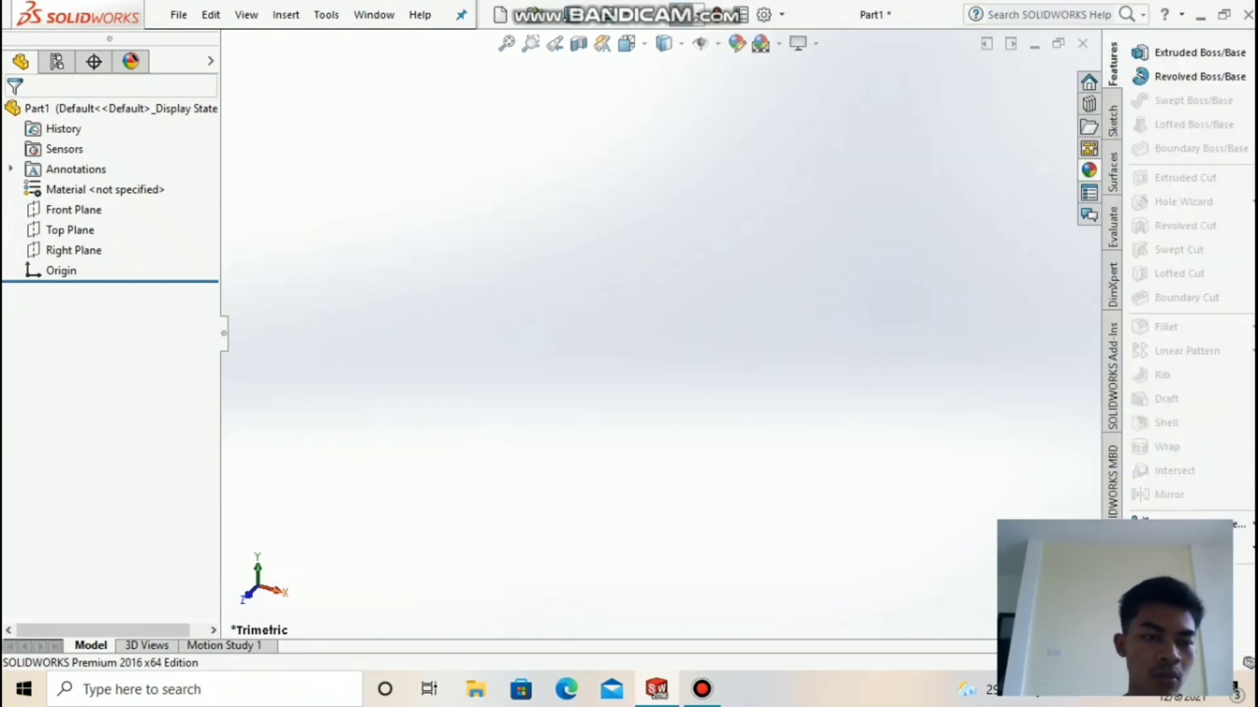
- Start a sketch on the Top Plane and draw a corner rectangle up and rightward from the origin
left_click(71, 230)
left_click(107, 207)
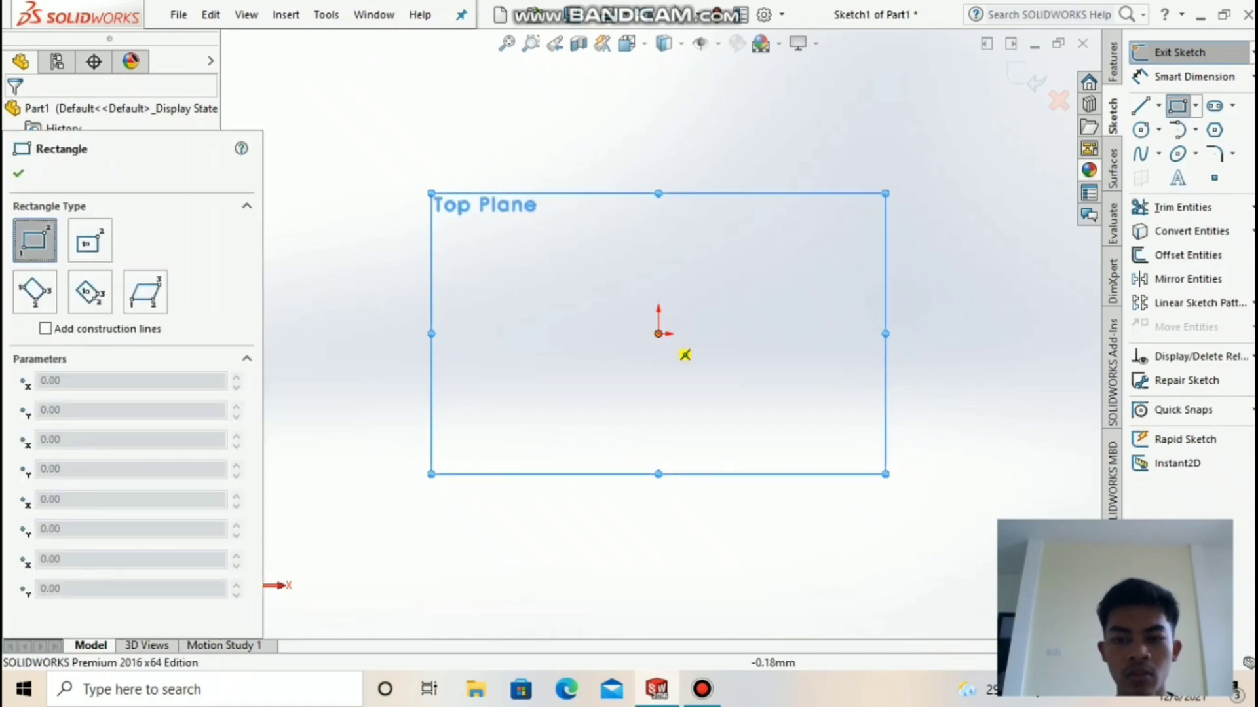
left_click(659, 334)
left_click(839, 230)
key("Escape")
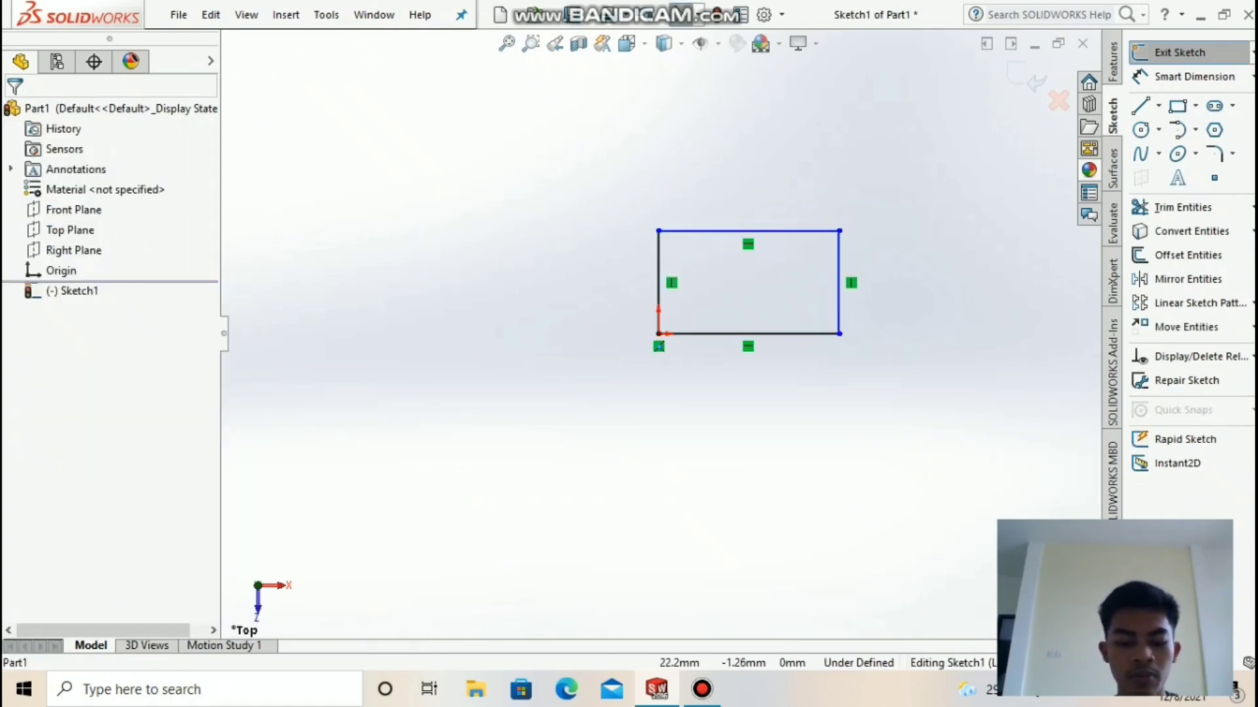
- Set the rectangle's bottom edge to 50 mm and its right edge to 10 mm
left_click(748, 334)
type("50")
left_click(785, 281)
type("10")
key("Return")
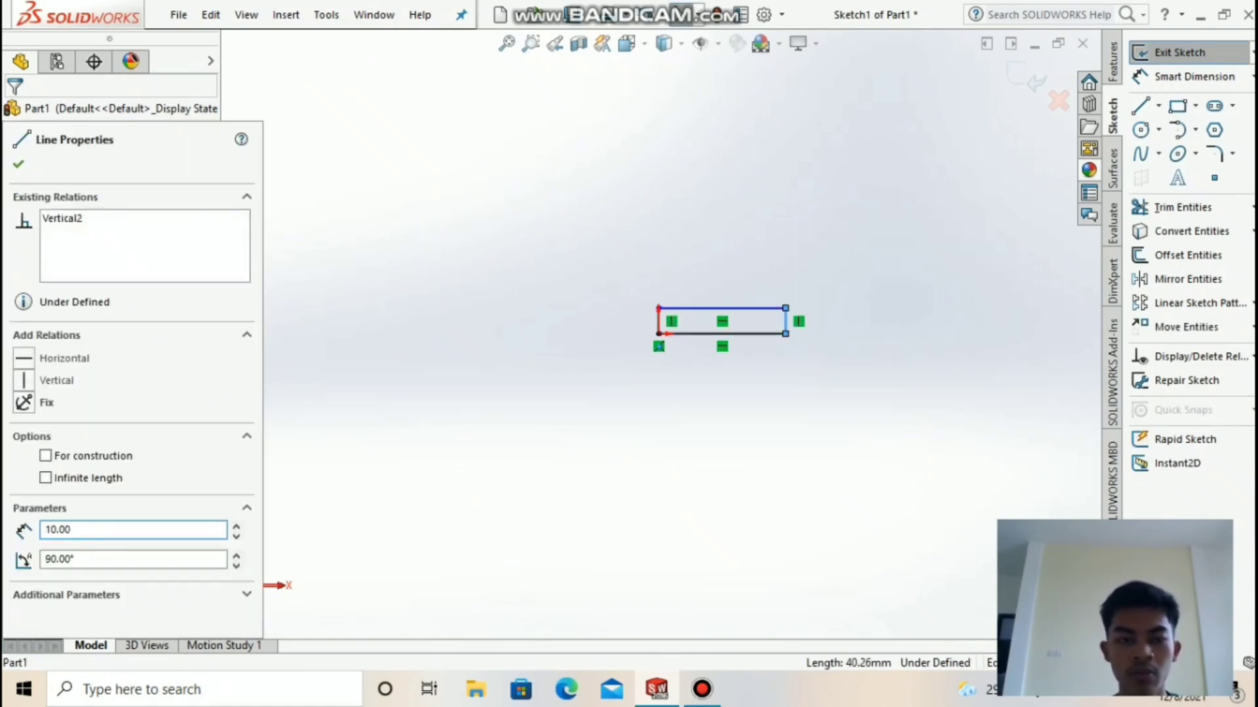
key("Escape")
- Draw a construction line about 10 mm long along the rectangle's top edge, from its midpoint toward the left corner
left_click(530, 44)
left_click_drag(495, 169, 895, 452)
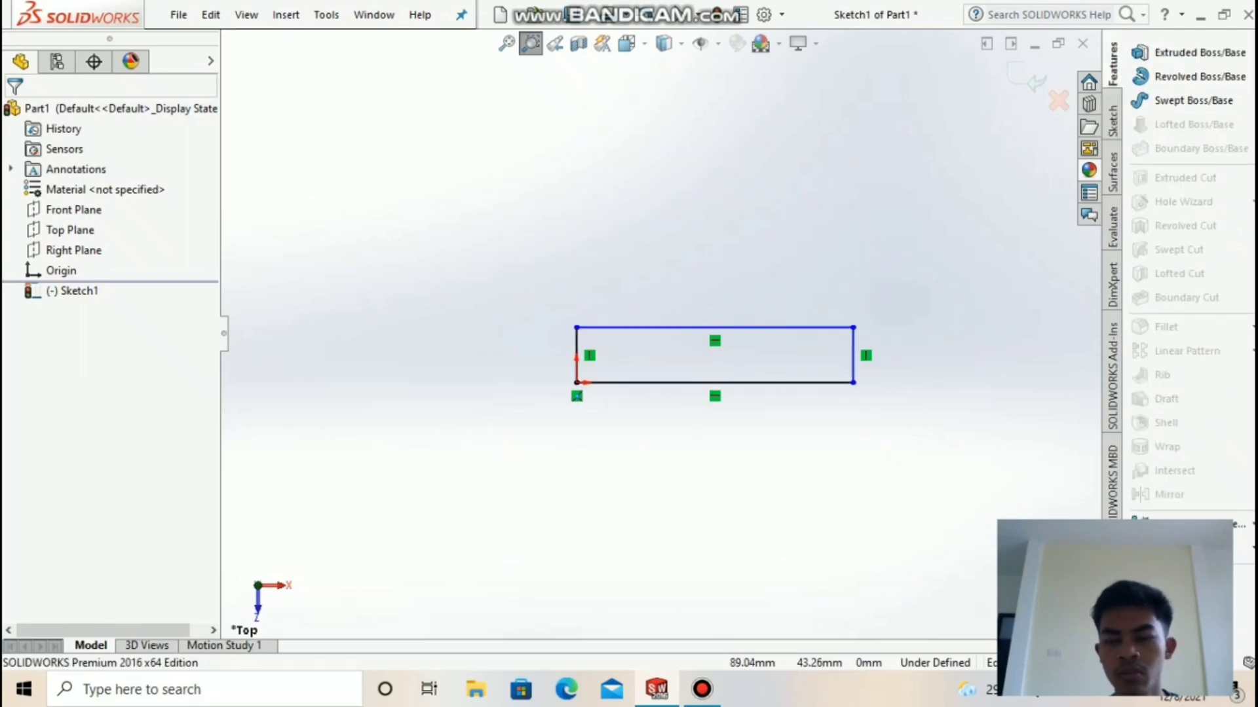
left_click(1141, 106)
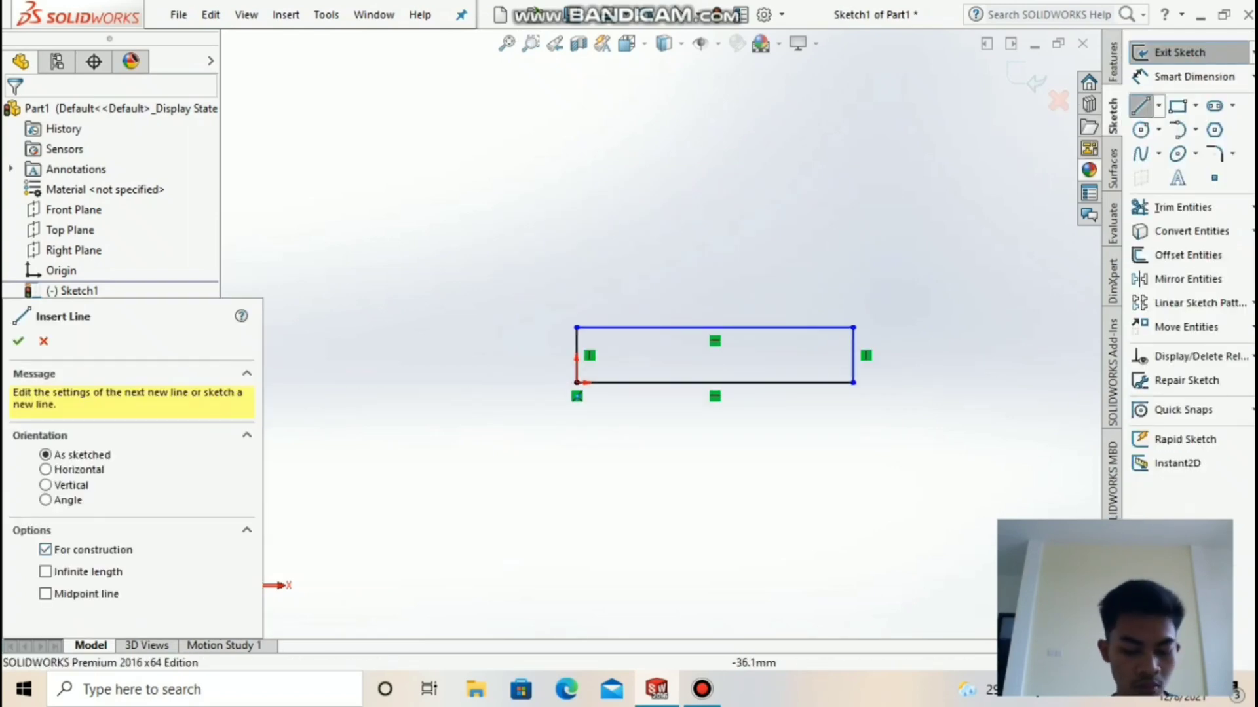
left_click(713, 327)
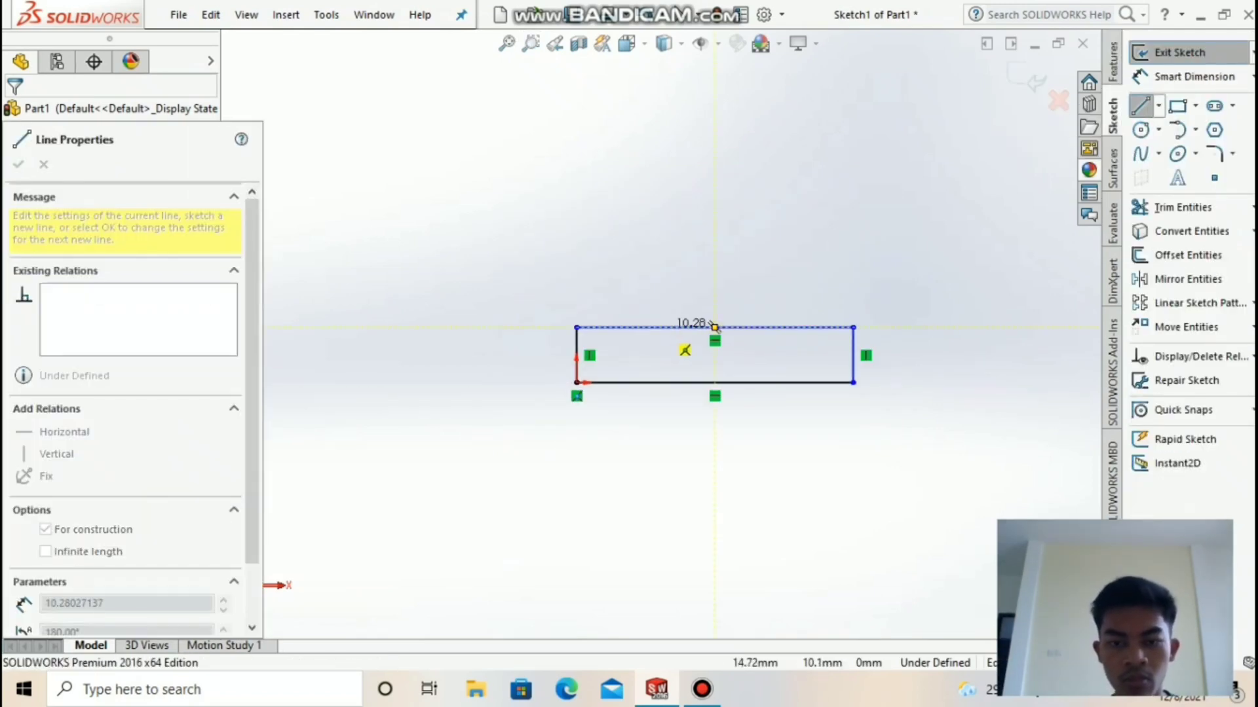
left_click(659, 327)
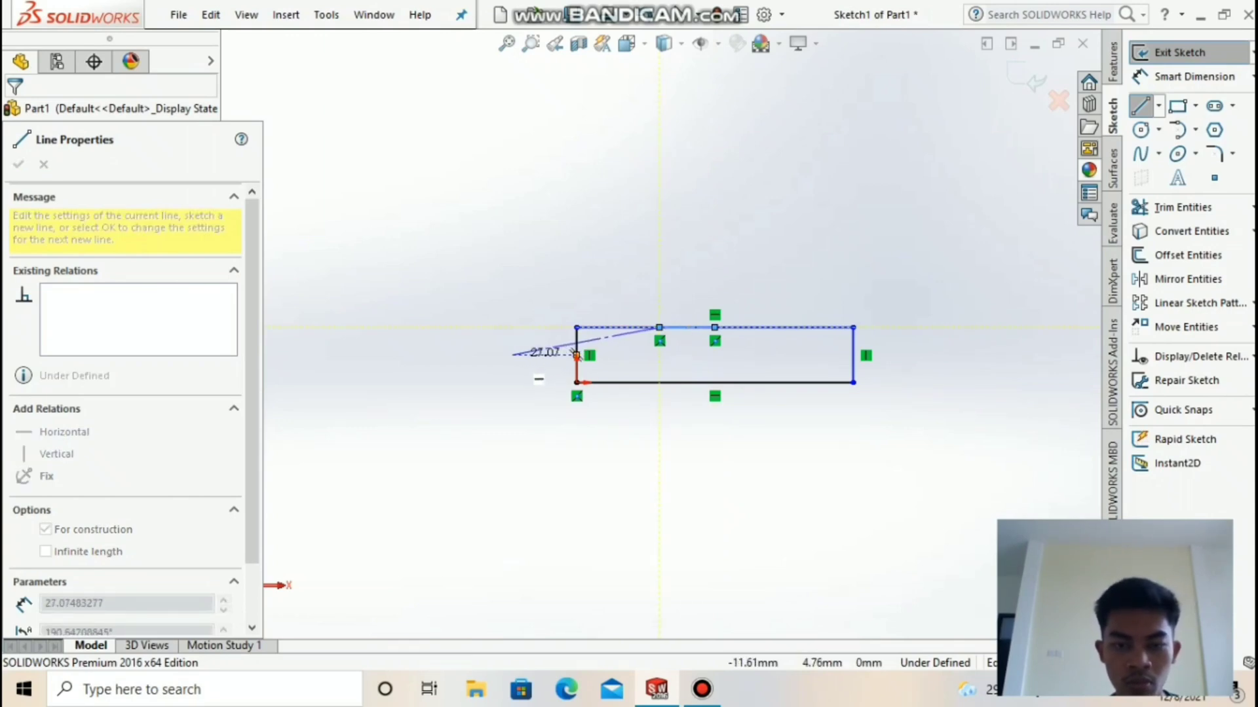
- Draw two solid lines about 26.9 mm long from the top and bottom edges, meeting at a point beyond the rectangle's left side
left_click(514, 355)
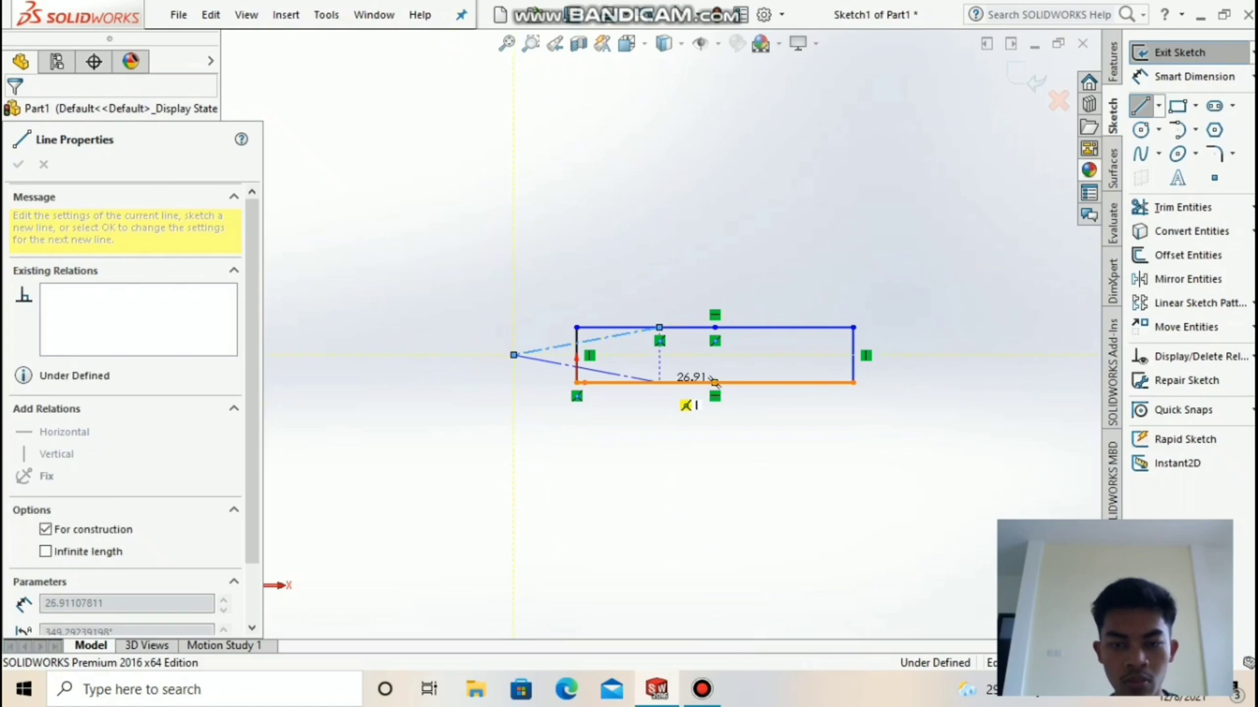
left_click(1140, 106)
left_click(659, 326)
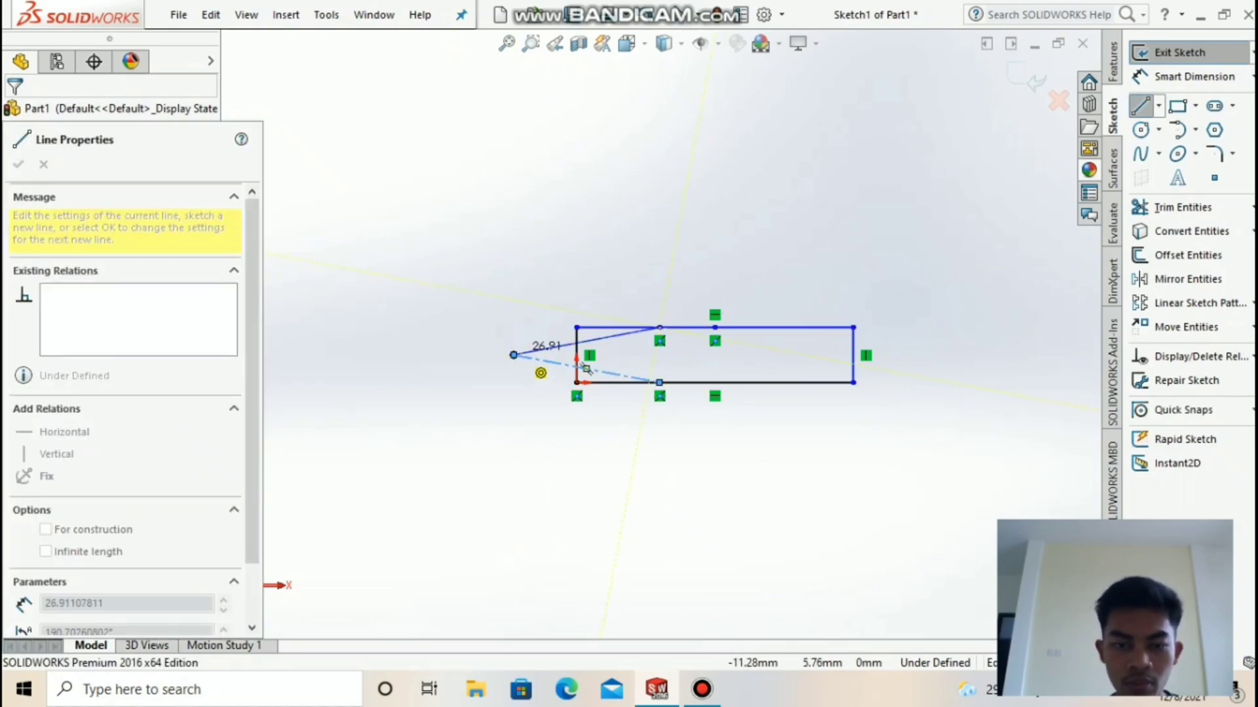
left_click(659, 383)
- Draw a vertical construction line between the midpoints of the long edges and round the left tip with a 2.5 mm sketch fillet
left_click(1158, 106)
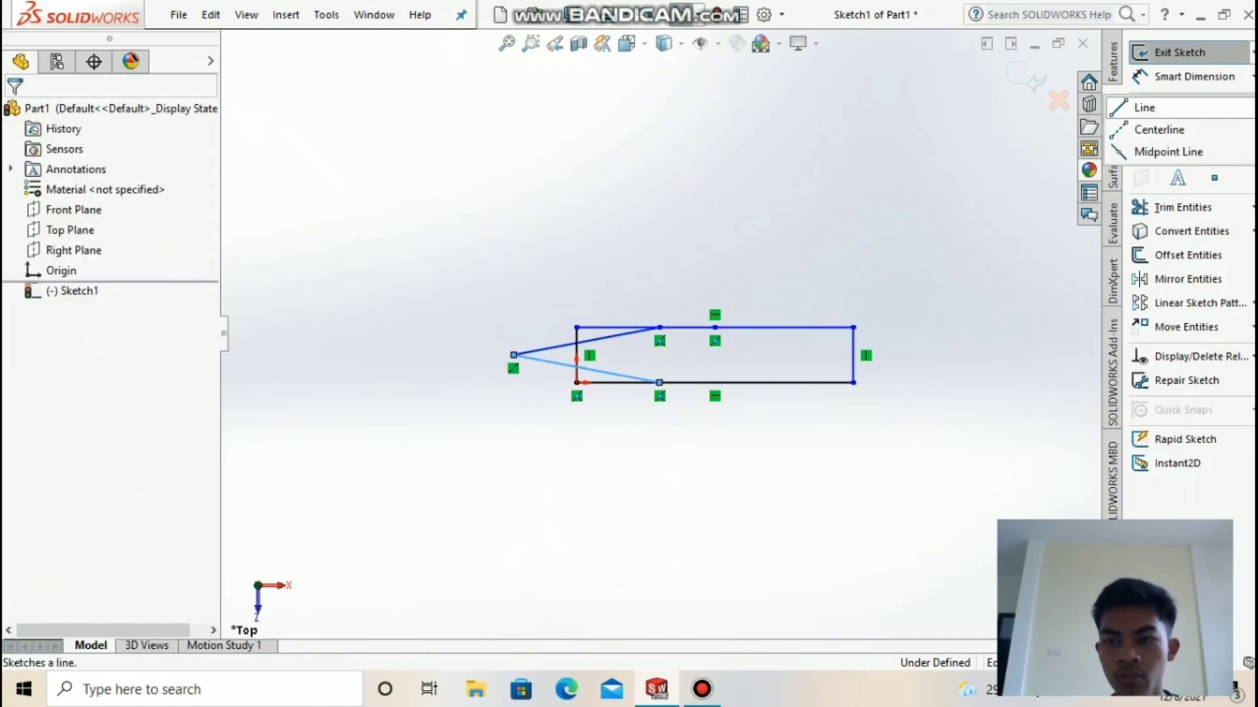
left_click(1144, 108)
left_click(685, 326)
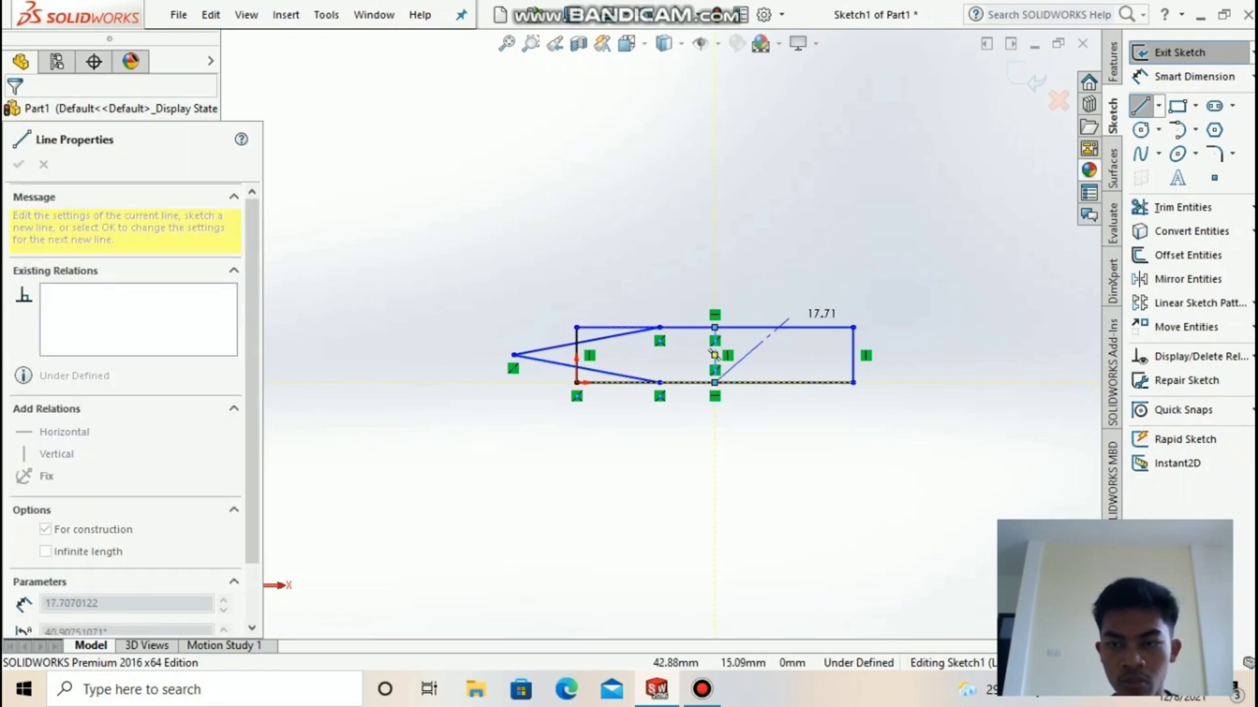
left_click(1214, 154)
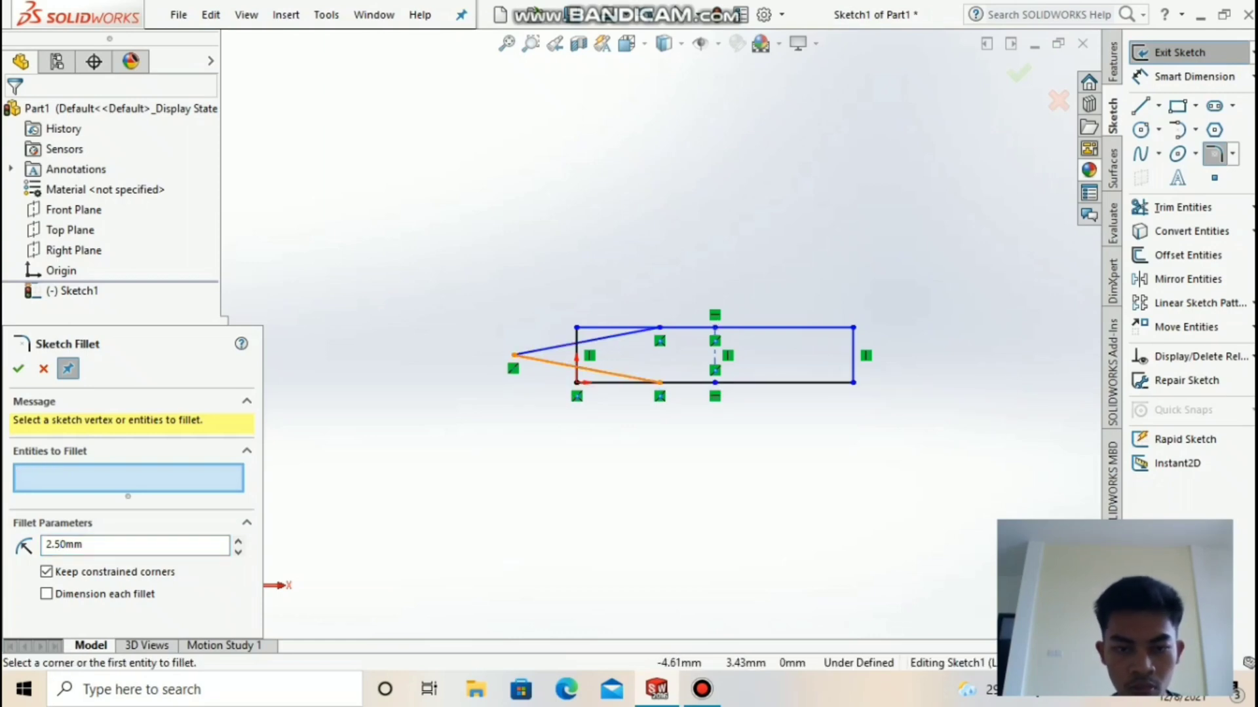
left_click(18, 367)
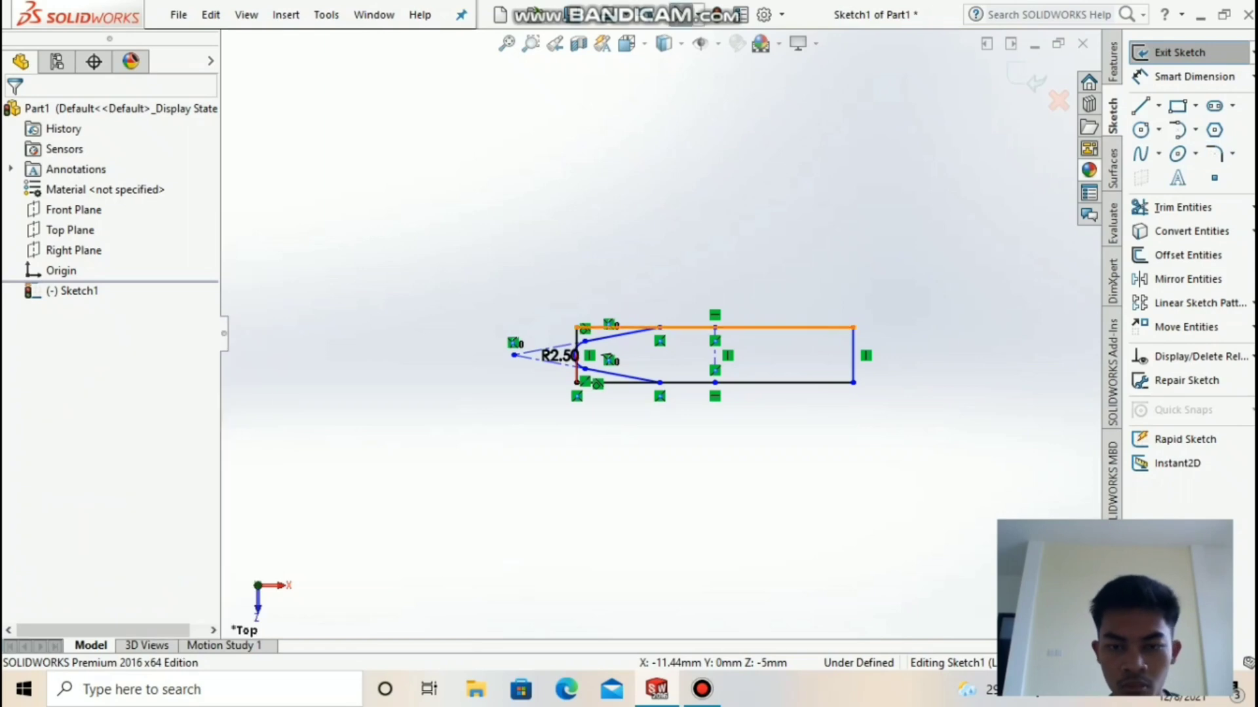
left_click(1188, 279)
left_click(622, 334)
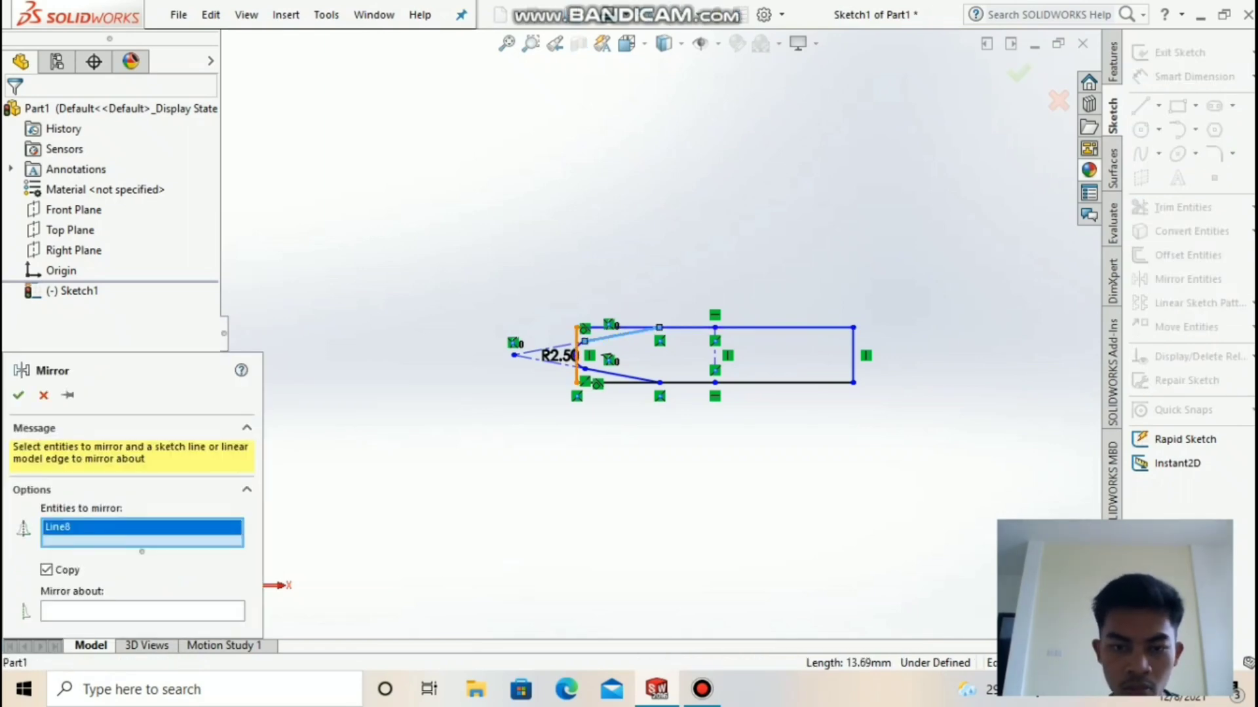
left_click(44, 395)
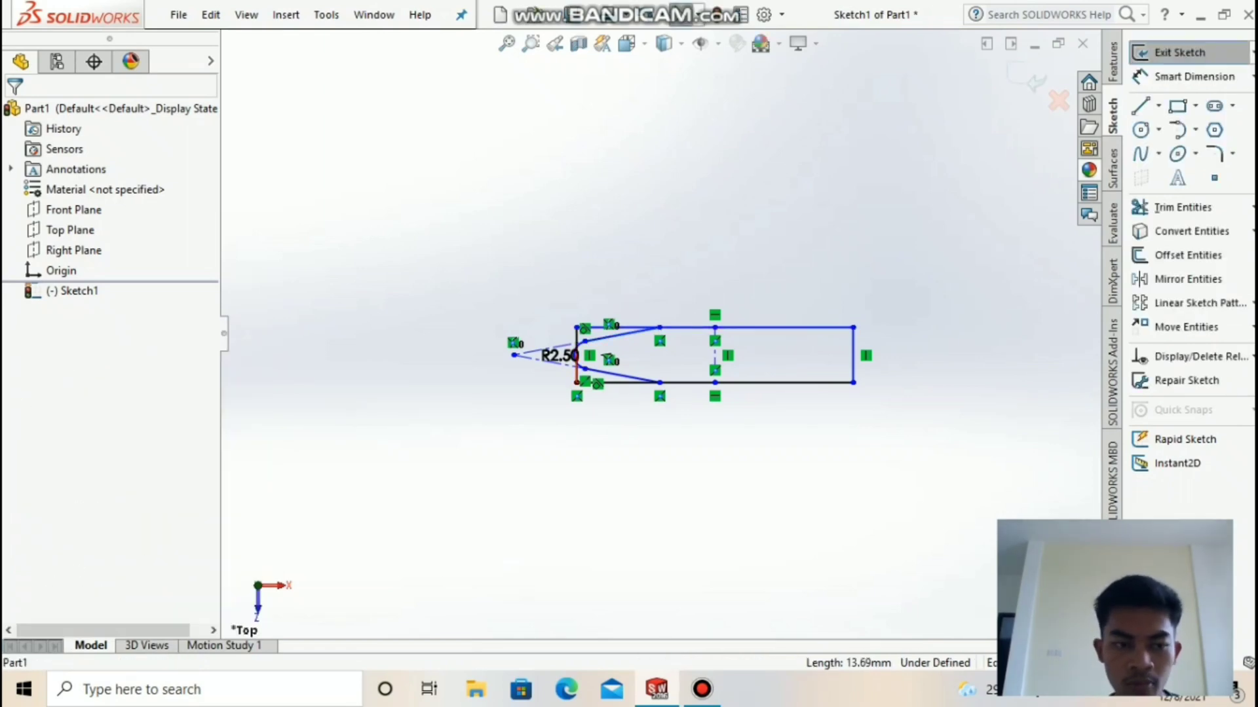
- Convert the rectangle's left edge to construction geometry
left_click(576, 368)
left_click(48, 455)
key("Escape")
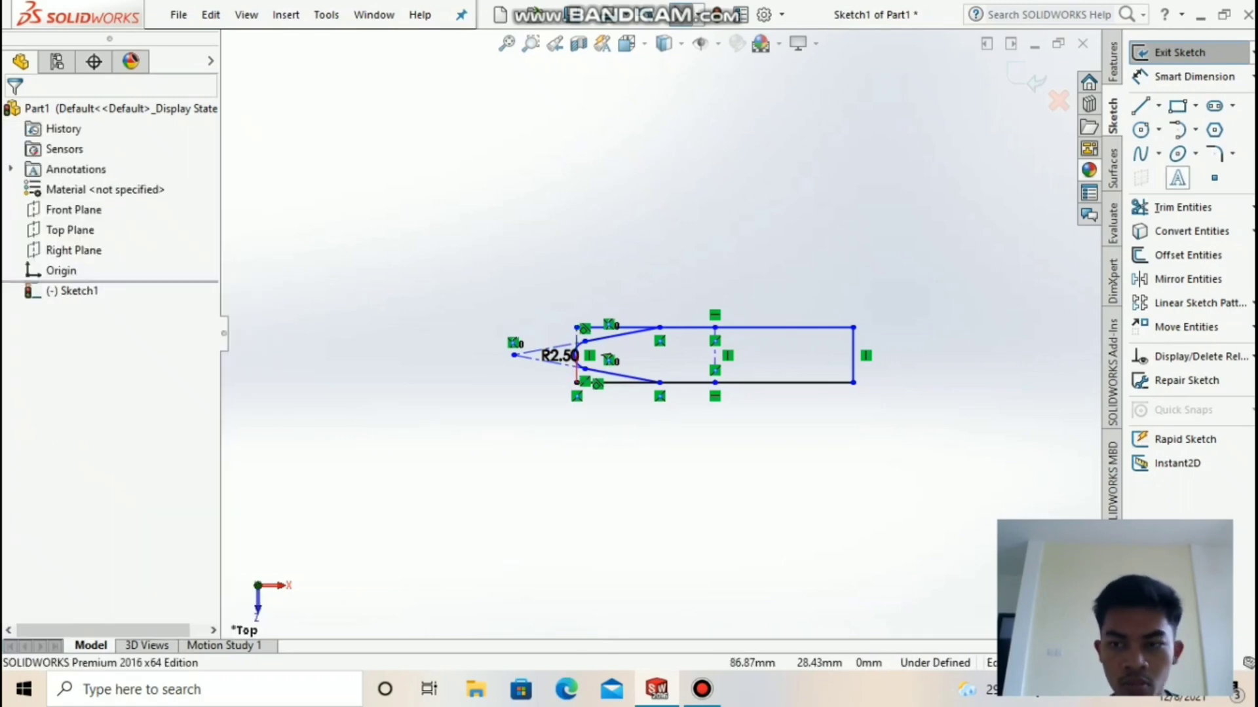
- Mirror the two tapered lines and the fillet arc about the vertical centre construction line
left_click(1187, 279)
left_click(622, 334)
left_click(577, 360)
left_click(619, 375)
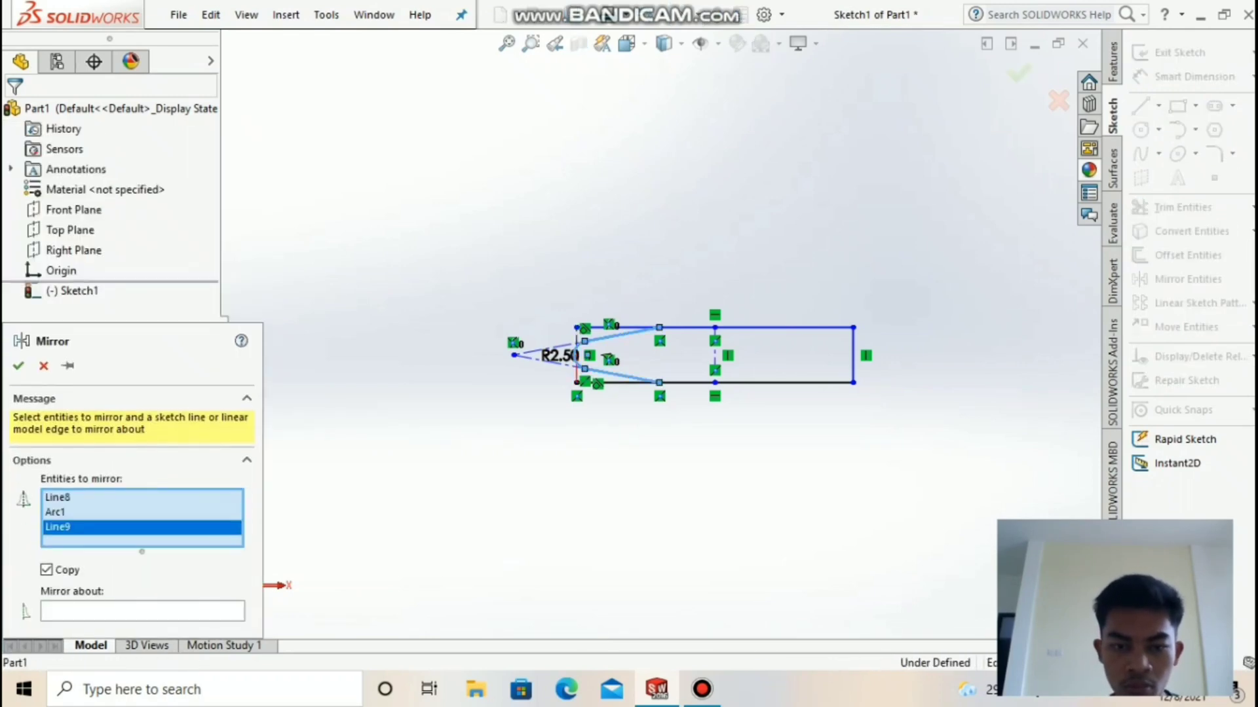
left_click(142, 611)
left_click(715, 356)
left_click(18, 366)
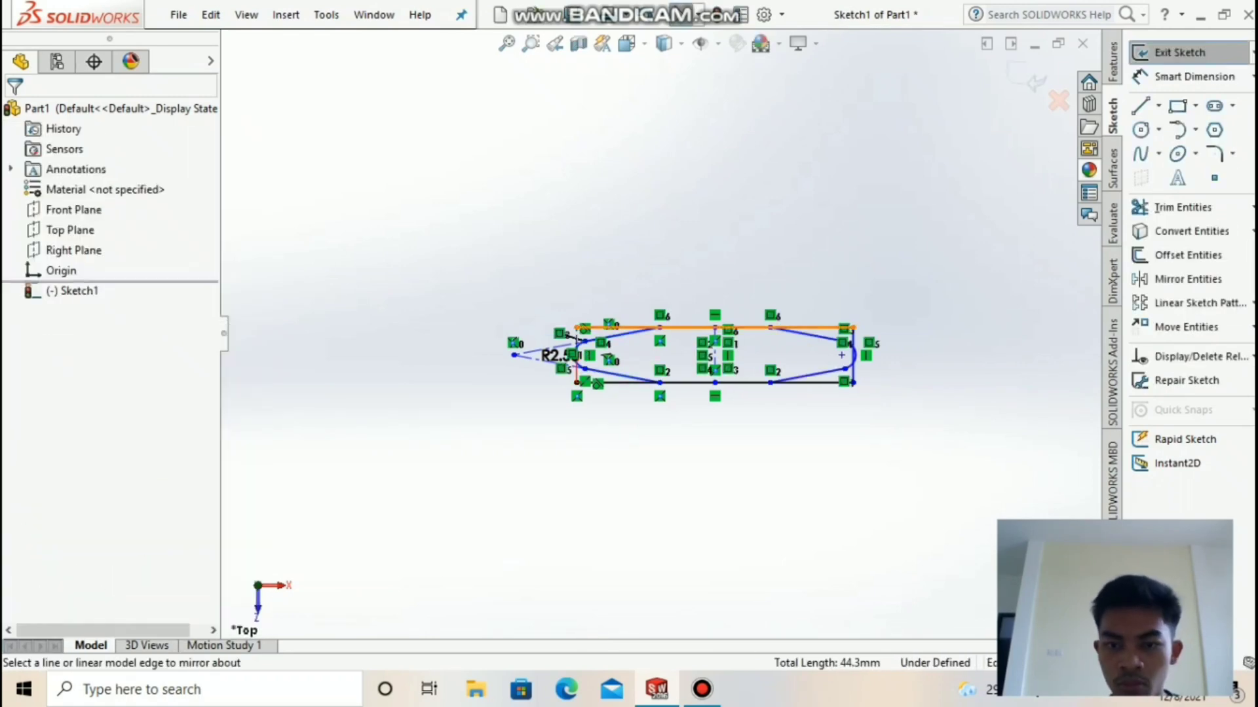
- Convert the rectangle's top, bottom and right edges to construction geometry
left_click(577, 329)
left_click(45, 455)
left_click(18, 164)
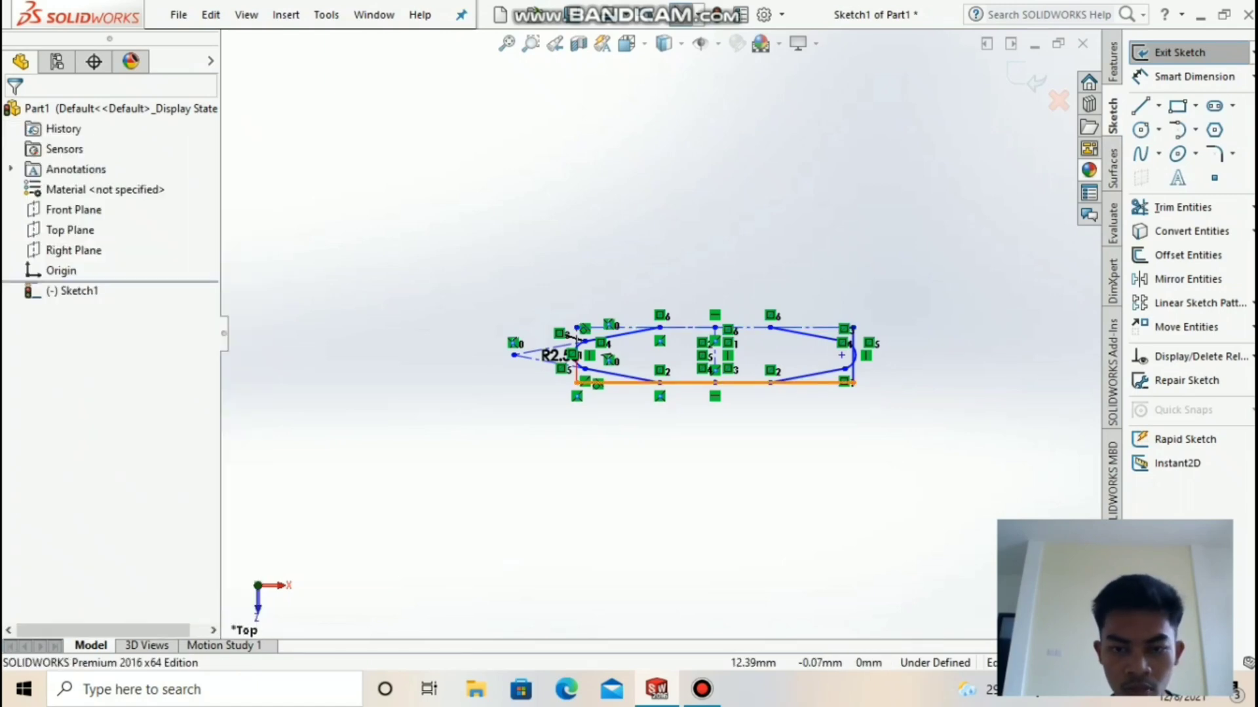
left_click(577, 383)
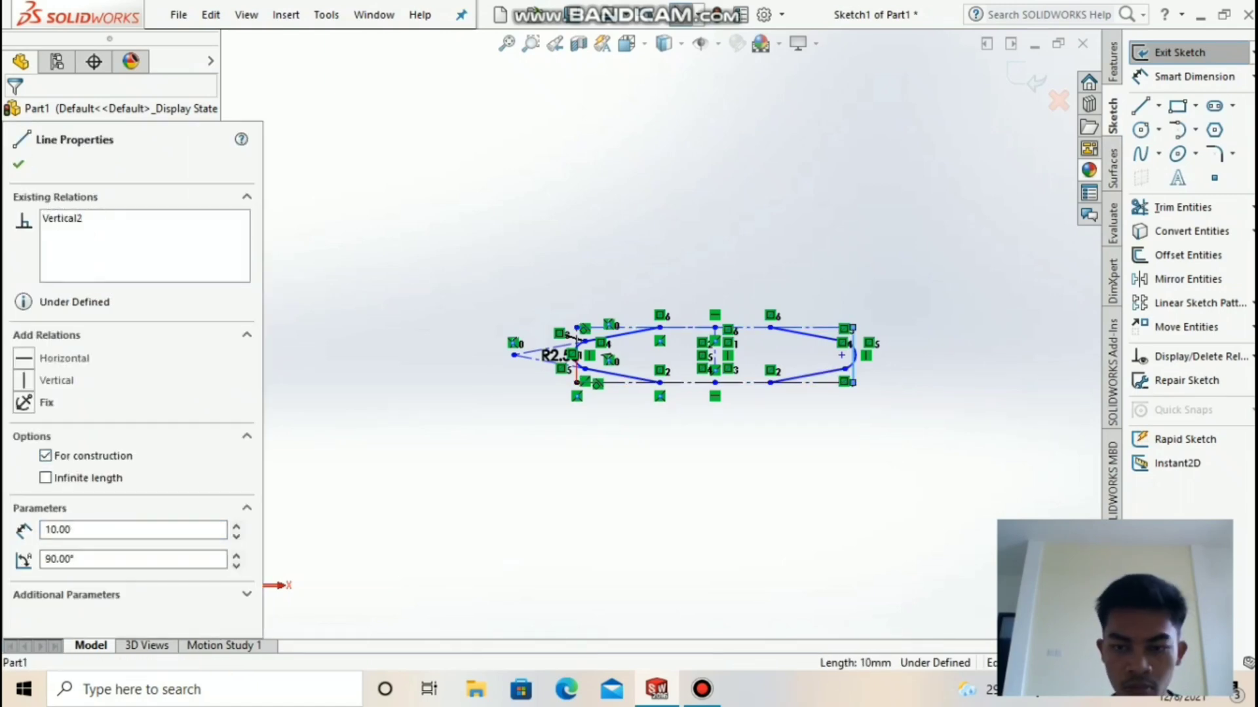
left_click(18, 164)
- Close the outline with two 20 mm horizontal lines joining the tapered ends along the top and bottom
left_click(1140, 106)
left_click(659, 327)
left_click(770, 327)
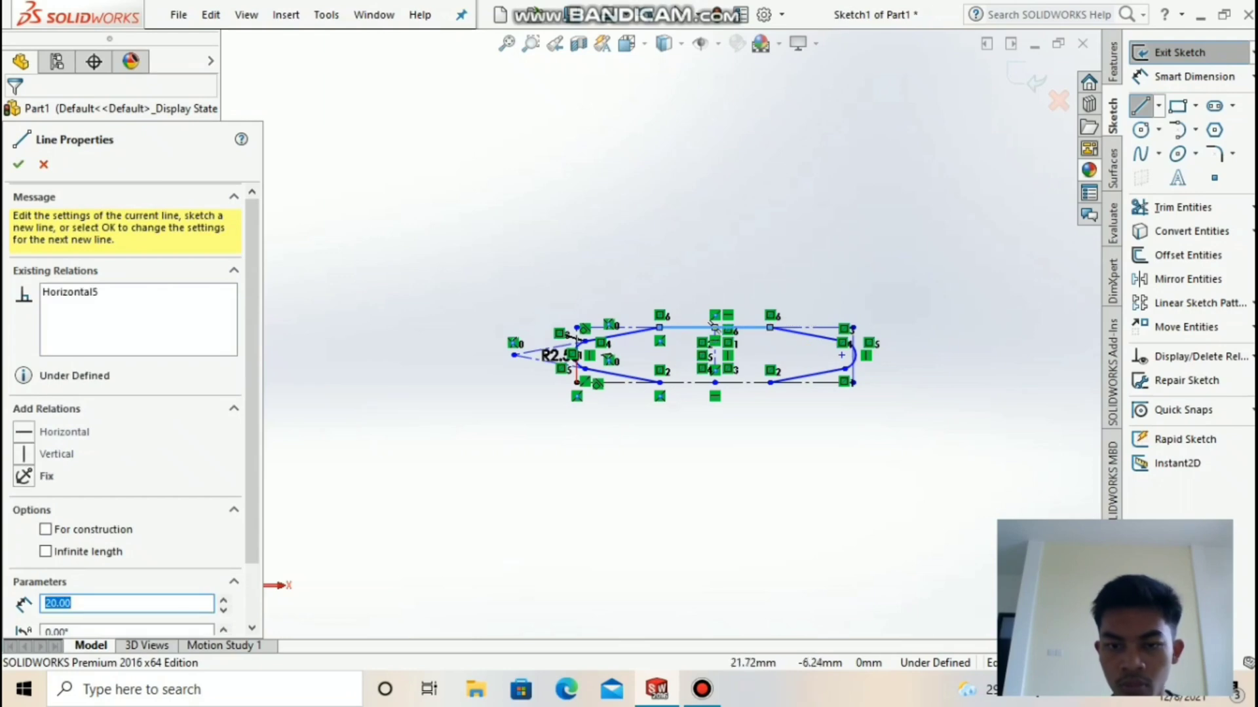
left_click(660, 382)
left_click(771, 383)
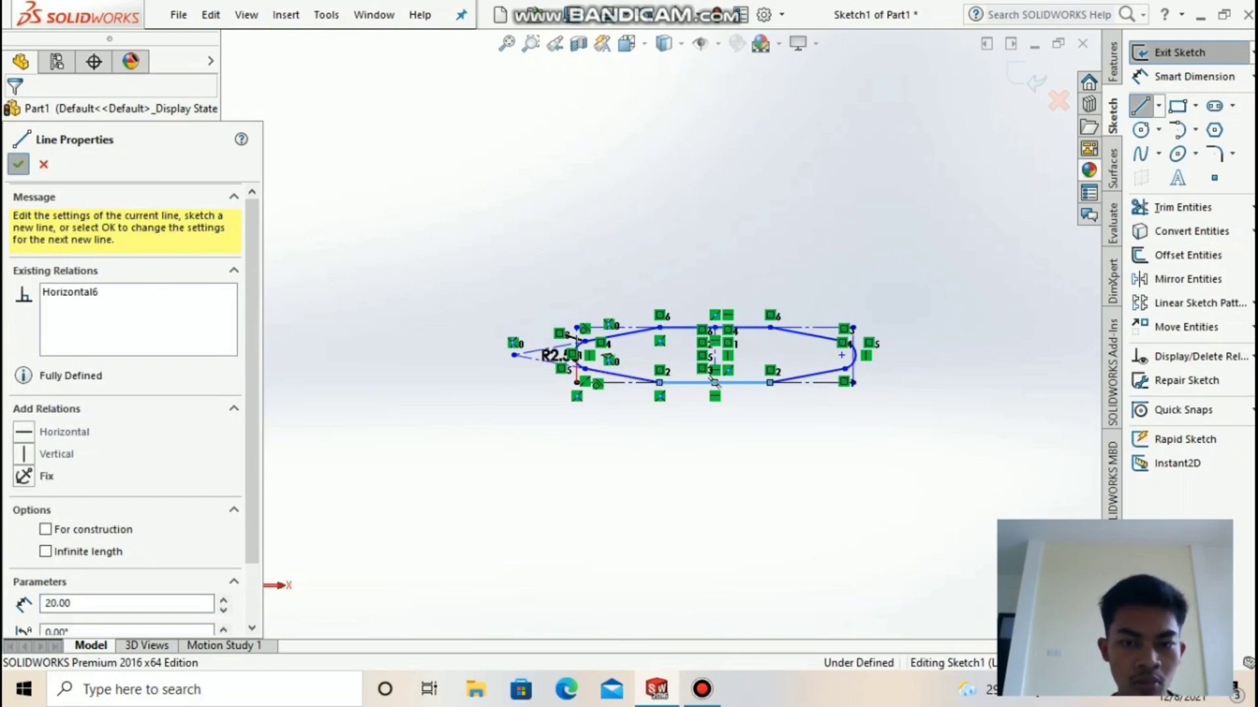
key("Escape")
- Extrude the closed outline as a blind boss to a depth of 20 mm
left_click(1112, 63)
left_click(1187, 52)
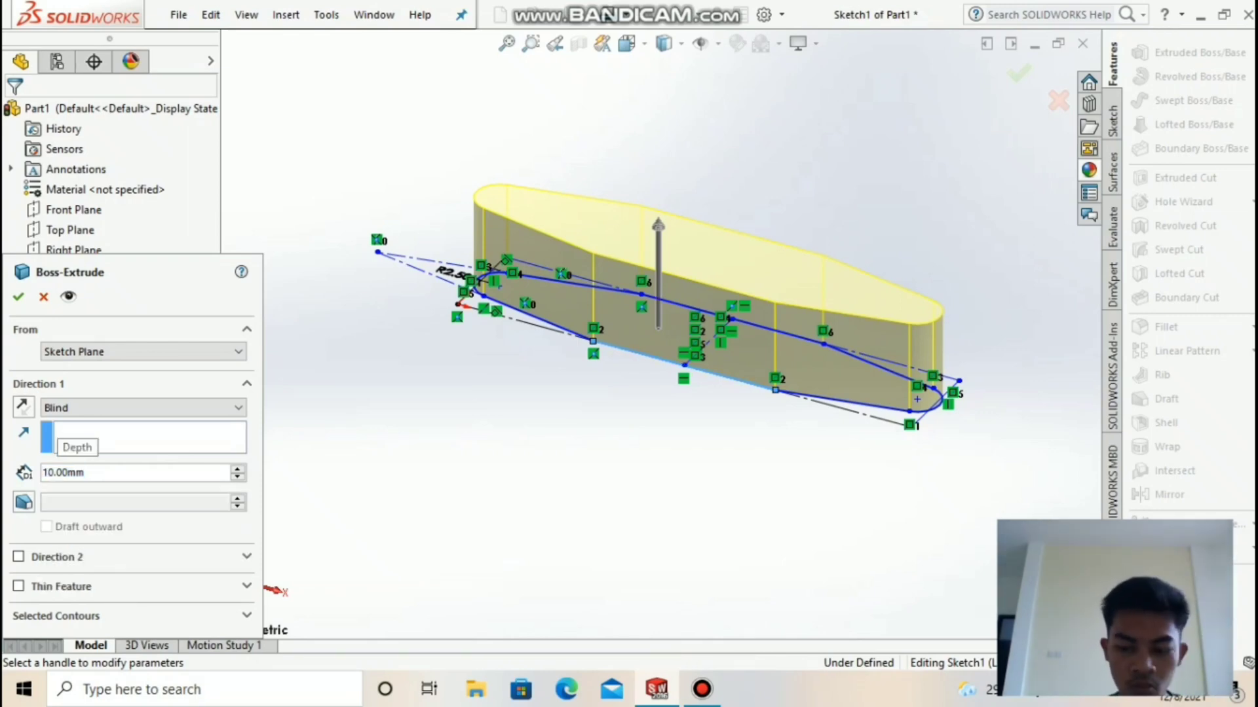
key("Delete")
type("2")
left_click(18, 297)
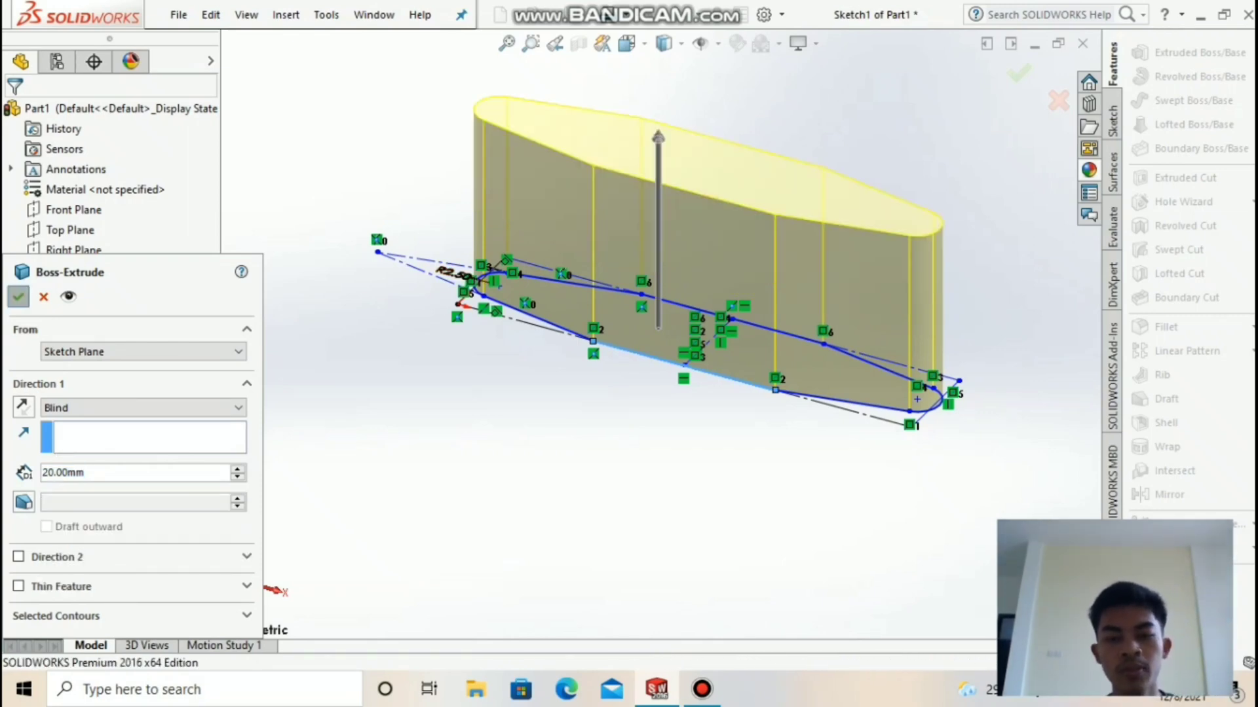
- Start a sketch on the body's central front face and draw a short vertical line up from the bottom edge's midpoint
key("space")
left_click(696, 290)
left_click(1112, 118)
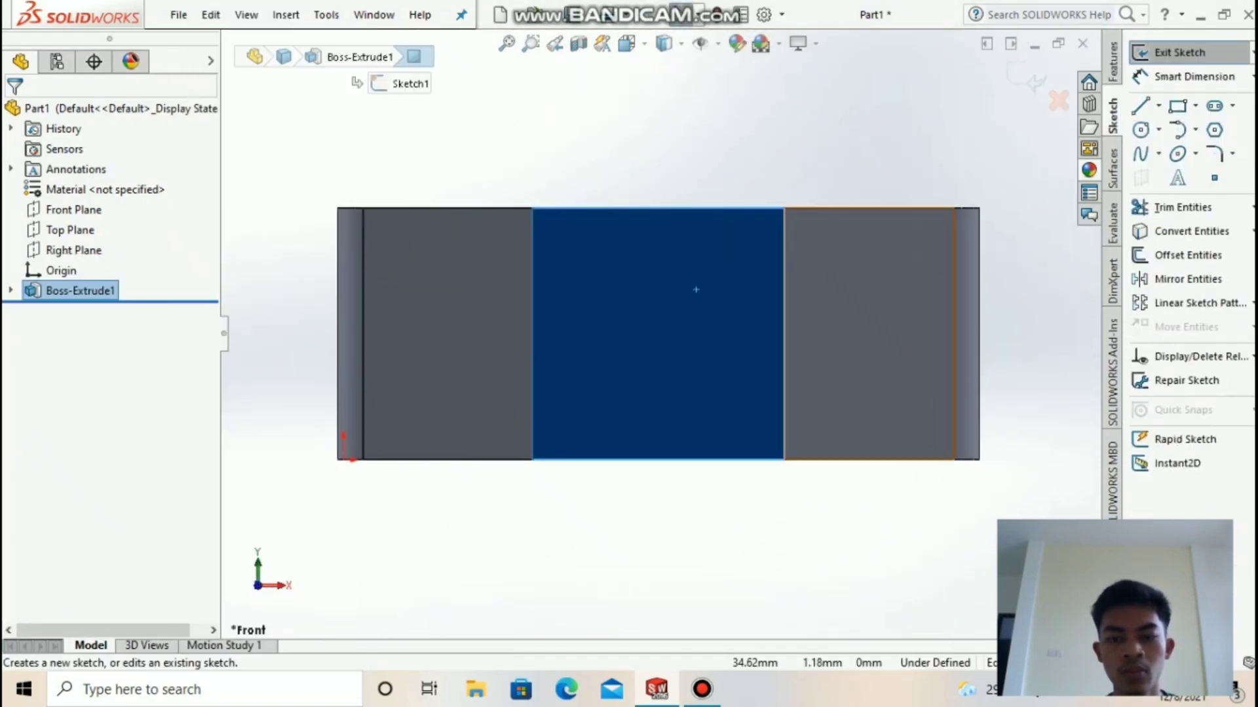
left_click(1172, 52)
left_click(1140, 106)
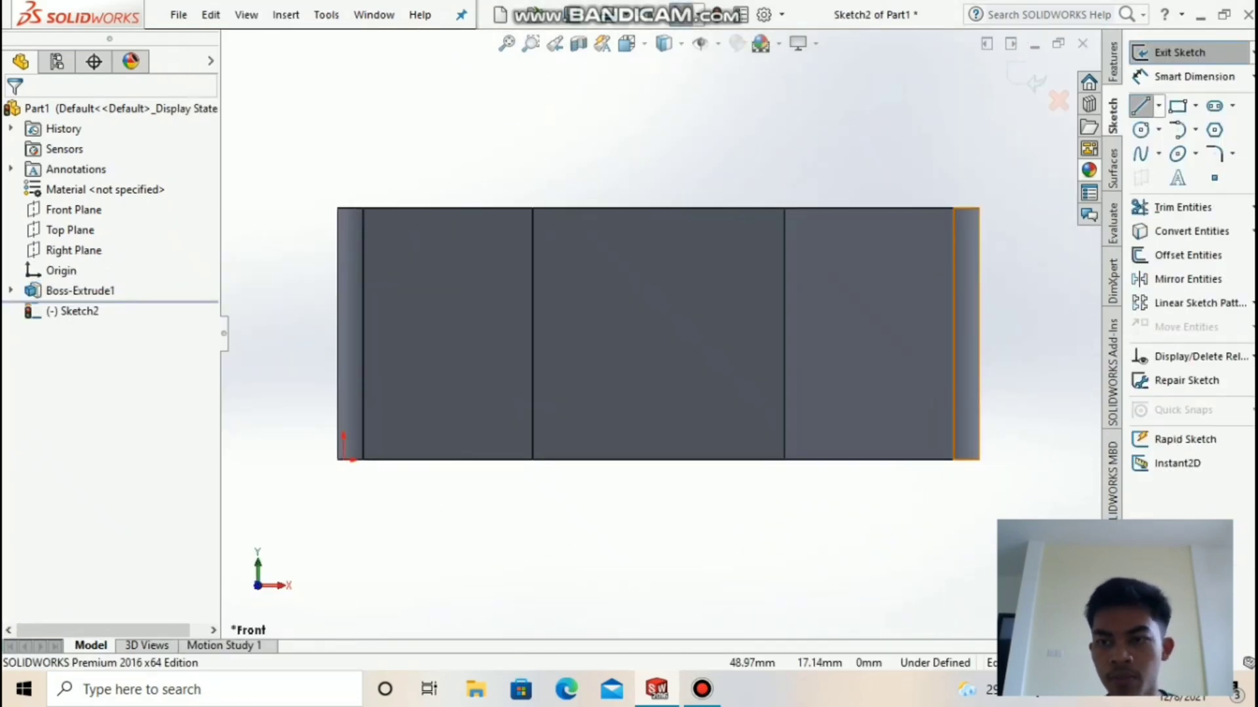
left_click(658, 460)
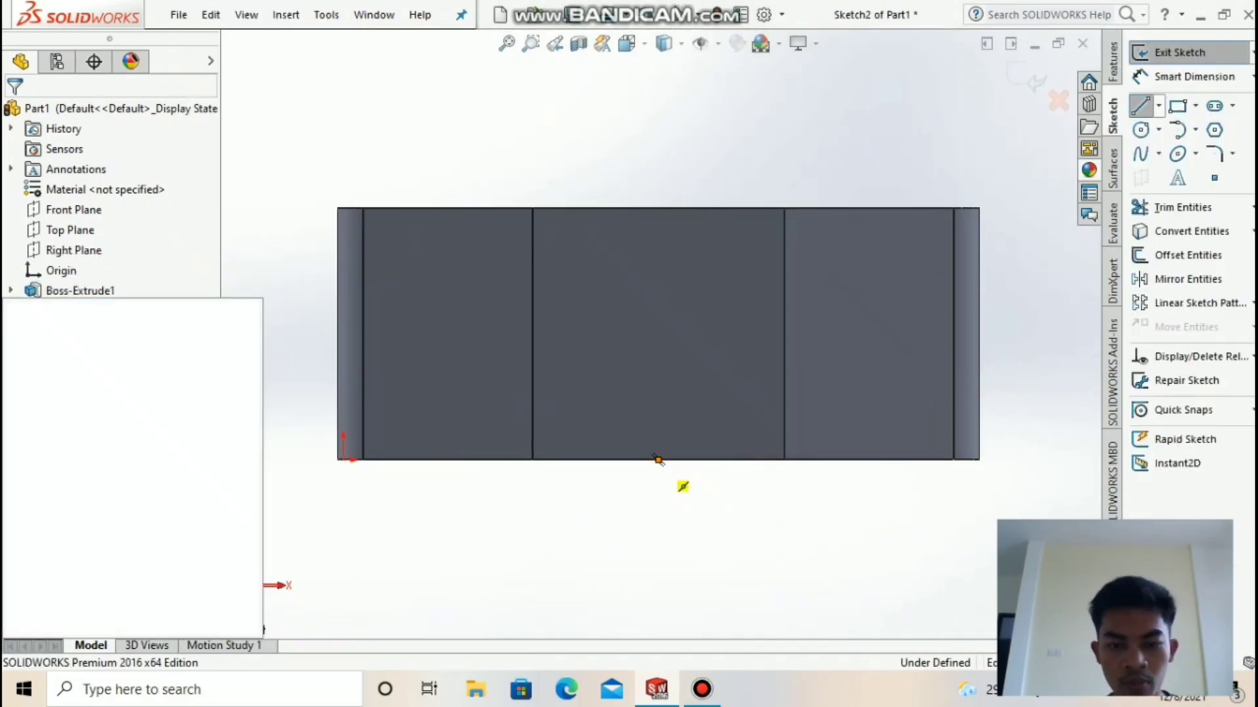
key("Escape")
- Draw a 10 mm horizontal line from the short line's upper end, followed by a 24.51 mm inclined line to the body's upper right corner
left_click(1140, 105)
left_click(659, 448)
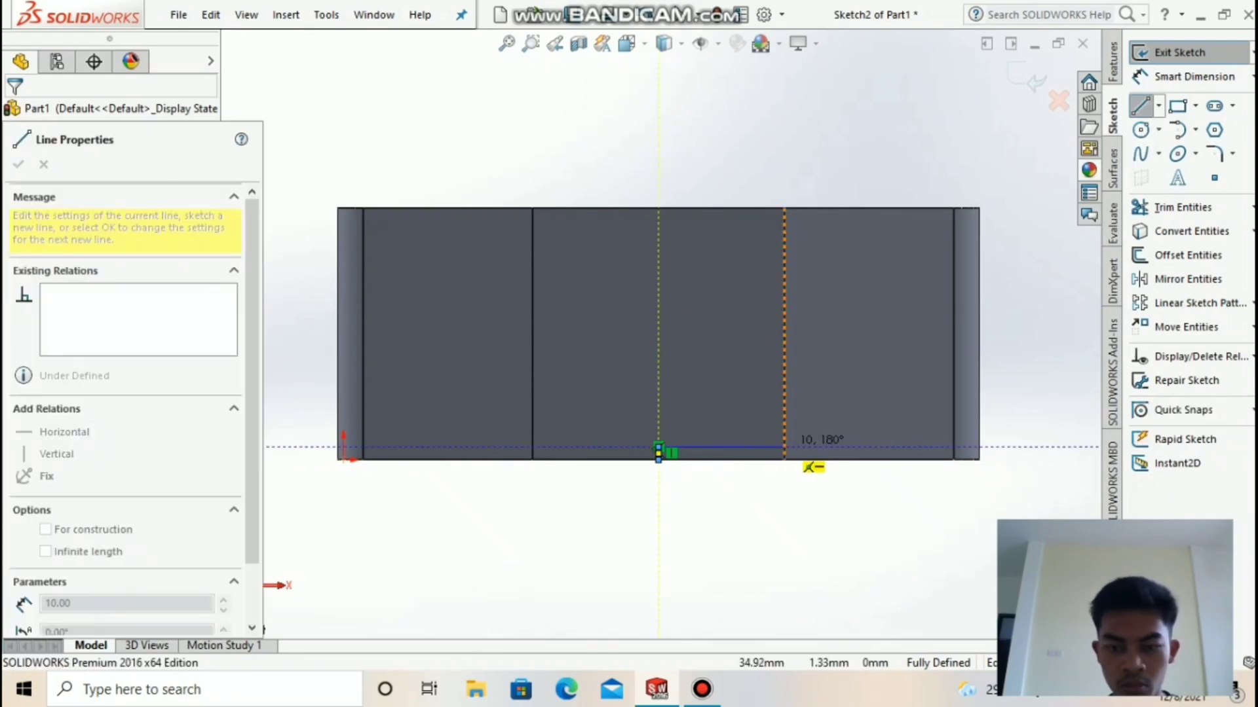
left_click(784, 448)
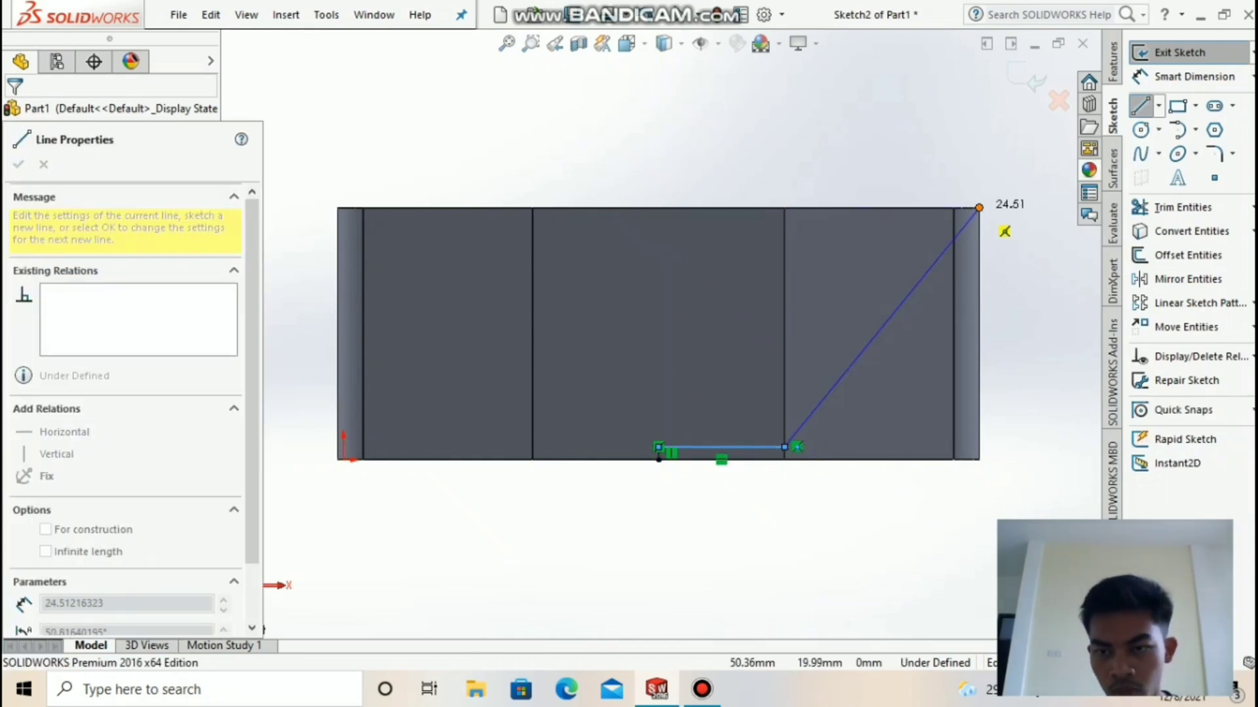
left_click(978, 208)
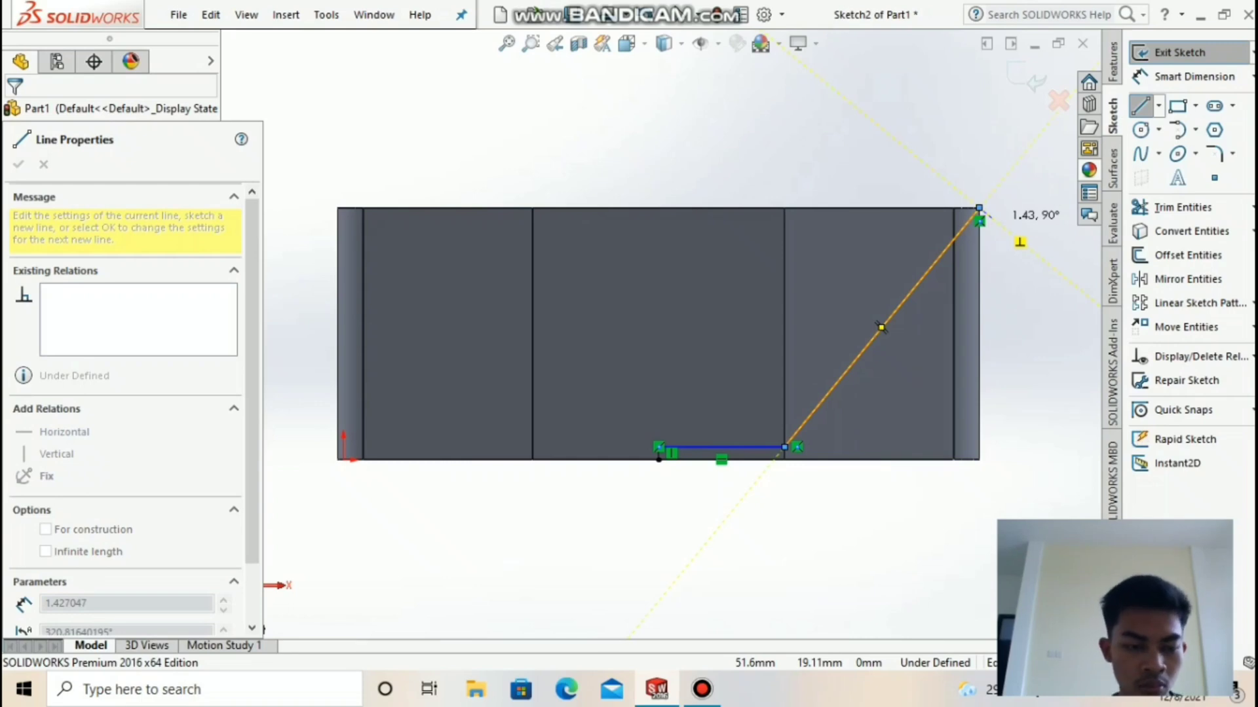
- Complete the strip profile with a 1 mm perpendicular end line, a parallel line down to the bottom edge, and a line to its midpoint
left_click(992, 219)
type("1")
key("Return")
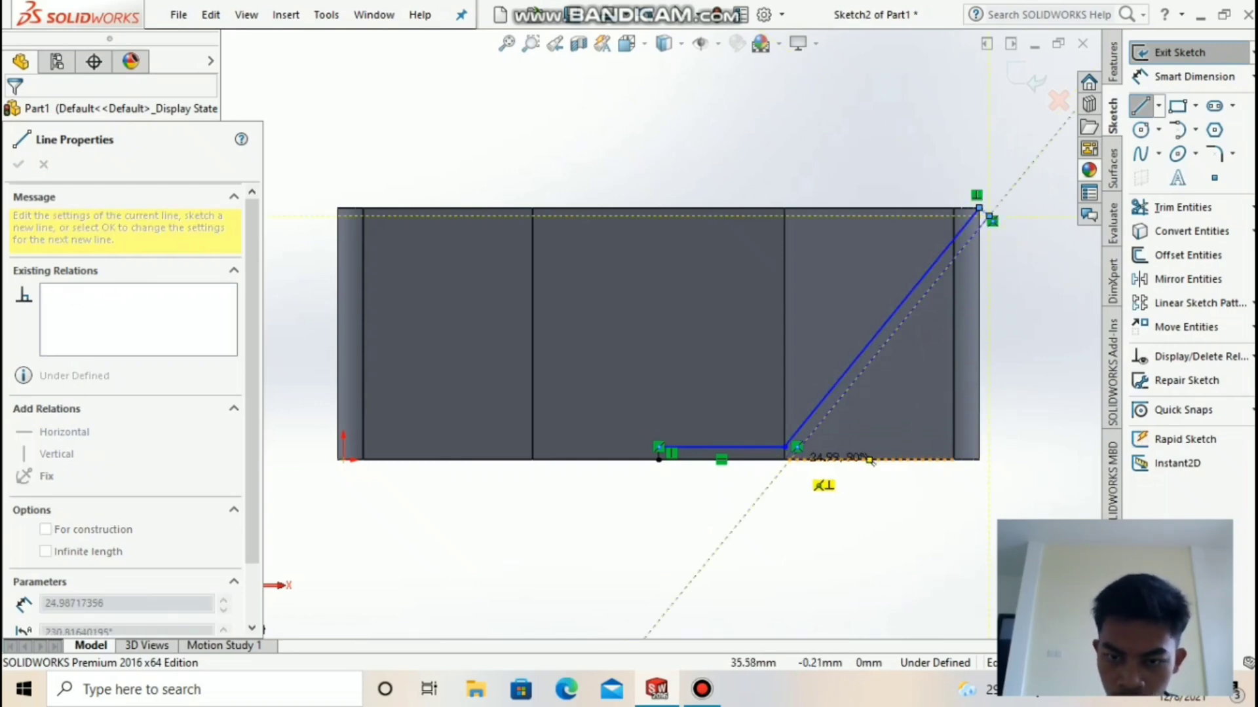
left_click(790, 460)
left_click(658, 459)
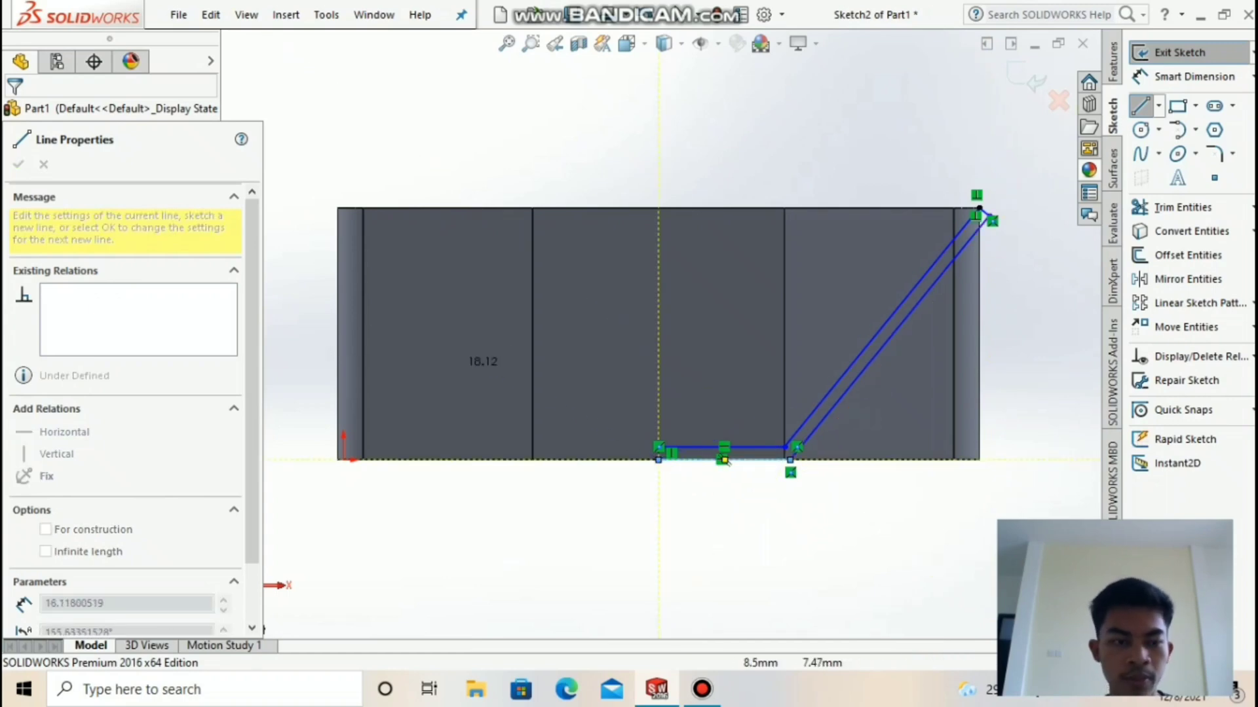
key("Escape")
- Redraw the strip's bottom line from the foot of the outer inclined line to the bottom edge's midpoint
left_click(1213, 154)
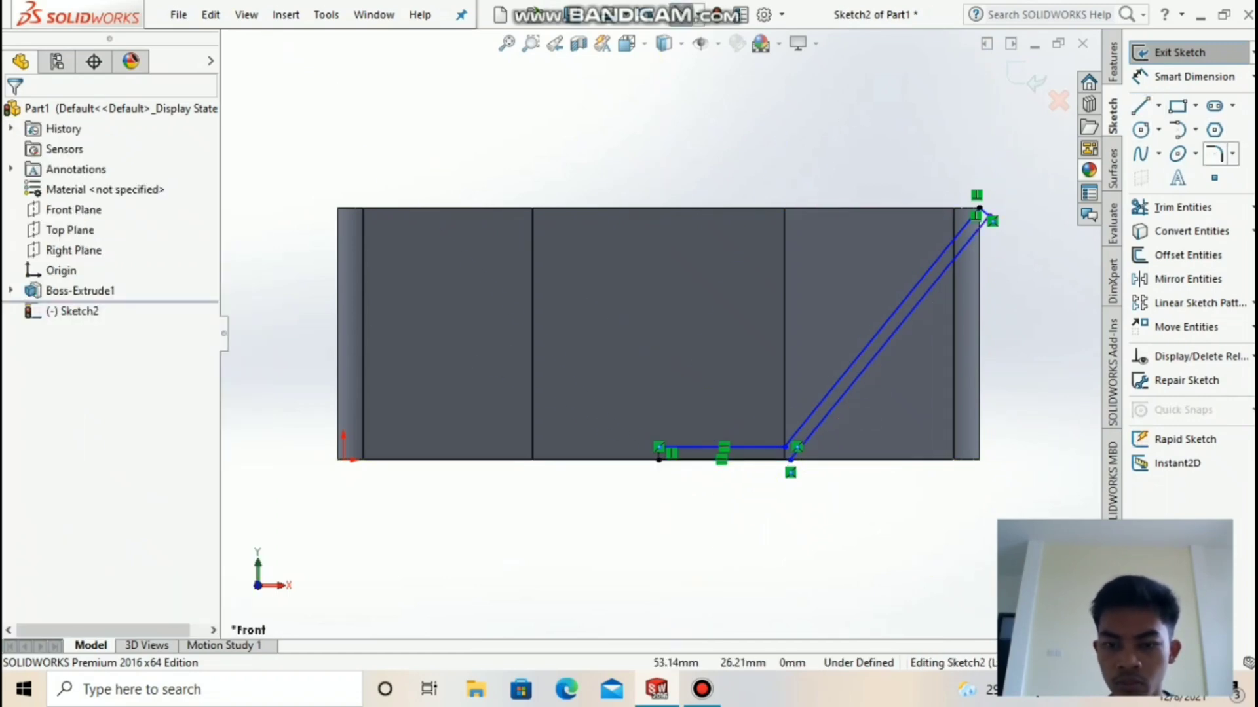
key("Escape")
left_click(1140, 106)
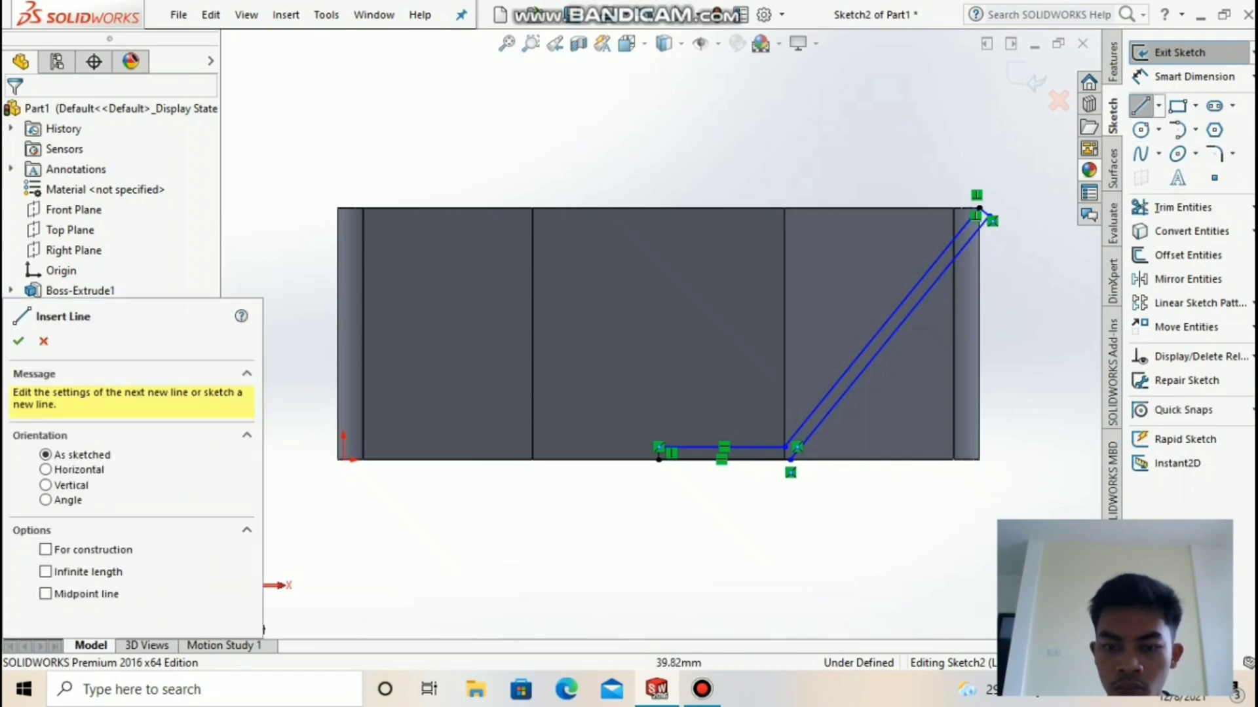
left_click(790, 460)
left_click(658, 460)
key("Escape")
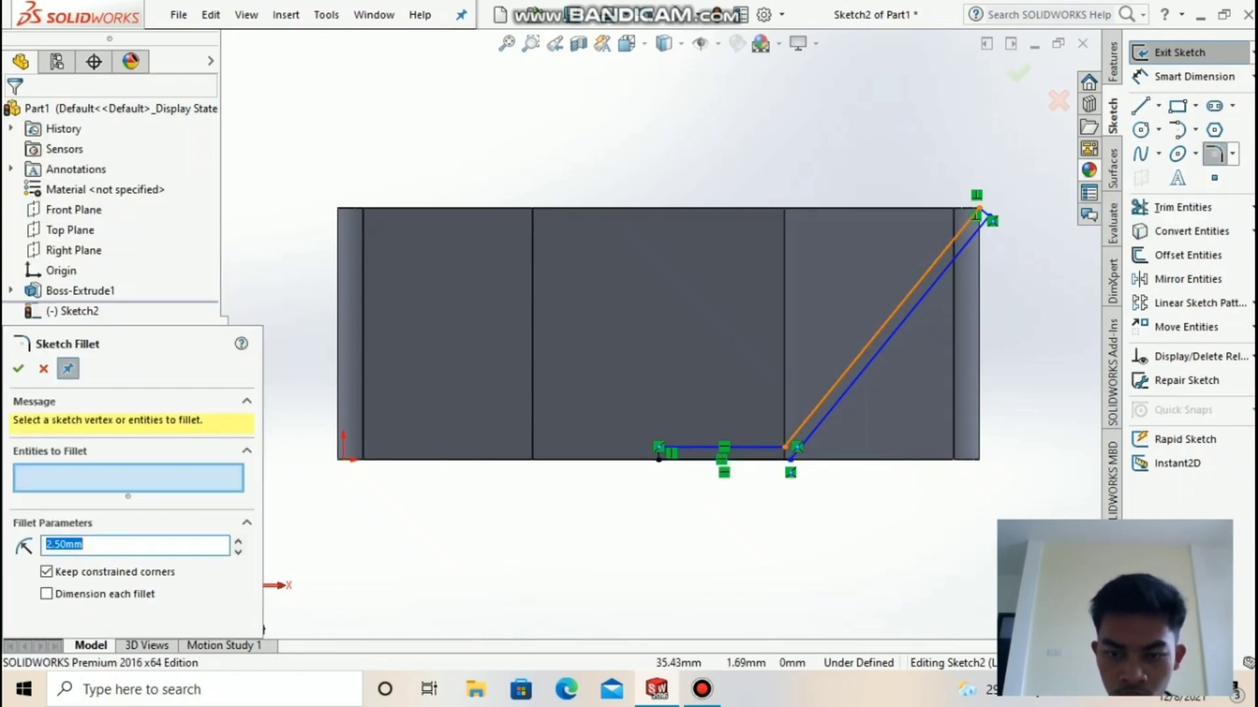
- Round the strip profile's inner and outer bend corners with 5 mm sketch fillets
left_click(648, 14)
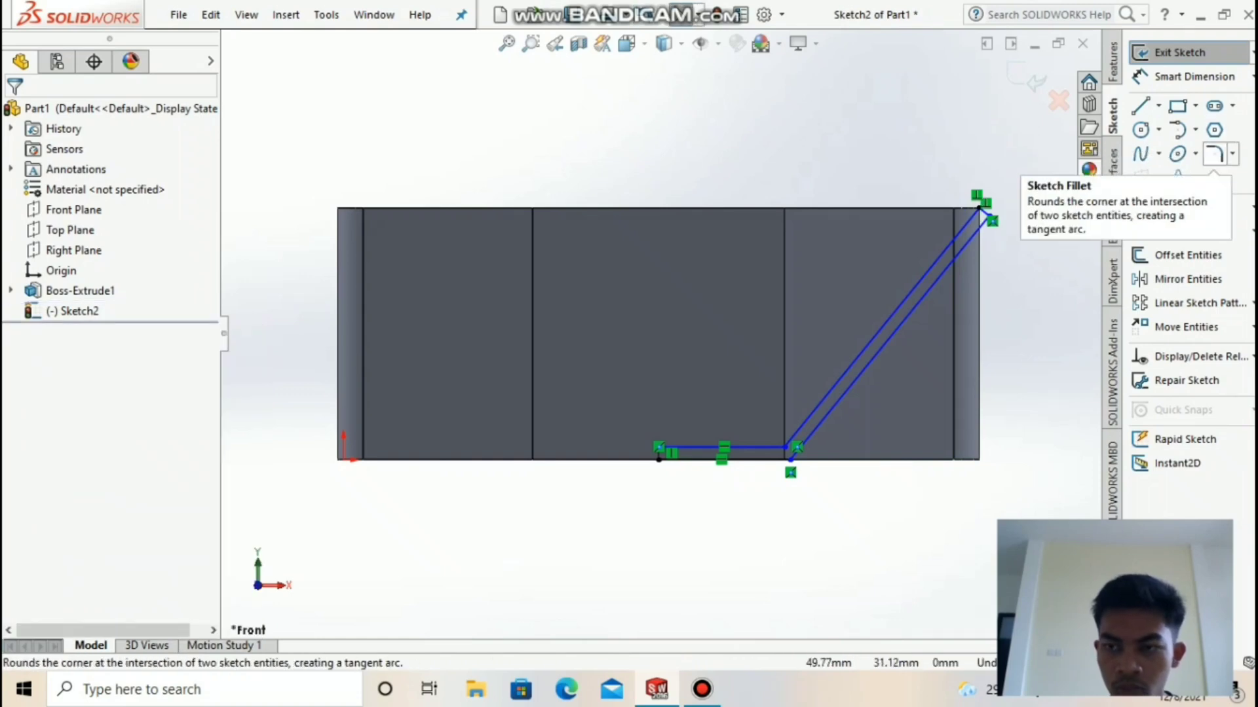
left_click(1214, 154)
left_click(788, 448)
left_click(790, 459)
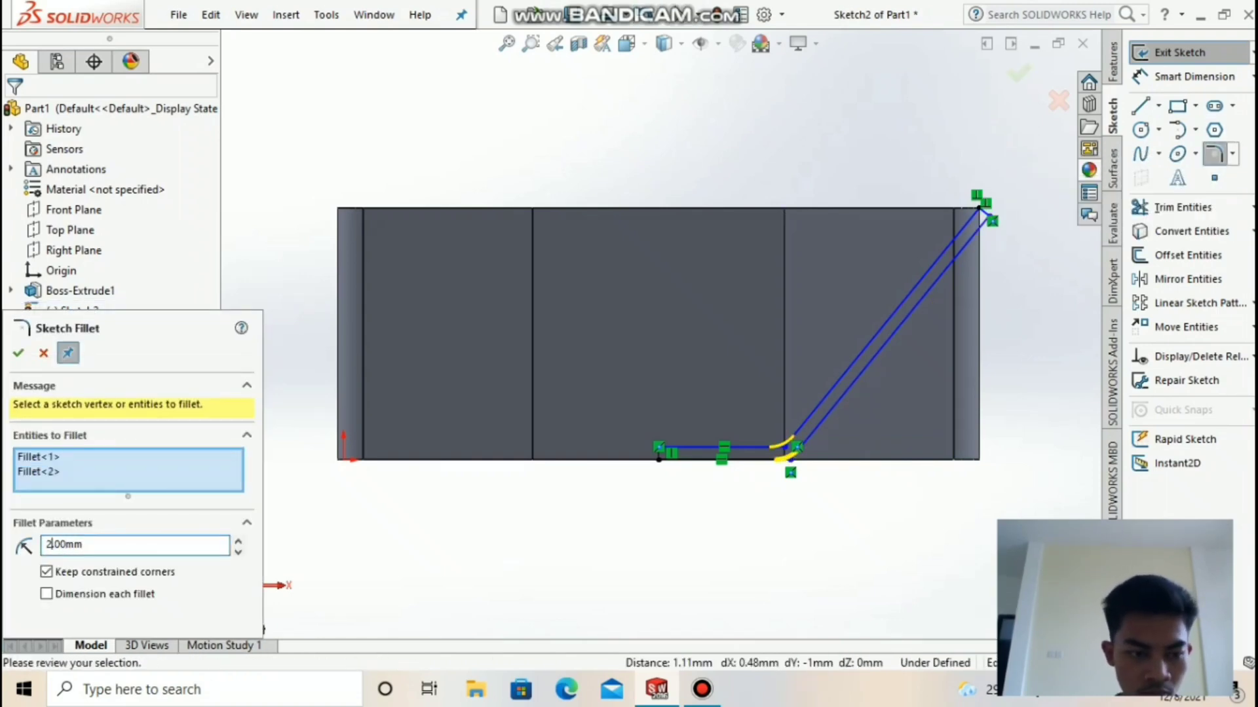
left_click(18, 353)
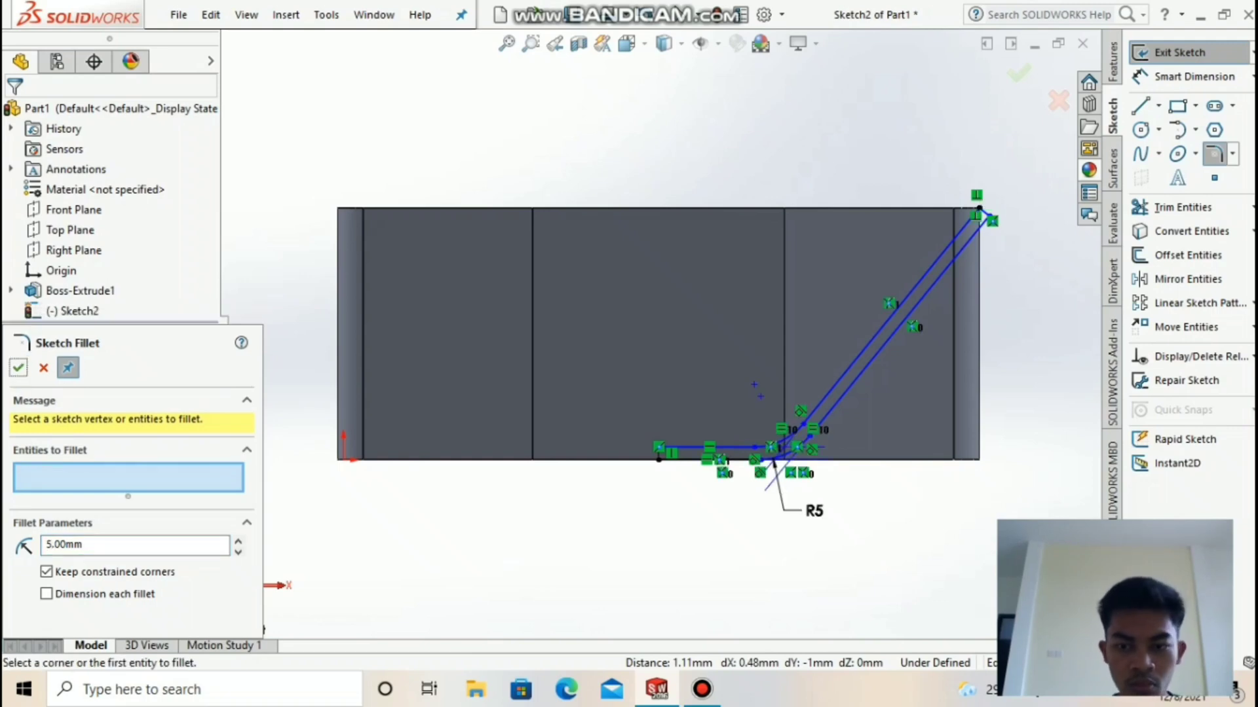
left_click(43, 368)
- Mirror the strip's horizontal lines, bend arcs, inclined lines and end line about the short vertical line at the body's middle
left_click(1187, 279)
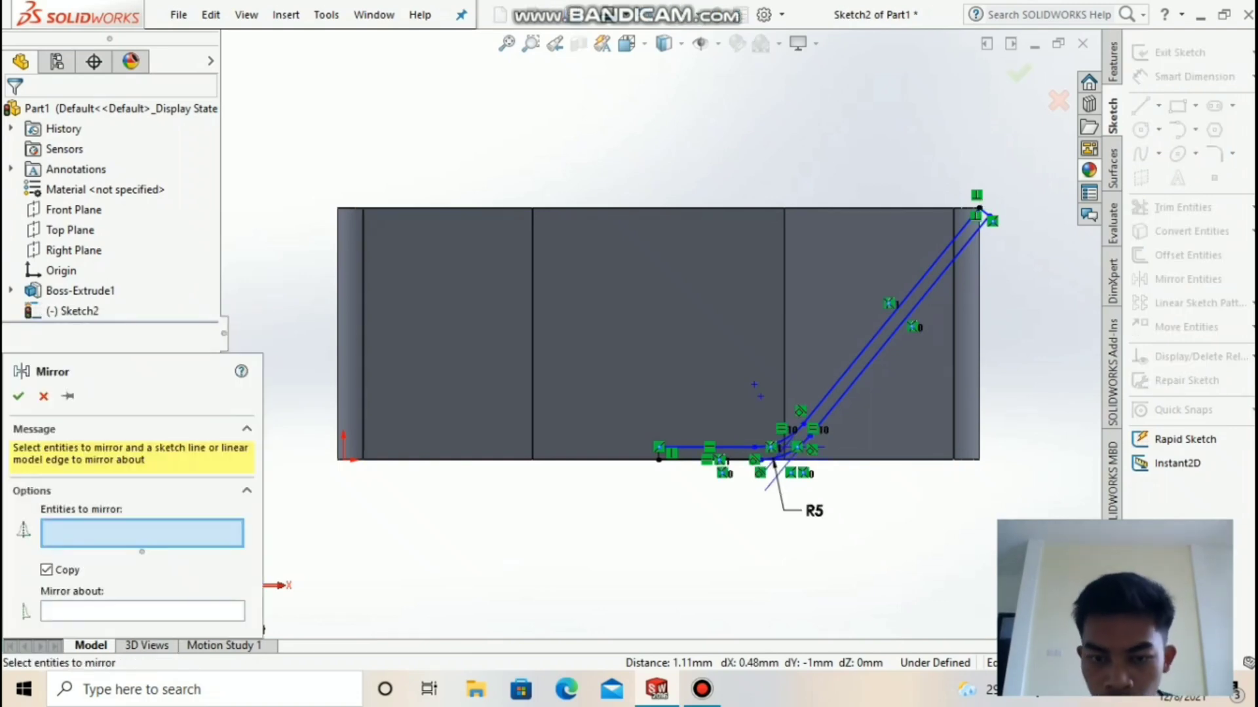
left_click(736, 448)
left_click(784, 440)
left_click(824, 399)
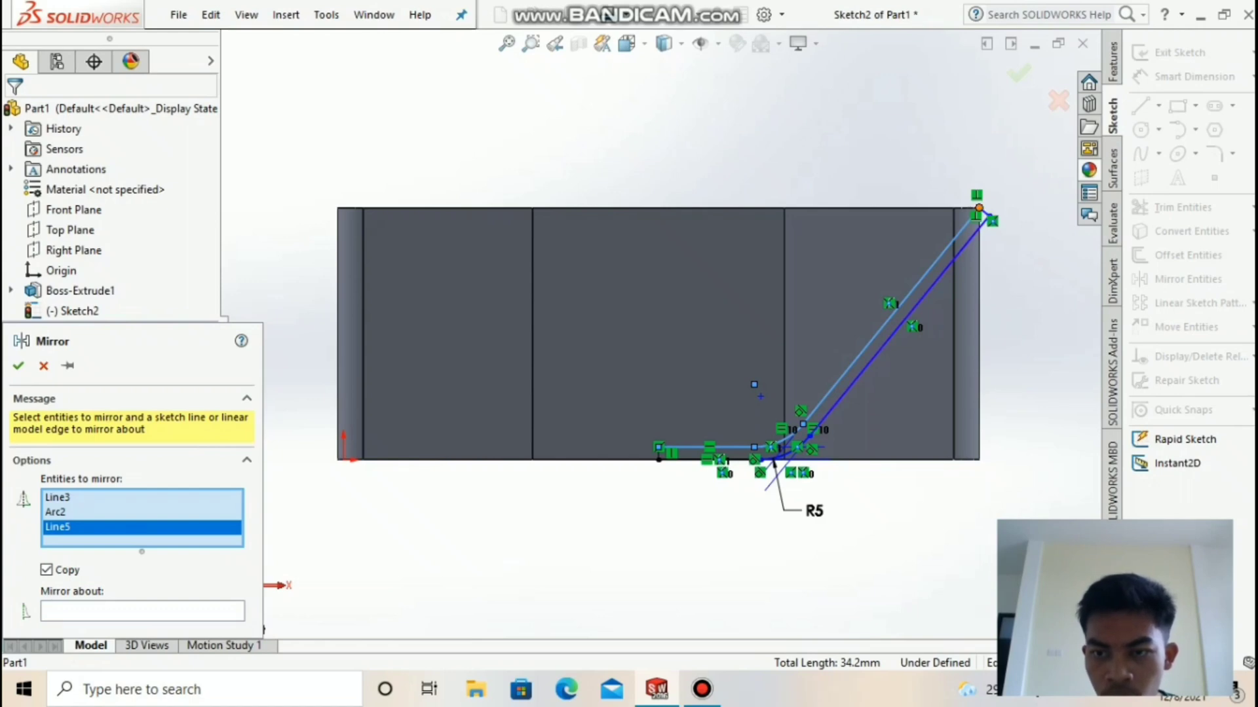
left_click(979, 209)
left_click(979, 208)
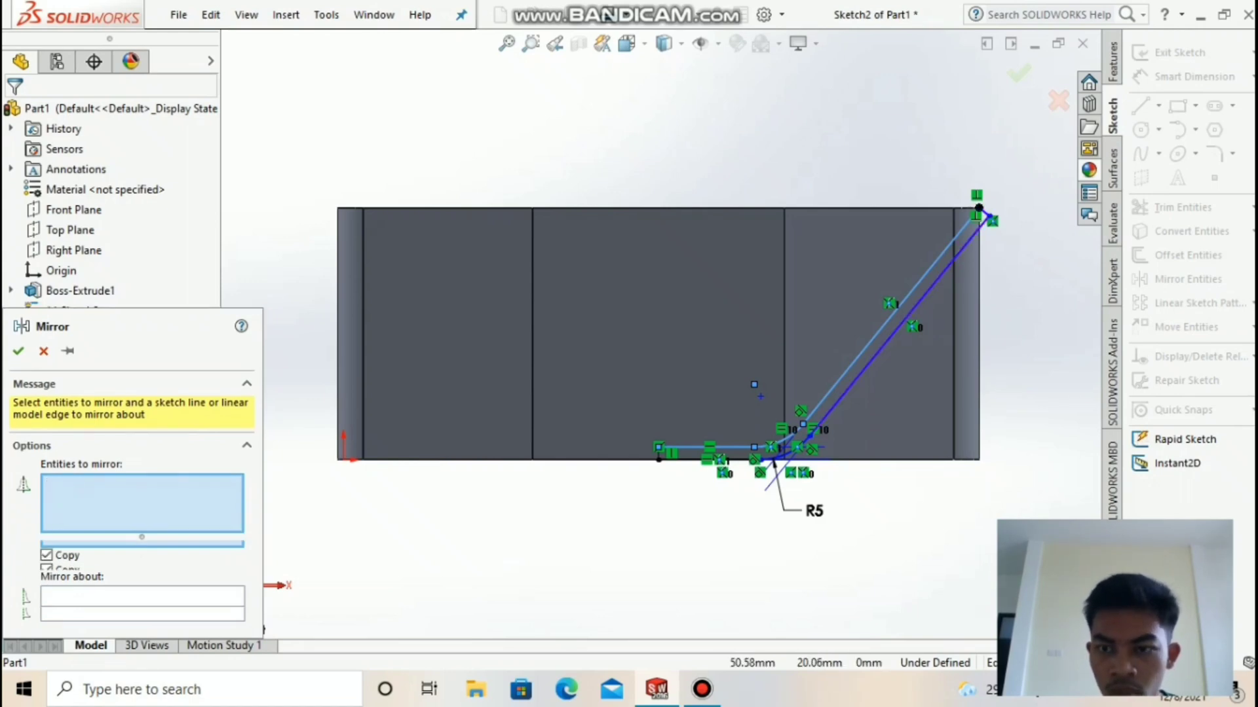
left_click(984, 213)
left_click(943, 273)
left_click(789, 453)
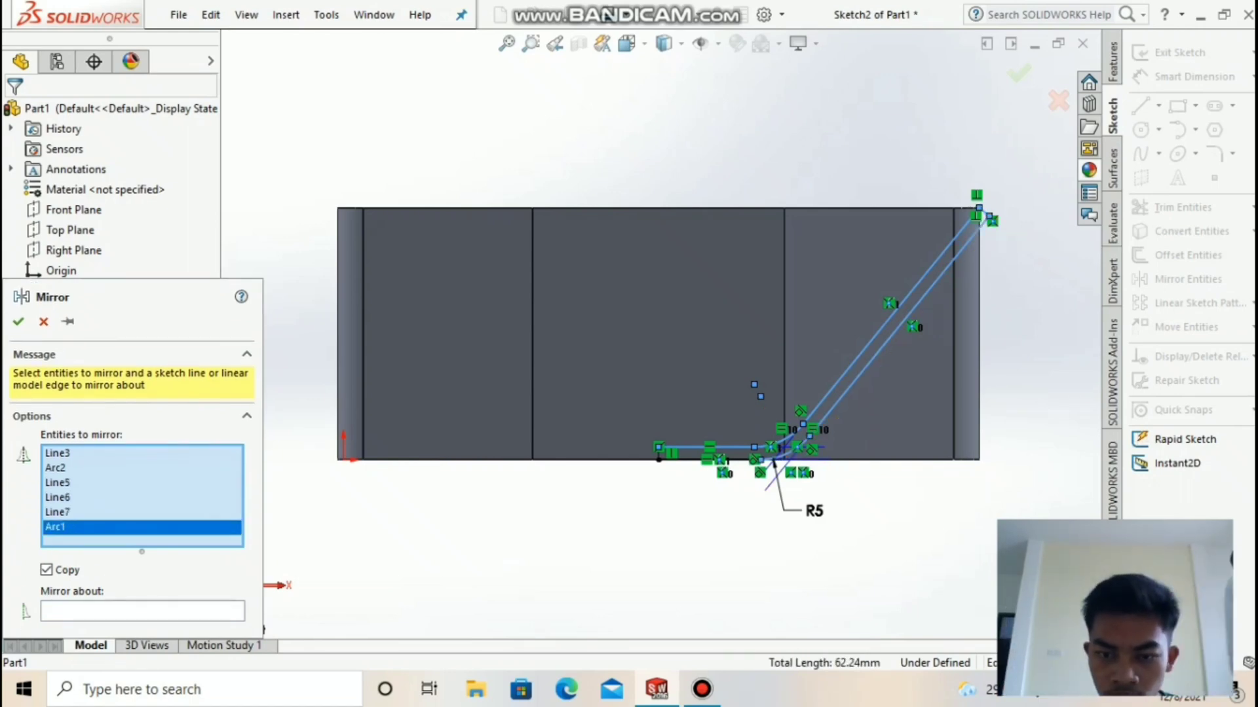
left_click(736, 460)
left_click(143, 611)
left_click(658, 454)
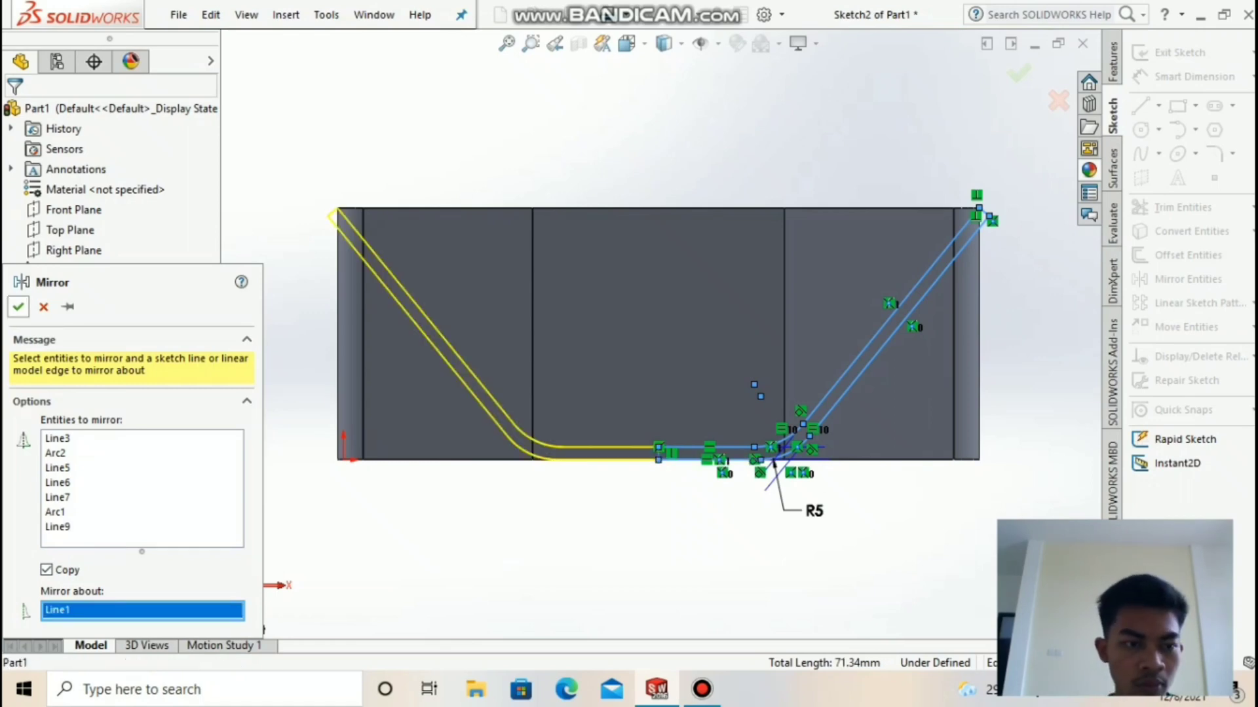
left_click(19, 308)
- Draw a corner rectangle that encloses the whole body and the mirrored strip profile
left_click(1177, 106)
left_click(284, 110)
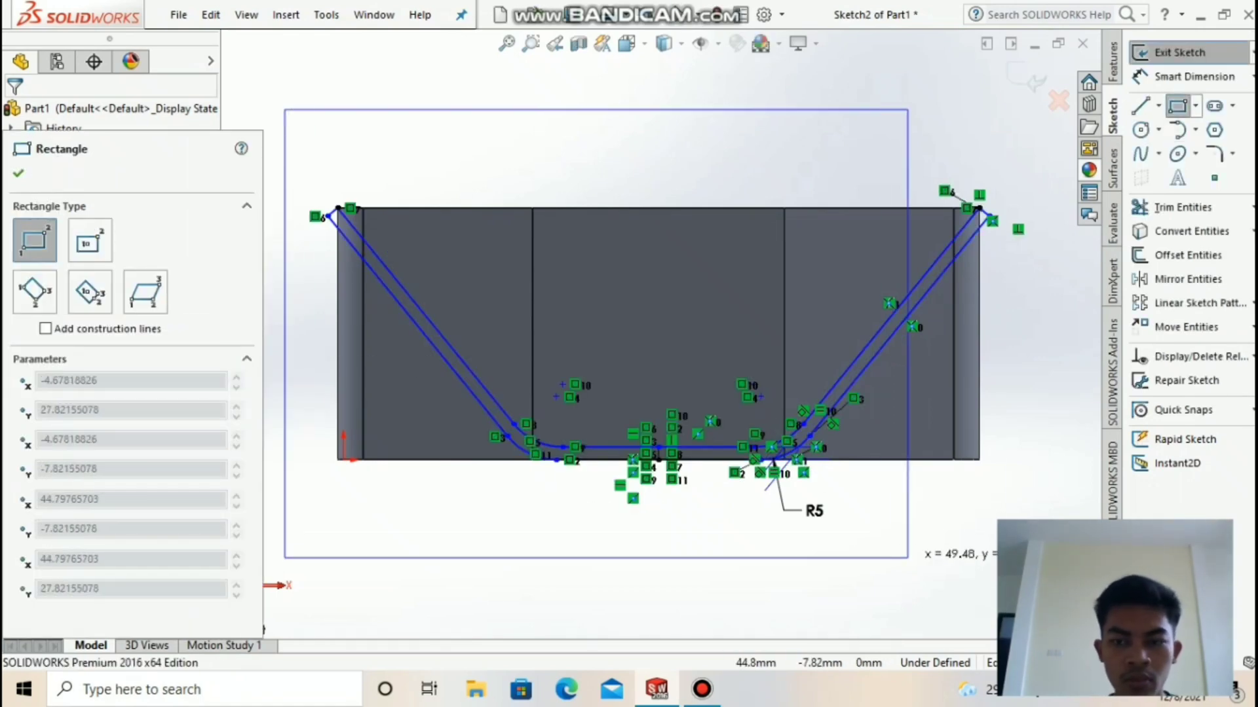
left_click(1035, 533)
left_click(19, 164)
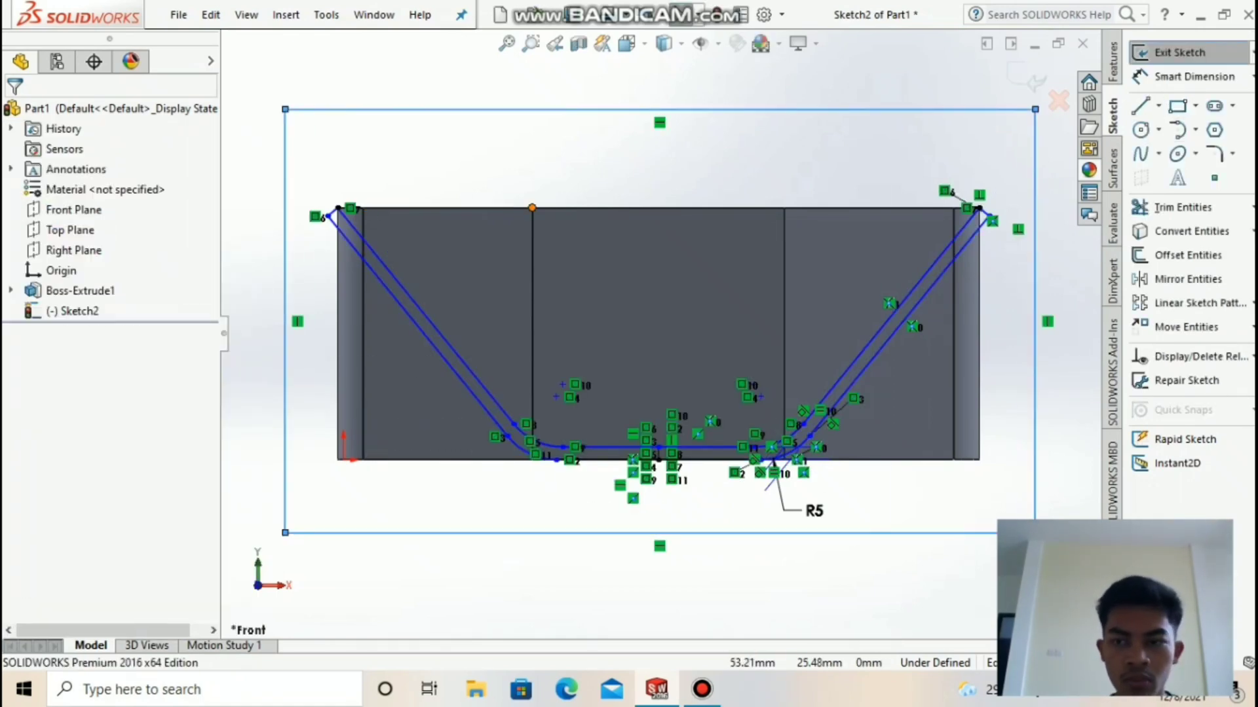
- Cut away the material around the strip with an Extruded Cut, blind 29 mm in the first direction and 20 mm in the second
left_click(1112, 62)
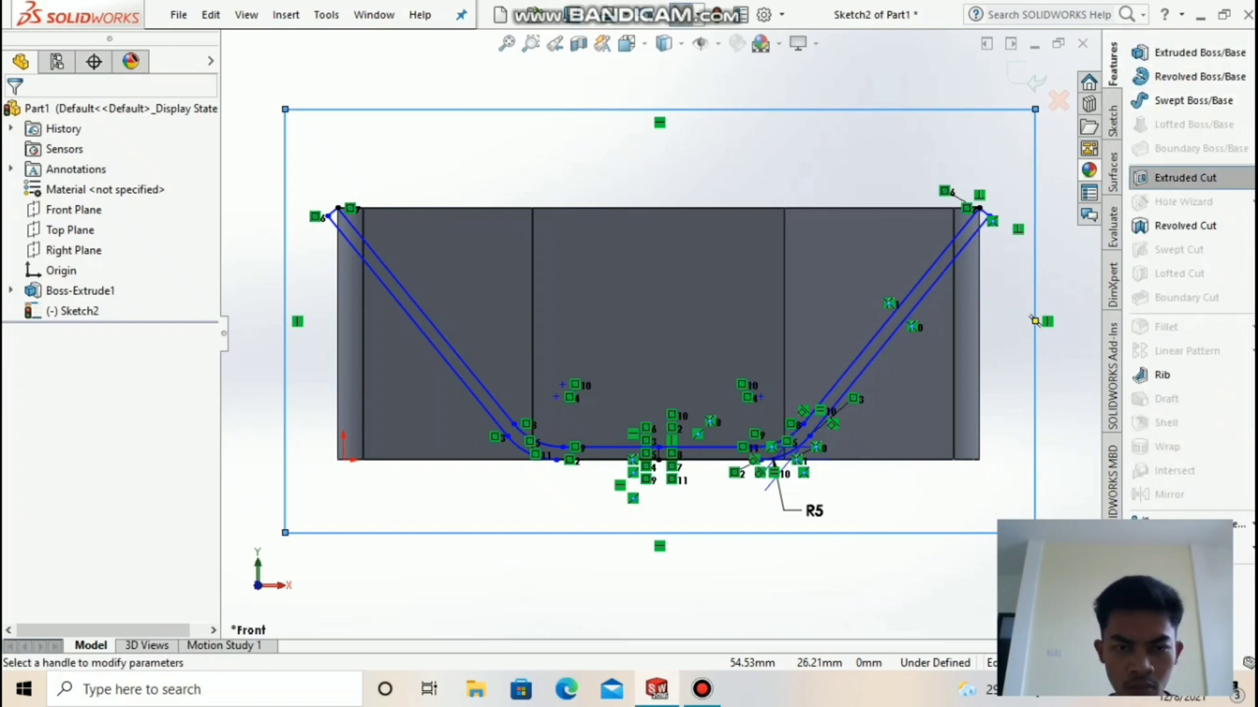
left_click(1185, 178)
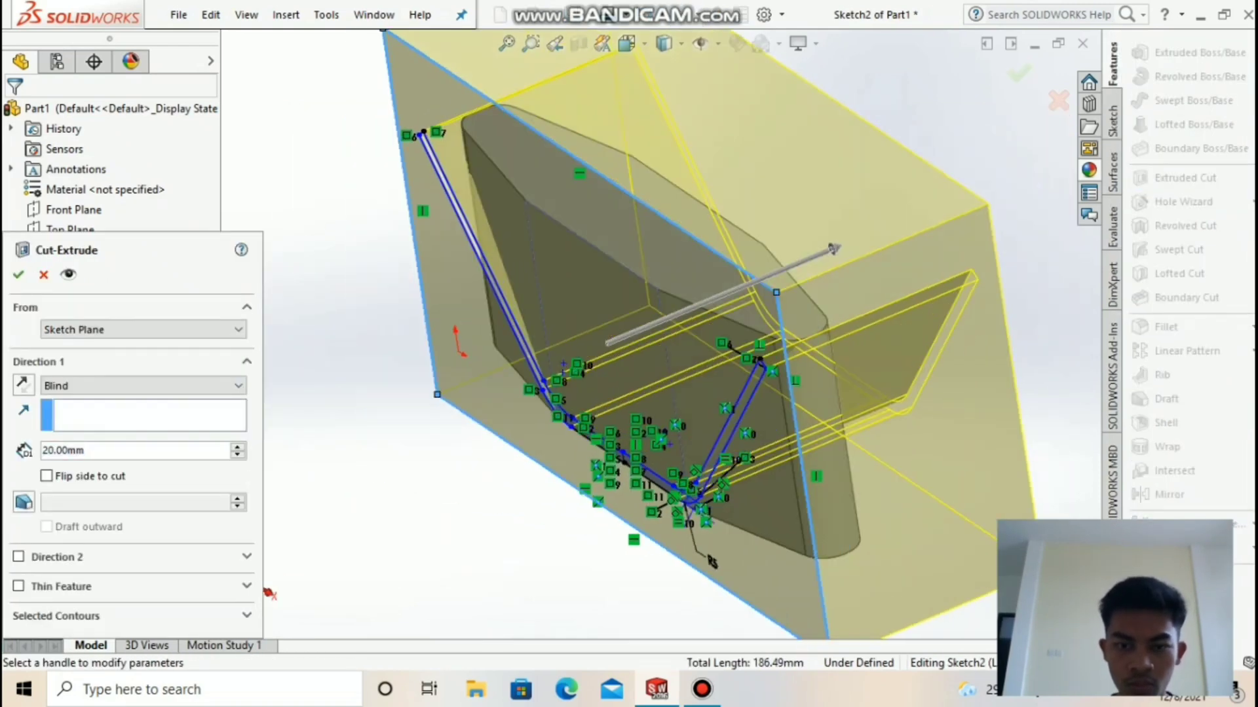
left_click_drag(833, 273, 930, 246)
left_click(18, 557)
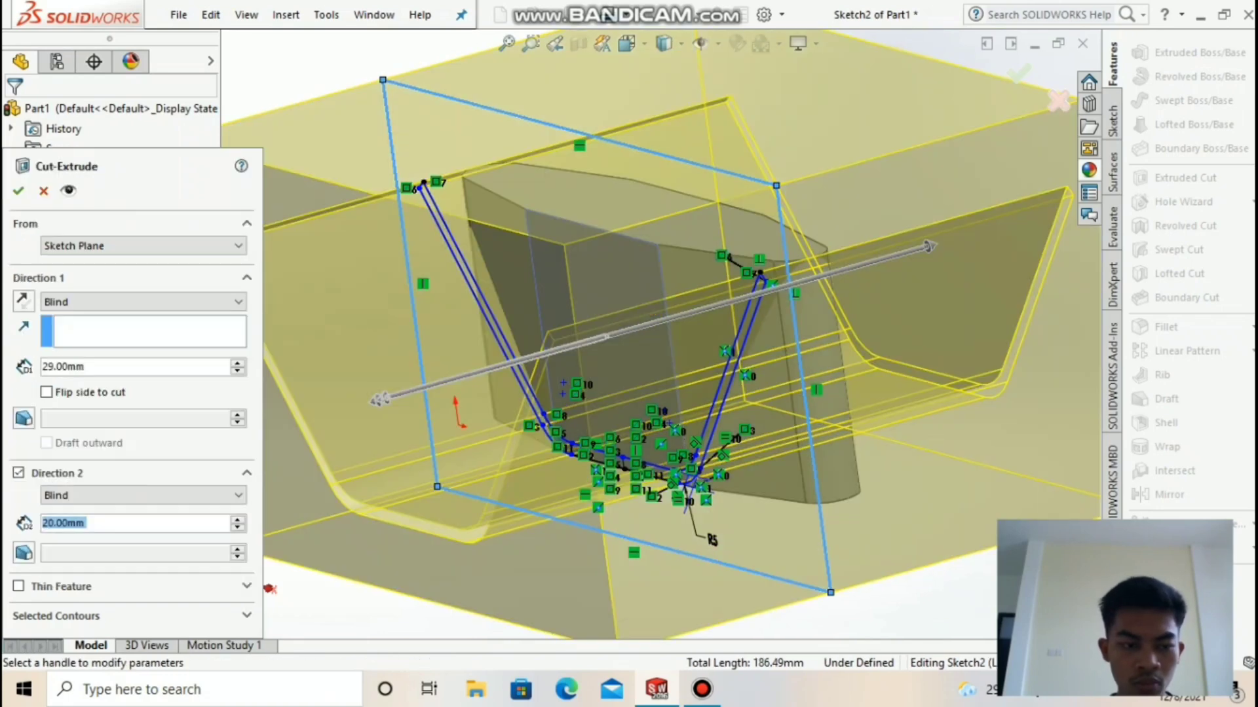
key("Return")
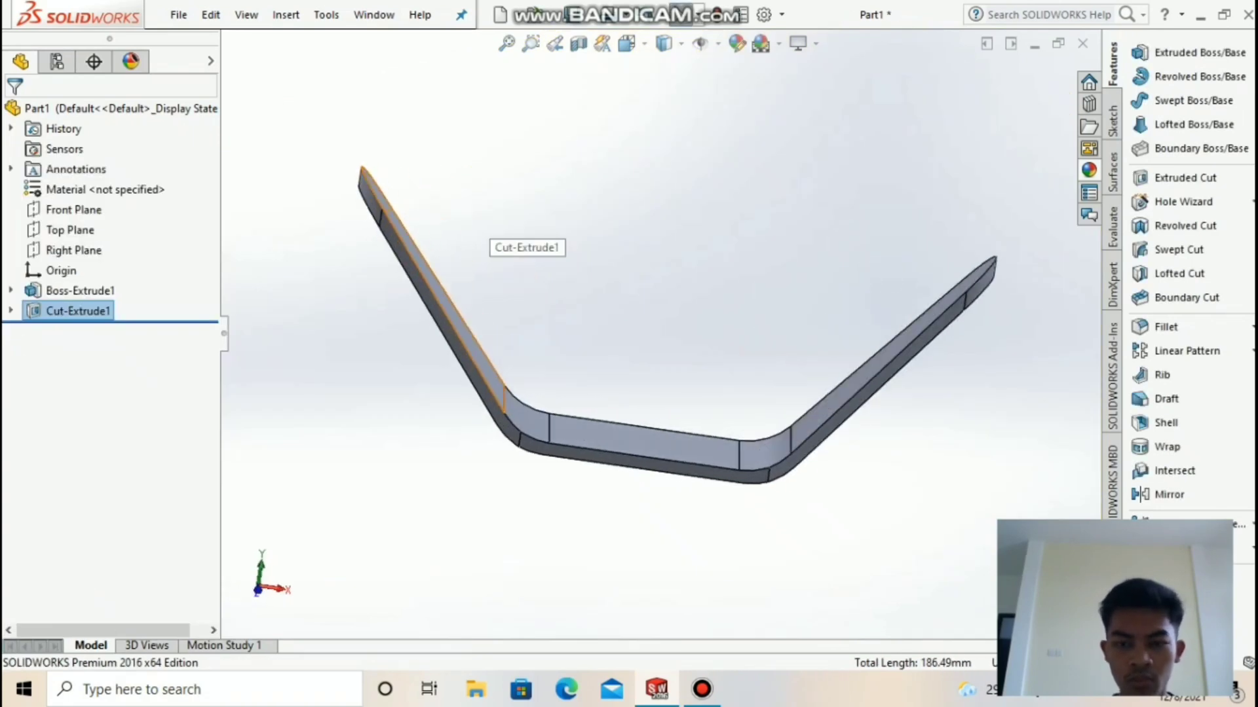
- Sketch a circle of 2.5 mm radius at the centre of the strip's flat middle face
middle_click_drag(645, 262, 655, 327)
key("space")
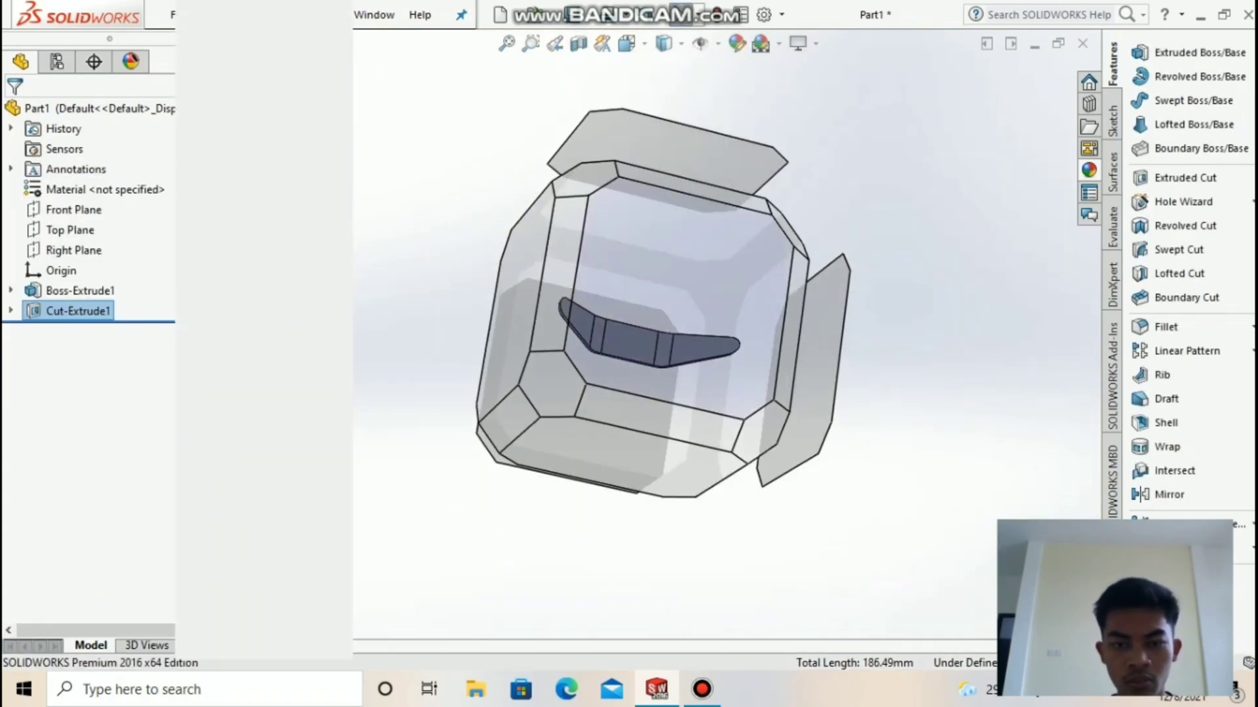
left_click(655, 315)
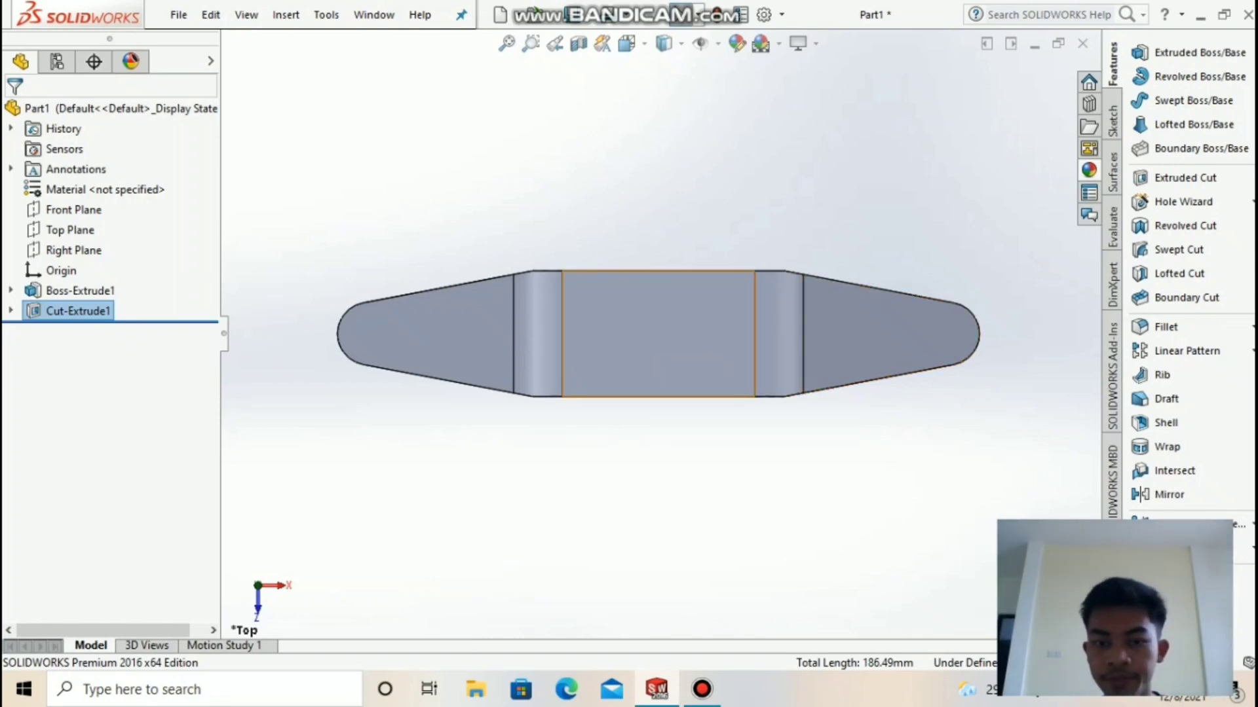
left_click(677, 315)
left_click(710, 281)
left_click(1141, 130)
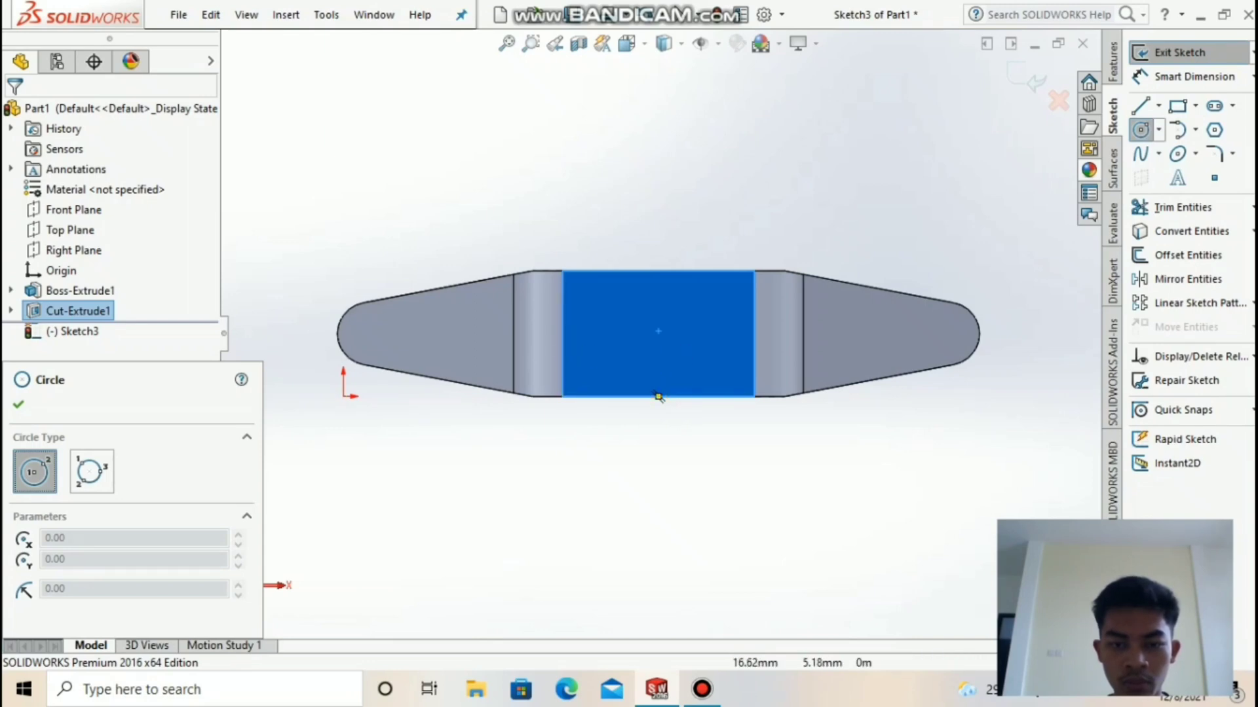
left_click(659, 334)
left_click(681, 315)
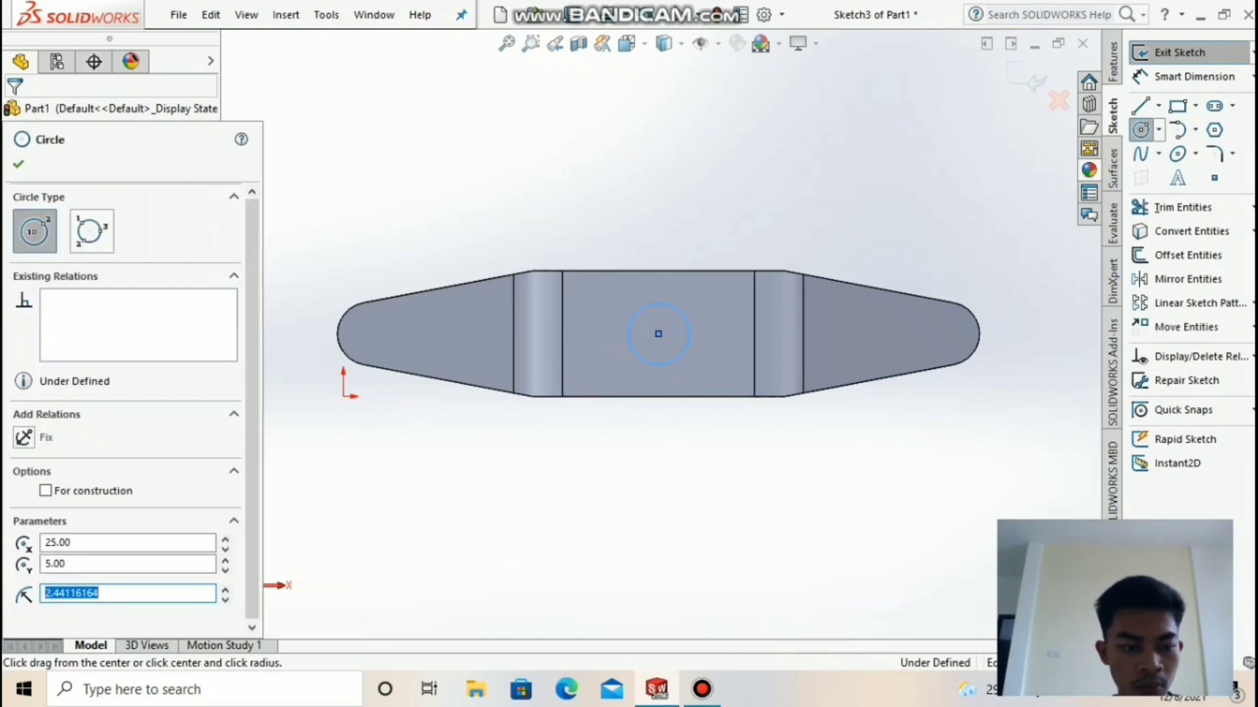
type("2.50")
key("Return")
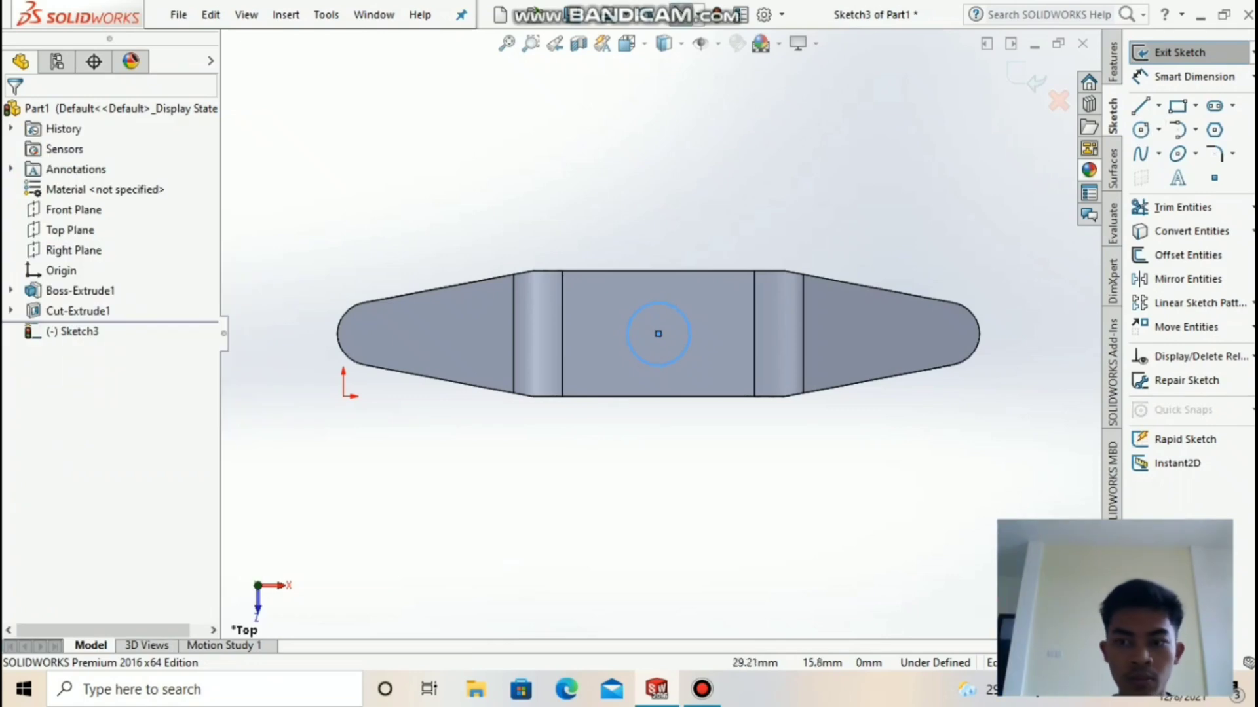
- Cut the circle through the strip's flat middle section with an Extruded Cut
left_click(1112, 62)
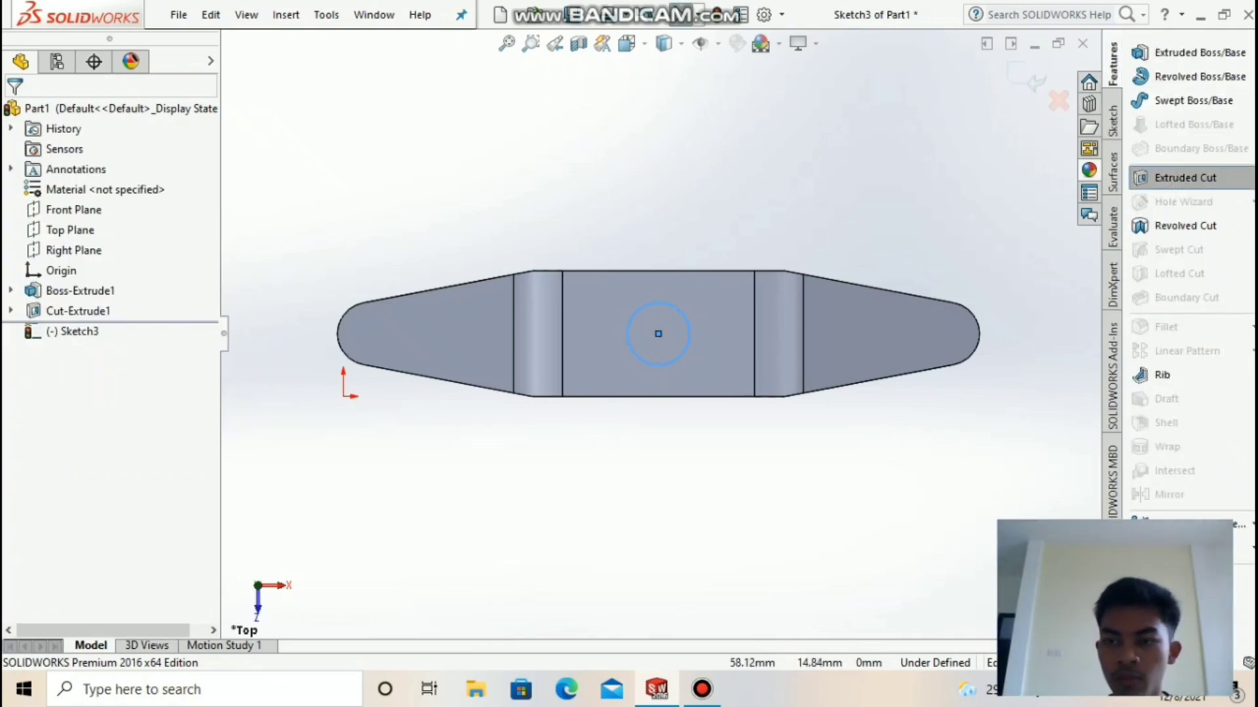
left_click(1184, 178)
left_click(19, 275)
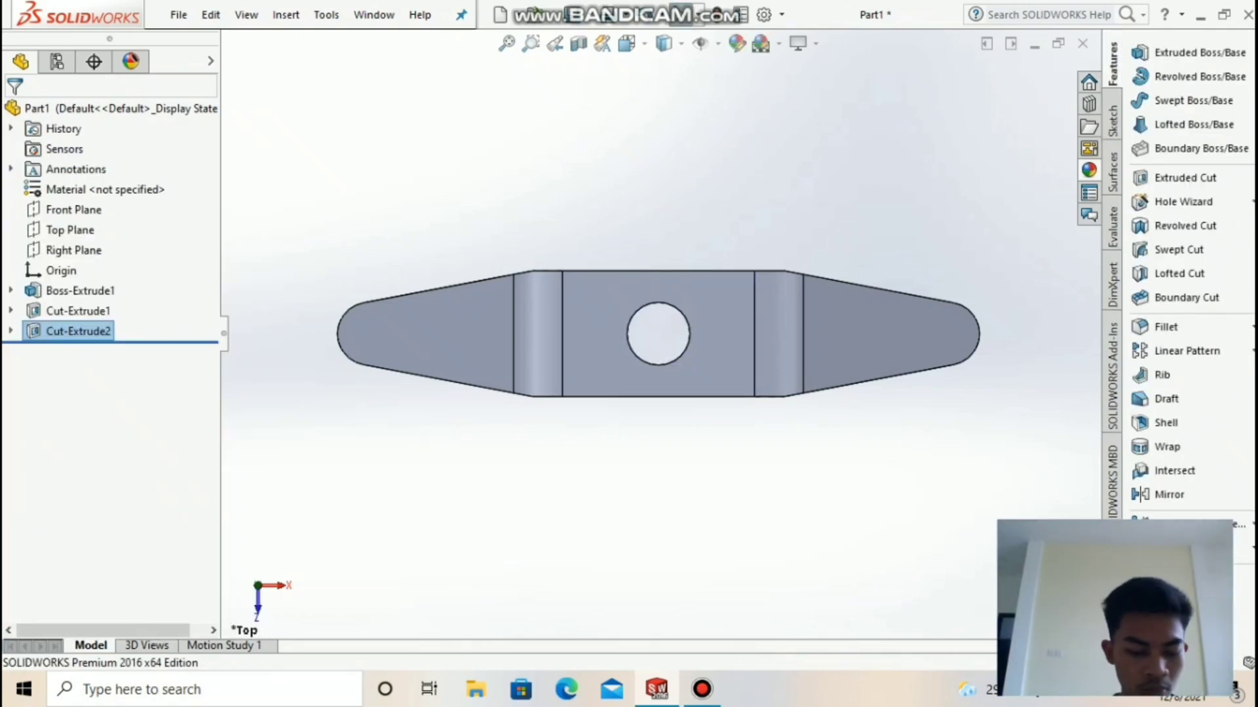
- Fillet the four outline edges of the strip's underside, along the middle section and both arms, with a 1 mm radius
key("Up")
key("Up")
key("Up")
key("Up")
key("Up")
key("Up")
key("Up")
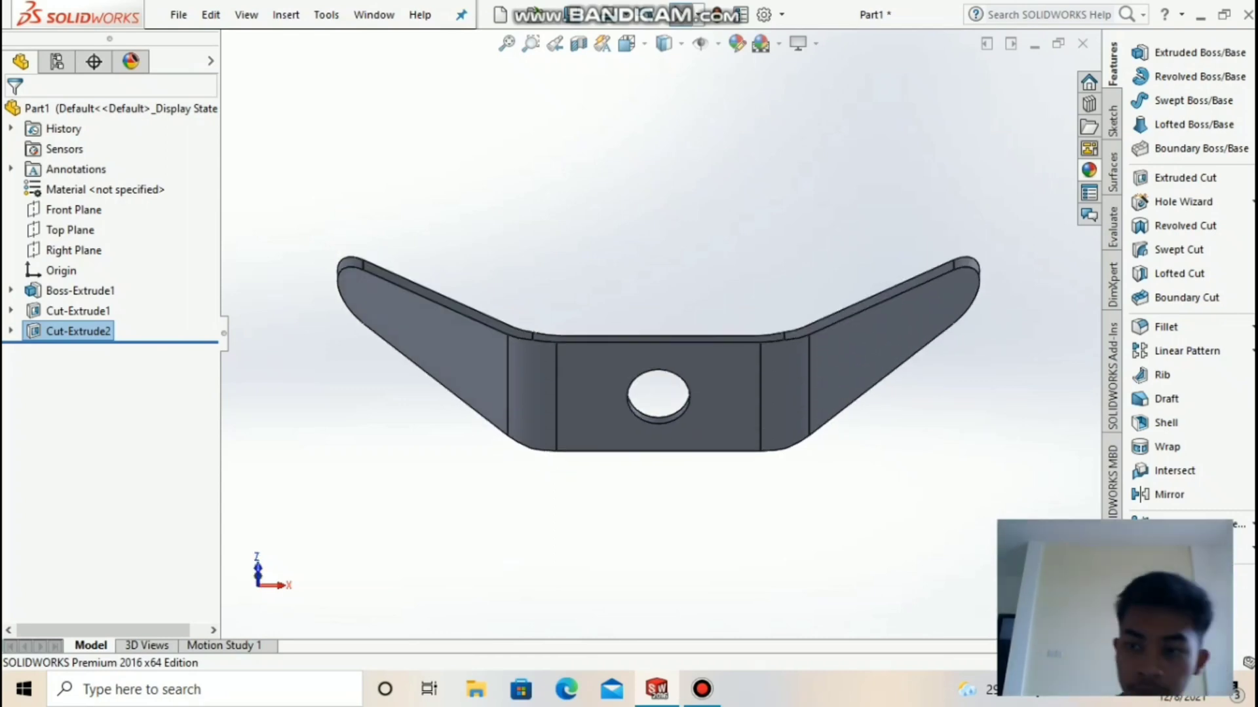
left_click(1166, 327)
left_click(49, 498)
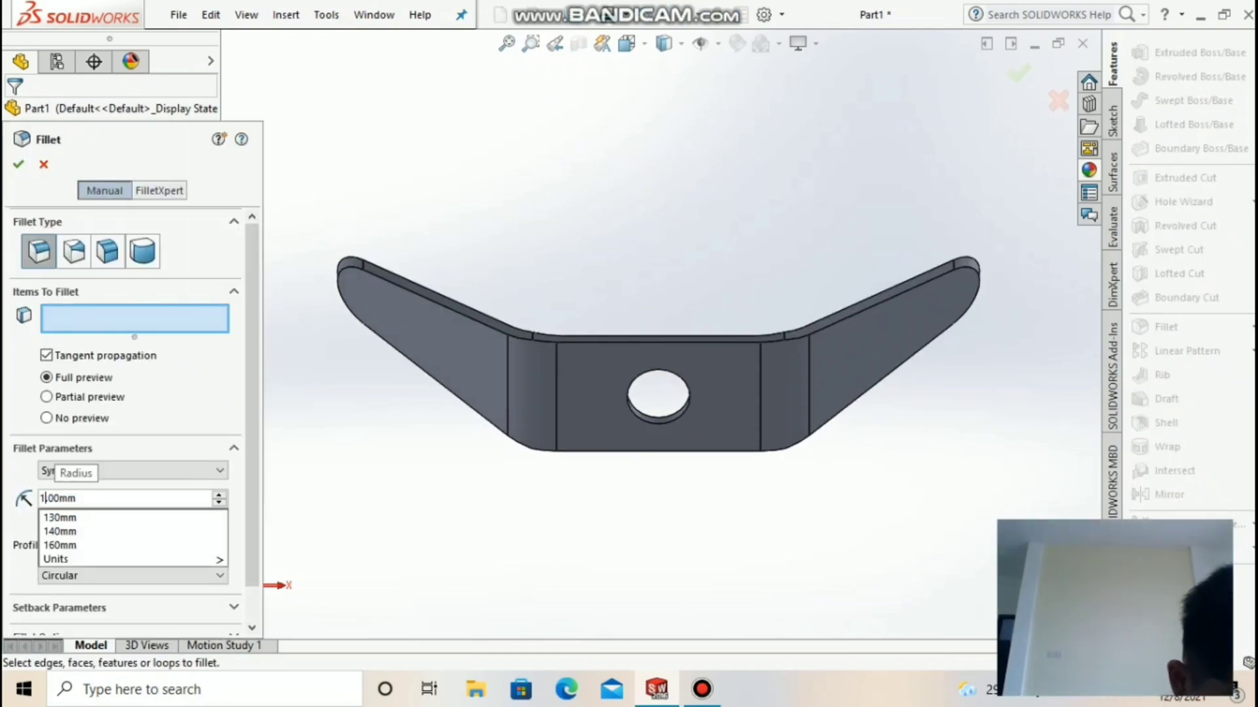
left_click(644, 342)
left_click(468, 317)
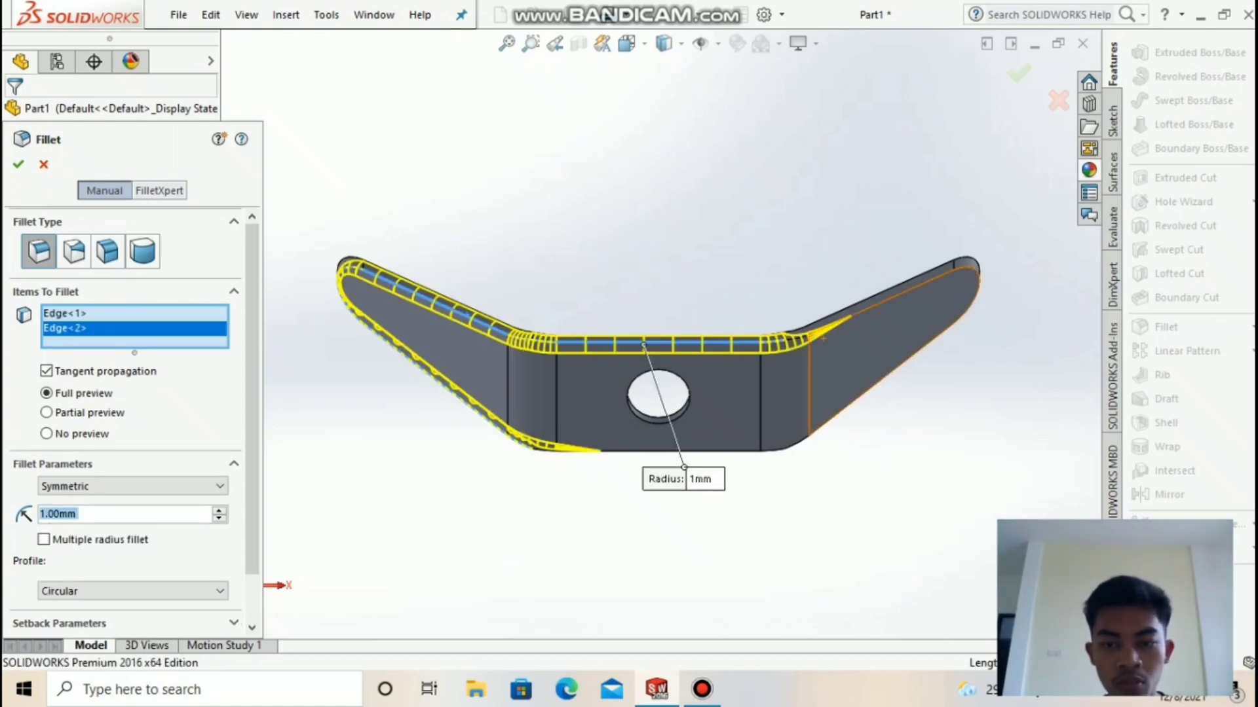
left_click(823, 338)
left_click(687, 451)
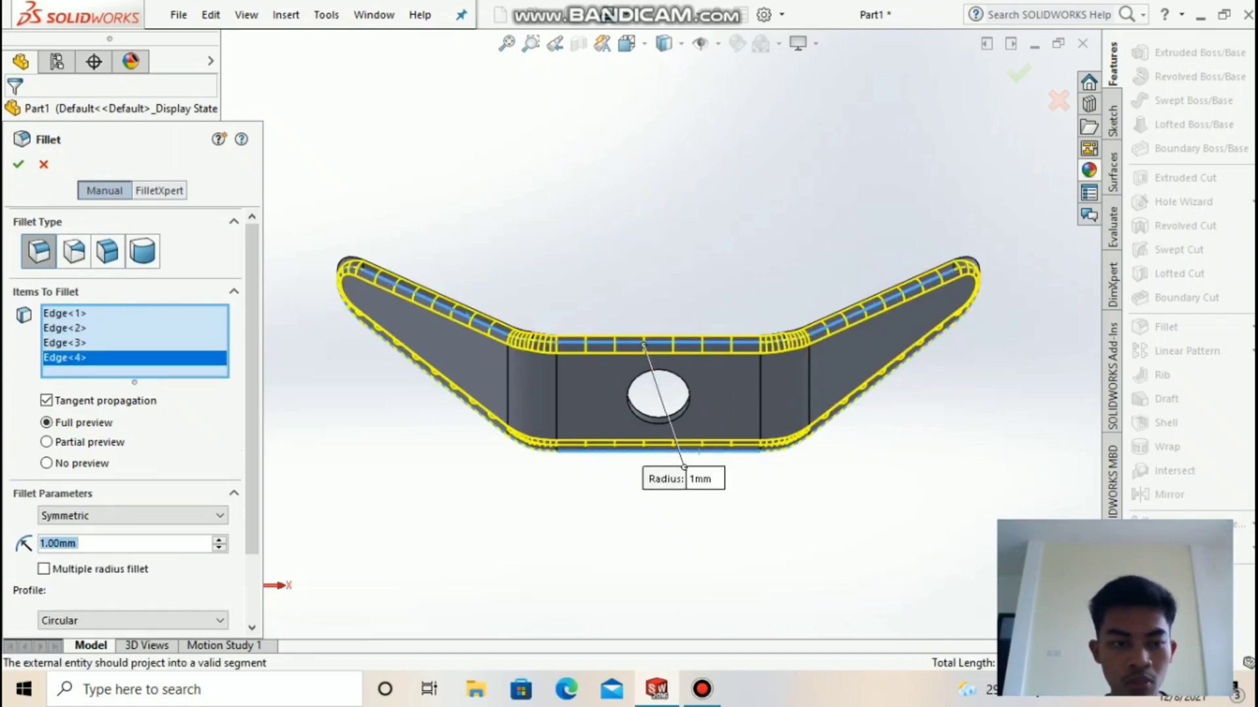
key("Return")
- Examine the filleted strip's edges, bends and centre hole from several angles
key("Down")
key("Down")
key("Down")
key("Down")
key("Down")
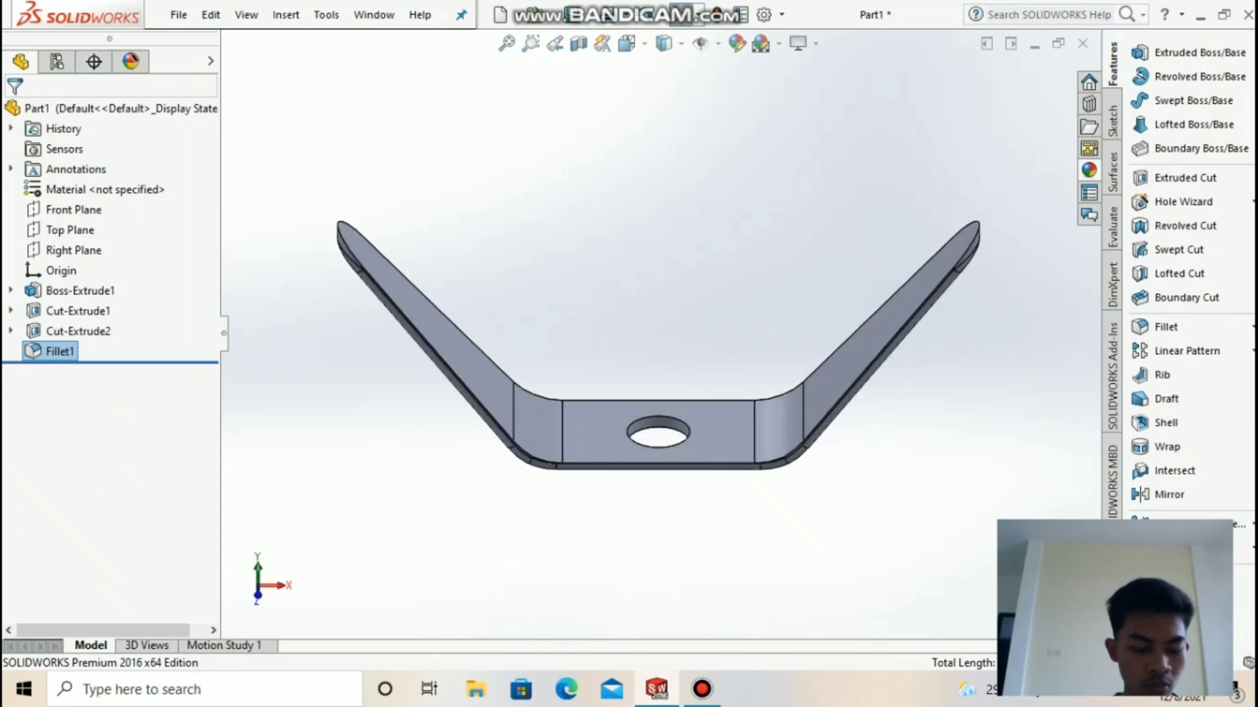
key("Up")
key("Up")
key("Left")
key("Left")
key("Left")
key("Left")
key("Left")
key("Left")
key("Left")
key("Right")
key("Right")
key("Right")
key("Right")
key("Right")
key("Down")
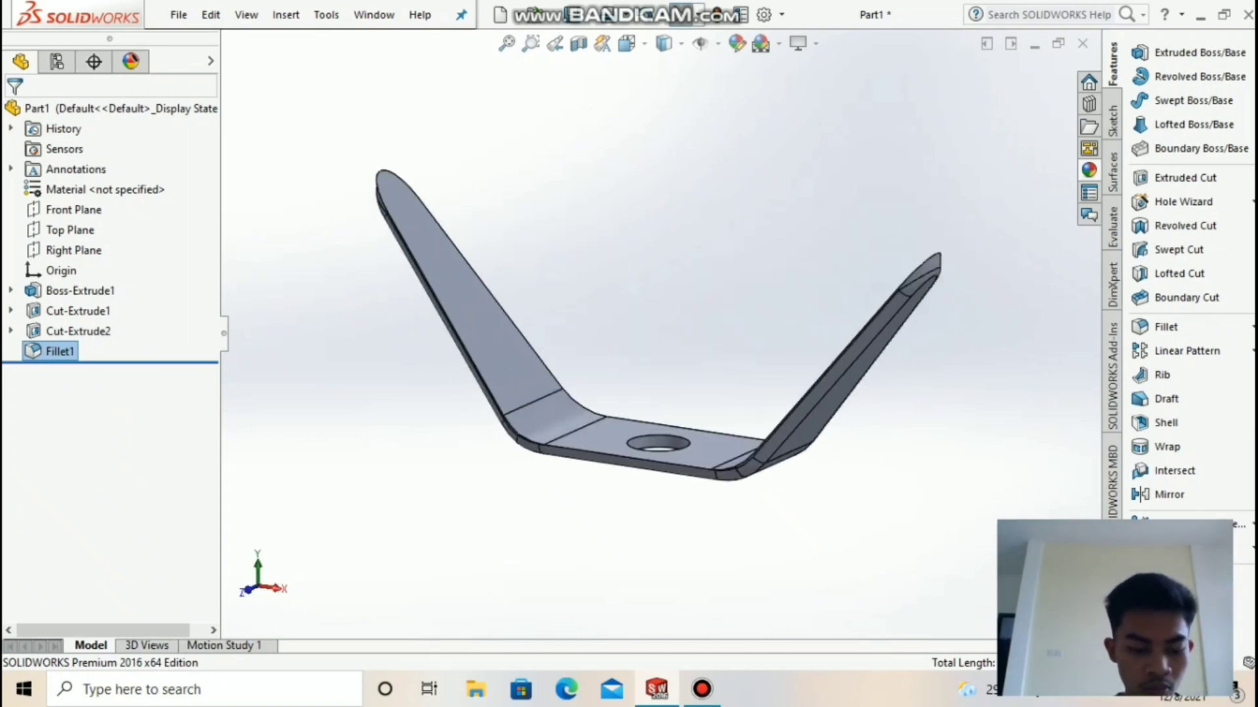
key("Left")
key("Down")
- Save the part in the Downloads folder as "blade 1"
left_click(506, 43)
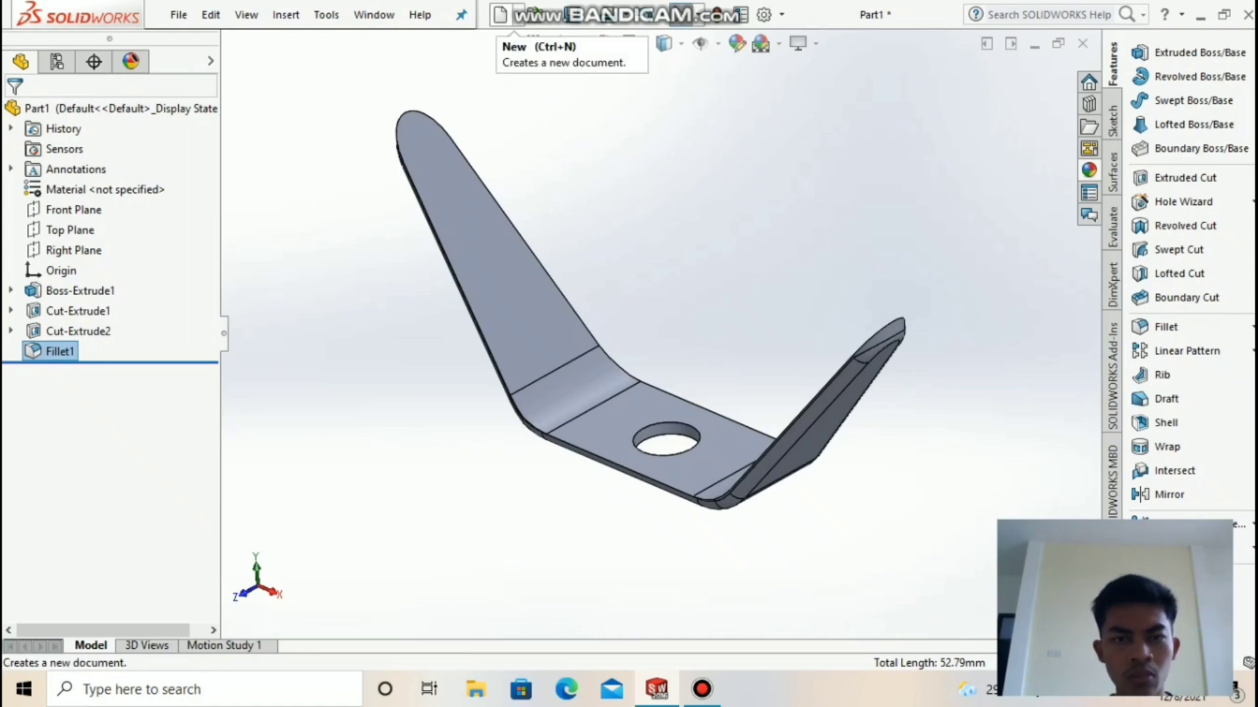
left_click(211, 15)
left_click(178, 14)
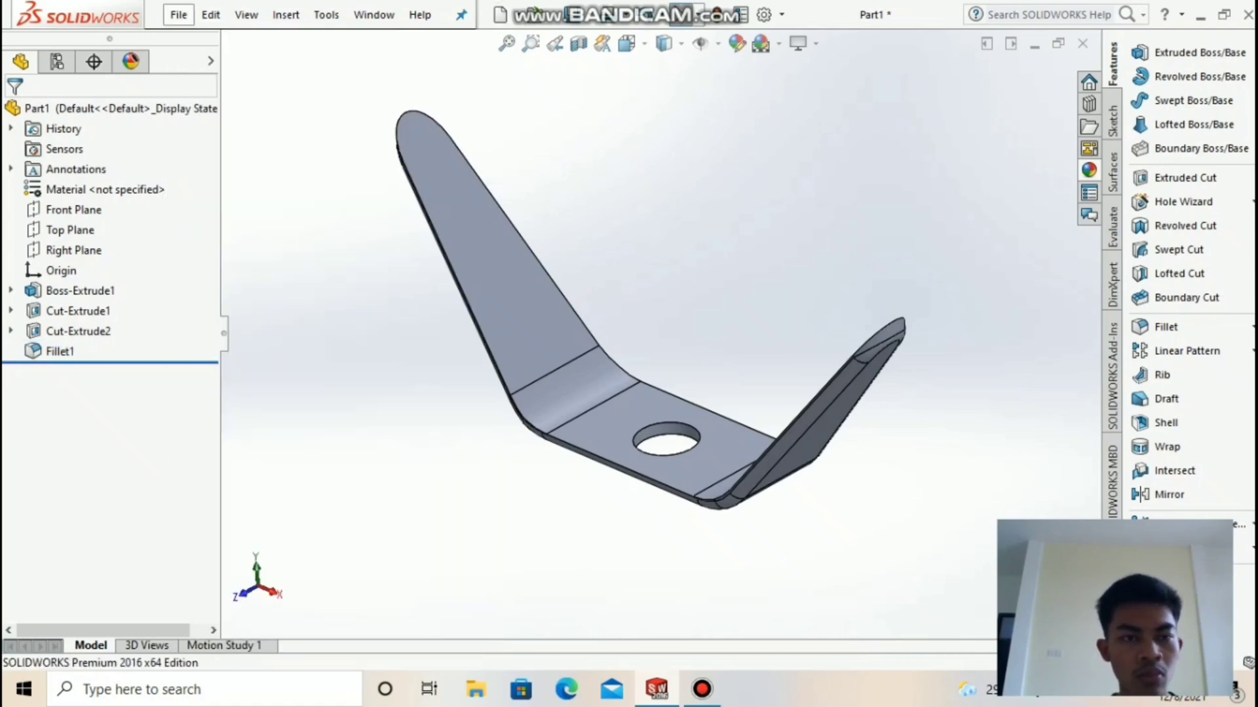
left_click(211, 14)
left_click(178, 14)
left_click(206, 194)
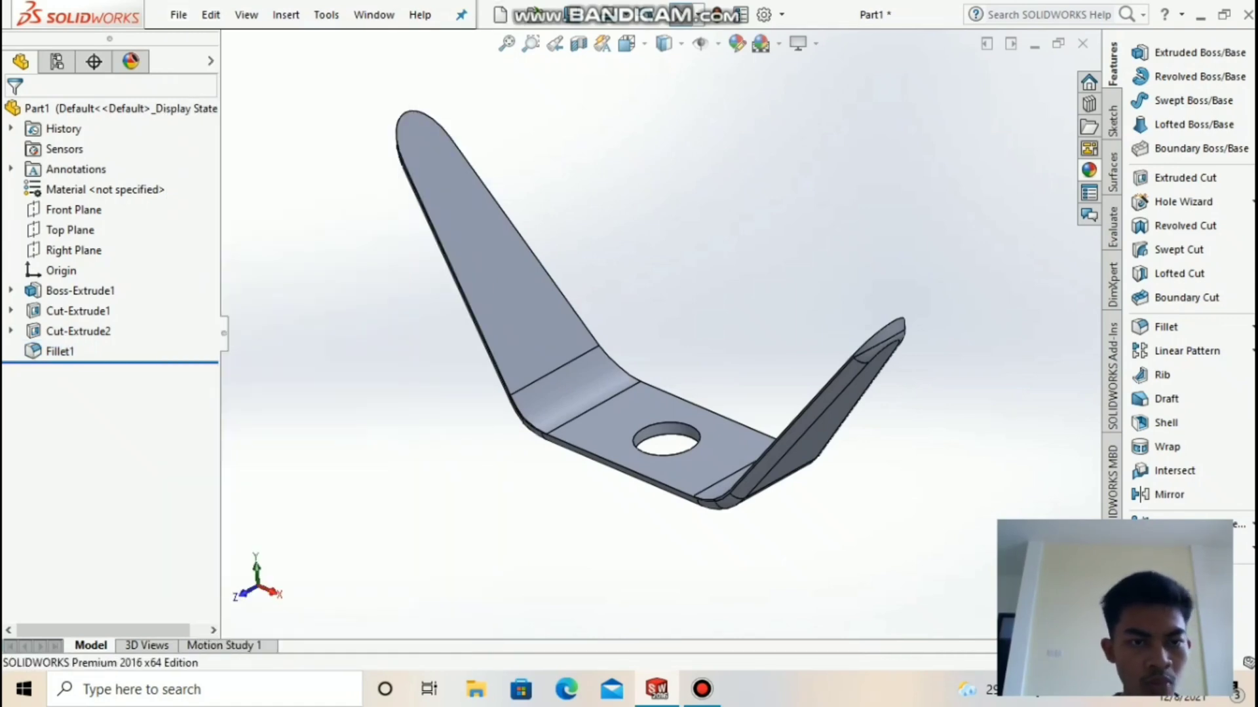
type("blade")
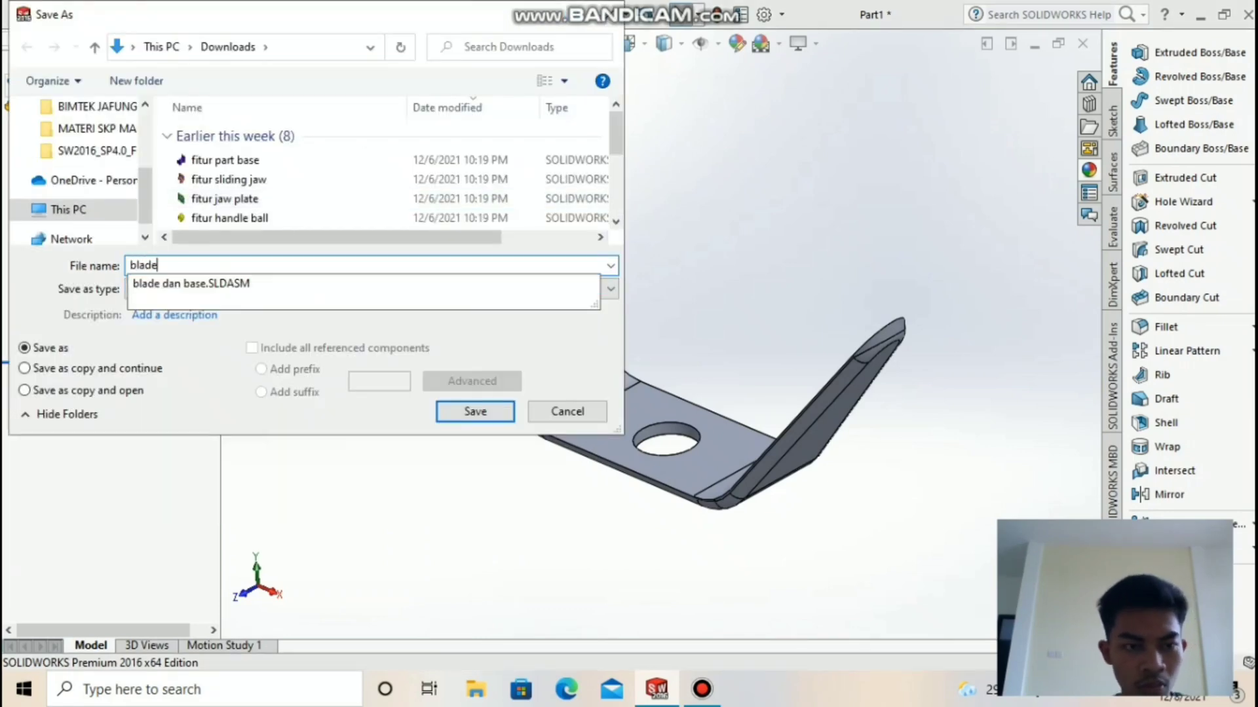
type(" 1")
key("Return")
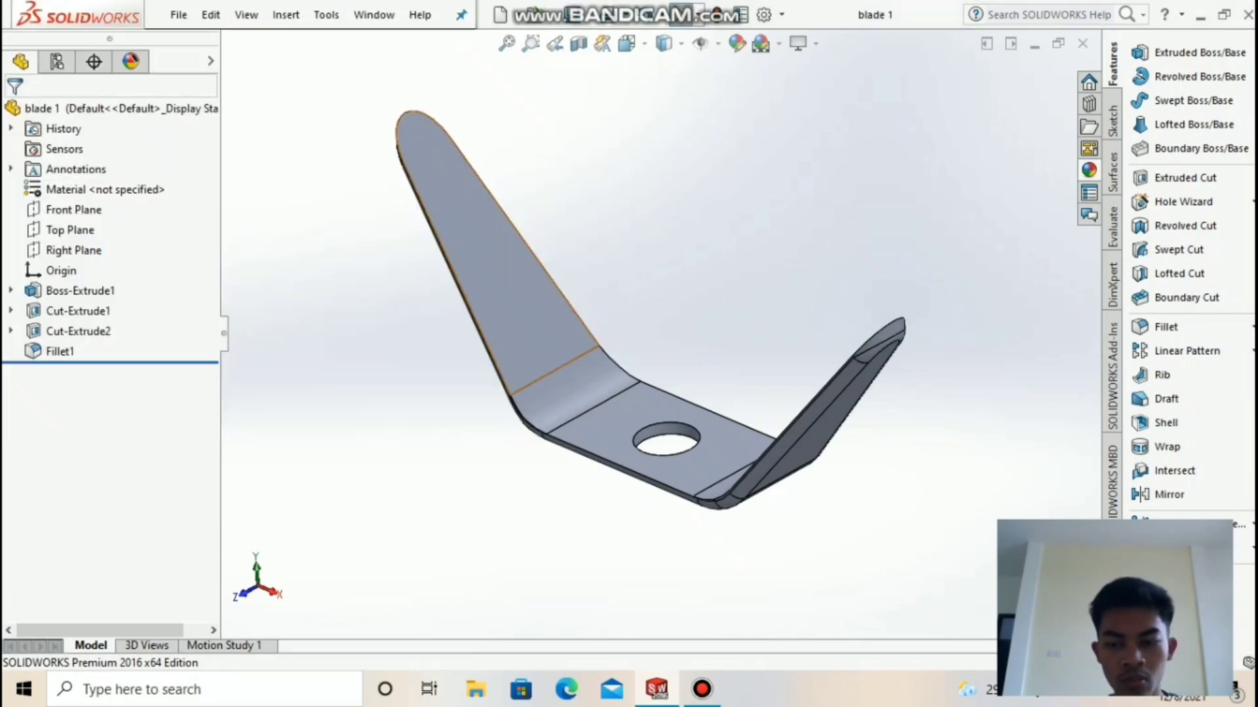
- Create a new part and start a sketch on its Top Plane
left_click(500, 14)
key("Return")
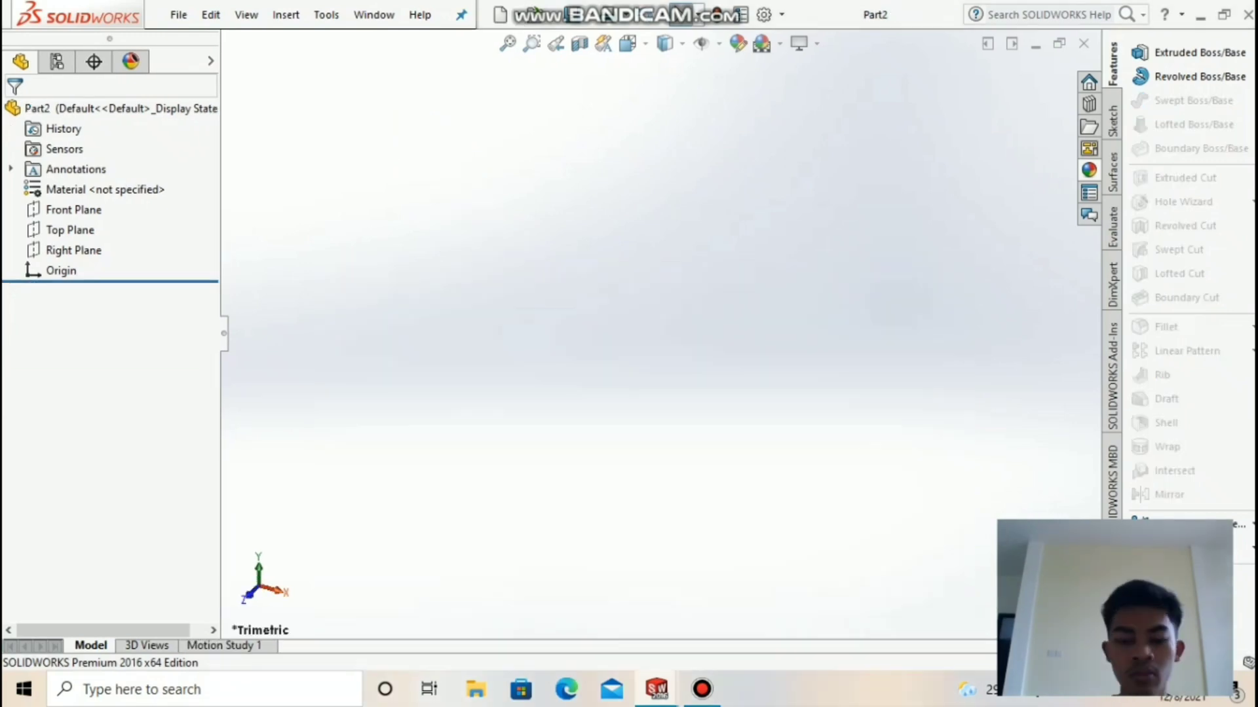
left_click(702, 689)
left_click(702, 689)
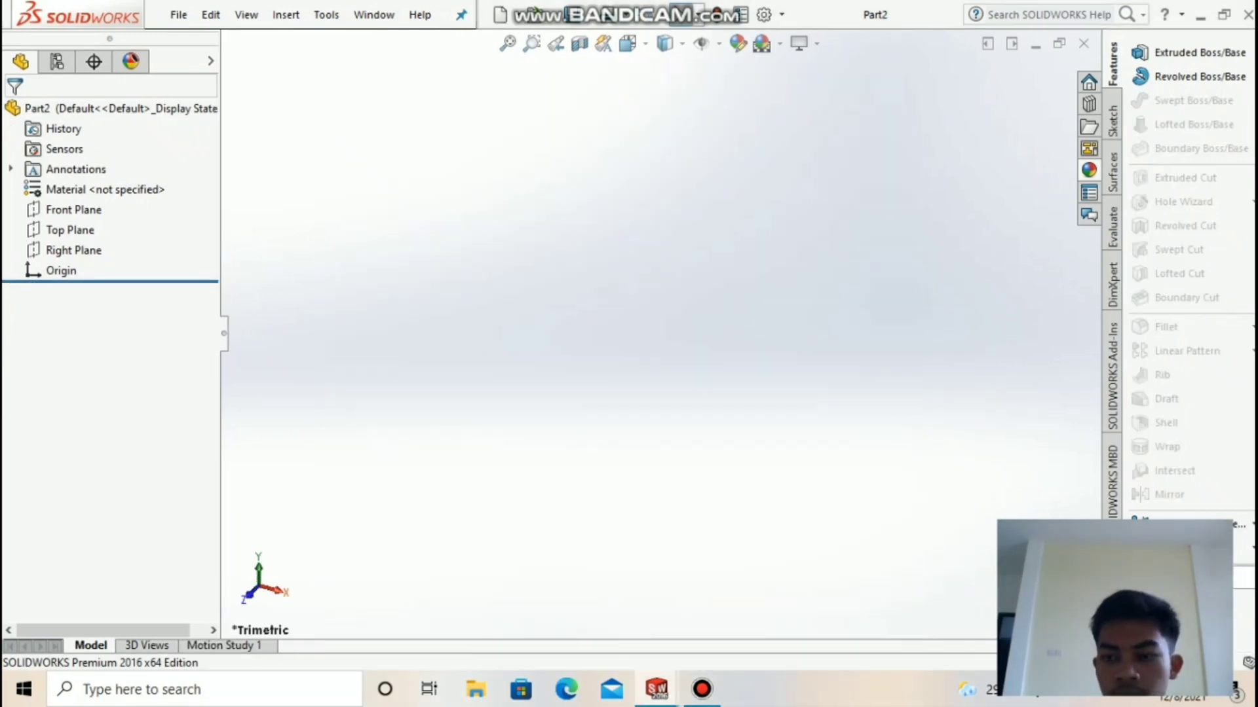
left_click(69, 230)
left_click(80, 200)
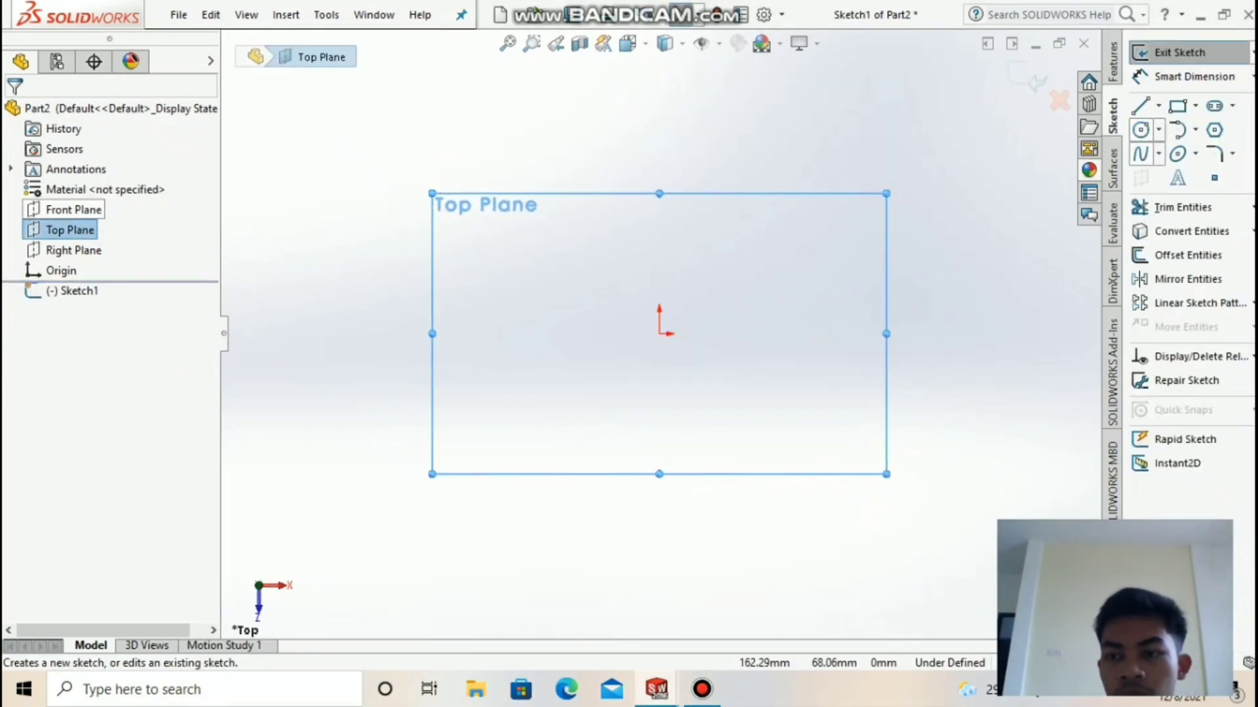
- Sketch a circle centred on the origin with a 30 mm radius
left_click(1141, 129)
left_click_drag(659, 334, 740, 359)
type("30")
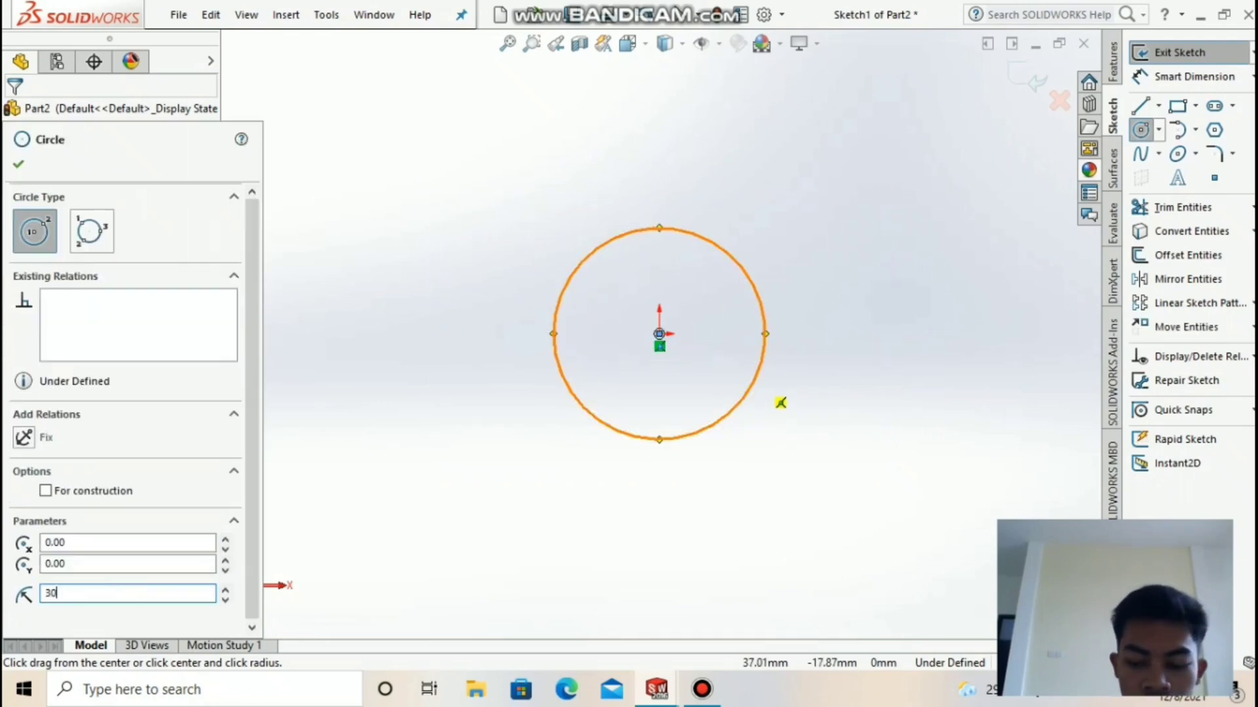
key("Return")
left_click(18, 164)
- Extrude the 30 mm radius circle 10 mm blind into a disc
left_click(1113, 63)
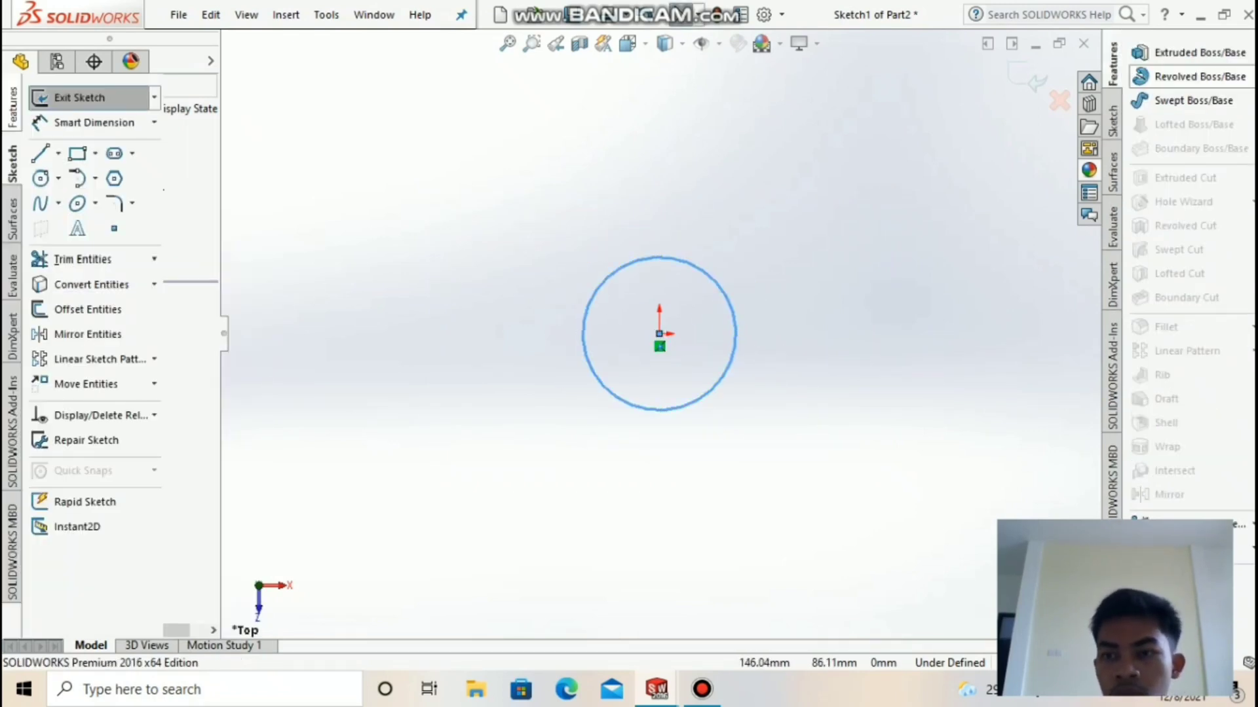
left_click(1187, 52)
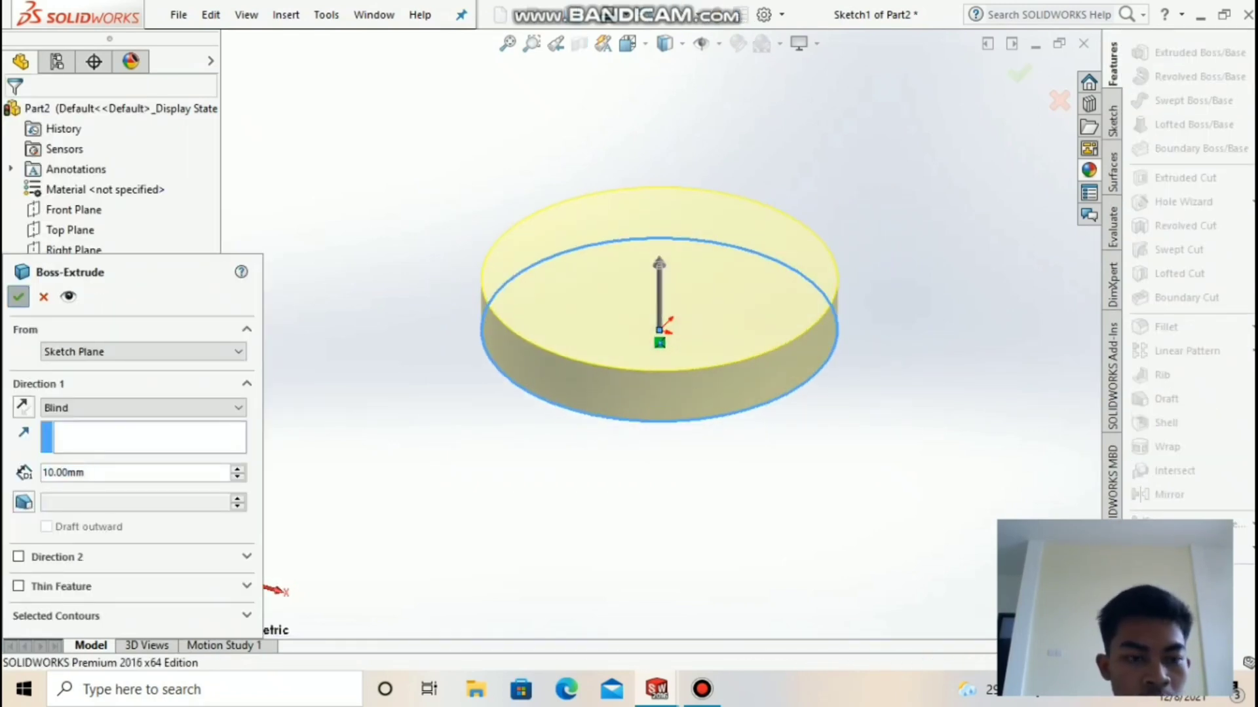
left_click(17, 293)
- Start a sketch on the disc's top face, viewed straight on
key("Down")
key("Down")
right_click(602, 301)
left_click(598, 301)
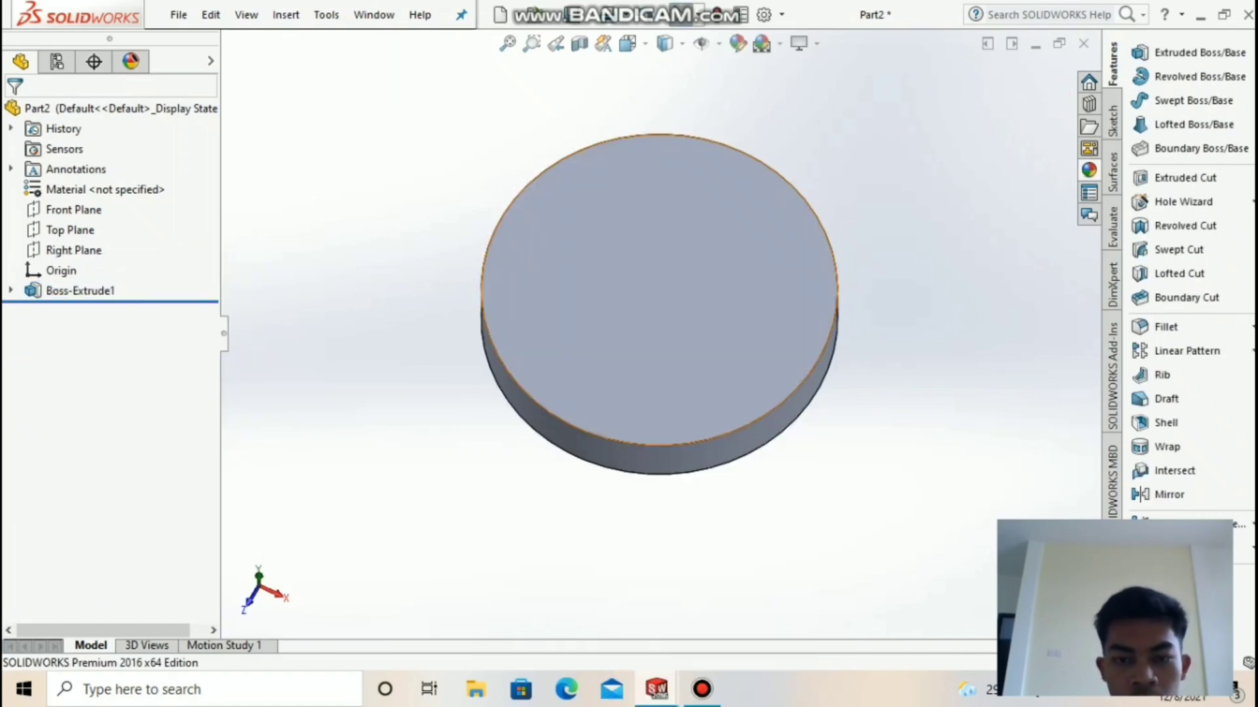
left_click(663, 300)
left_click(713, 250)
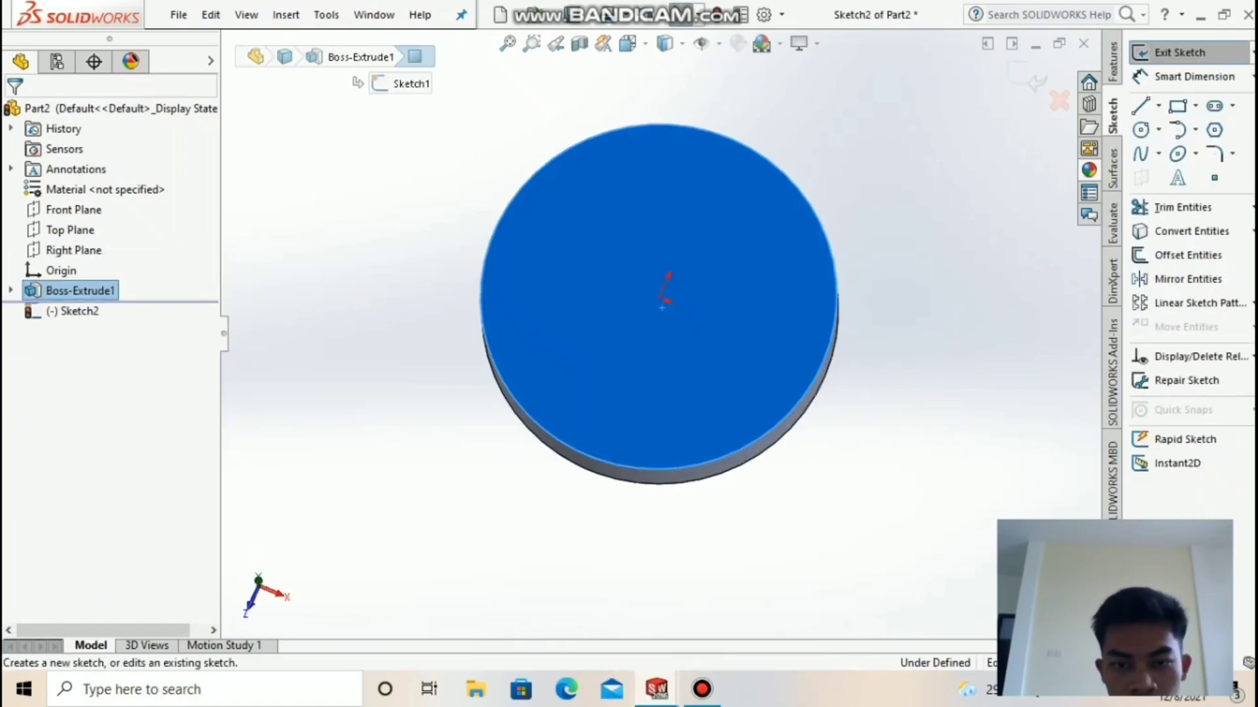
key("space")
left_click(653, 323)
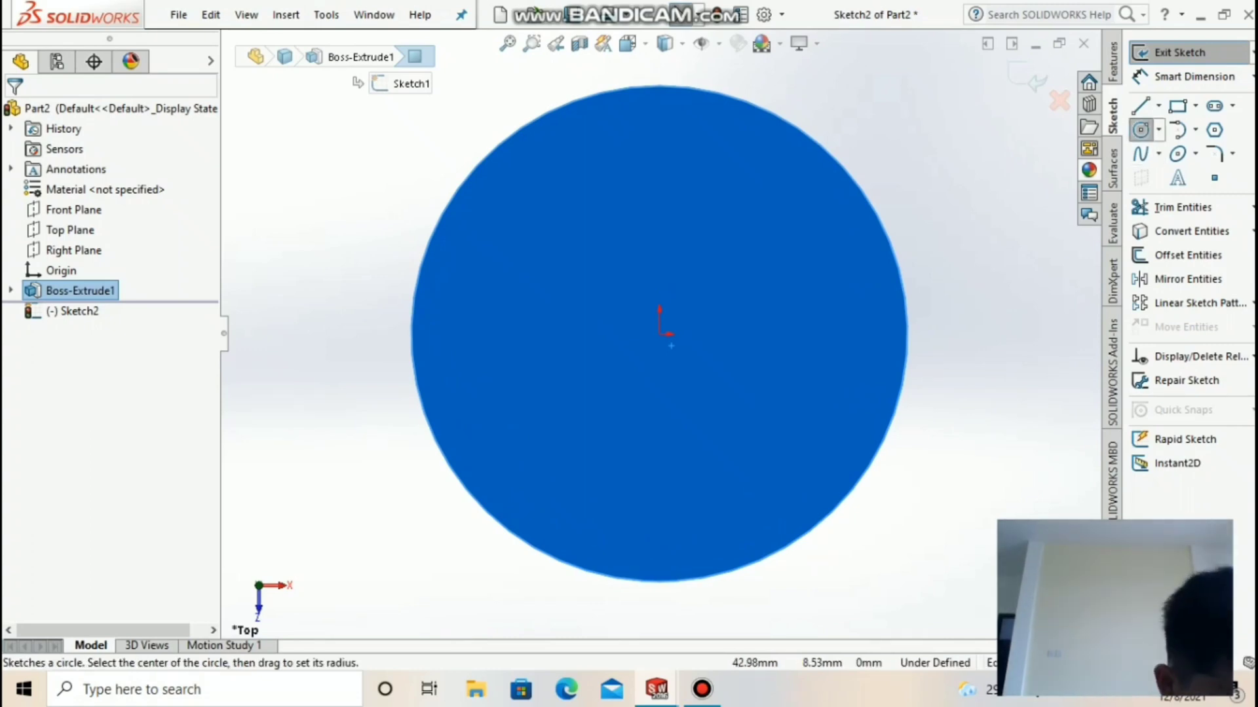
- Draw a circle centred on the origin of the disc's top face and set its radius to 5 mm
left_click(1140, 129)
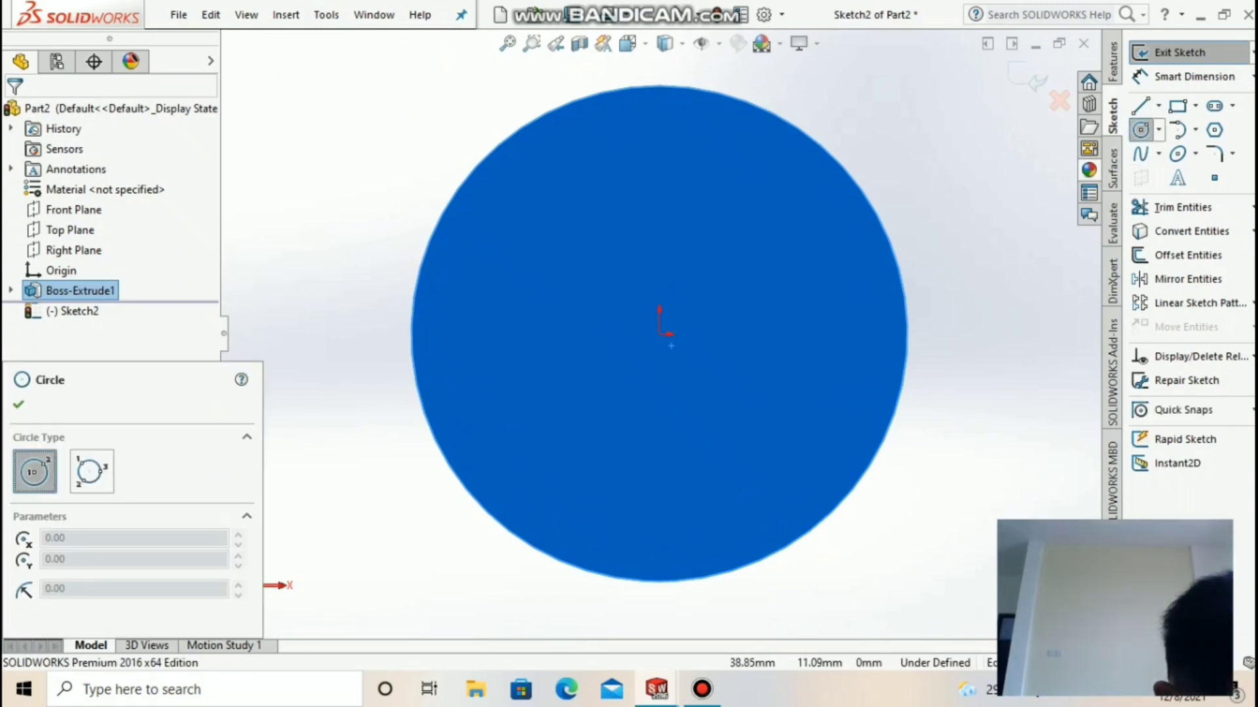
left_click_drag(659, 334, 689, 364)
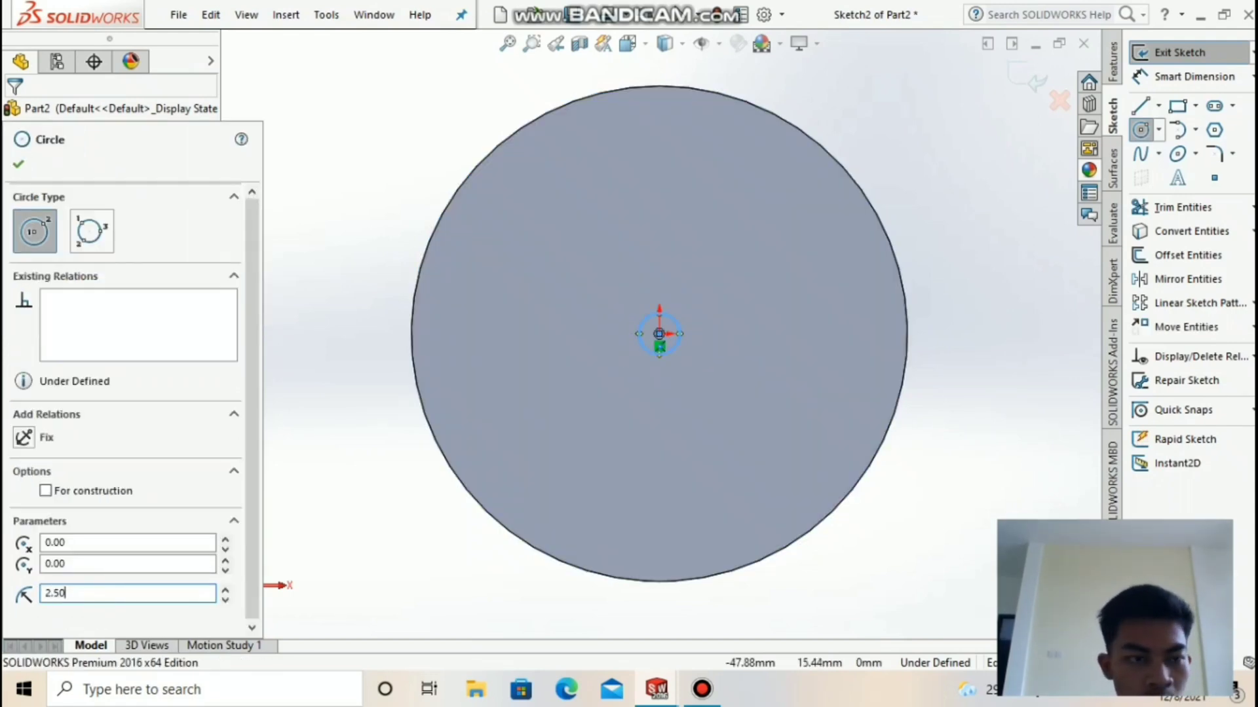
left_click(18, 164)
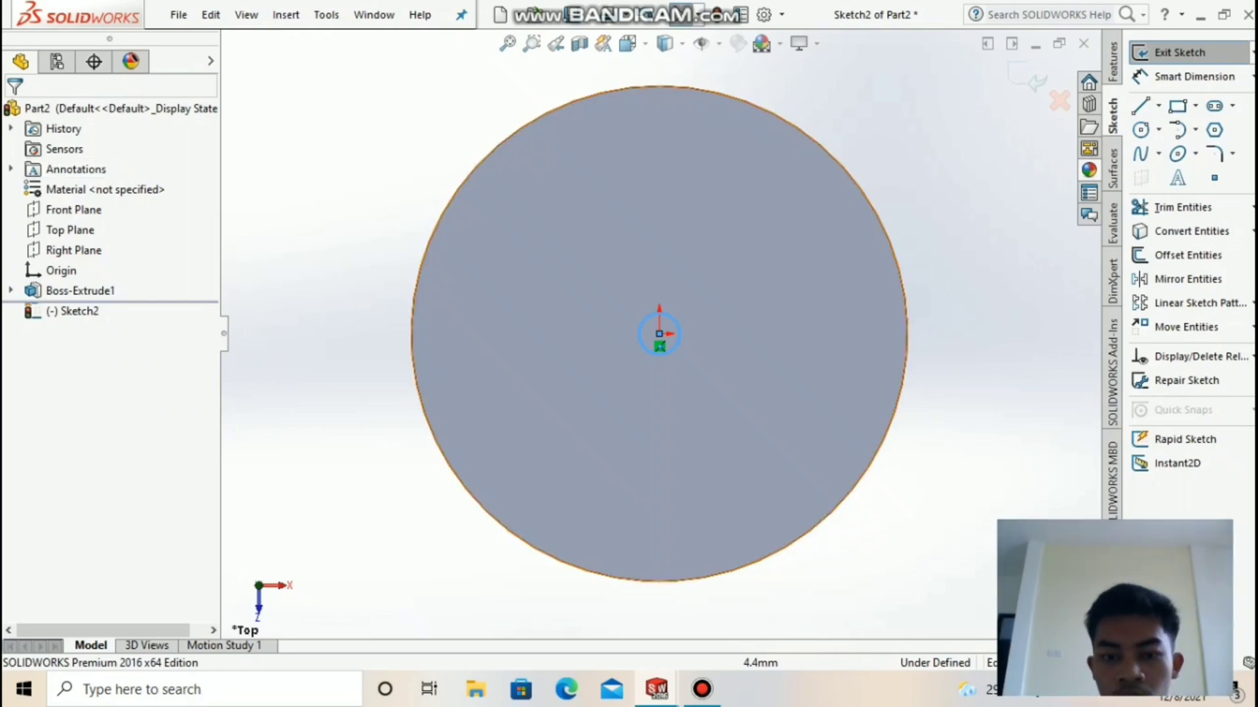
left_click(676, 350)
type("50")
key("Return")
left_click(19, 164)
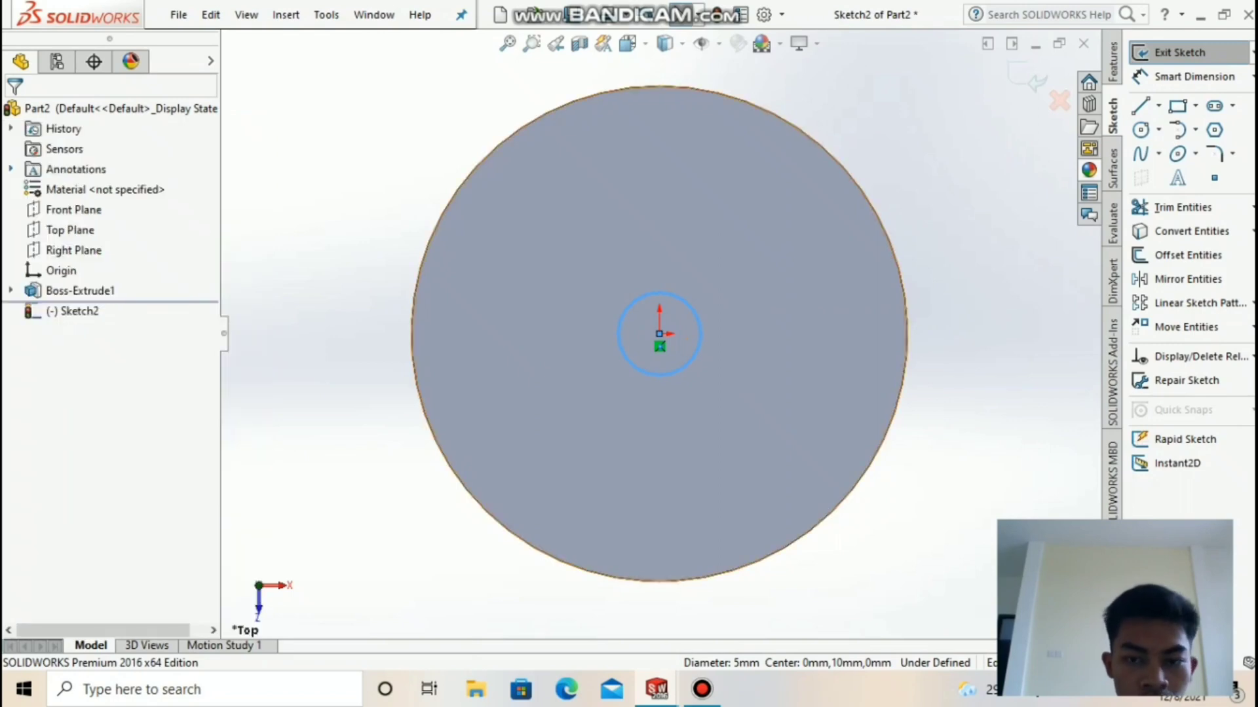
- Extrude the small circle on the disc 25 mm upward as a merged central shaft
key("Up")
key("Up")
key("Up")
left_click(1113, 62)
left_click(1199, 53)
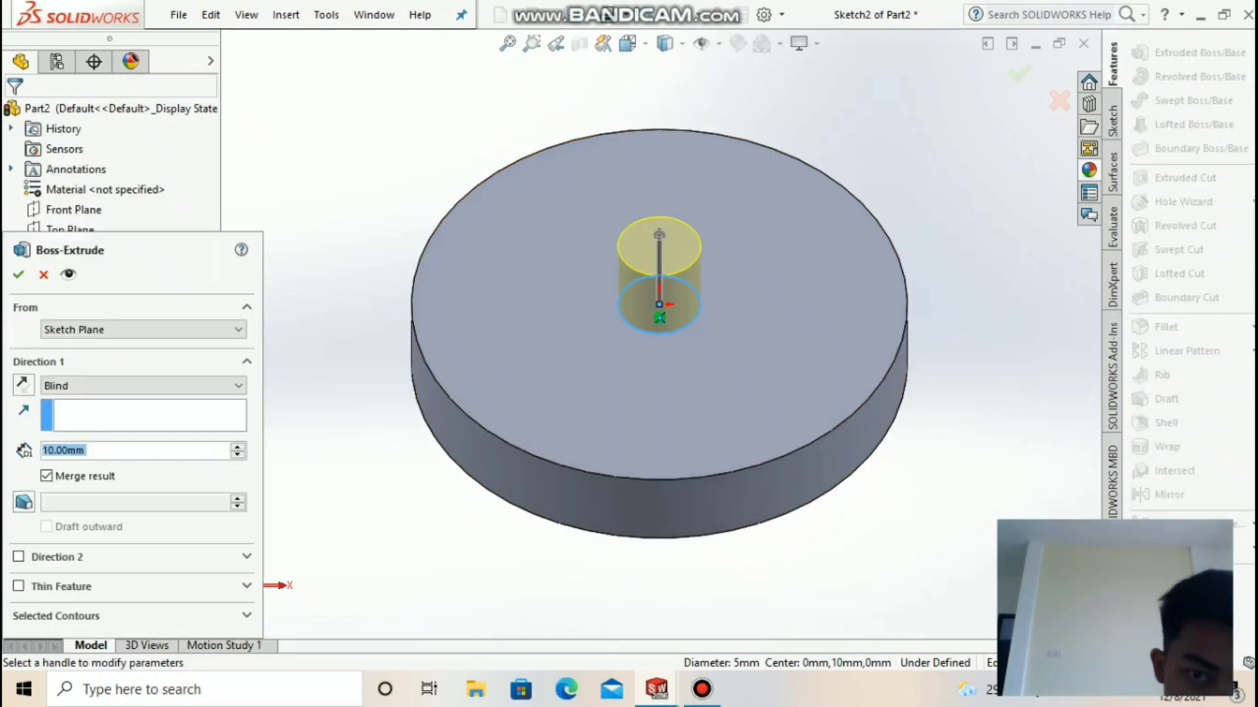
left_click(55, 450)
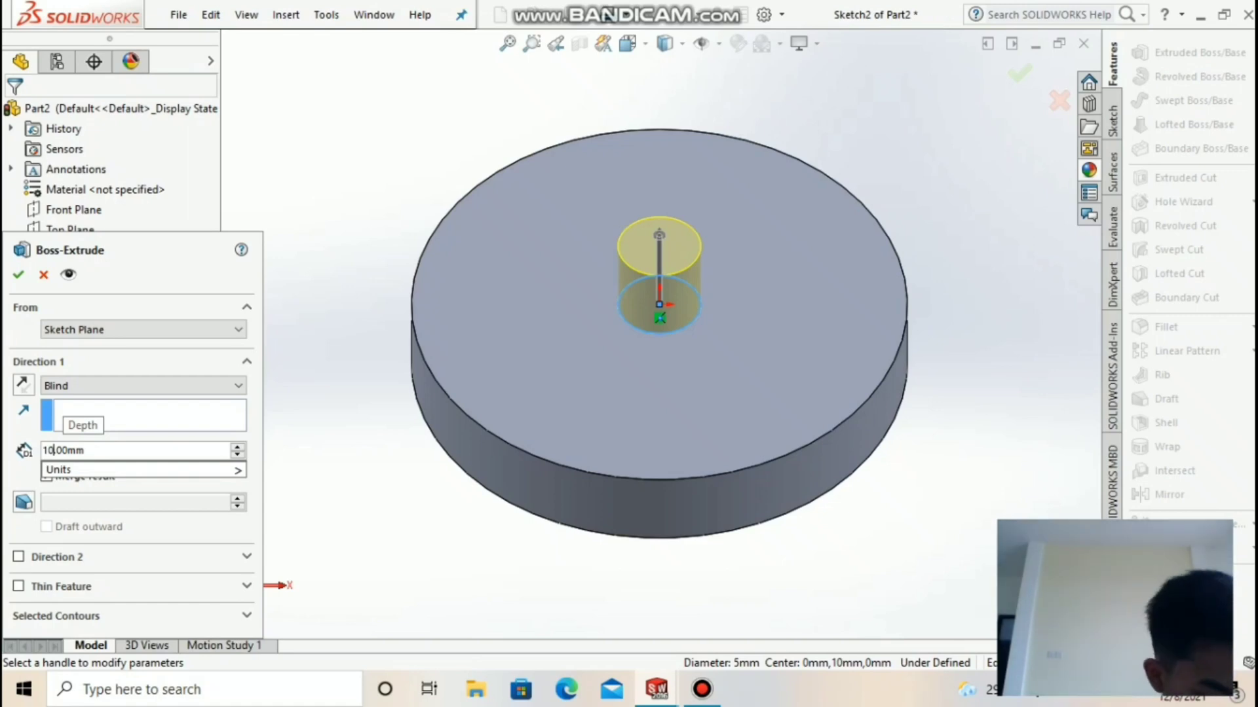
key("BackSpace")
key("BackSpace")
type("25")
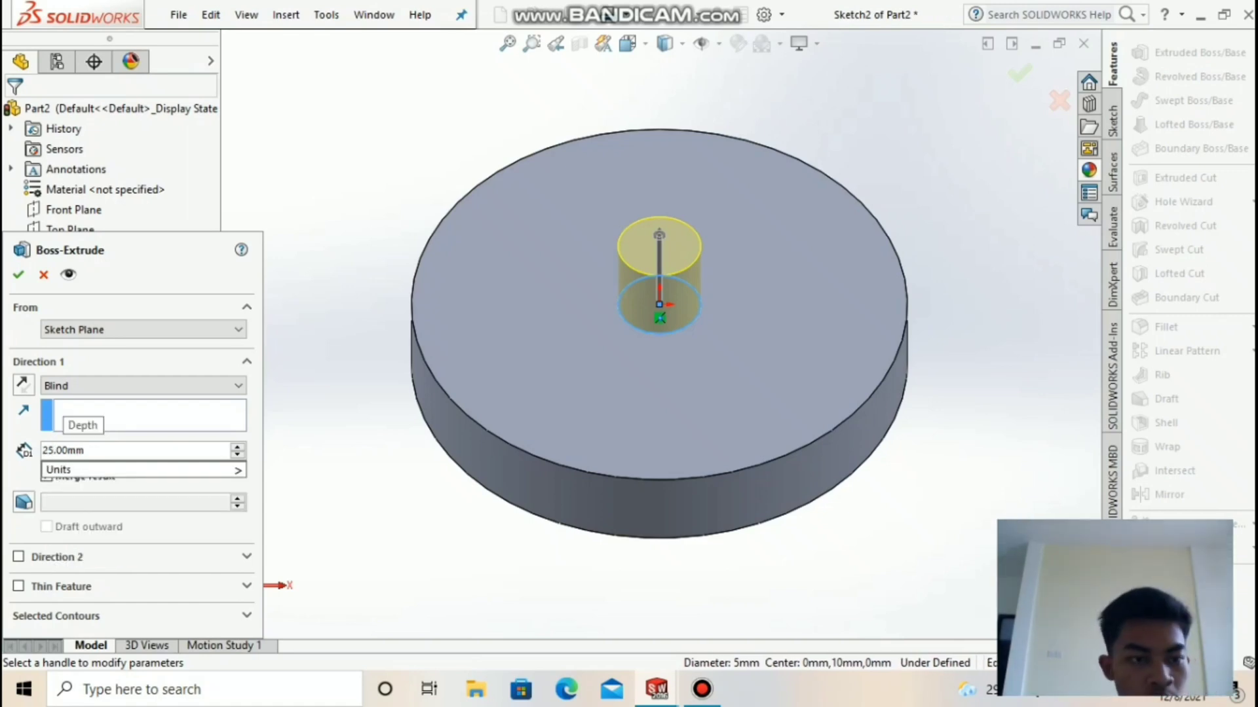
key("Return")
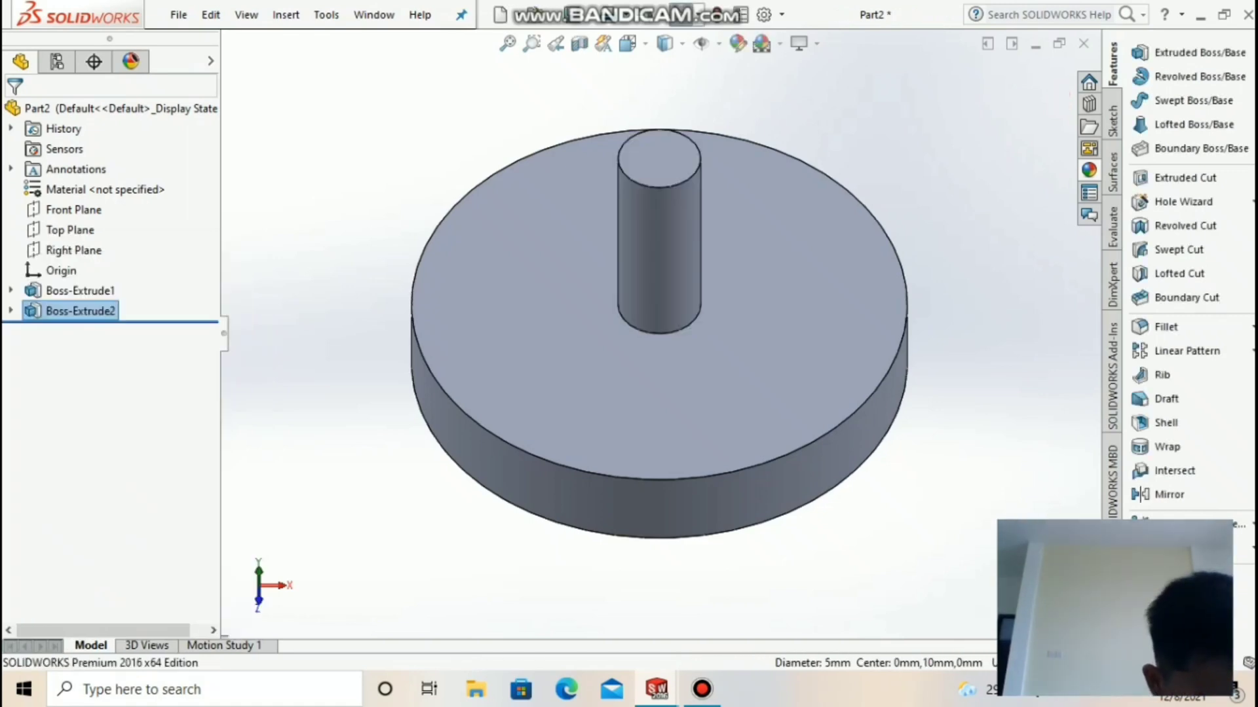
- Sketch a concentric circle with a radius of about 2.5 mm on the shaft's top face
key("ctrl+5")
left_click(672, 333)
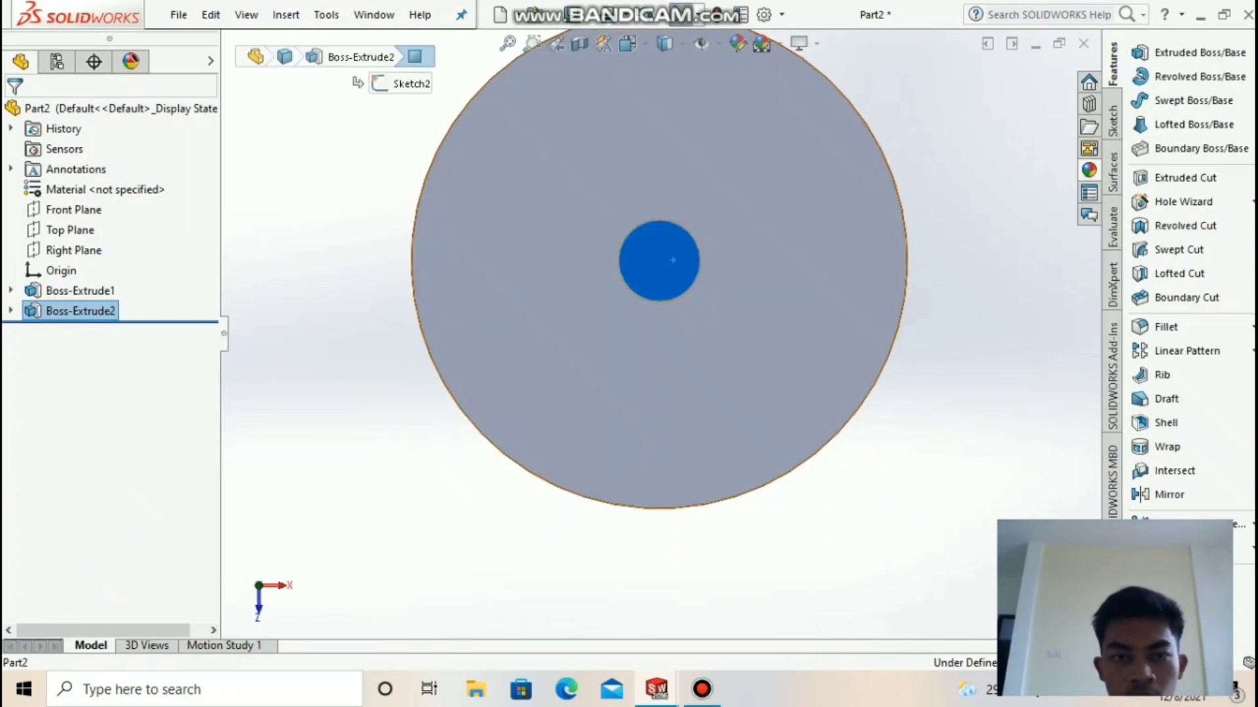
right_click(644, 318)
left_click(642, 318)
left_click(651, 326)
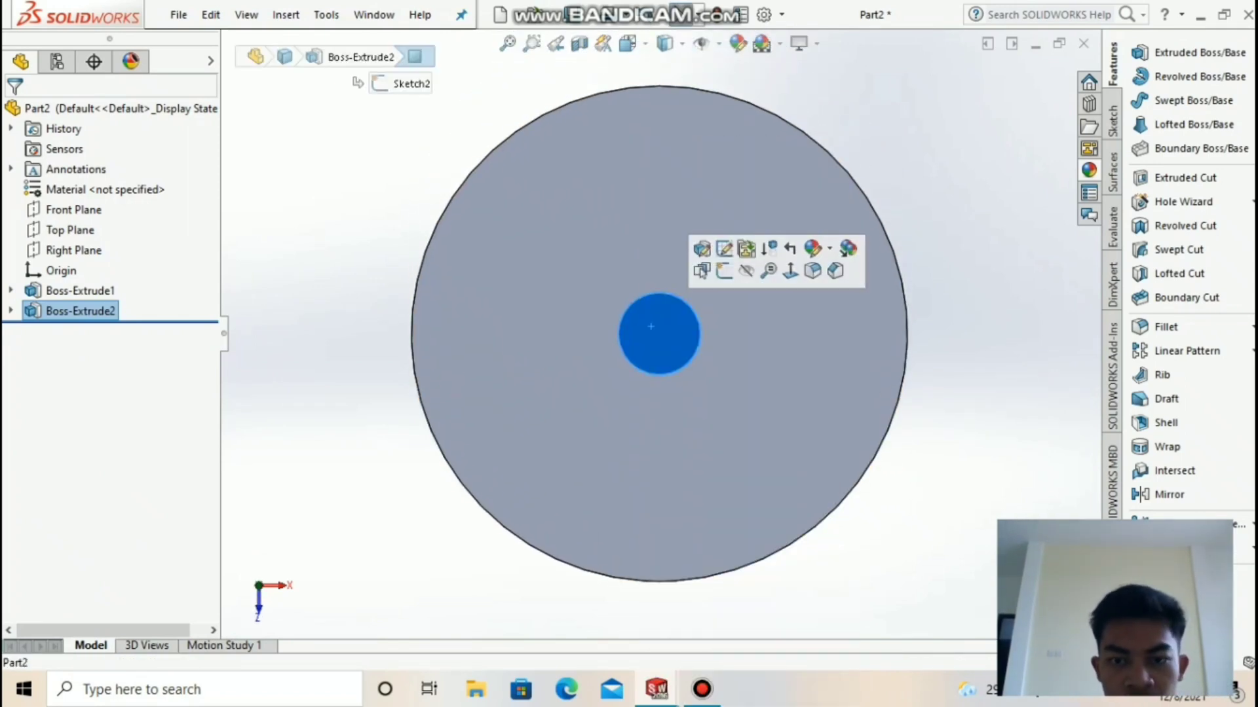
left_click(719, 269)
left_click(1142, 131)
left_click(659, 334)
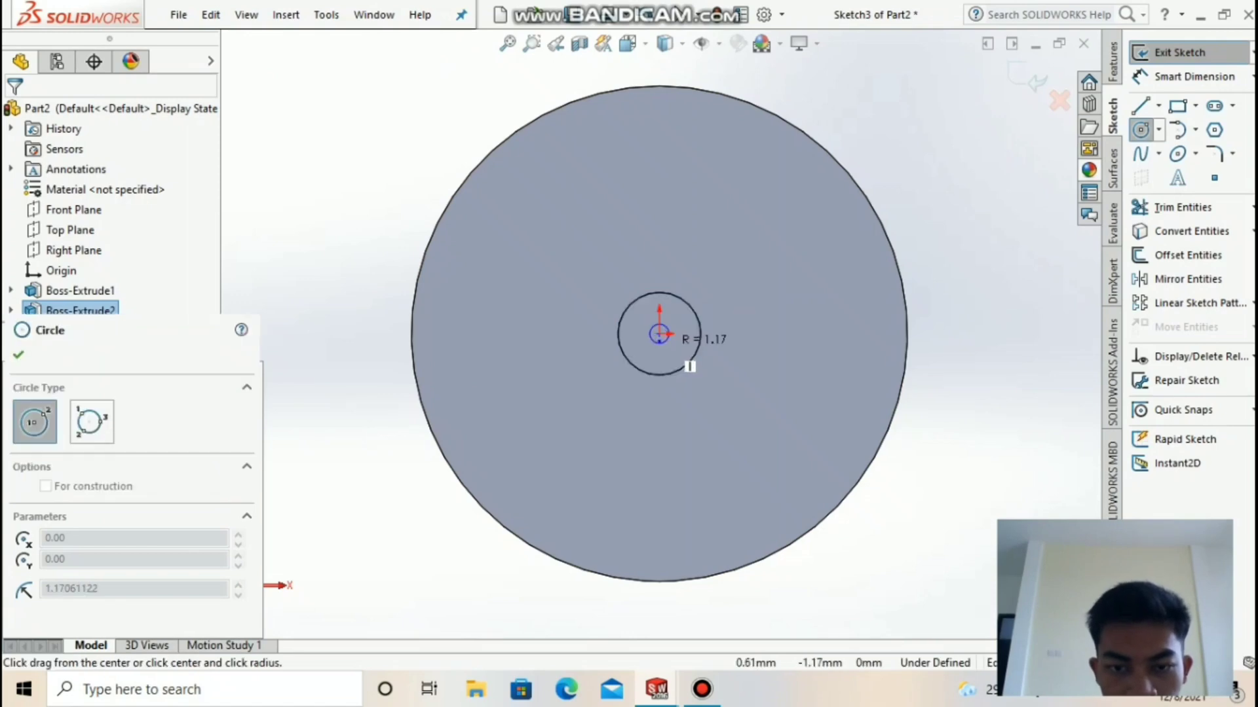
left_click(659, 354)
left_click(19, 164)
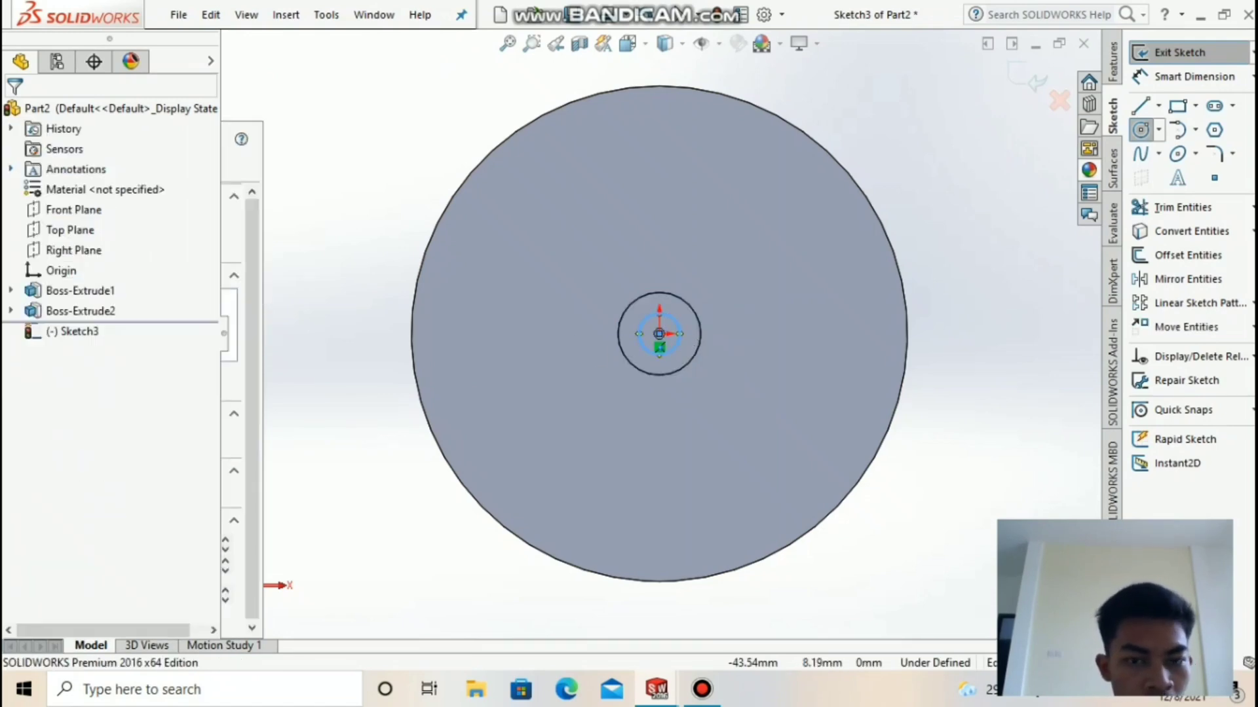
- Extrude the circle on the shaft's end face 2 mm as a merged narrow neck
left_click(1113, 62)
left_click(1199, 53)
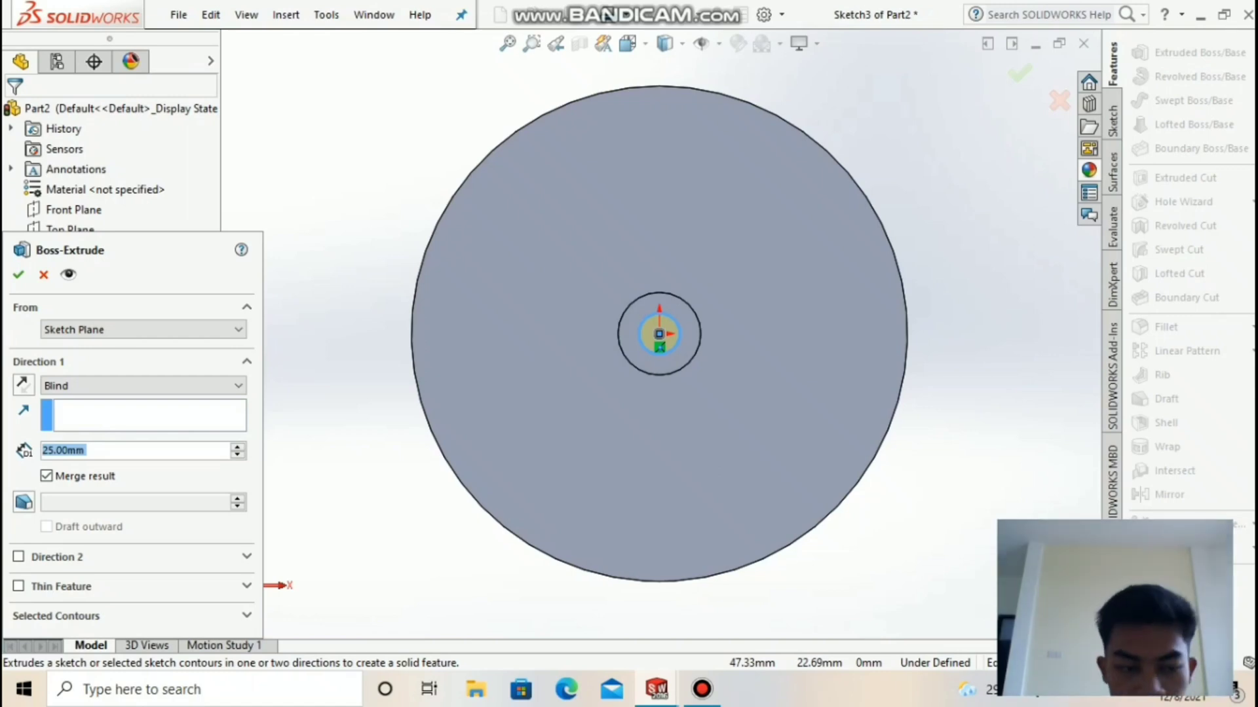
left_click(54, 451)
key("BackSpace")
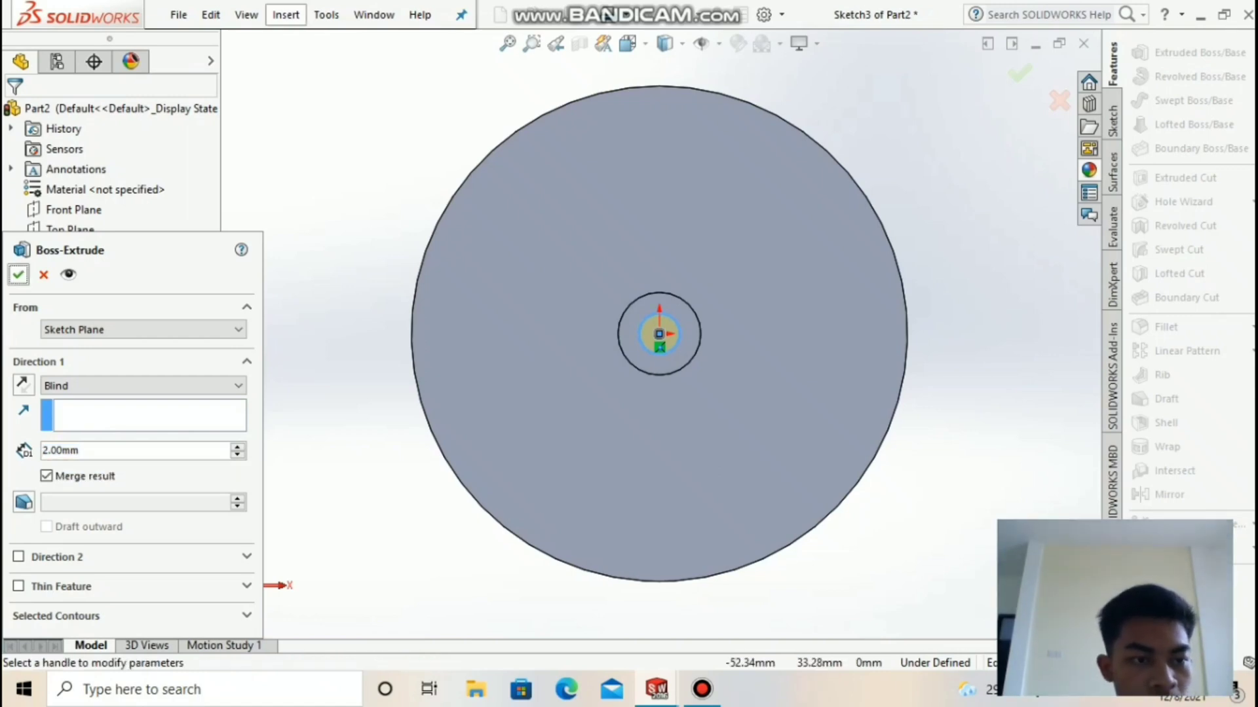
left_click(18, 274)
- Examine the disc, shaft and narrow neck in side profile and from above
key("Up")
key("Up")
key("Up")
key("Up")
key("Up")
key("Up")
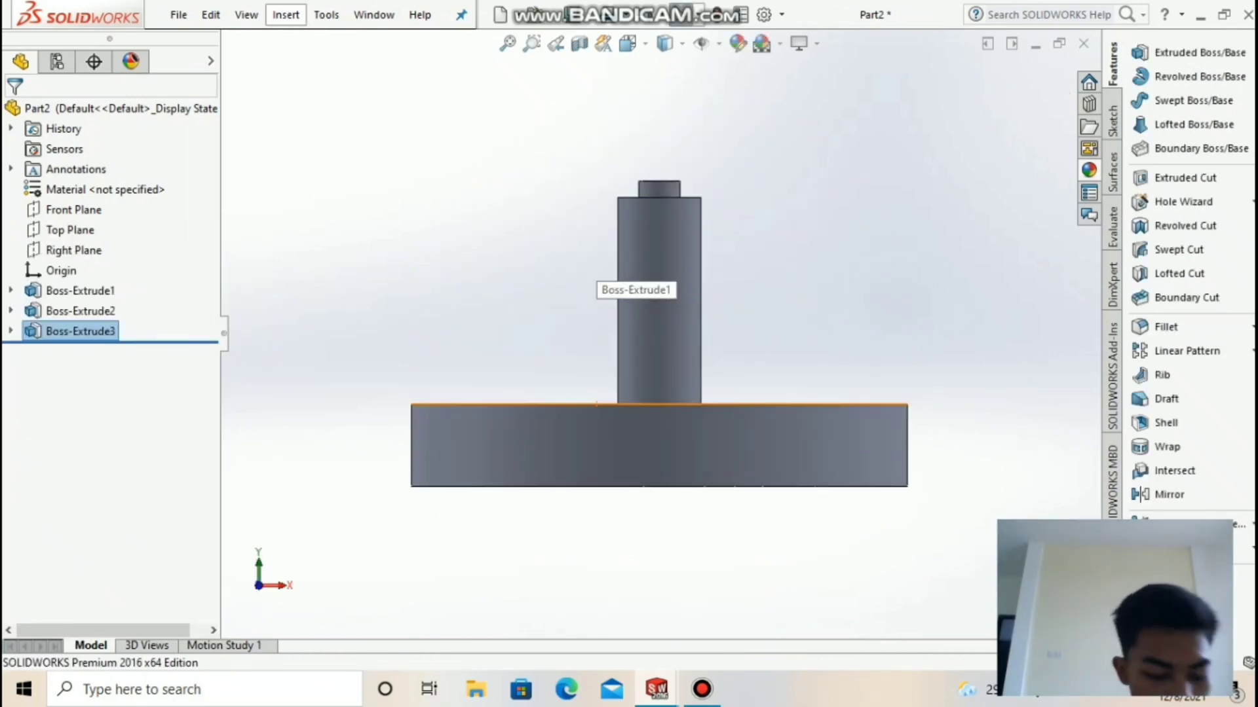
key("Down")
key("Down")
key("Down")
key("Down")
key("Down")
key("Down")
- Sketch a circle with a 4 mm radius on the neck's top face, centred on the origin
left_click(659, 330)
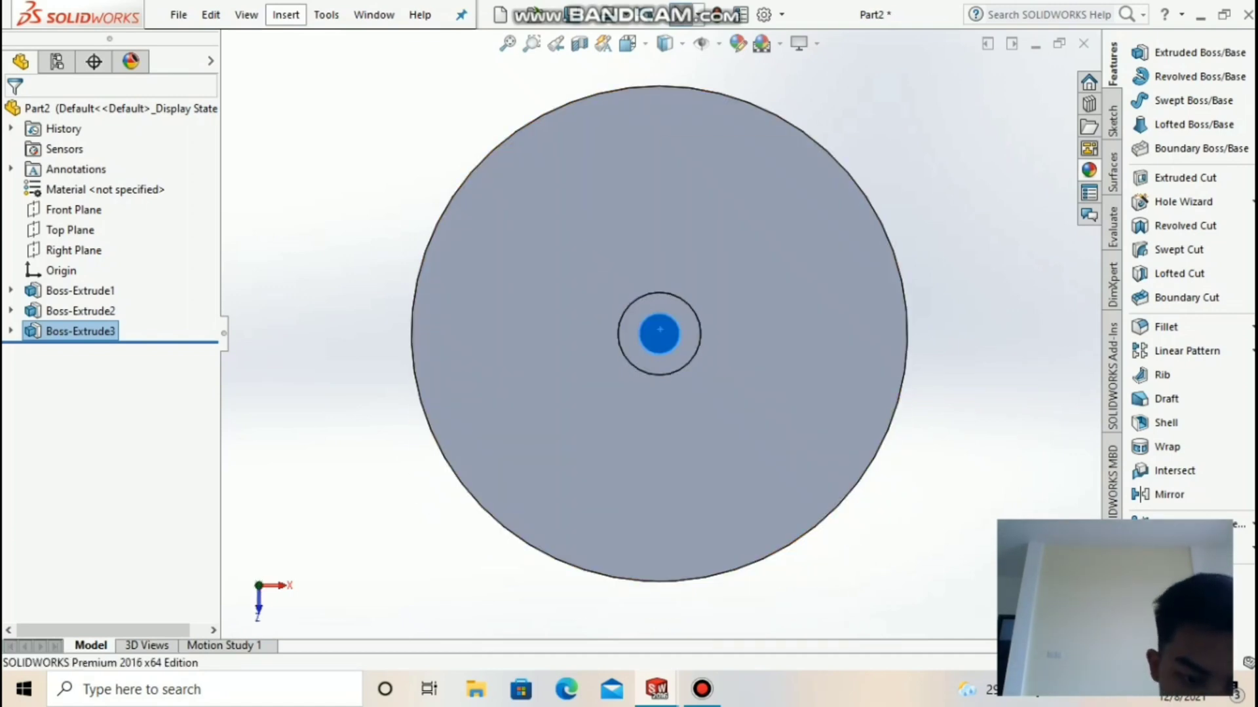
left_click(664, 337)
left_click(665, 336)
left_click(769, 304)
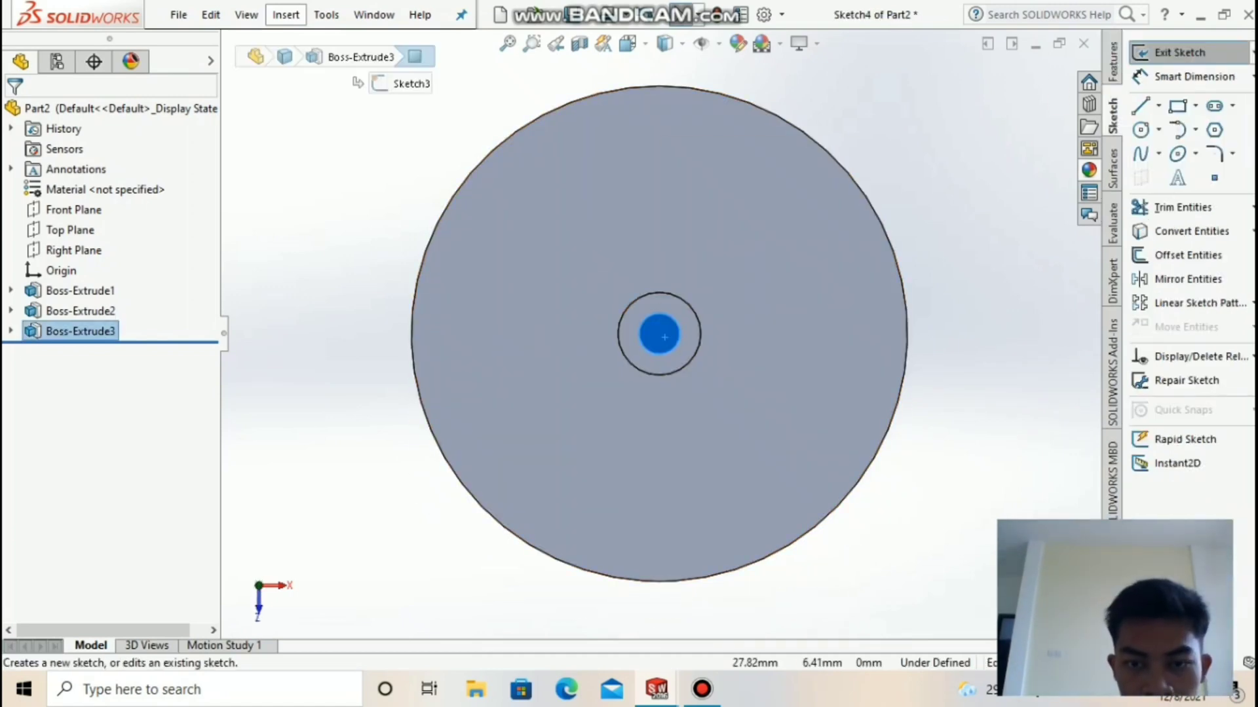
left_click(1140, 130)
left_click(660, 335)
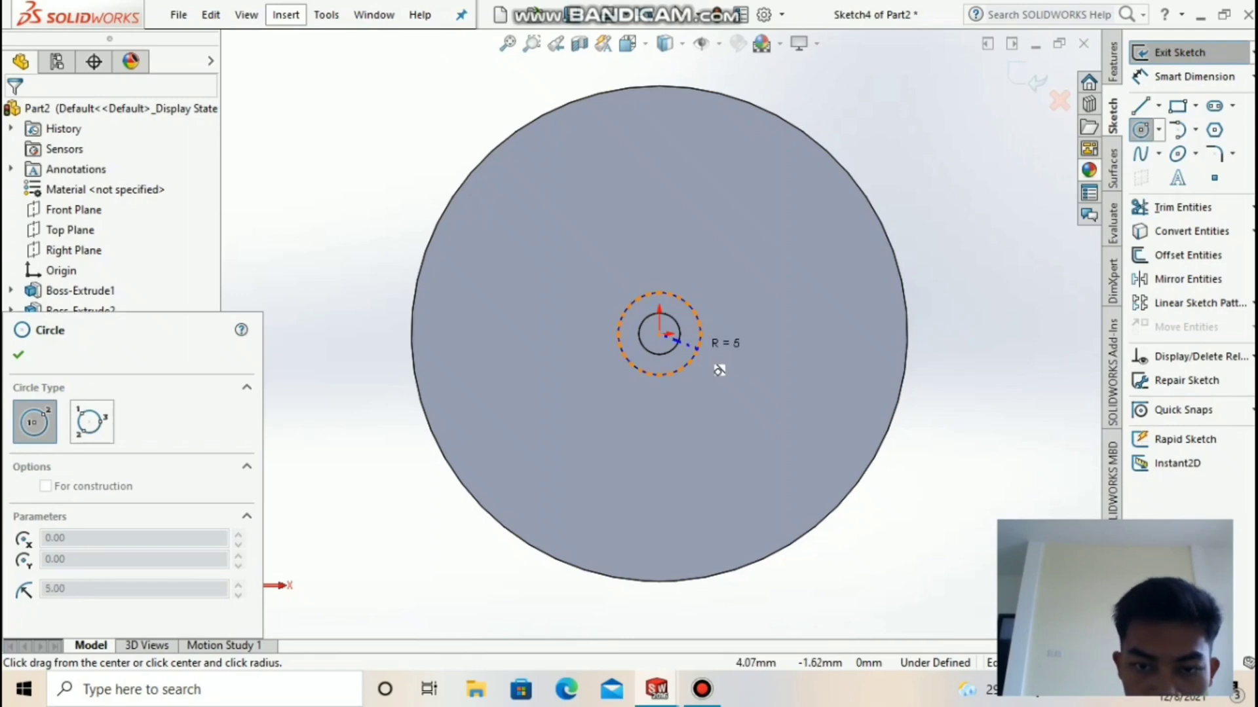
left_click(688, 347)
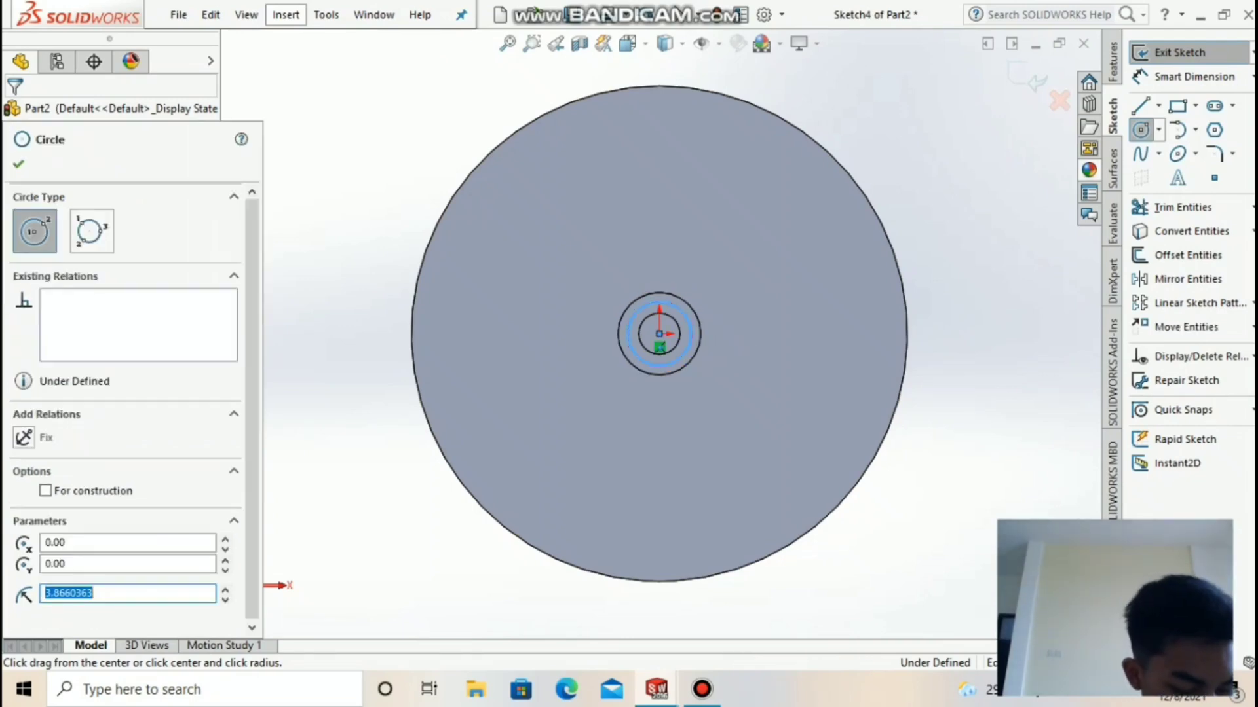
type("4")
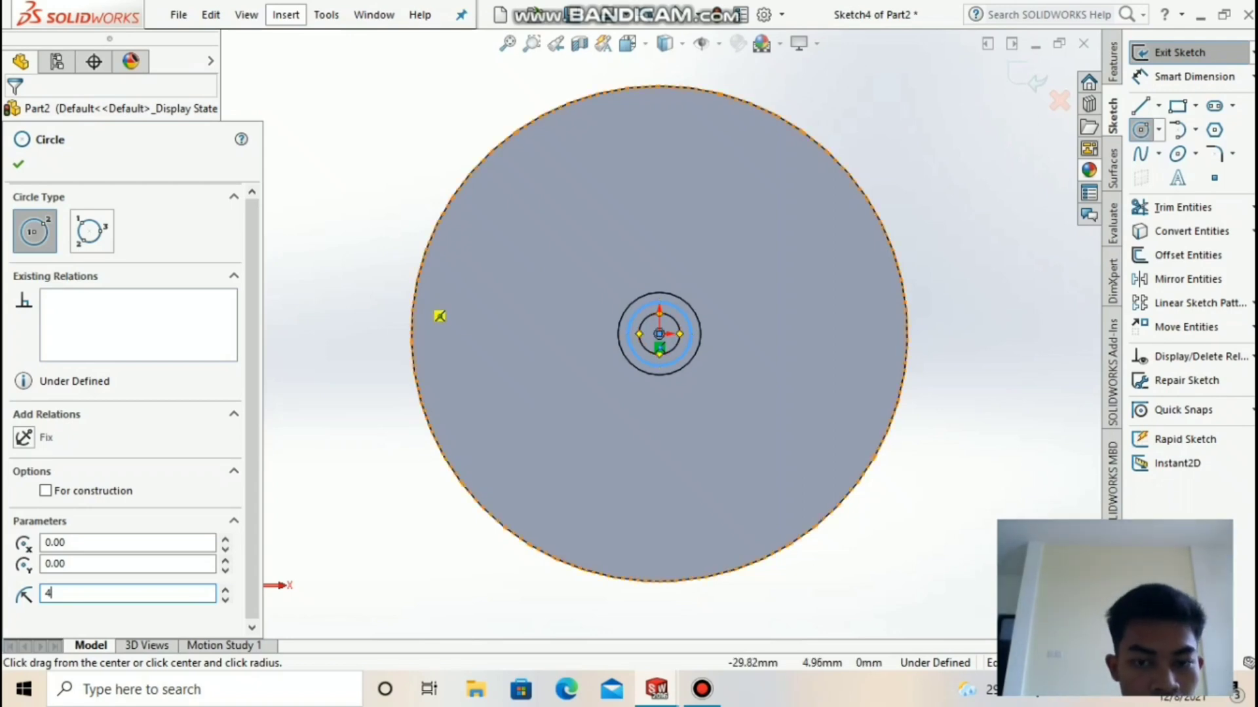
key("Escape")
- Extrude the 4 mm radius circle 1 mm upward as a merged cap above the neck
left_click(1112, 62)
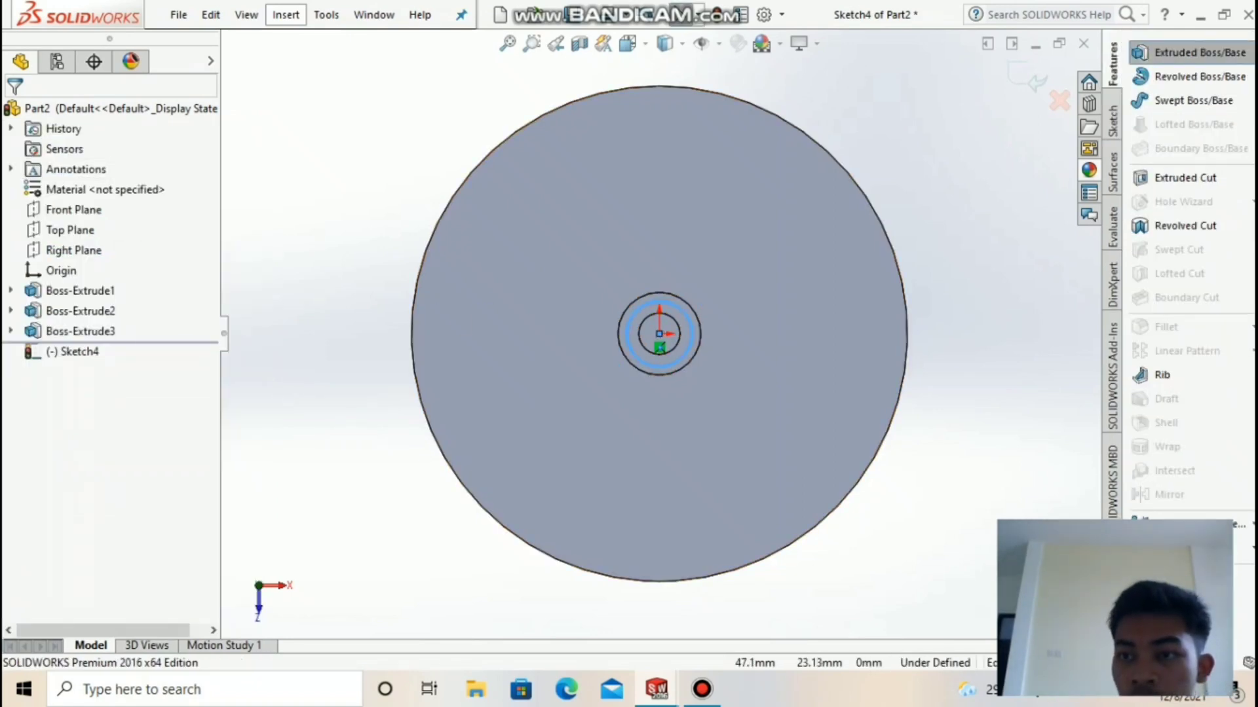
left_click(1189, 52)
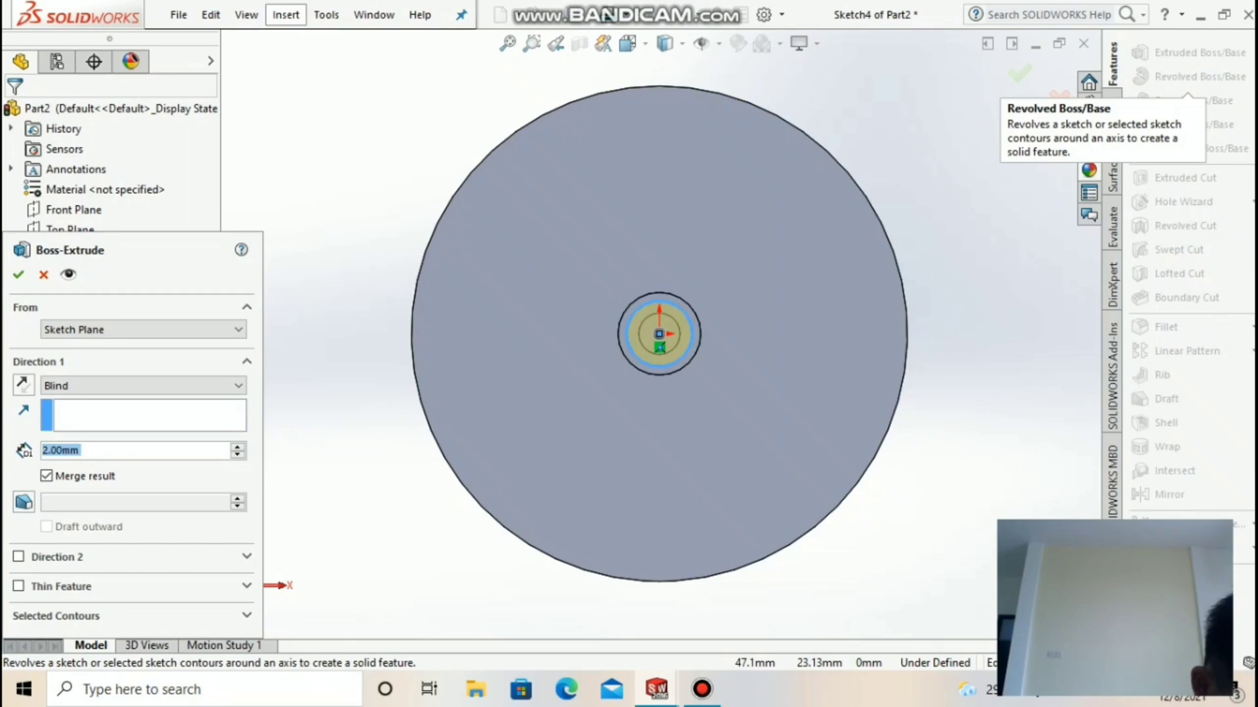
left_click(43, 451)
left_click(43, 451)
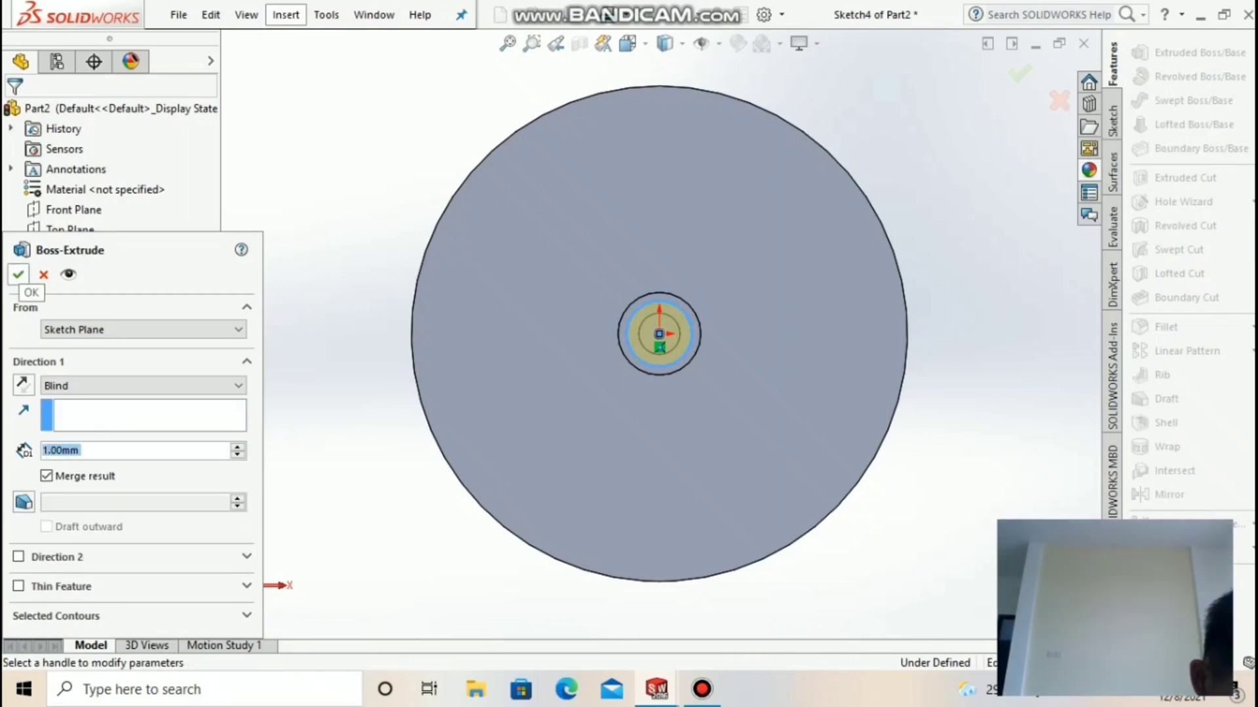
key("ctrl+1")
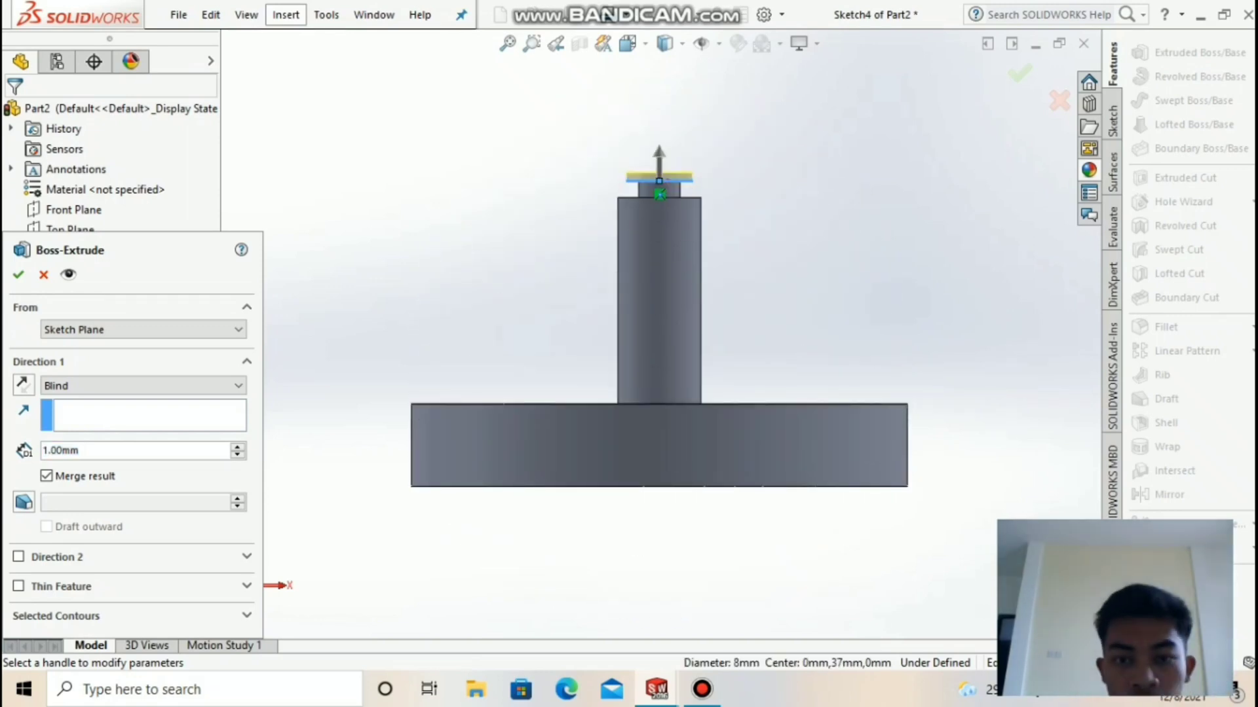
key("Return")
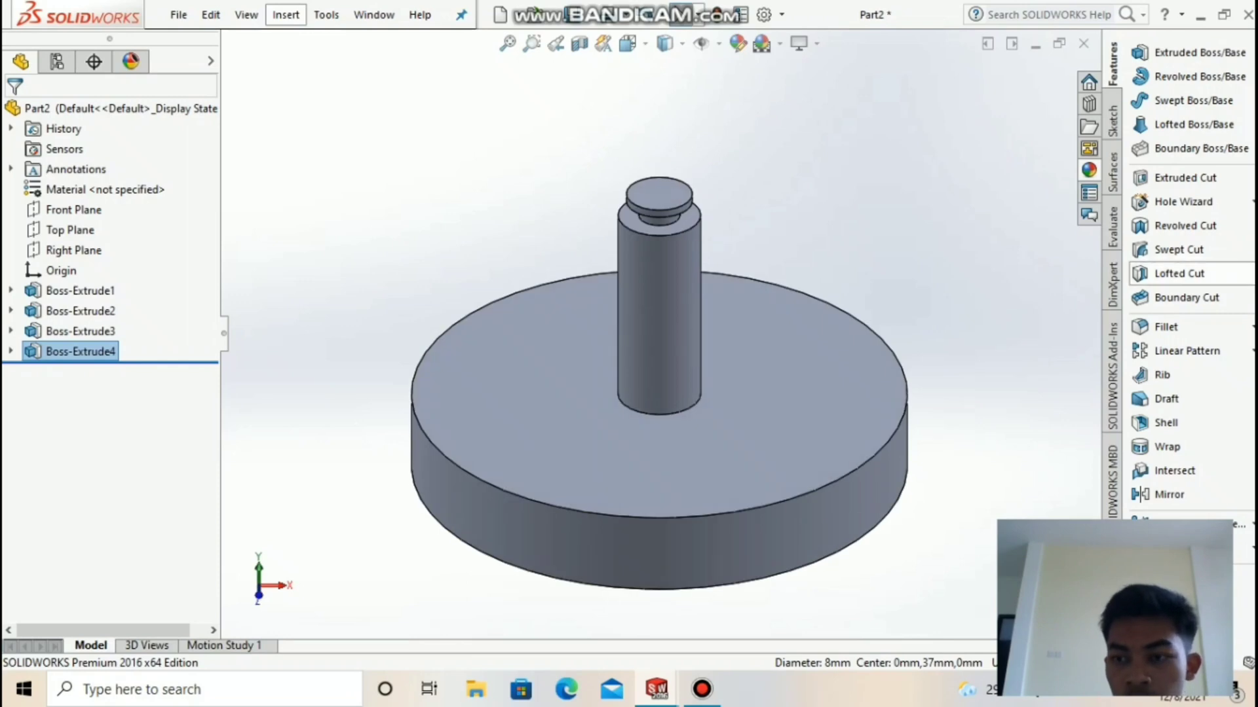
- Fillet the cap's top face with a 1 mm radius
left_click(1166, 327)
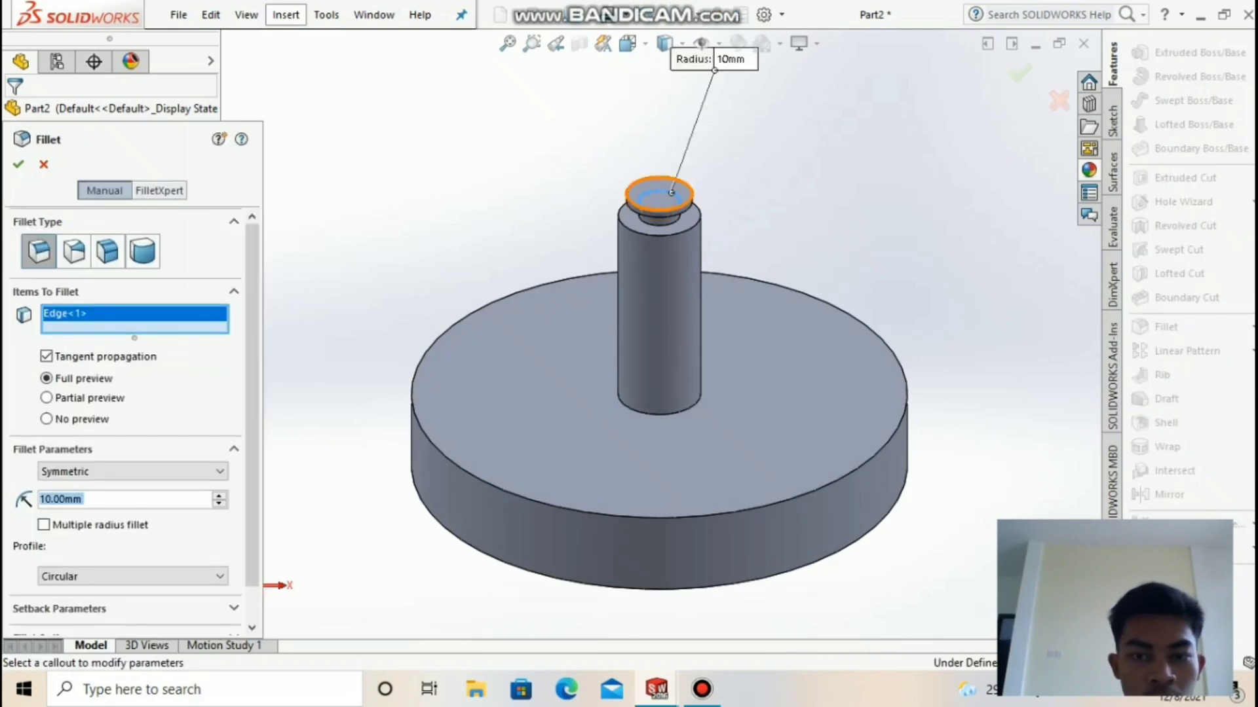
left_click(671, 192)
left_click(665, 185)
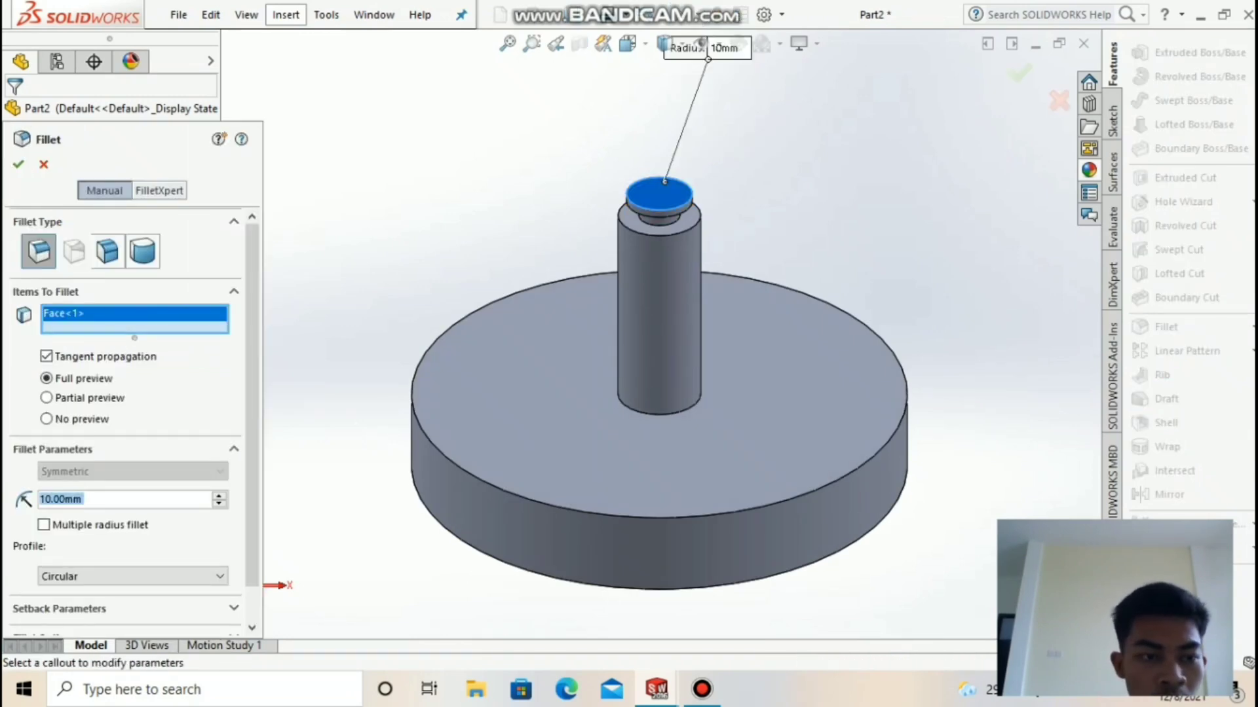
type("11")
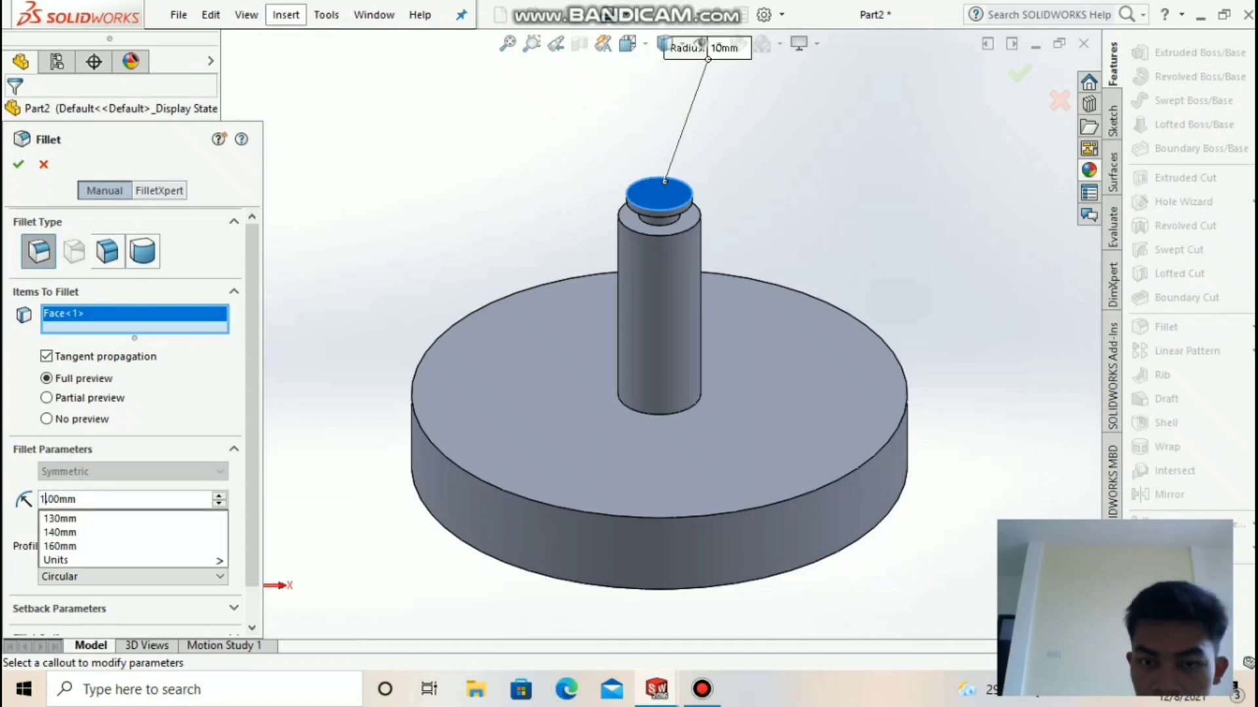
key("Return")
left_click(44, 500)
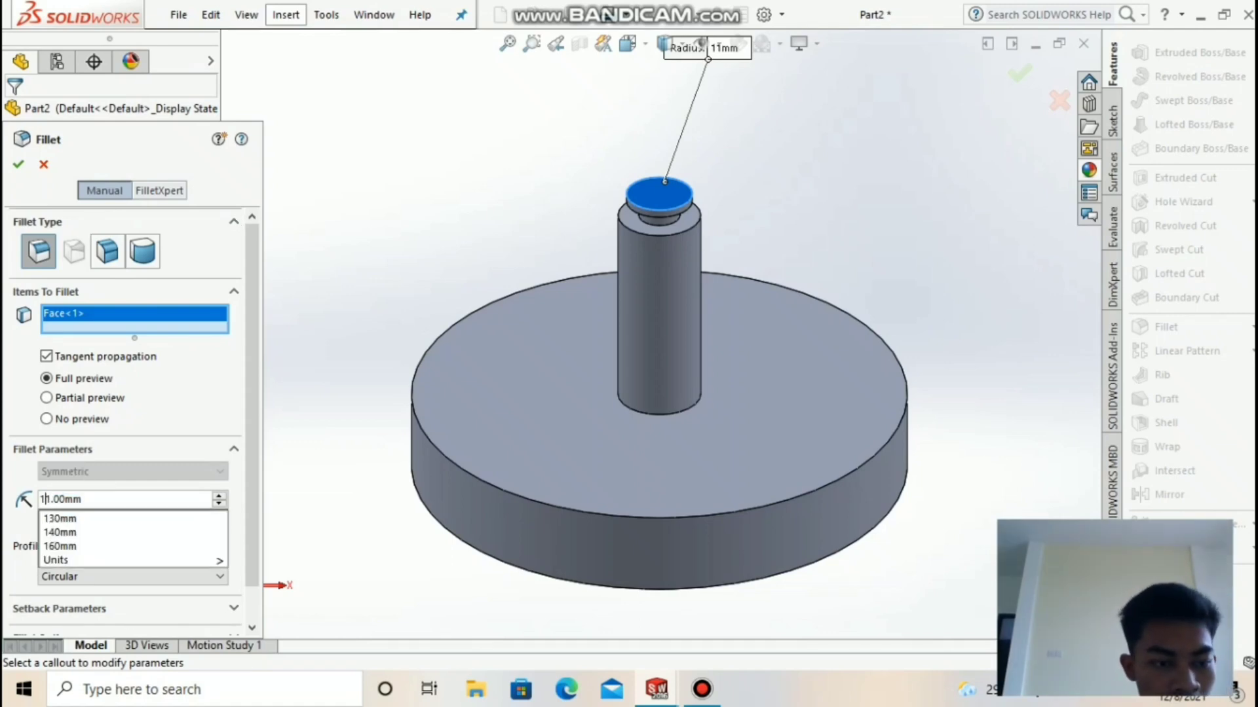
key("BackSpace")
key("Return")
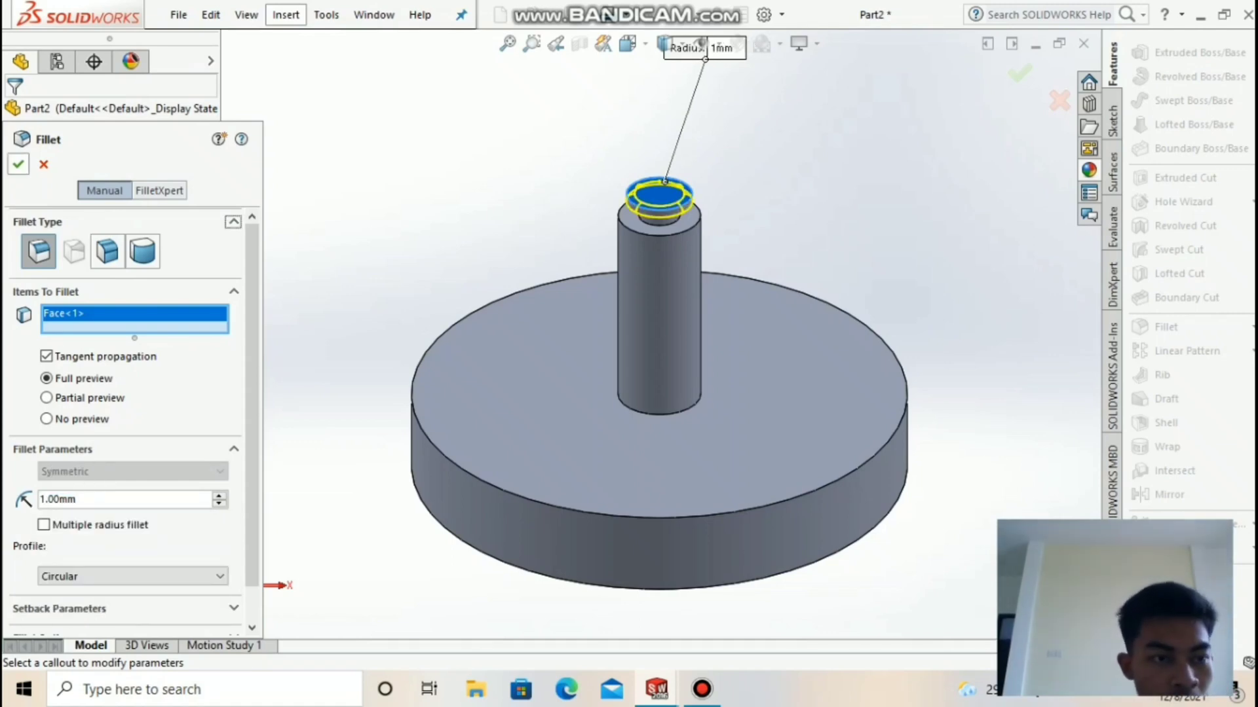
key("Return")
- Save the part in the Downloads folder as "baseblade 1"
key("ctrl+1")
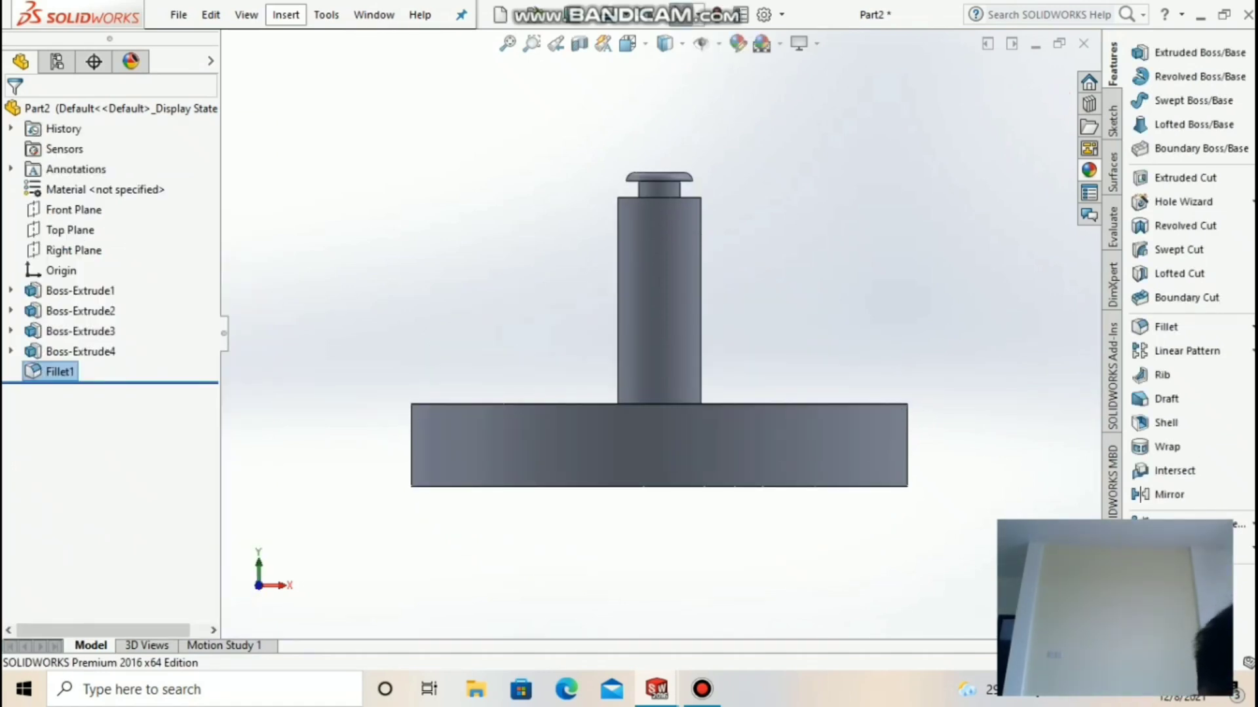
key("Down")
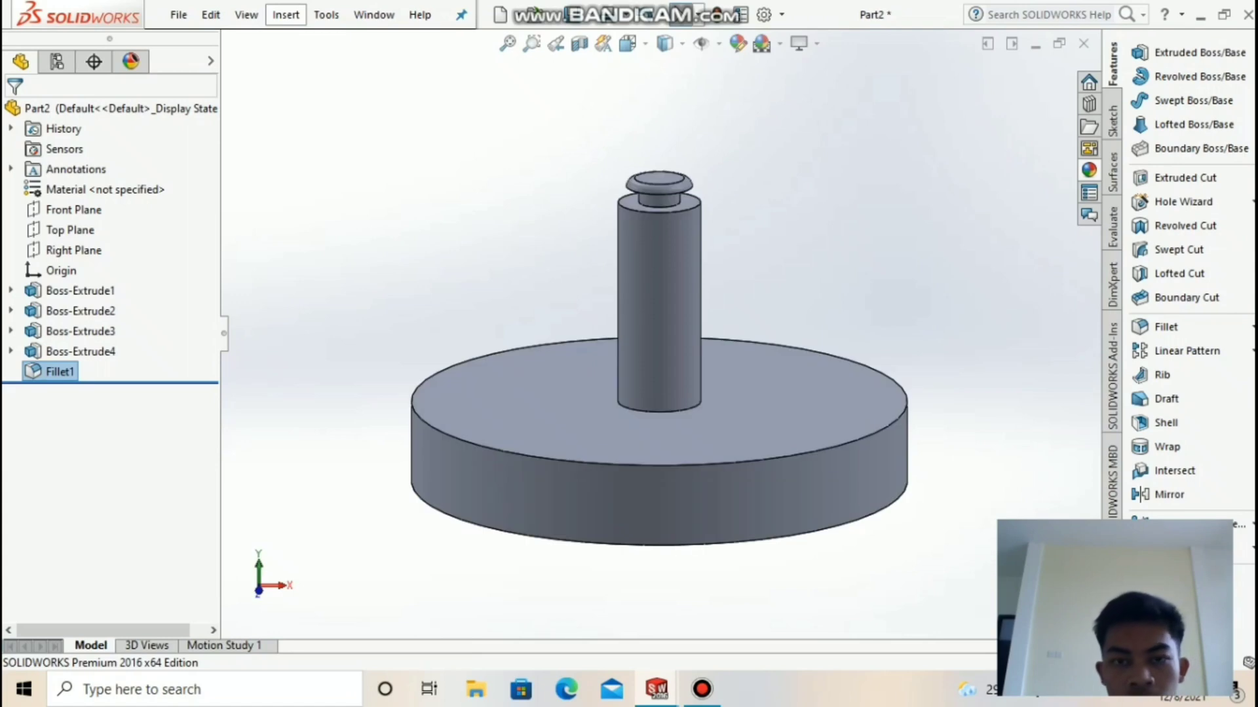
left_click(210, 14)
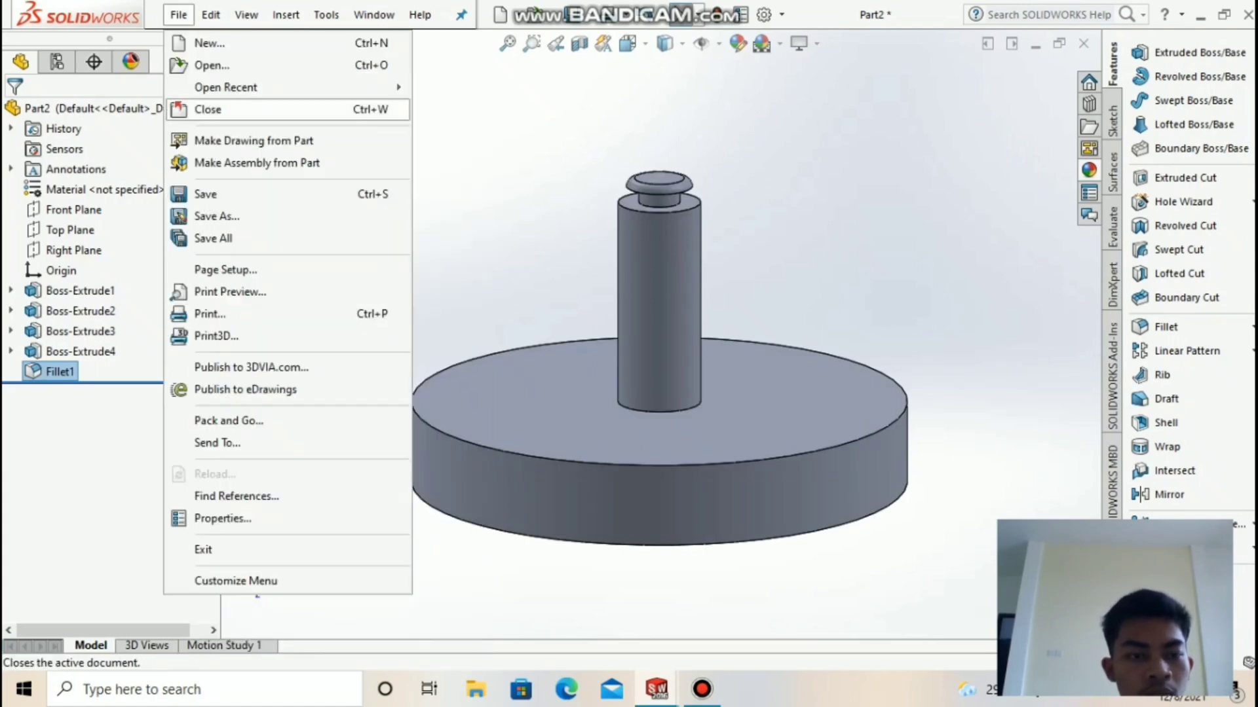
left_click(193, 195)
type("baseblade 1")
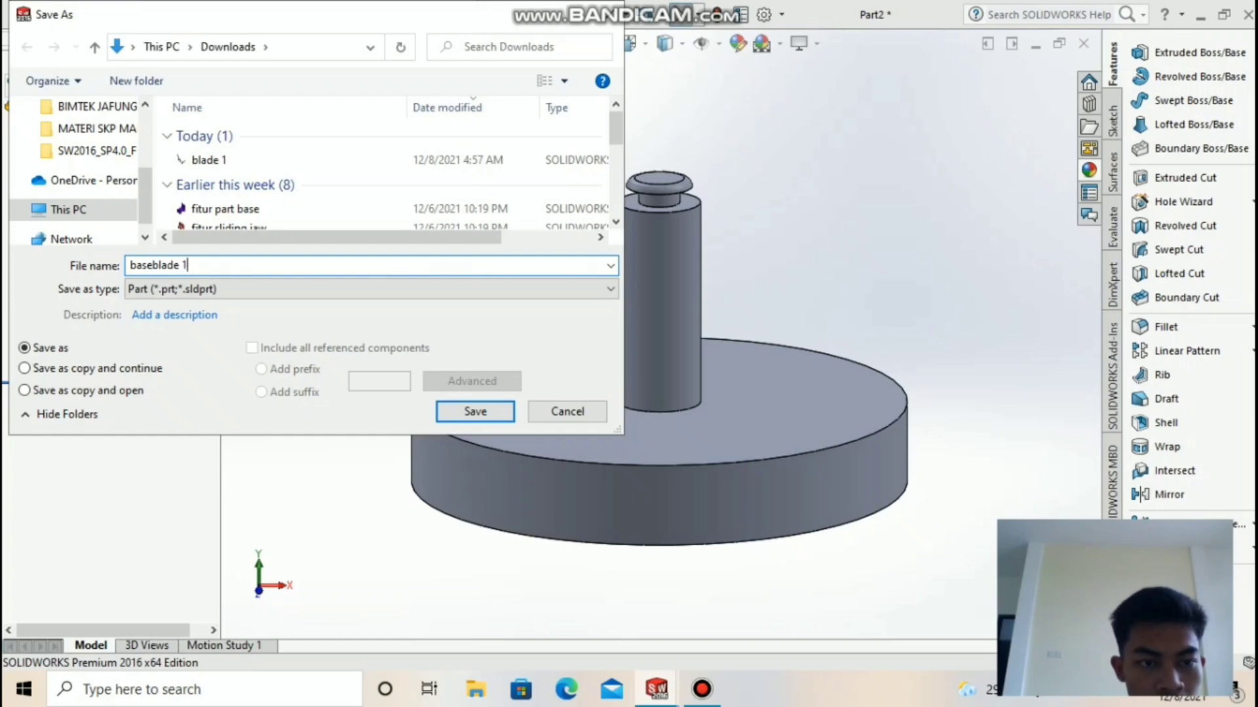
key("Return")
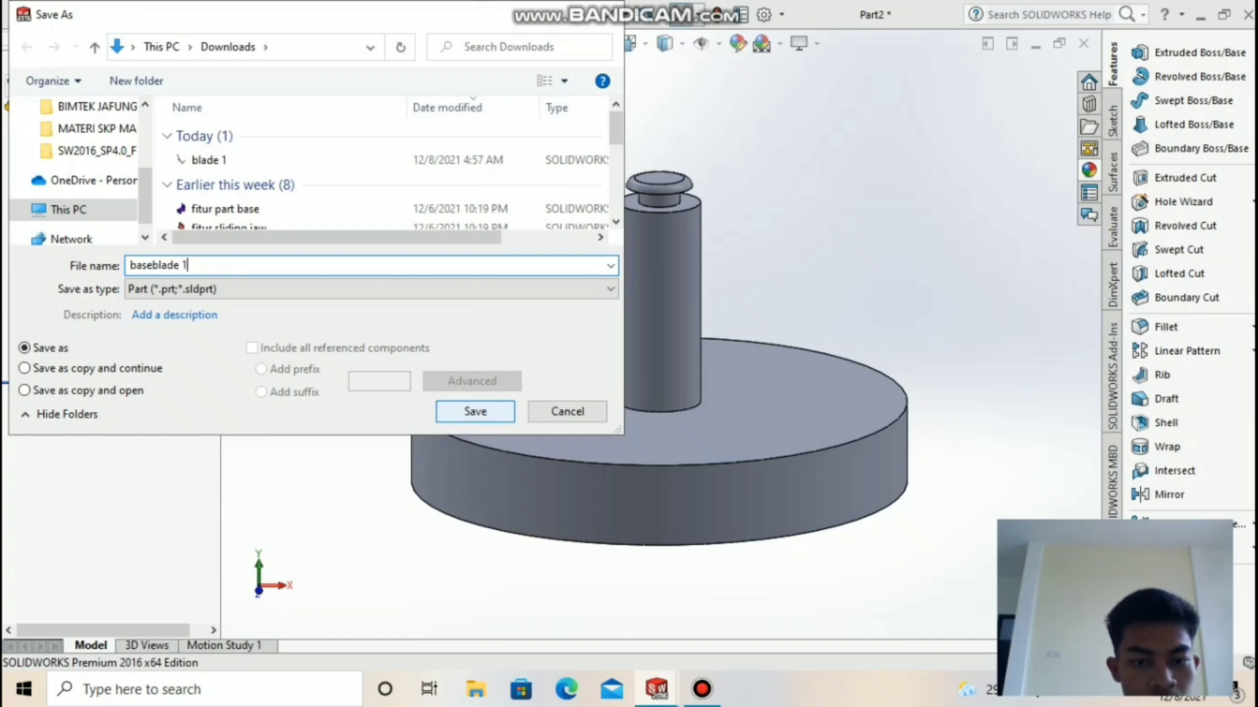
- Create a new assembly and insert "baseblade 1" at its origin
key("ctrl+n")
double_click(644, 449)
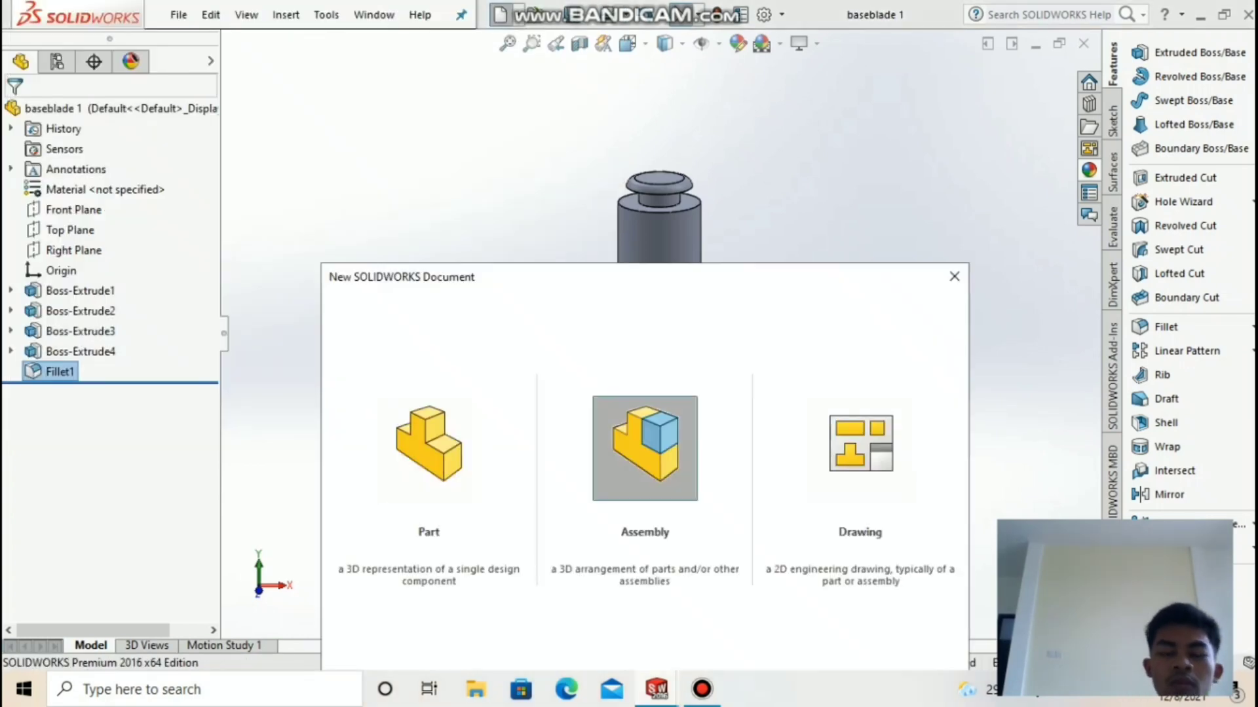
left_click(702, 689)
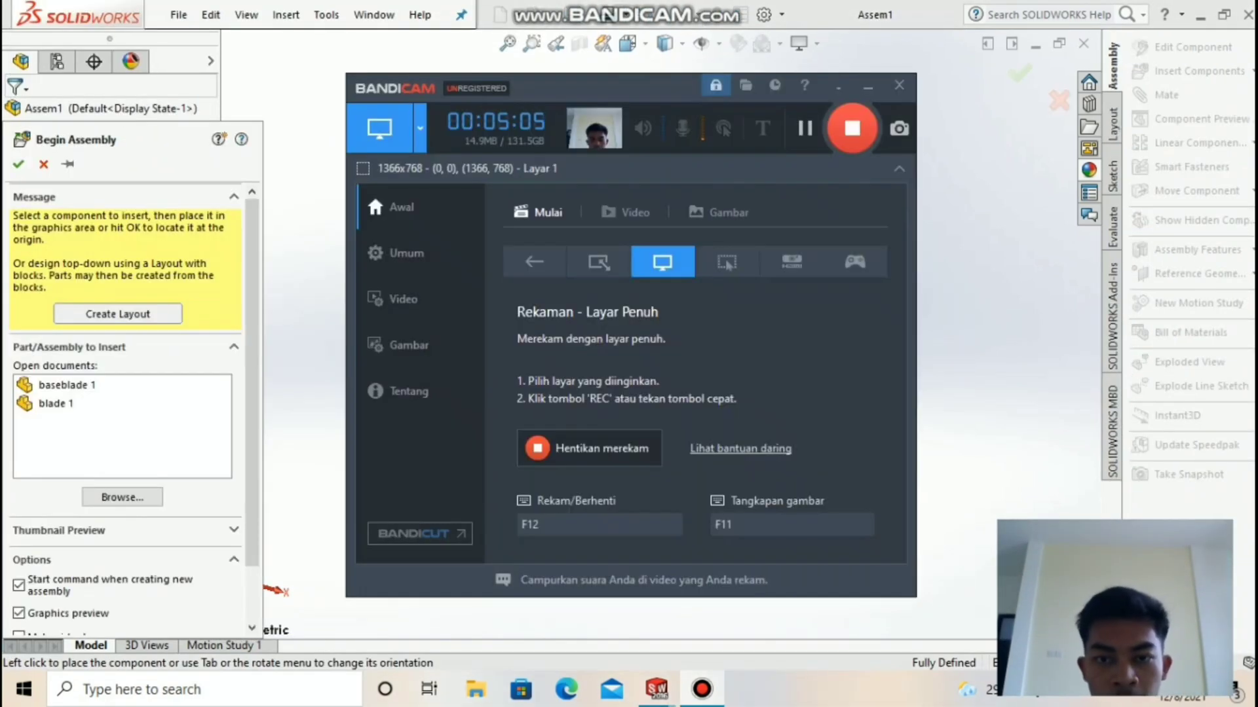
left_click(868, 86)
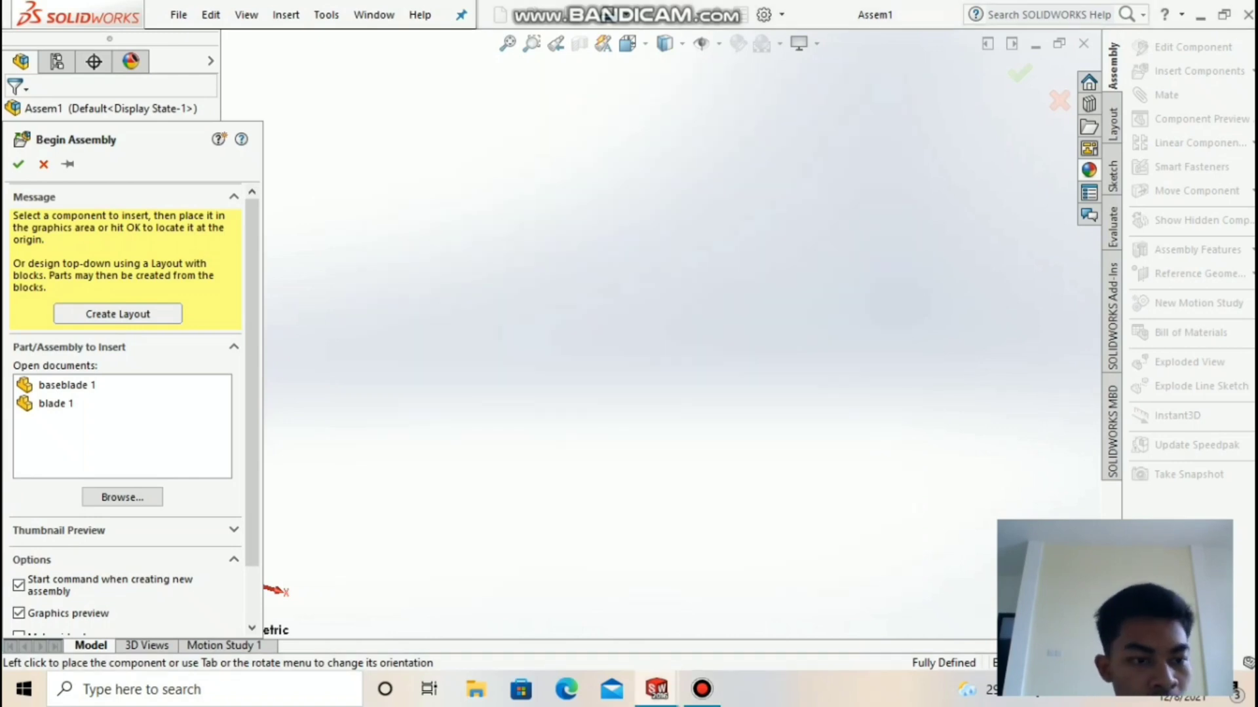
left_click(66, 387)
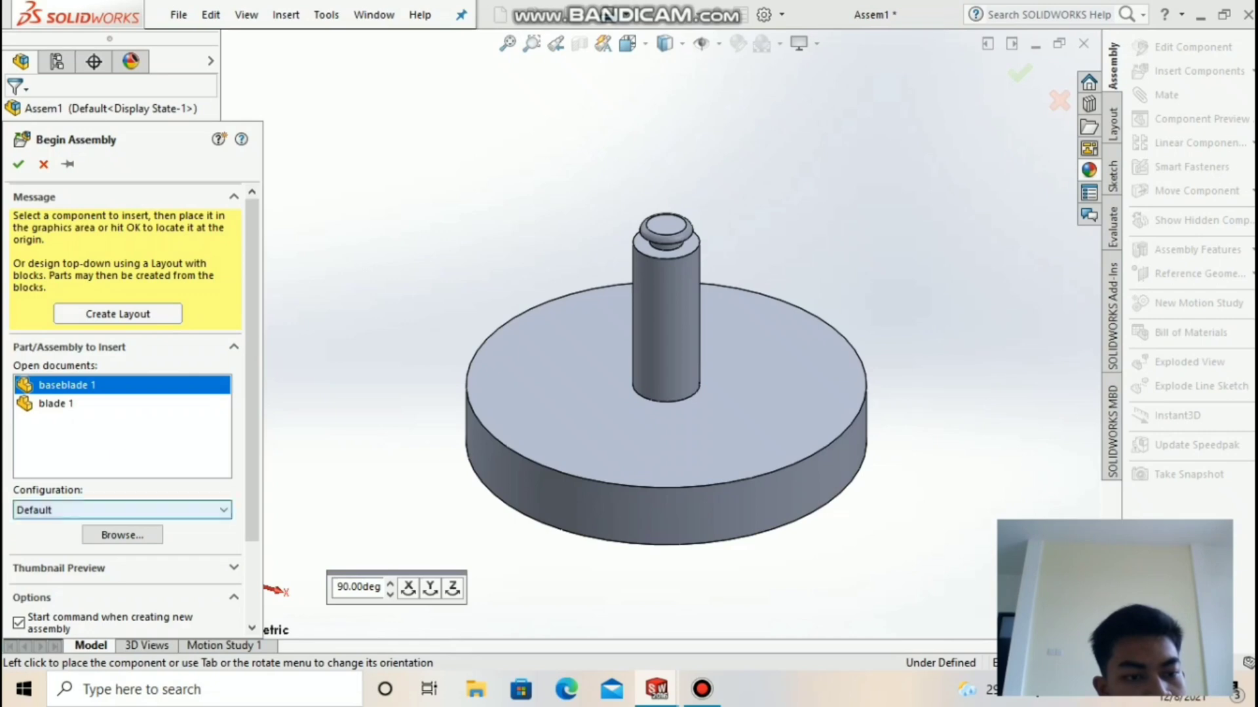
left_click(18, 163)
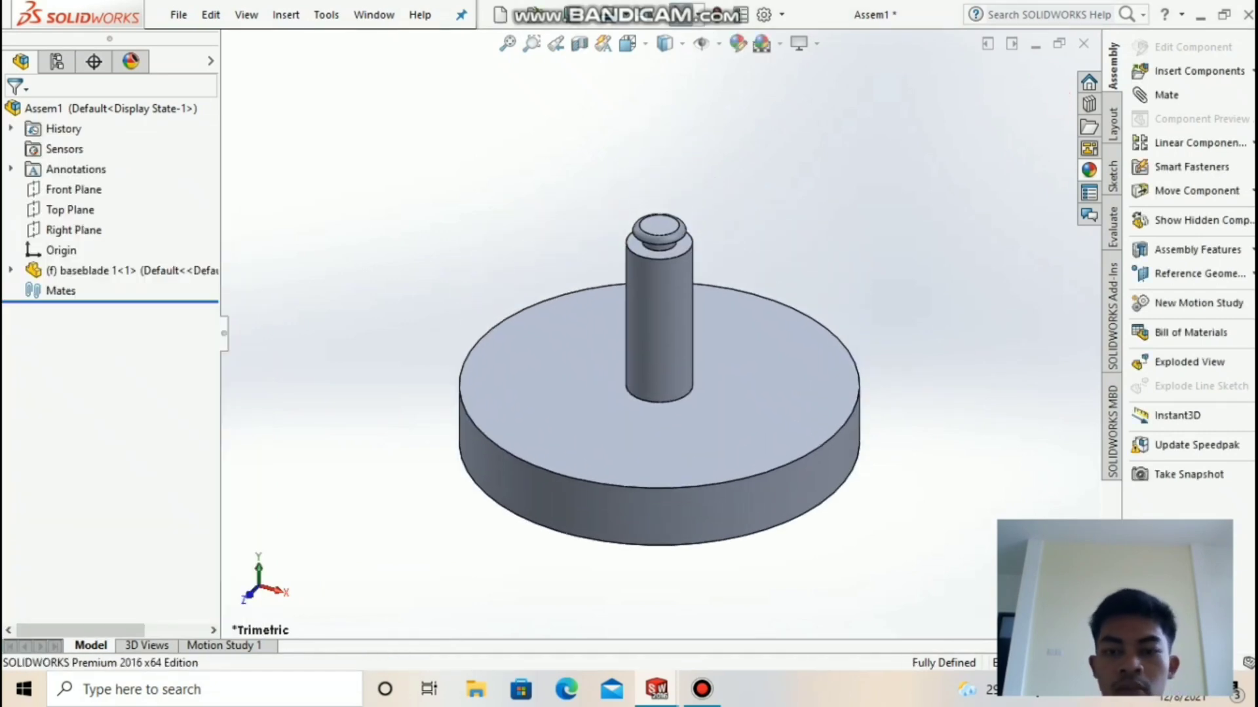
- Insert one copy of "blade 1" into the assembly, placed freely beside the top of the shaft
left_click(1199, 70)
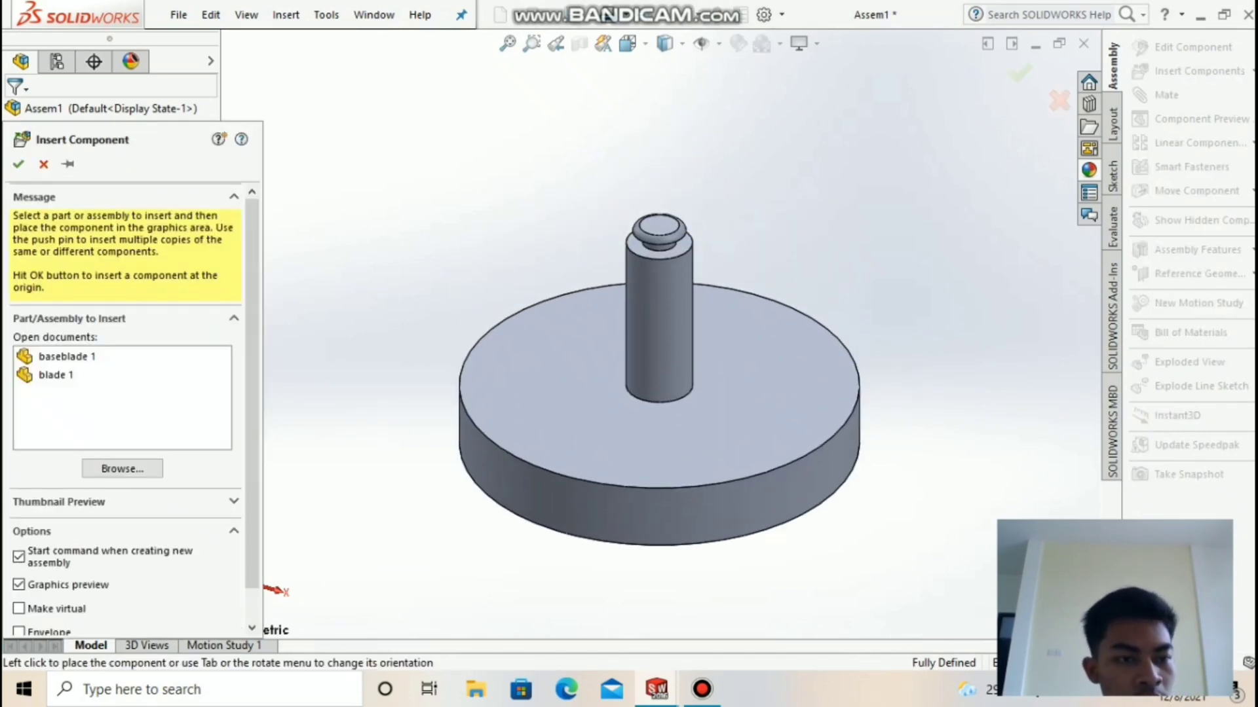
left_click(56, 375)
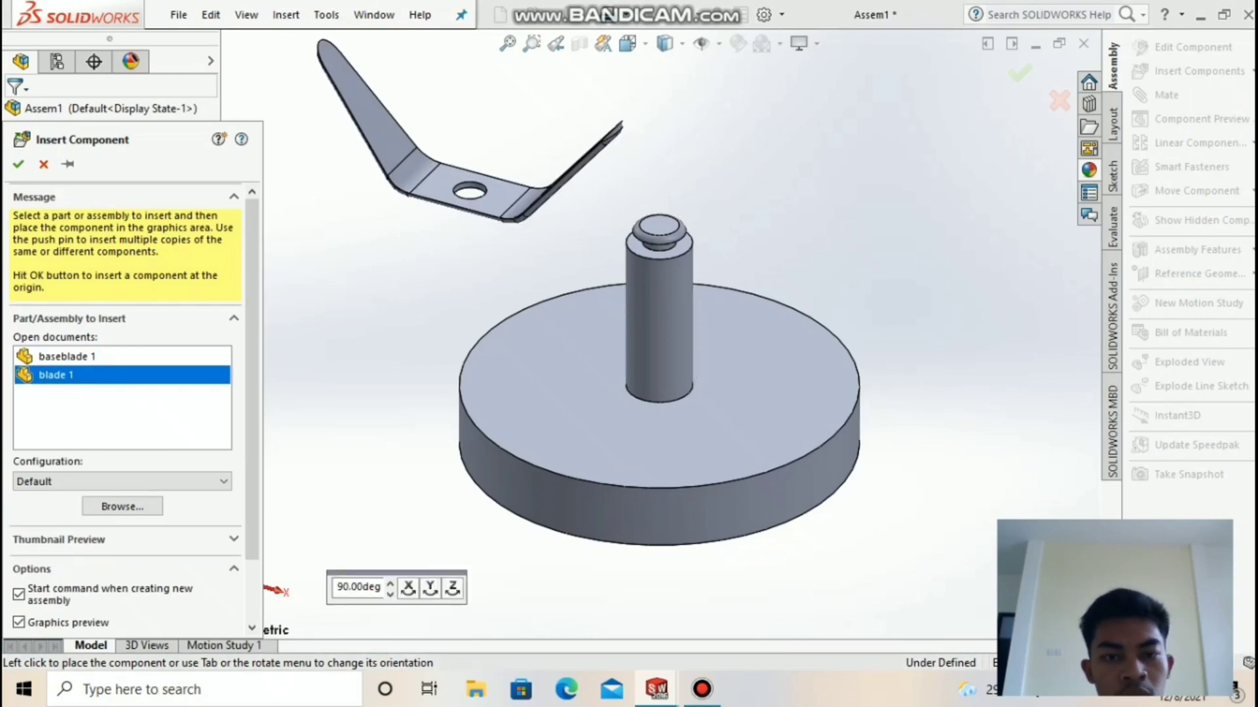
left_click(387, 134)
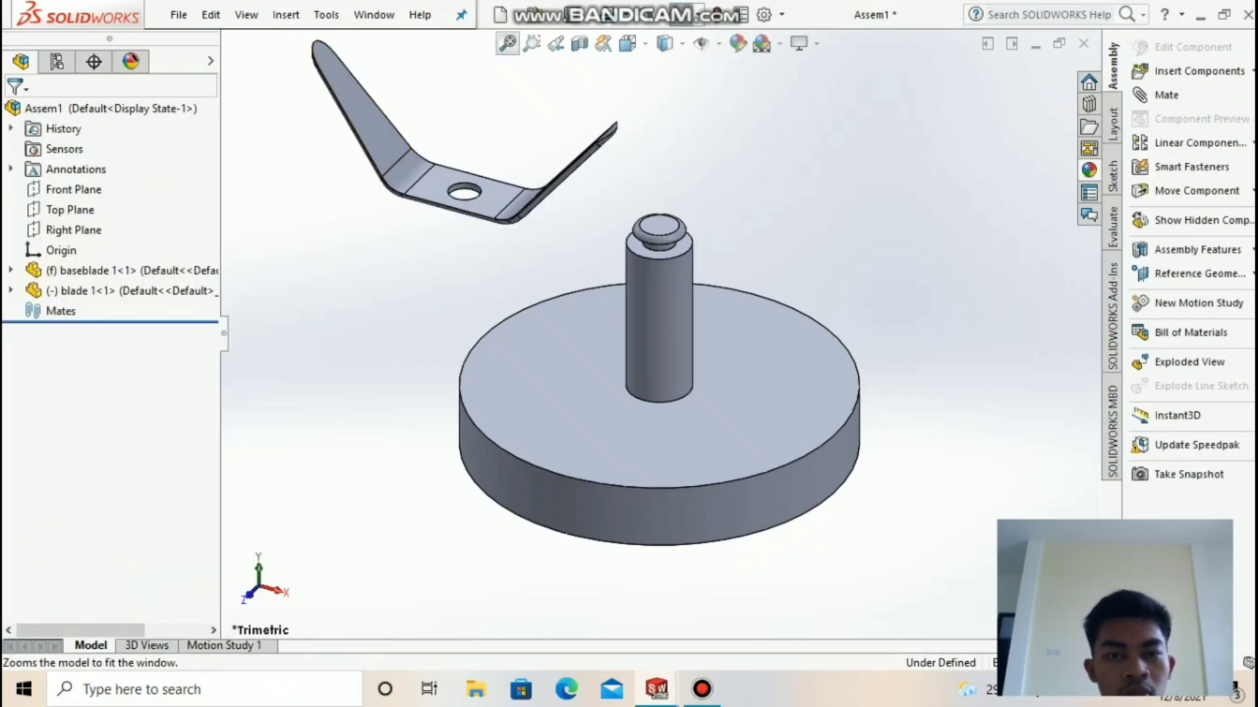
- Insert a second copy of "blade 1" beside the first blade
left_click(1198, 71)
left_click(66, 376)
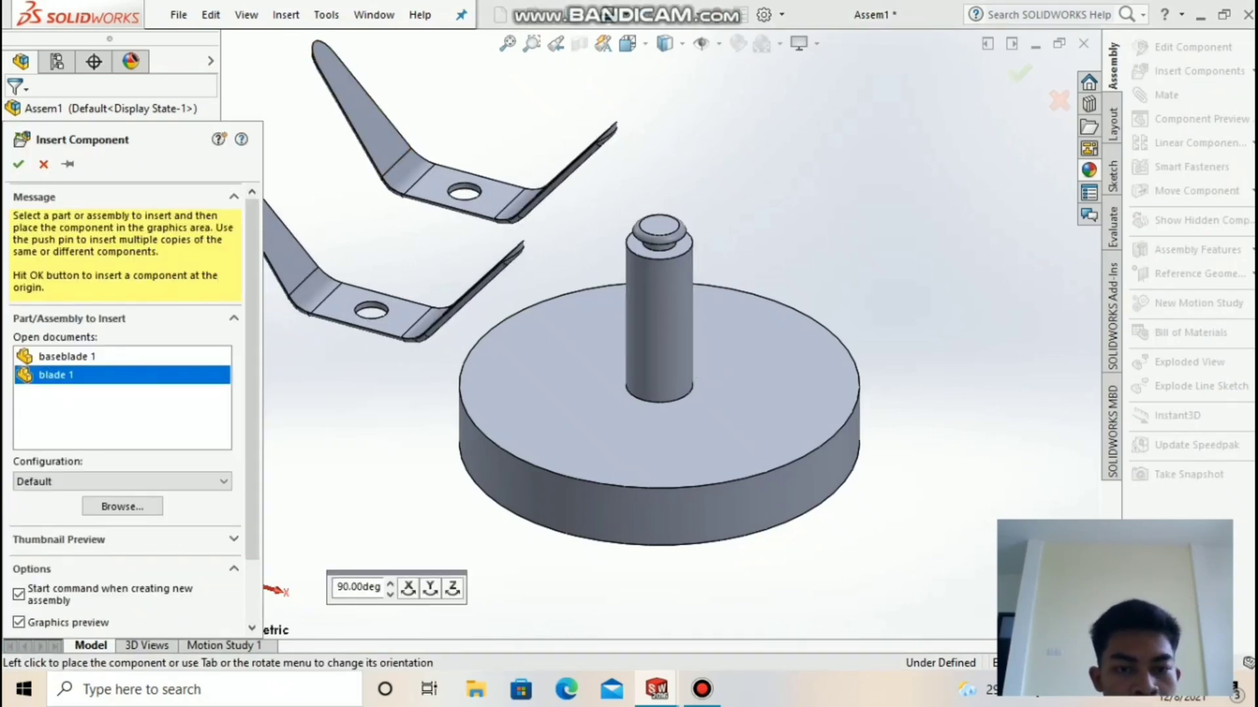
left_click(364, 230)
left_click(508, 43)
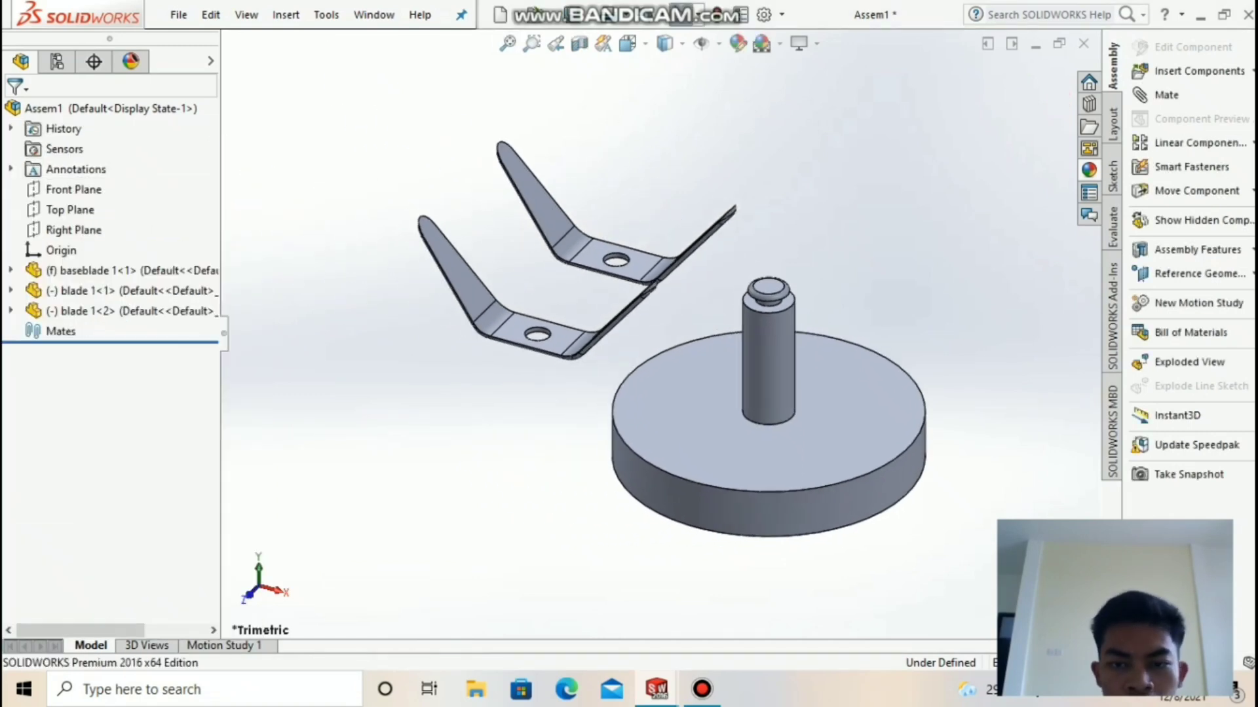
- Add a coincident mate between the flat centre faces of the two blades, with the alignment flipped
middle_click_drag(576, 262, 589, 226)
left_click(1166, 95)
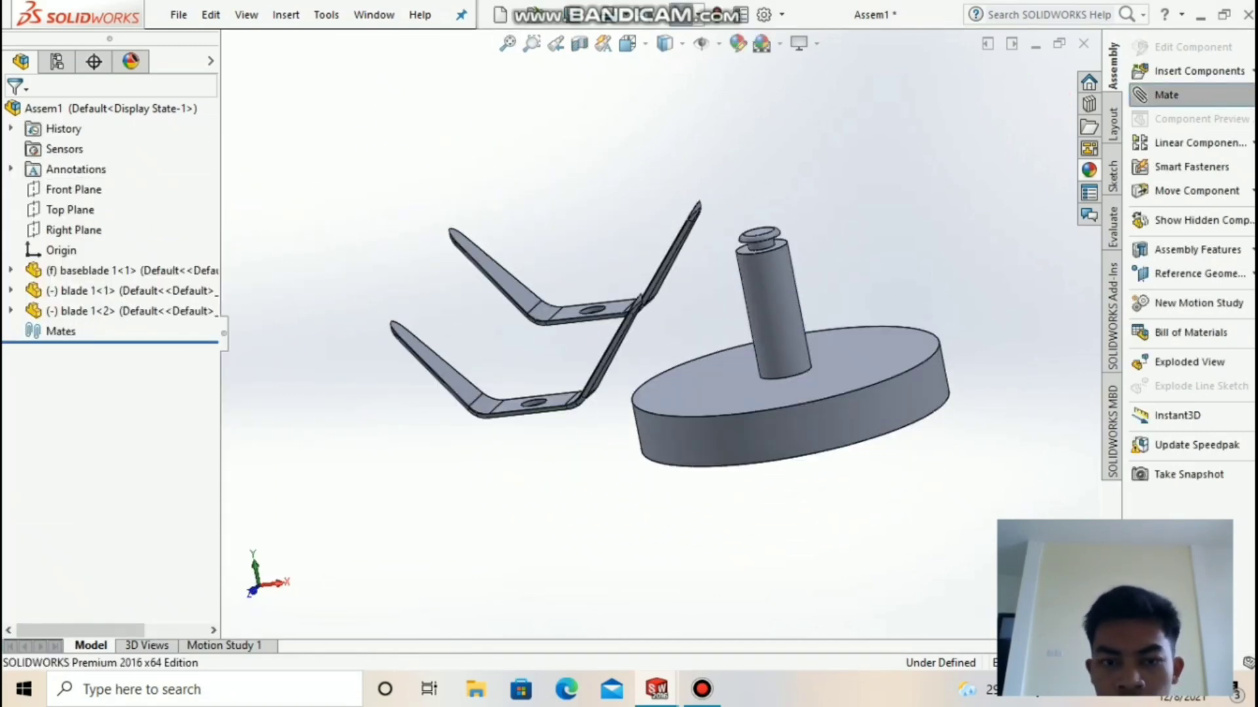
middle_click_drag(533, 309, 564, 311)
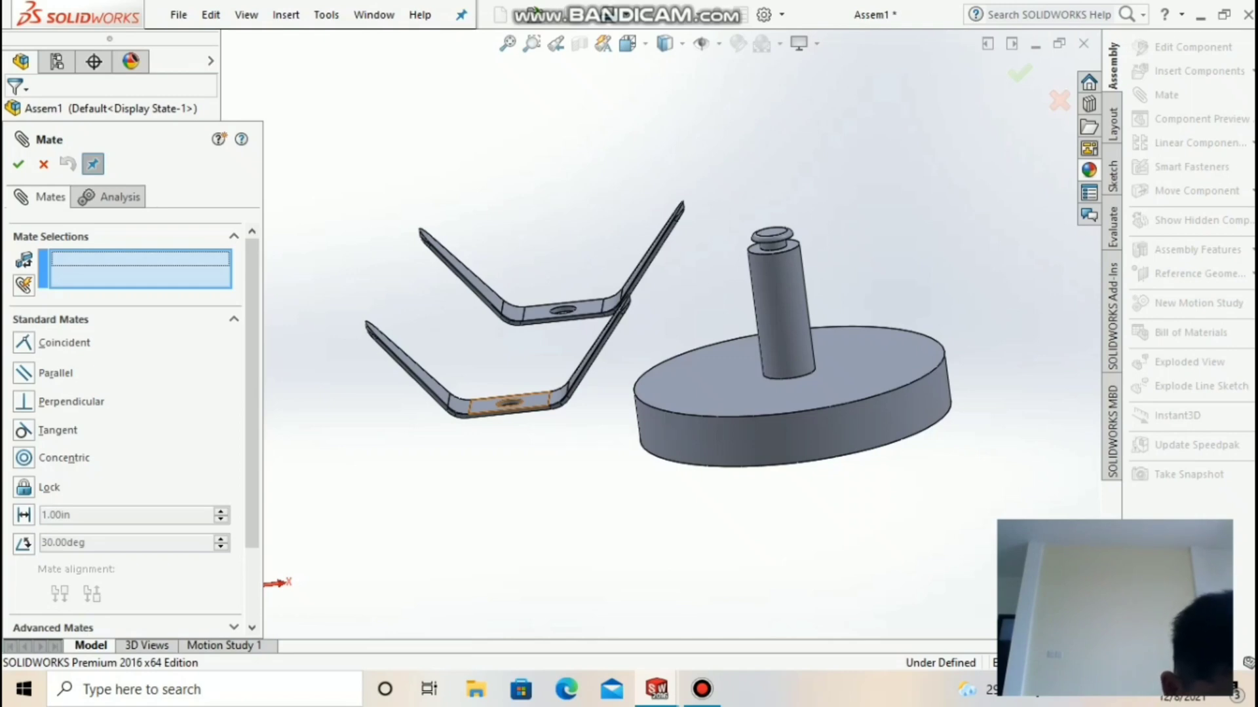
left_click(509, 404)
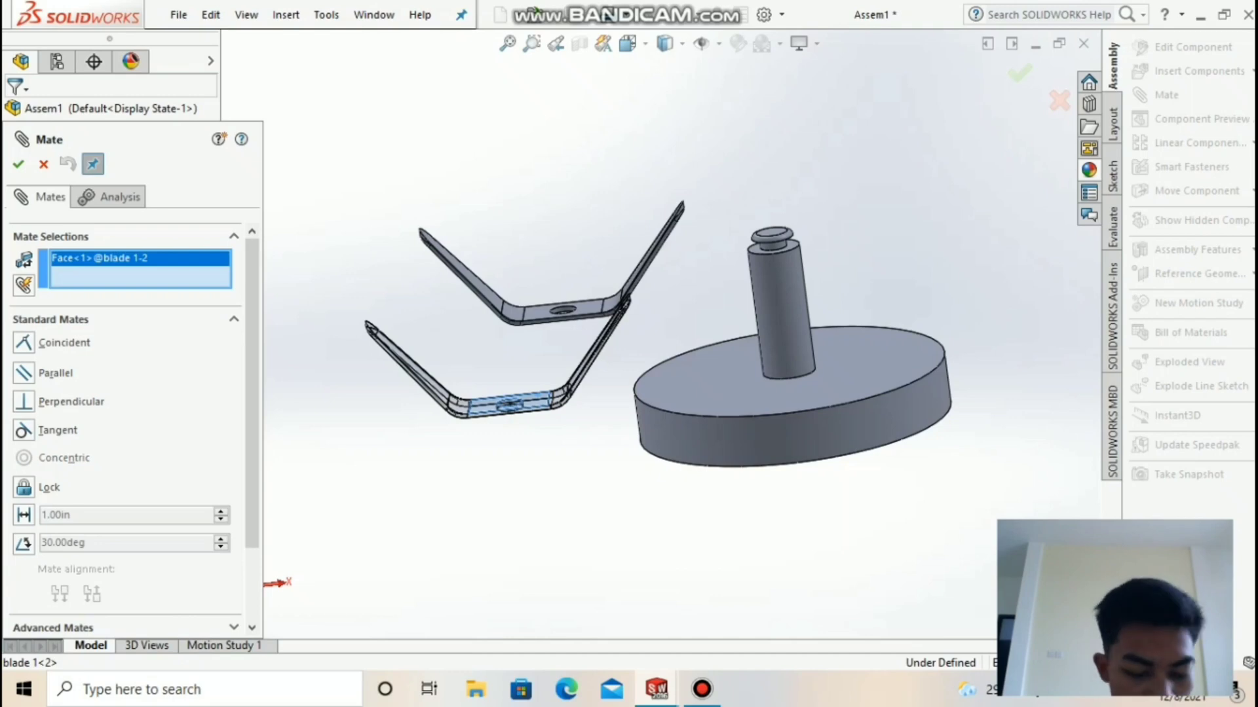
middle_click_drag(524, 419, 539, 459)
left_click(558, 392)
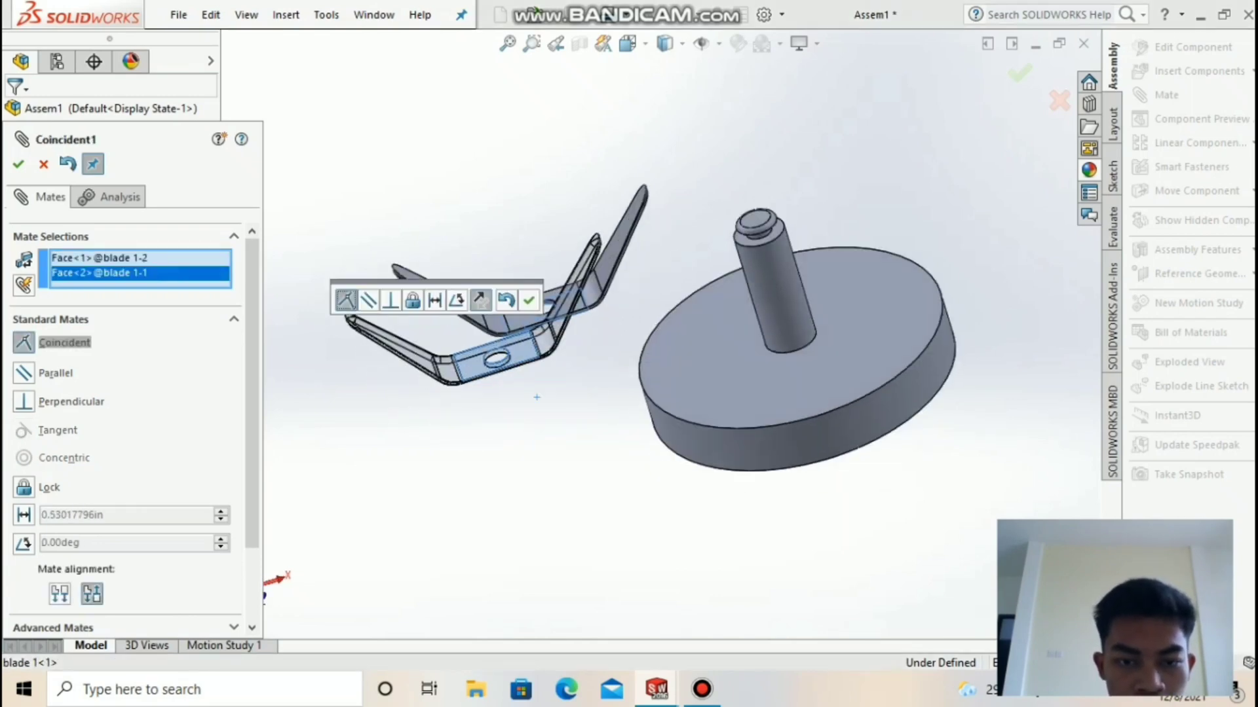
middle_click_drag(537, 397, 536, 418)
left_click(481, 301)
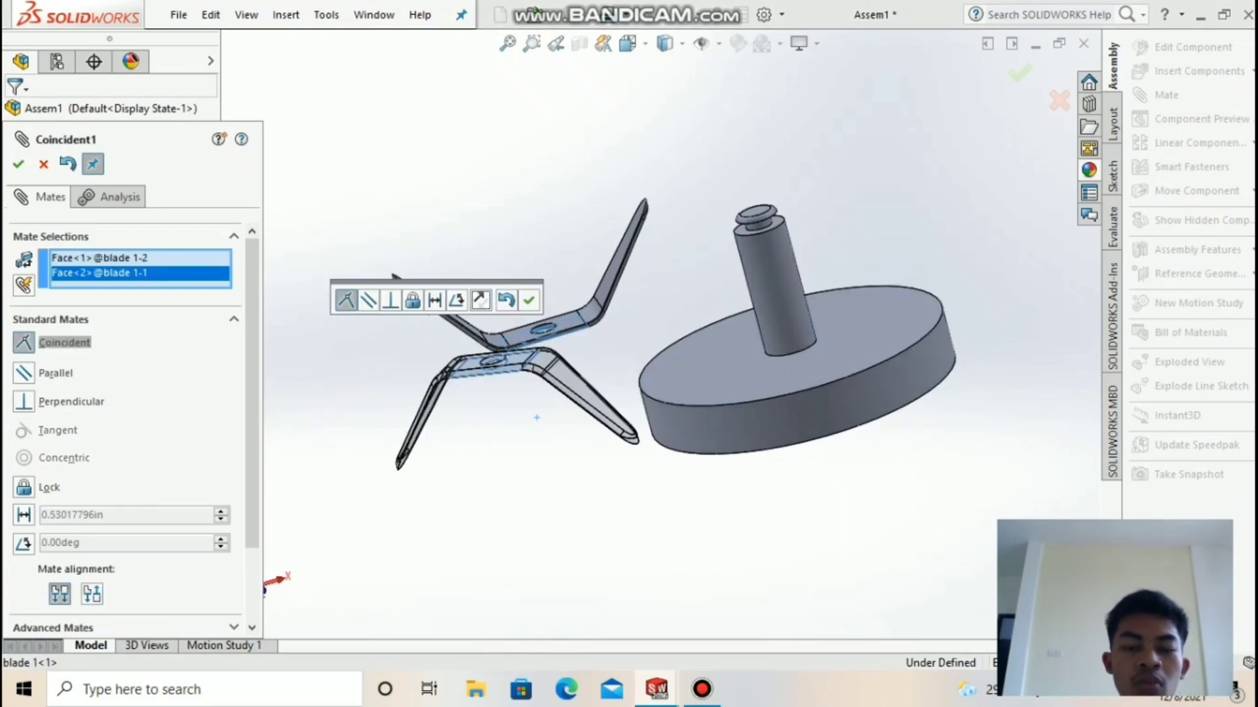
left_click(529, 300)
- Add a coincident mate between a straight edge of each blade's flat centre section
middle_click_drag(528, 303, 532, 348)
left_click(486, 334)
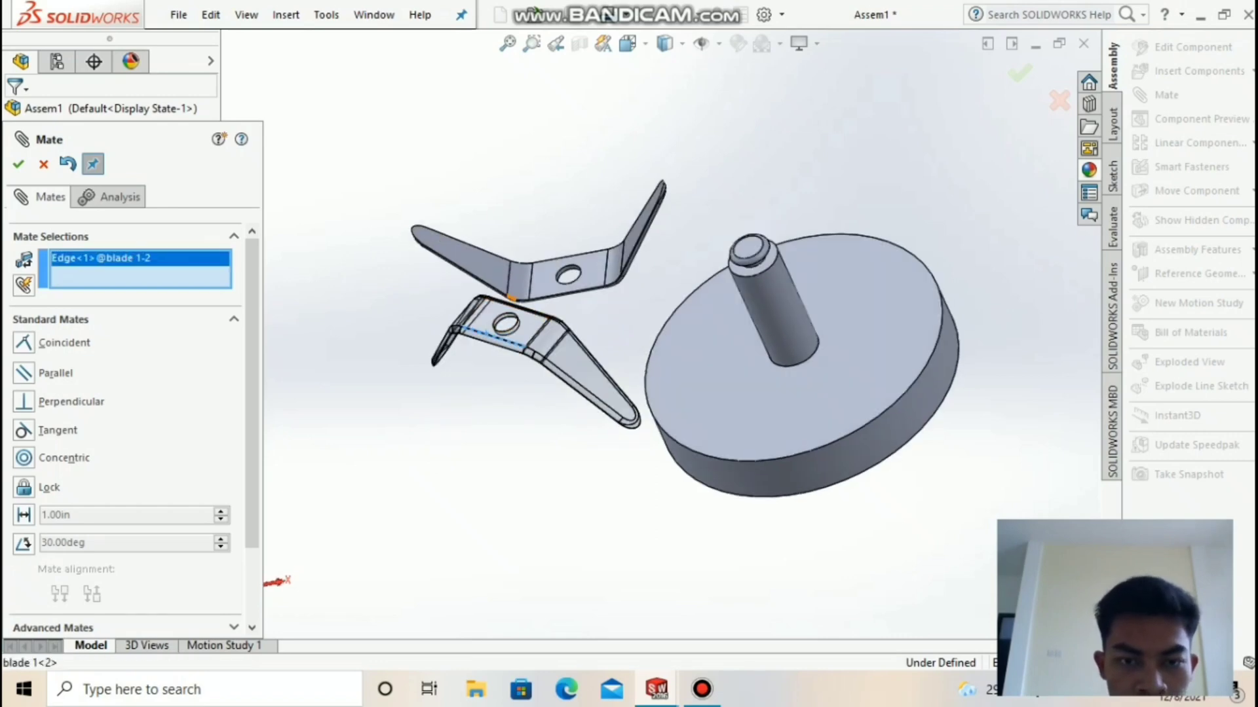
left_click(526, 289)
left_click(481, 266)
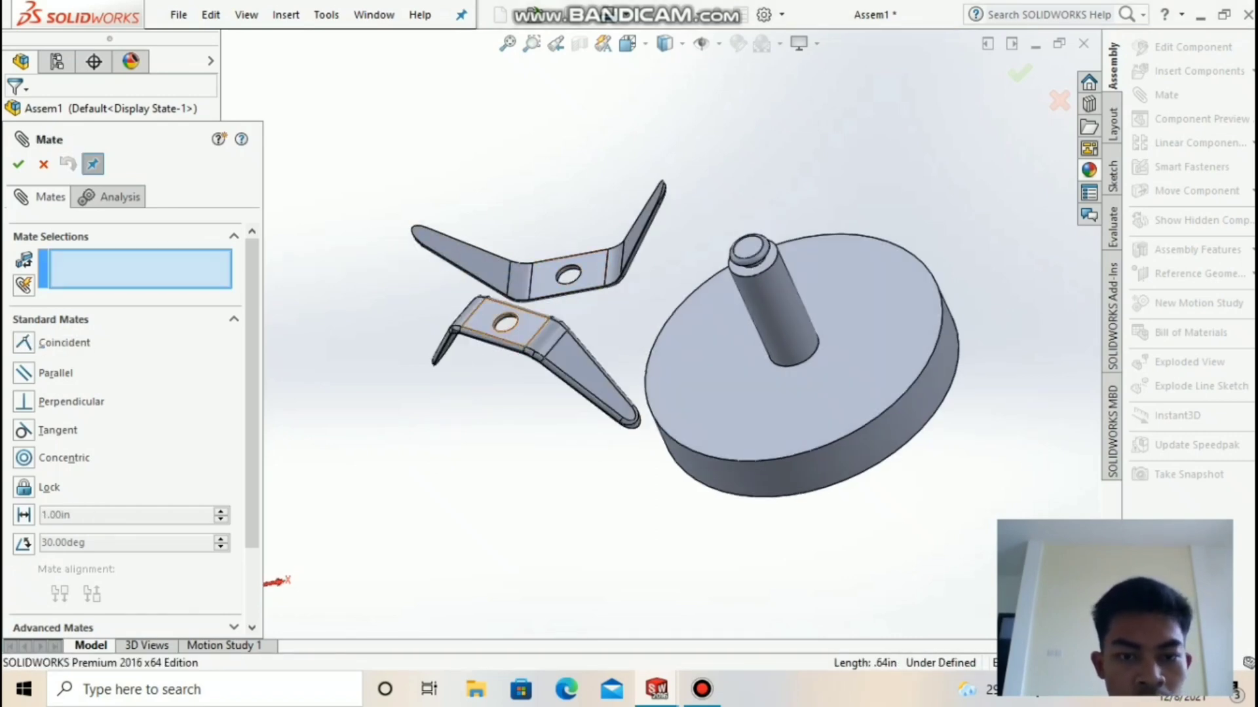
left_click(486, 336)
left_click(530, 283)
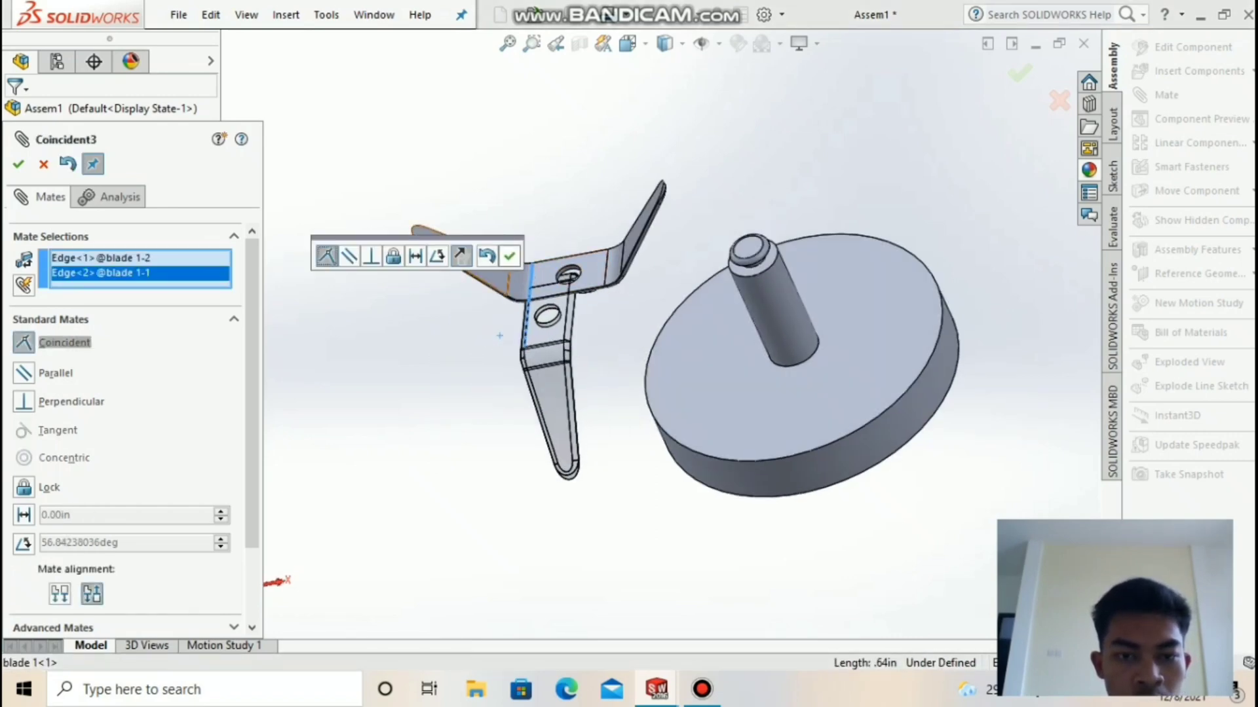
left_click(511, 255)
mouse_move(511, 257)
middle_mouse_down()
mouse_move(511, 217)
mouse_move(512, 252)
middle_mouse_up()
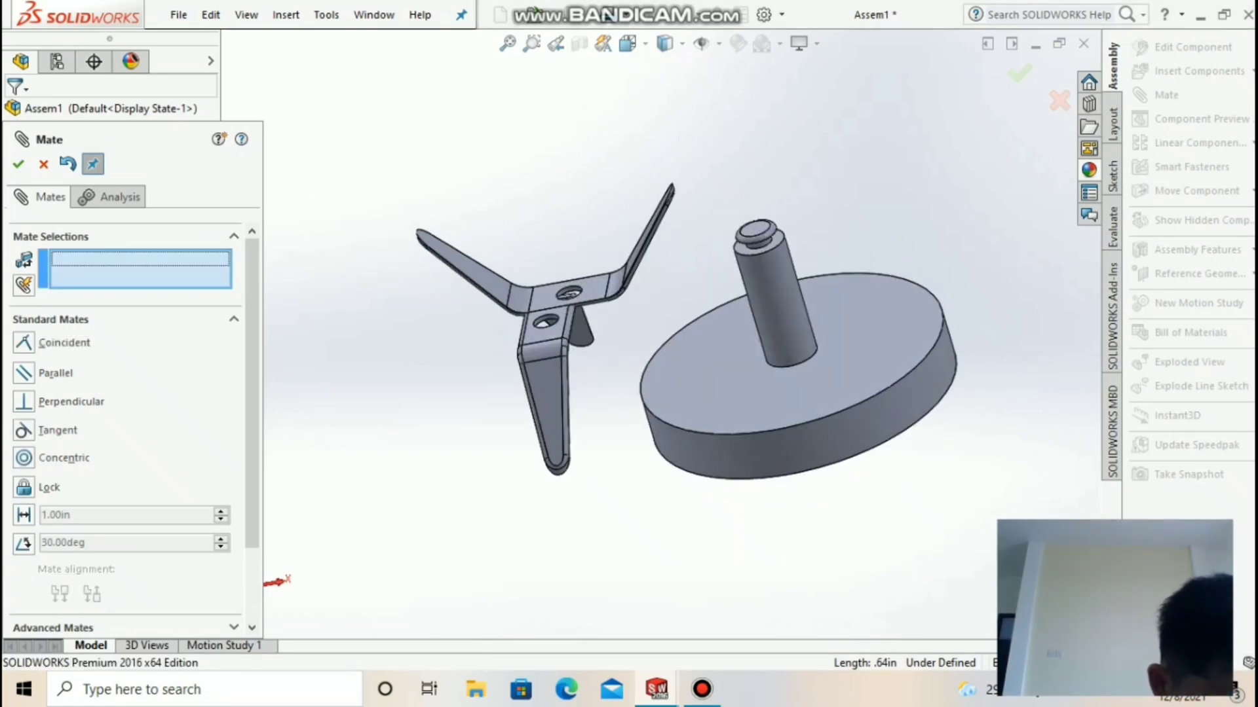
- Try a parallel mate between the cylindrical faces of the two blades' centre holes
left_click(545, 322)
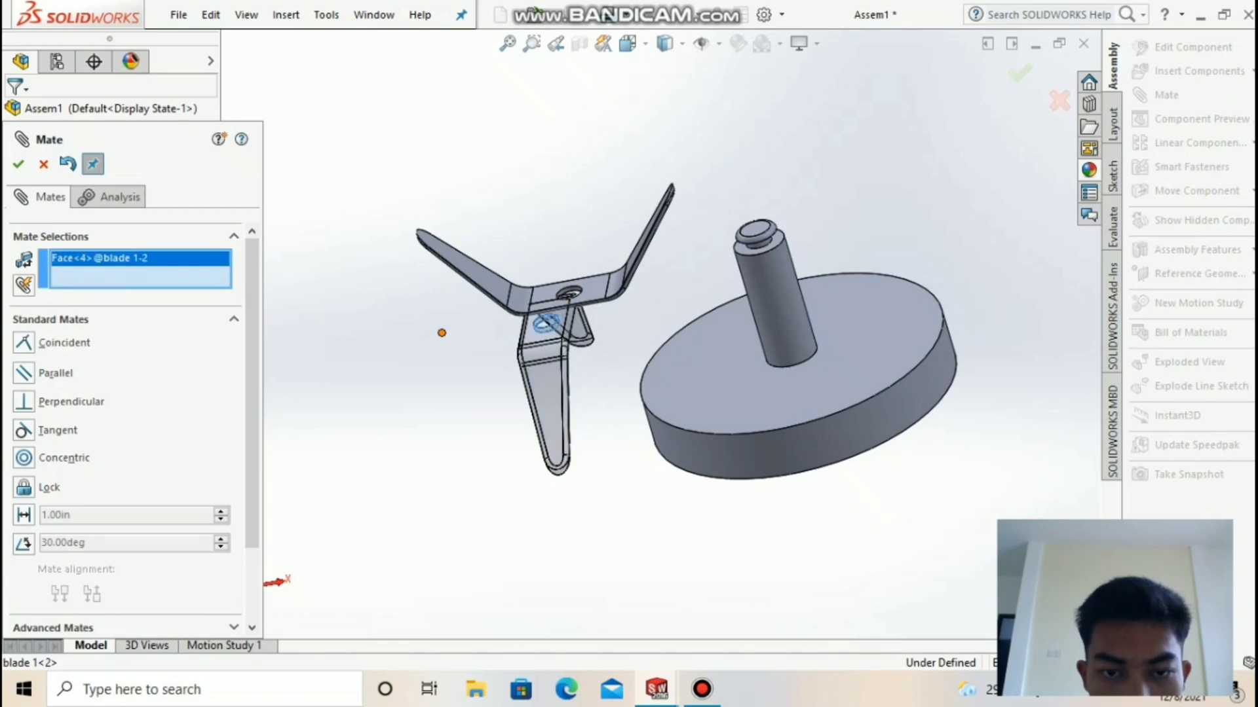
scroll(567, 294, "down", 8)
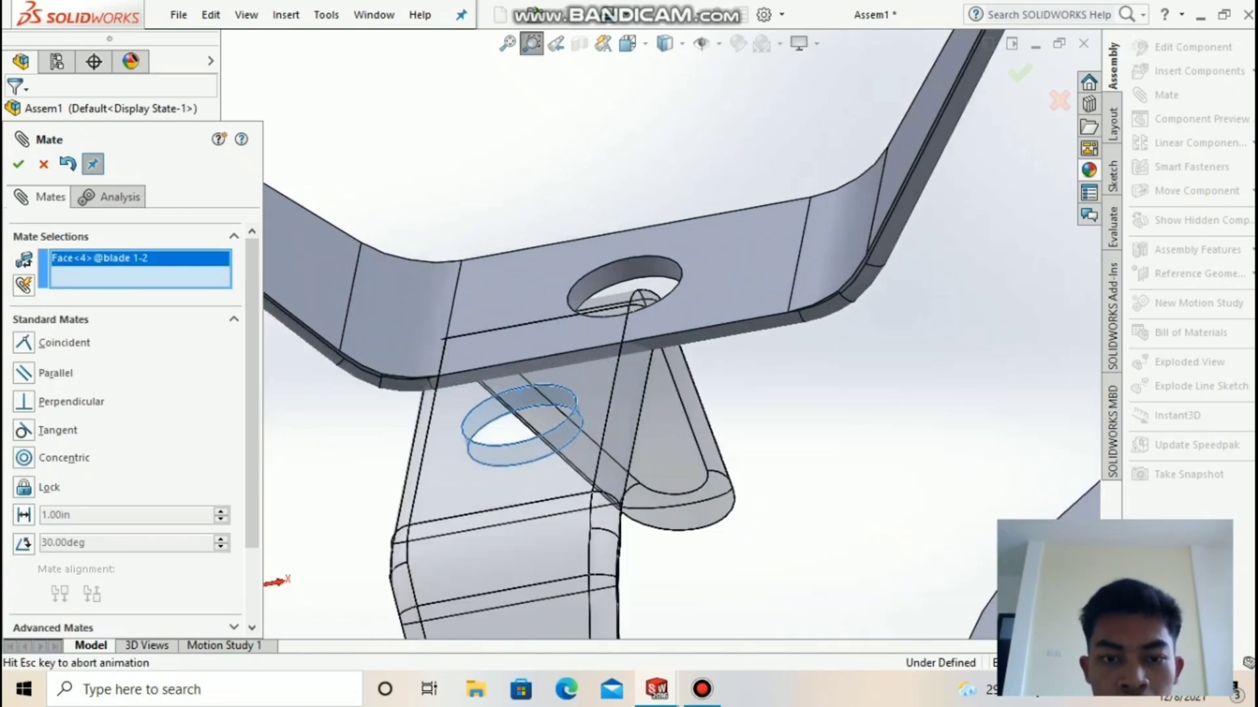
left_click(672, 259)
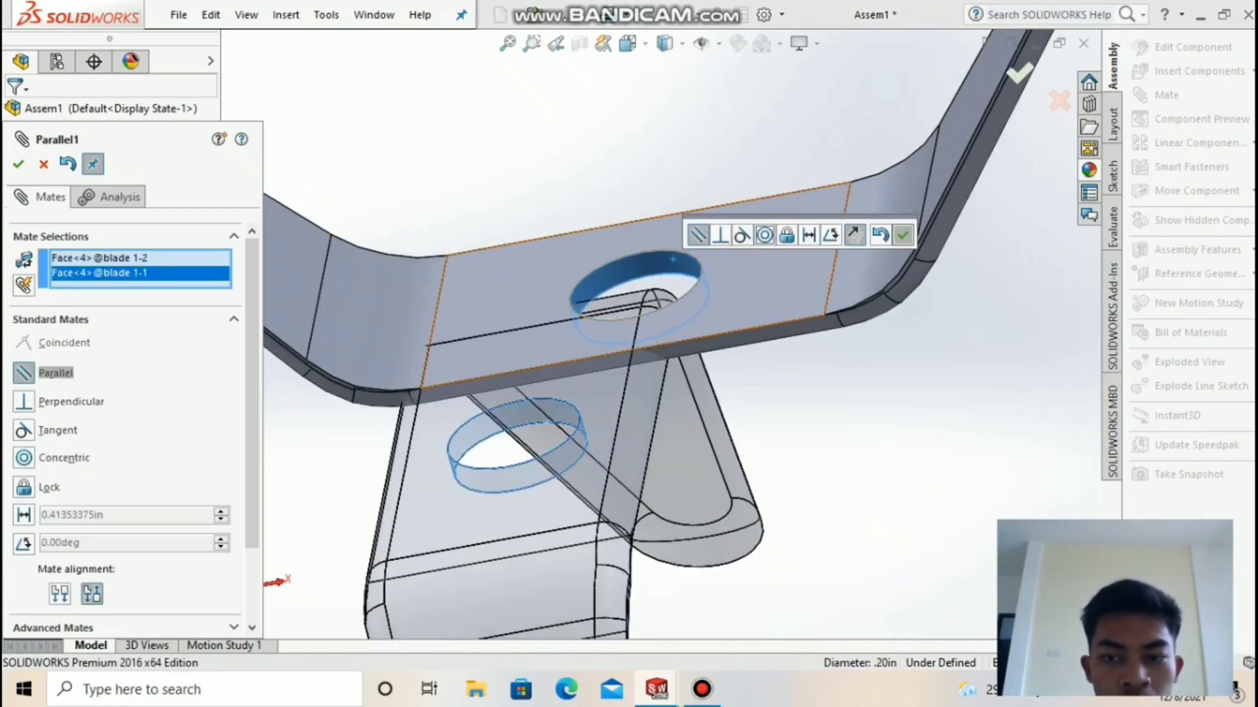
left_click(902, 235)
left_click(68, 163)
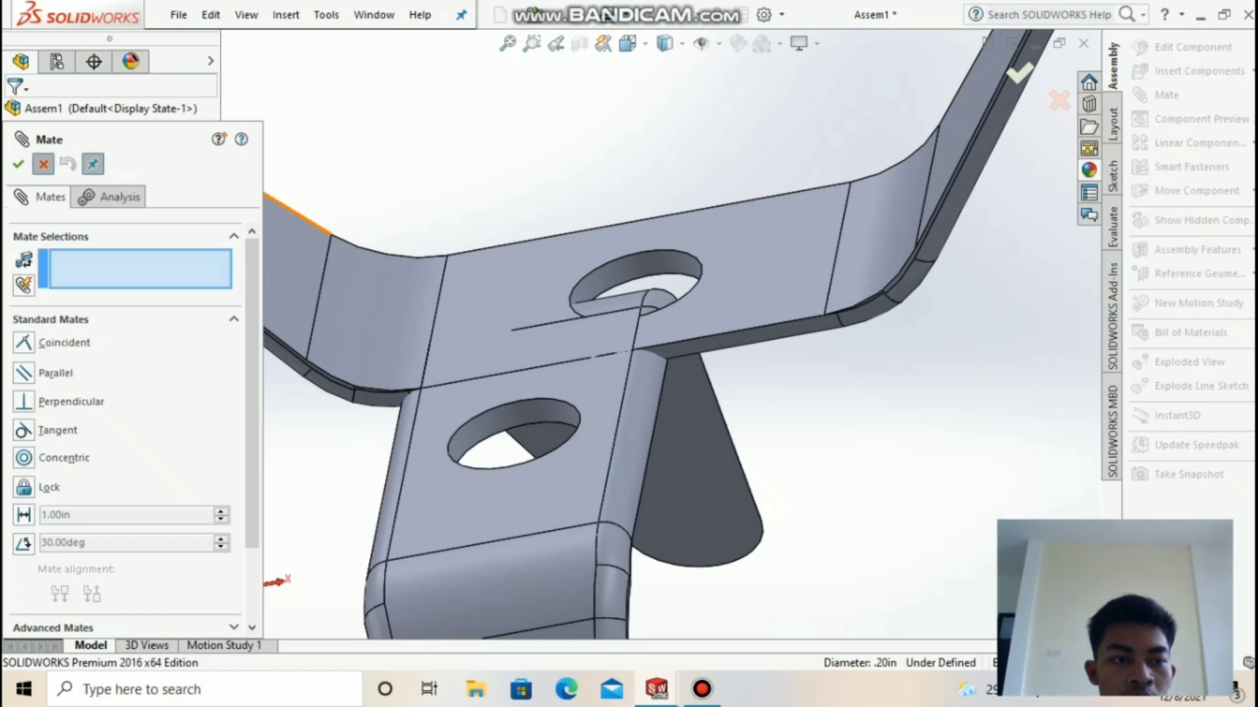
- Leave the Mate command and undo the blade mates and the insertion of the second blade
left_click(43, 164)
scroll(530, 406, "up", 8)
middle_click_drag(530, 393, 534, 524)
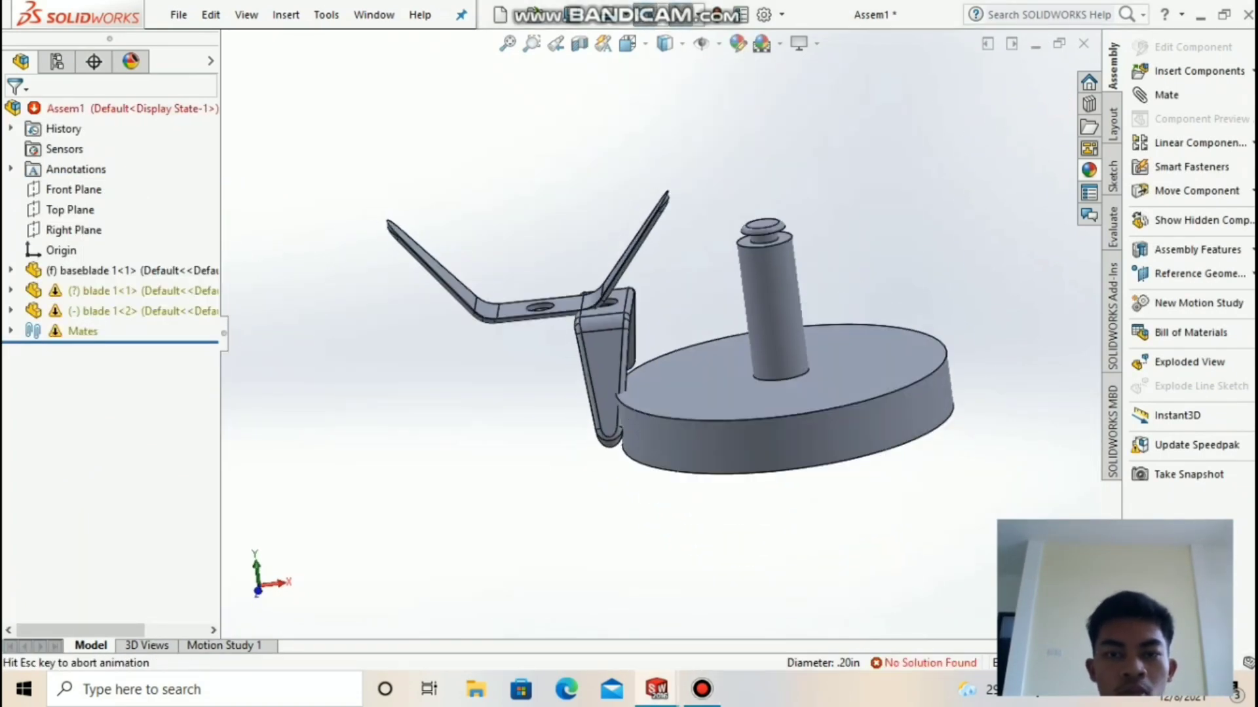
key("ctrl+z")
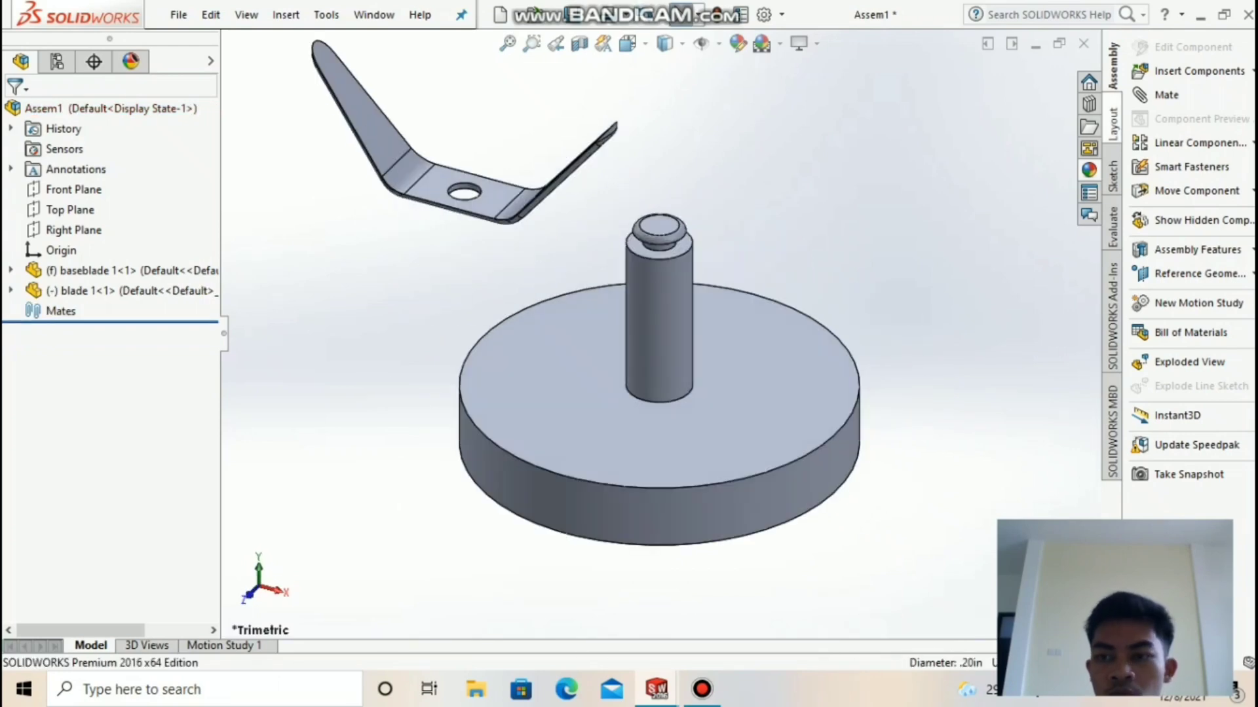
- Insert a second "blade 1" component into the assembly, below the first blade
left_click(1198, 70)
left_click(66, 375)
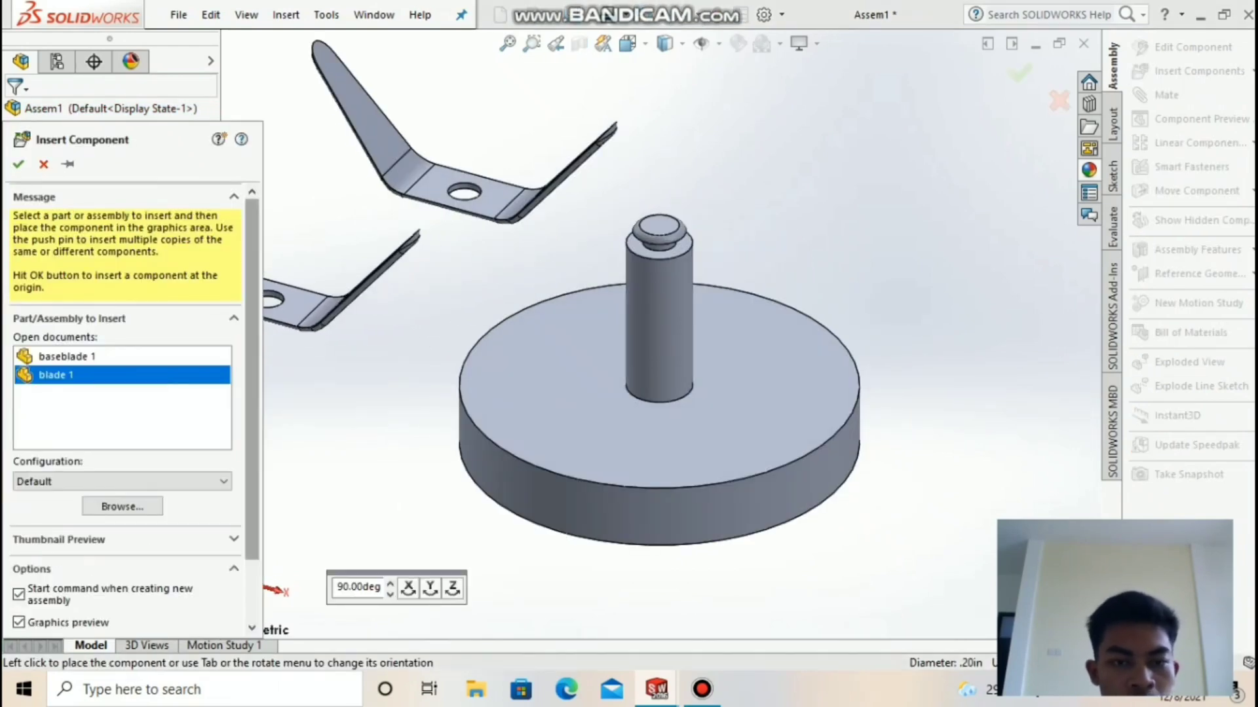
left_click(309, 255)
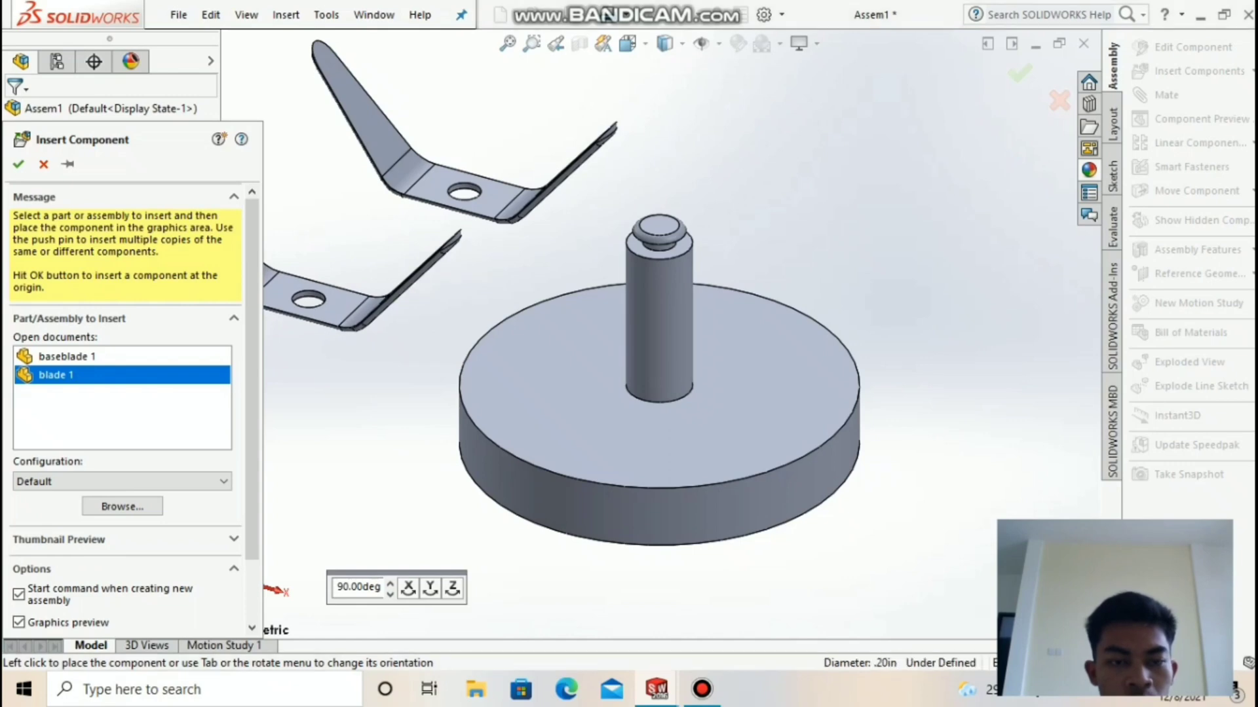
- Add a coincident mate between the flat centre faces of the newly inserted blade and the first blade
middle_click_drag(655, 367, 708, 386)
key("f")
left_click(1166, 95)
middle_click_drag(590, 406, 524, 432)
left_click(469, 282)
left_click(607, 243)
middle_click_drag(607, 244, 557, 269)
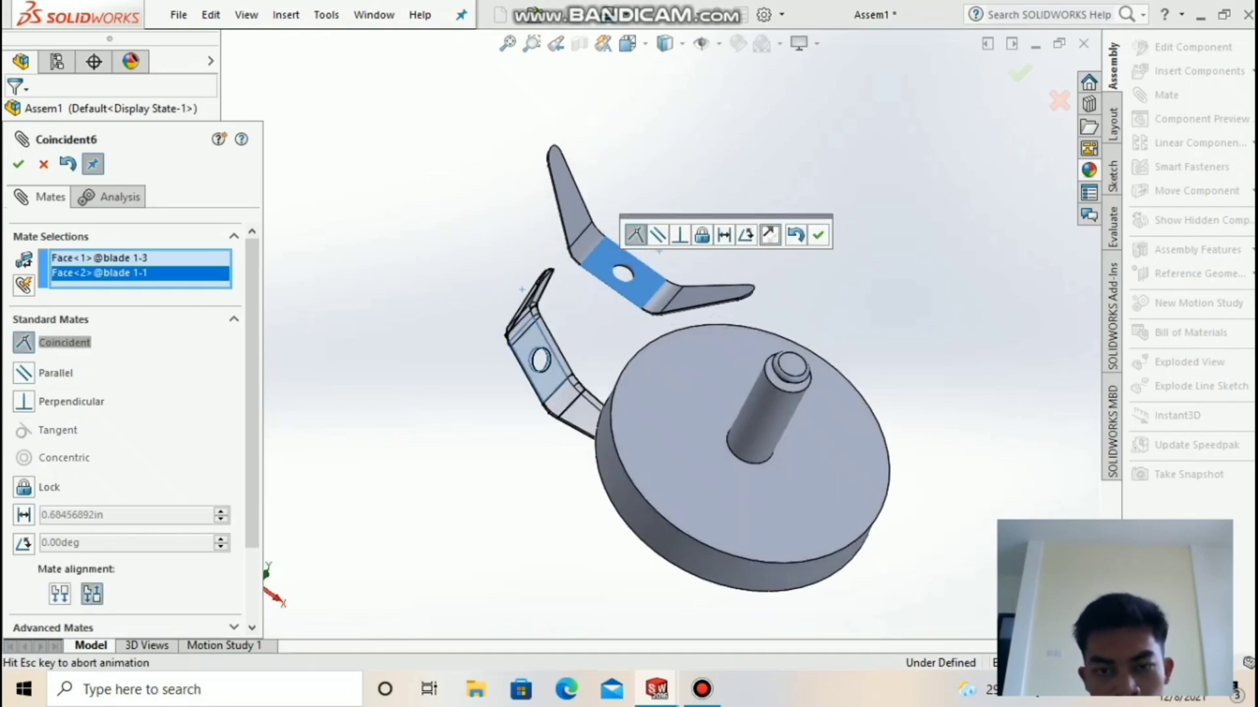
left_click(818, 235)
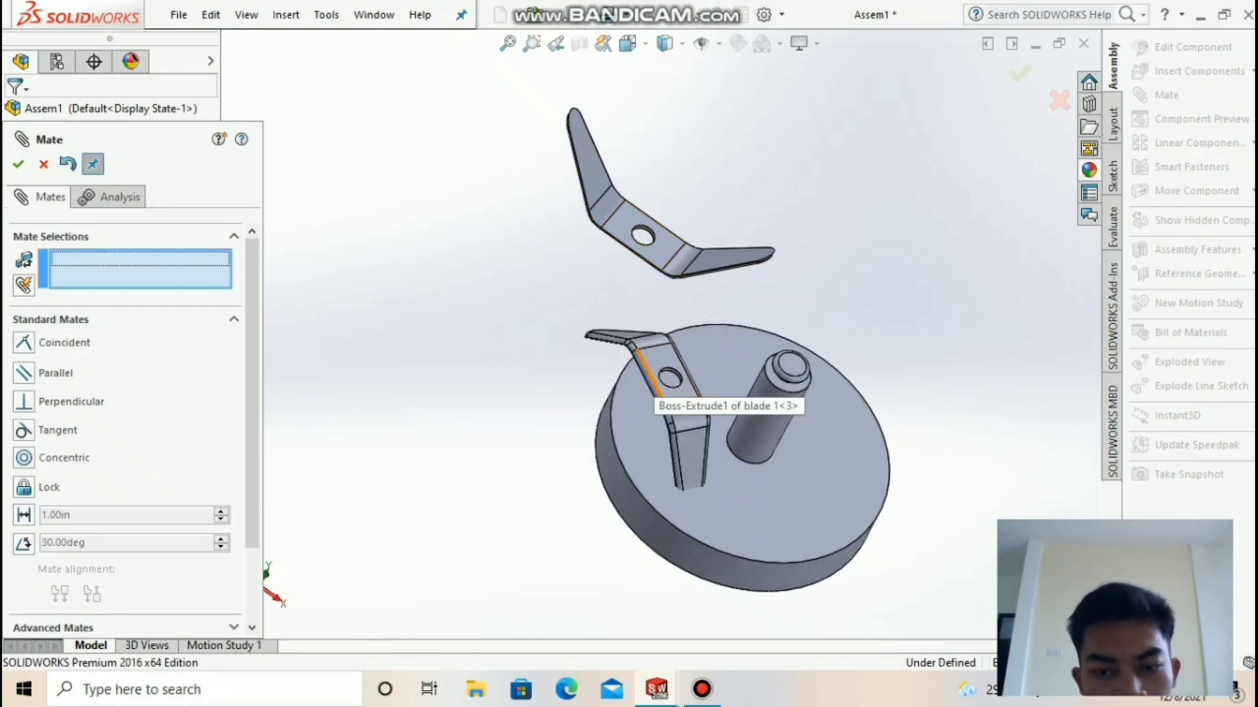
- Mate a long edge of the second blade's flat centre section to a short cross edge of the first blade's
left_click(649, 375)
left_click(608, 220)
left_click(19, 165)
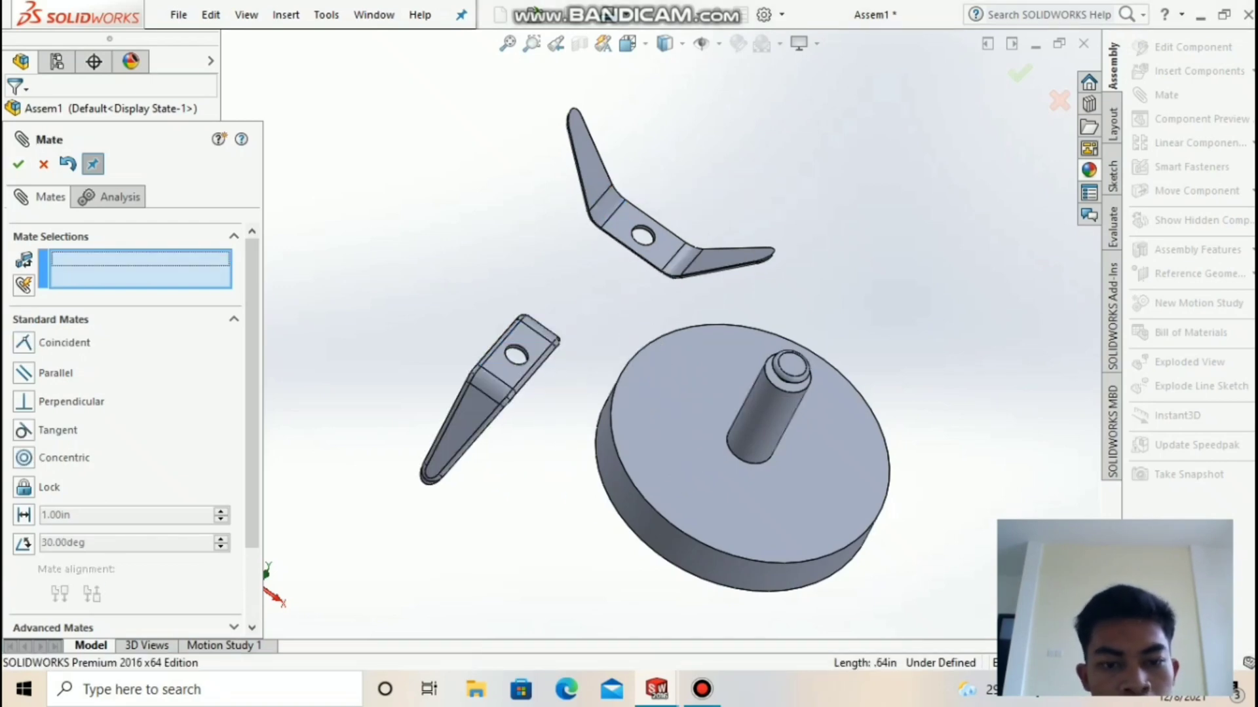
- Try to mate the cylindrical faces of the two blades' centre holes
left_click_drag(463, 298, 566, 401)
left_click(531, 44)
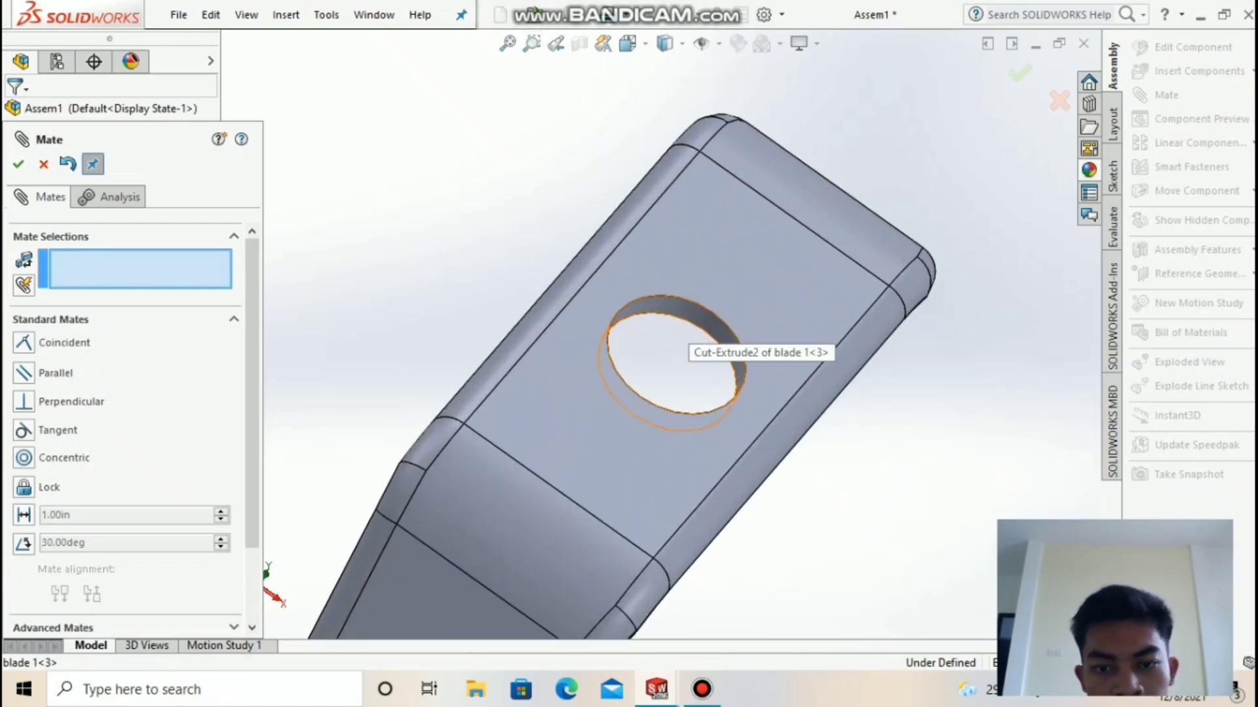
left_click(685, 315)
left_click(507, 44)
left_click(531, 44)
left_click_drag(571, 147, 707, 301)
left_click(531, 44)
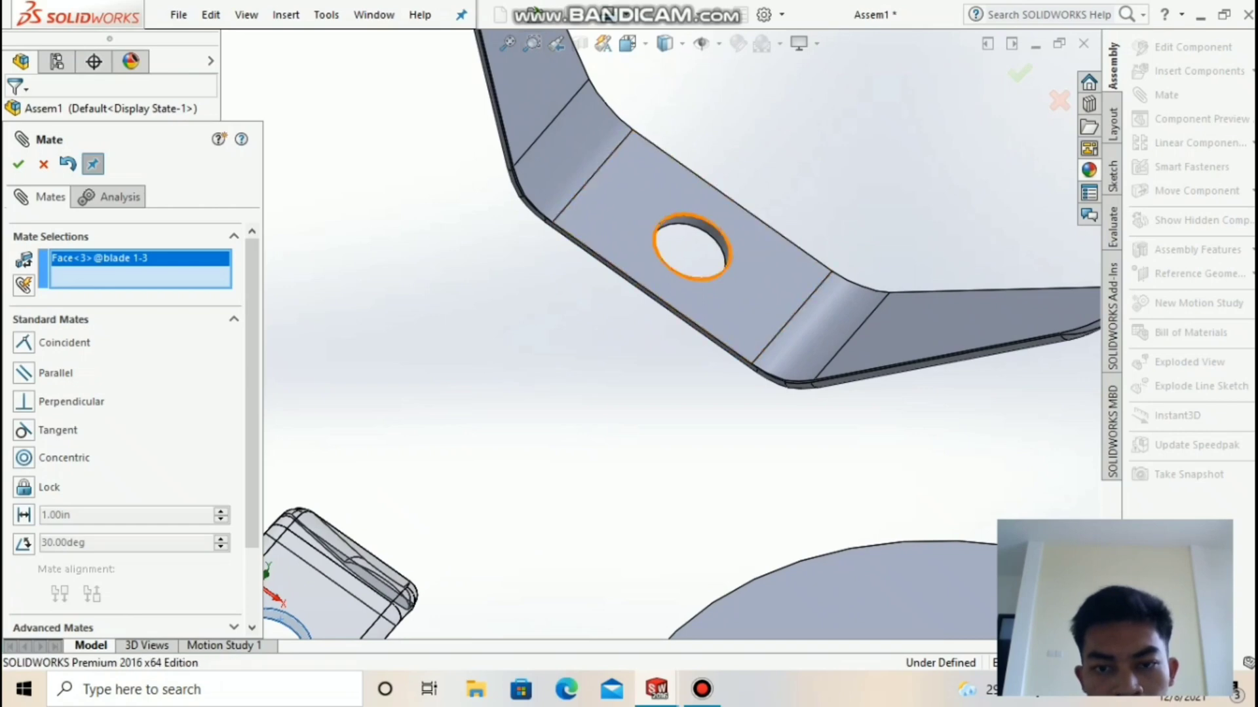
left_click(714, 231)
left_click(943, 209)
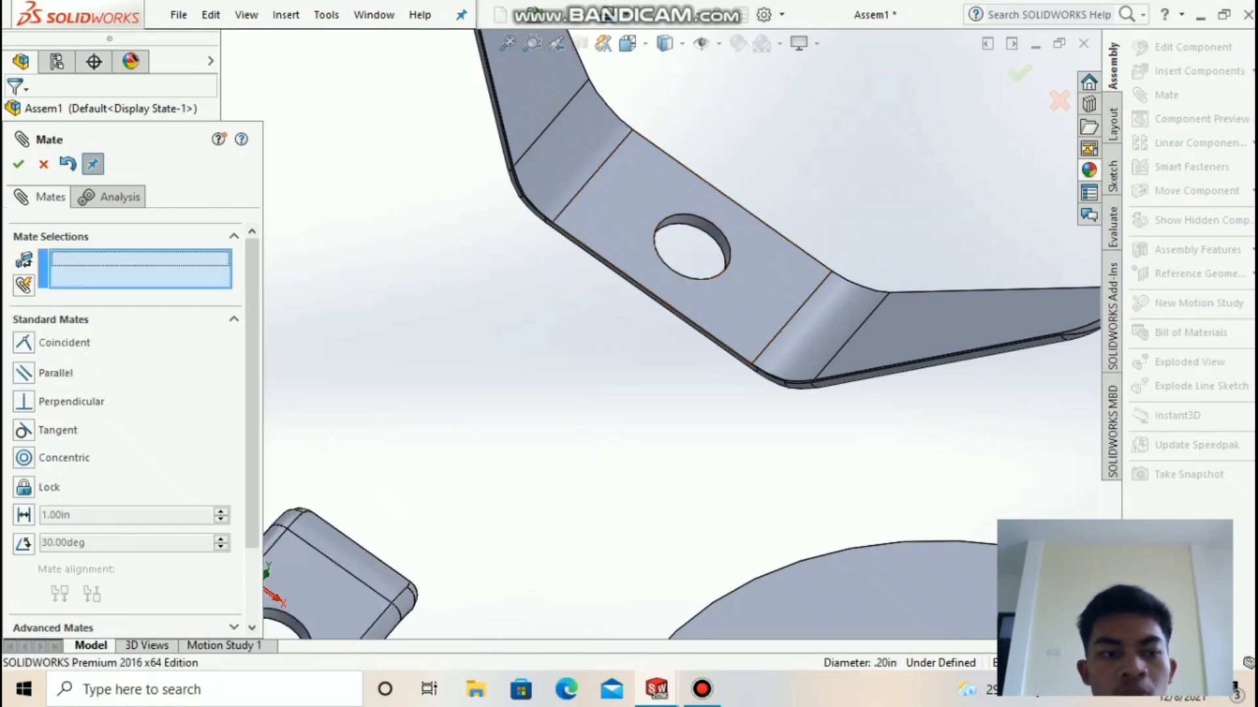
left_click(717, 220)
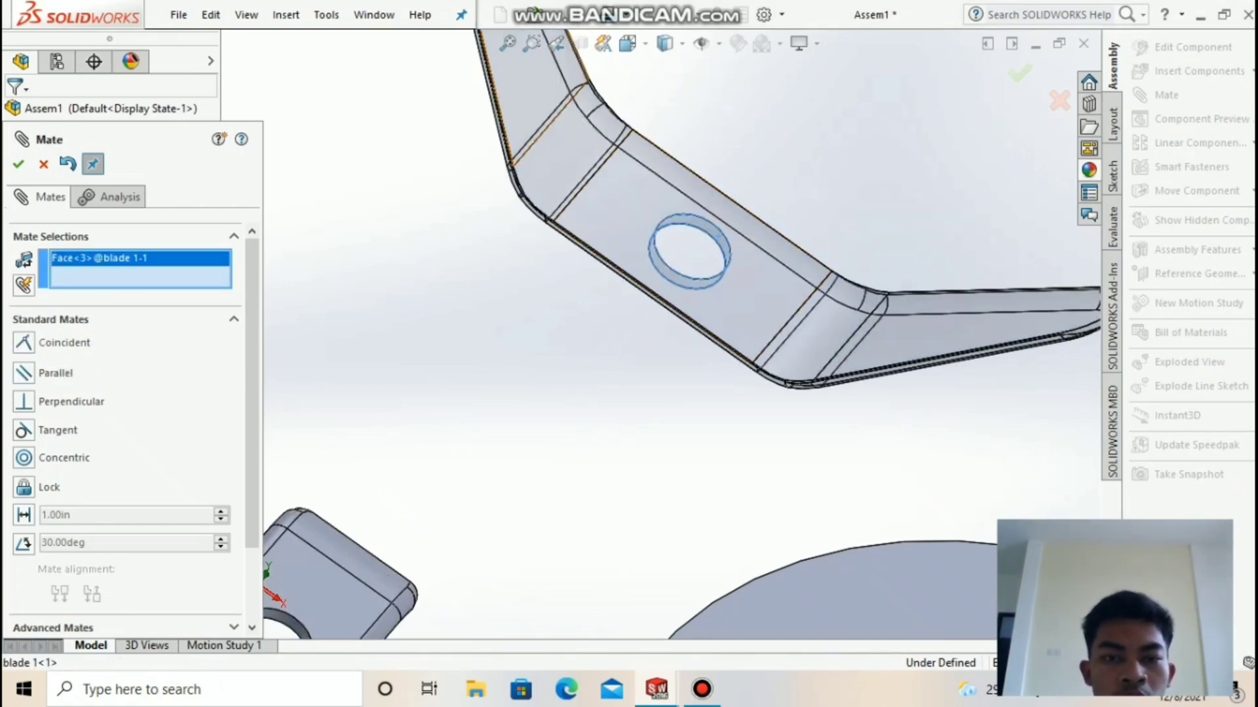
left_click(283, 627)
- Undo the mates between the two blades, leave the Mate command and undo the insertion of the second blade
left_click(68, 164)
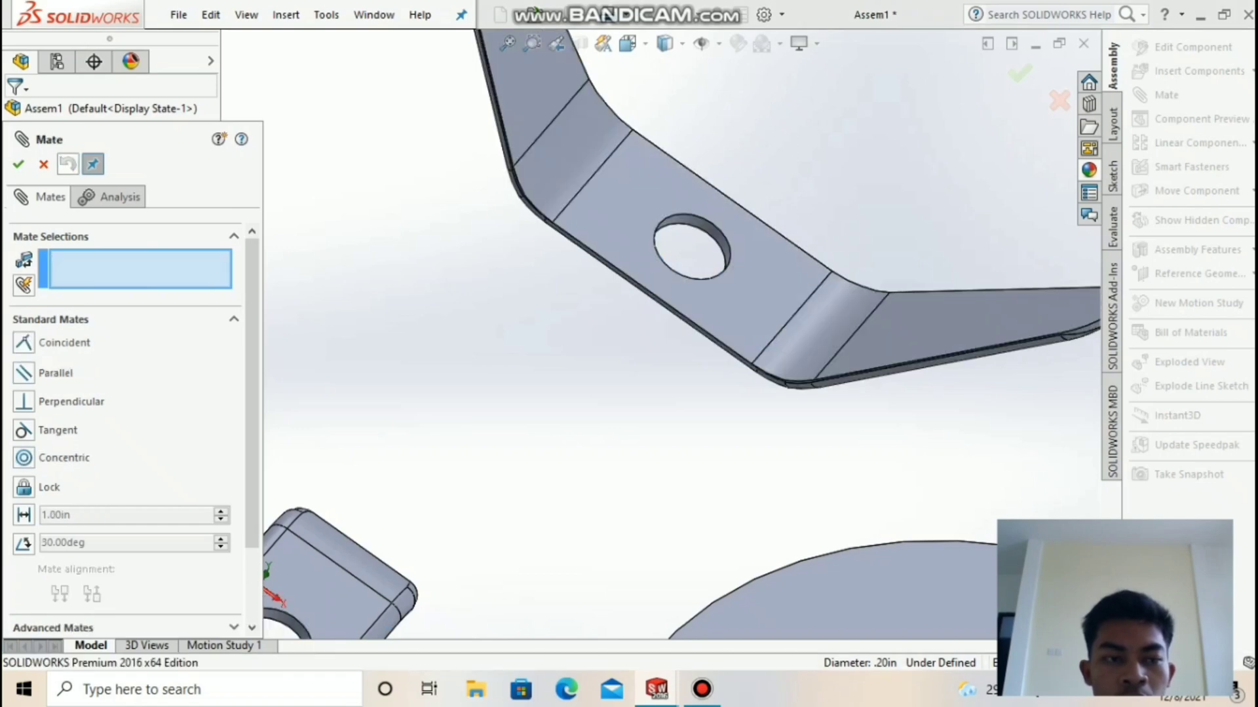
left_click(43, 164)
left_click(650, 14)
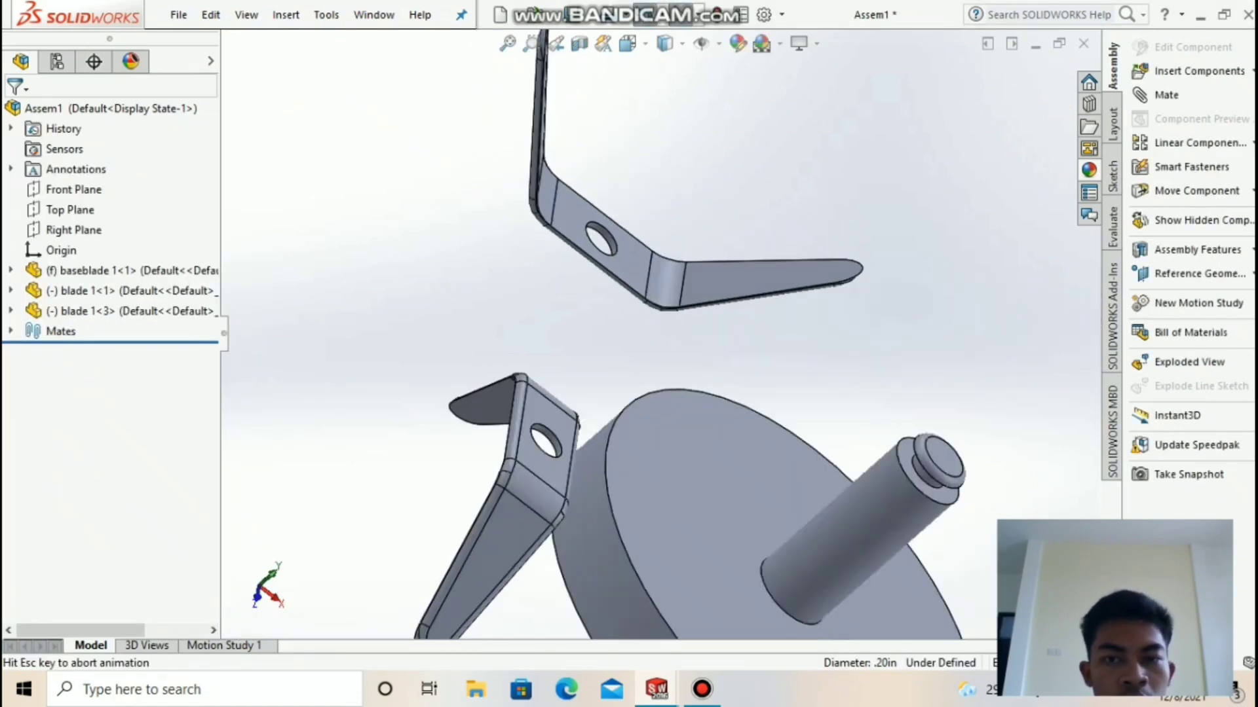
left_click(650, 14)
left_click(702, 690)
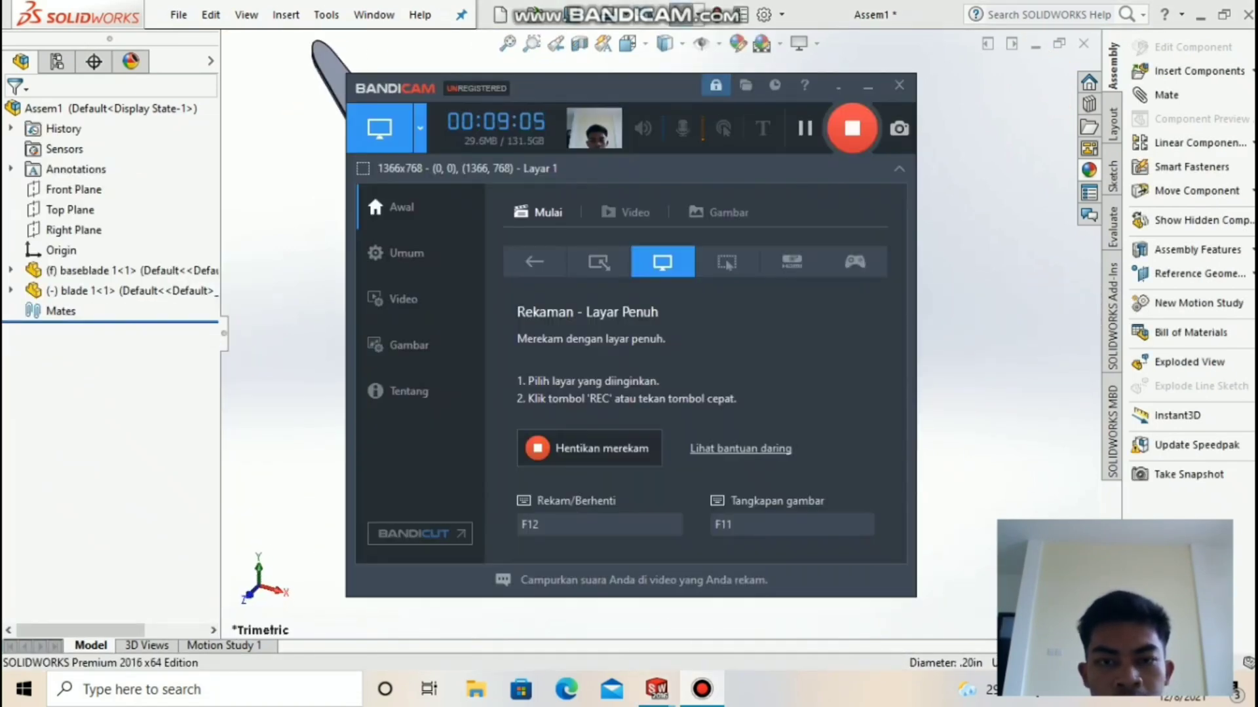
left_click(868, 85)
- Insert another "blade 1" component and place it below the existing blade
left_click(1198, 71)
left_click(78, 376)
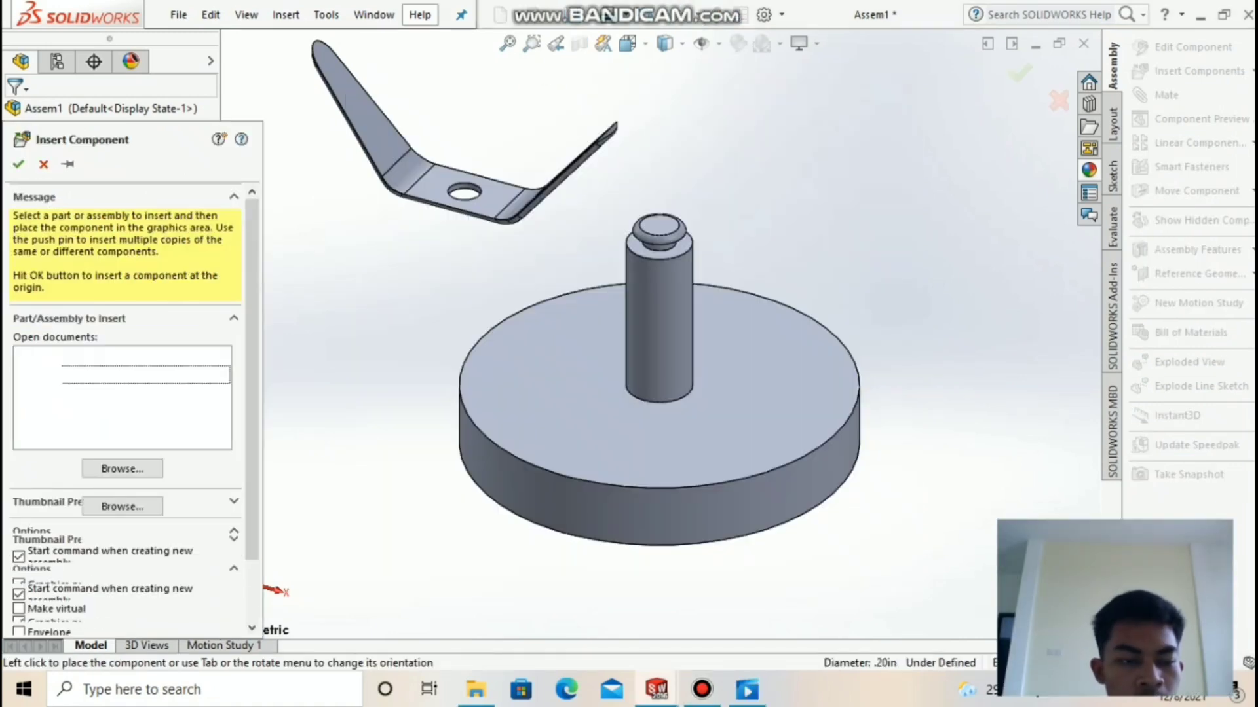
left_click(266, 264)
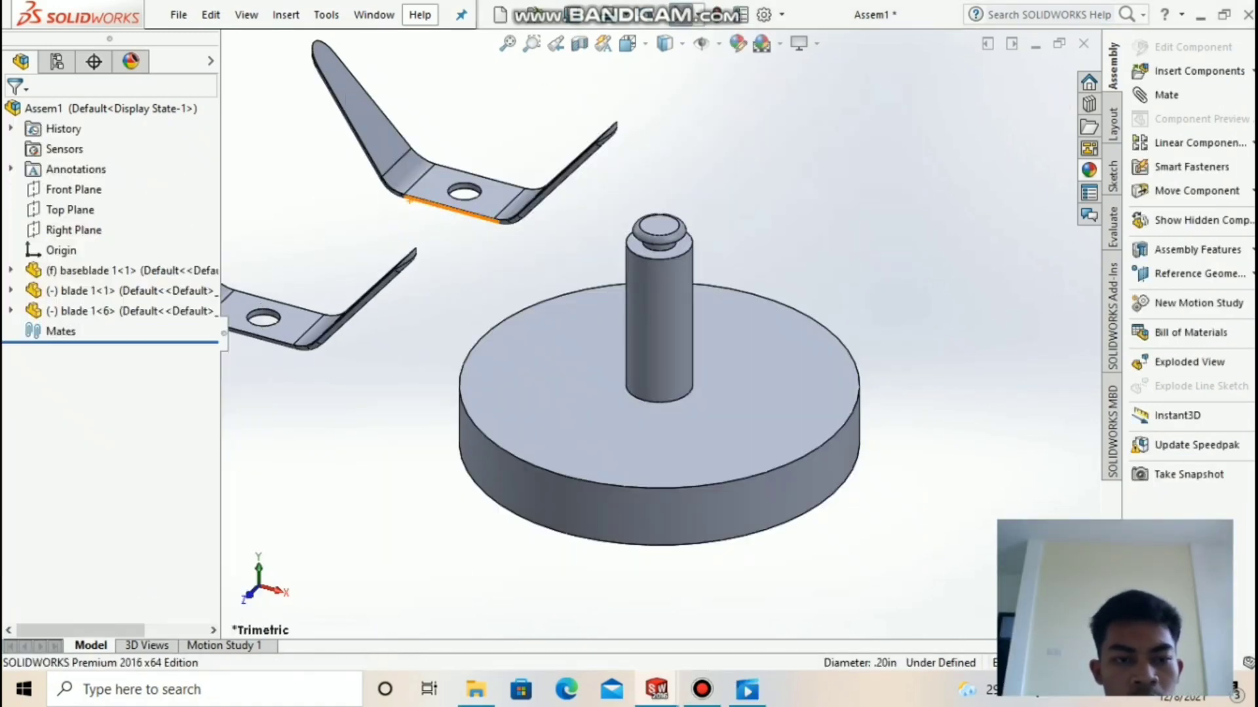
- Add a coincident mate between the flat centre faces of the first blade and the new blade, with the alignment flipped
left_click(507, 43)
left_click(1165, 95)
middle_click_drag(818, 367, 767, 203)
left_click(627, 386)
left_click(492, 372)
middle_click_drag(492, 372, 458, 393)
left_click(423, 404)
left_click(472, 405)
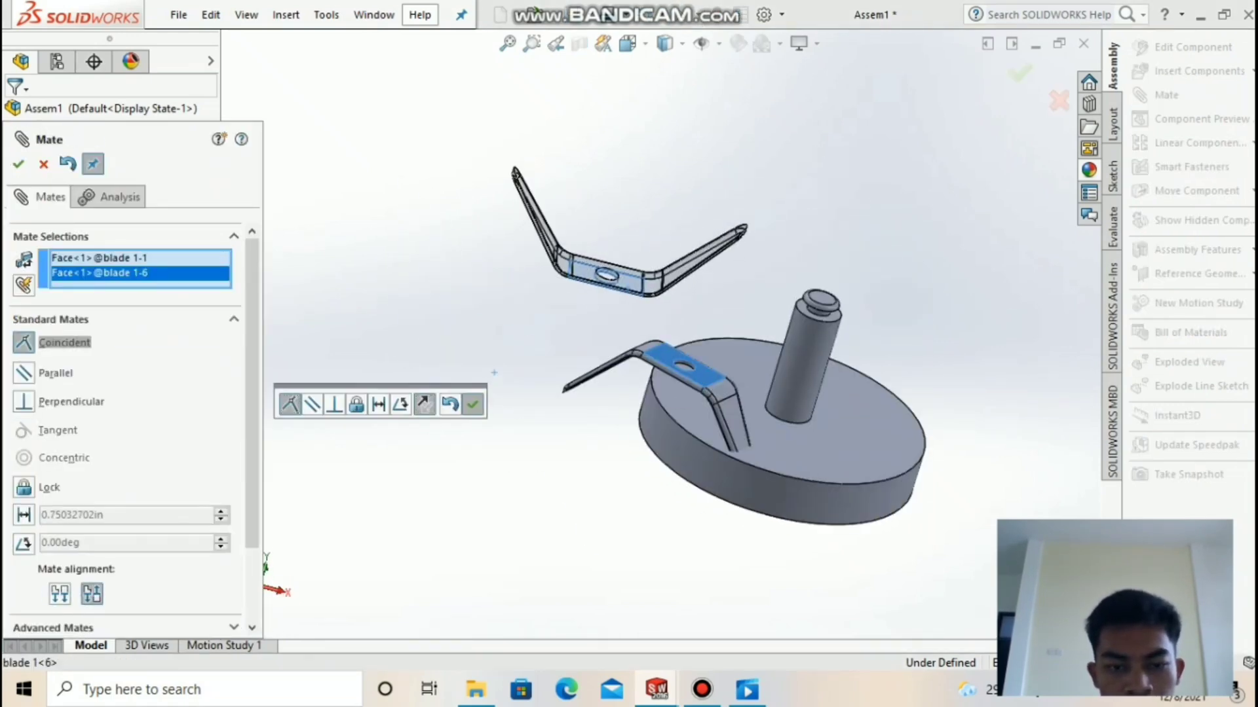
- Add a parallel mate between the new blade's long centre-section edge and the first blade's short cross edge
left_click(678, 371)
left_click(573, 265)
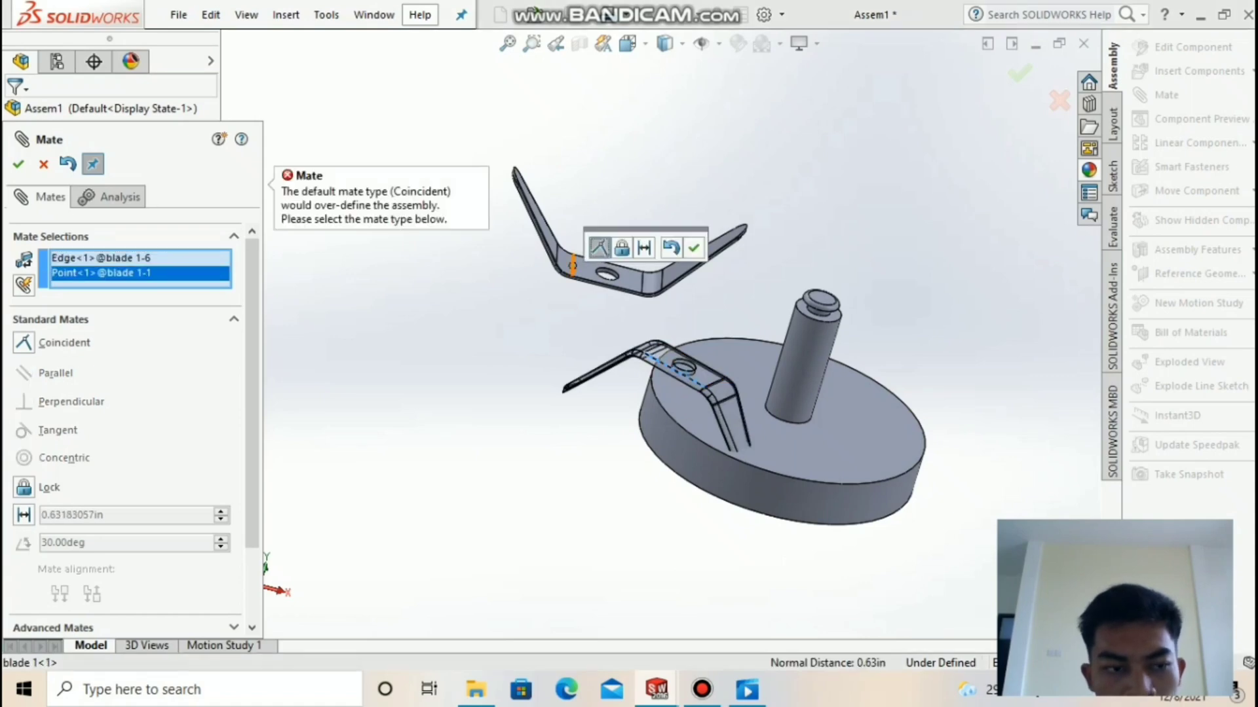
left_click(572, 265)
left_click(604, 286)
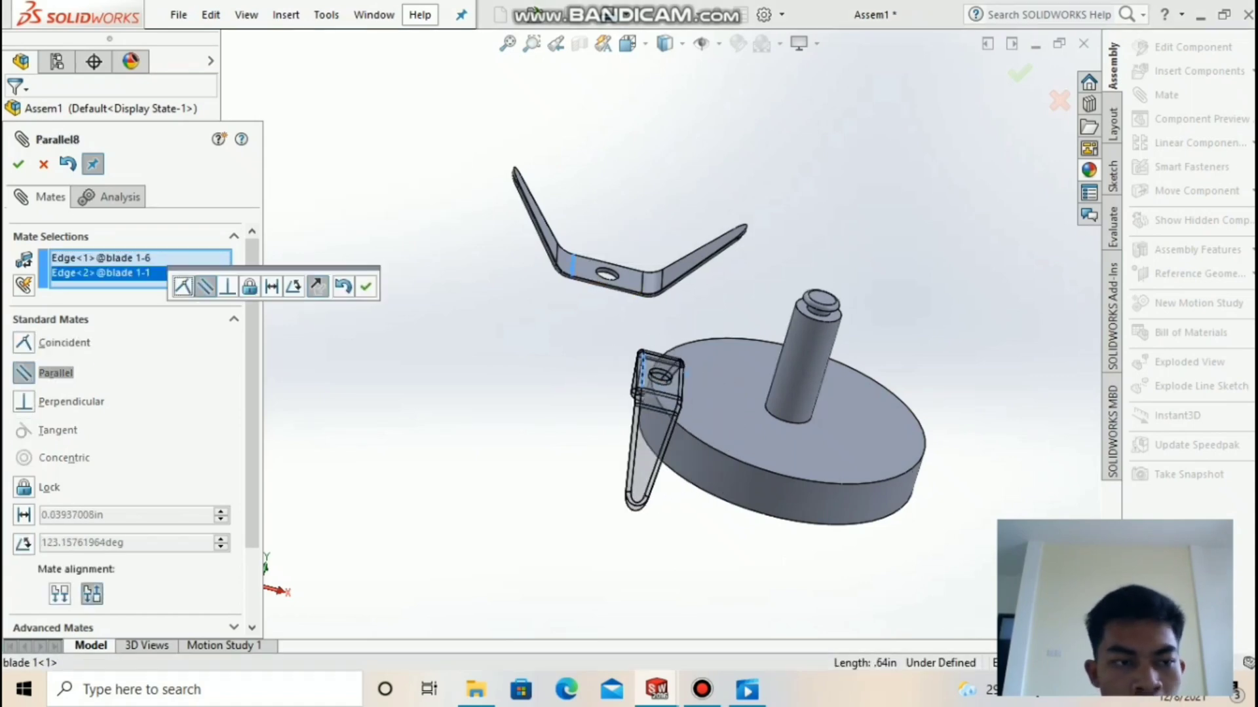
left_click(368, 285)
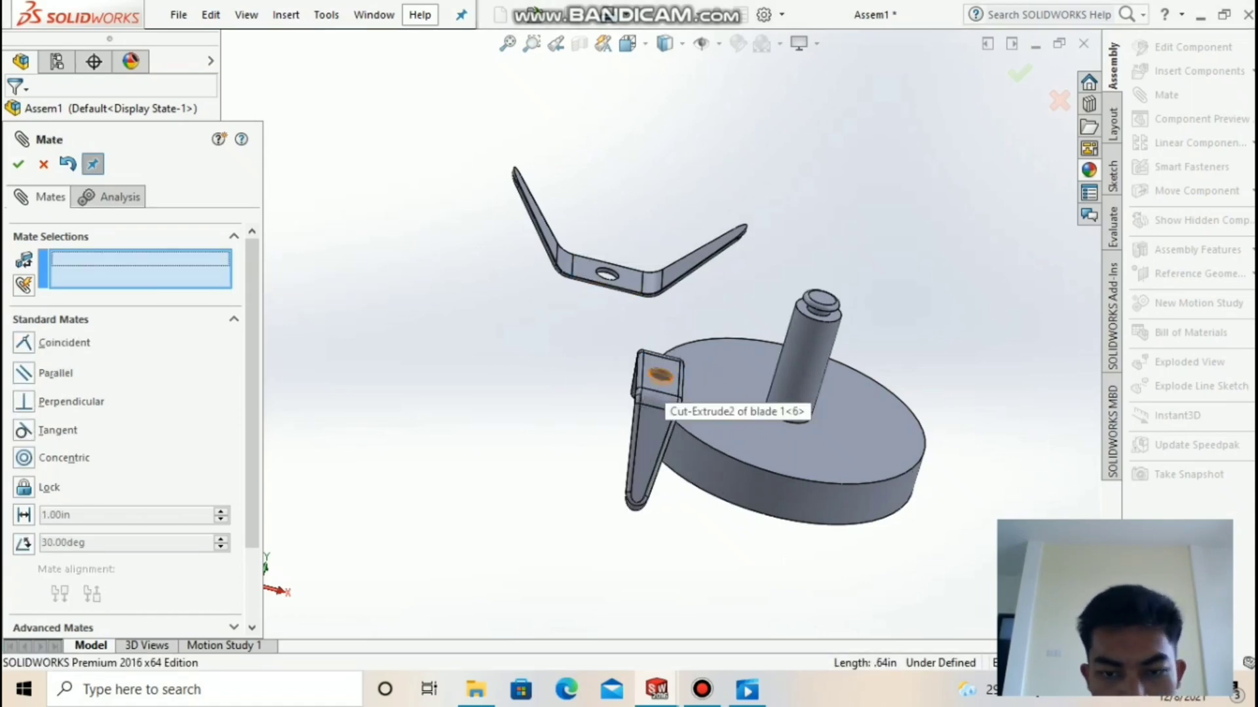
- Add a concentric mate between the cylindrical faces of the two blades' centre holes
left_click(658, 373)
left_click(603, 275)
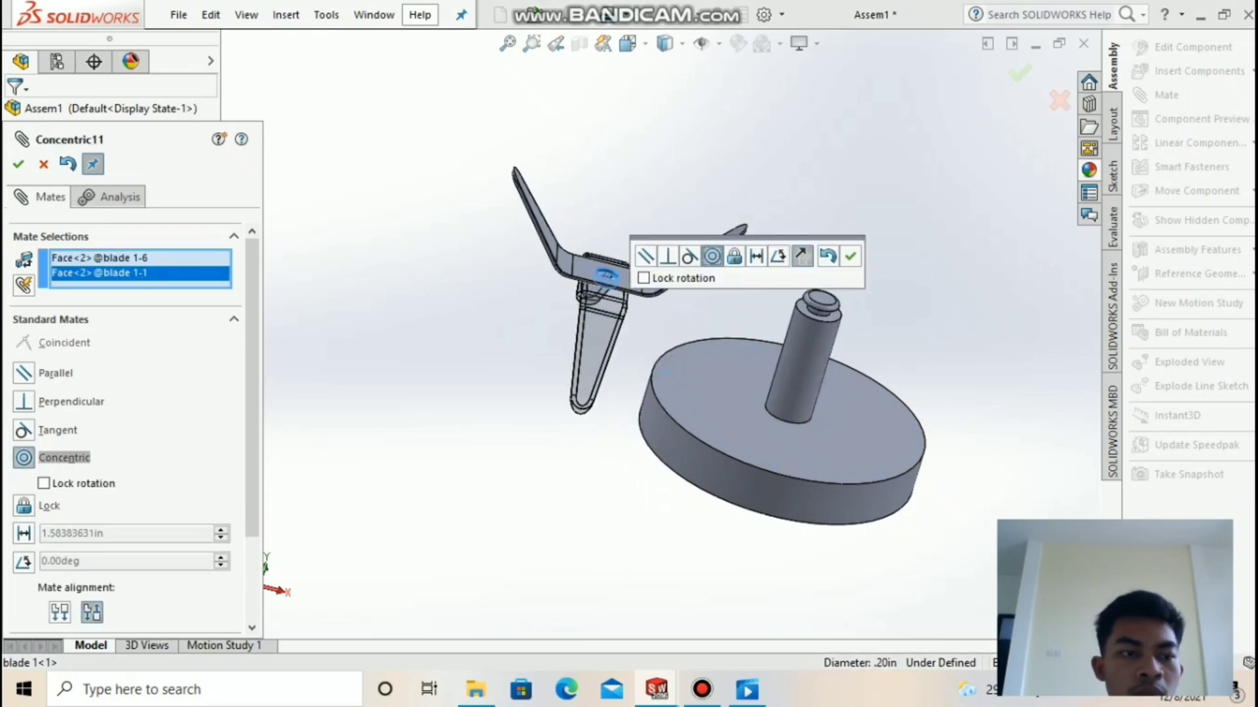
left_click(851, 255)
- Add a coincident mate between the first blade's flat centre face and the underside of the shaft's cap
left_click(531, 43)
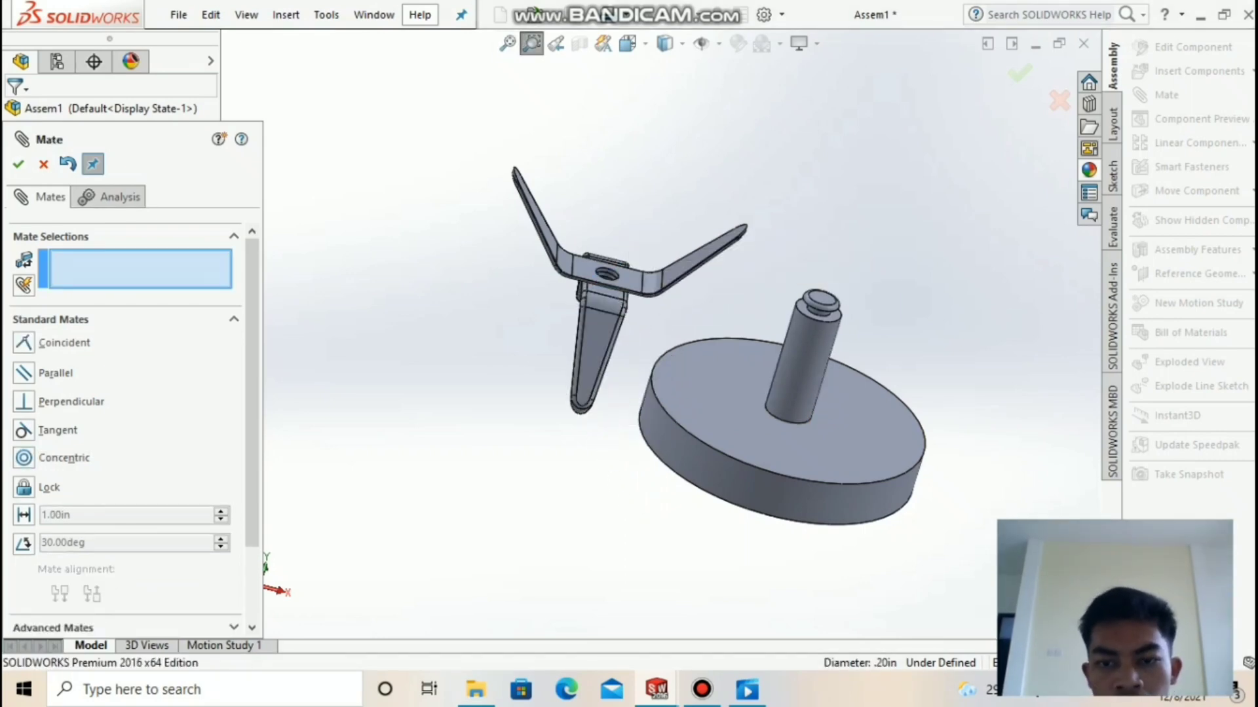
left_click_drag(779, 280, 937, 402)
middle_click_drag(589, 314, 616, 295)
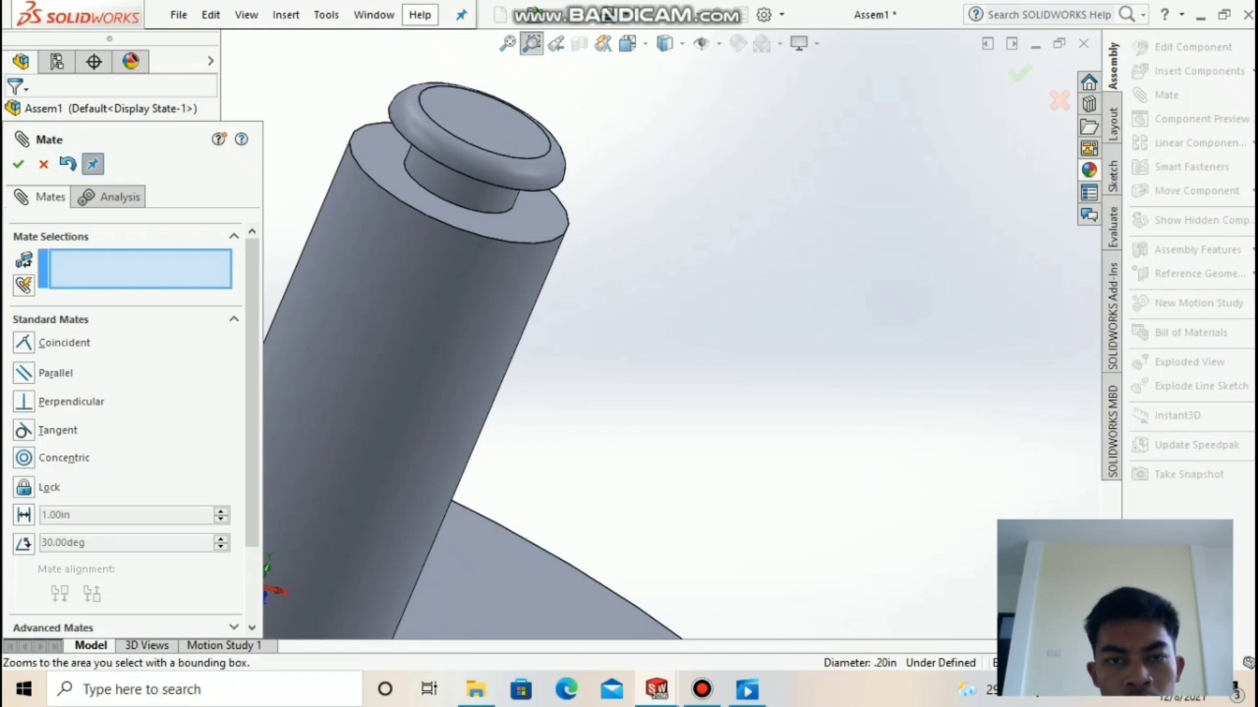
left_click(508, 44)
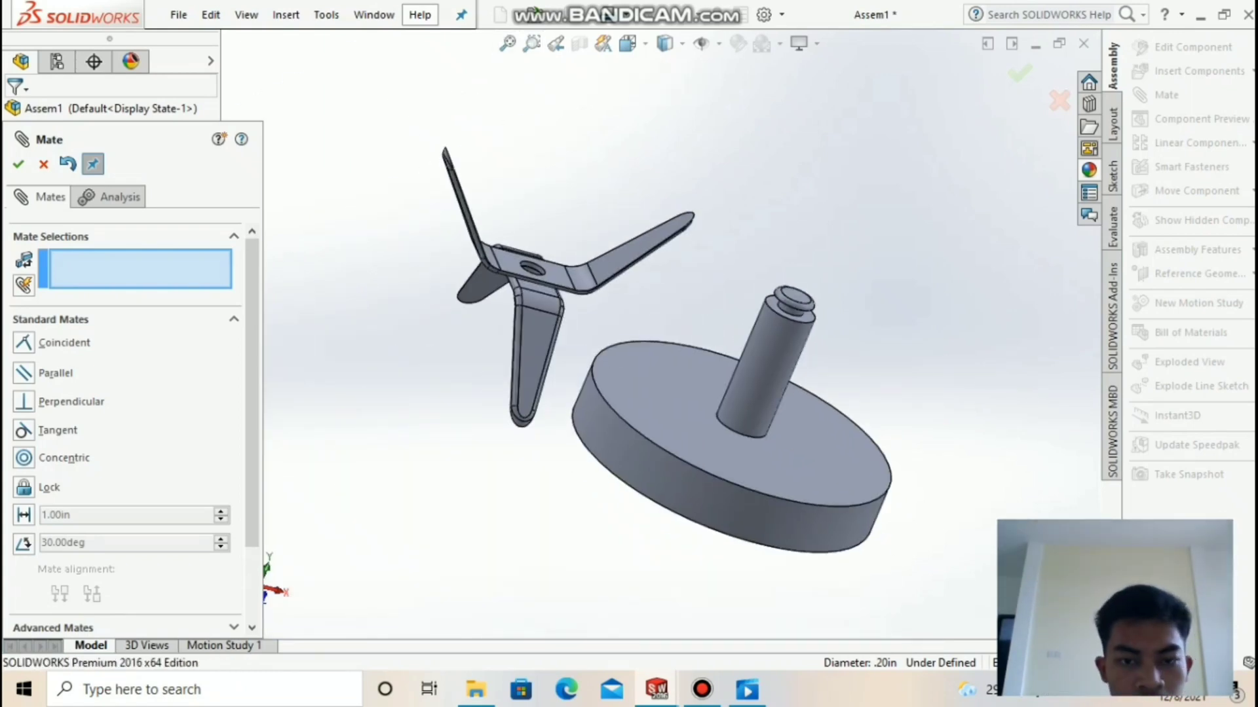
left_click(544, 280)
scroll(822, 331, "down", 5)
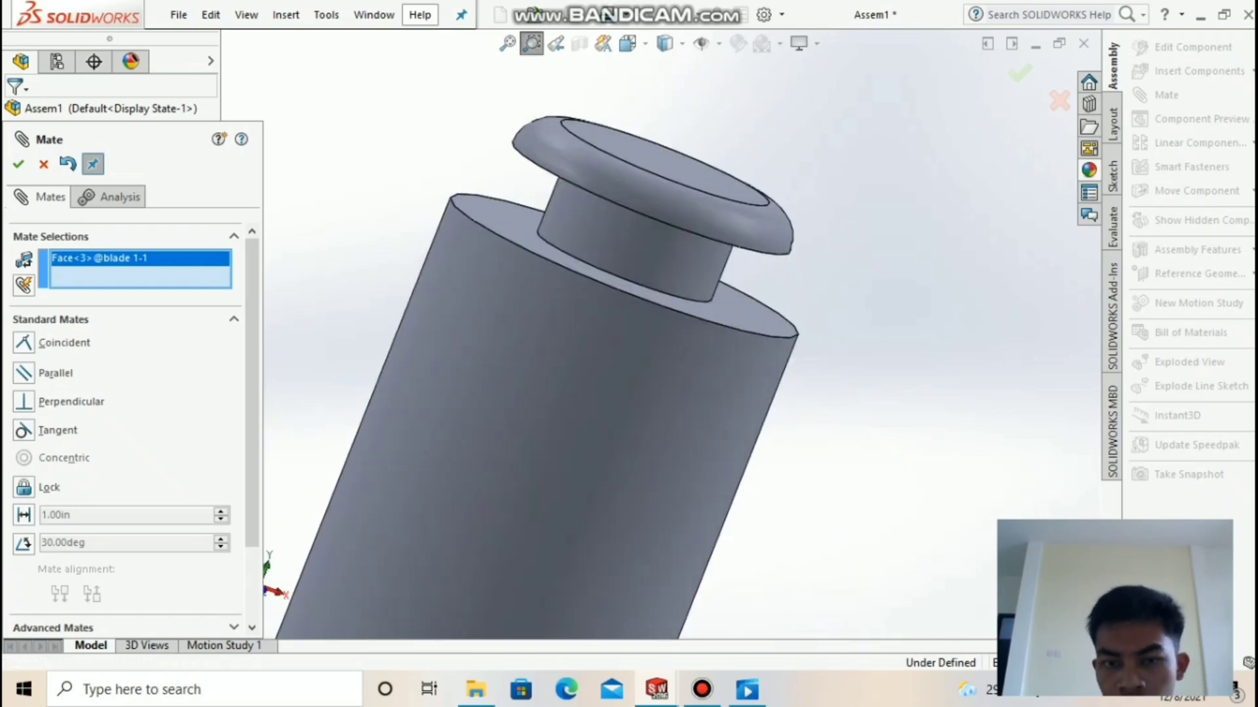
left_click(609, 101)
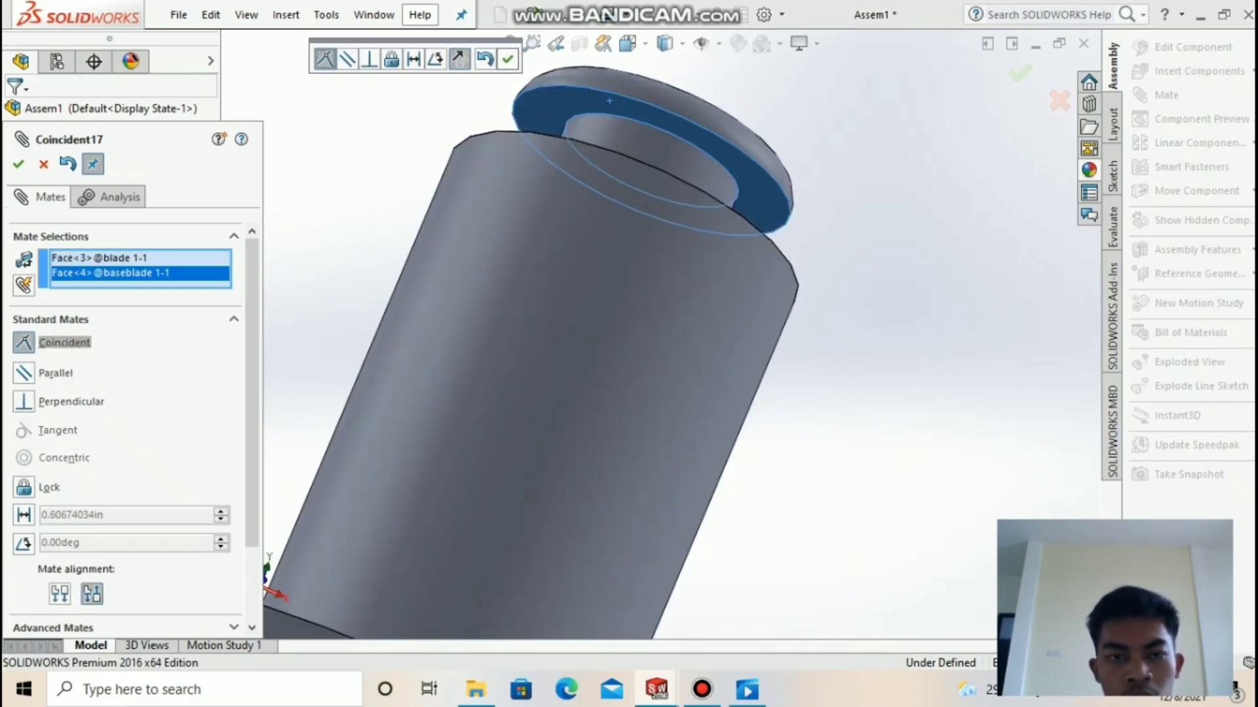
left_click(18, 165)
- Add a concentric mate between the shaft's narrow neck below the cap and the first blade's centre hole
left_click(508, 43)
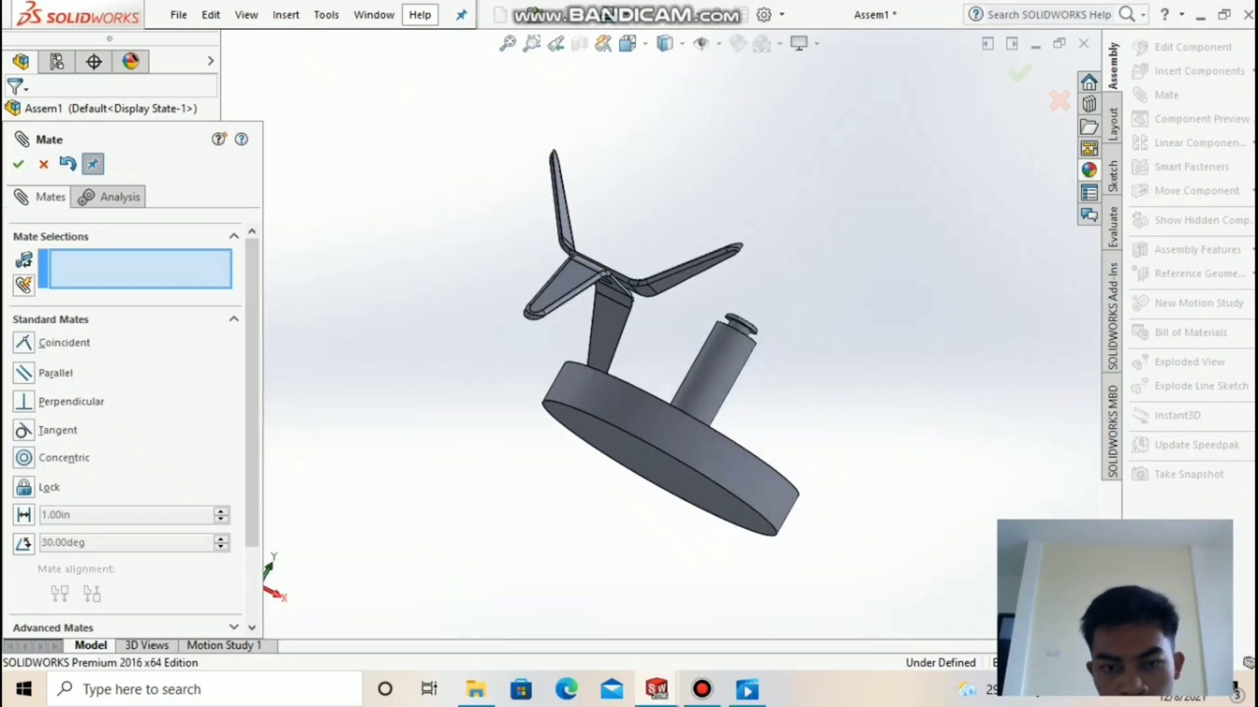
mouse_move(616, 314)
middle_mouse_down()
mouse_move(655, 387)
mouse_move(612, 383)
mouse_move(616, 334)
middle_mouse_up()
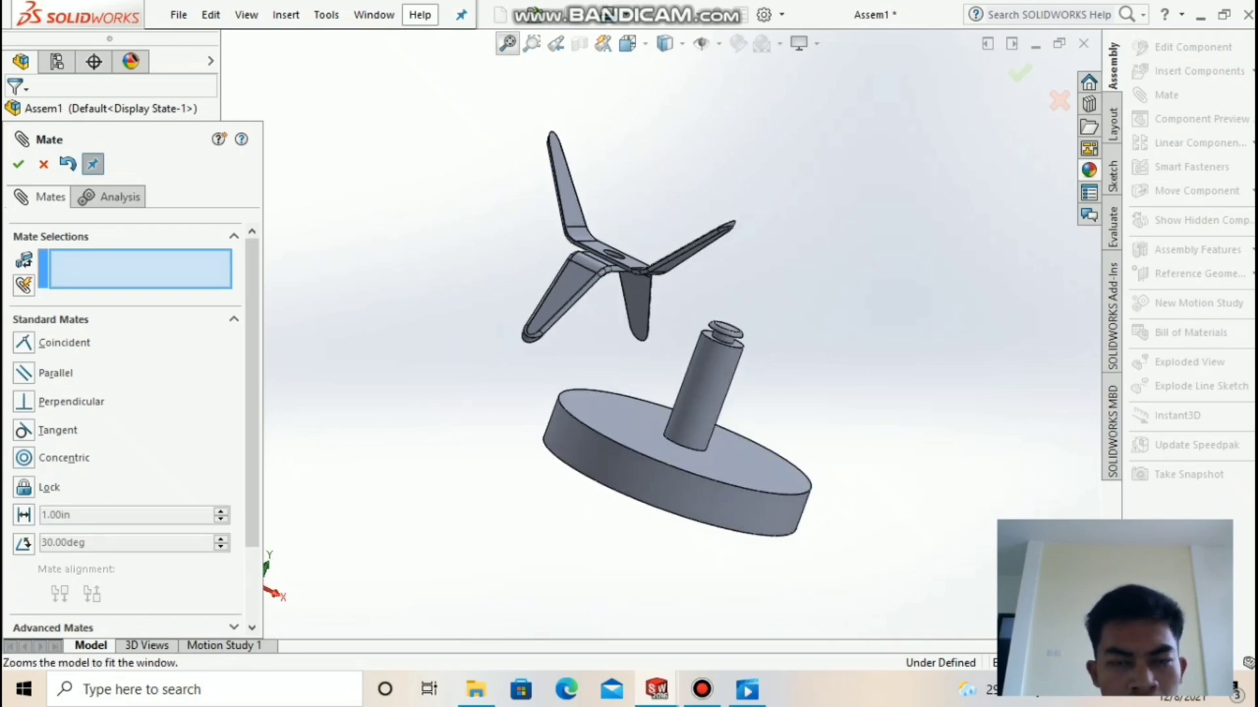
scroll(694, 318, "down", 5)
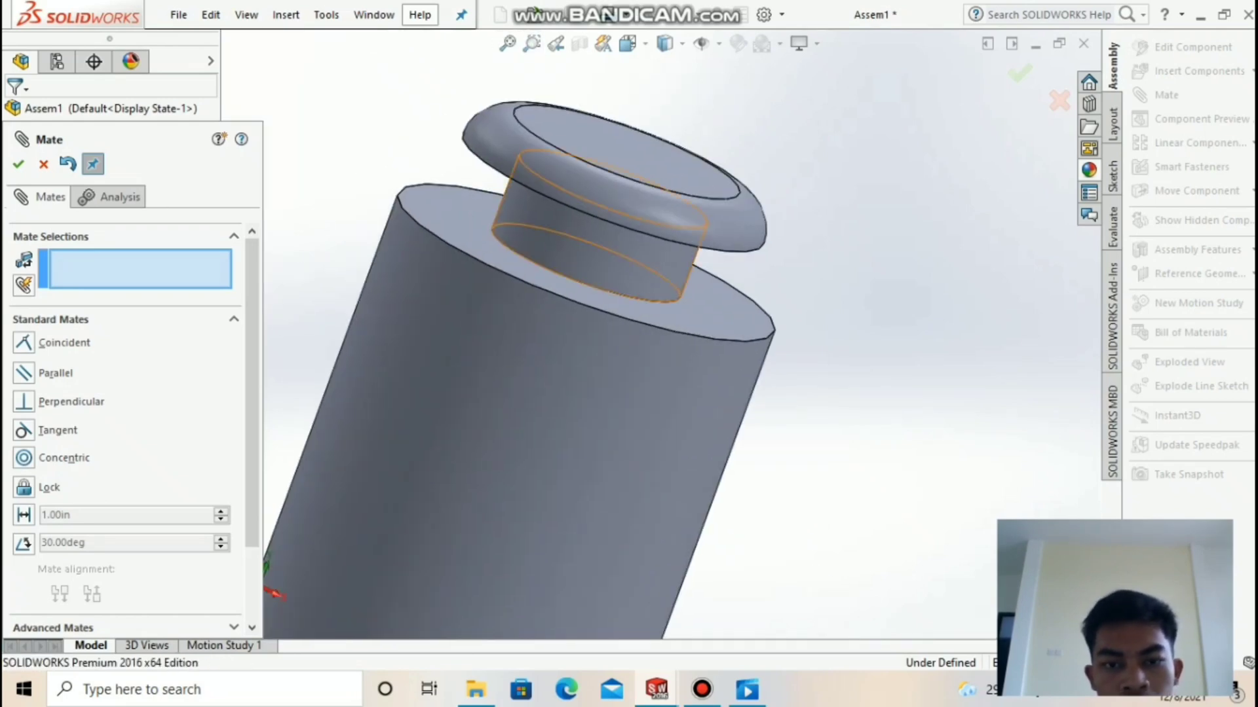
left_click(589, 262)
left_click(532, 43)
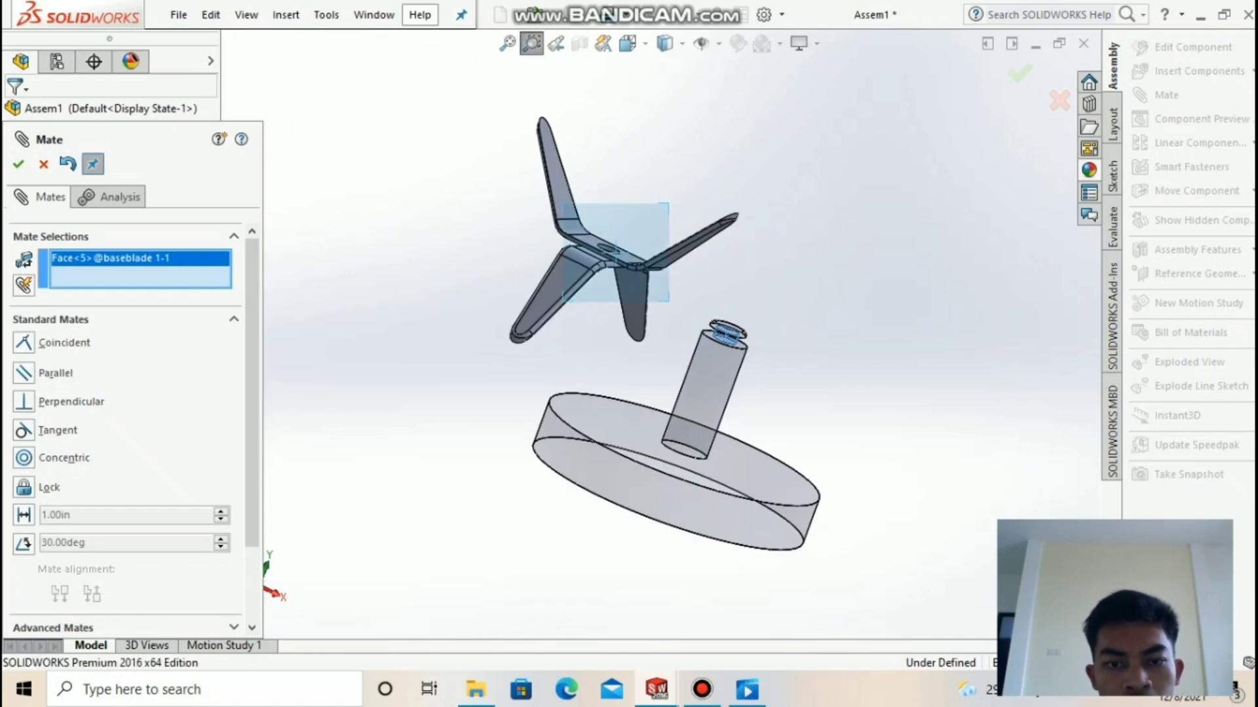
left_click_drag(668, 301, 668, 301)
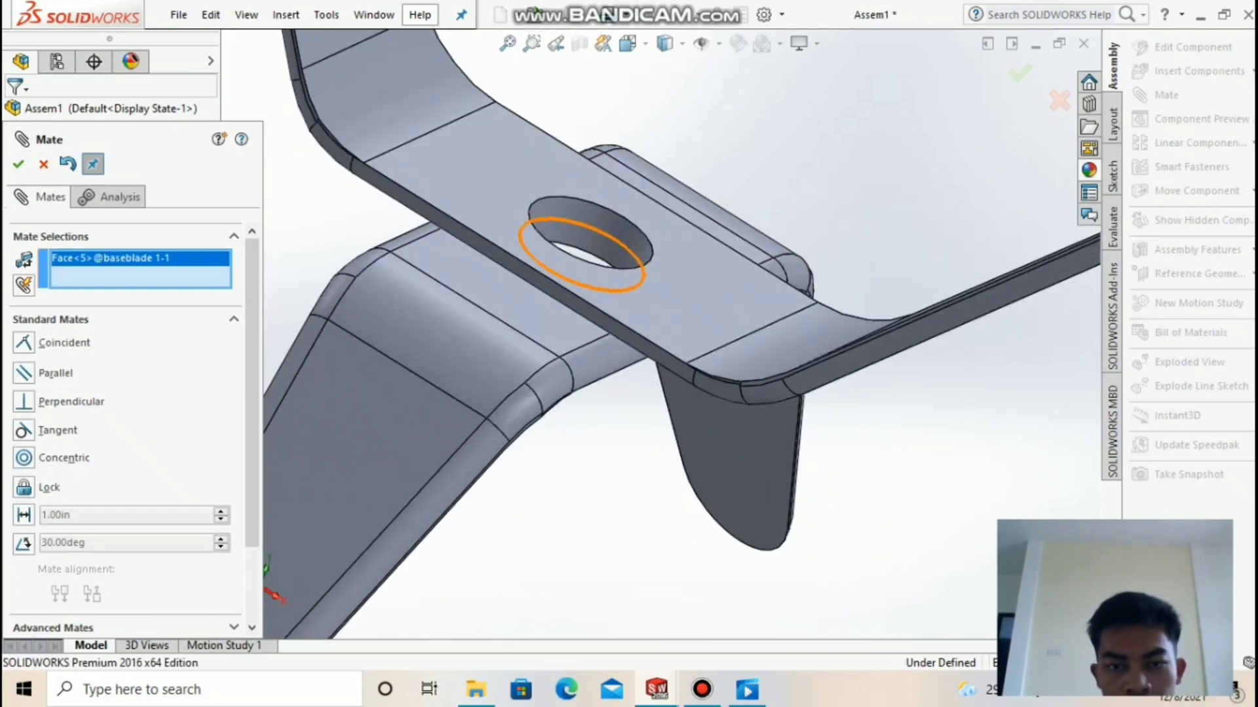
left_click(619, 265)
left_click(507, 43)
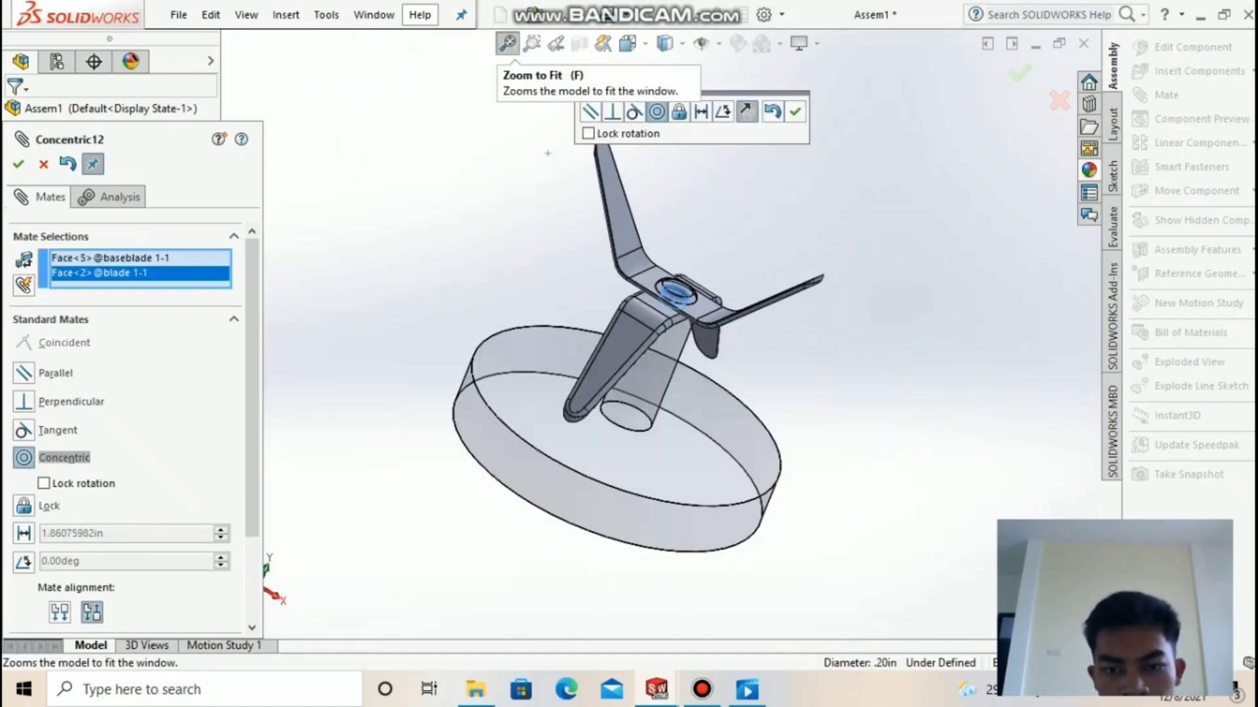
left_click(18, 164)
key("Left")
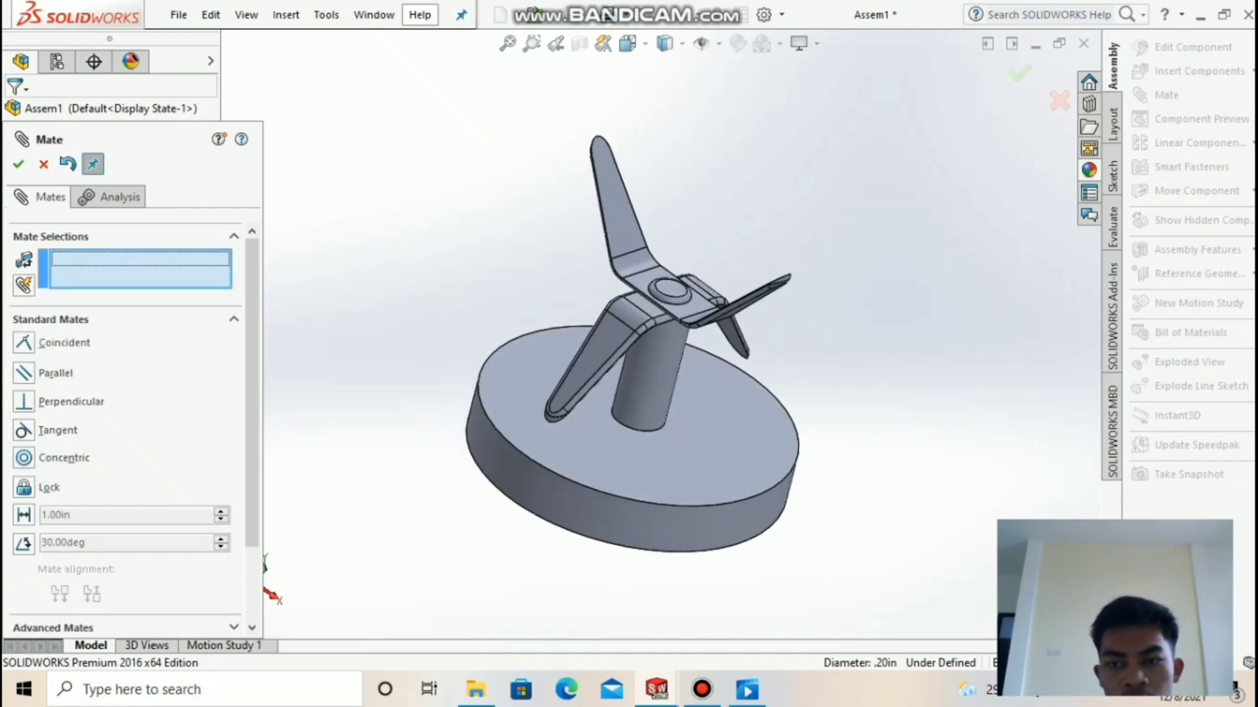
- Browse the Metal appearances, try to apply an appearance to the base's top face, and leave the Mate command
left_click(1088, 170)
double_click(887, 95)
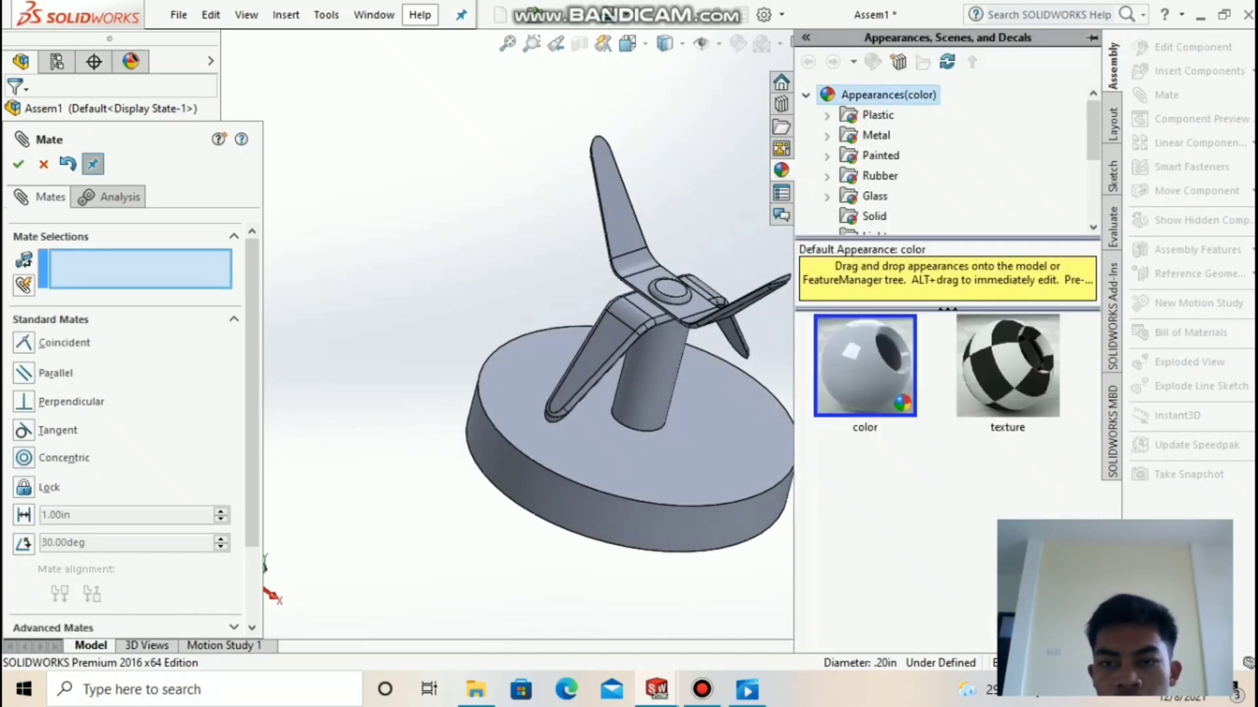
mouse_move(1092, 139)
left_mouse_down()
mouse_move(1092, 150)
mouse_move(1093, 137)
left_mouse_up()
left_click(827, 136)
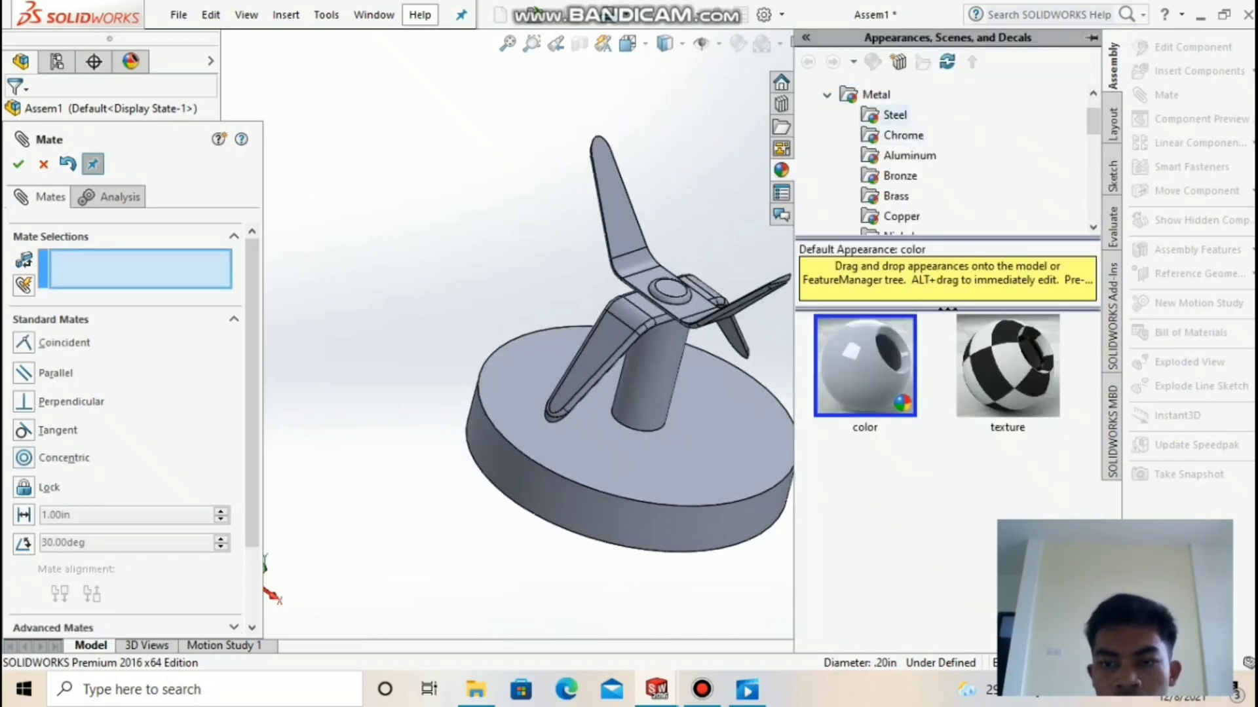
left_click_drag(865, 366, 697, 394)
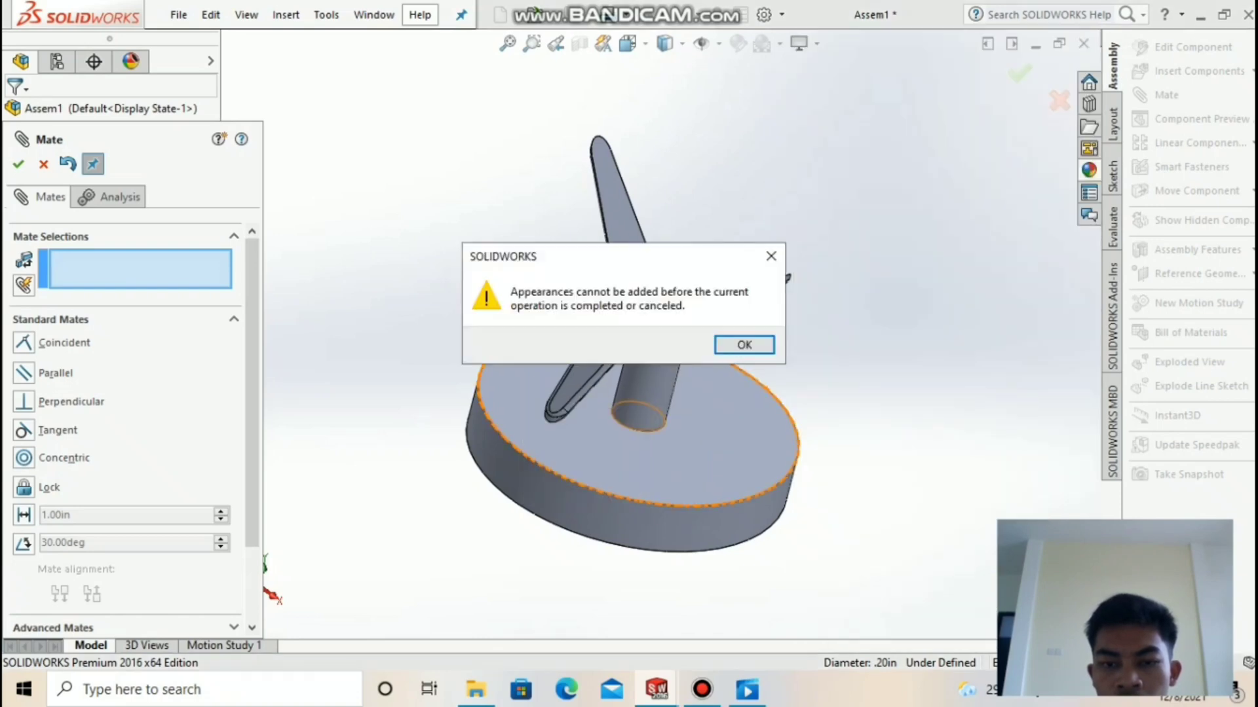
key("Return")
key("Escape")
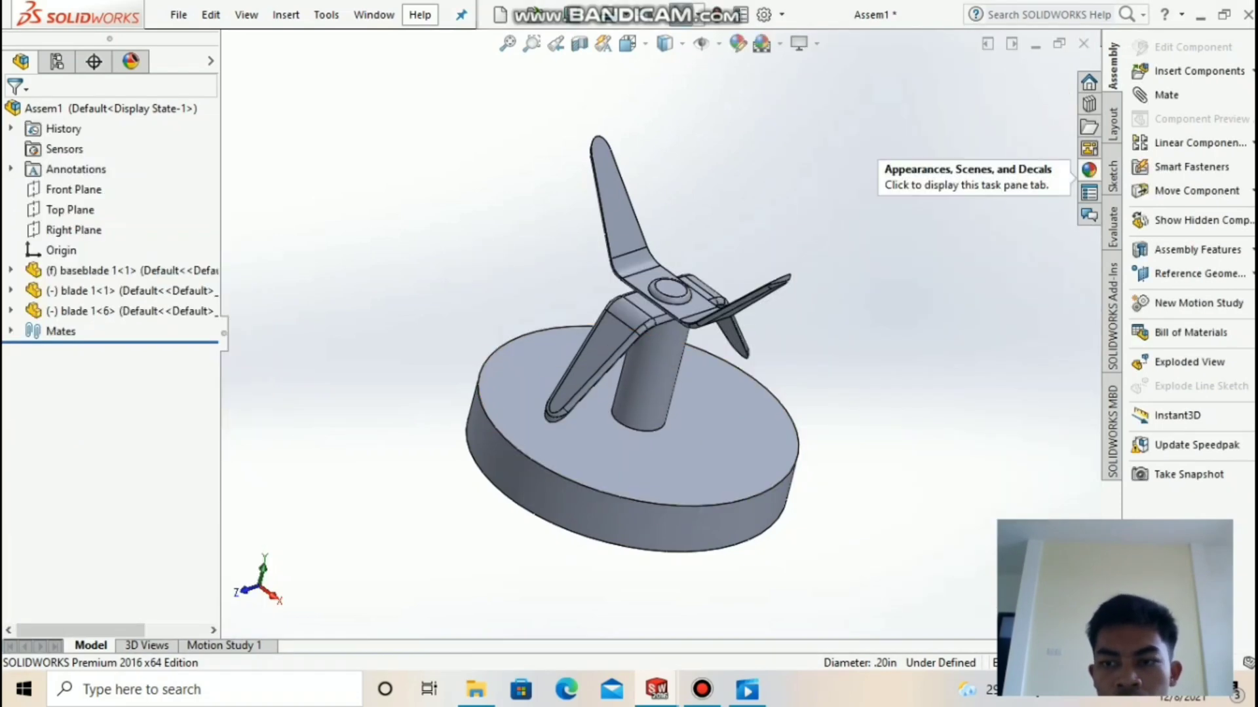
- Try to change the appearance of the shaft's cylindrical face
left_click(1089, 169)
left_click_drag(858, 367, 655, 423)
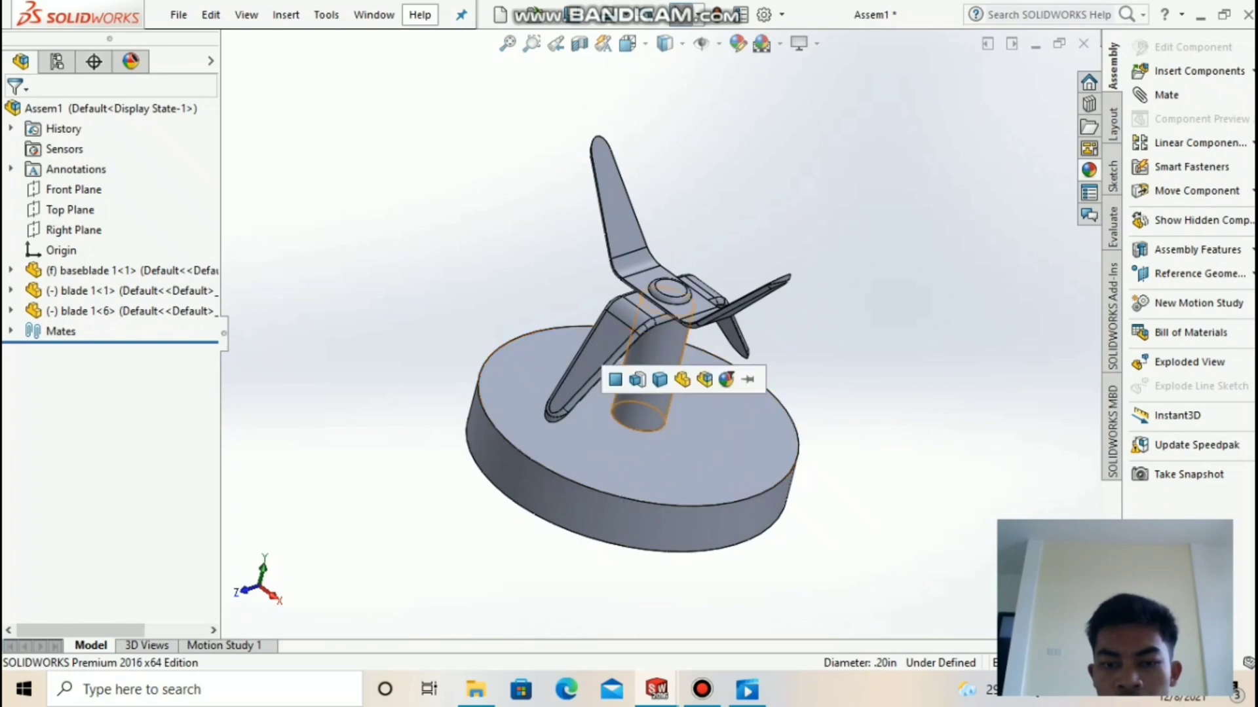
left_click(727, 379)
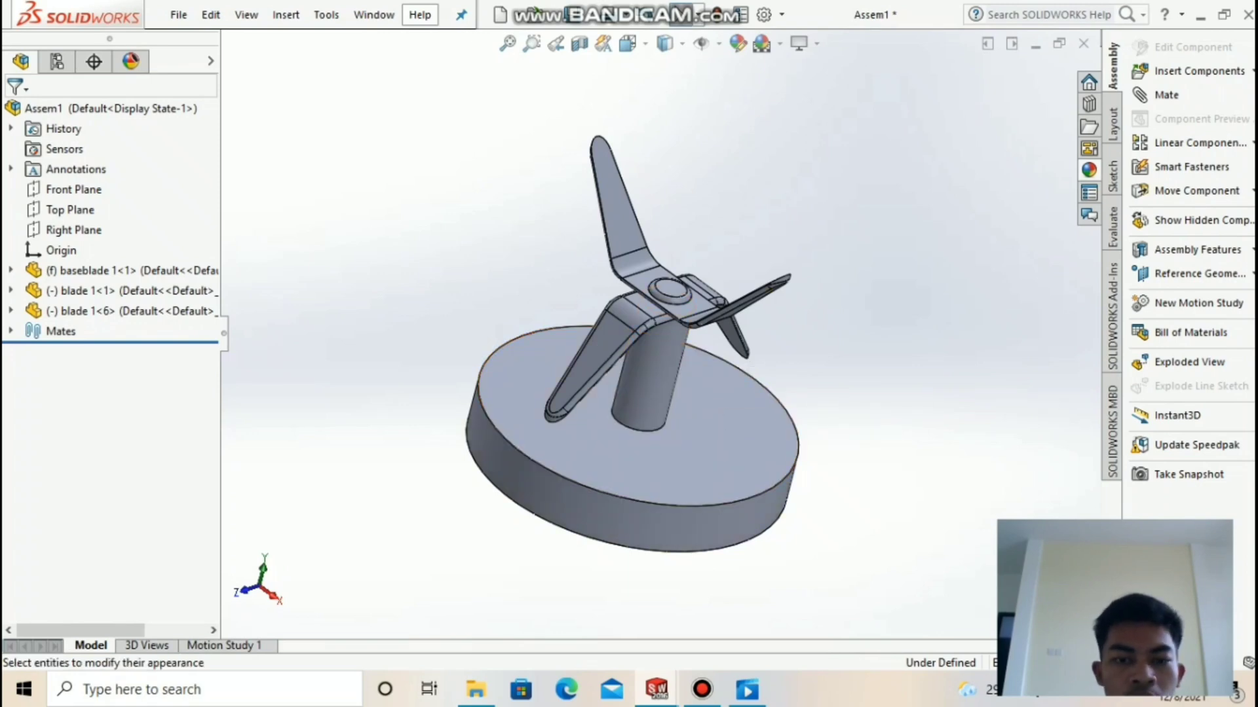
middle_click_drag(642, 393, 688, 407)
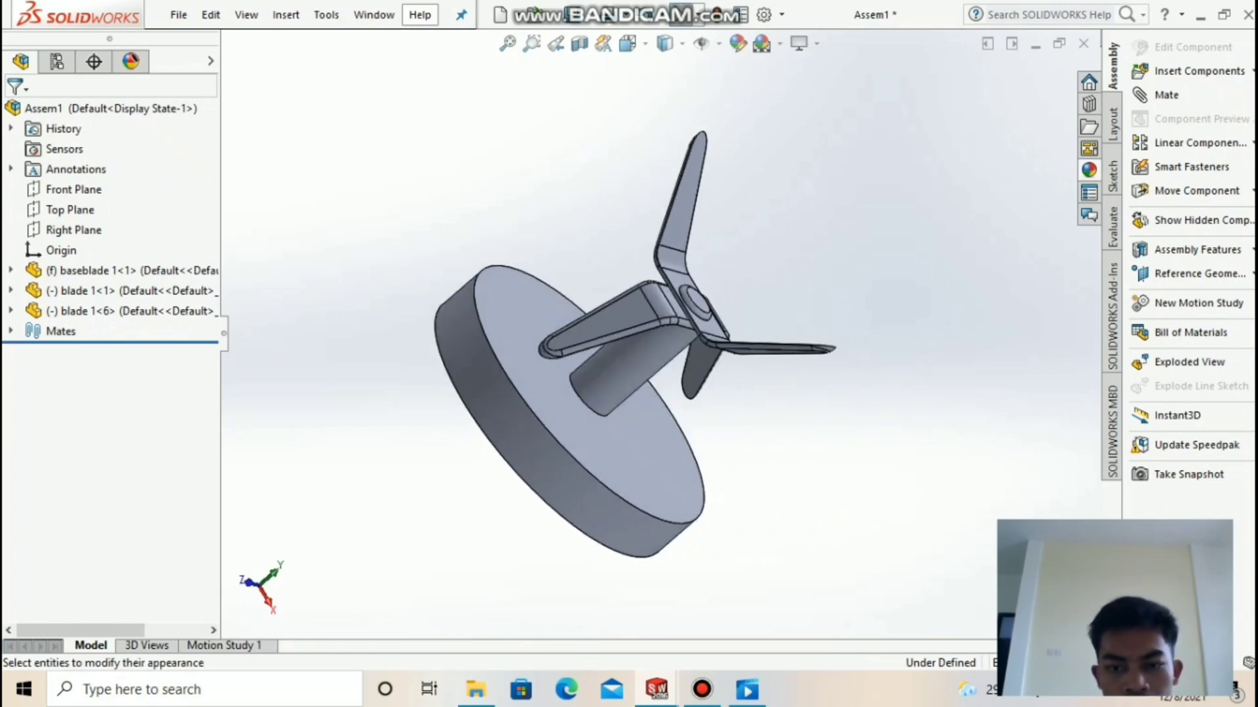
key("space")
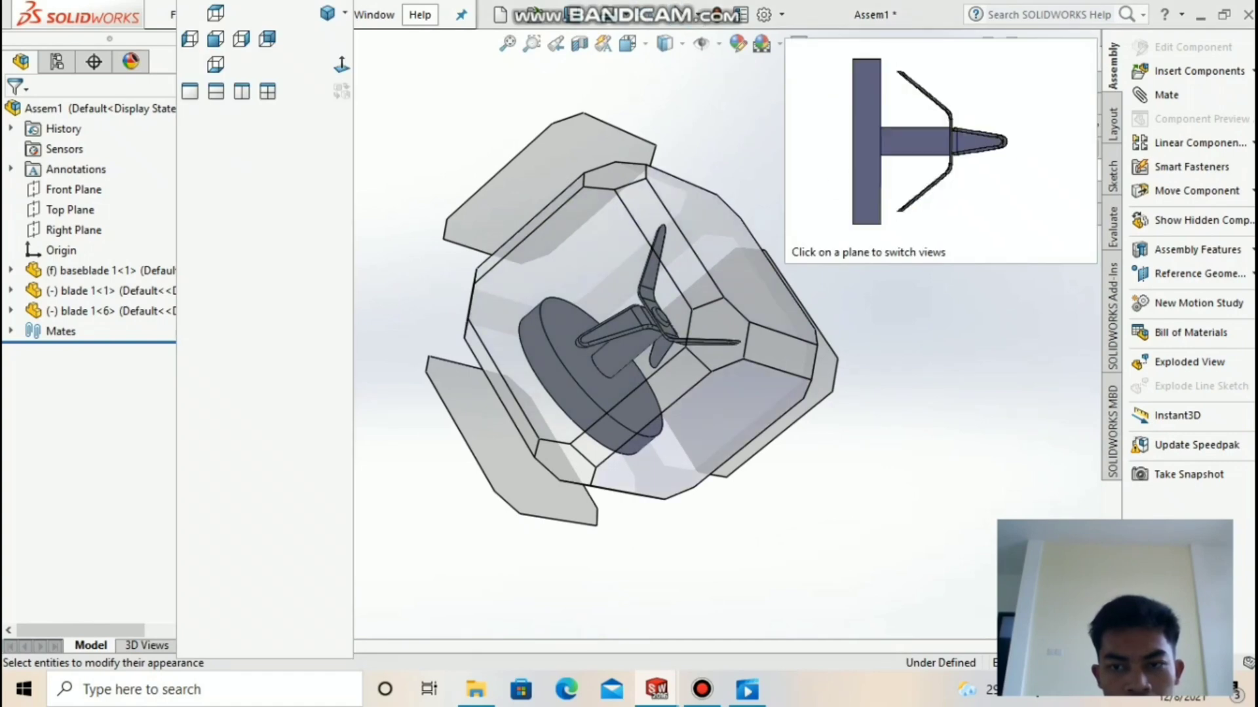
key("Escape")
middle_click_drag(645, 401, 575, 416)
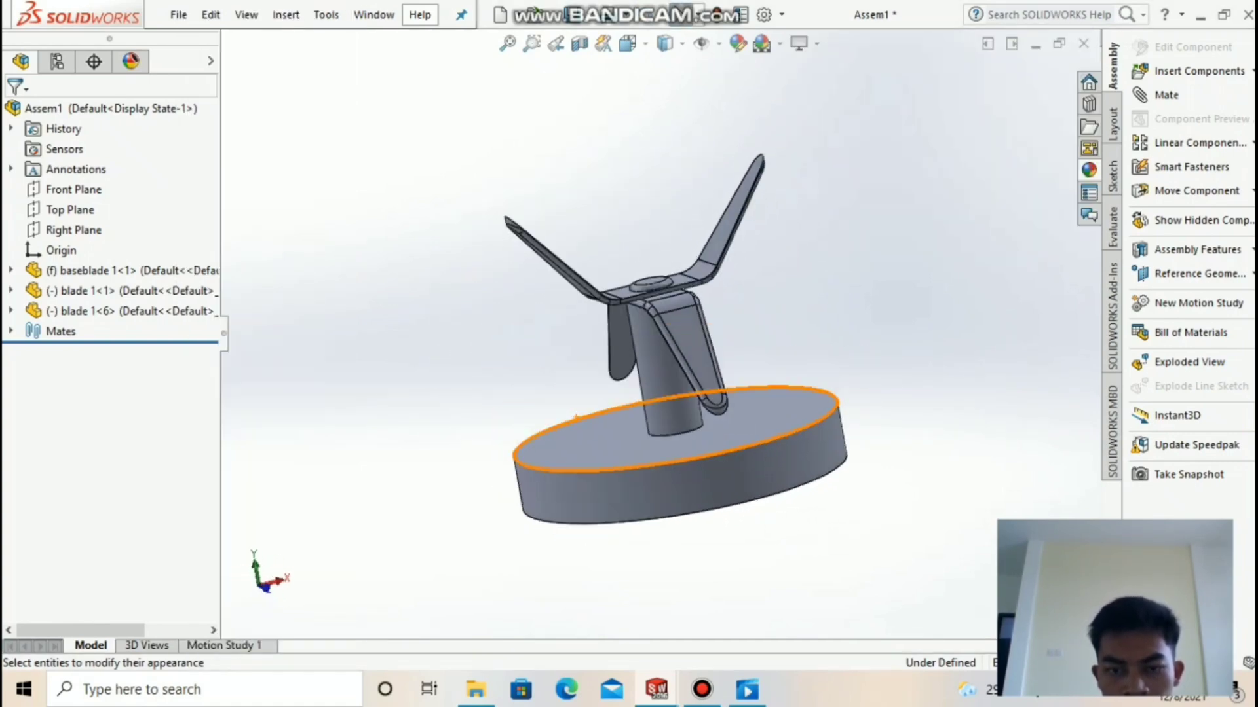
key("Down")
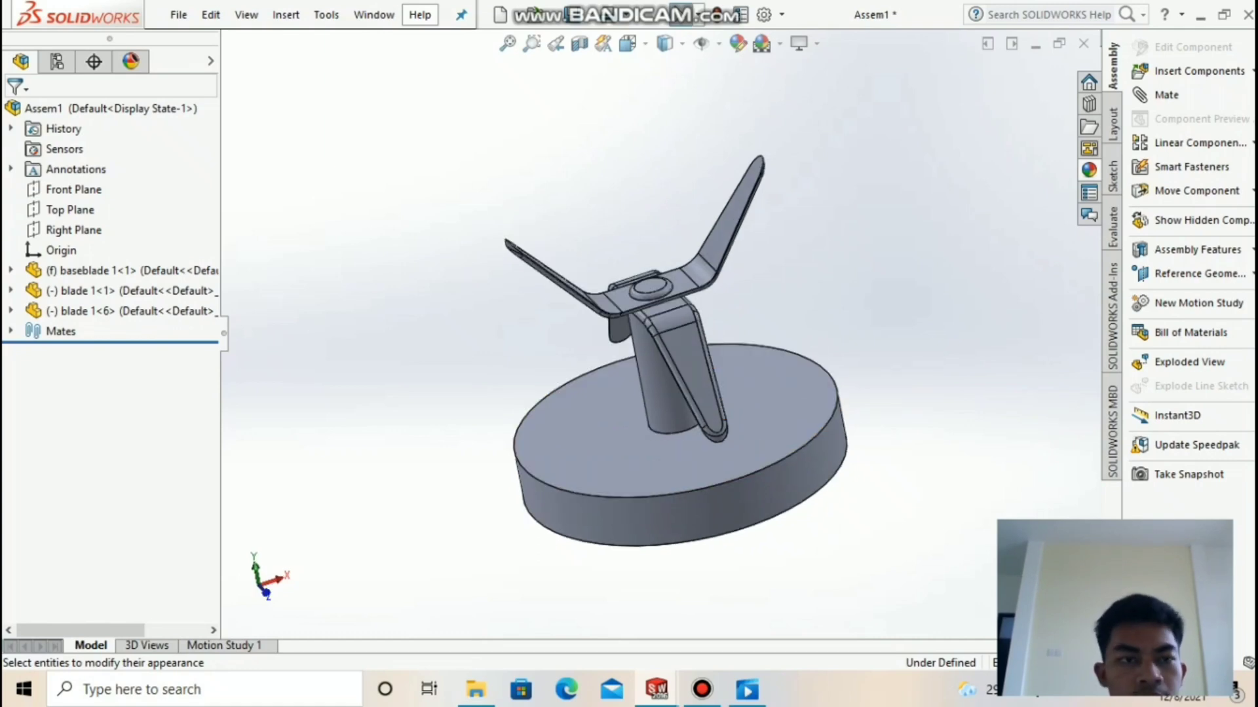
- Save the blade assembly in the Downloads folder under the file name "assm"
left_click(178, 15)
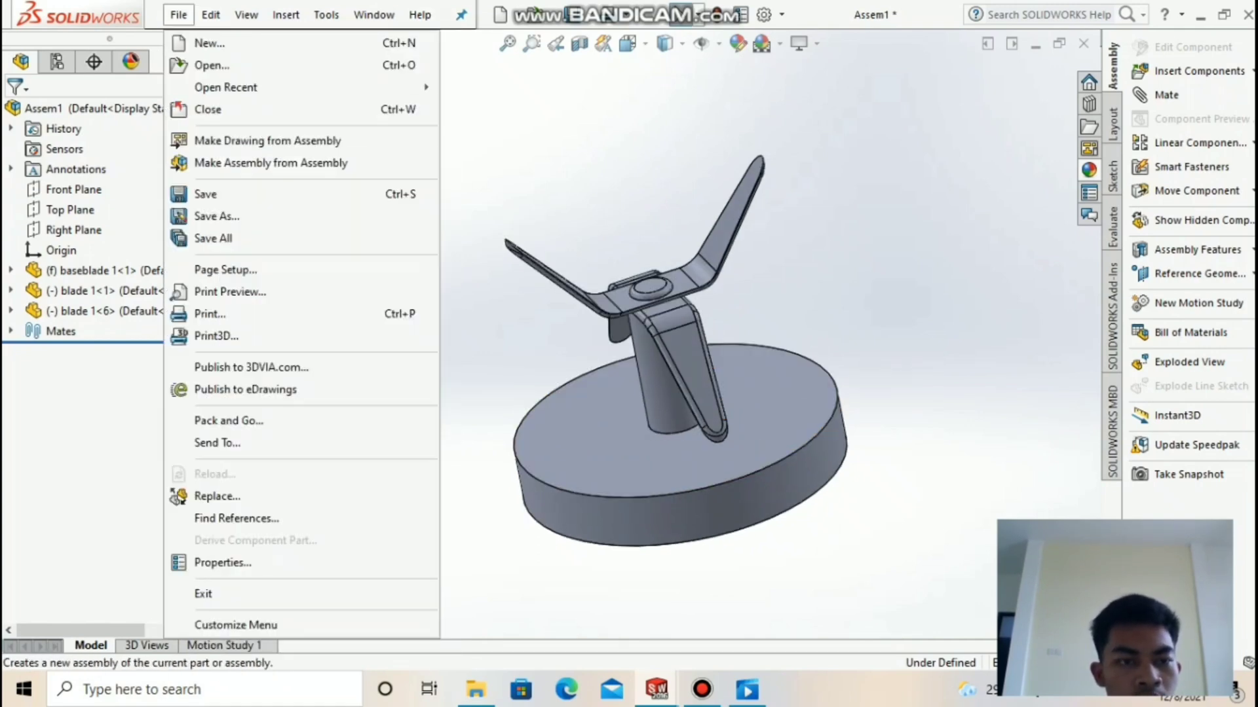
left_click(207, 195)
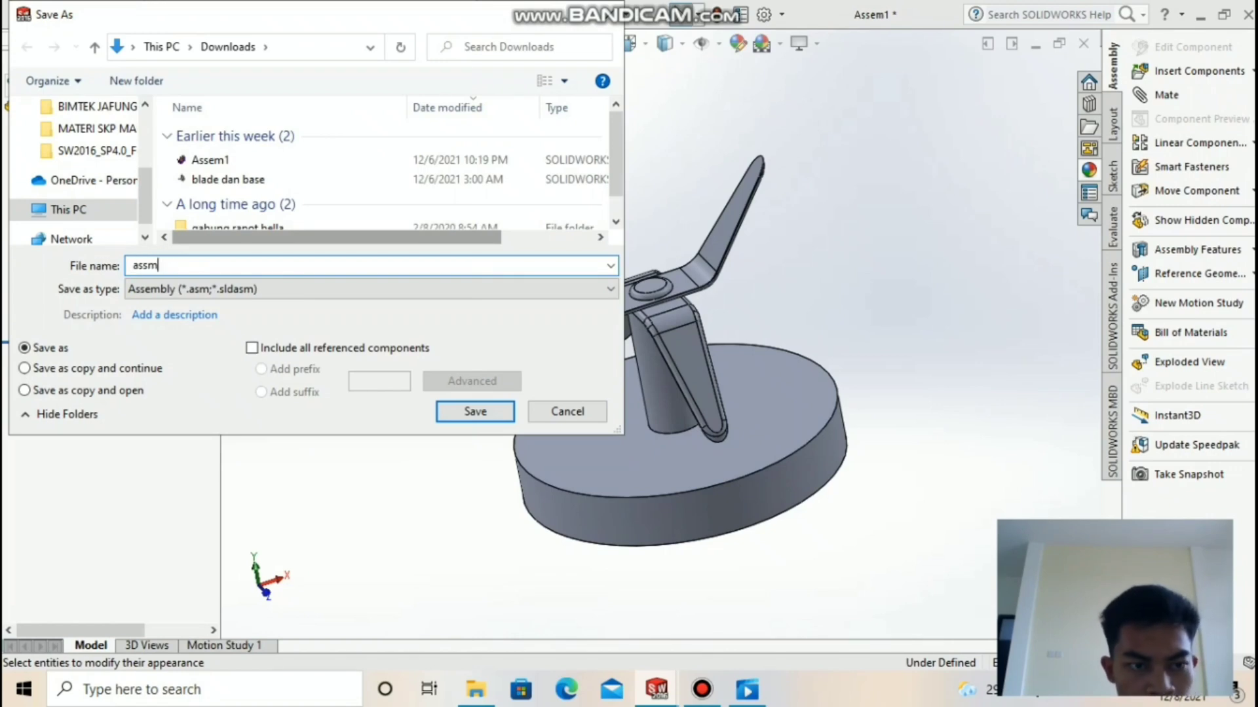
key("Return")
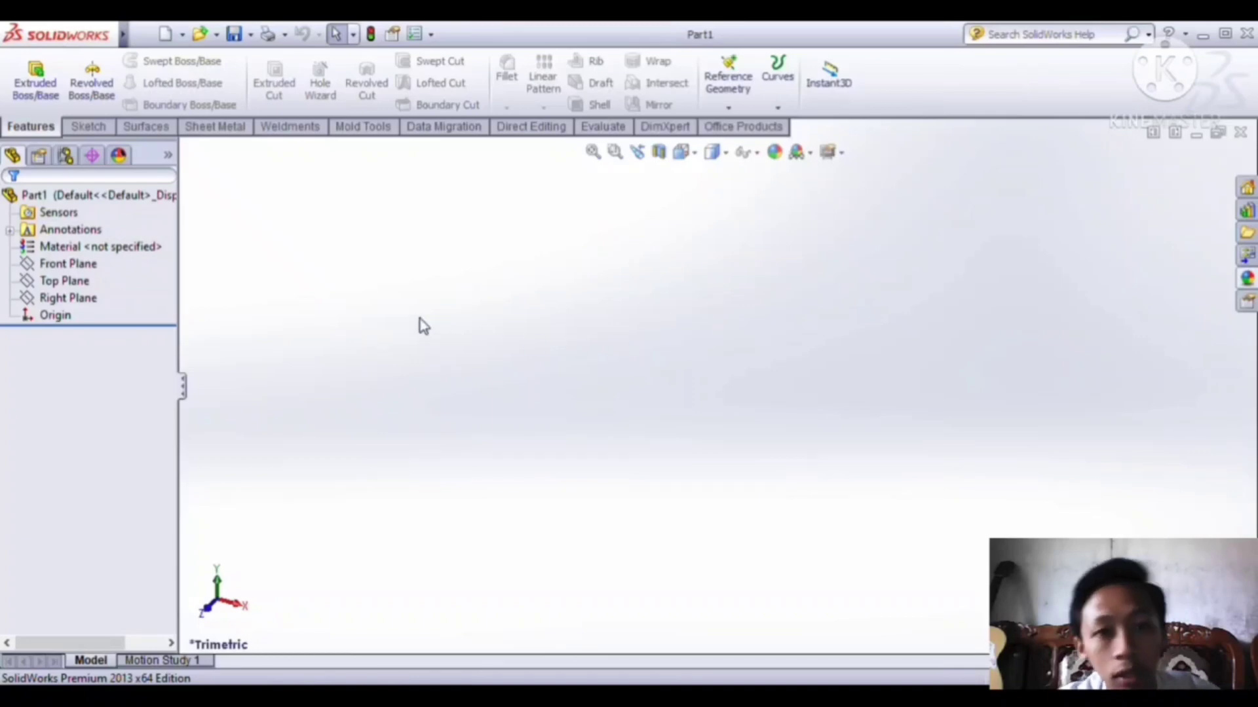
- Start a sketch on the Front Plane of the new part and draw a 220 mm vertical centerline up from the origin
left_click(71, 264)
left_click(97, 247)
left_click(150, 61)
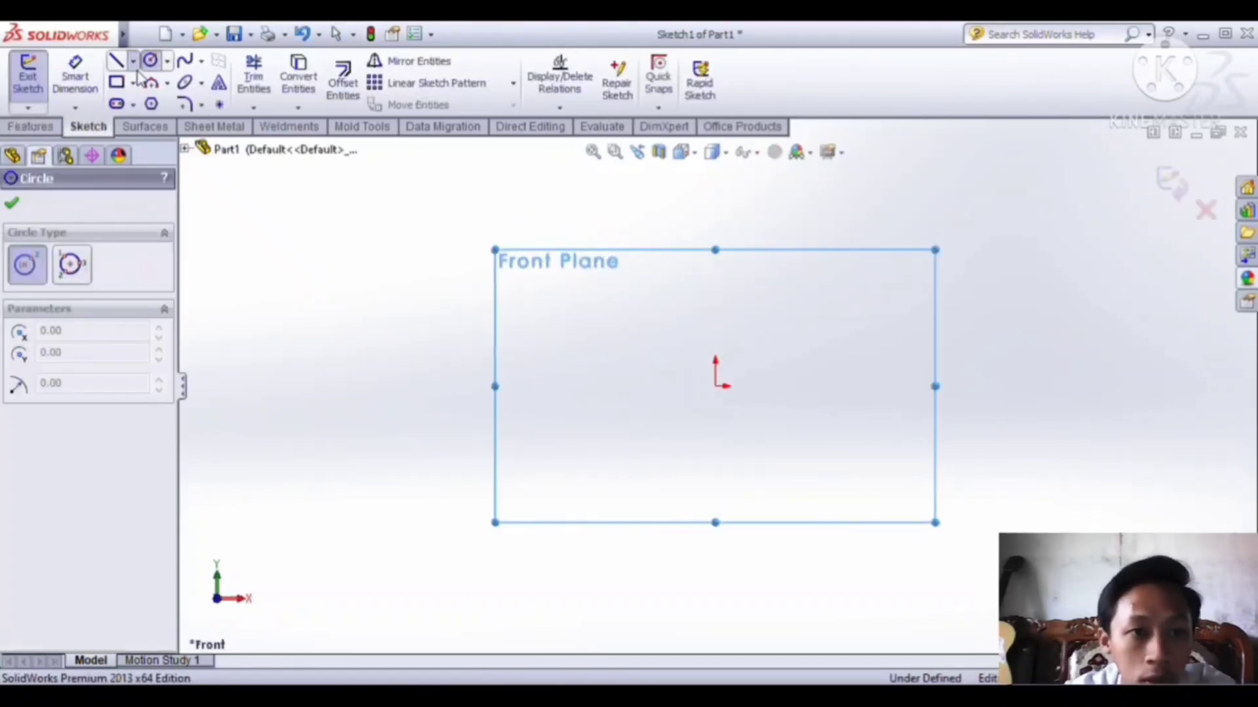
left_click(133, 61)
left_click(150, 98)
left_click(714, 386)
type("220")
key("Return")
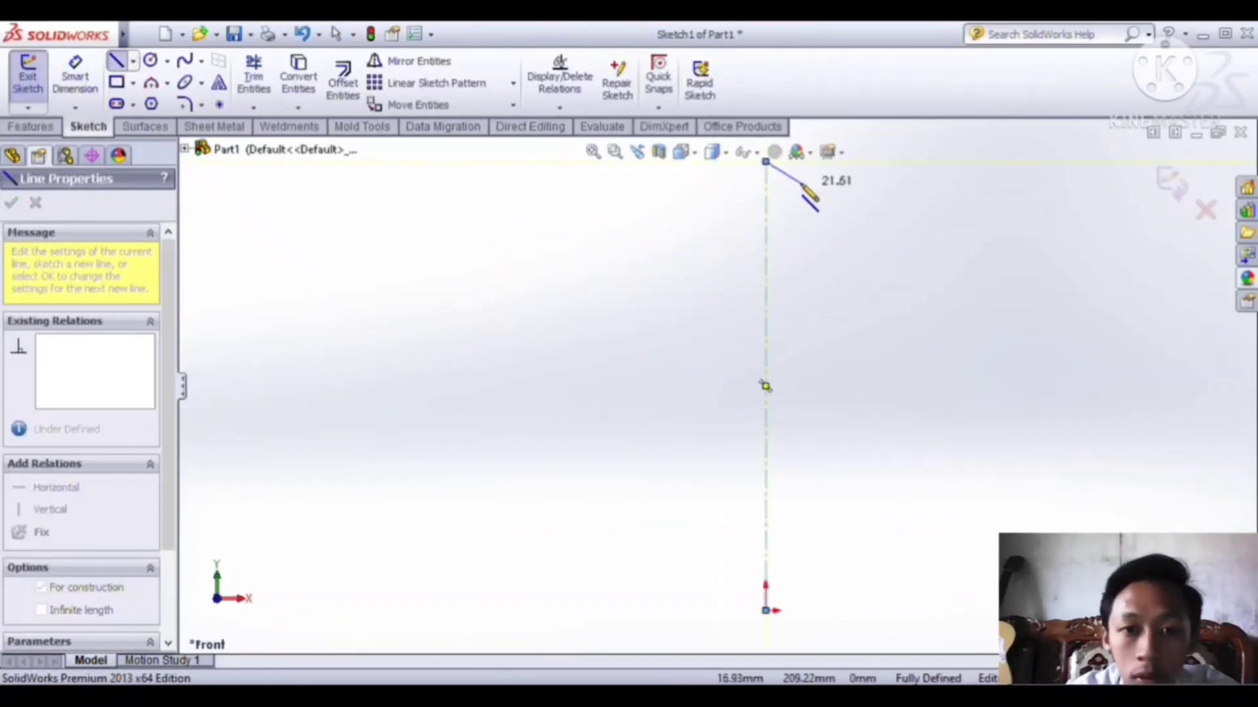
- Add a 75 mm horizontal centerline from the vertical centerline's upper end and a shorter horizontal one slightly above the origin
left_click(918, 162)
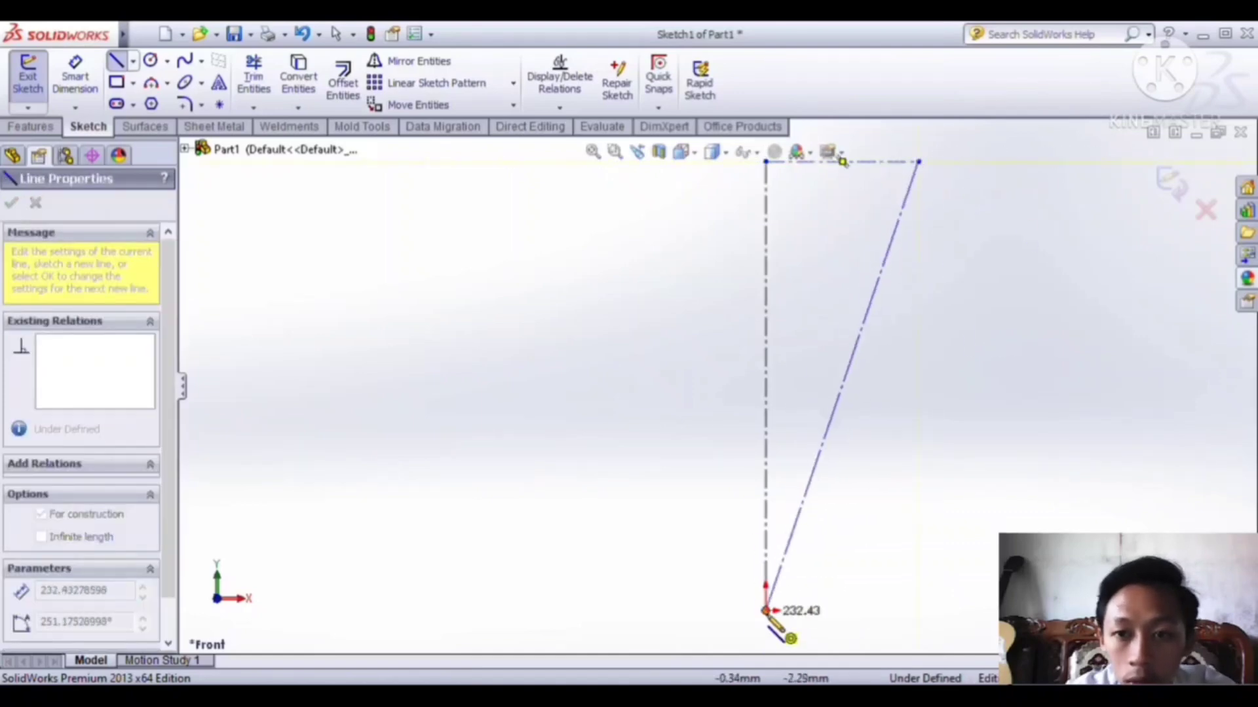
left_click(118, 61)
left_click(142, 93)
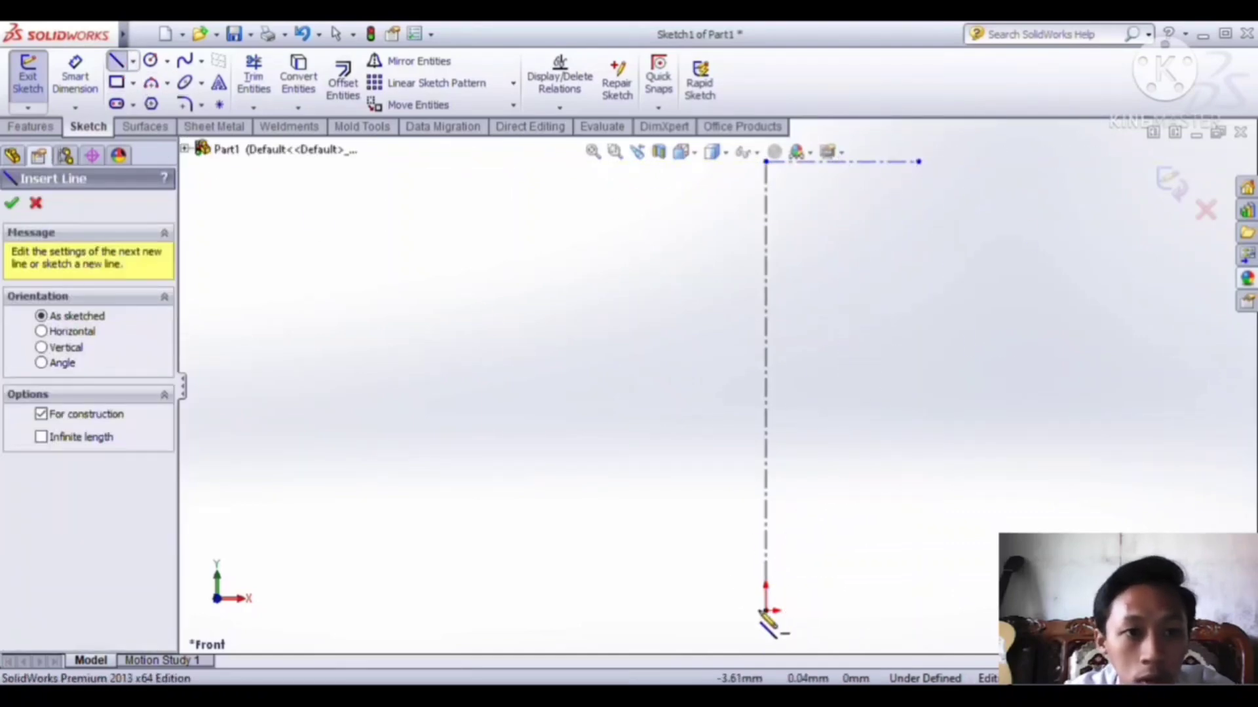
left_click(766, 611)
left_click(766, 570)
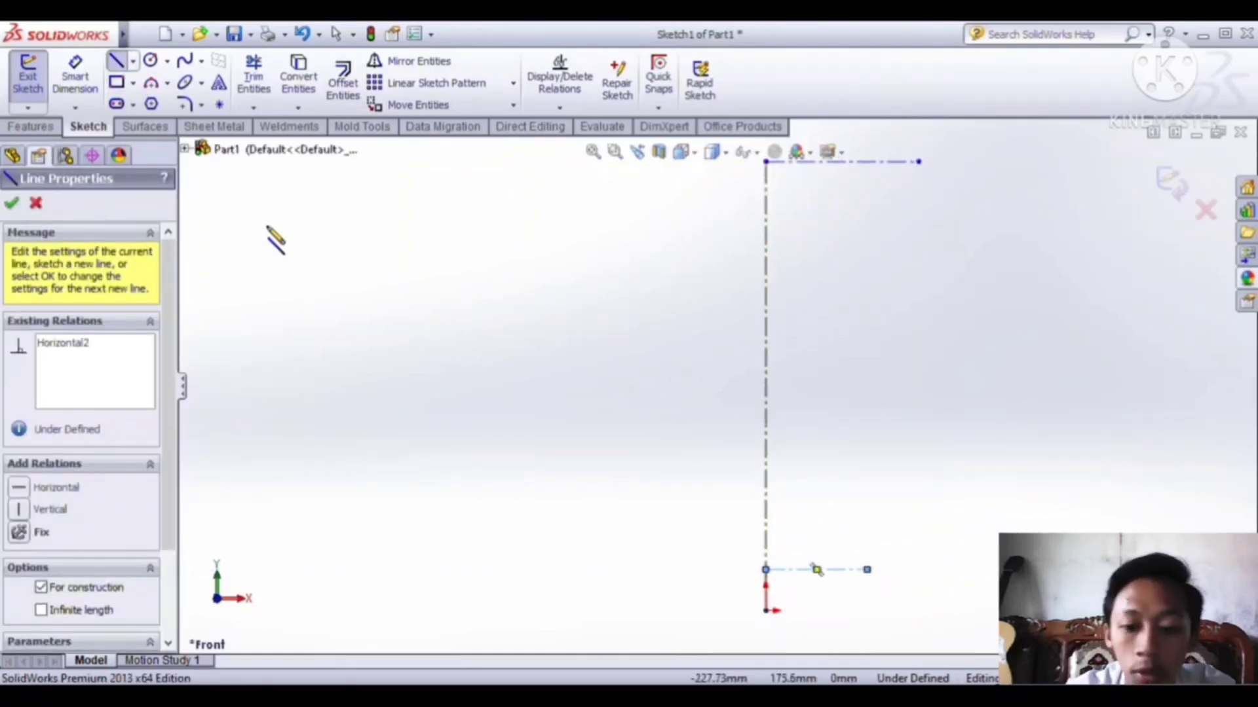
- Draw a three-point arc bulging outward between the outer ends of the two horizontal centerlines
left_click(151, 82)
left_click(918, 161)
left_click(866, 570)
left_click(903, 419)
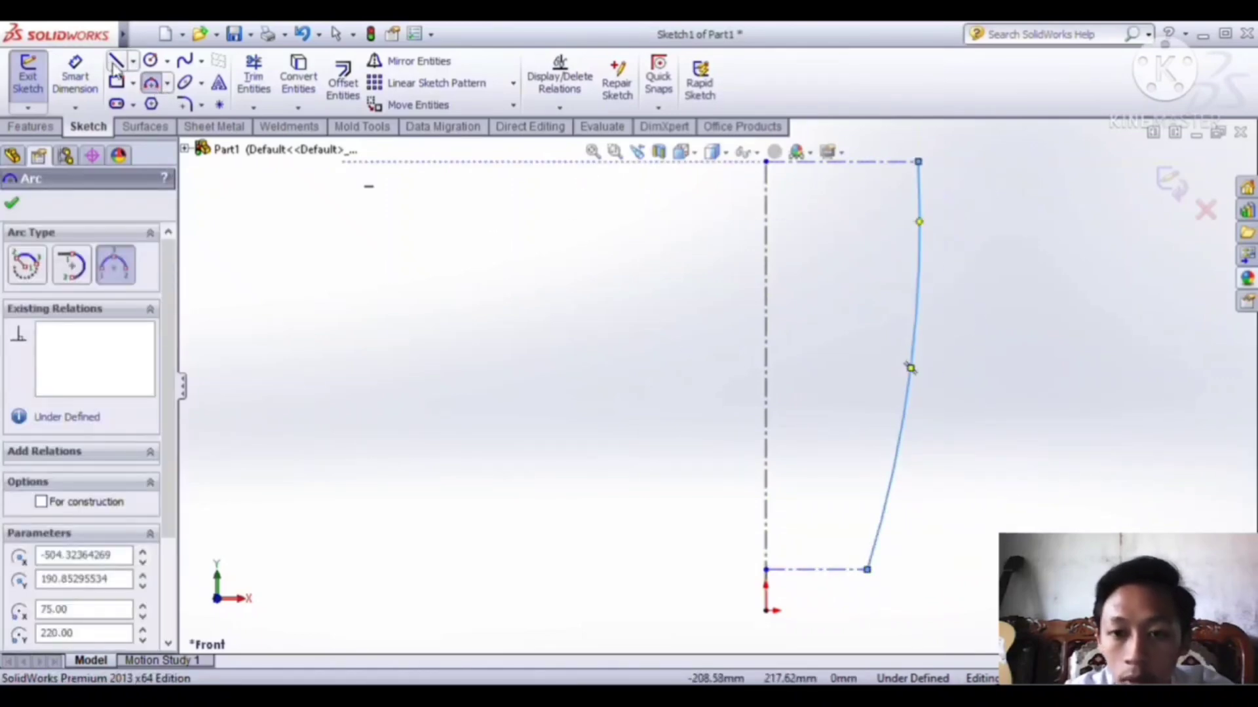
- Close the jug profile with solid lines from the arc's lower end down to the base, through the origin, up the axis and across the top
left_click(114, 64)
left_click(866, 570)
left_click(866, 610)
left_click(766, 610)
left_click(766, 162)
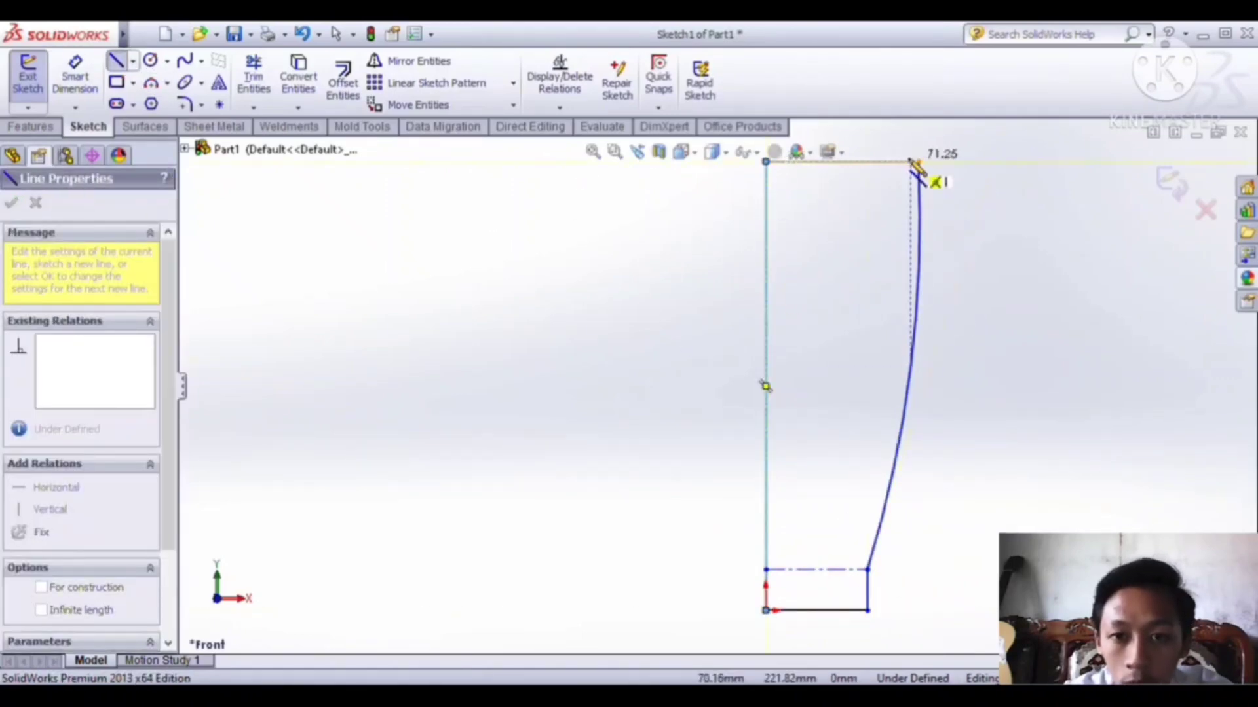
left_click(918, 161)
- Revolve the closed profile 360 degrees about its vertical axis line
left_click(32, 130)
left_click(92, 82)
left_click(640, 269)
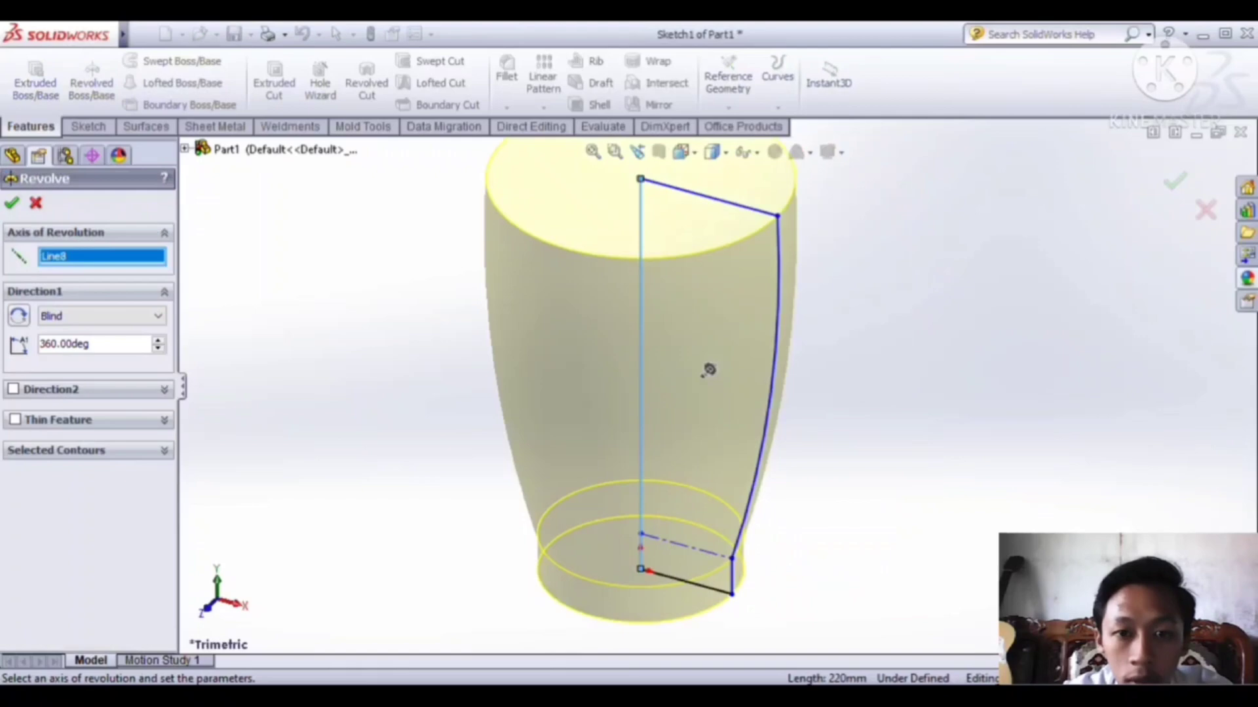
left_click(15, 207)
- On the jug's top face, sketch a 10 mm horizontal line outward from the rim and a 25 mm vertical centerline from its outer end
left_click(626, 205)
left_click(655, 167)
left_click(694, 152)
left_click(644, 230)
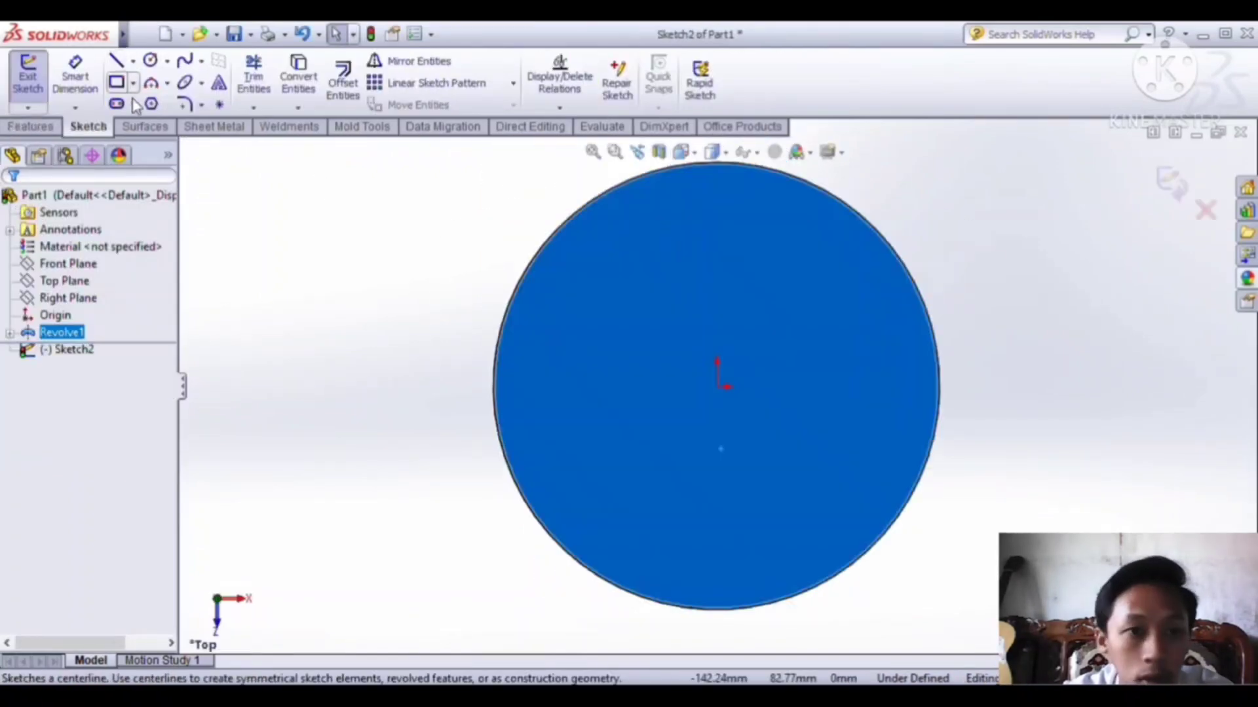
left_click(112, 61)
left_click(118, 65)
left_click(118, 65)
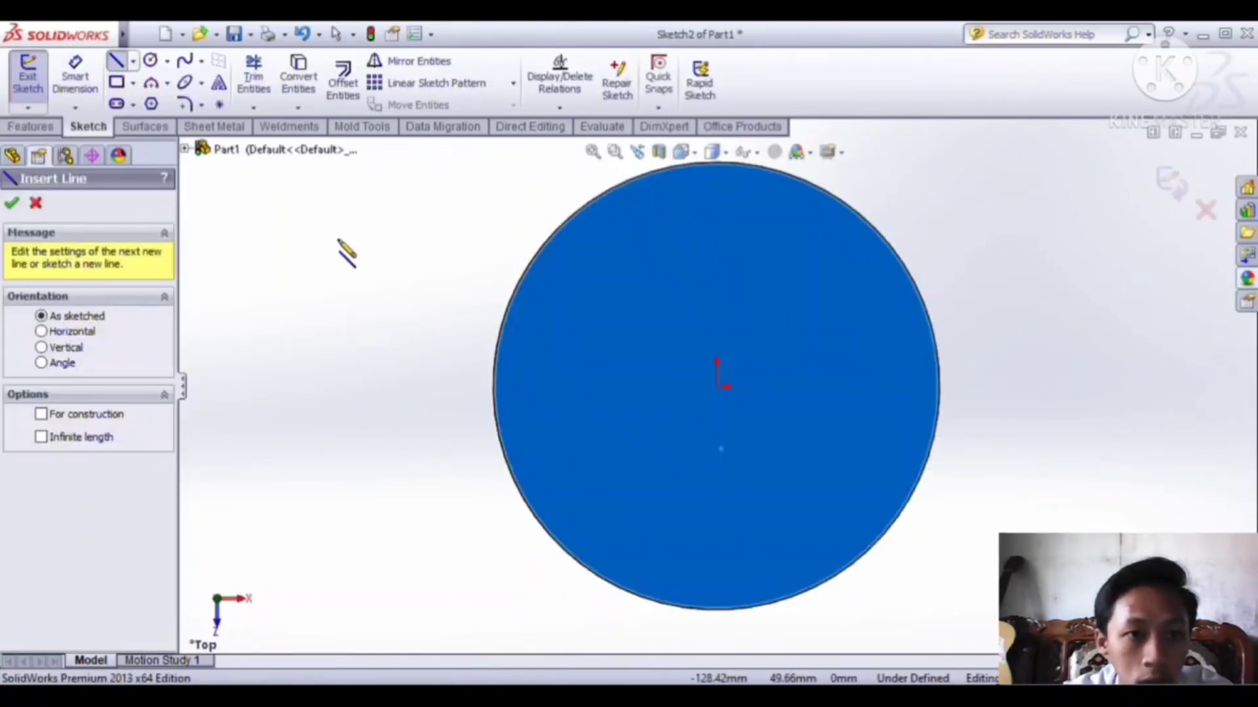
mouse_move(495, 387)
left_mouse_down()
mouse_move(455, 387)
mouse_move(466, 387)
mouse_move(465, 313)
left_mouse_up()
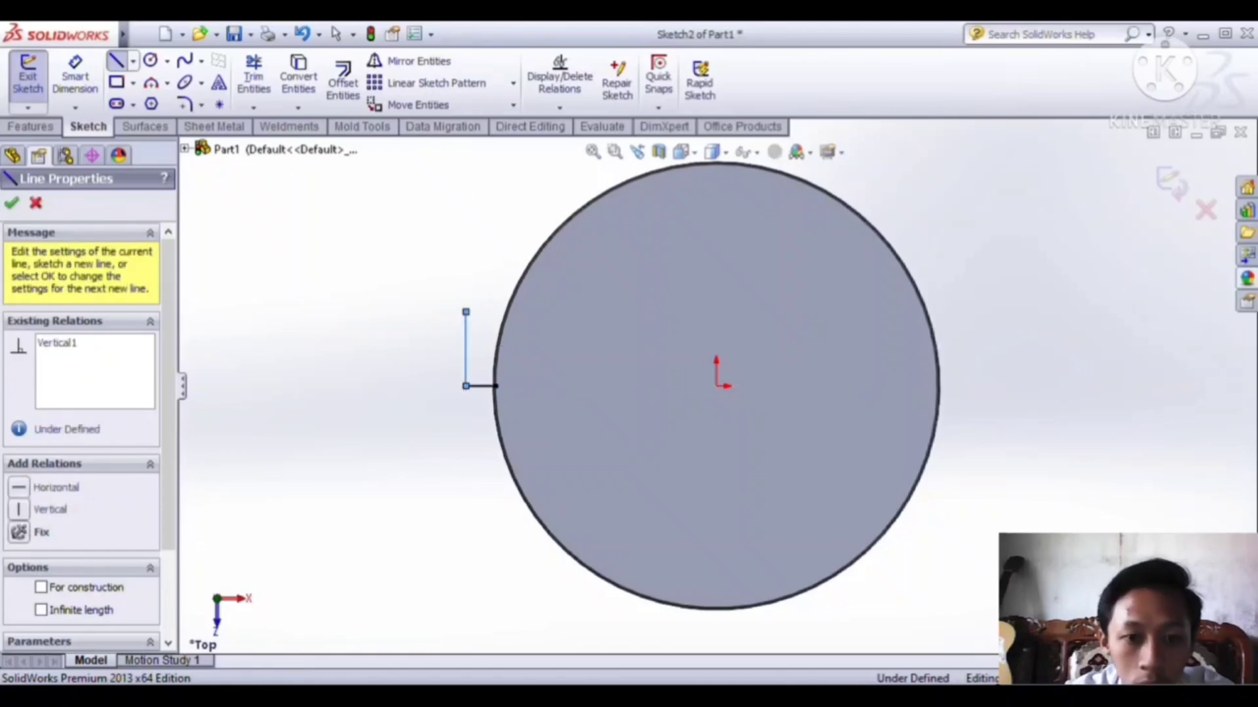
left_click(118, 65)
left_click(483, 388)
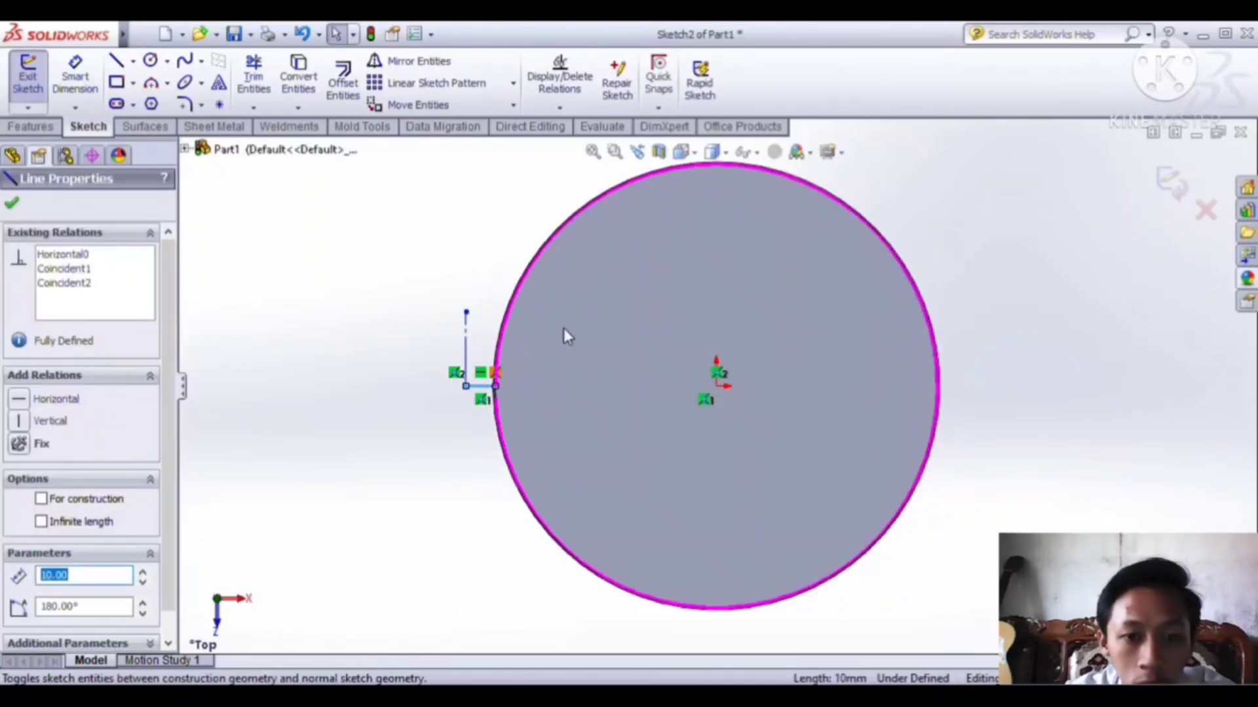
- Draw a 50 mm vertical chord across the rim and a three-point arc joining its ends through the outer end of the 10 mm line
left_click(116, 61)
left_click(508, 313)
left_click(508, 461)
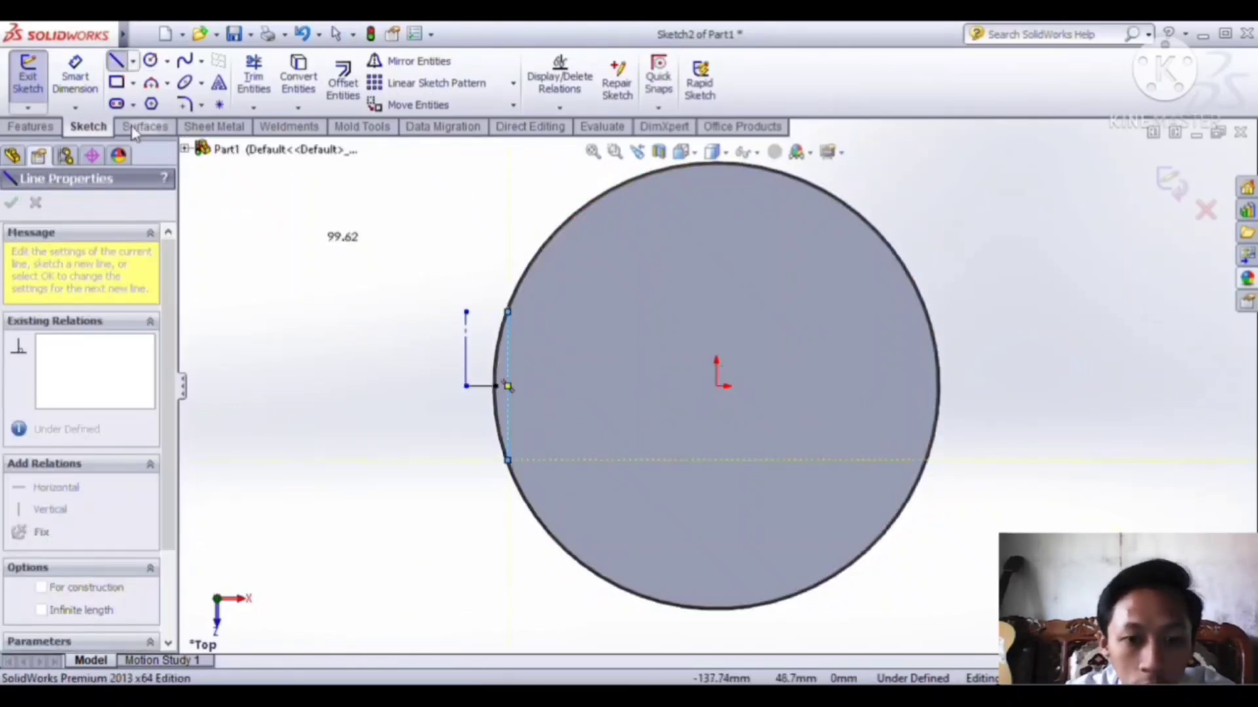
left_click(151, 83)
left_click(507, 313)
left_click(508, 461)
left_click(467, 386)
- Revolve the spout segment 150 degrees about its vertical chord, merging it with the jug body
left_click(32, 126)
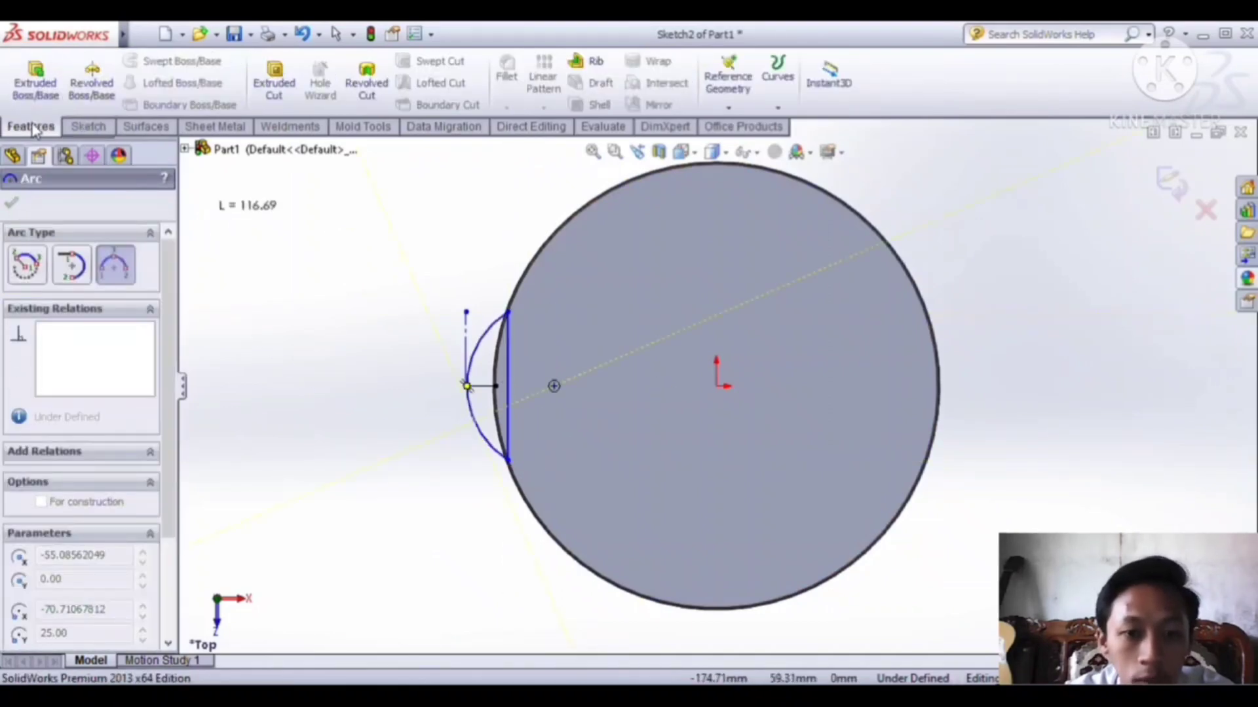
left_click(92, 82)
left_click(508, 391)
scroll(589, 393, "up", 5)
middle_click_drag(642, 406, 603, 294)
left_click(695, 152)
left_click(702, 196)
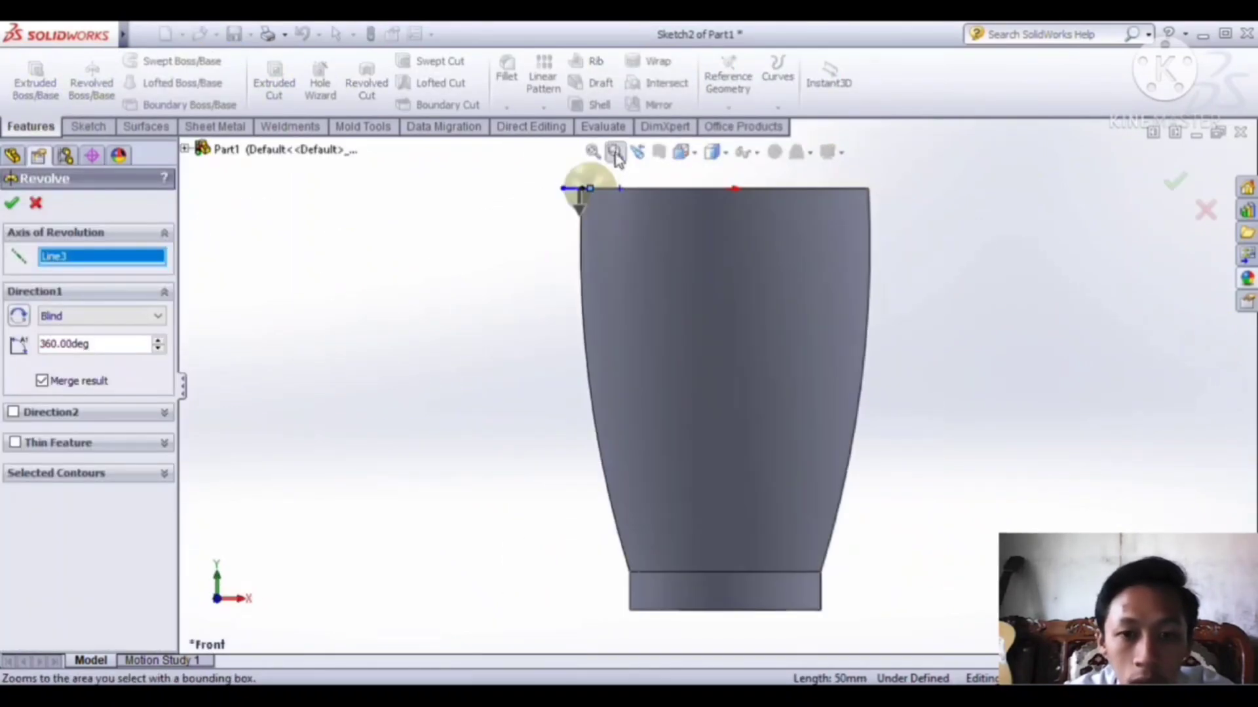
left_click(615, 152)
left_click_drag(814, 143, 448, 281)
left_click_drag(563, 362, 656, 354)
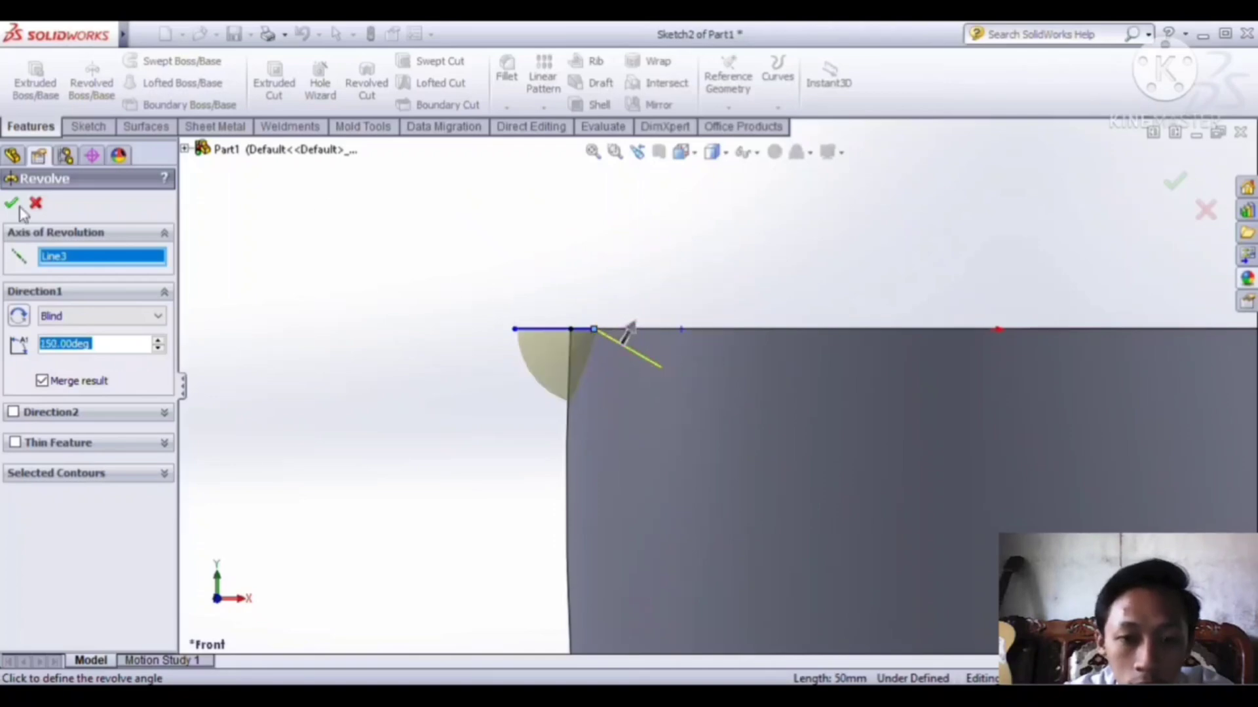
left_click(18, 205)
- Sketch a narrow closed triangle on the Front Plane, tapering from beyond the spout's tip to the spout's inner corner at the top face
left_click(37, 265)
left_click(48, 244)
left_click(116, 61)
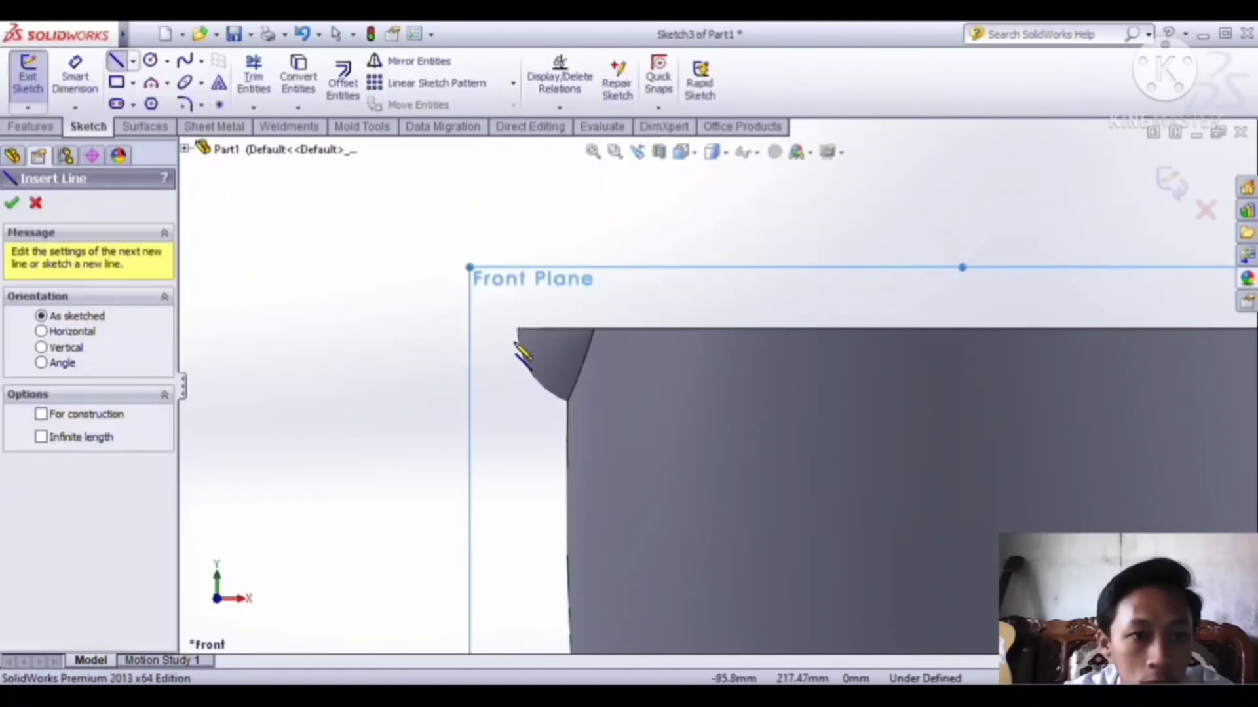
left_click(593, 329)
left_click(476, 329)
left_click(476, 363)
left_click(592, 330)
- Cut-extrude the triangle with a Mid Plane depth of 54 mm to slope the top of the spout
left_click(30, 126)
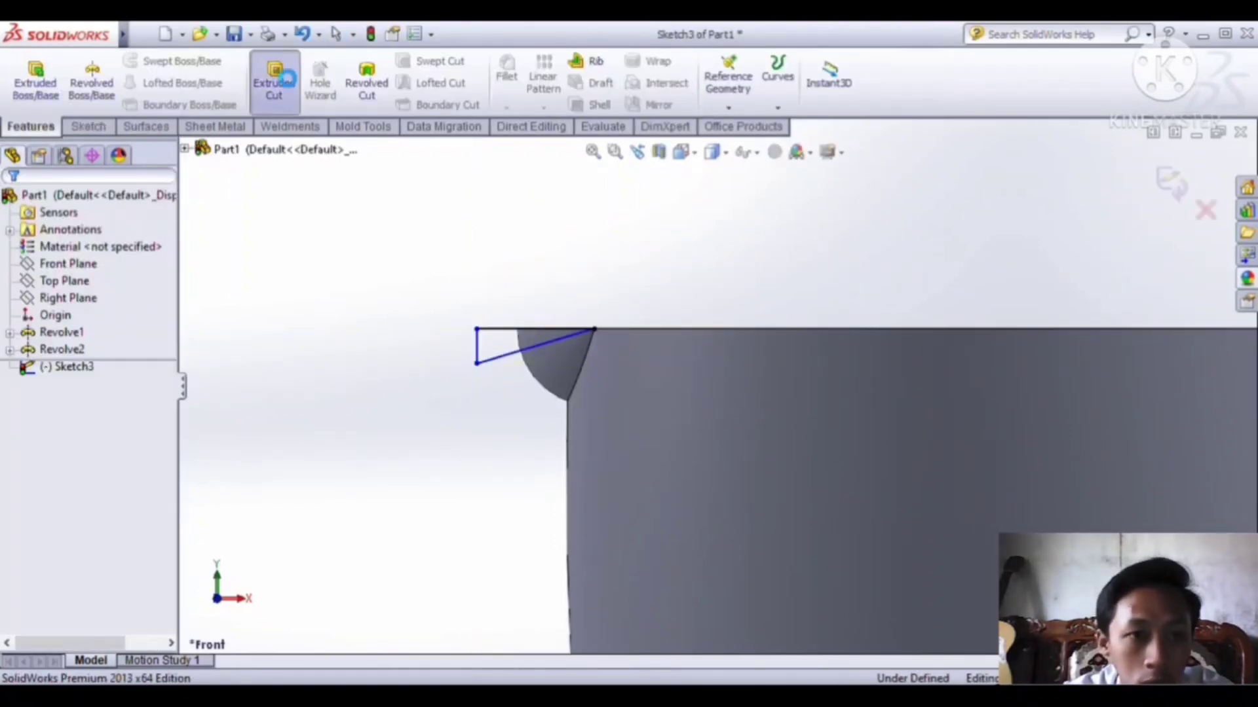
left_click(274, 78)
double_click(60, 379)
type("54")
key("Return")
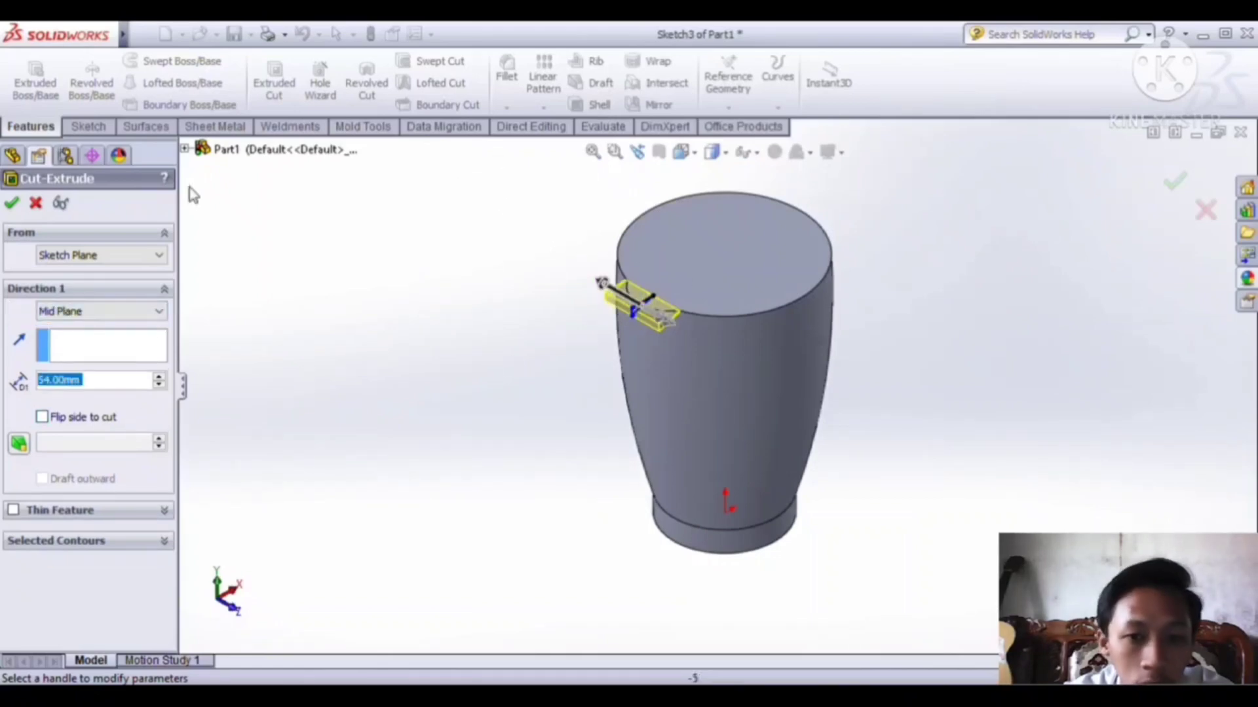
left_click(14, 206)
- Shell the jug, removing its round top face and the spout's sloped top face
left_click(589, 108)
left_click(683, 227)
left_click(643, 310)
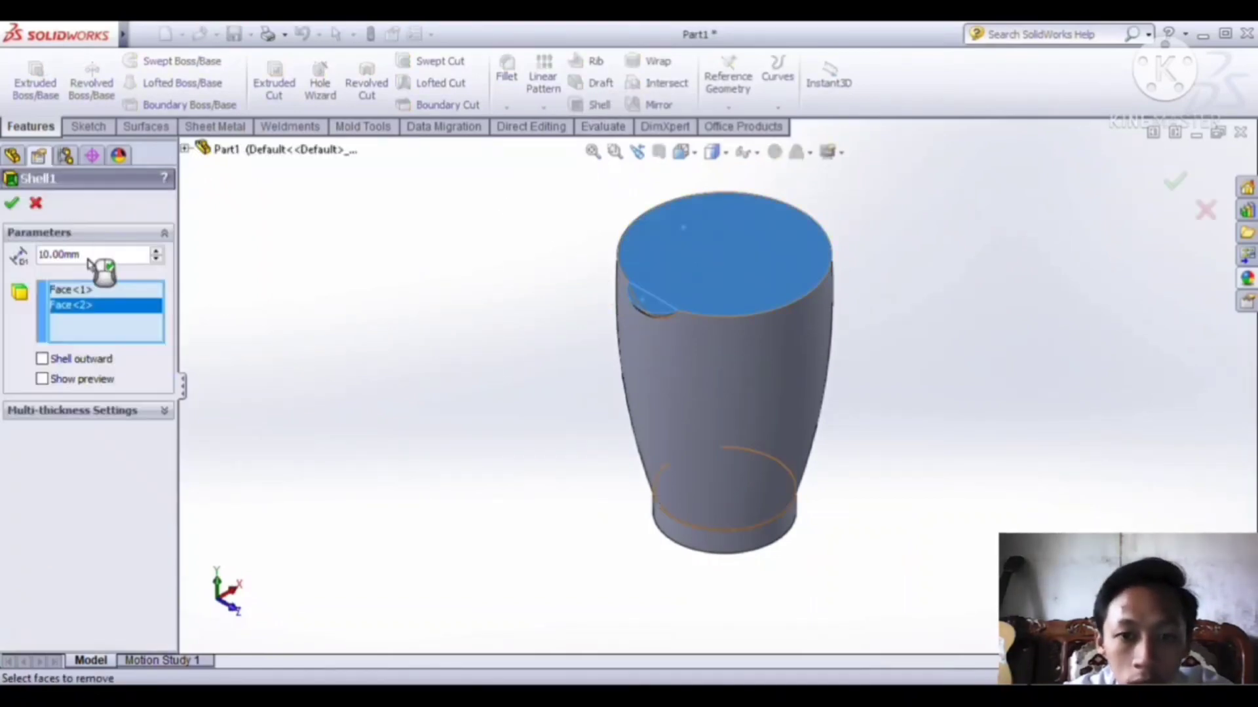
left_click(11, 202)
- Add 2 mm fillets to the jug's upper rim and the spout's lip
left_click(506, 72)
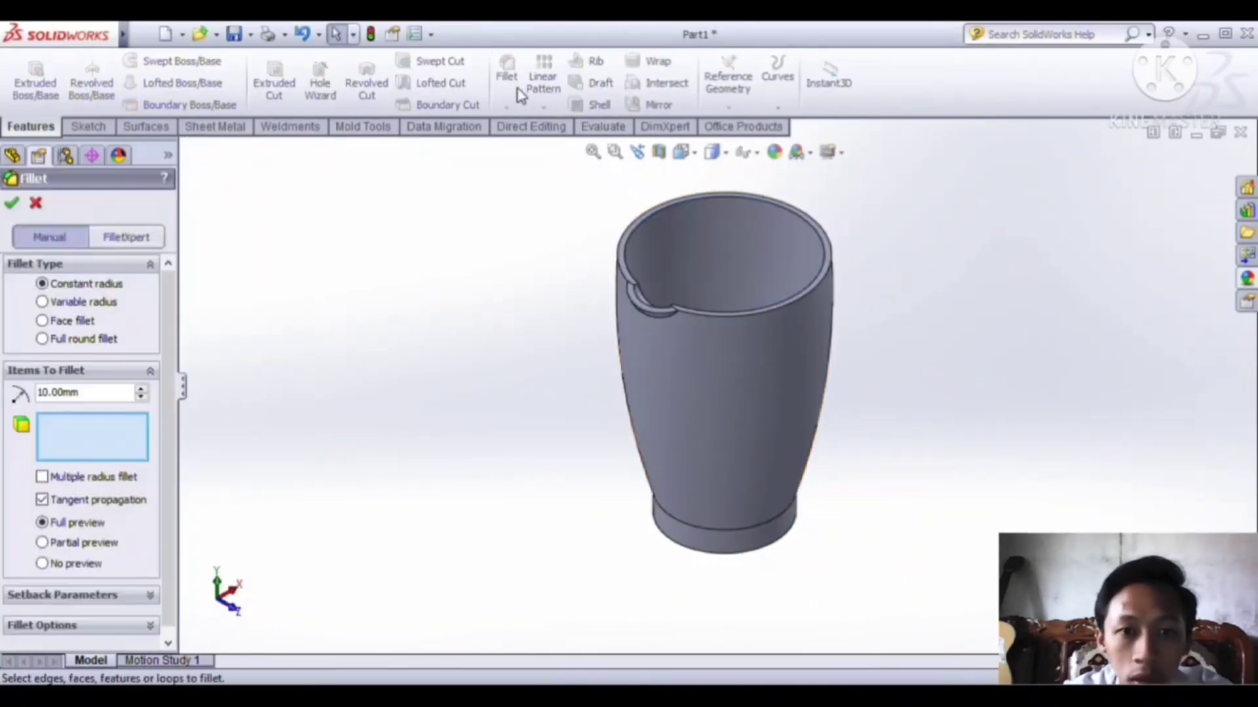
type("2")
left_click(672, 208)
left_click(11, 204)
left_click(652, 313)
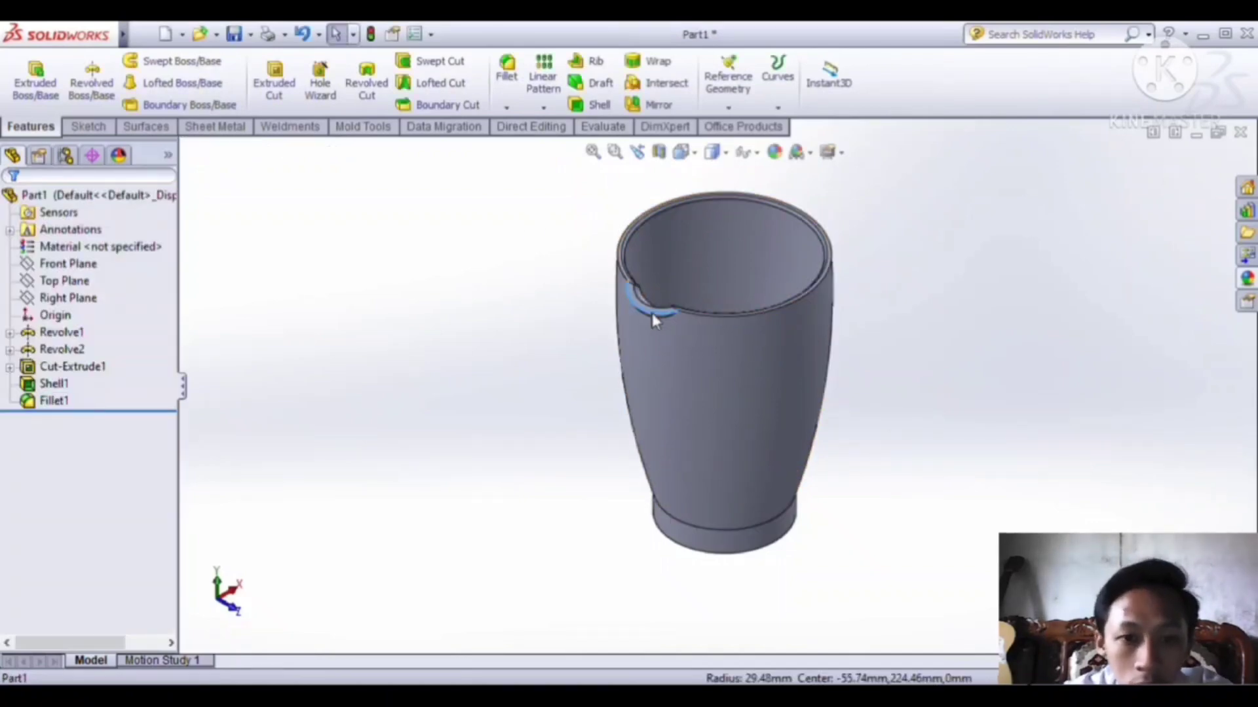
left_click(506, 72)
left_click(12, 205)
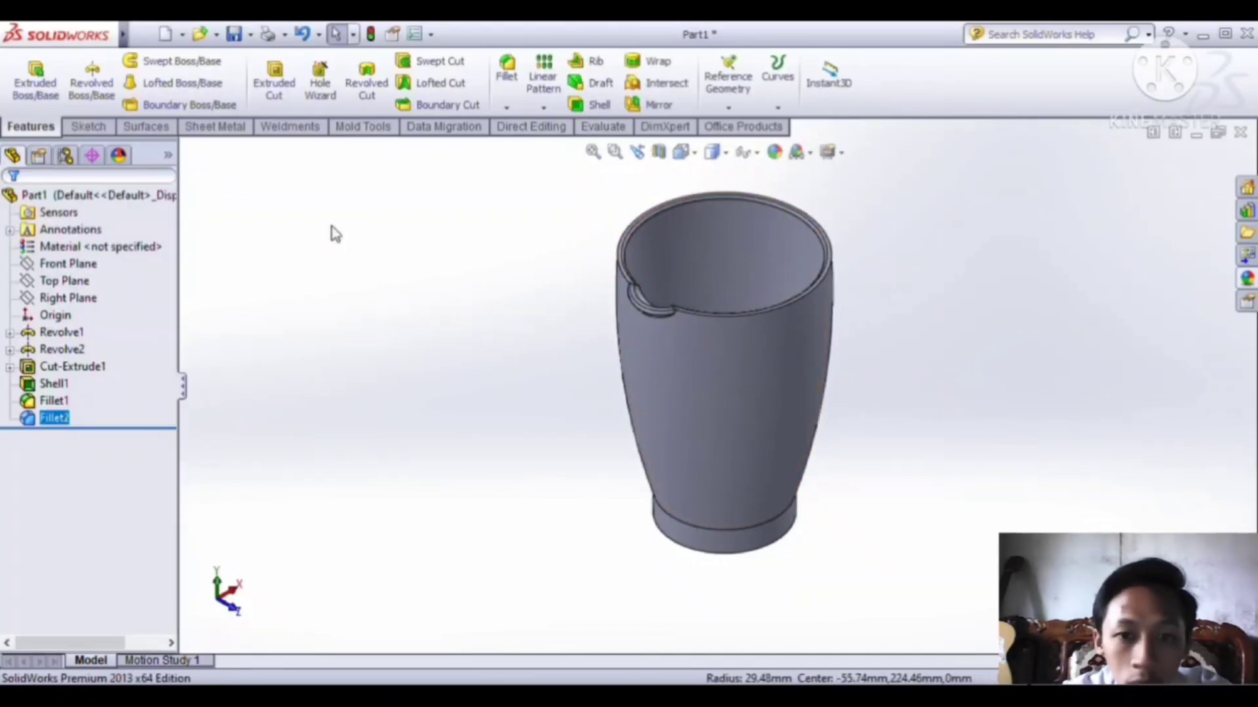
- Add a 10 mm fillet to the edge where the spout's underside meets the jug body
left_click(695, 152)
left_click(781, 226)
left_click(706, 191)
left_click(506, 72)
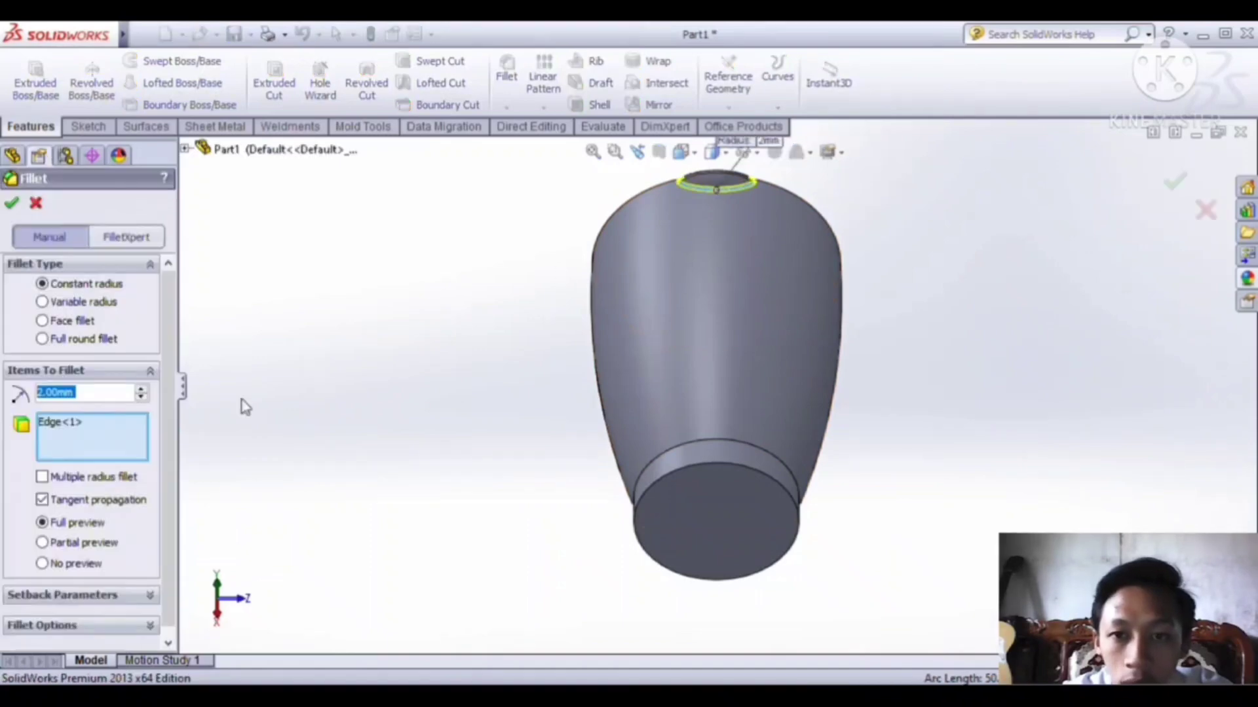
type("10")
left_click(12, 204)
- Sketch the handle path on the Front Plane: 25 mm down from the rim, horizontally out past the wall, 110 mm down and diagonally back into the body
left_click(696, 152)
left_click(707, 197)
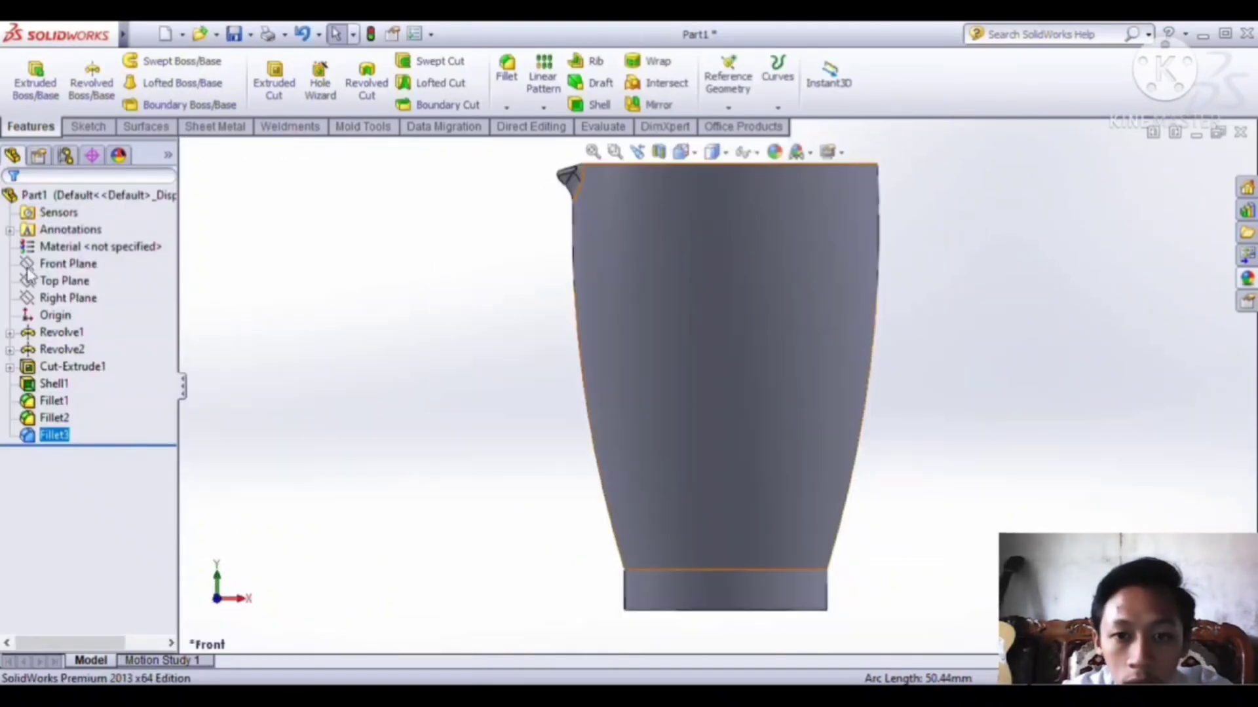
left_click(67, 264)
left_click(89, 127)
left_click(28, 75)
left_click(117, 61)
left_click(789, 164)
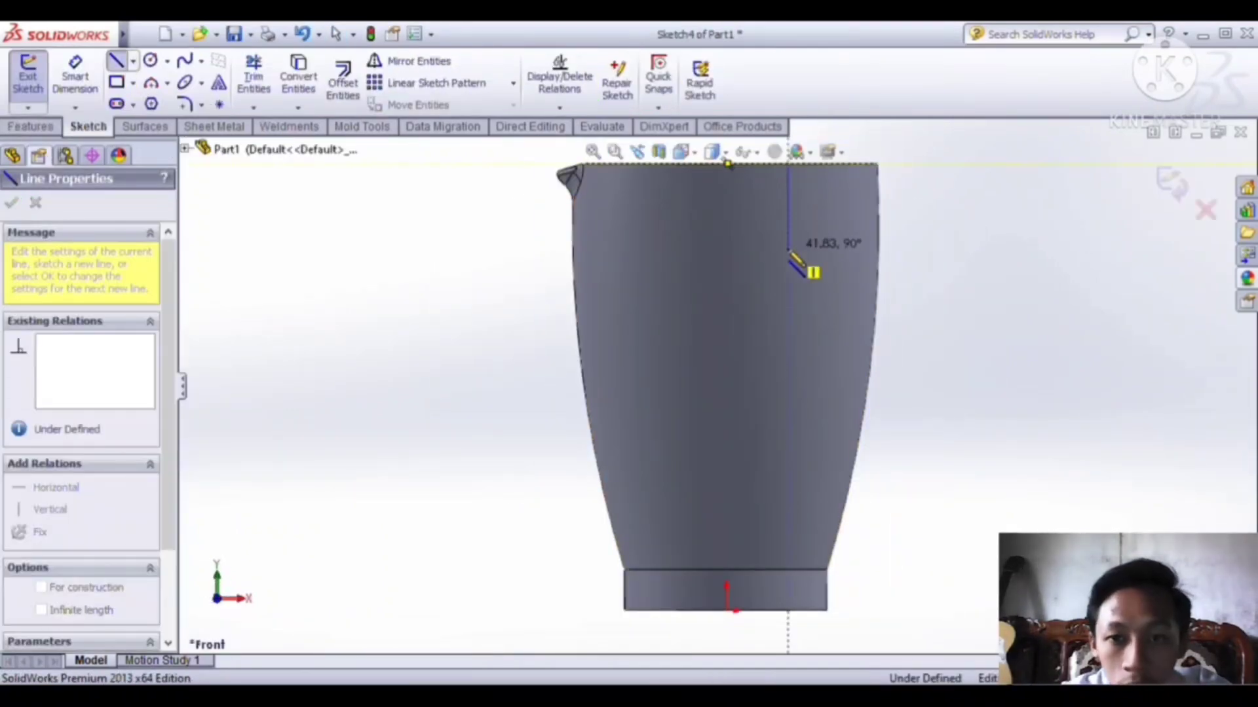
left_click(789, 214)
left_click(878, 215)
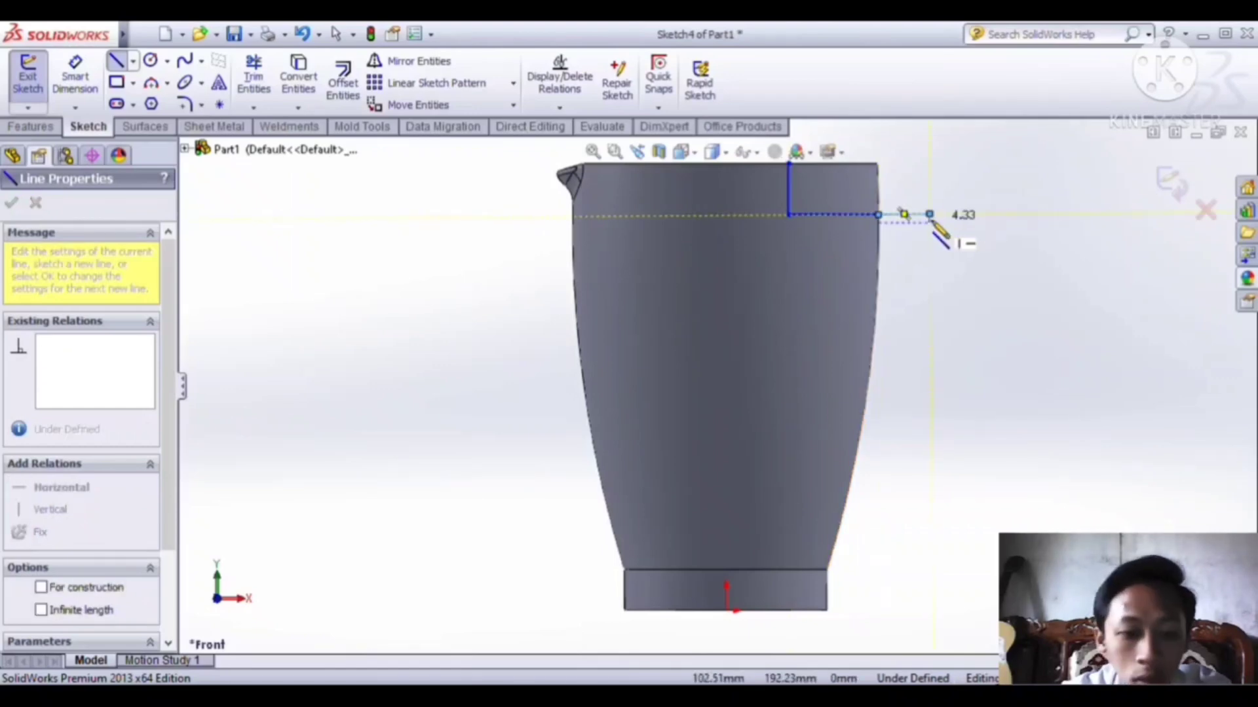
left_click(930, 215)
left_click(930, 435)
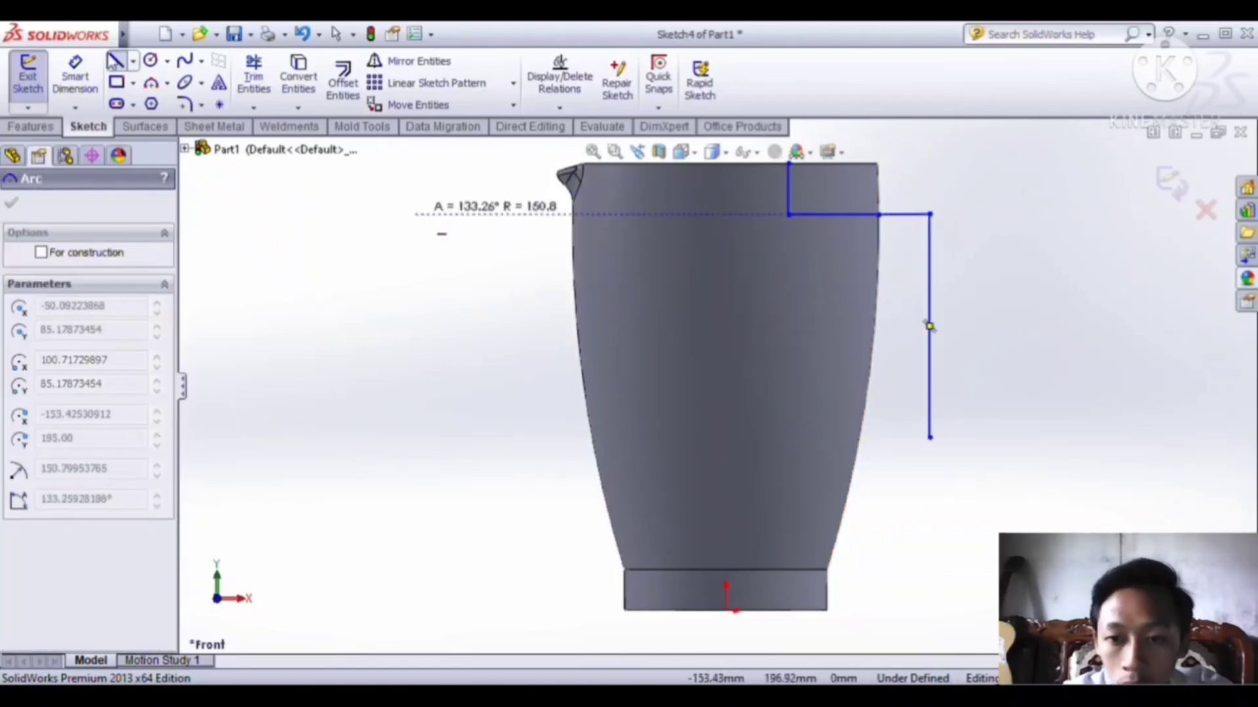
left_click(822, 514)
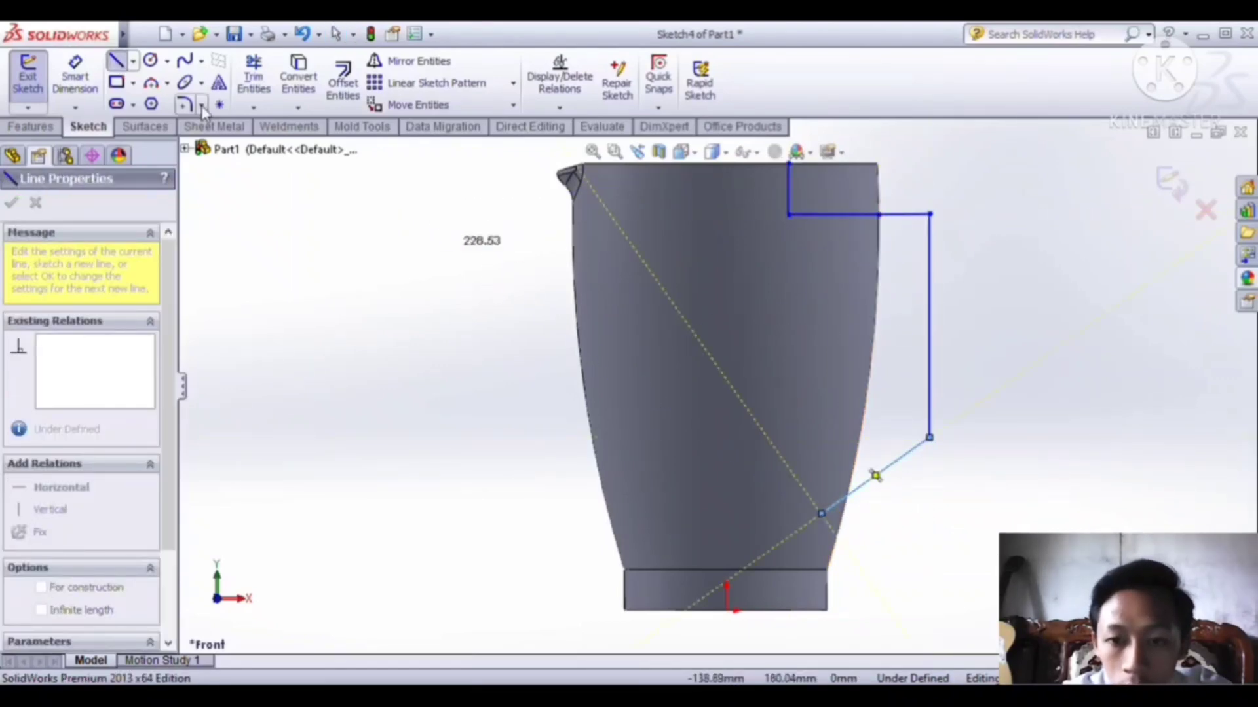
- Round the handle path's corners with sketch fillets, 25 mm at the lower outer corner and 10 mm at the upper outer corner
left_click(186, 105)
left_click(929, 434)
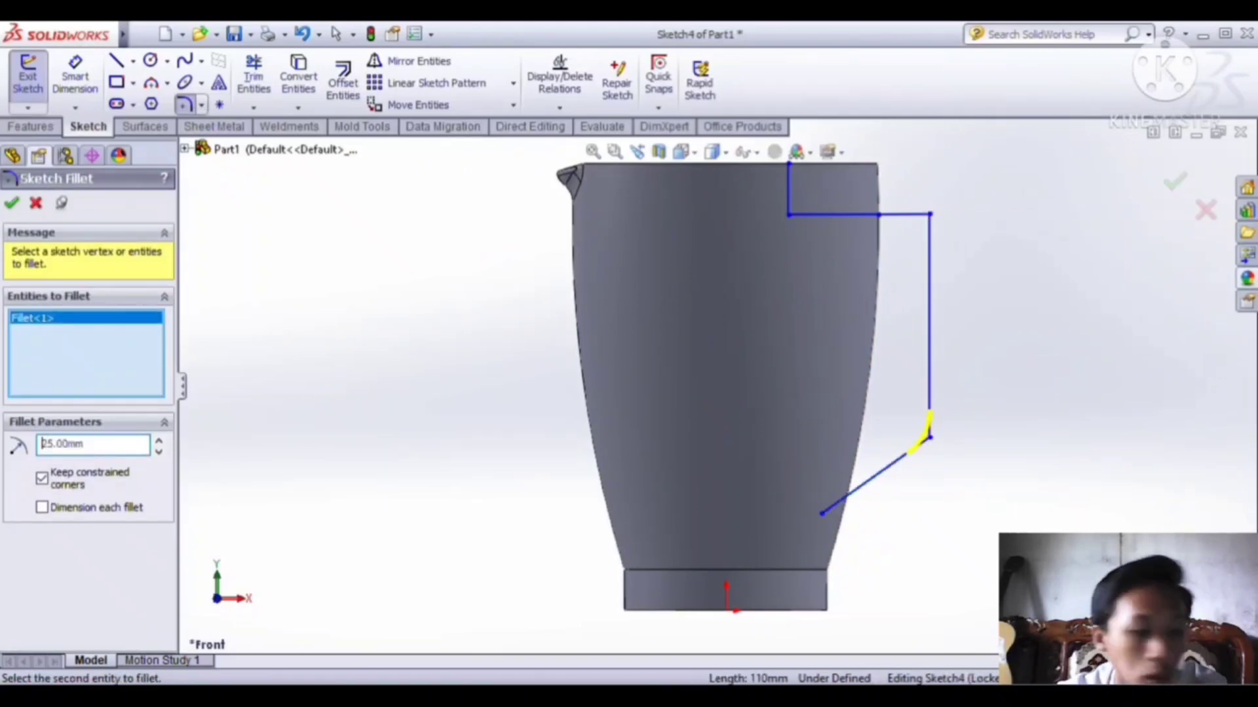
left_click(12, 203)
left_click(928, 215)
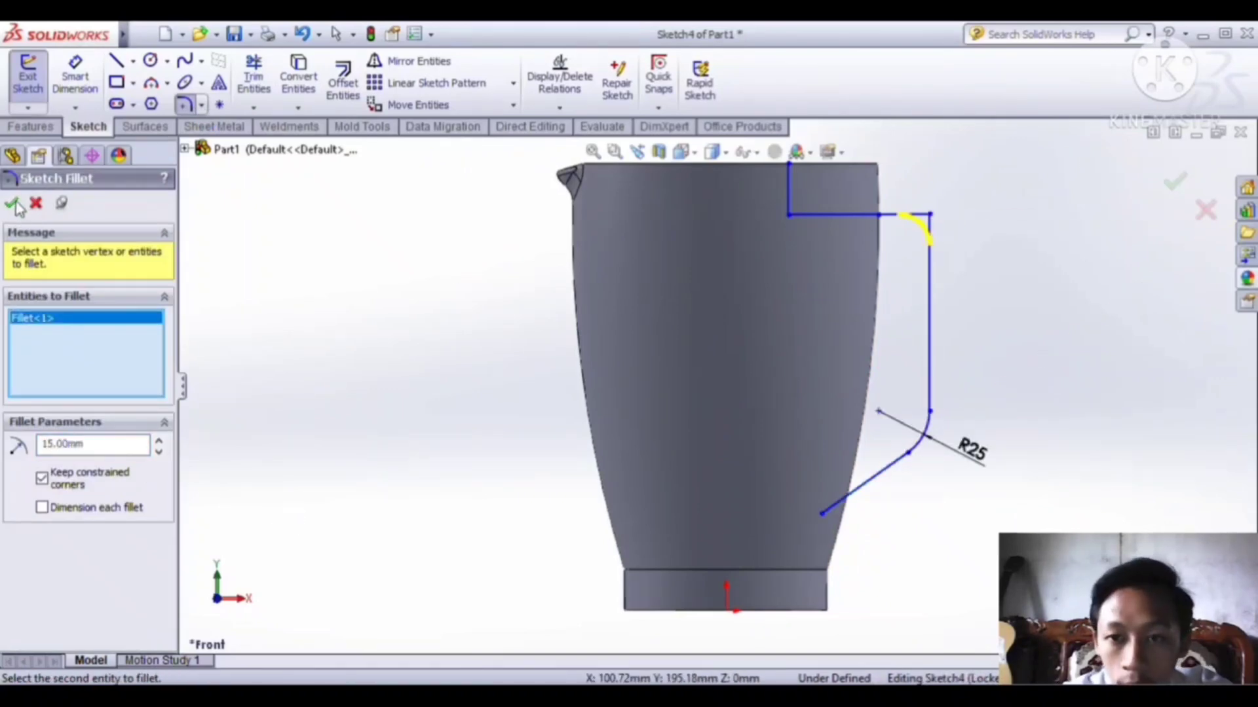
left_click(11, 204)
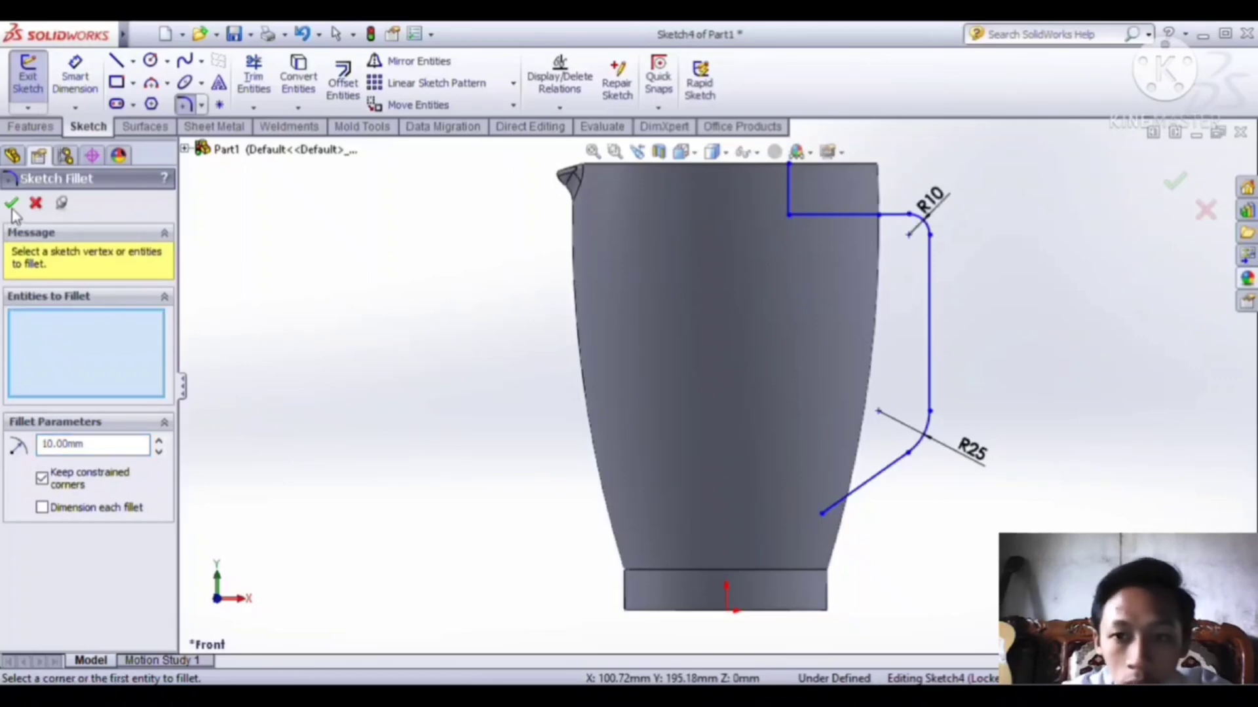
- Delete the short vertical helper line between the rim and the handle path, and exit the sketch
left_click(791, 196)
left_click(36, 203)
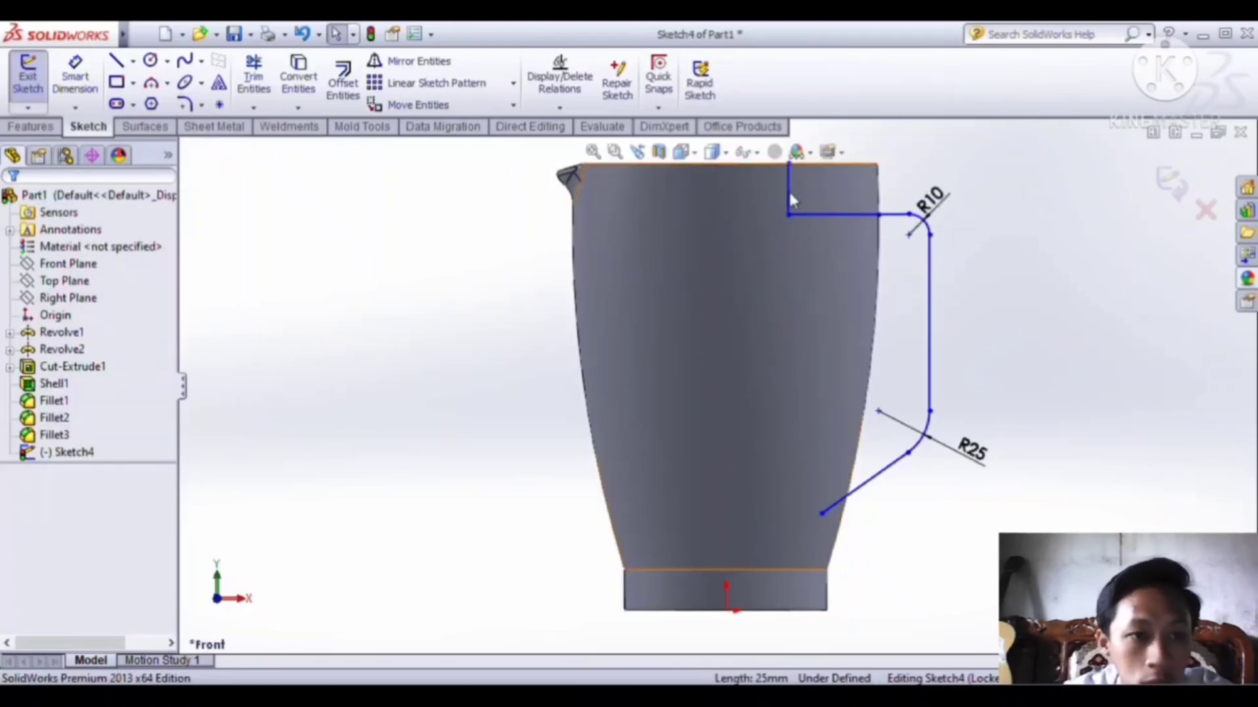
left_click(28, 77)
- Start creating a reference plane for the jug handle
left_click(737, 129)
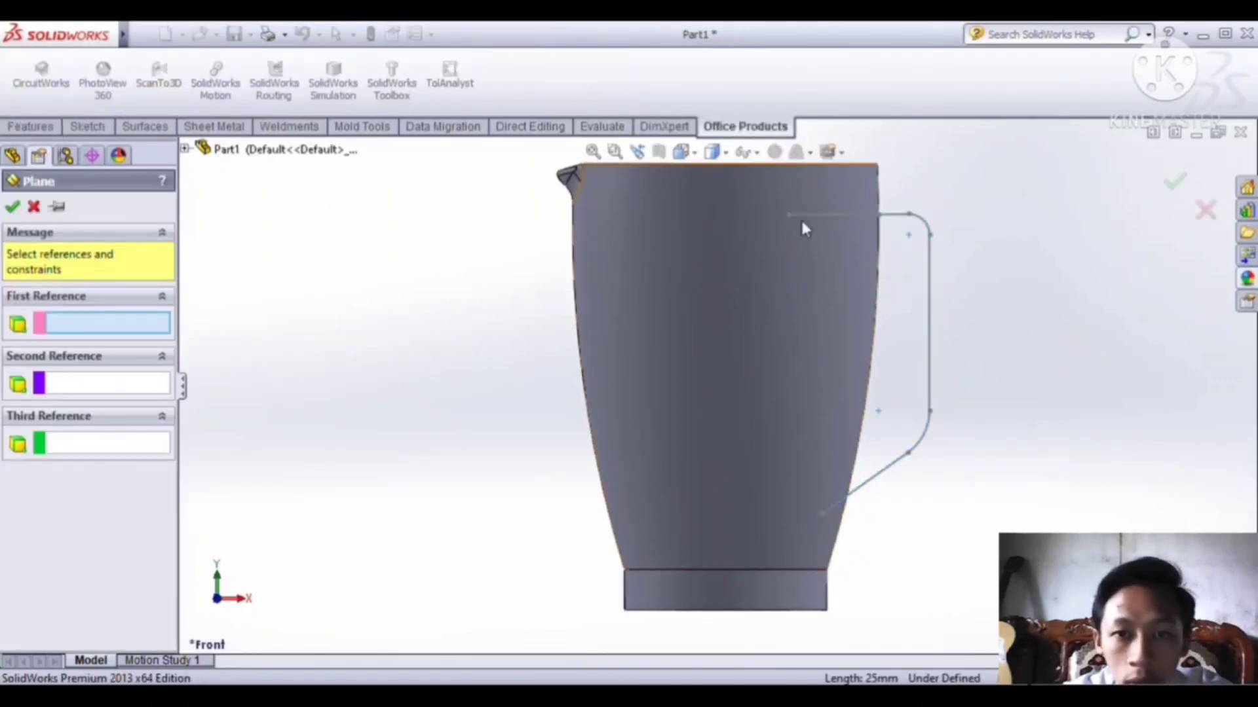
- Create a reference plane perpendicular to the handle path's upper horizontal line through its inner endpoint
left_click(812, 215)
left_click(788, 215)
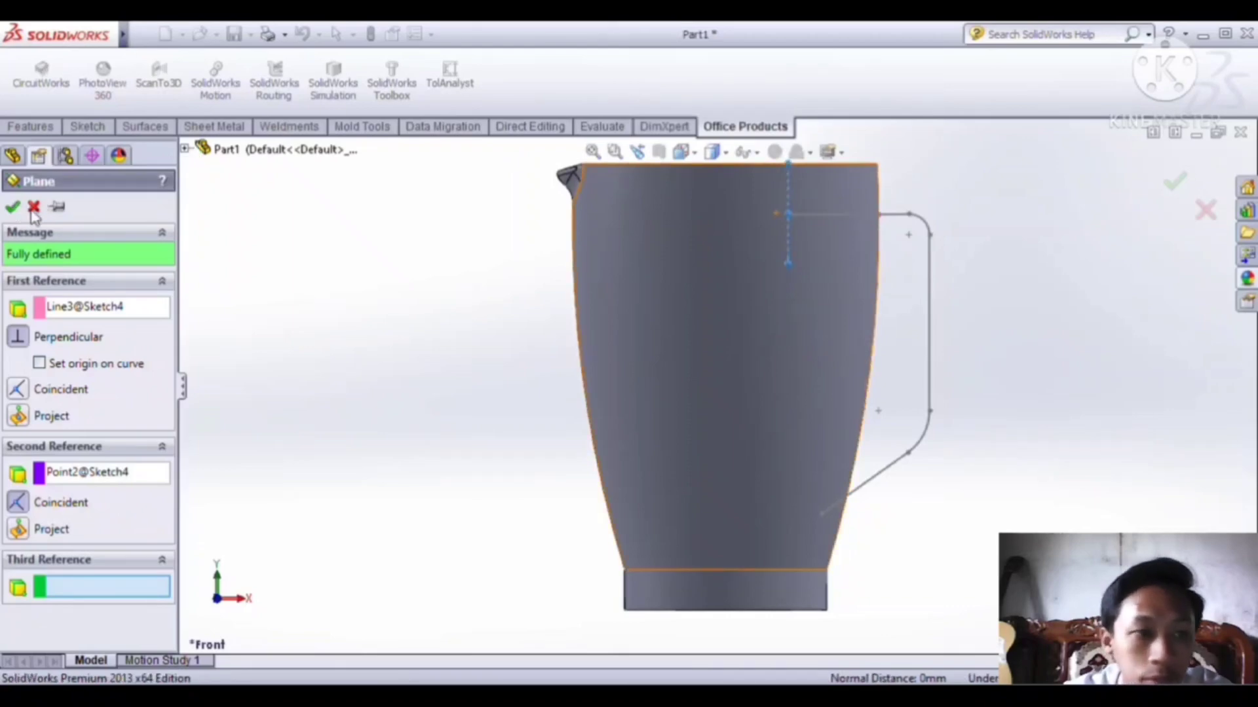
left_click(13, 207)
- Sketch an ellipse about 52 mm wide and 20 mm high on the new plane, centred on the handle path's endpoint
left_click(87, 127)
left_click(28, 77)
left_click(685, 151)
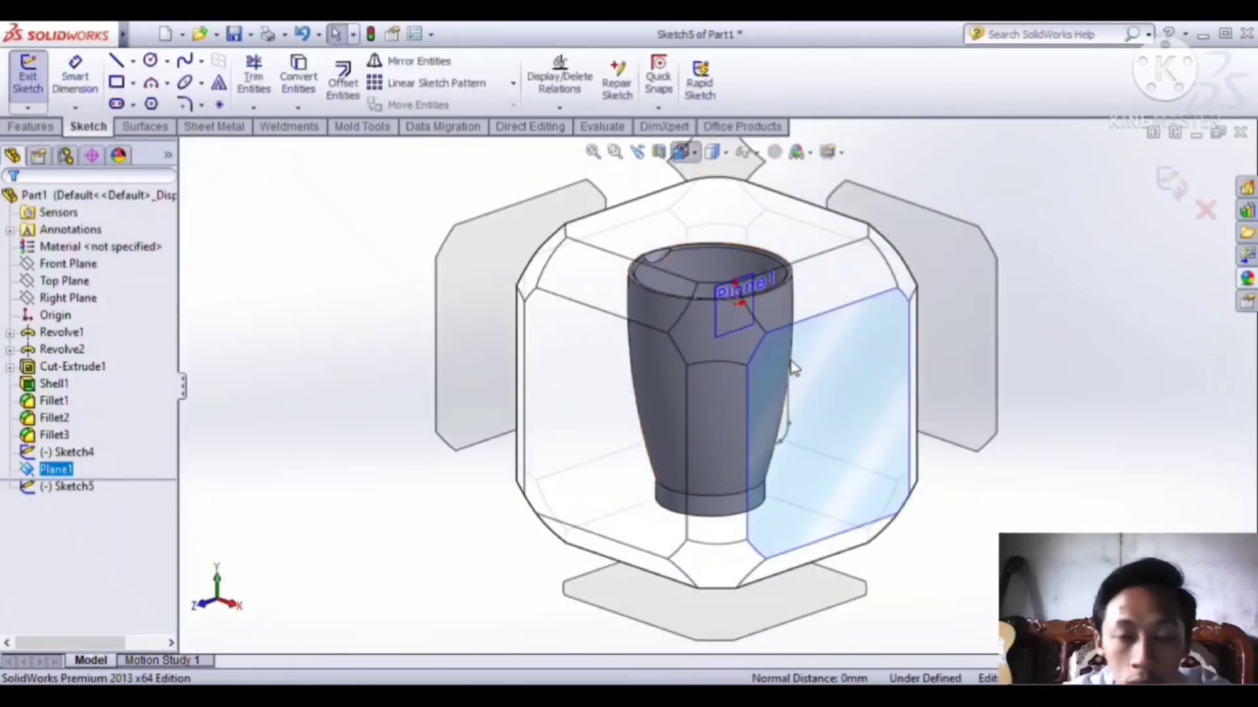
left_click(791, 362)
left_click(186, 84)
left_click(716, 214)
left_click(769, 215)
left_click(771, 235)
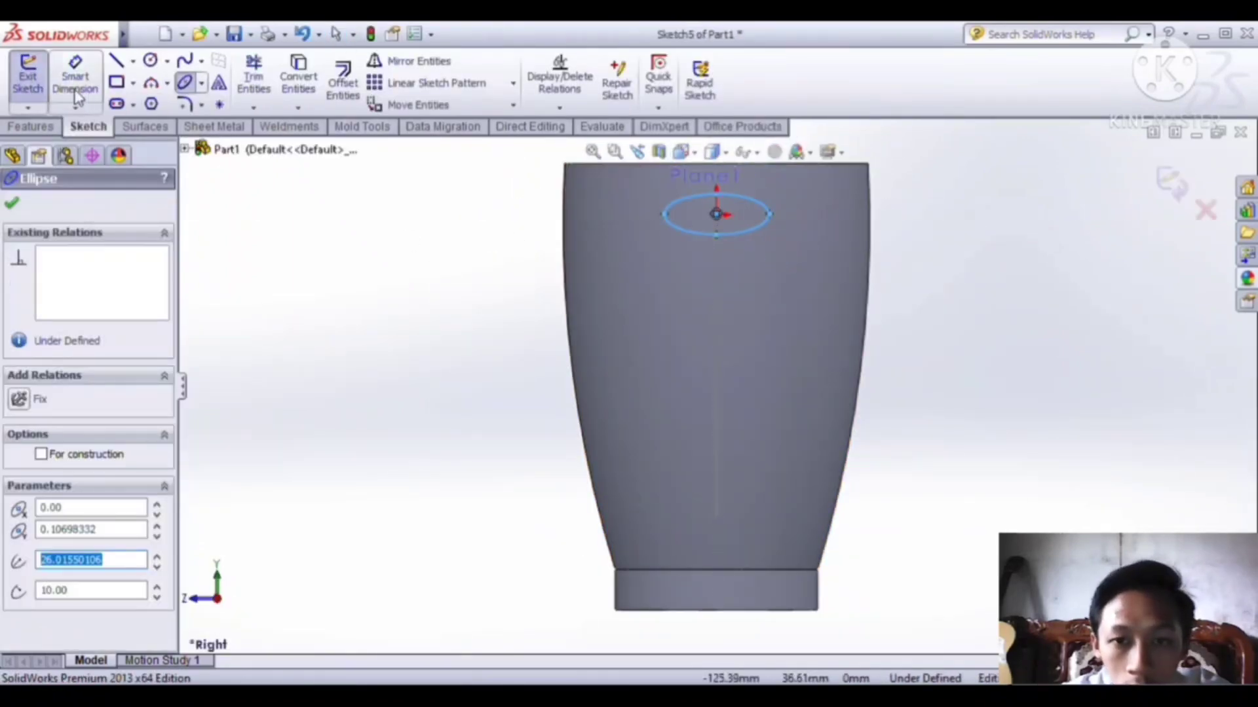
- Dimension the ellipse's height and set its width to 15 mm
left_click(75, 97)
left_click(715, 195)
left_click(715, 236)
left_click(613, 234)
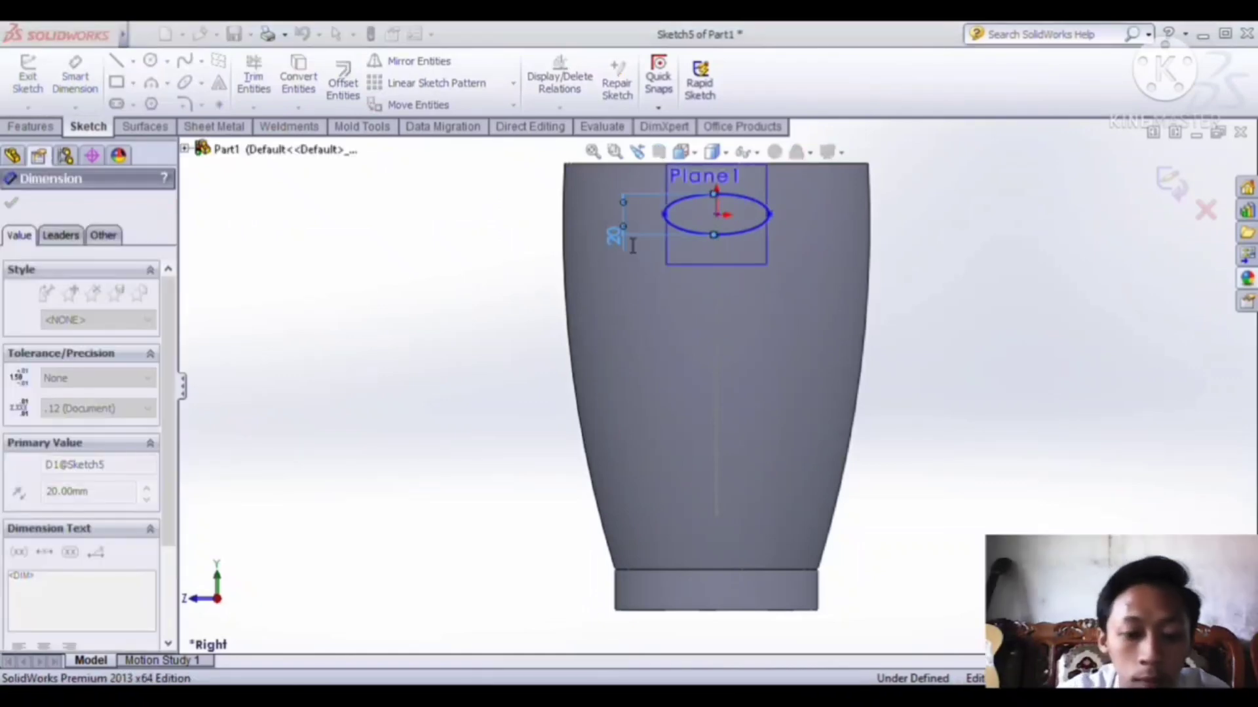
left_click(664, 215)
left_click(770, 214)
left_click(725, 276)
type("15")
key("Return")
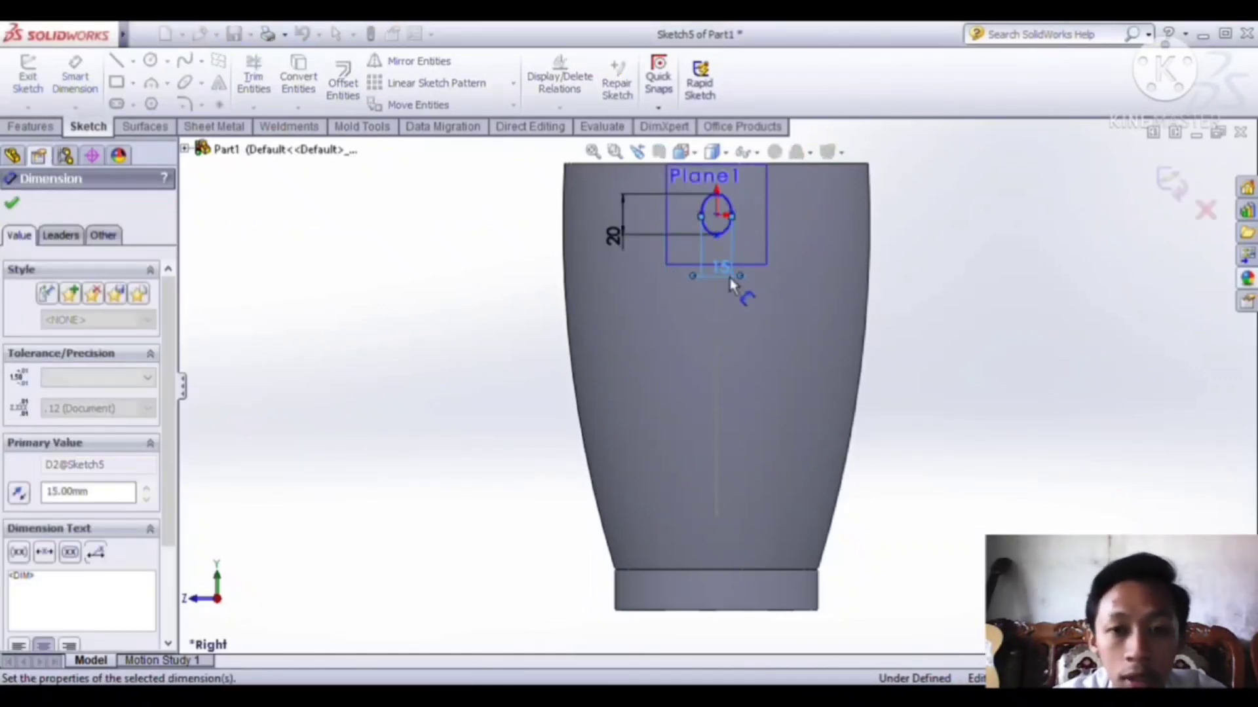
- Set the ellipse's height to 15 mm and finish the profile sketch
left_click(618, 232)
type("15")
left_click_drag(93, 491, 36, 513)
key("Return")
left_click(719, 270)
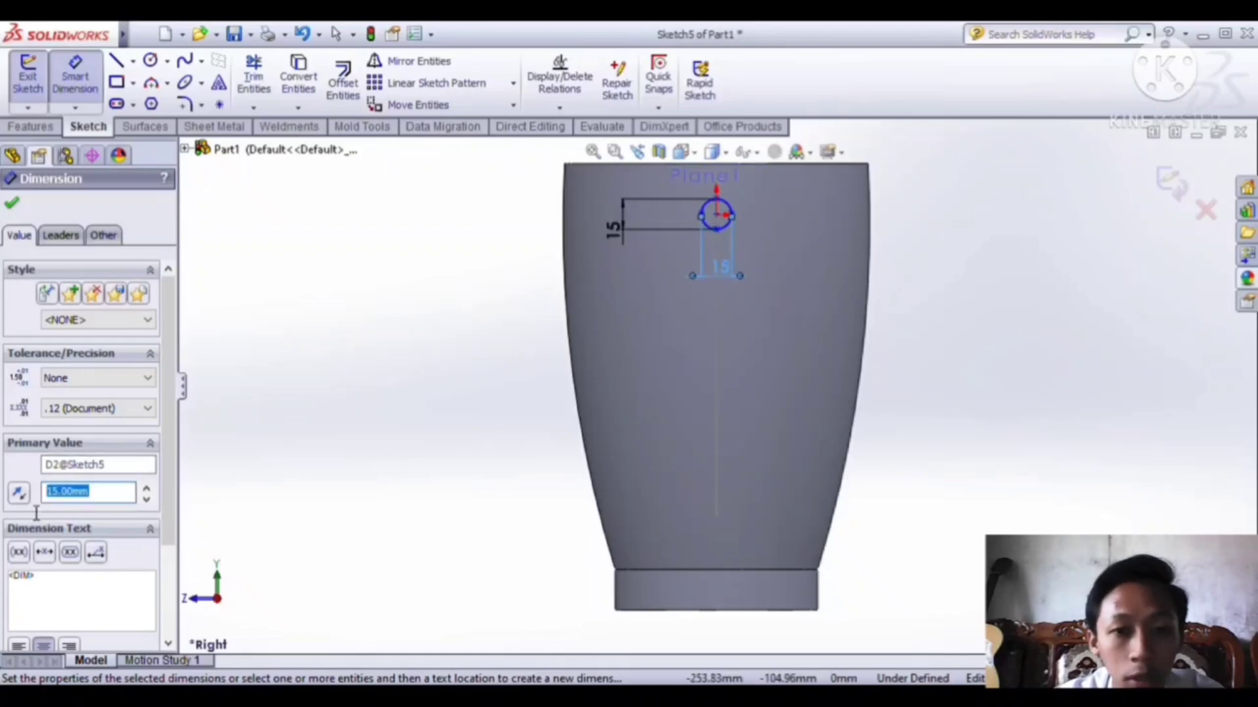
left_click(12, 203)
left_click(27, 79)
- Sweep the round profile along the handle path to form the jug's solid handle
left_click(30, 126)
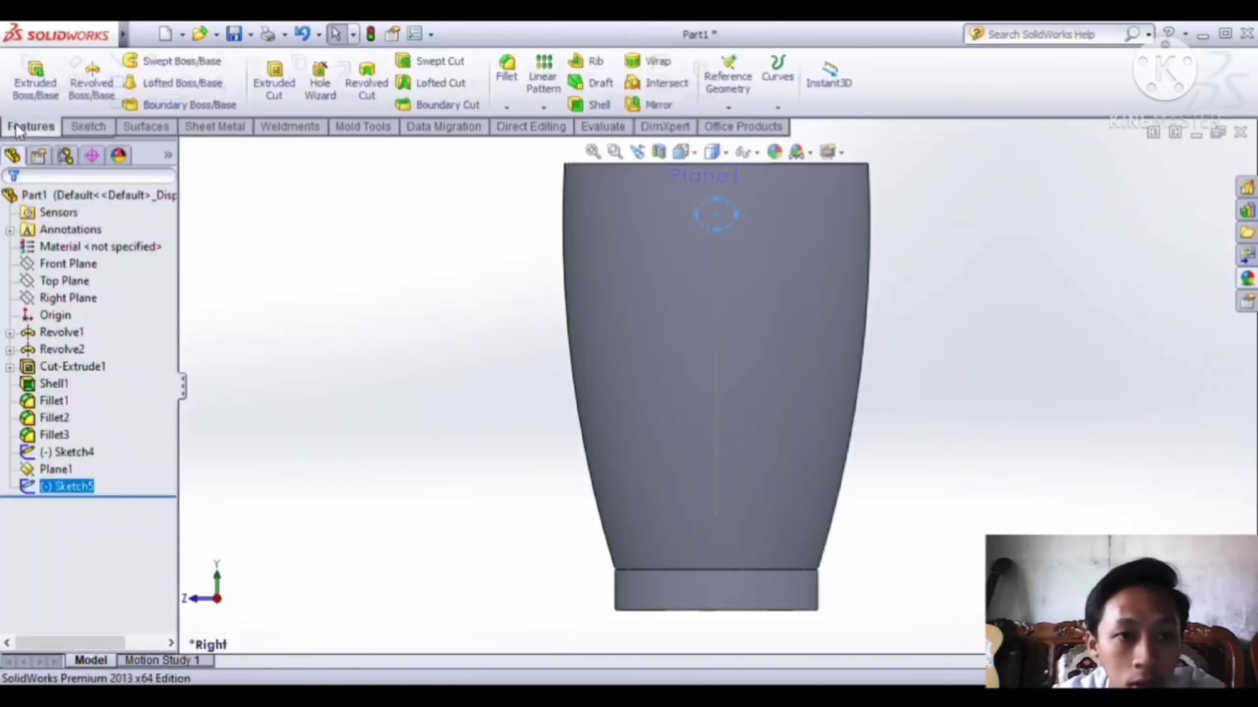
left_click(182, 61)
left_click(89, 281)
left_click(717, 254)
left_click(13, 205)
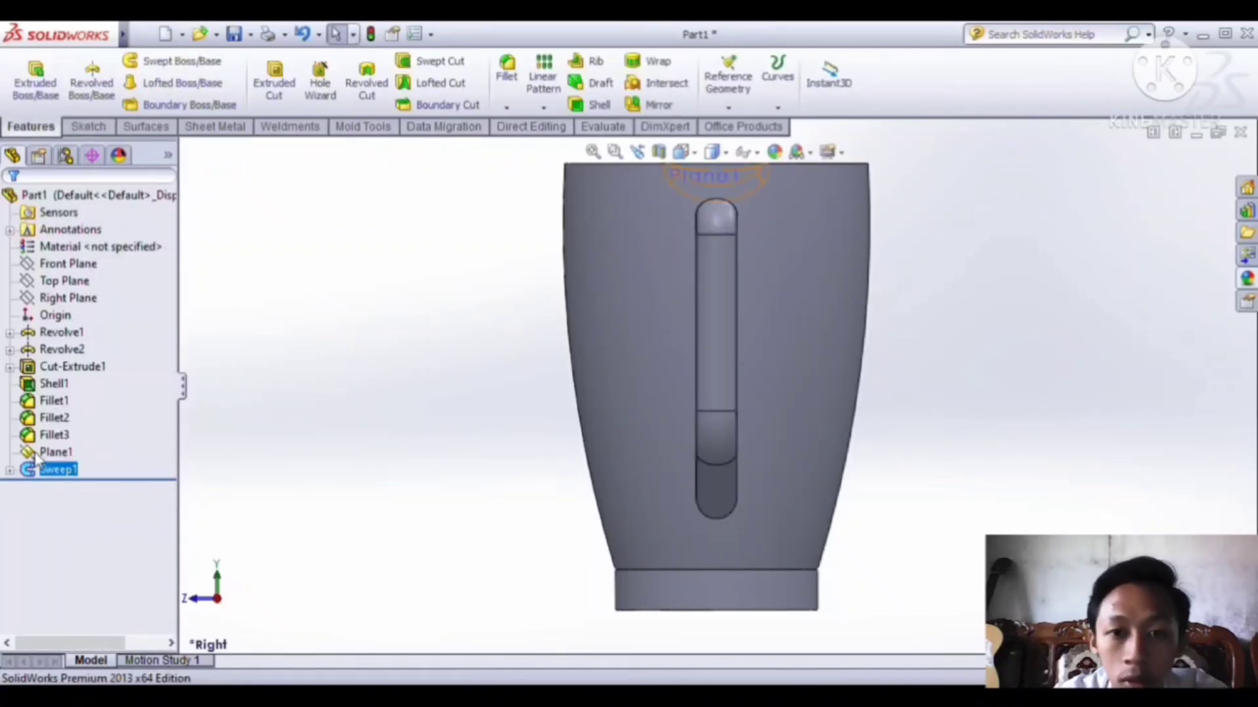
- Hide the handle's reference plane and show the jug from the front with hidden lines visible
left_click(57, 453)
left_click(694, 153)
left_click(582, 367)
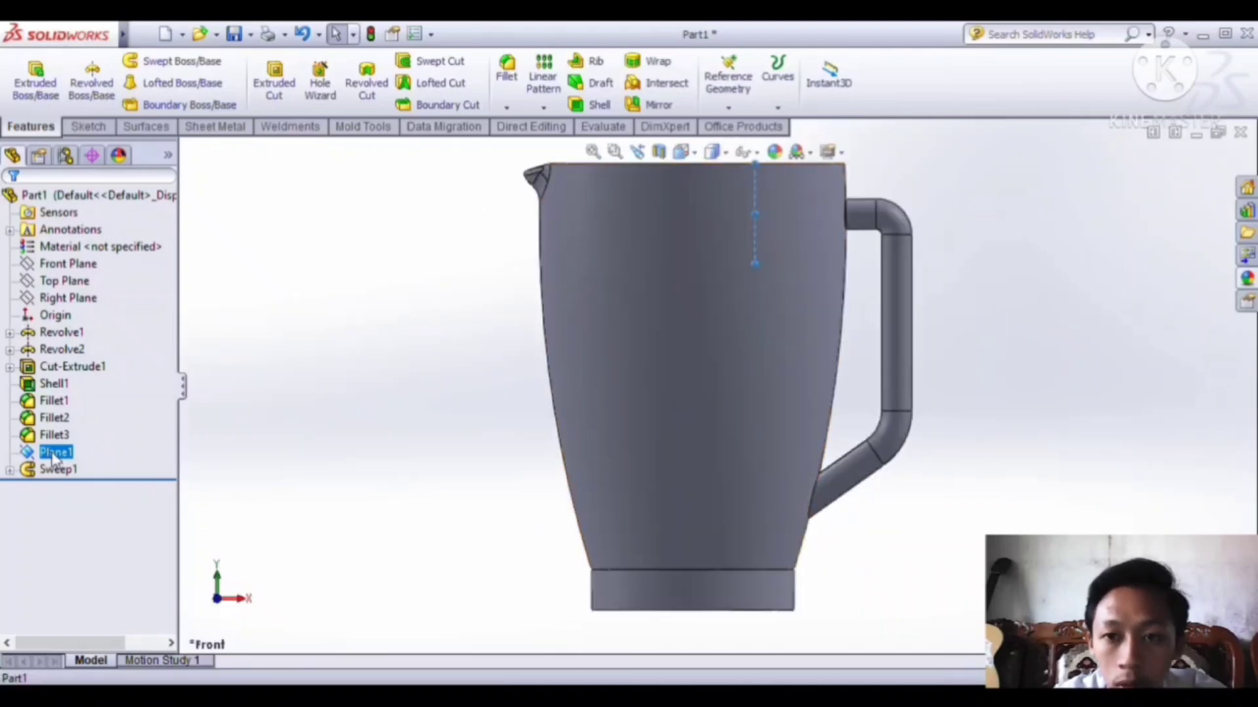
left_click(725, 155)
left_click(714, 246)
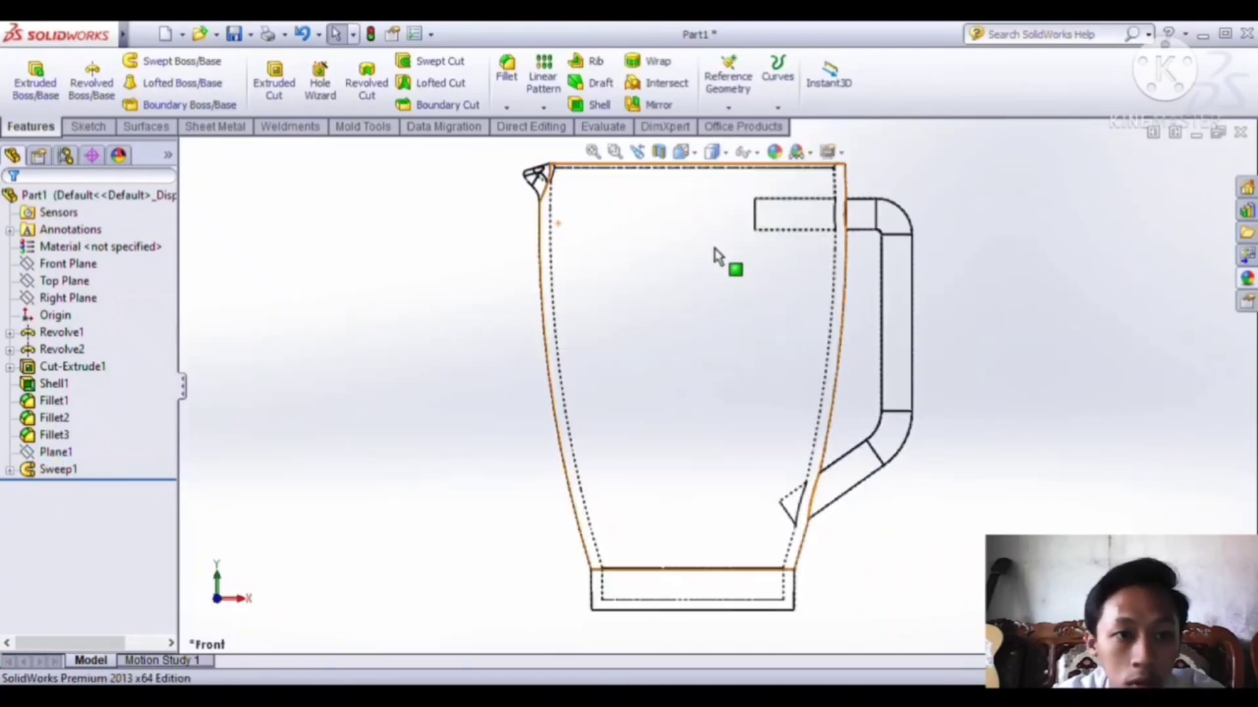
- Start a Front Plane sketch and draw the inner cavity's top line, vertical centre line and floor line
left_click(63, 264)
left_click(68, 242)
left_click(117, 62)
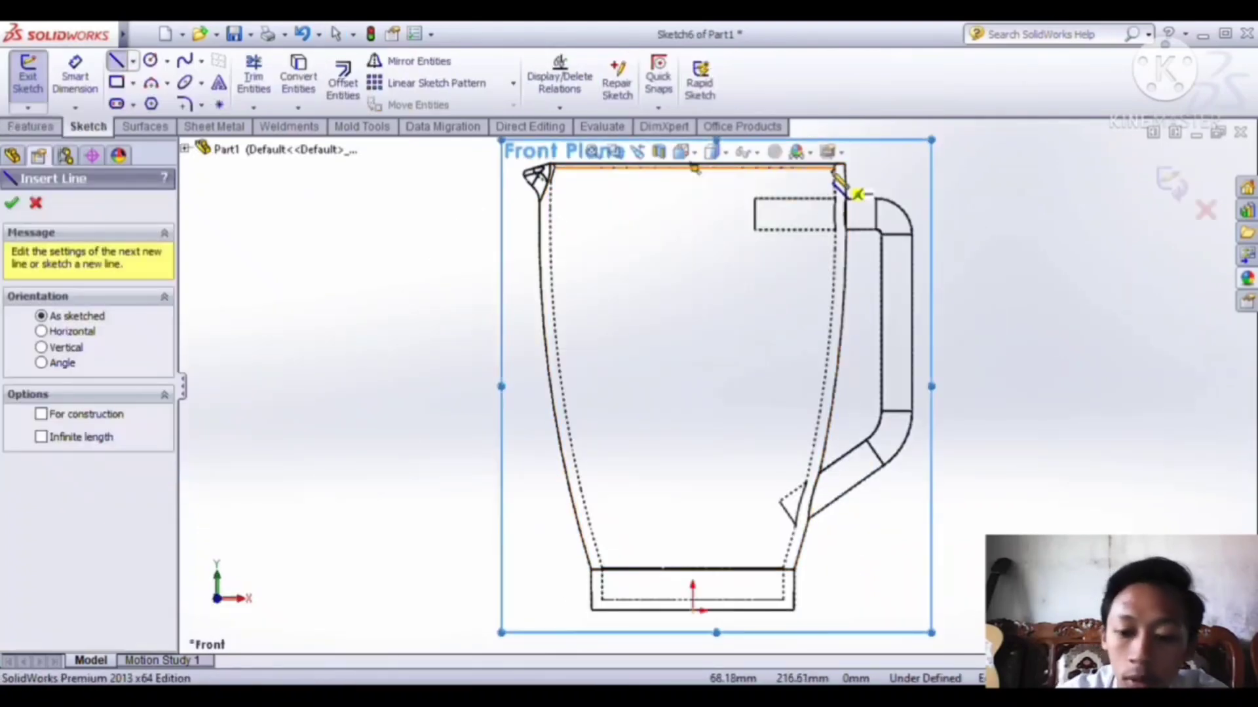
left_click(835, 168)
left_click(694, 169)
left_click(693, 567)
left_click(783, 568)
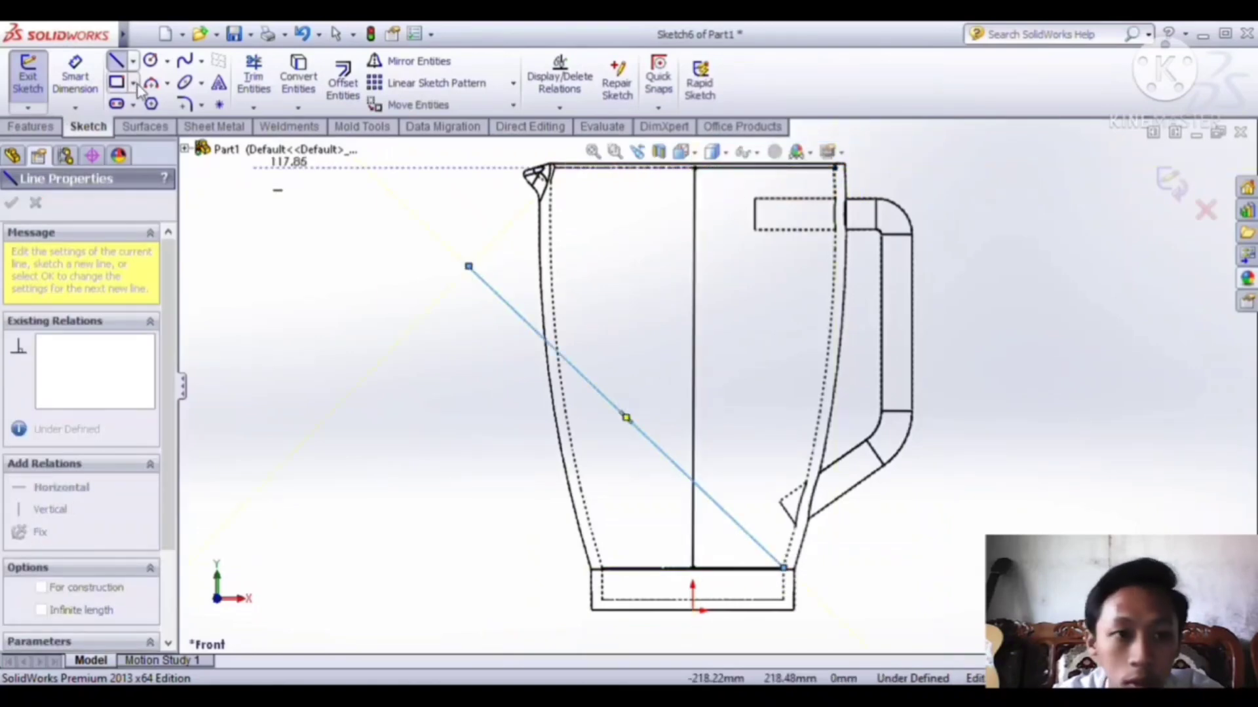
- Close the cavity profile with a three-point arc along the inner wall and delete the stray diagonal line
left_click(150, 82)
left_click(835, 169)
left_click(783, 568)
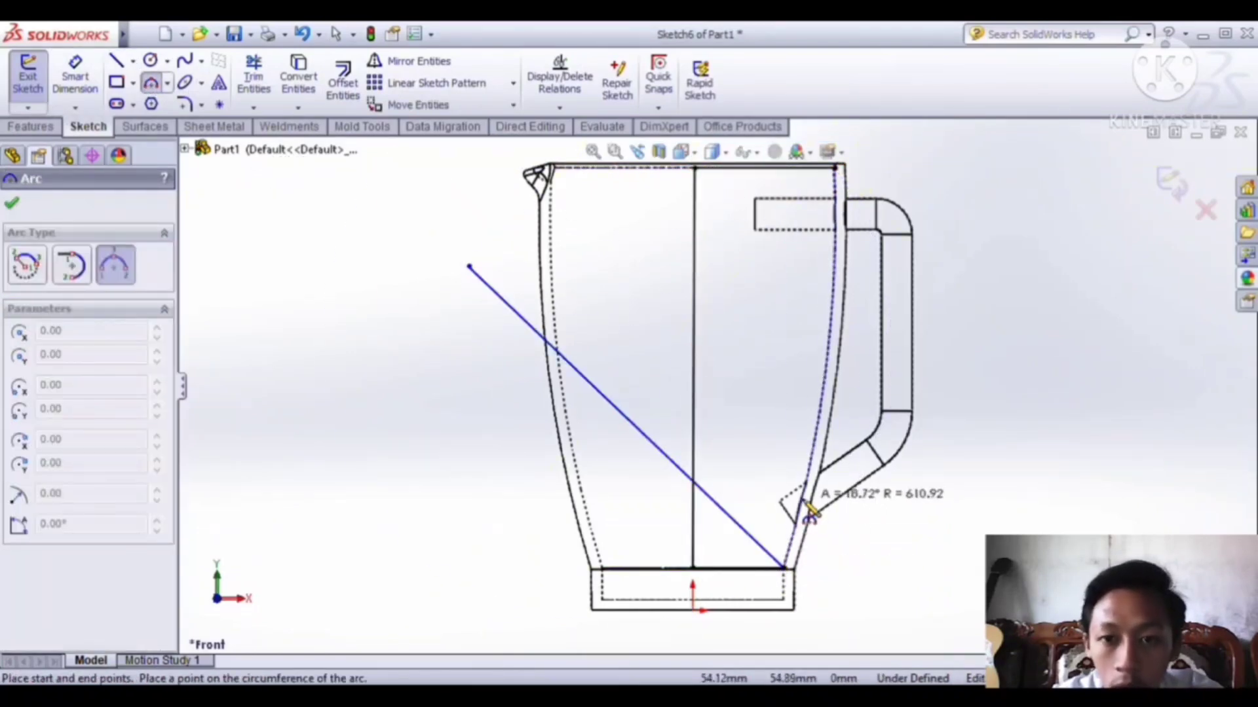
left_click(809, 514)
left_click(513, 314)
key("Delete")
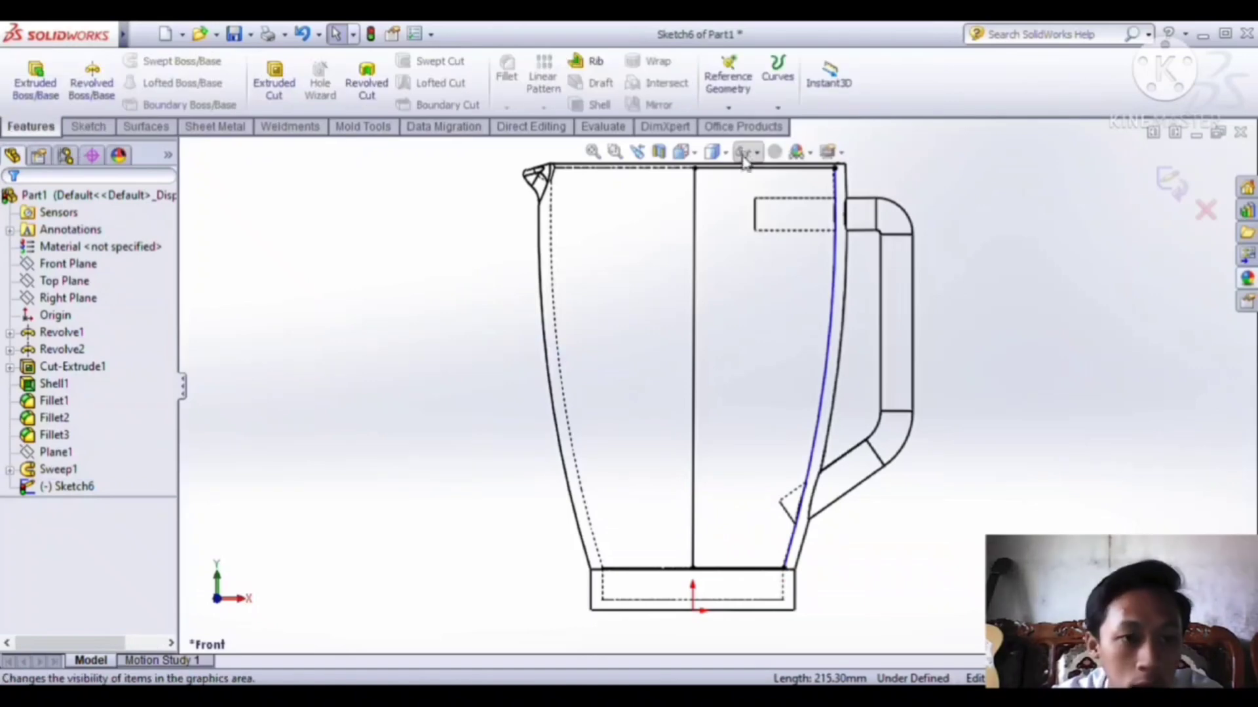
- Restore the shaded display and revolve-cut the cavity profile 360° about its vertical centre line
left_click(717, 153)
left_click(712, 173)
left_click(91, 85)
left_click(36, 203)
left_click(367, 87)
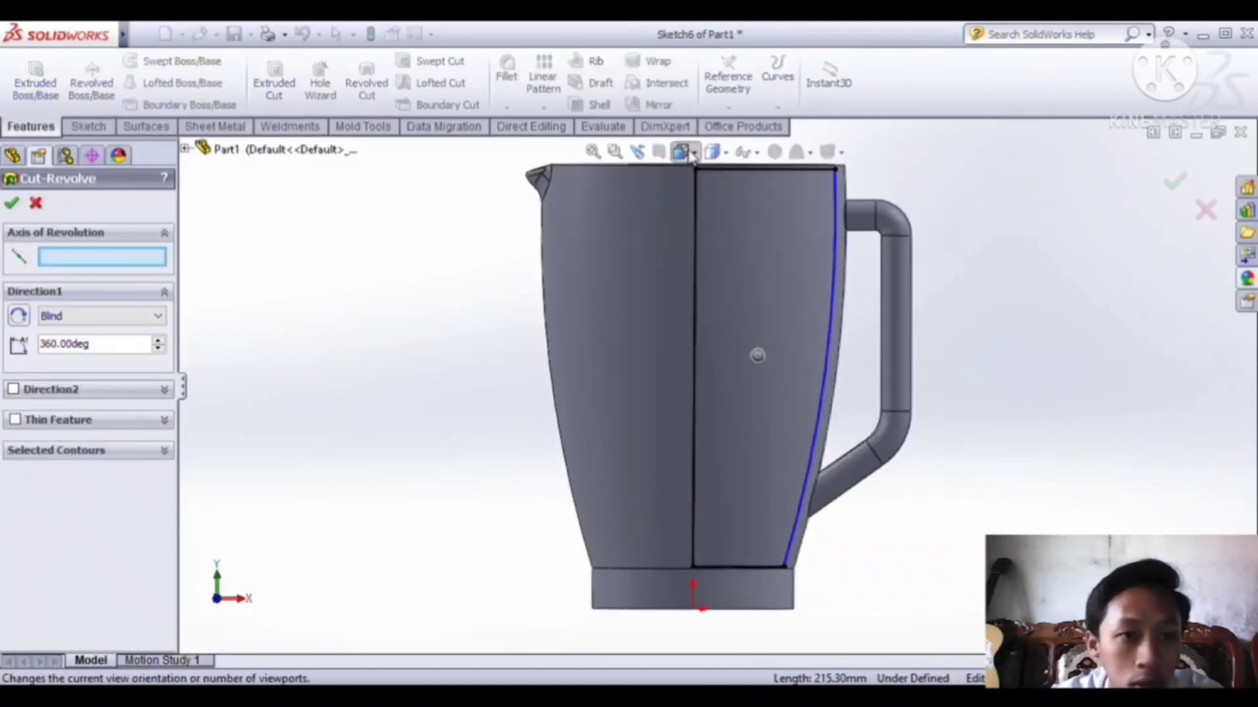
left_click(693, 155)
left_click(707, 284)
left_click(706, 278)
left_click(14, 206)
- Sketch a circle of 5 mm radius centred on the origin on the jug's inner bottom face
left_click(688, 154)
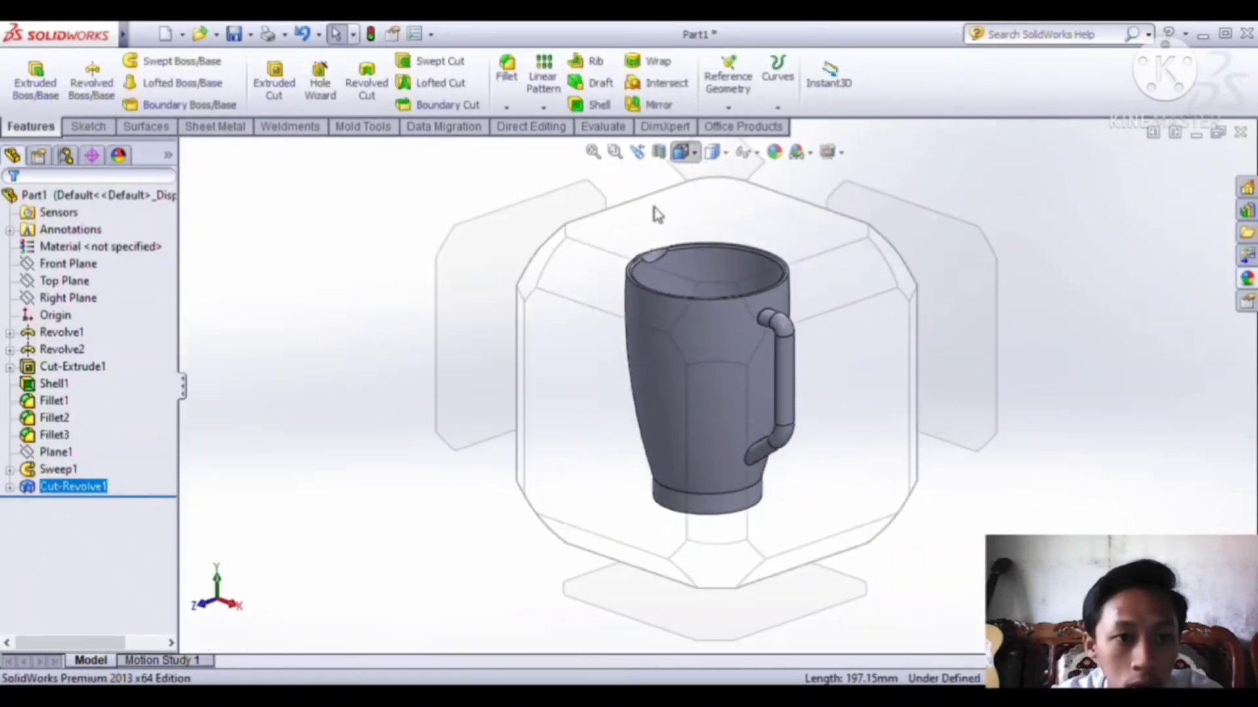
left_click(656, 214)
left_click(670, 352)
left_click(700, 315)
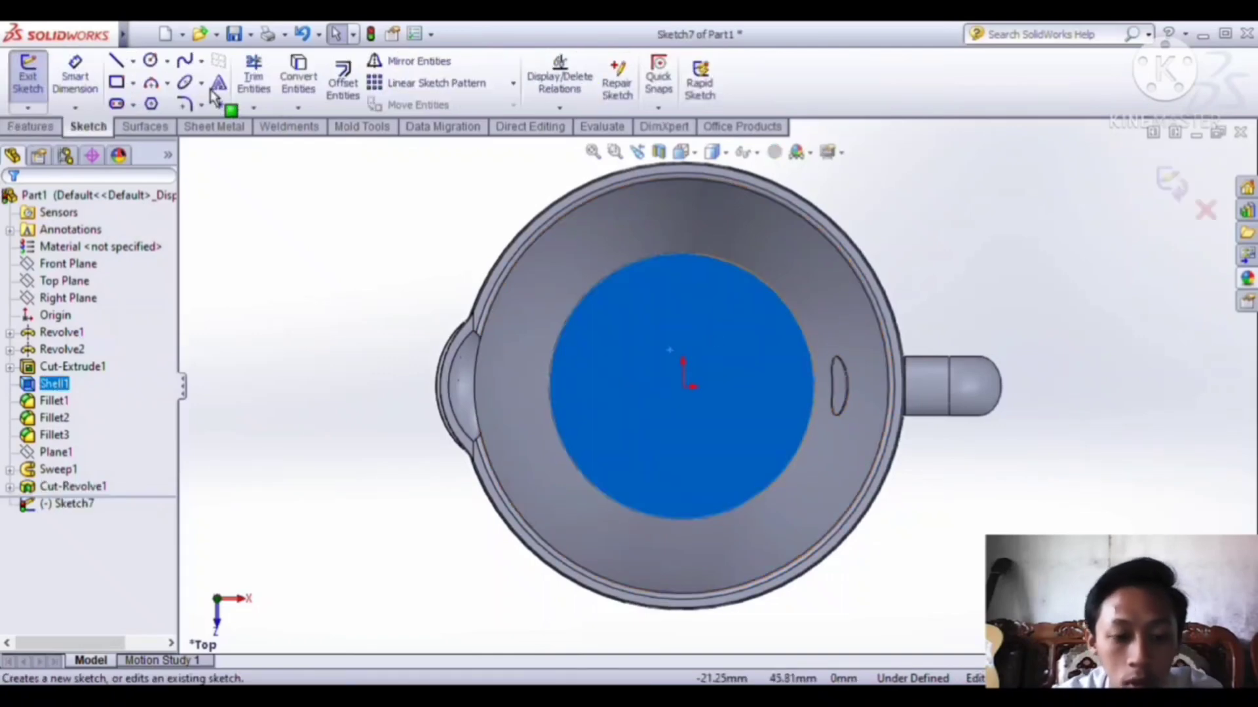
left_click(150, 62)
left_click(682, 386)
left_click(703, 393)
type("5")
key("Return")
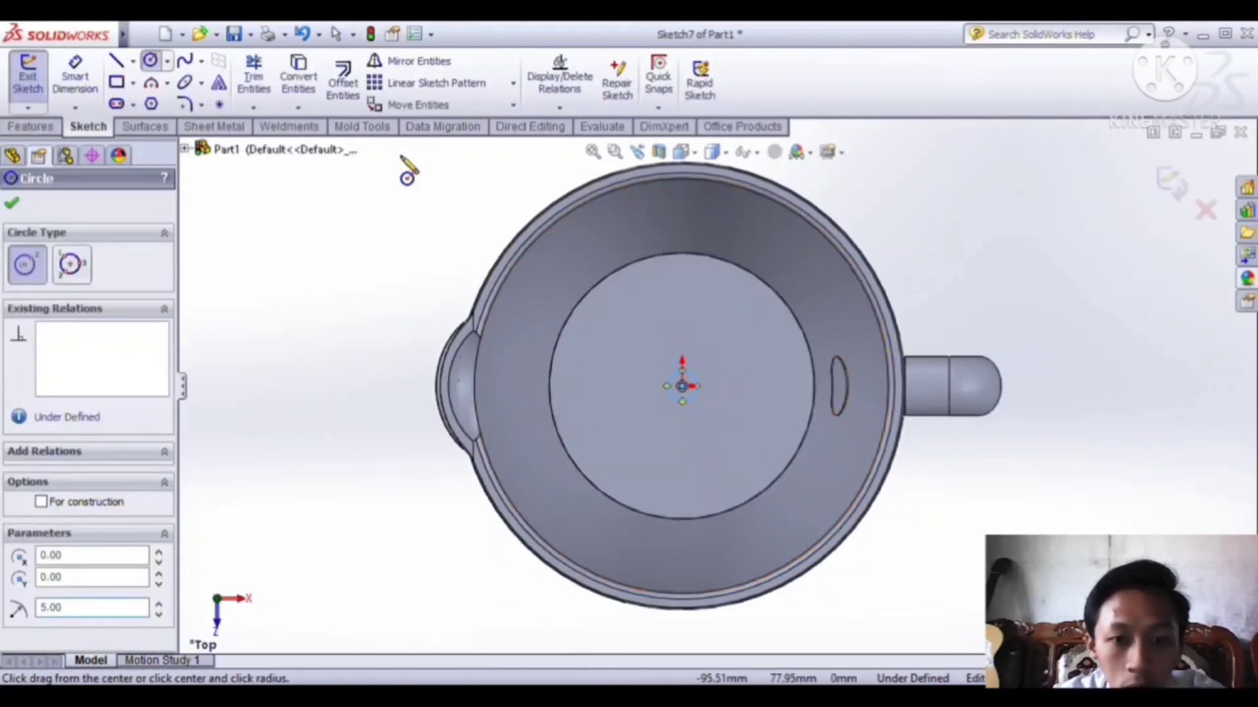
- Extrude-cut the small circle into the jug's floor and show the model in isometric view
left_click(30, 126)
left_click(273, 82)
left_click(11, 203)
left_click(681, 152)
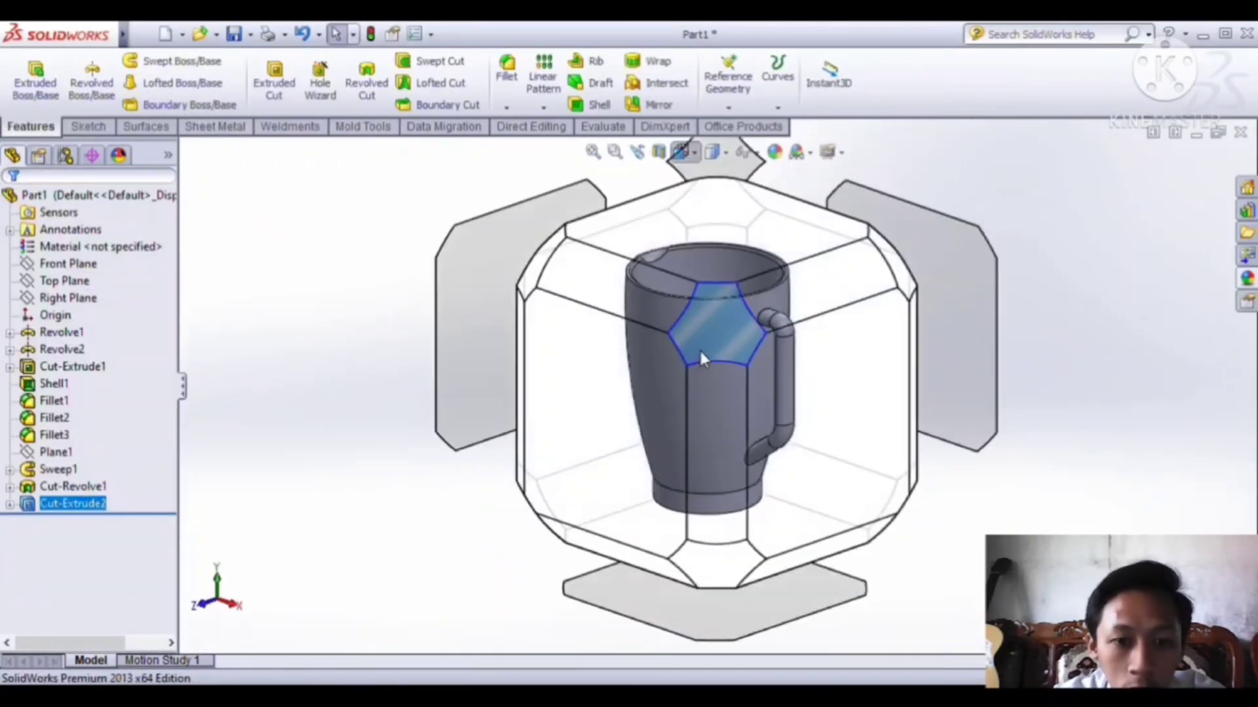
left_click(700, 352)
- Apply the translucent plastic appearance from the Clear Plastic category to the jug and inspect it from another angle
left_click(970, 278)
left_click(1248, 279)
left_click(628, 183)
left_click(650, 199)
left_click(717, 268)
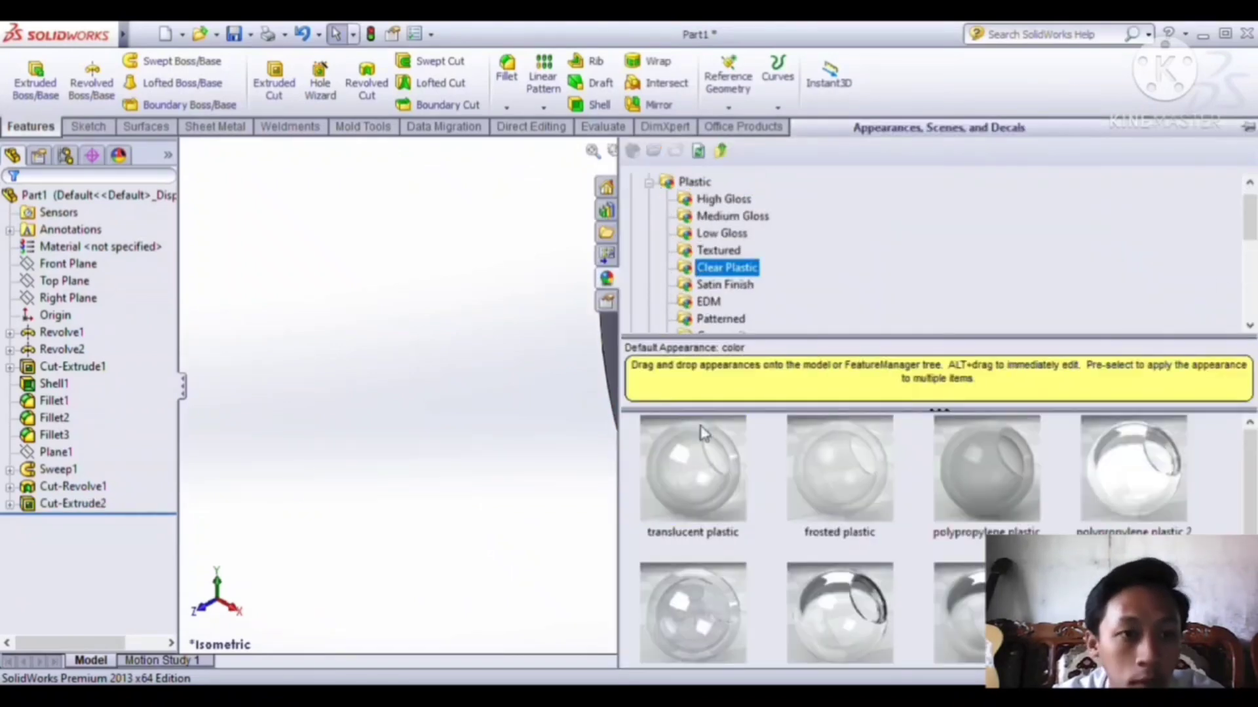
left_click(699, 452)
left_click(633, 151)
left_click(511, 262)
right_click(472, 262)
left_click(515, 328)
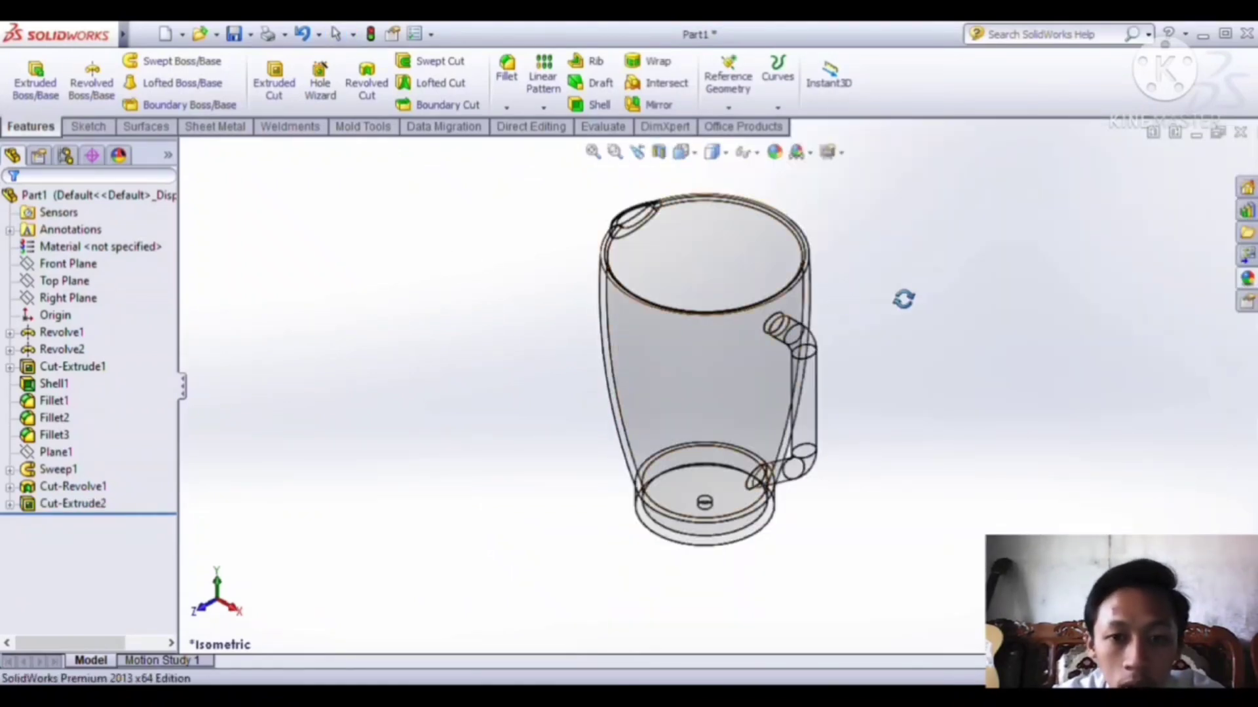
left_click_drag(904, 299, 1053, 280)
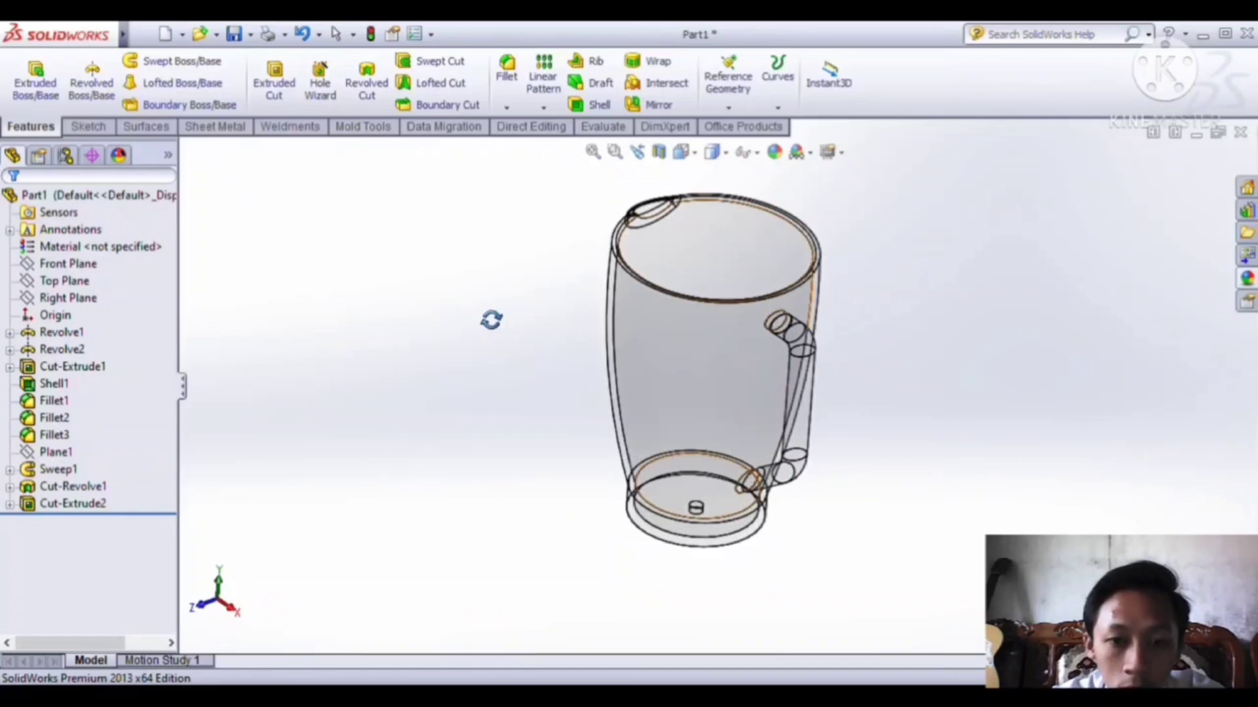
key("Escape")
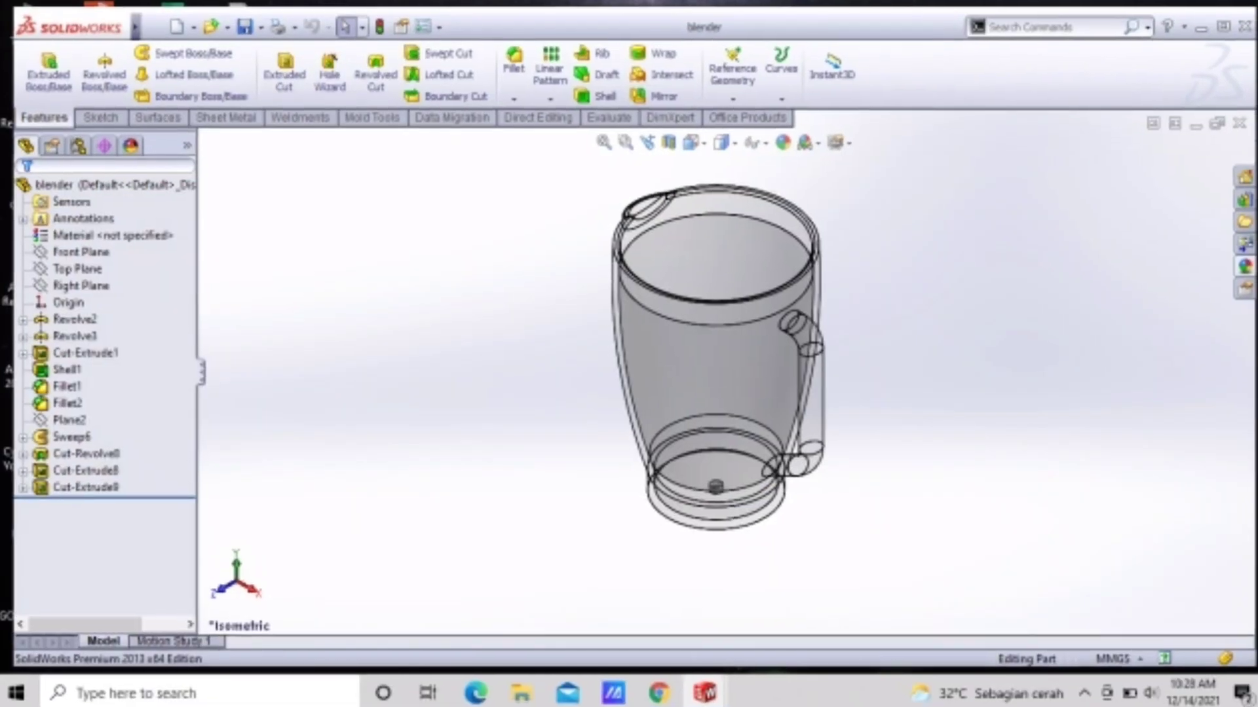
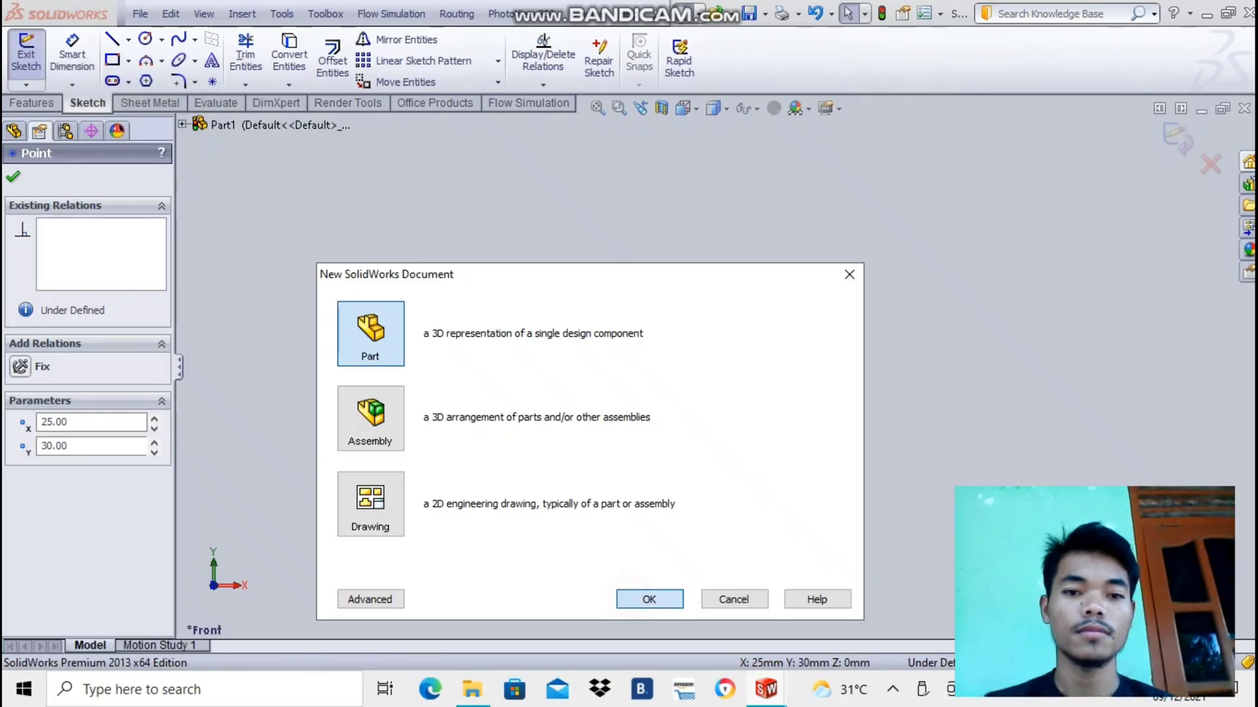
- Create a new part document and orient the view normal to the Front Plane
key("Return")
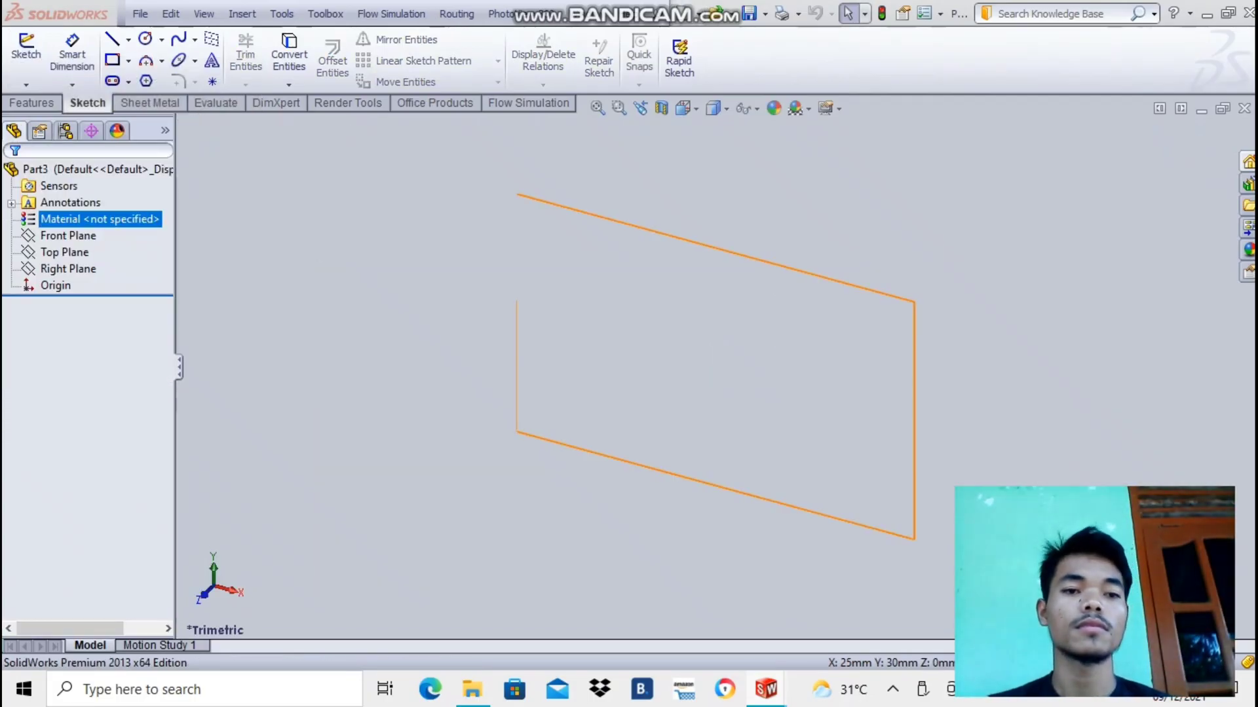
left_click(68, 236)
left_click(163, 205)
- Draw a stepped chain of seven alternating horizontal and vertical centerlines from the origin, the first two about 17 mm and 21 mm long
left_click(129, 39)
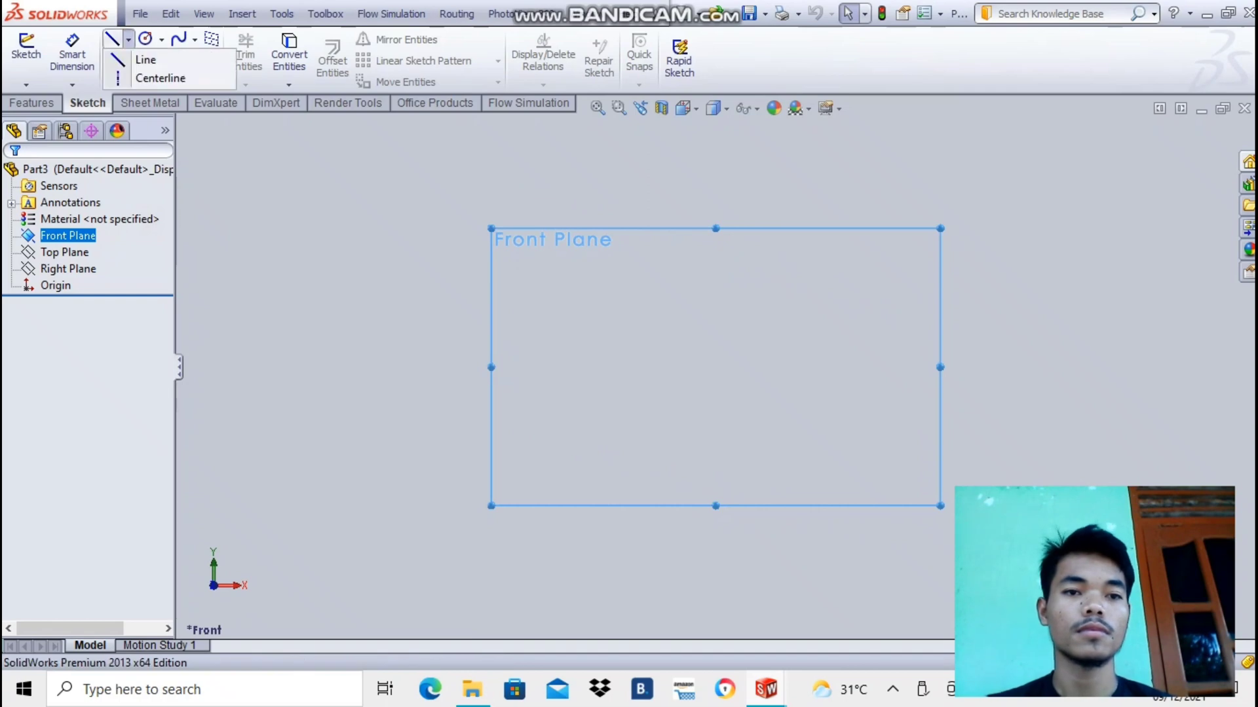
left_click(160, 78)
left_click(715, 367)
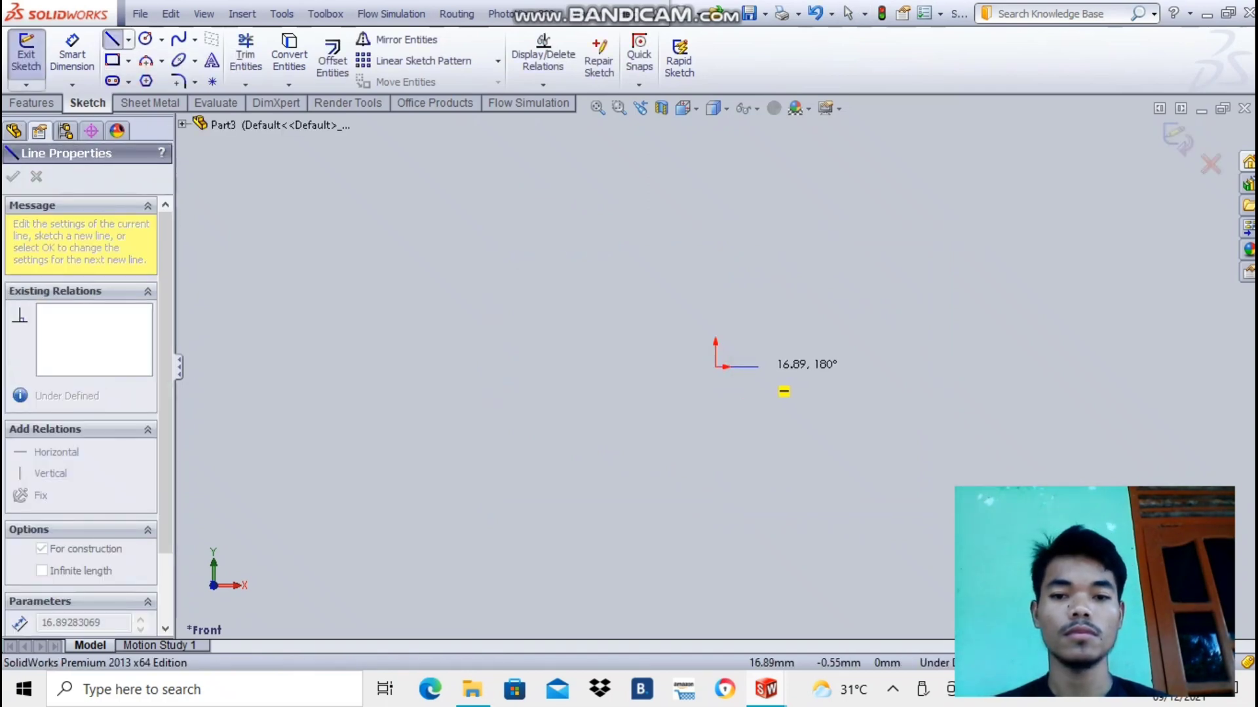
left_click(758, 367)
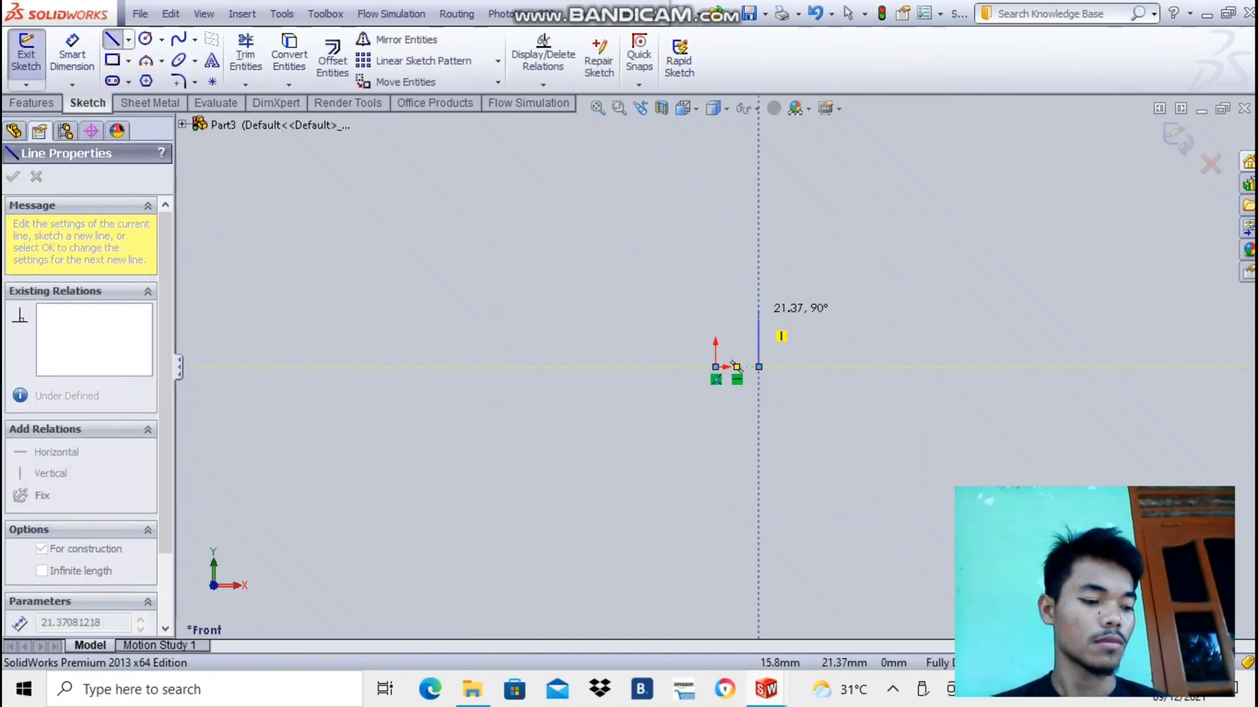
left_click(818, 313)
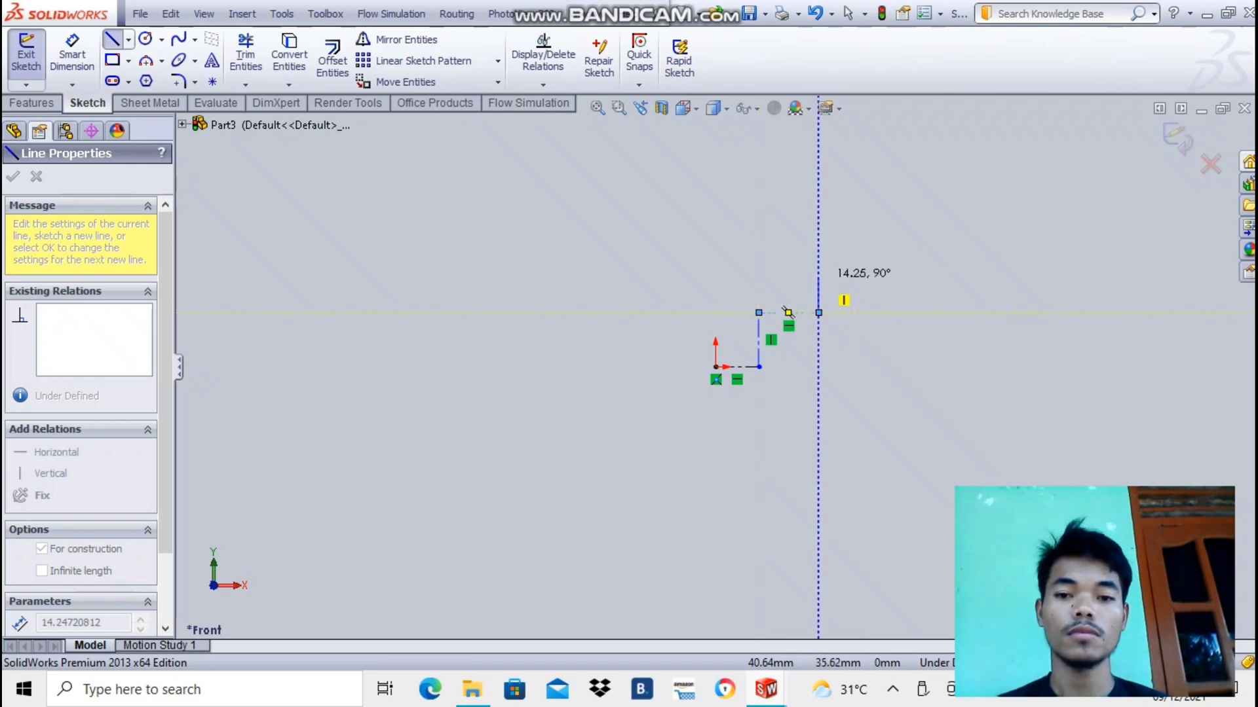
double_click(819, 255)
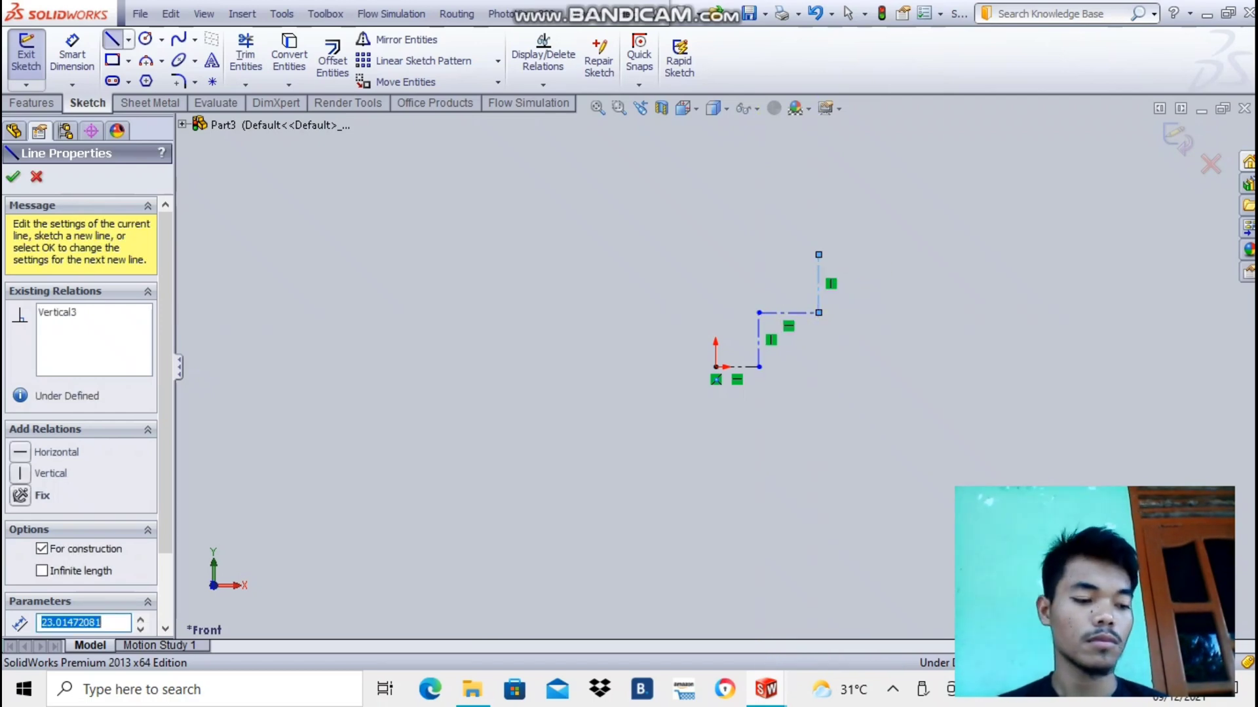
left_click(818, 255)
left_click(852, 255)
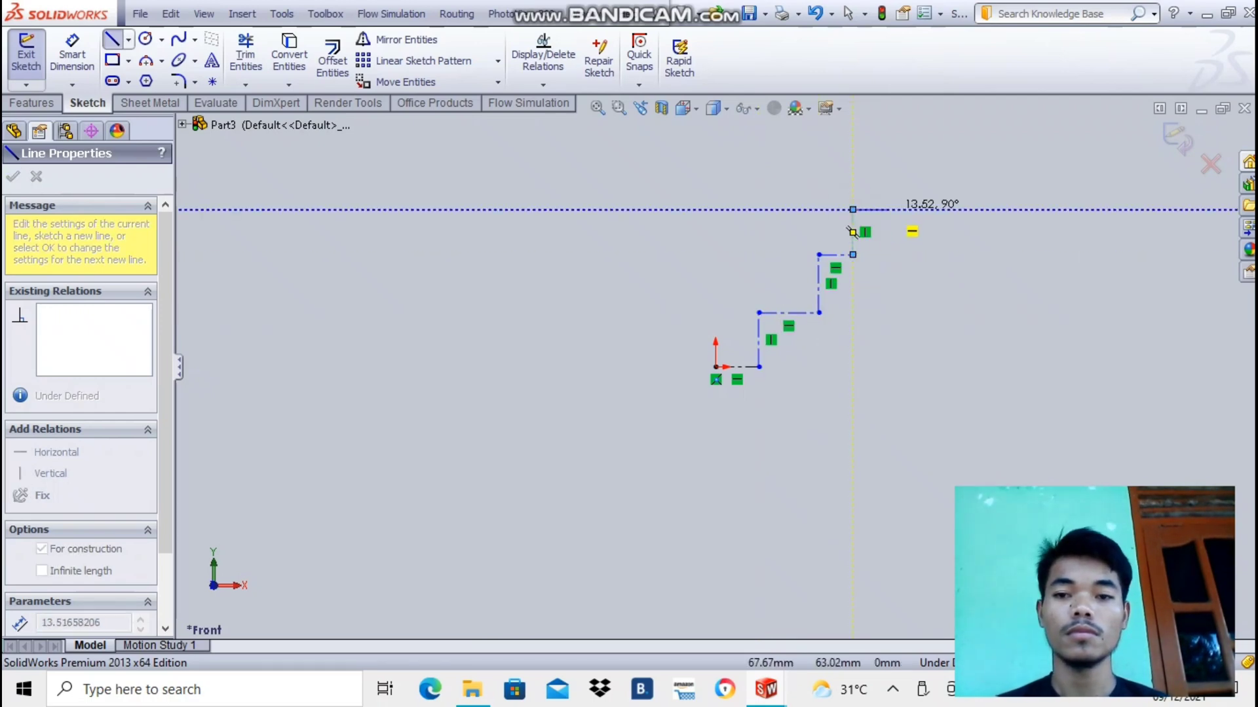
left_click(852, 209)
right_click(664, 357)
left_click(725, 183)
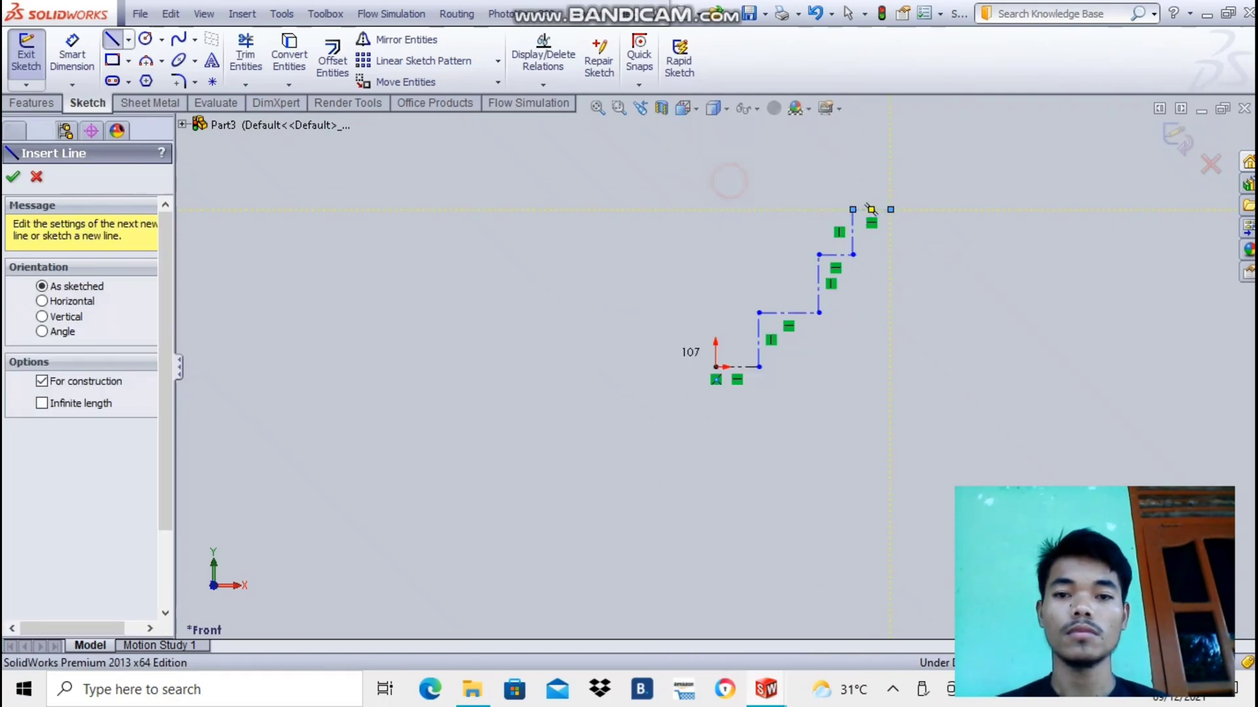
- Set the lengths of the chain's first three centerlines to 25, 30 and 20 mm in order from the origin
left_click(737, 367)
key("BackSpace")
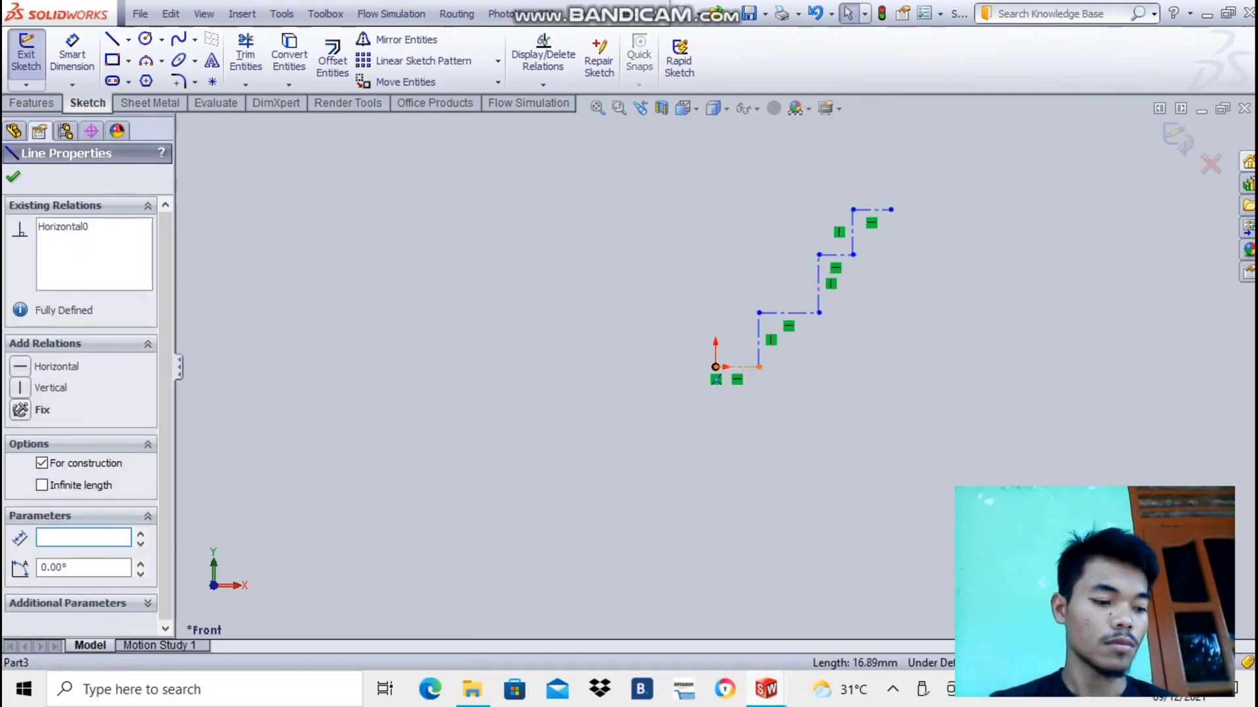
type("25")
key("Return")
left_click(777, 348)
key("BackSpace")
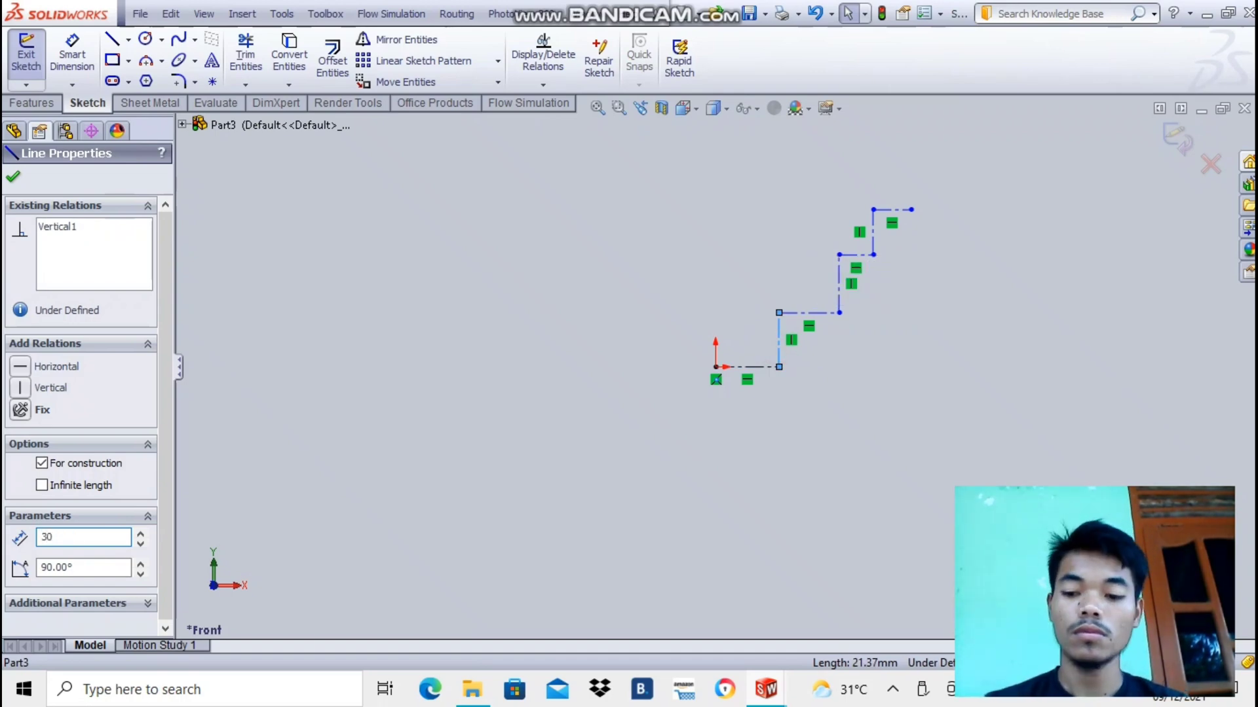
type("30")
key("Return")
left_click(792, 291)
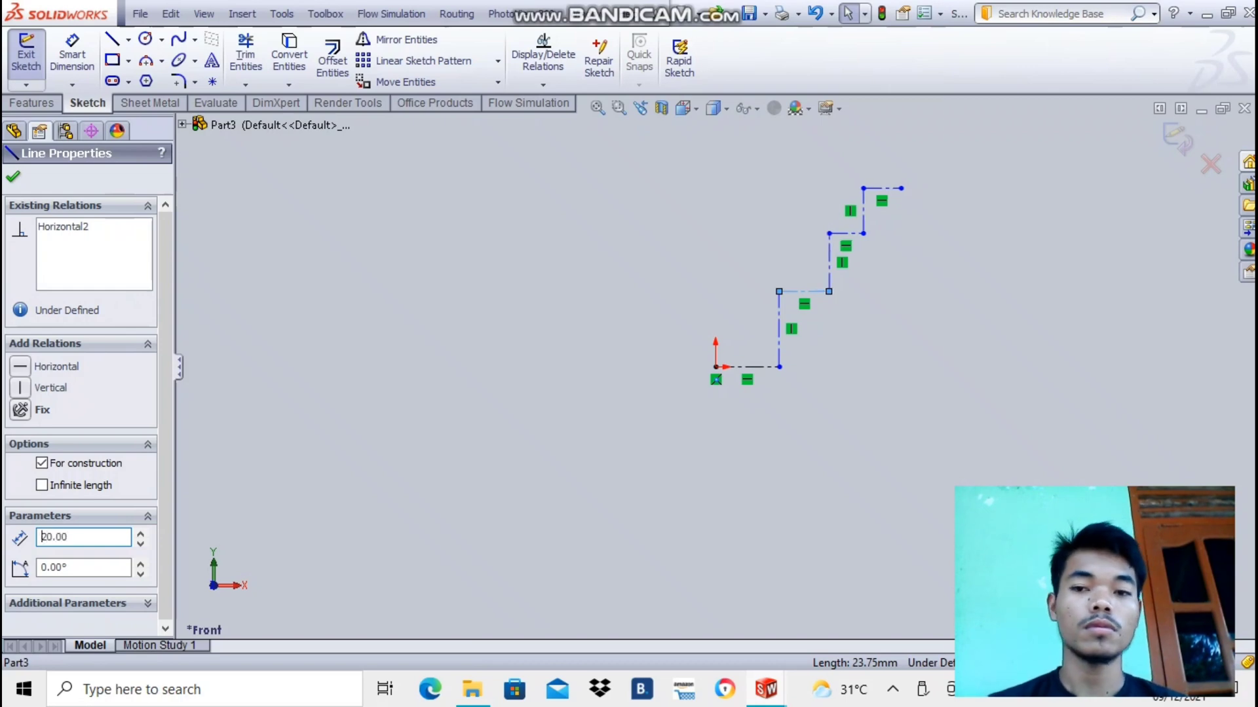
- Set the lengths of the chain's fourth to seventh centerlines to 20, 20, 25 and 10 mm in order
left_click(829, 252)
type("2")
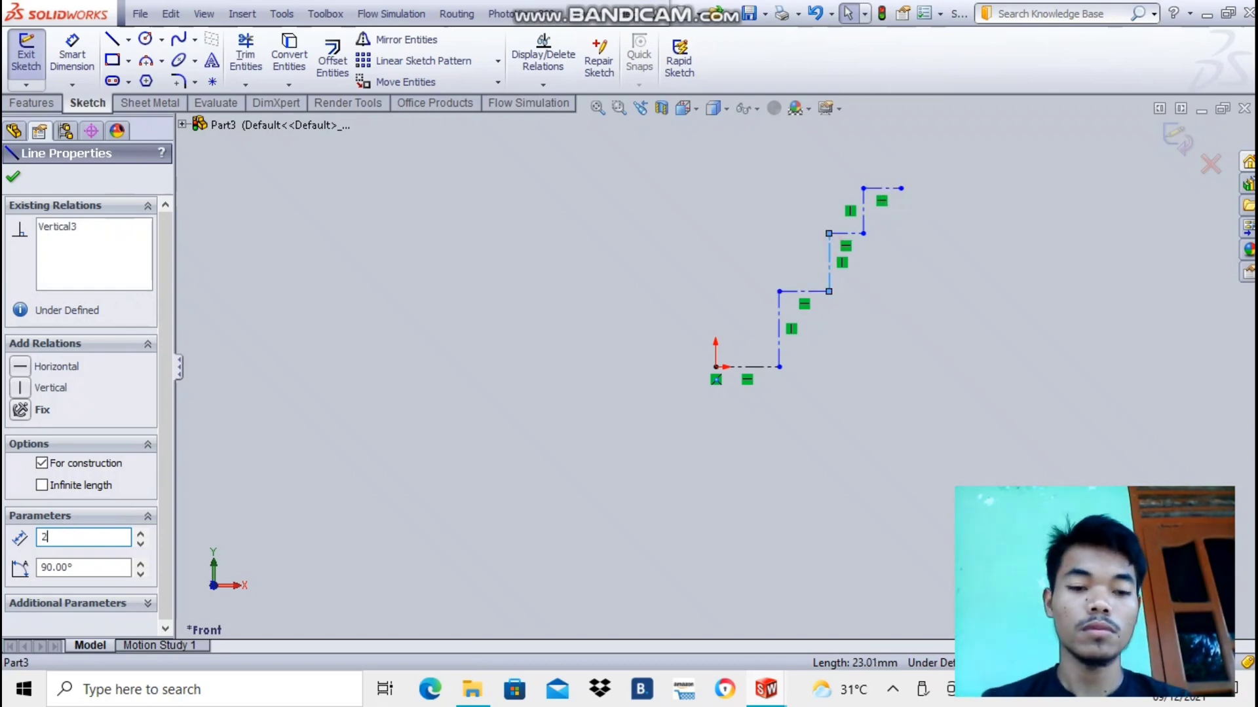
left_click(846, 241)
key("BackSpace")
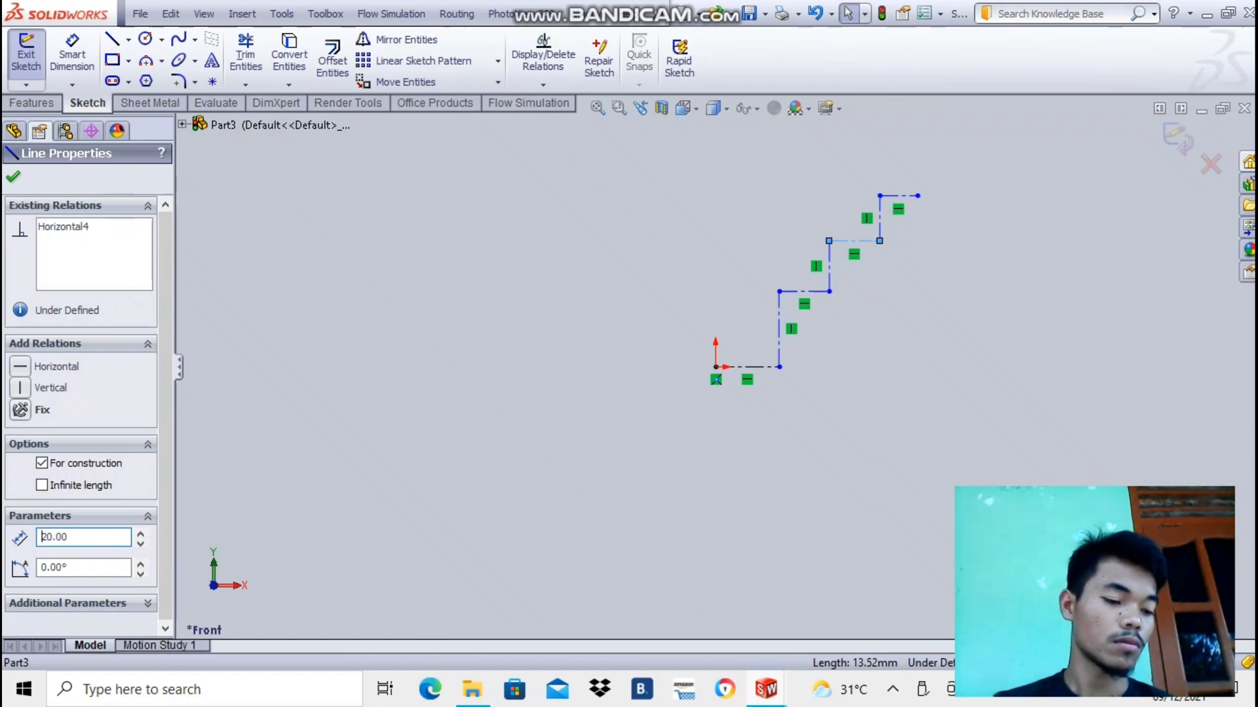
key("BackSpace")
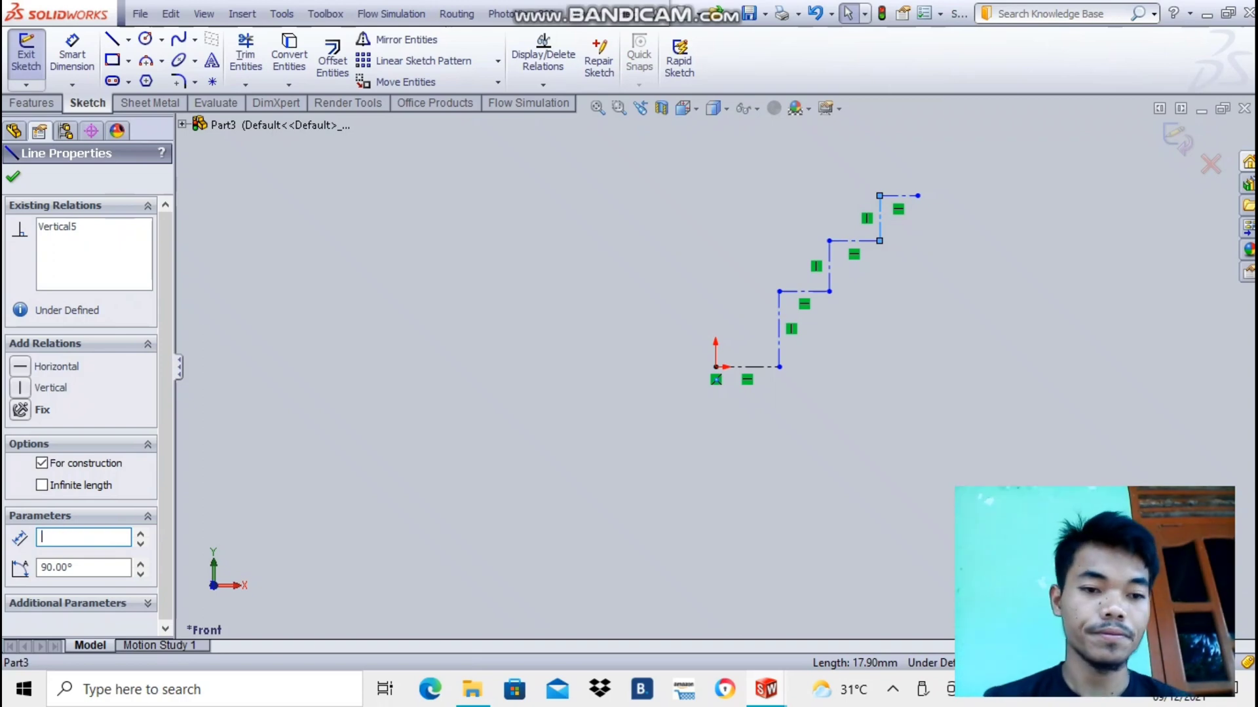
key("Return")
left_click(902, 178)
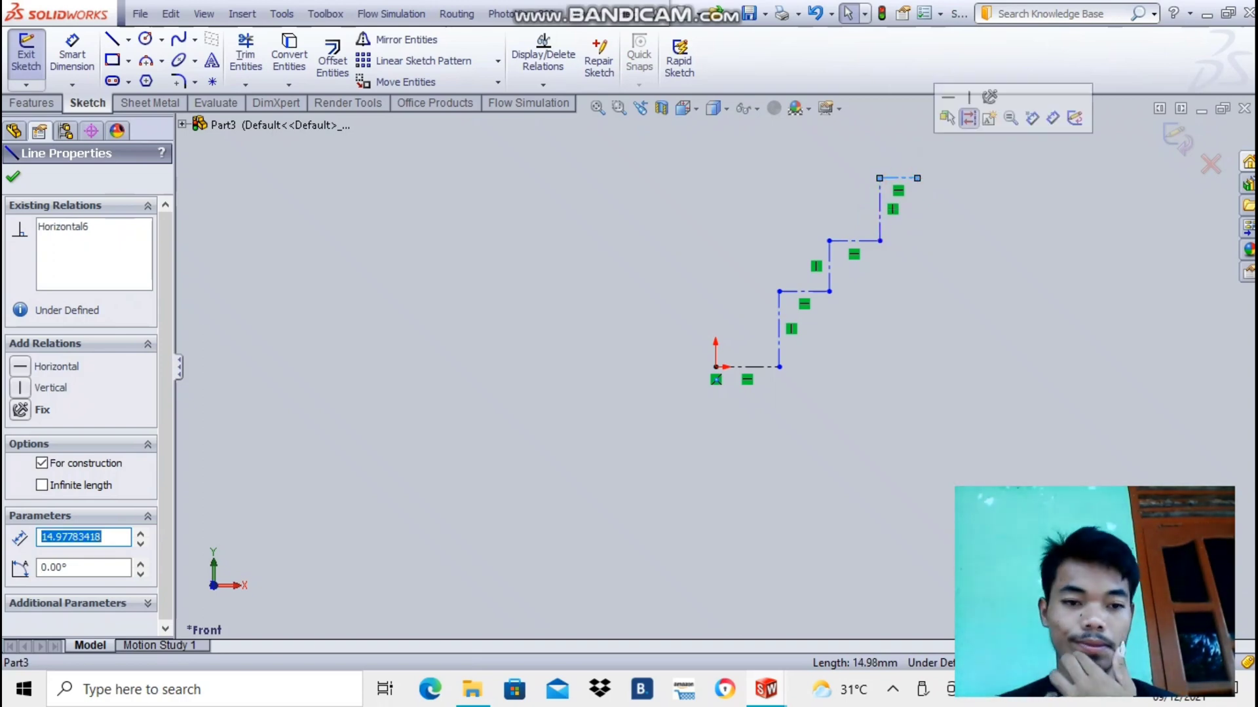
key("BackSpace")
key("Return")
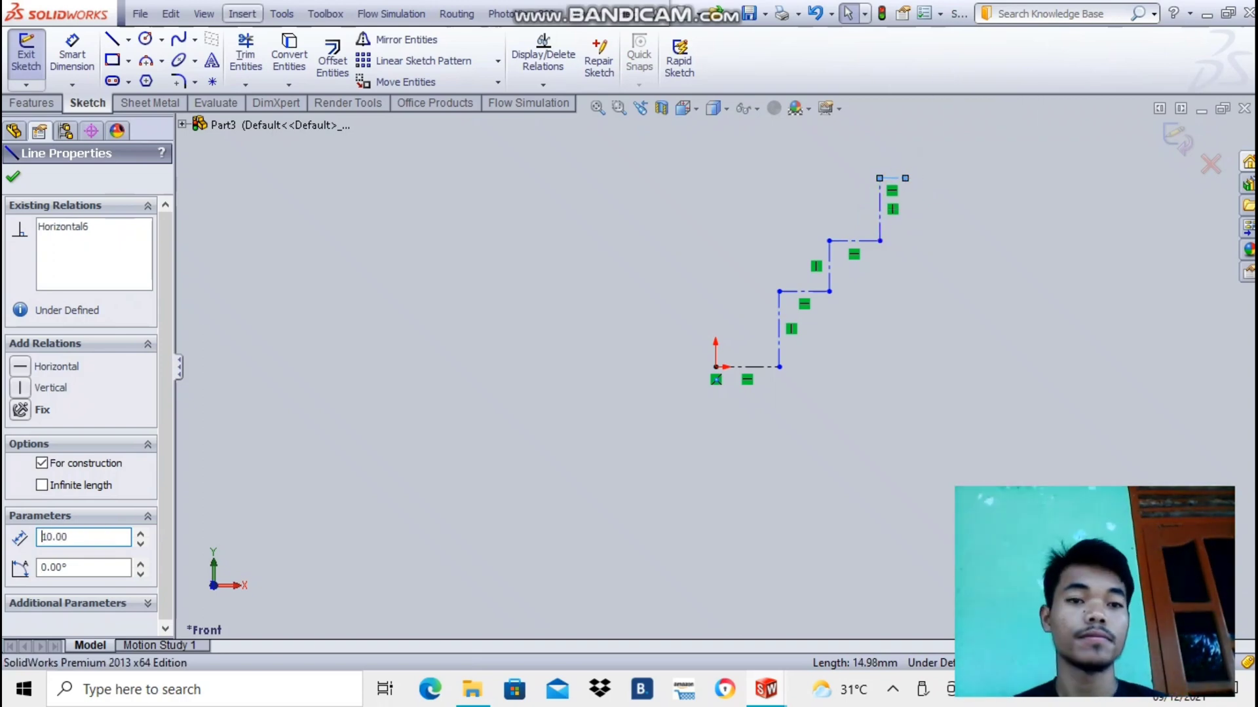
- Draw a long vertical centerline from the free end of the stepped chain down past the origin's level
left_click(113, 39)
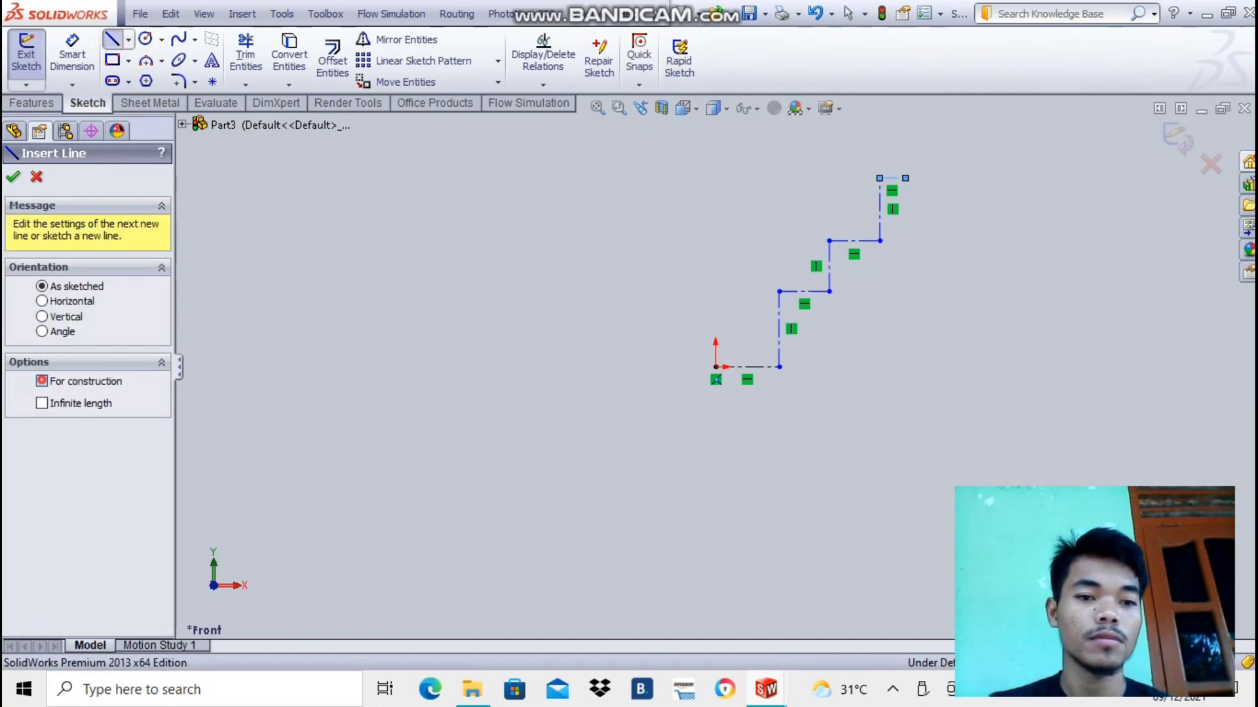
left_click(41, 381)
left_click(905, 178)
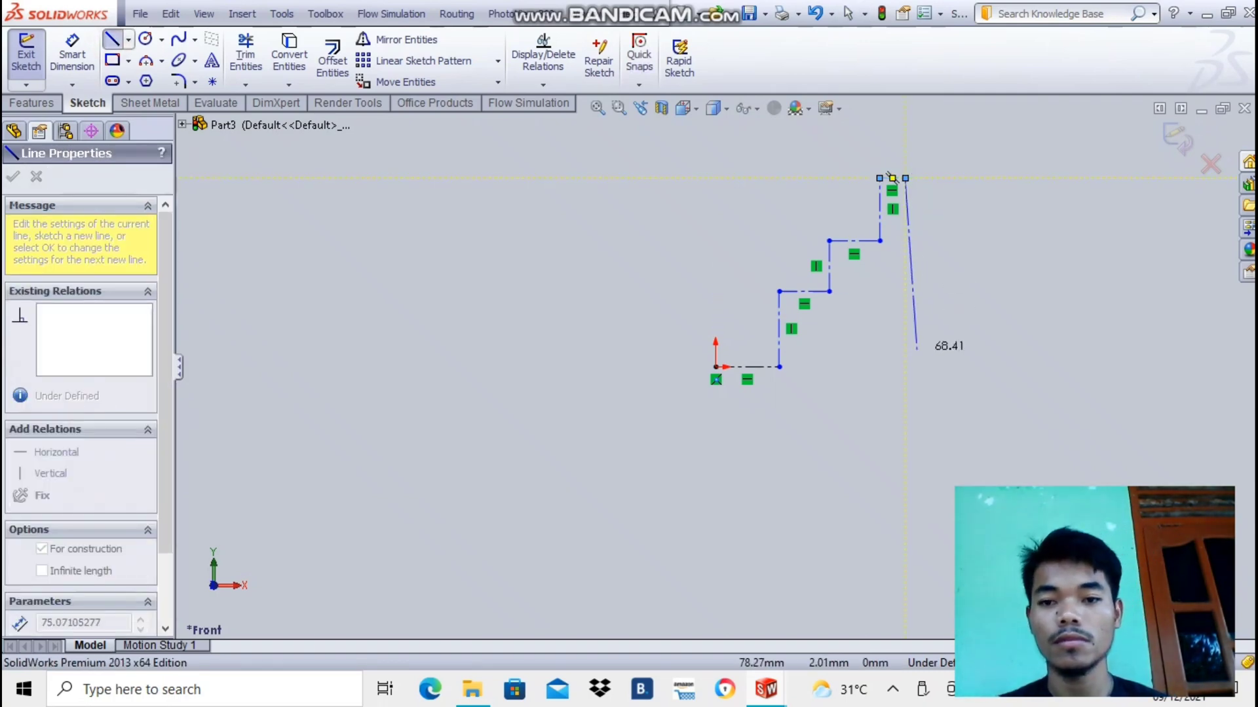
left_click(905, 412)
right_click(964, 389)
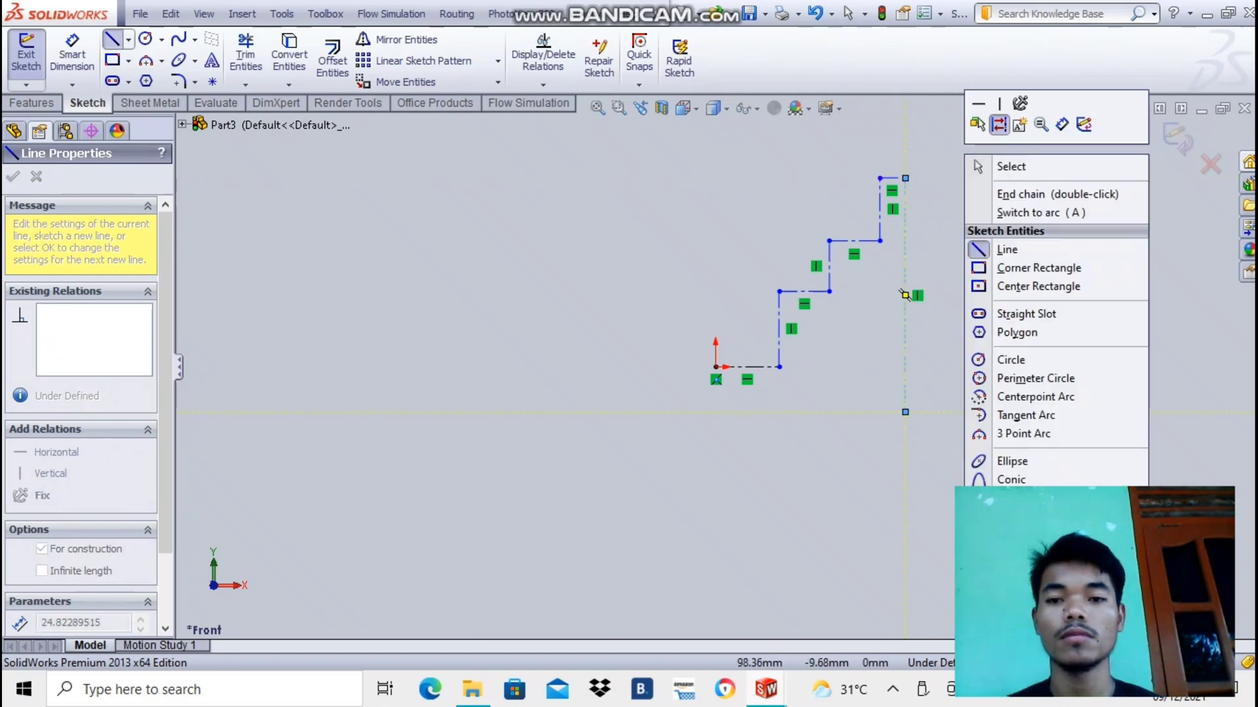
left_click(1035, 174)
scroll(685, 393, "up", 2)
scroll(841, 288, "down", 5)
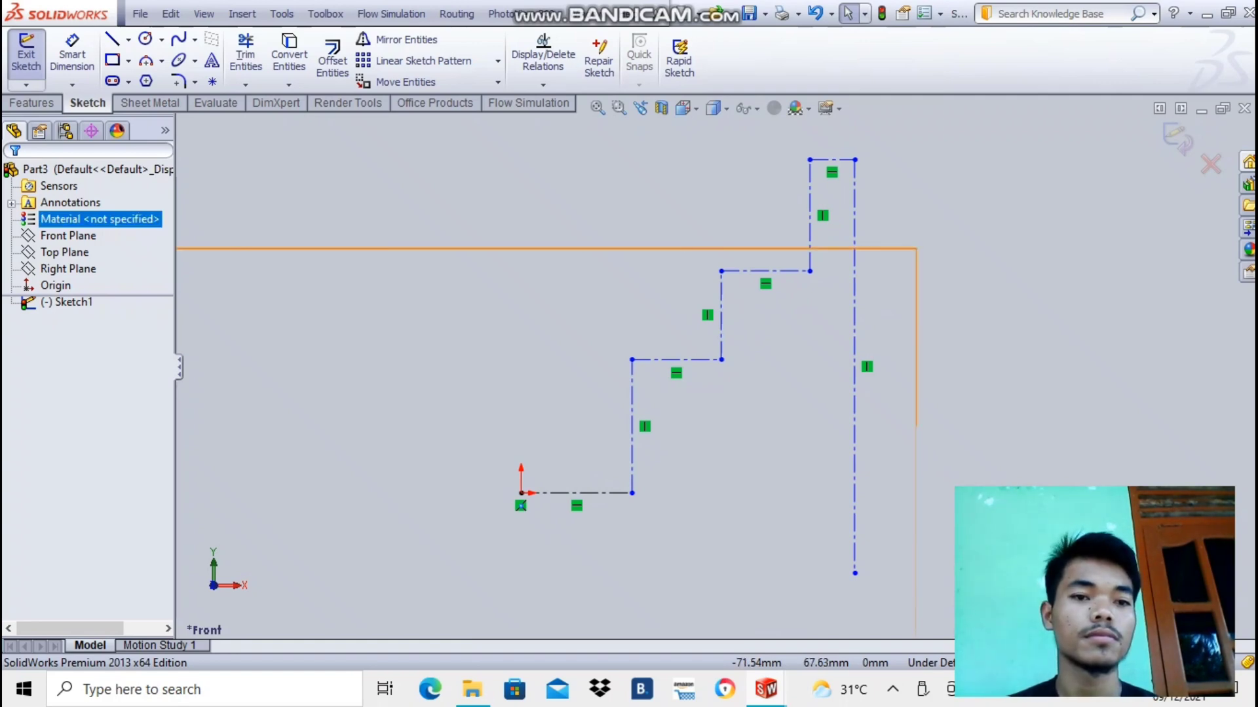
- Draw centerlines sloping from the upper step's inner corner to the long vertical, briefly down along it, and horizontally back to the middle riser
left_click(112, 40)
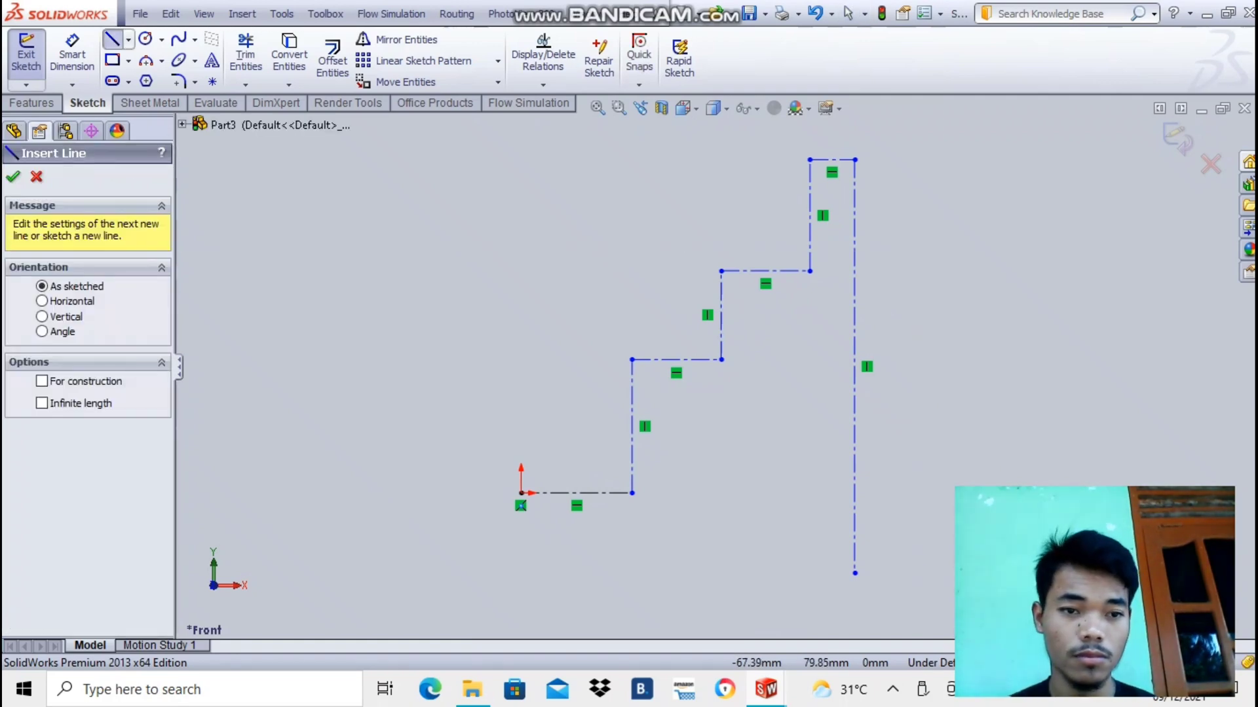
left_click(41, 380)
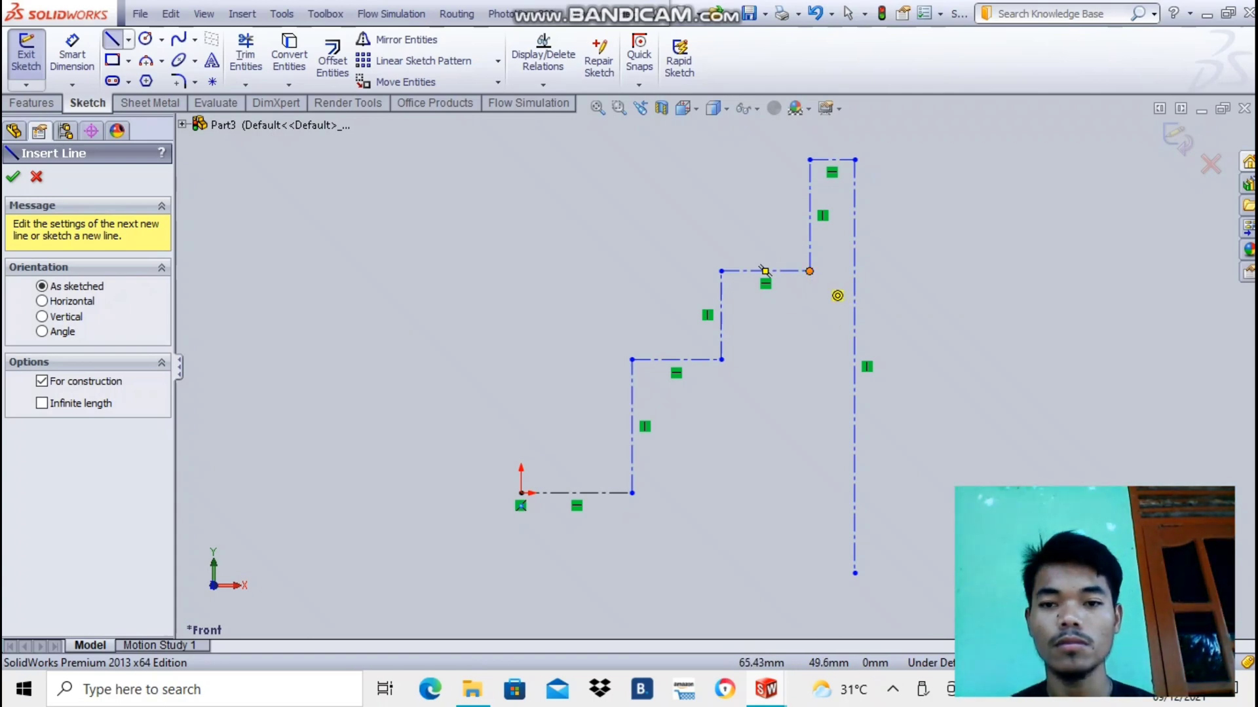
left_click(809, 270)
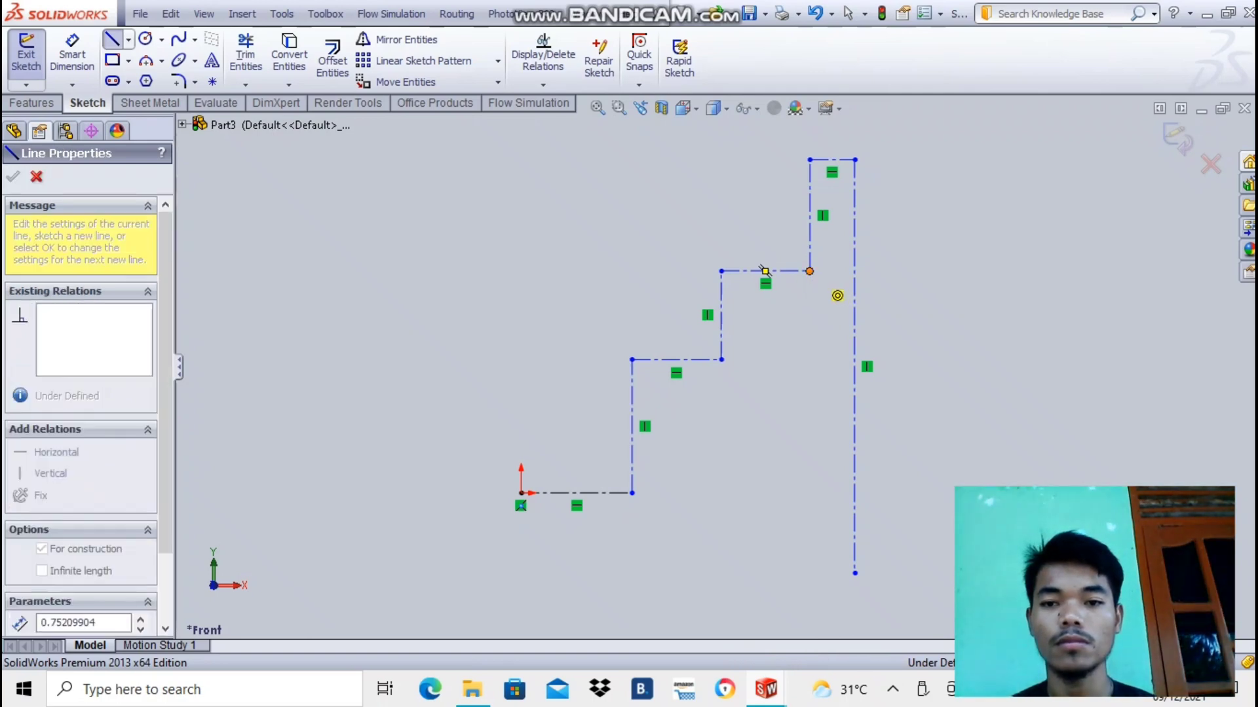
left_click(854, 367)
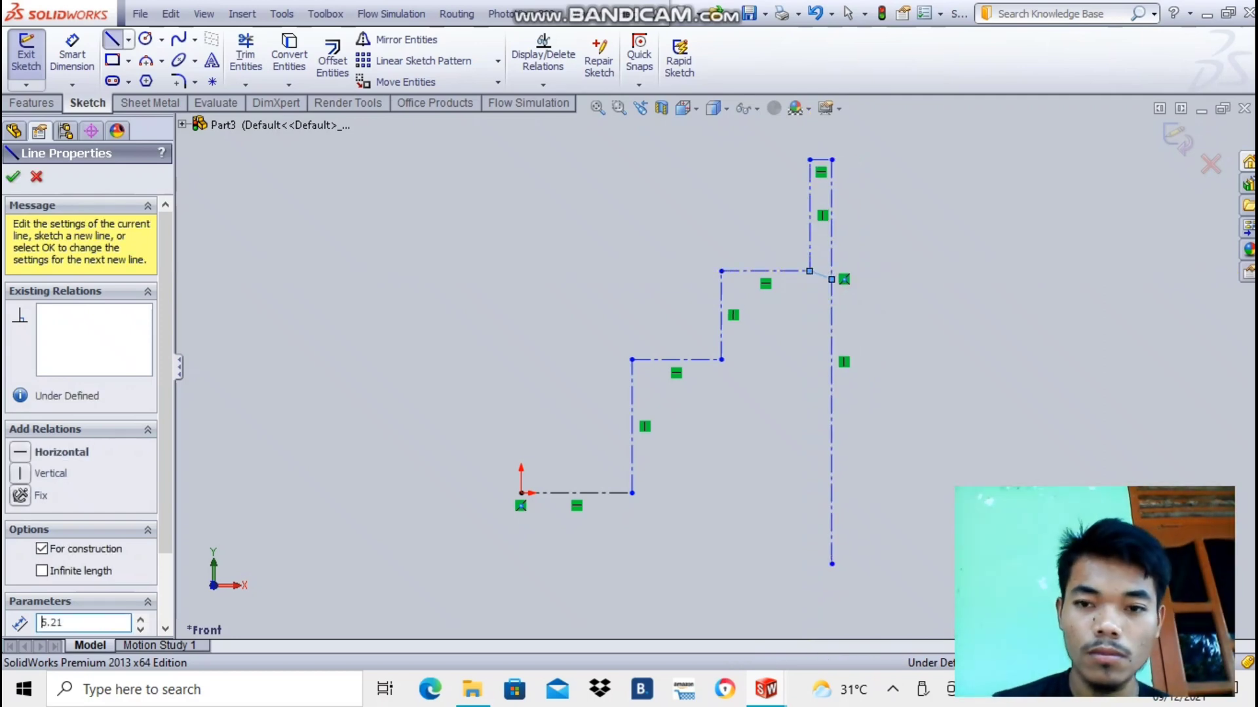
left_click(831, 362)
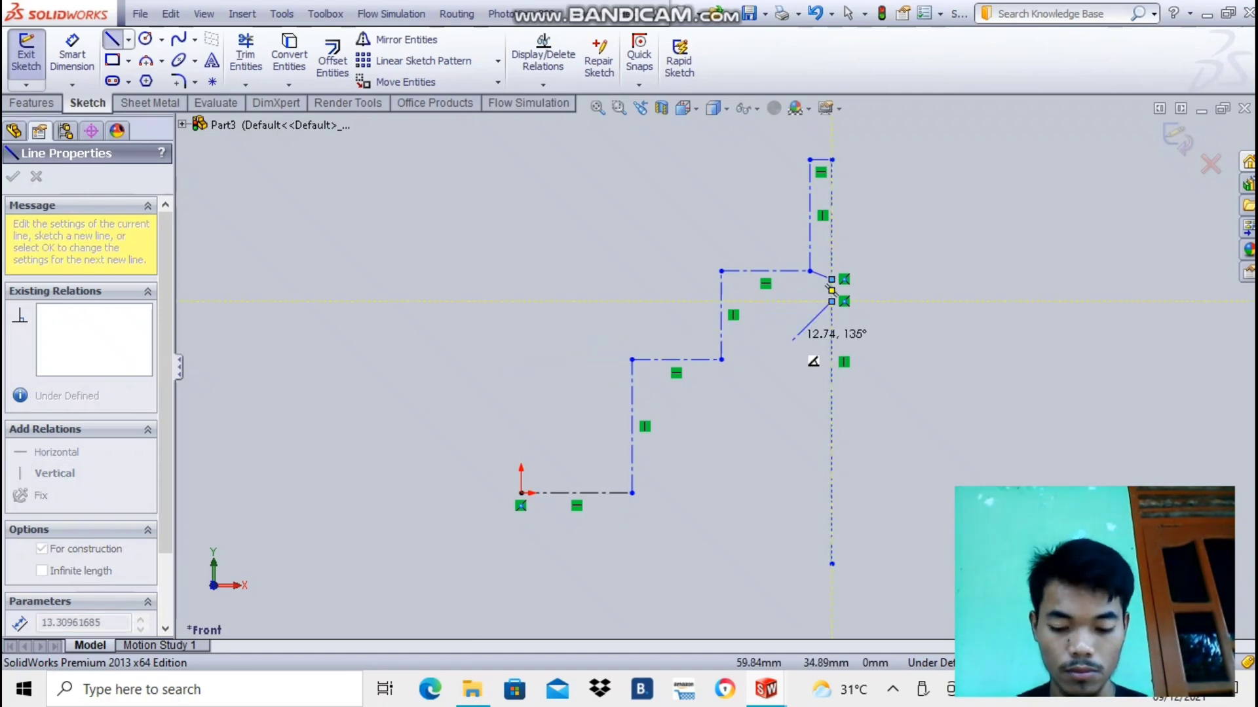
left_click(721, 302)
key("Escape")
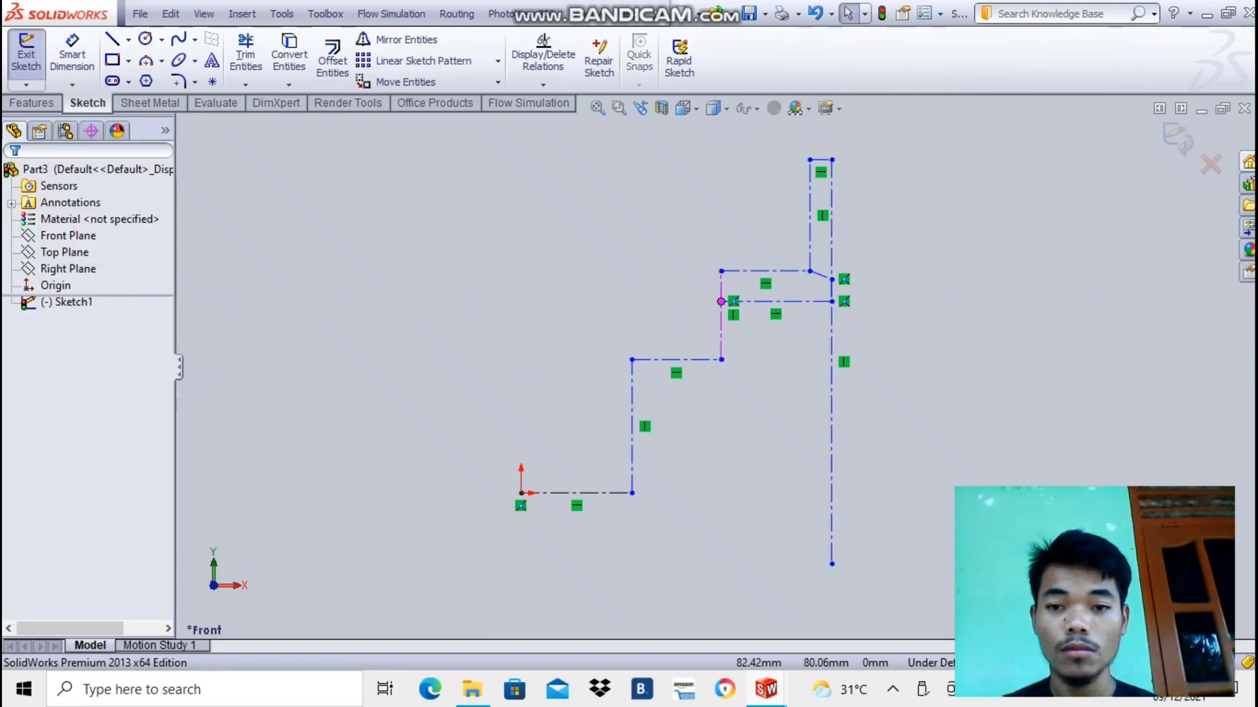
- Set the sloping centerline's length to 10.44 mm and the topmost short horizontal centerline's length to 10 mm
left_click(820, 275)
double_click(83, 537)
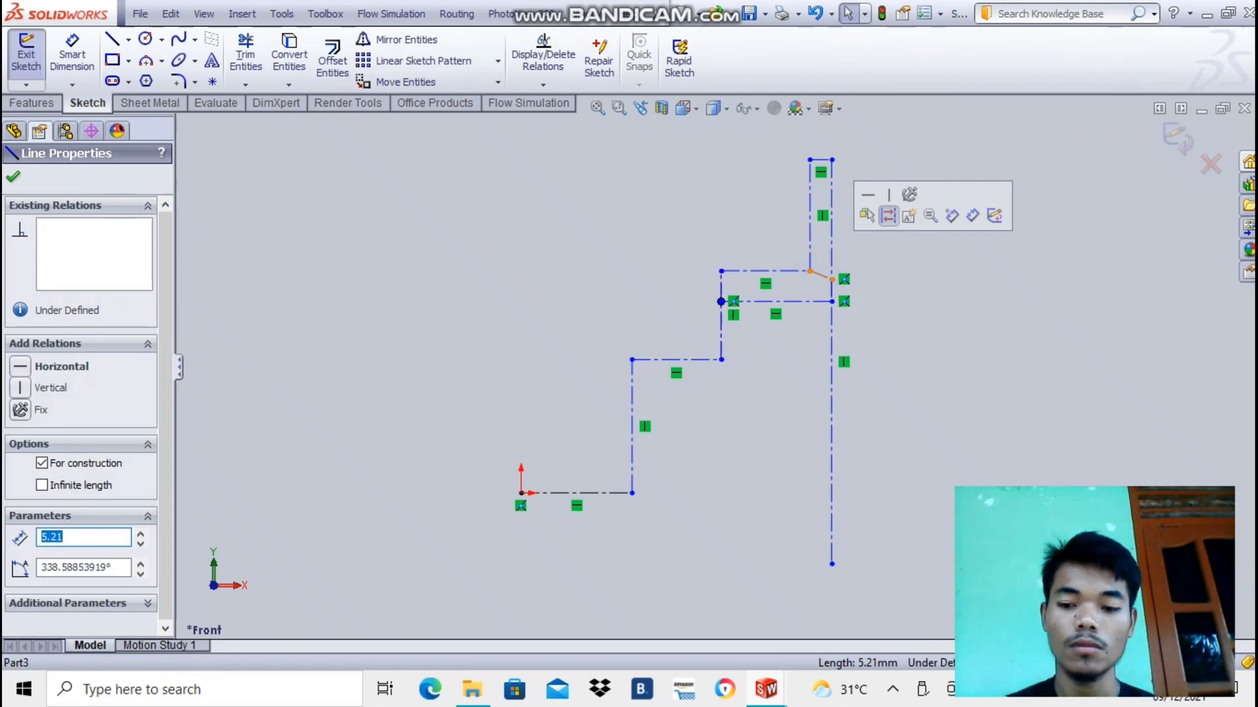
type("1/,44")
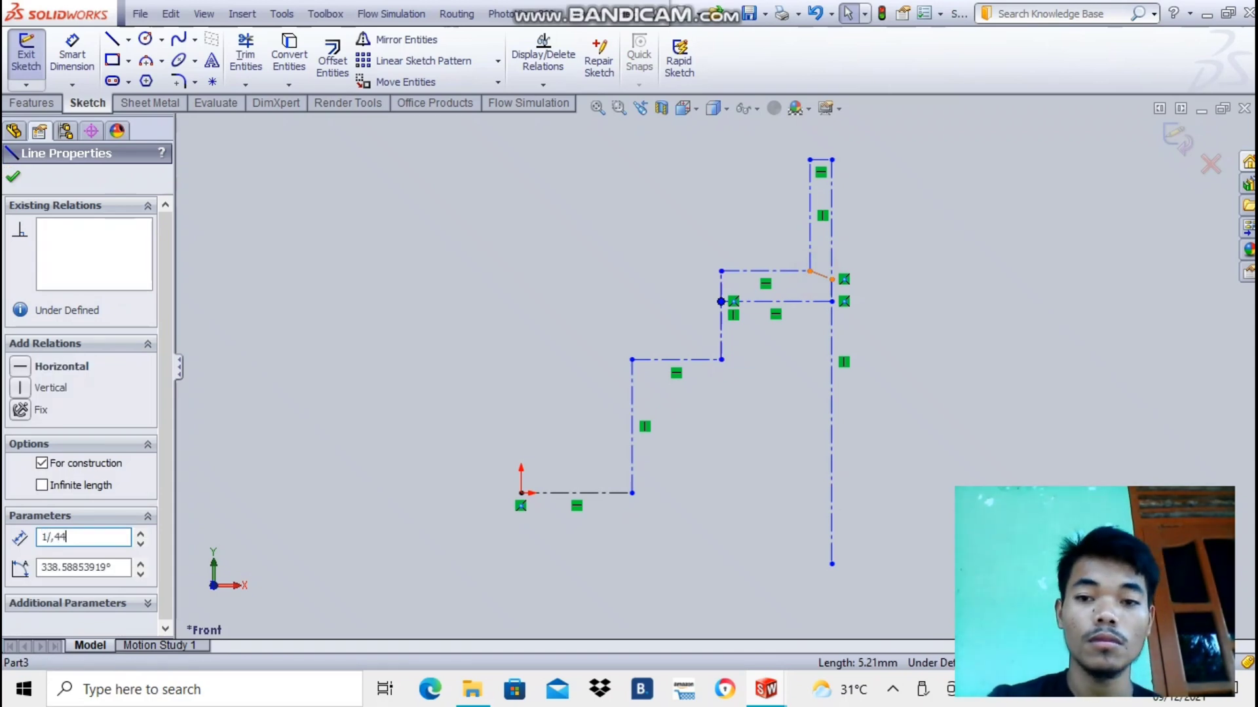
type("0,")
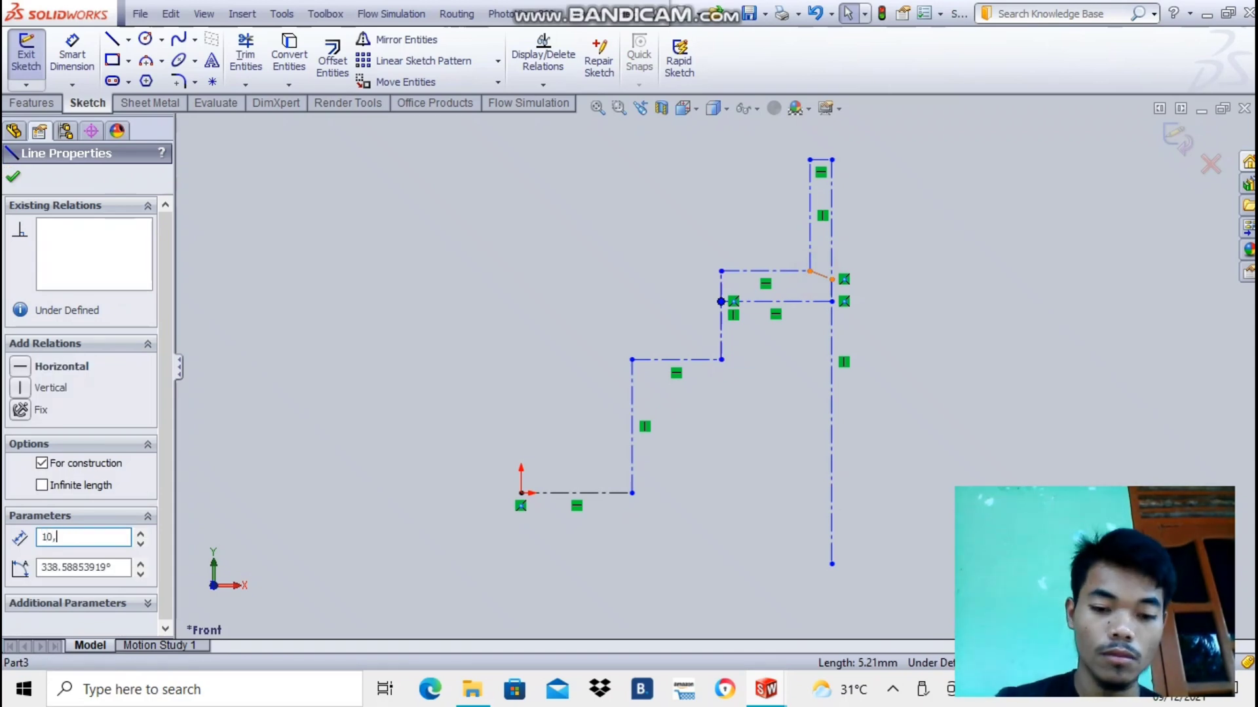
type("44")
key("Return")
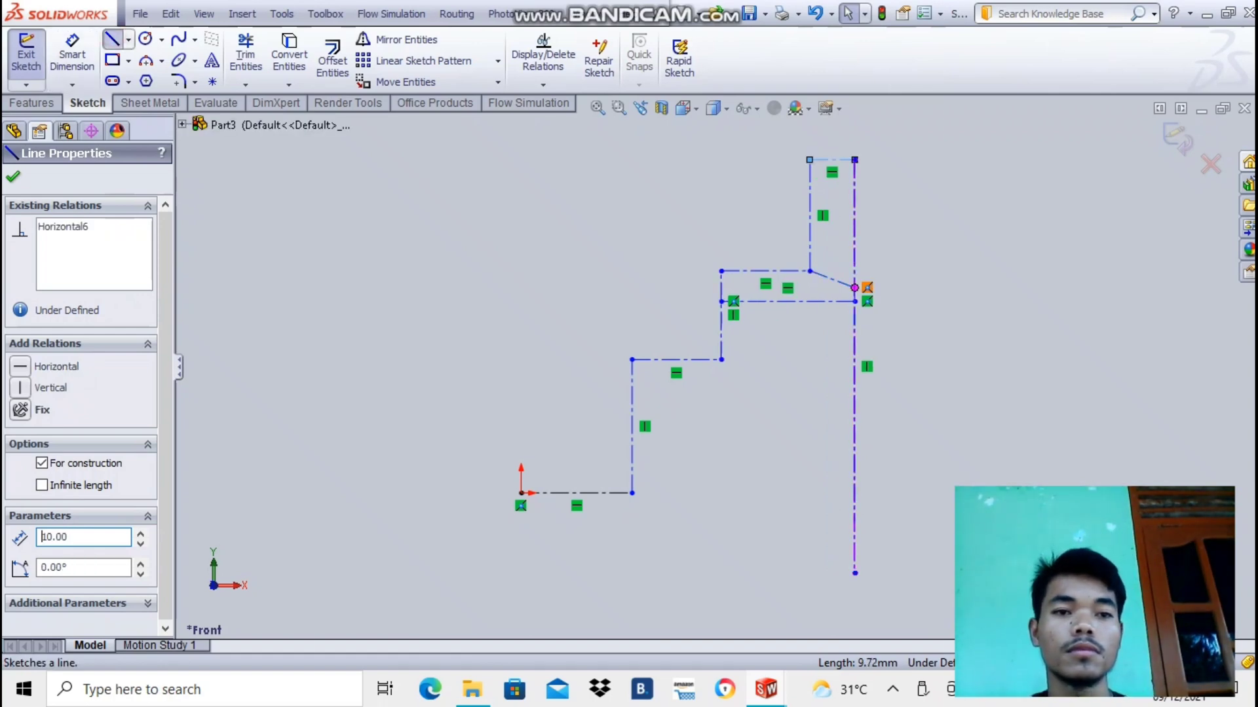
- Draw a solid line about 5 mm long inward from the long vertical along the lower horizontal centerline, followed by a 25 mm line straight down
left_click(112, 39)
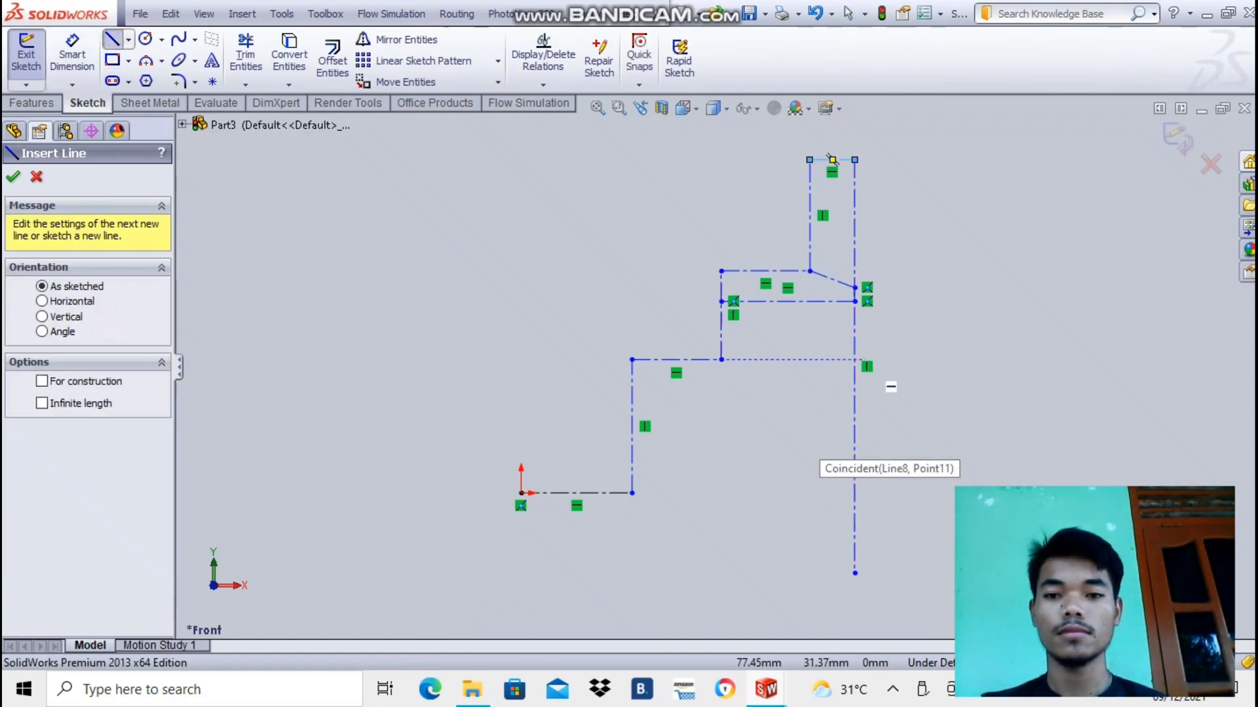
left_click(855, 301)
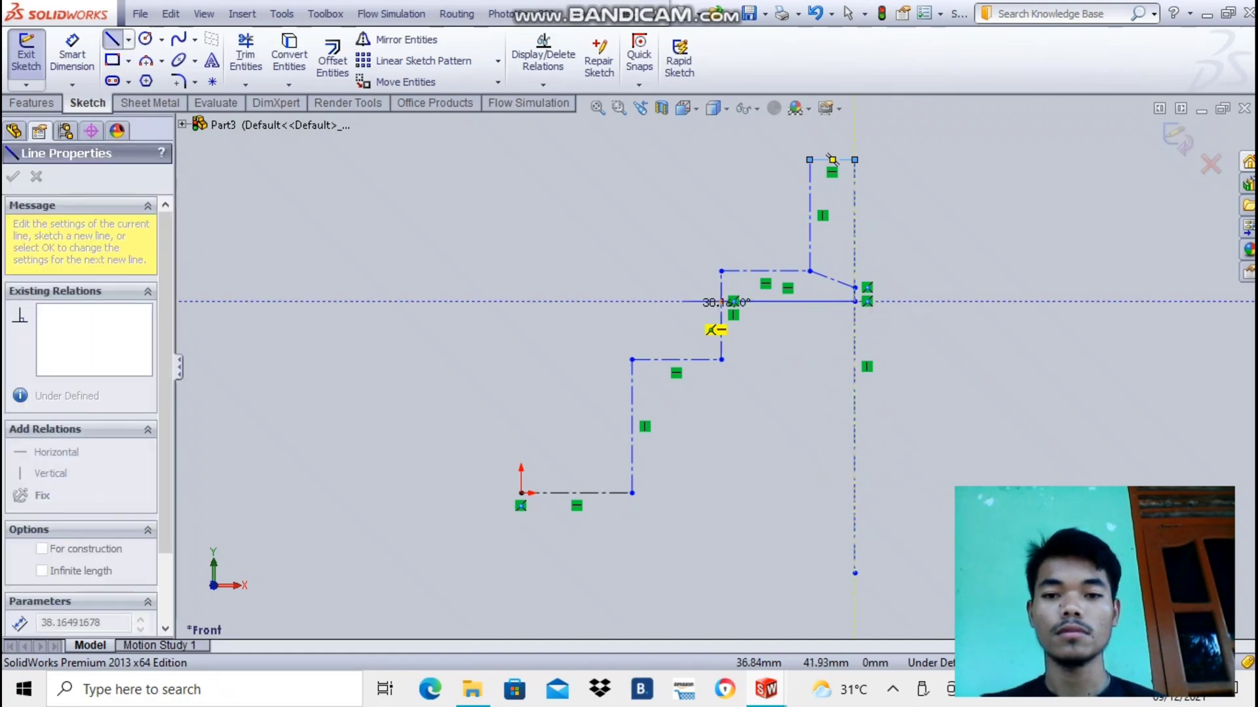
double_click(684, 301)
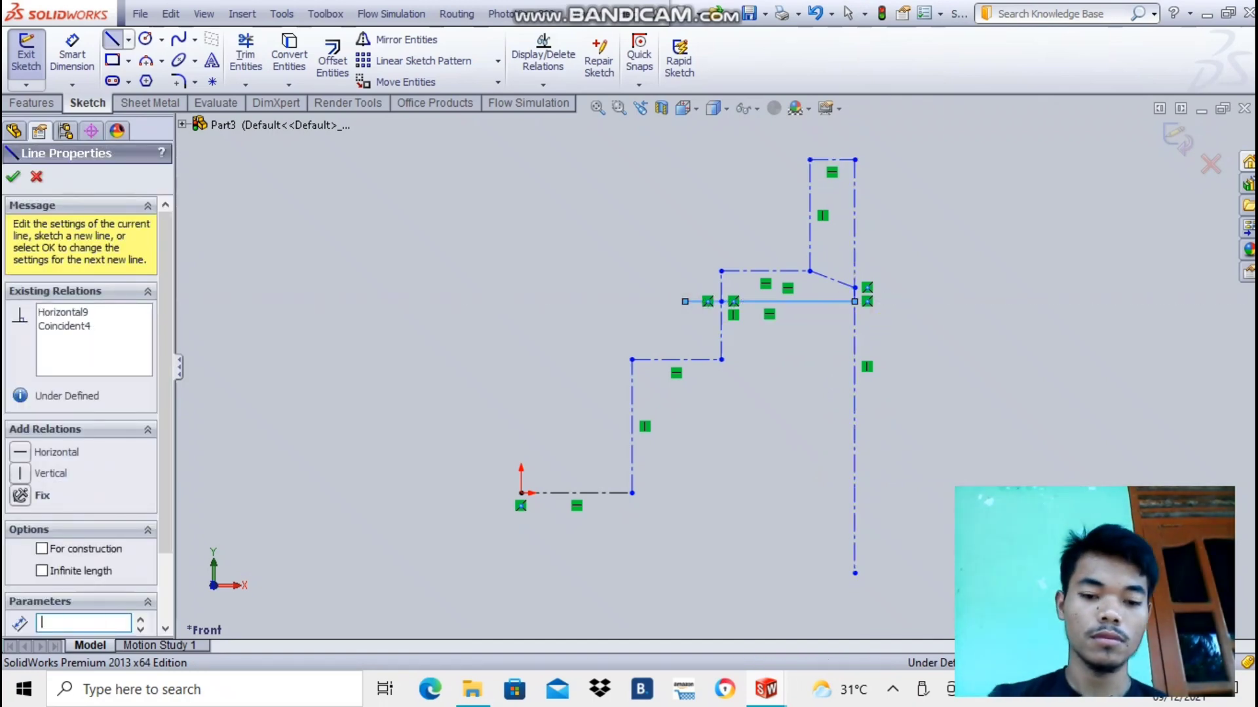
left_click(832, 302)
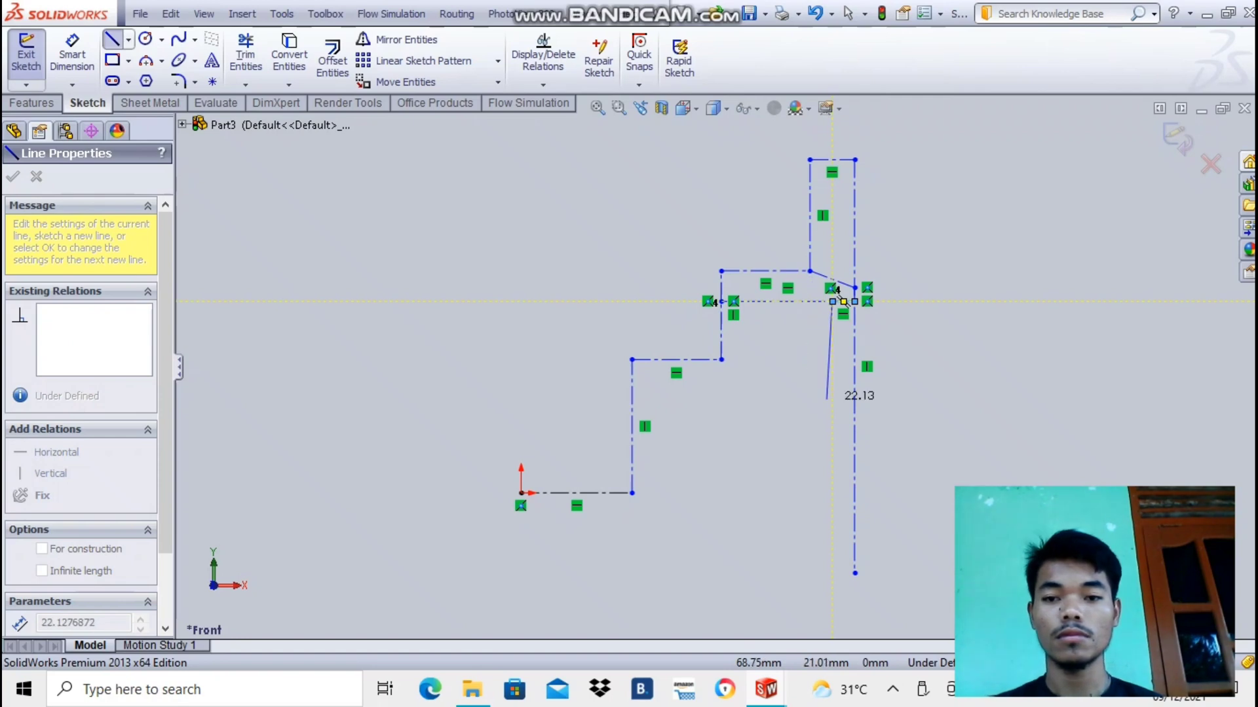
double_click(832, 400)
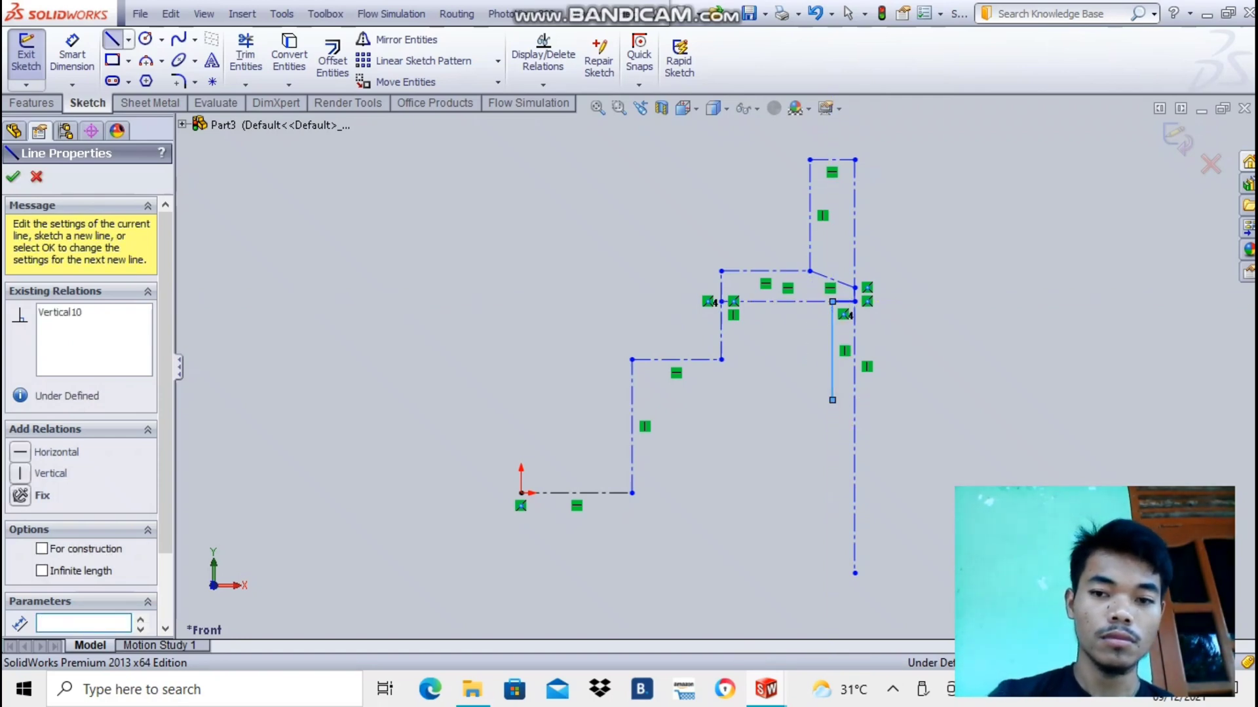
type("25")
key("Return")
right_click(832, 436)
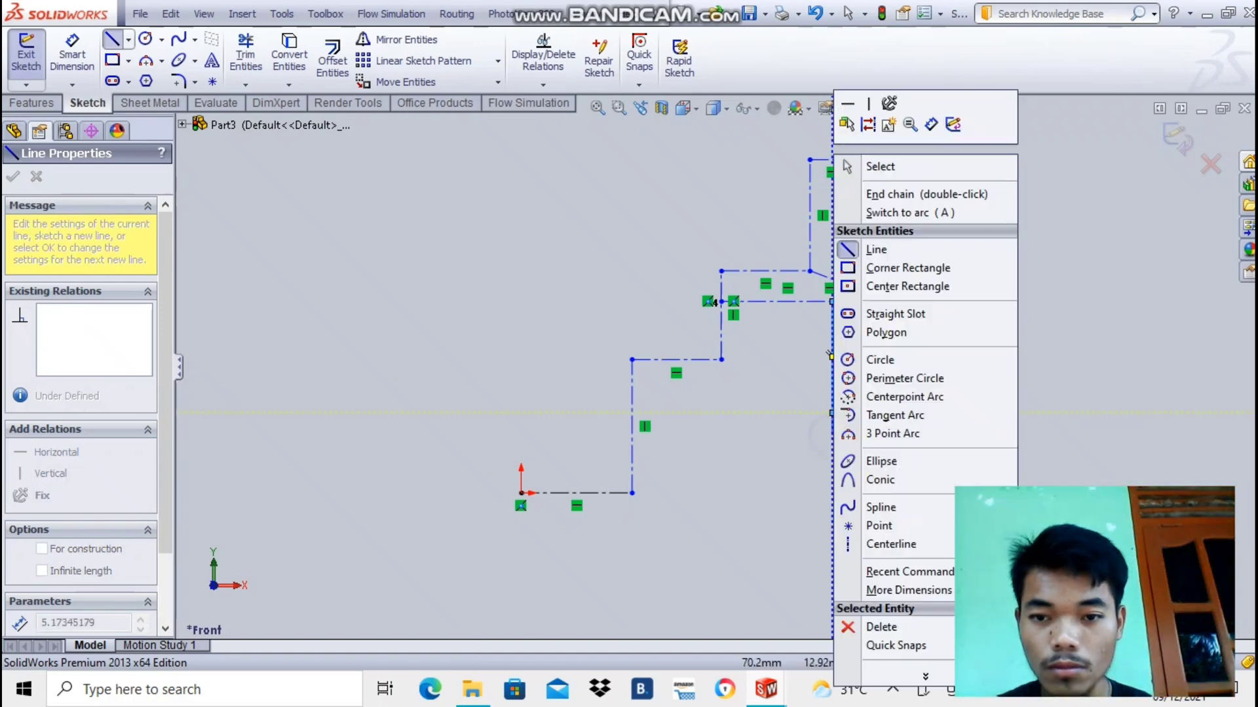
left_click(879, 166)
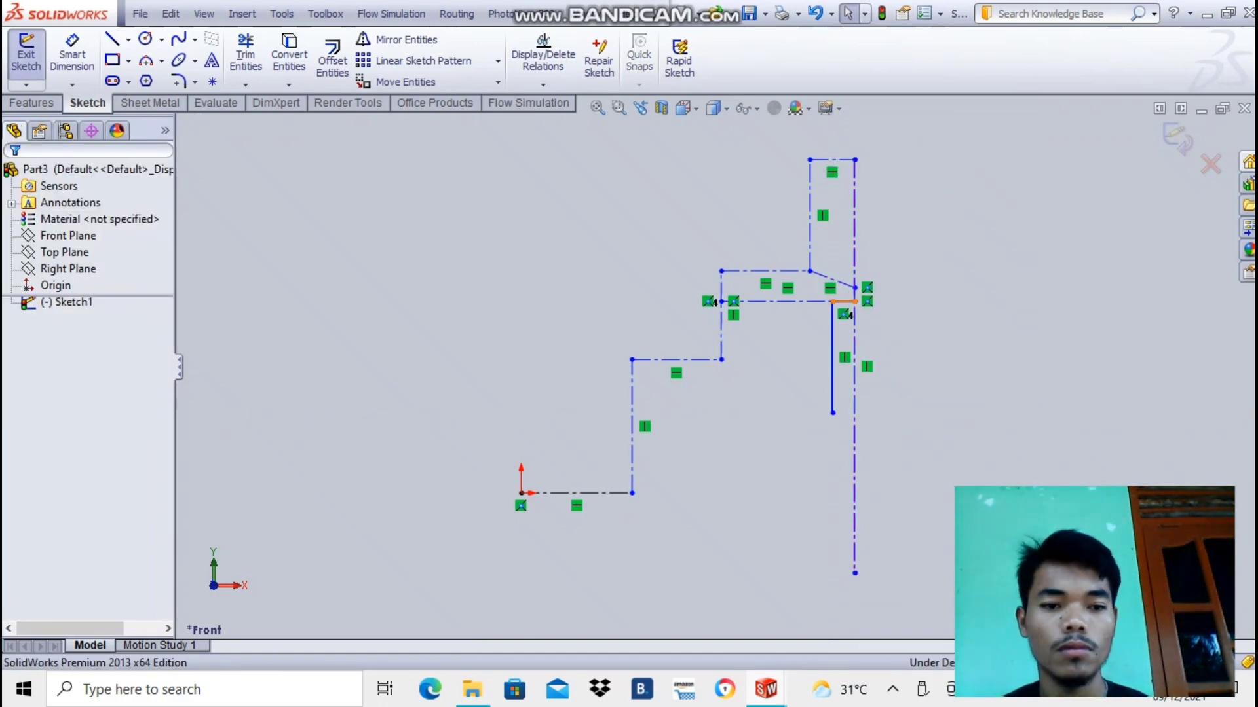
- Draw a slanted narrow leg from the short solid line's inner end, with a 2 mm bottom edge and a parallel side back to the horizontal centerline
left_click(844, 302)
left_click(112, 39)
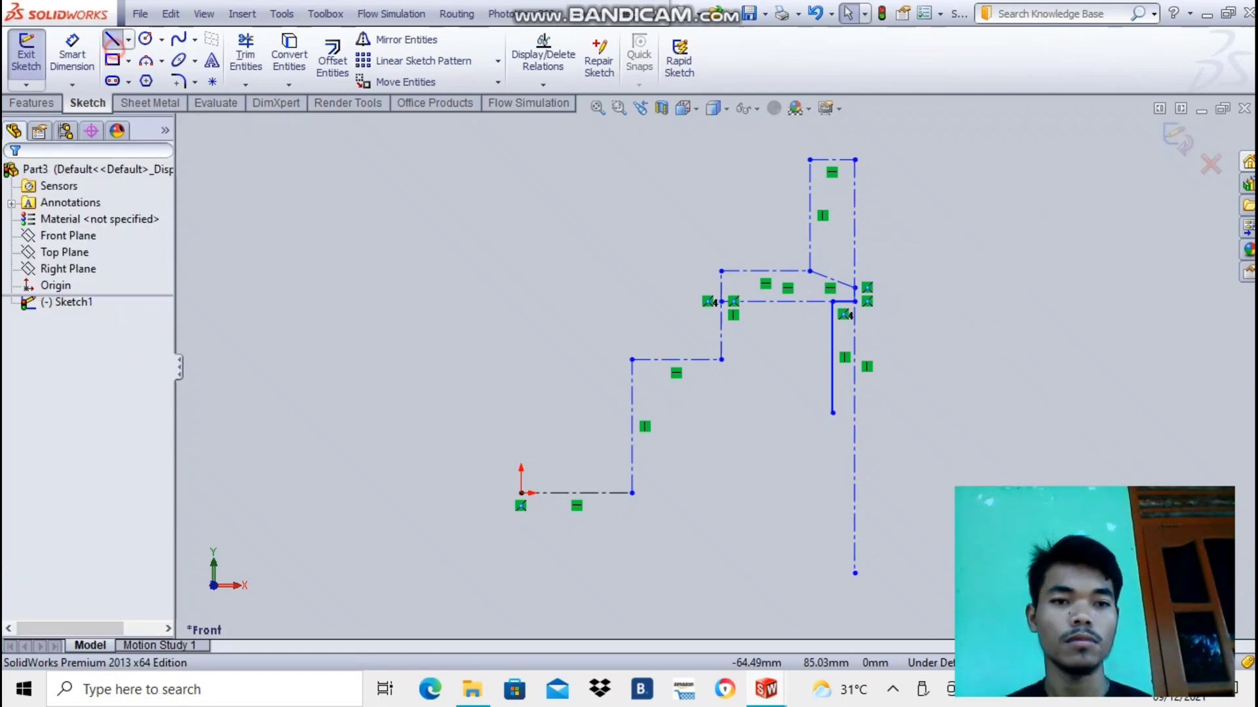
left_click(832, 302)
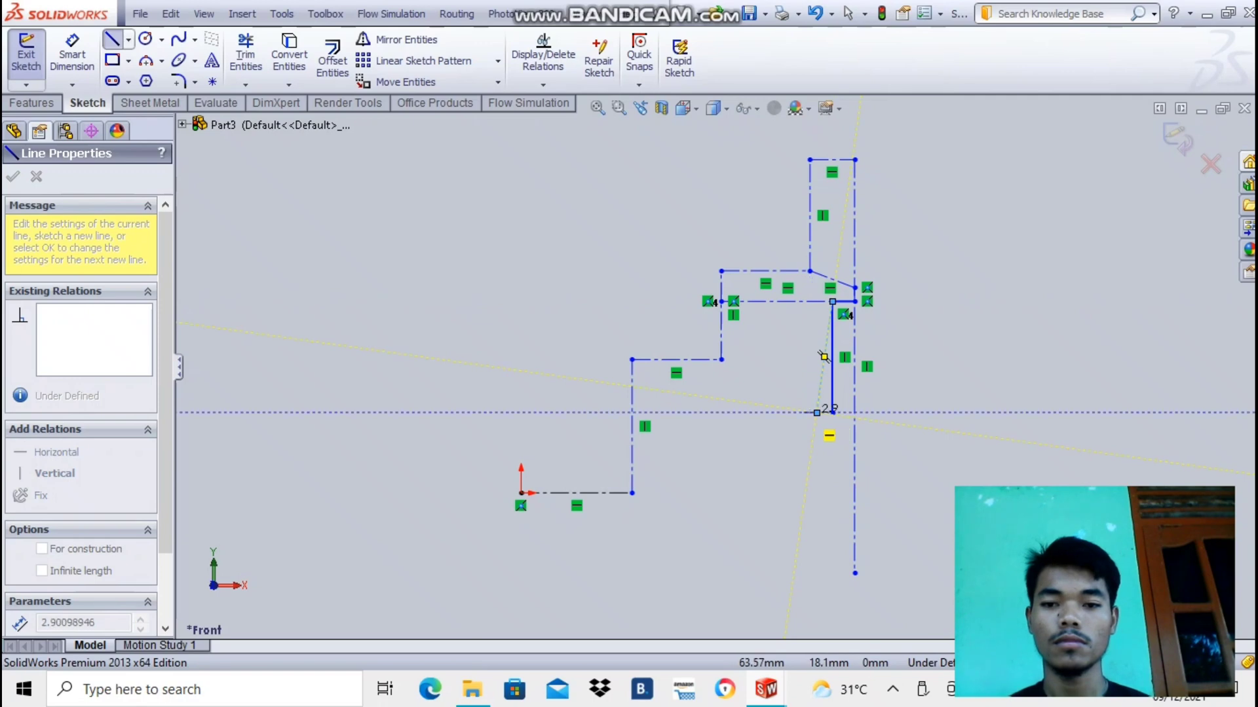
left_click(794, 413)
type("2")
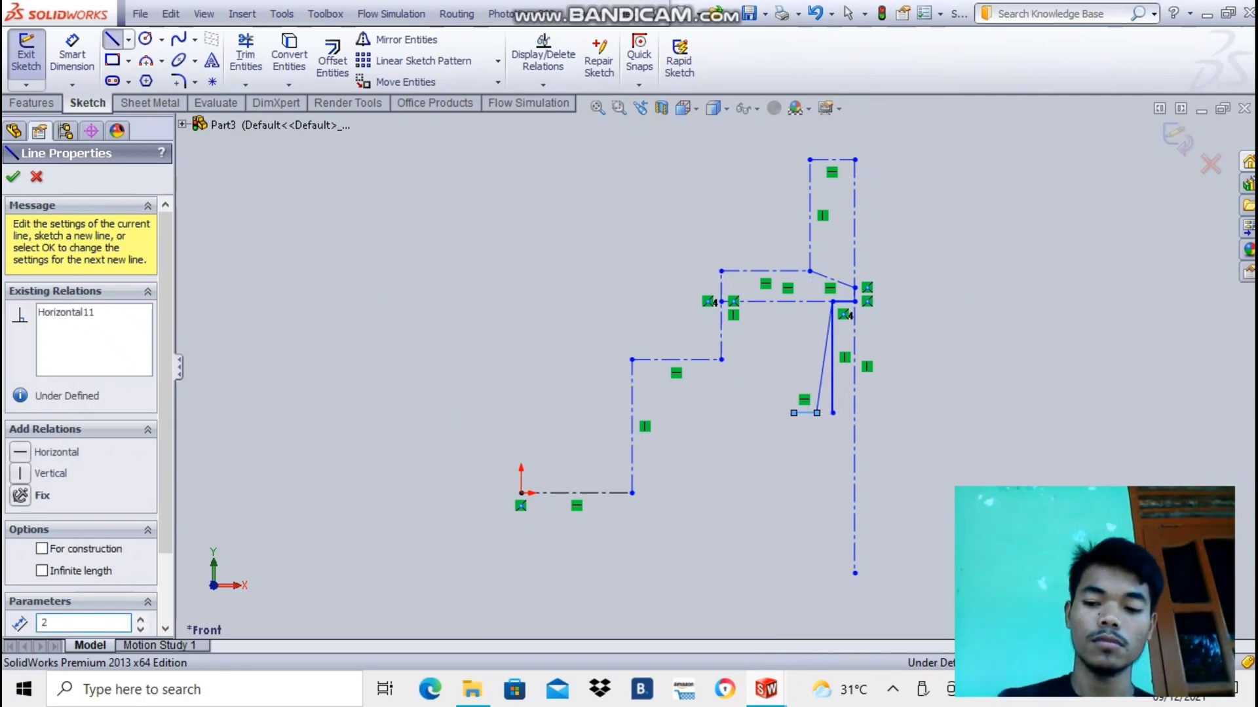
key("Return")
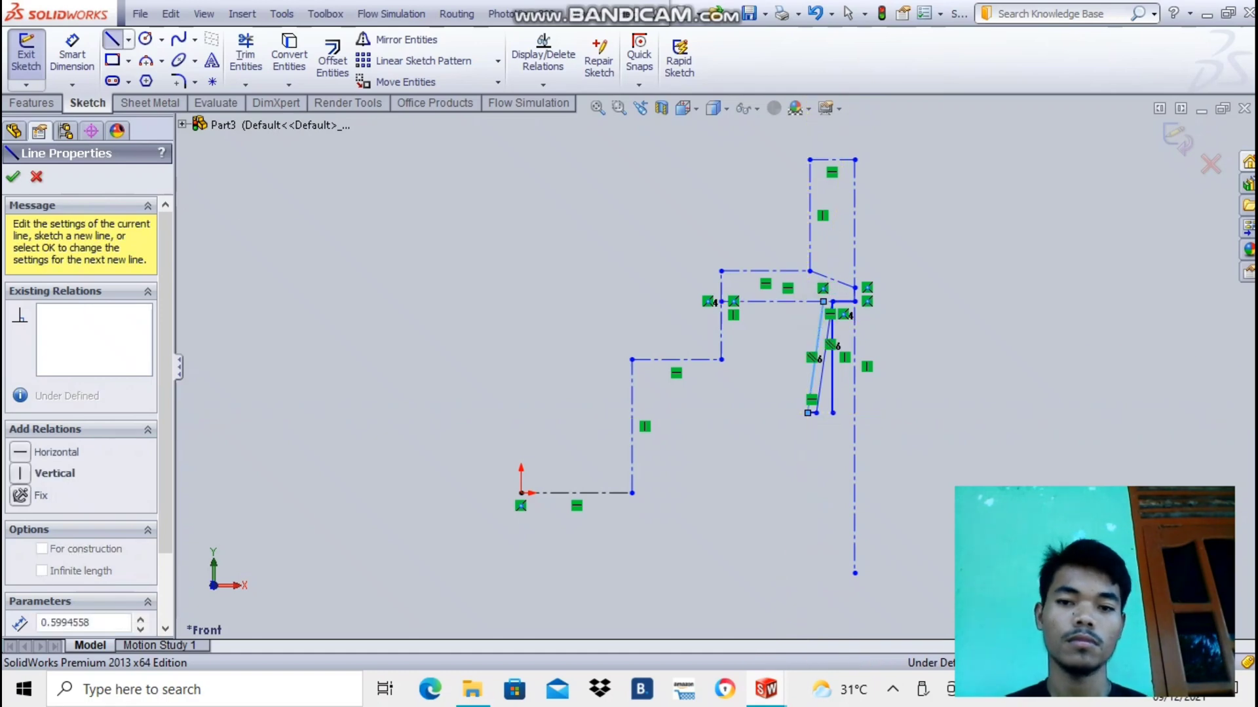
right_click(767, 357)
left_click(830, 165)
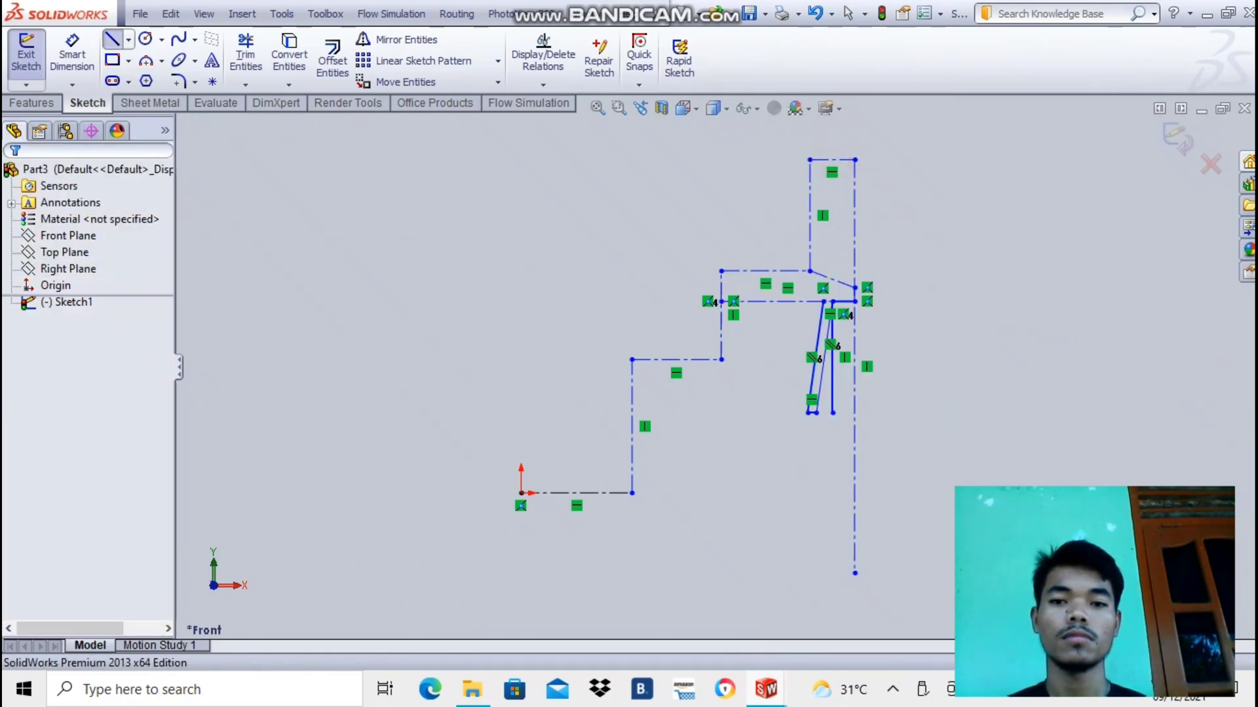
- Trim away the lower horizontal centerline beside the slanted leg and the 25 mm vertical solid line
left_click(246, 58)
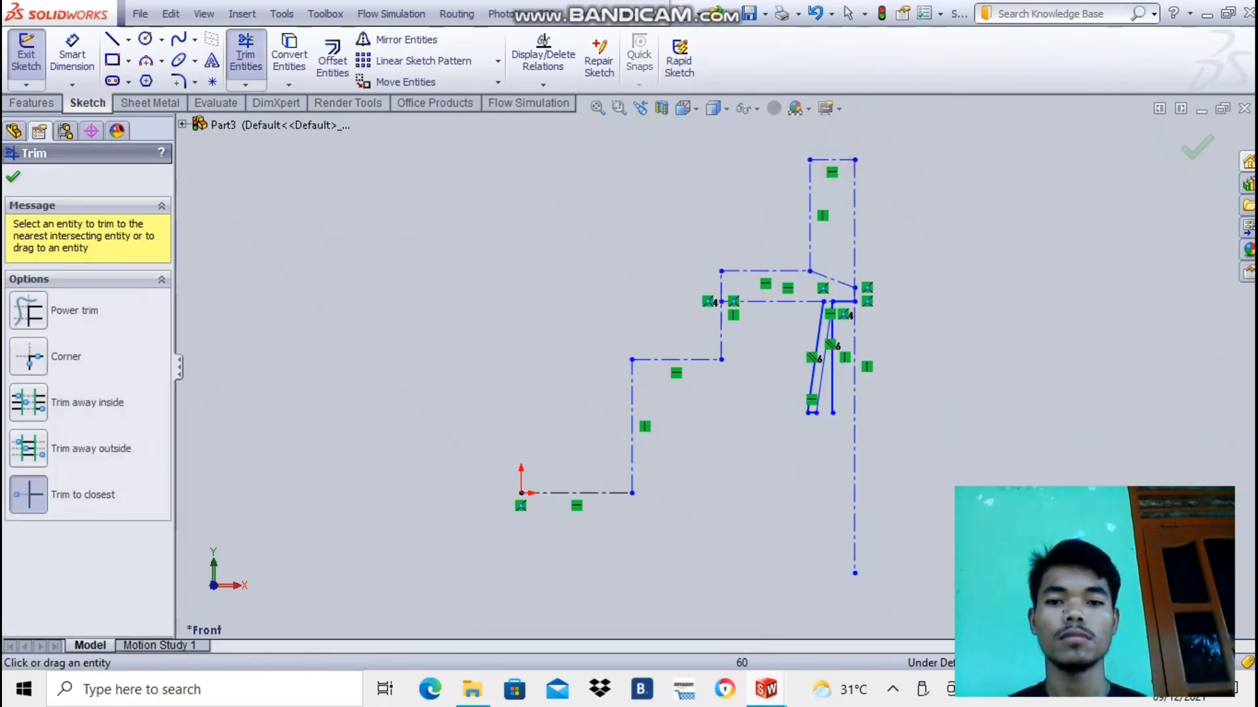
left_click(787, 301)
left_click(832, 373)
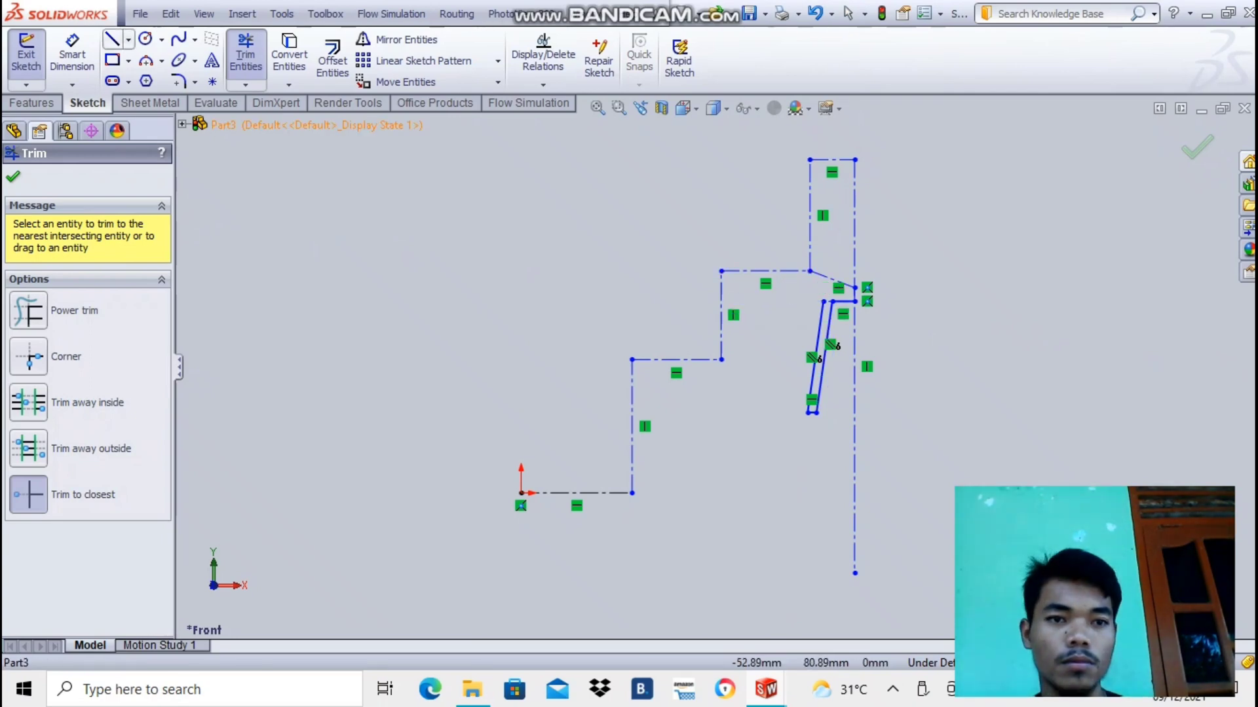
- Draw solid lines over the upper horizontal and sloping centerlines, ending with a short vertical of about 3.09 mm down the long axis
left_click(112, 39)
left_click(721, 271)
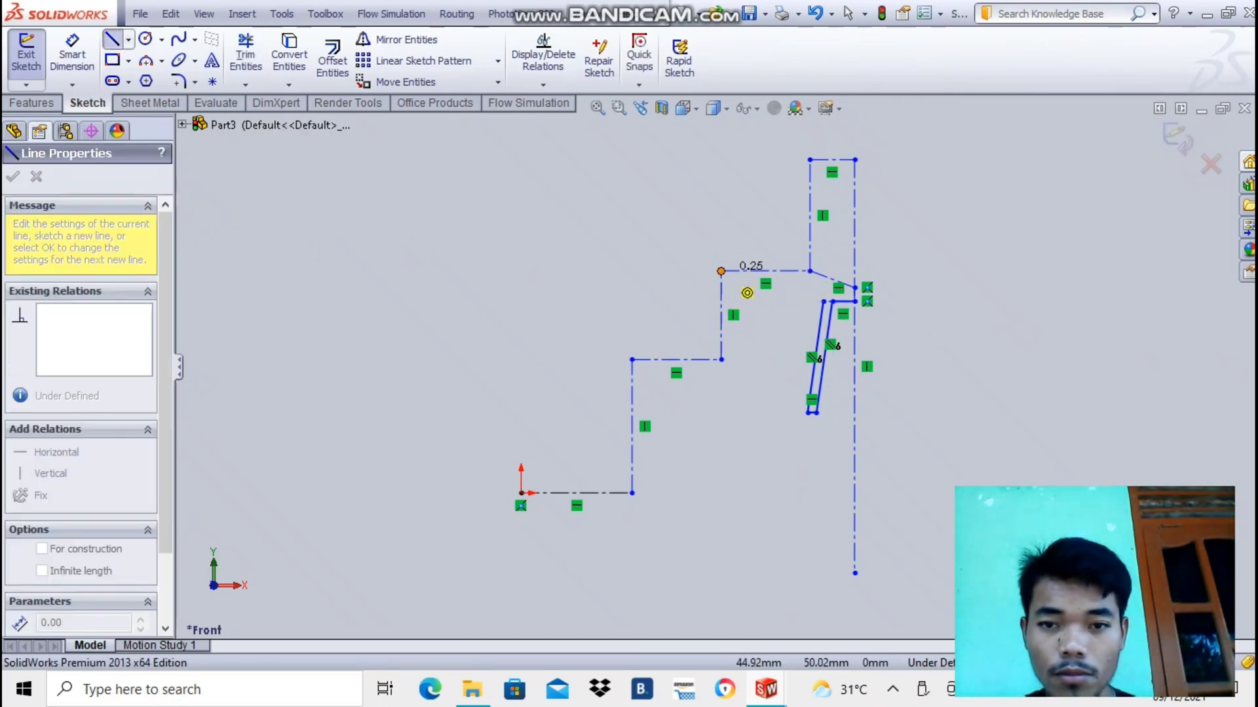
left_click(810, 270)
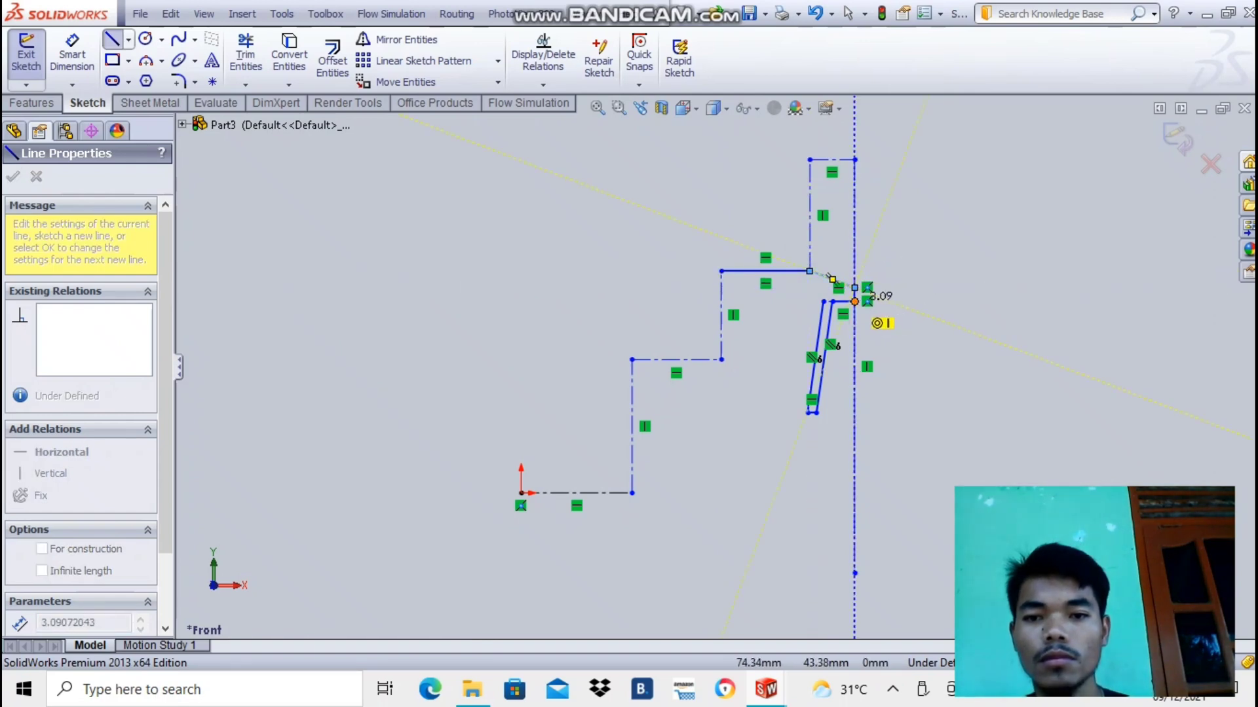
left_click(854, 290)
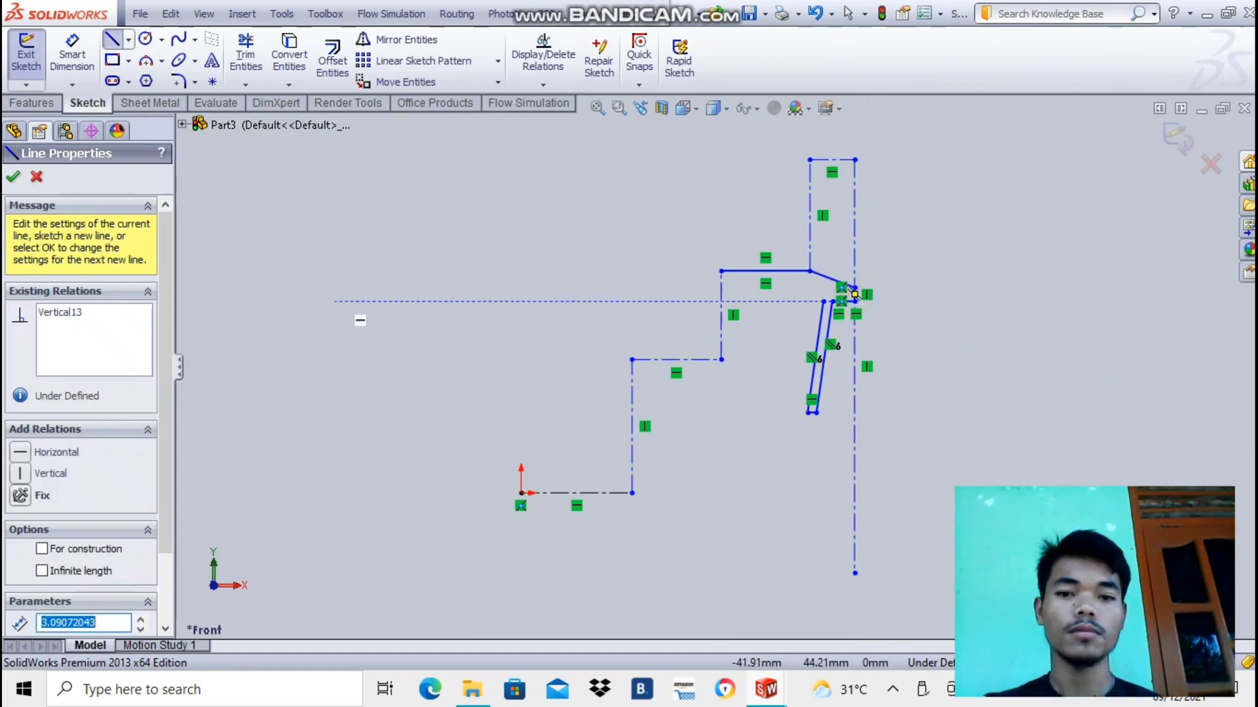
- Fillet the inner corner between the middle horizontal and upper vertical centerlines with a 19 mm radius
left_click(179, 82)
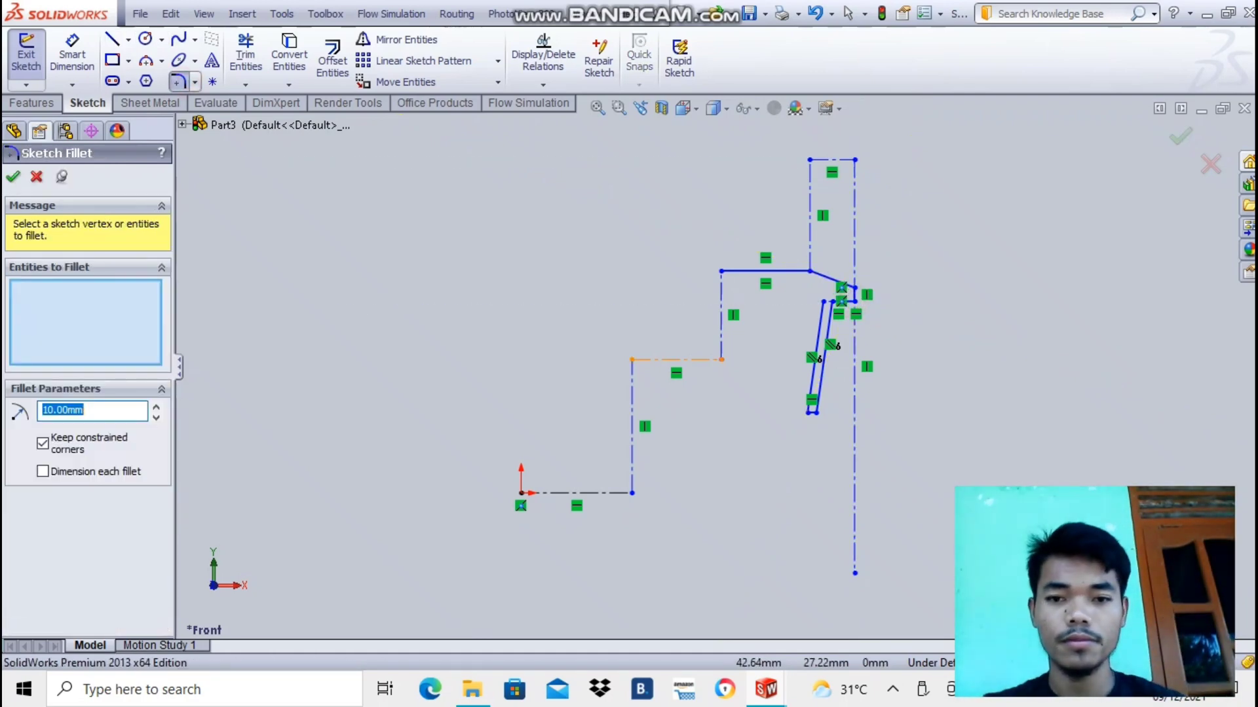
left_click(721, 359)
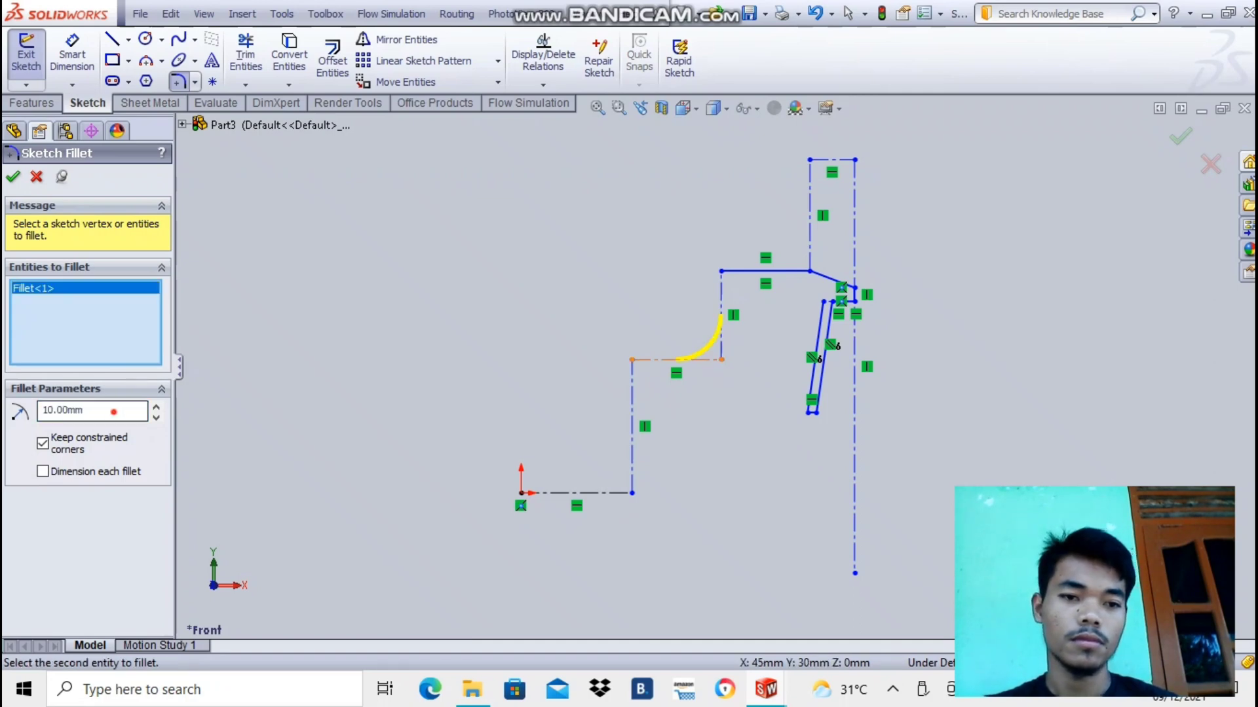
type("19")
key("Return")
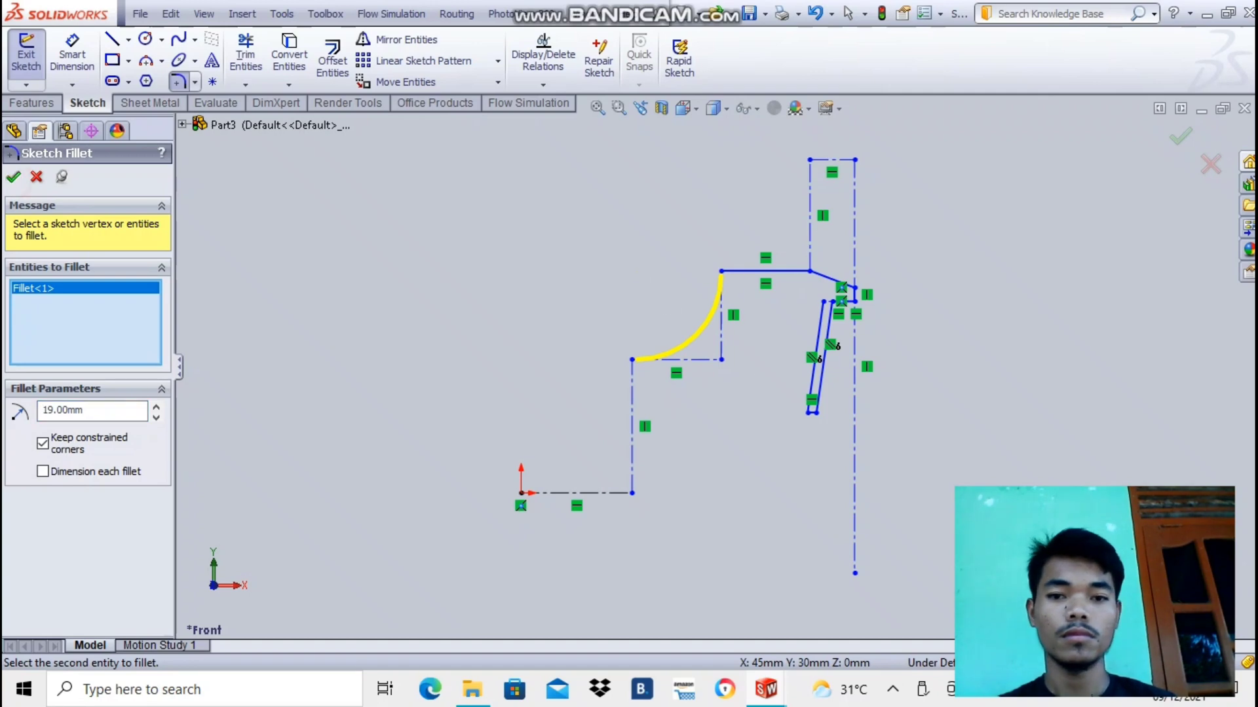
key("Return")
scroll(589, 396, "down", 2)
- Draw 20 mm solid vertical and horizontal lines around the filleted centerline step, and round their corner with a 19 mm sketch fillet
left_click(112, 39)
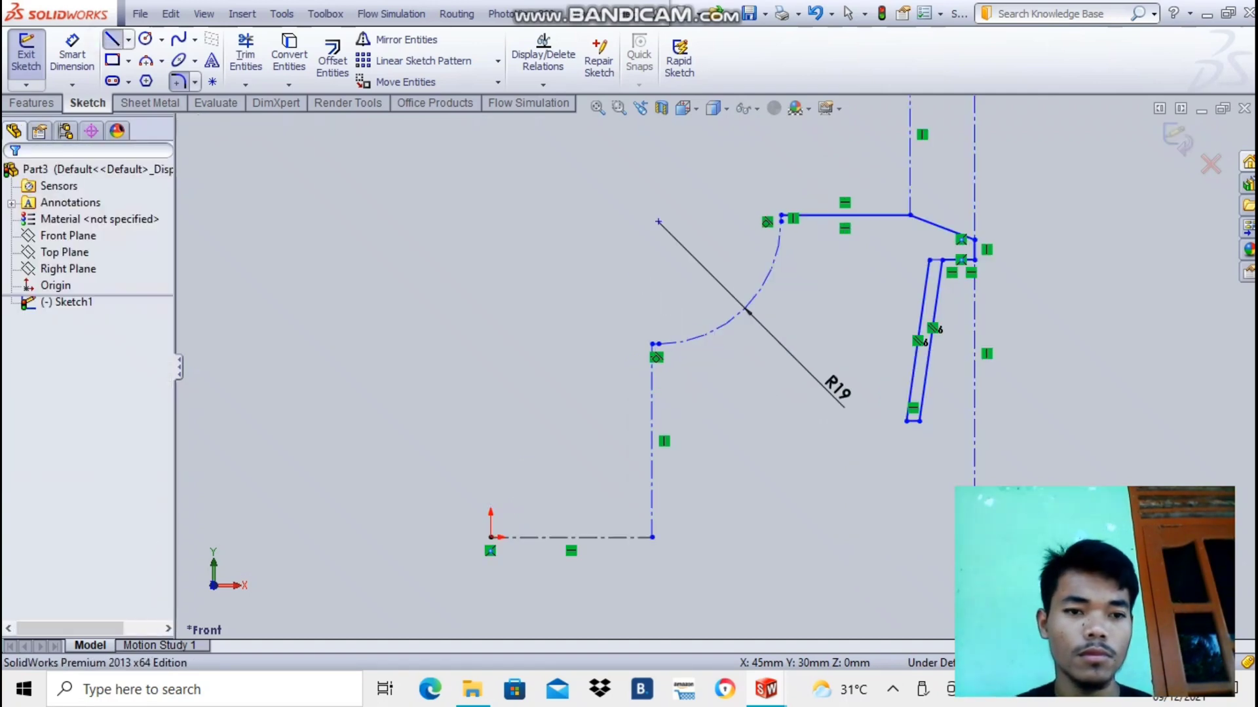
left_click(779, 218)
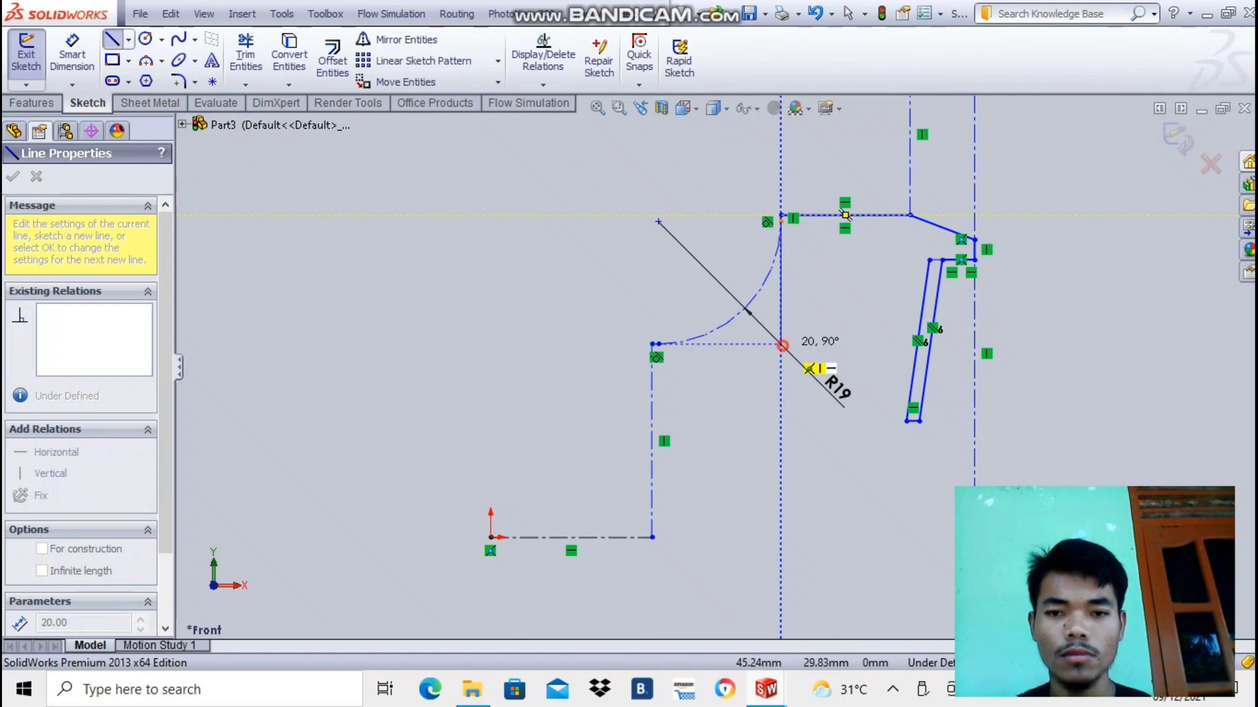
left_click(782, 346)
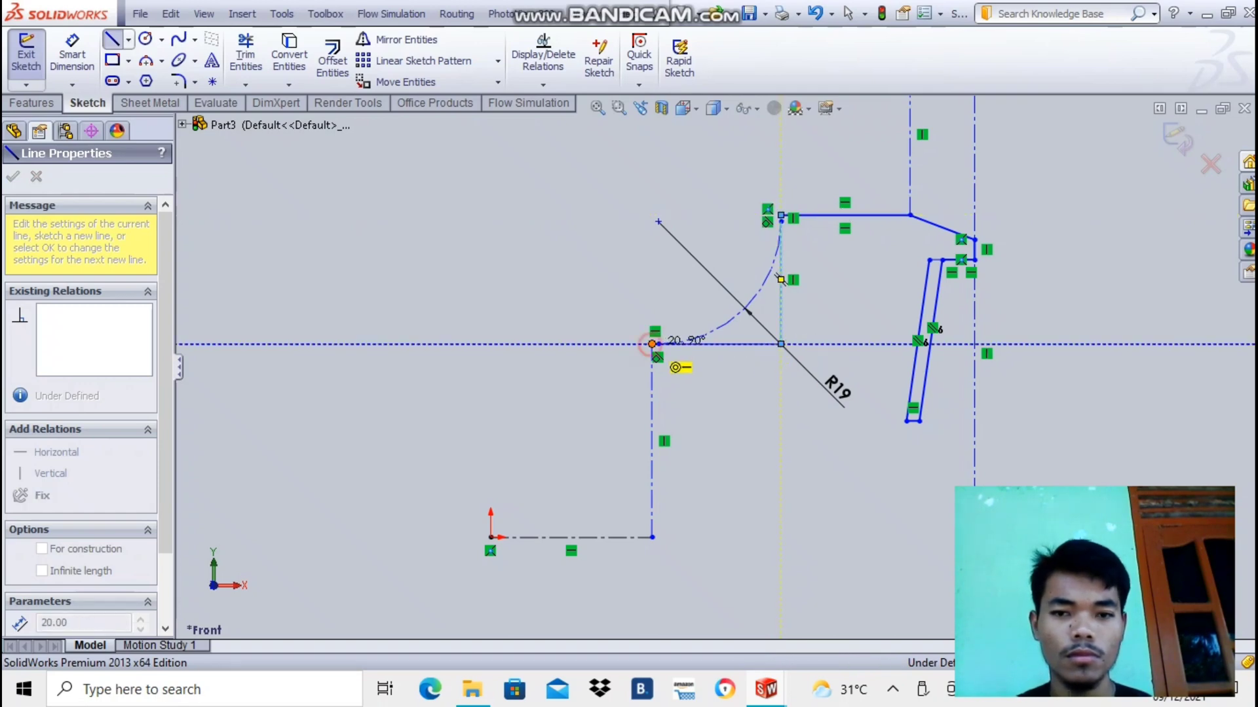
left_click(652, 344)
key("Escape")
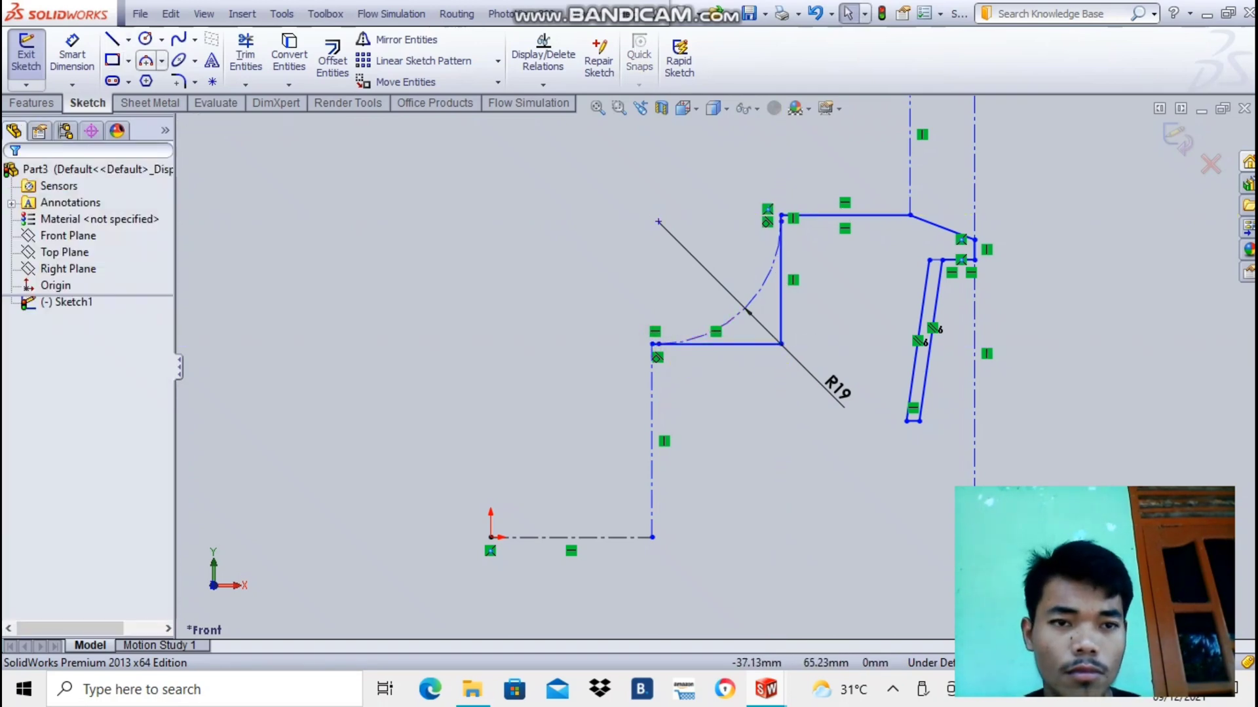
left_click(177, 81)
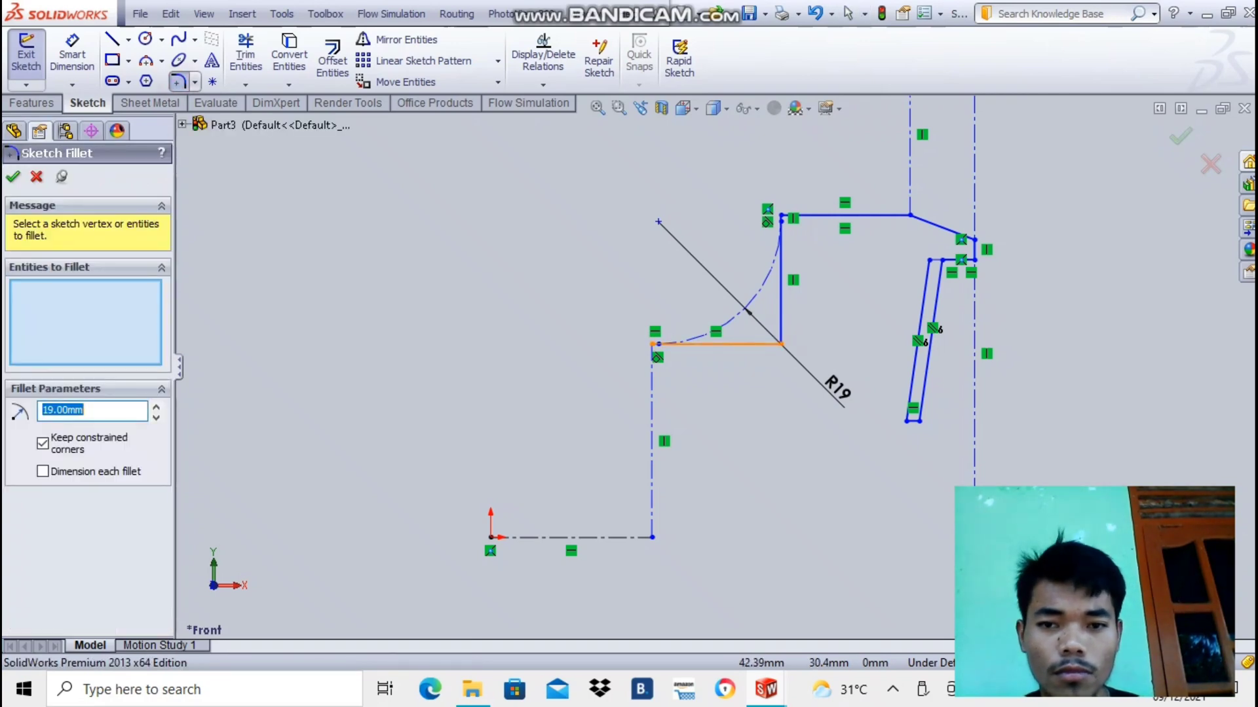
left_click(781, 344)
left_click(13, 177)
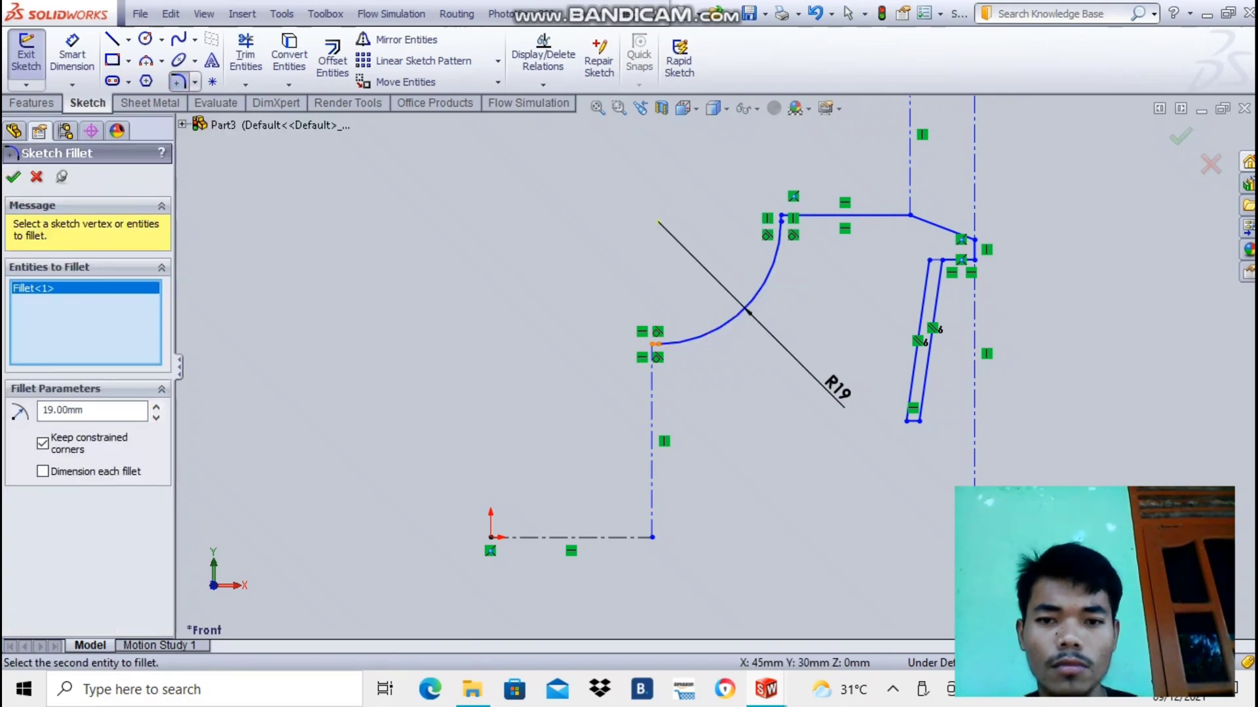
- Draw a 30 mm solid line down the lower vertical centerline, followed by a 5 mm horizontal line toward the long axis
left_click(112, 39)
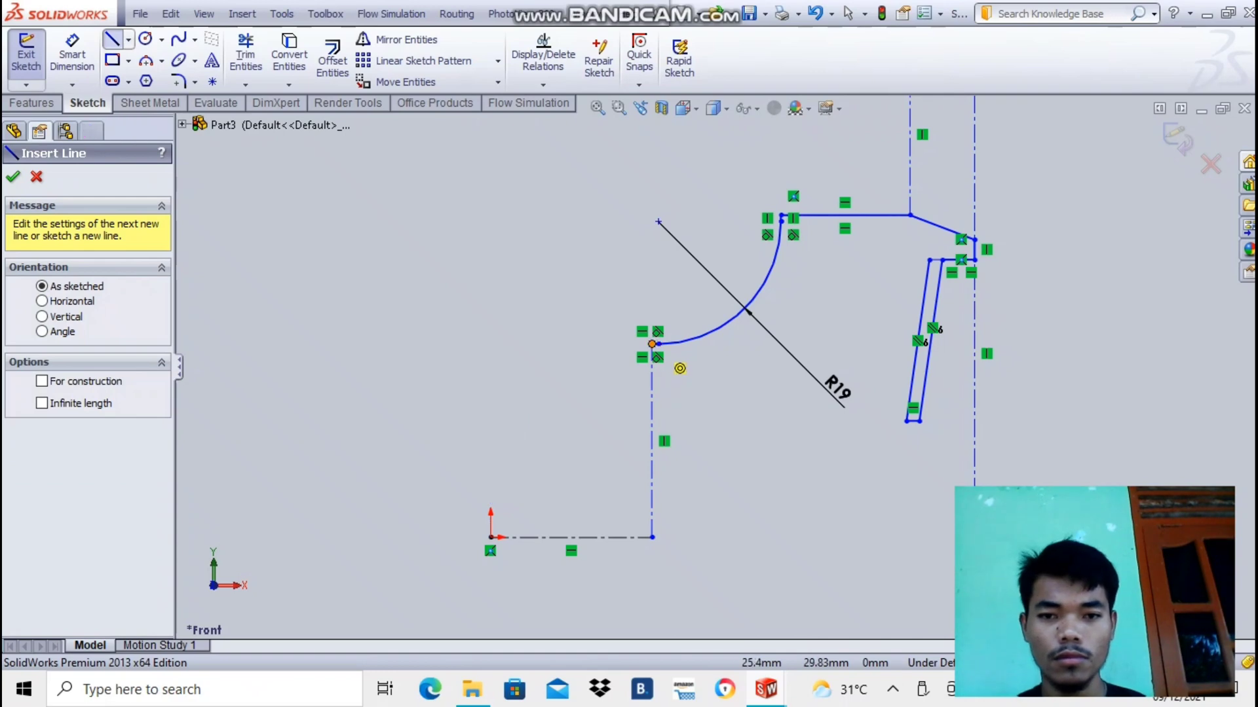
left_click(652, 344)
left_click(653, 538)
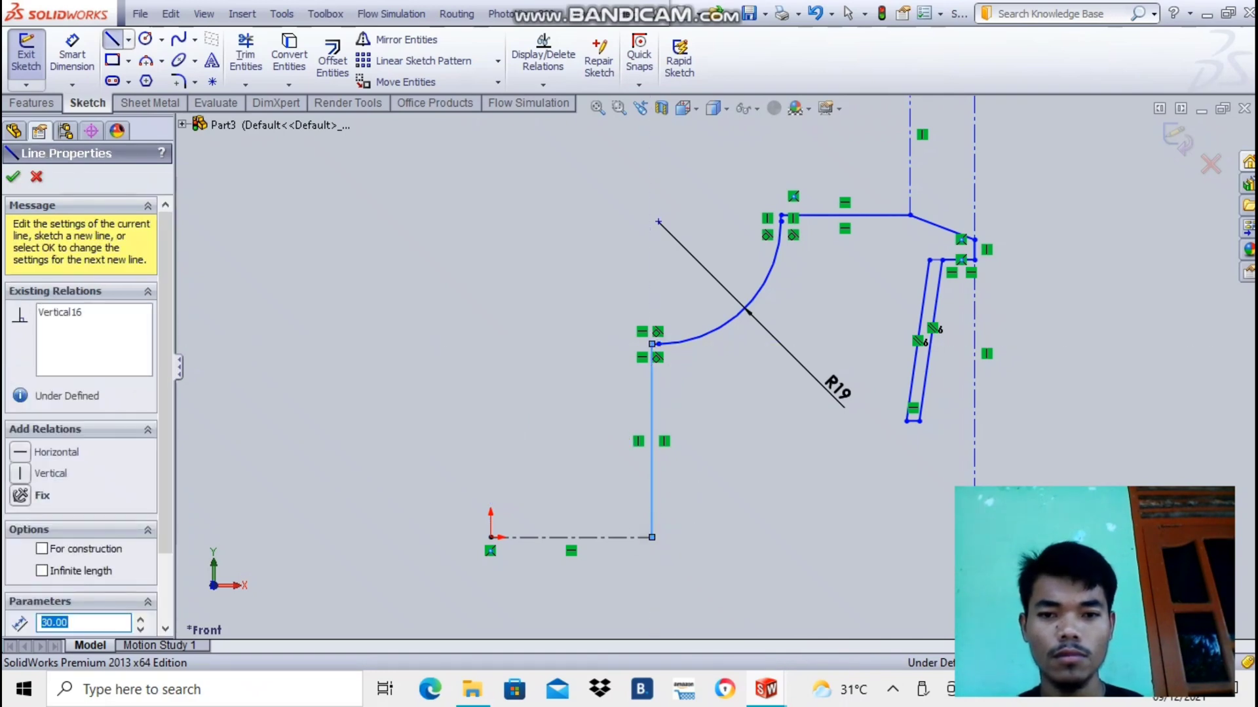
double_click(696, 537)
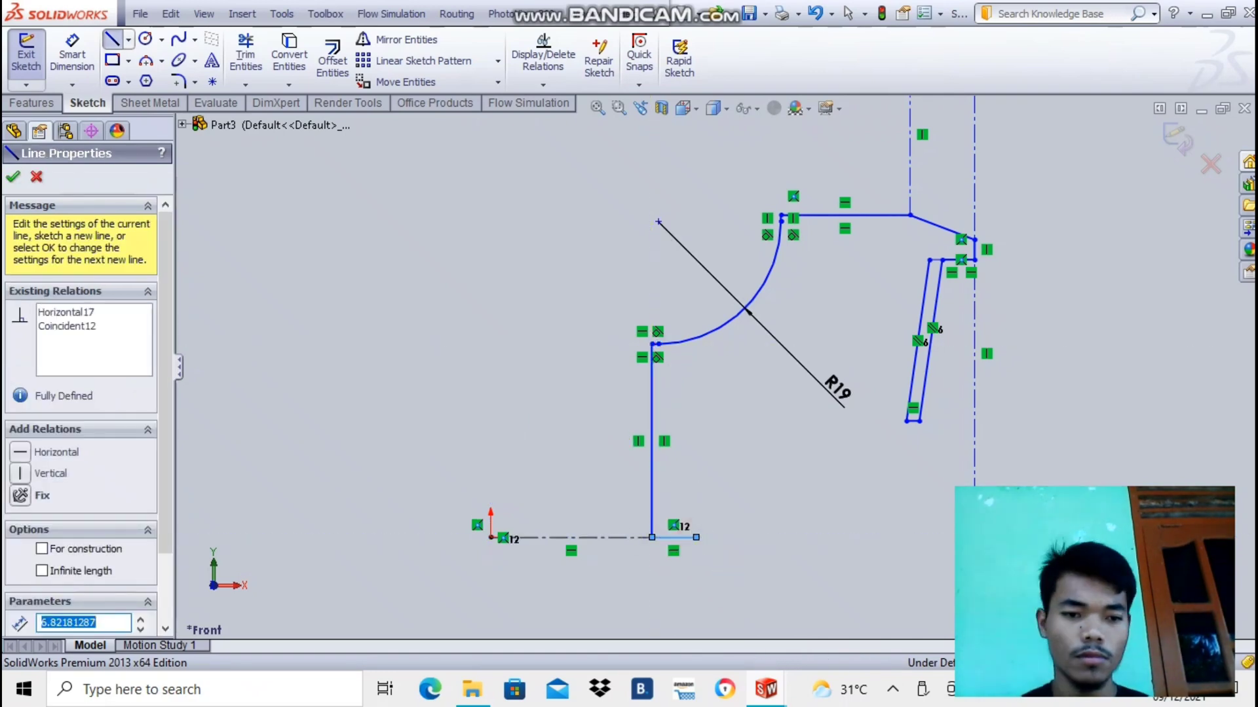
type("5")
key("Return")
right_click(732, 462)
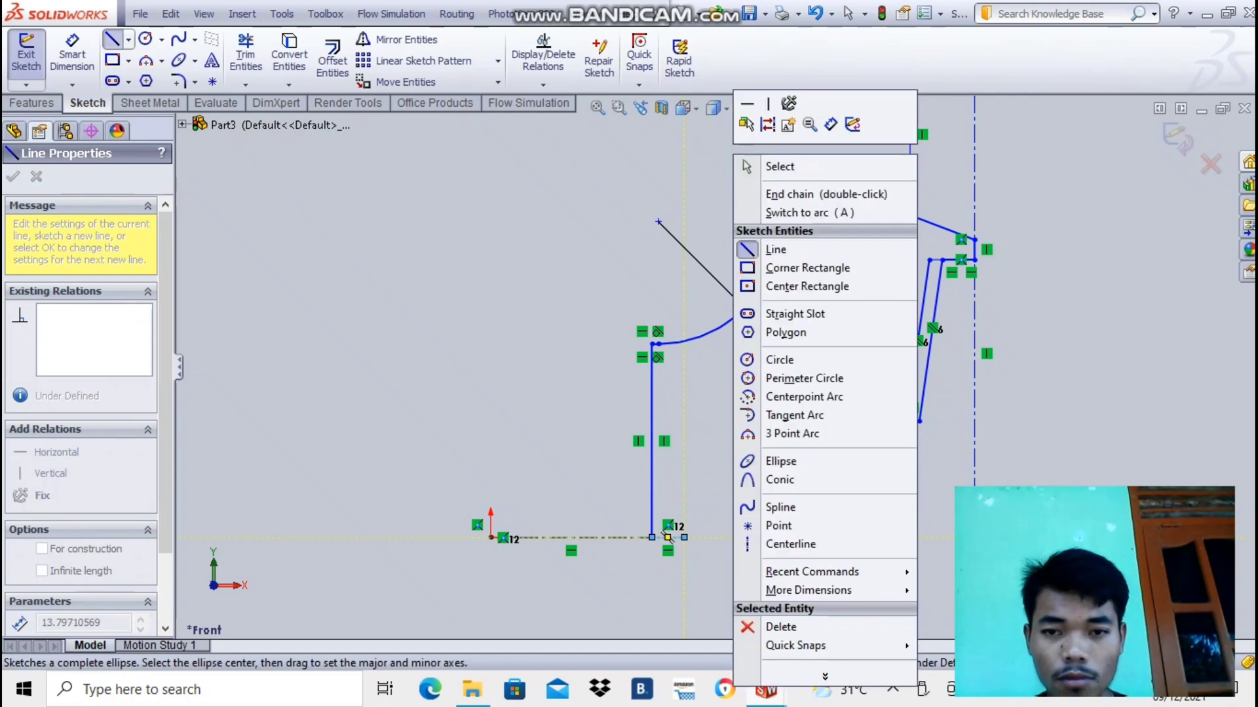
left_click(781, 165)
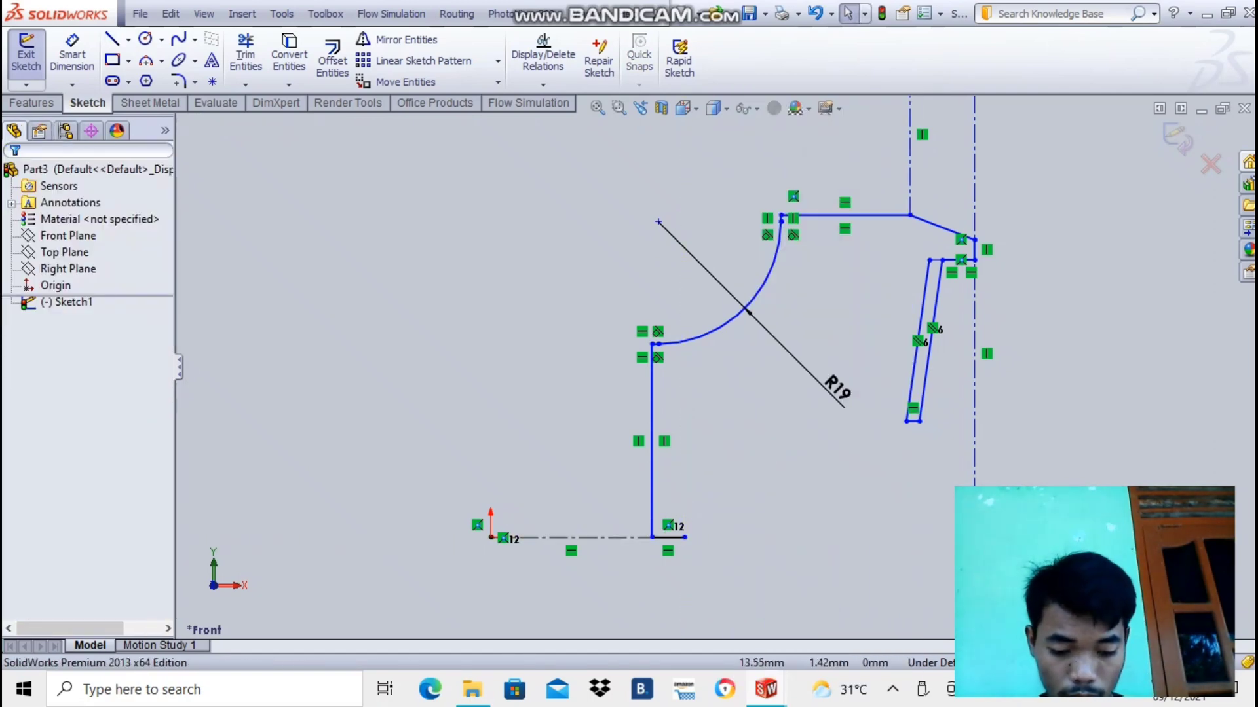
- Offset the solid profile chain 5 mm in the reversed direction, toward the long vertical axis
scroll(753, 486, "up", 1)
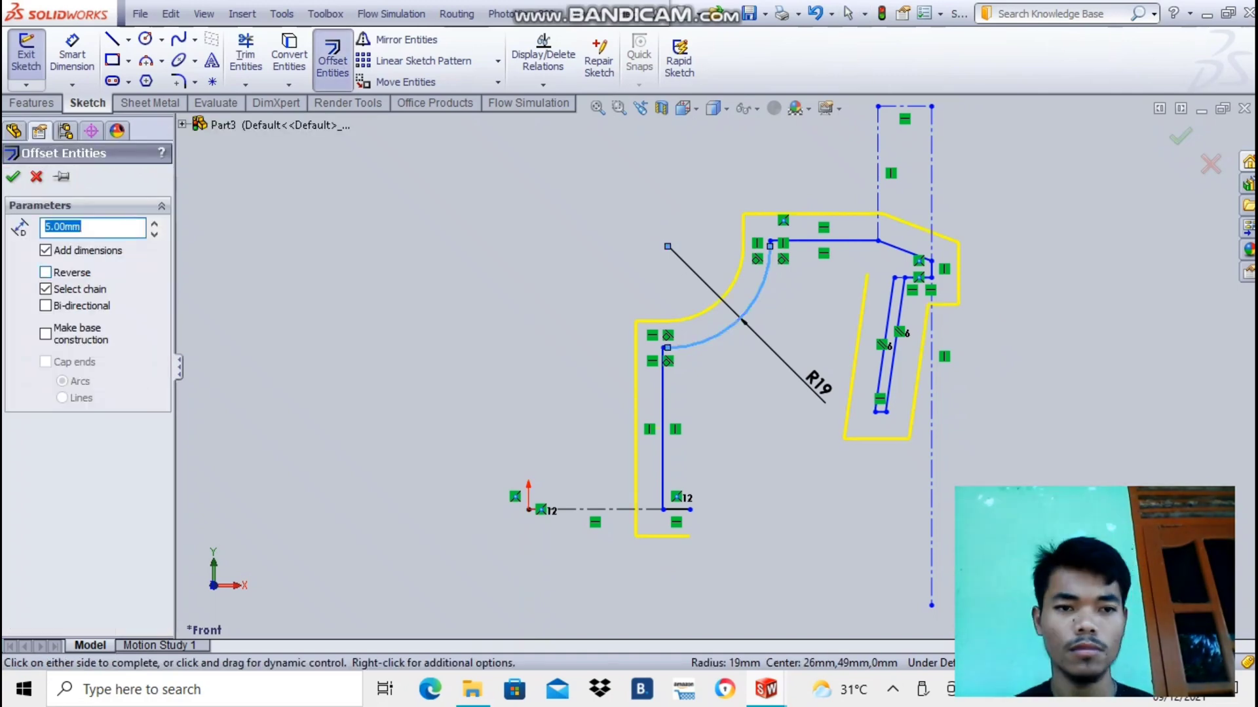
left_click(46, 272)
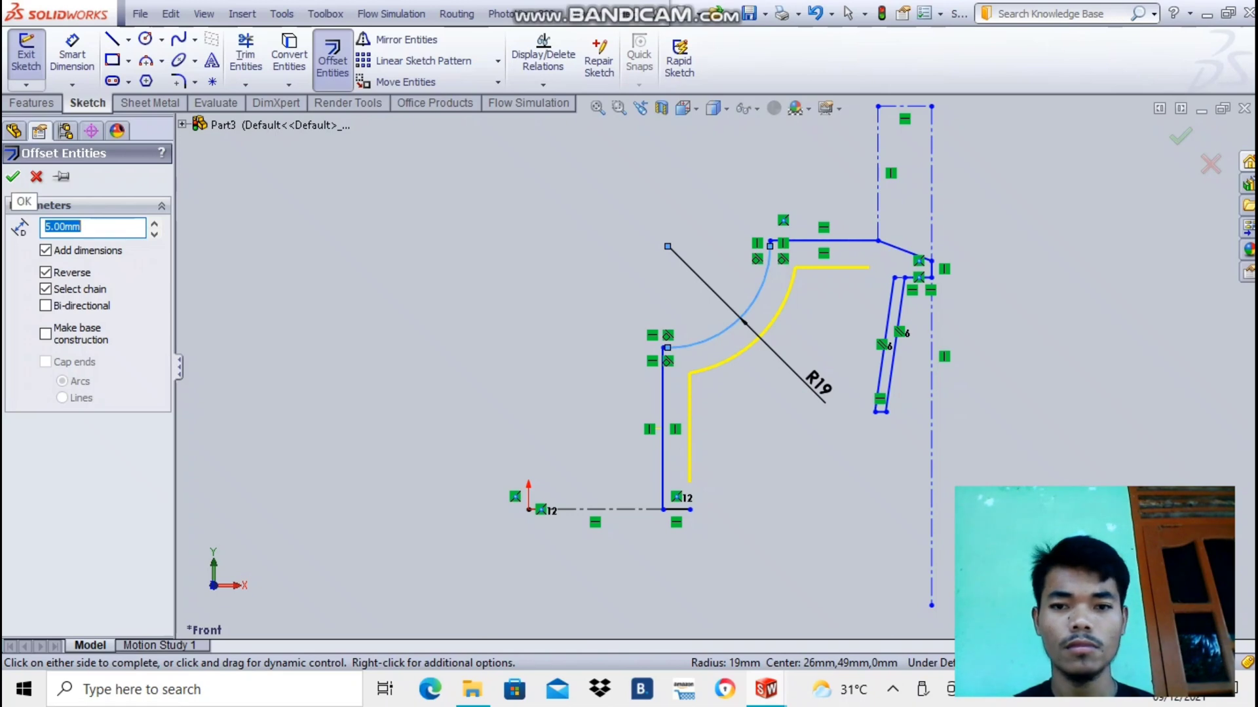
key("Return")
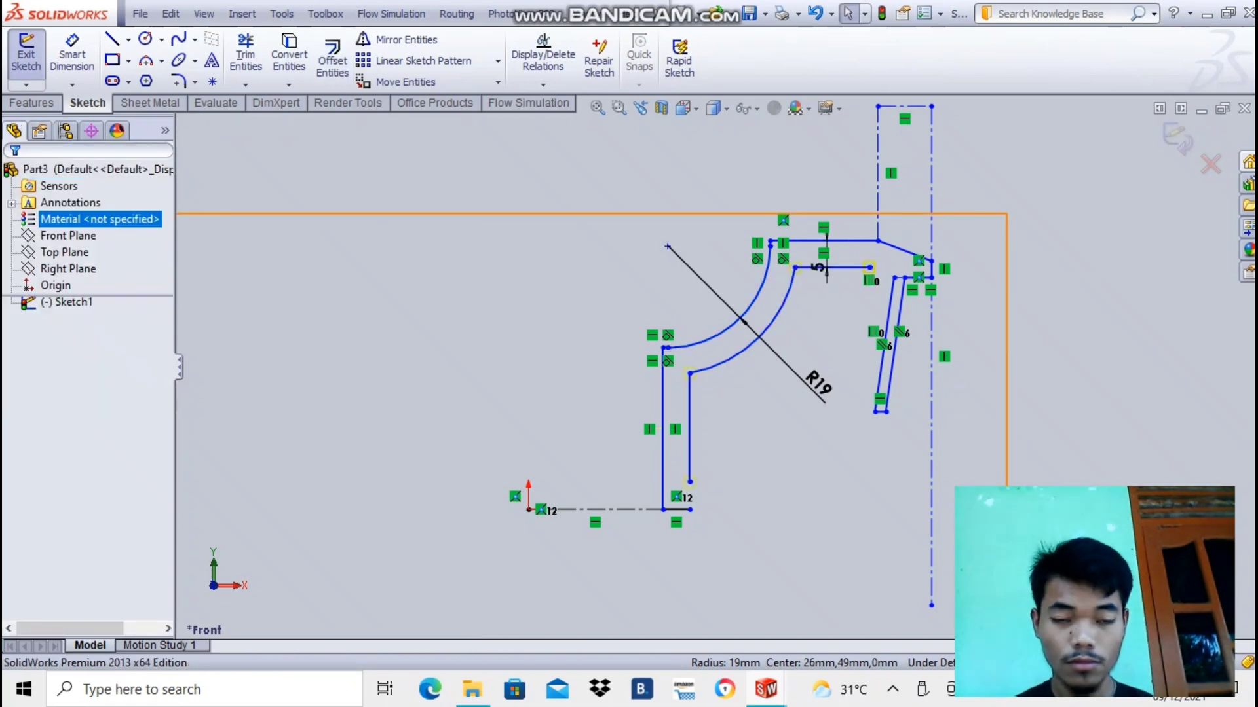
- Close the offset wall's 5 mm gap at the bottom and connect its upper end to the slanted leg's top with lines
left_click(113, 40)
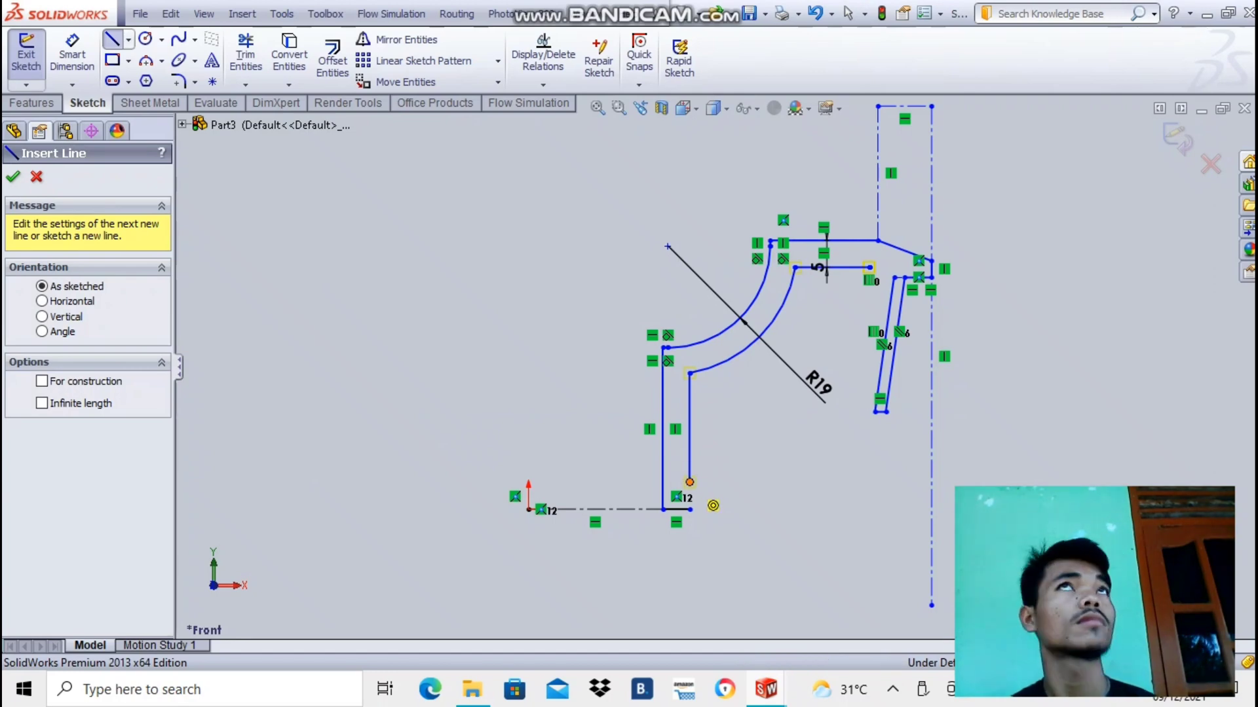
left_click(689, 482)
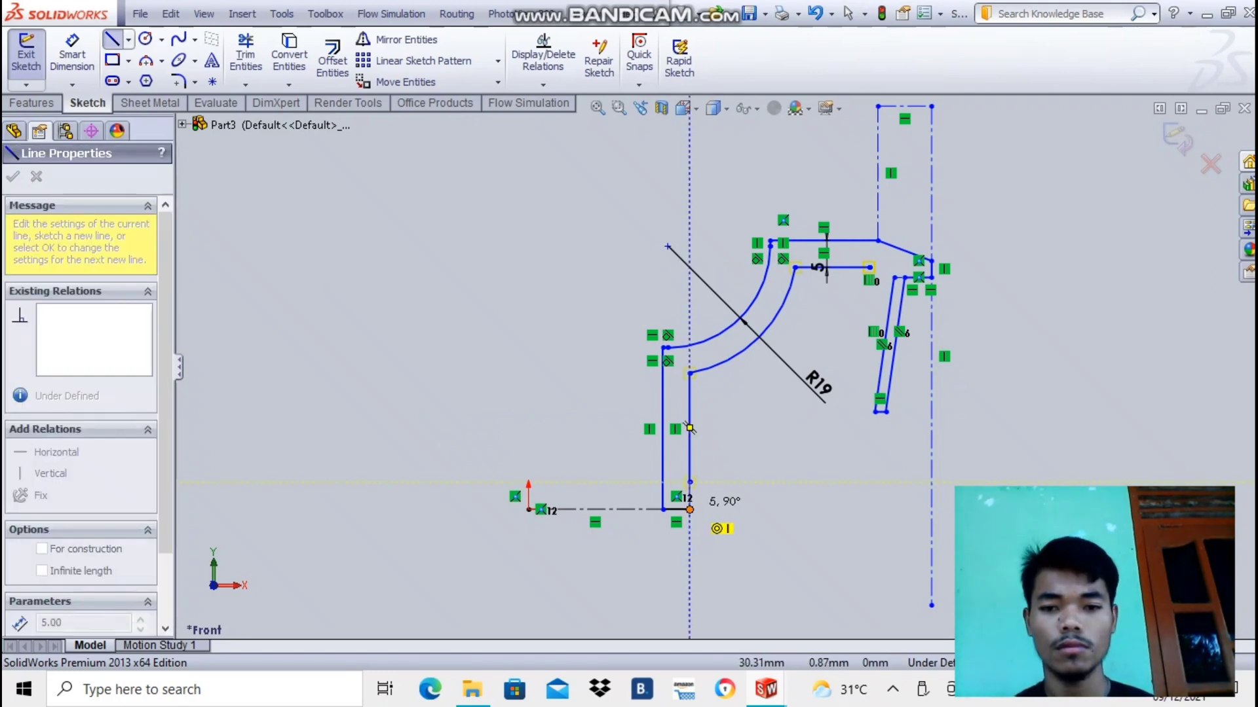
left_click(689, 510)
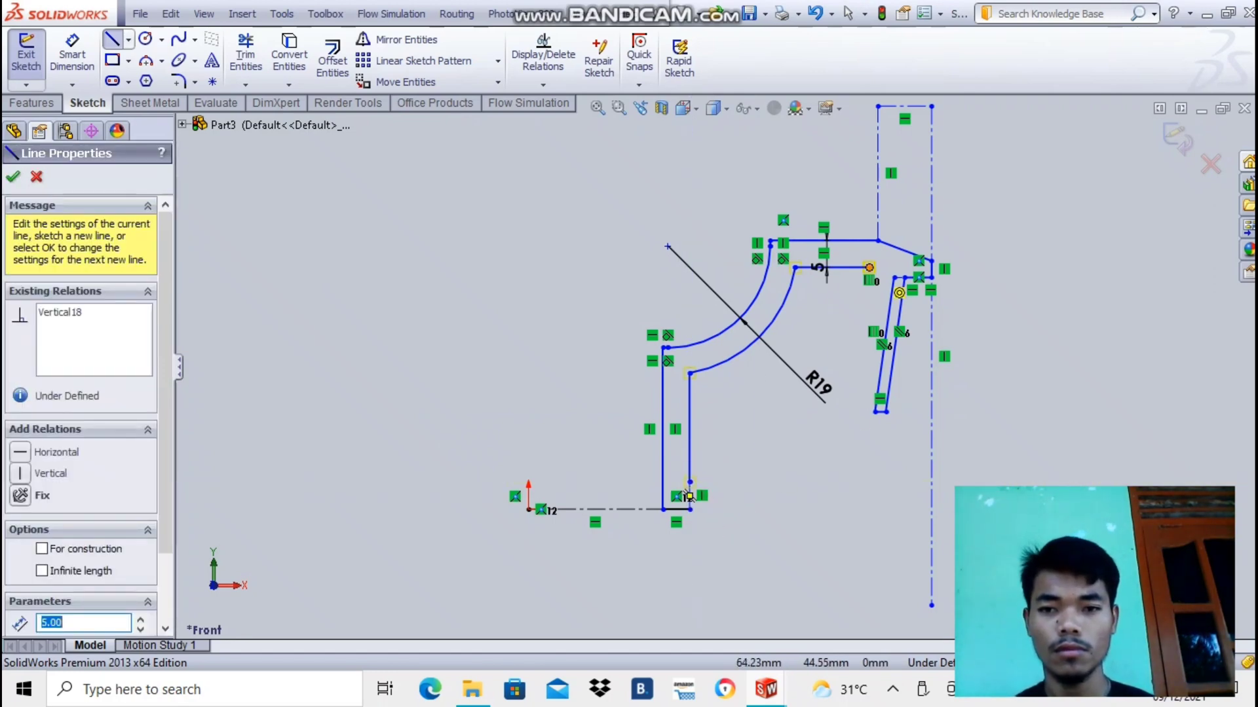
left_click(869, 267)
left_click(895, 277)
scroll(893, 275, "down", 2)
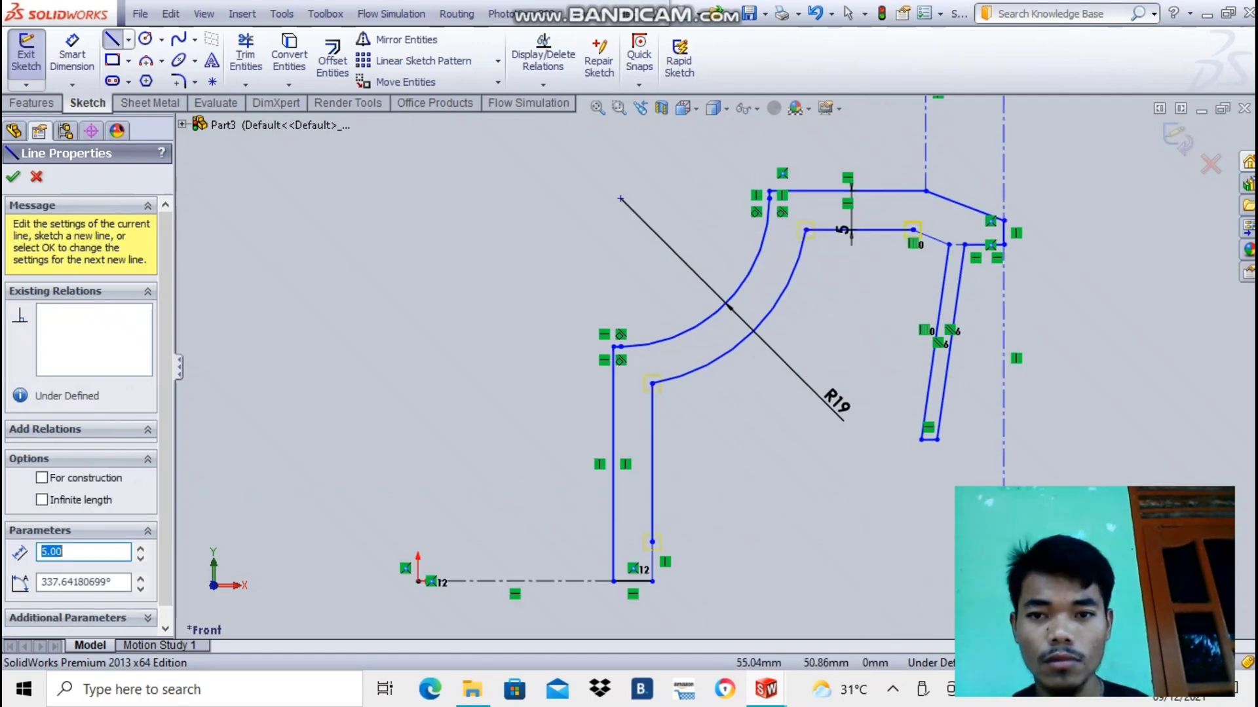
left_click(949, 245)
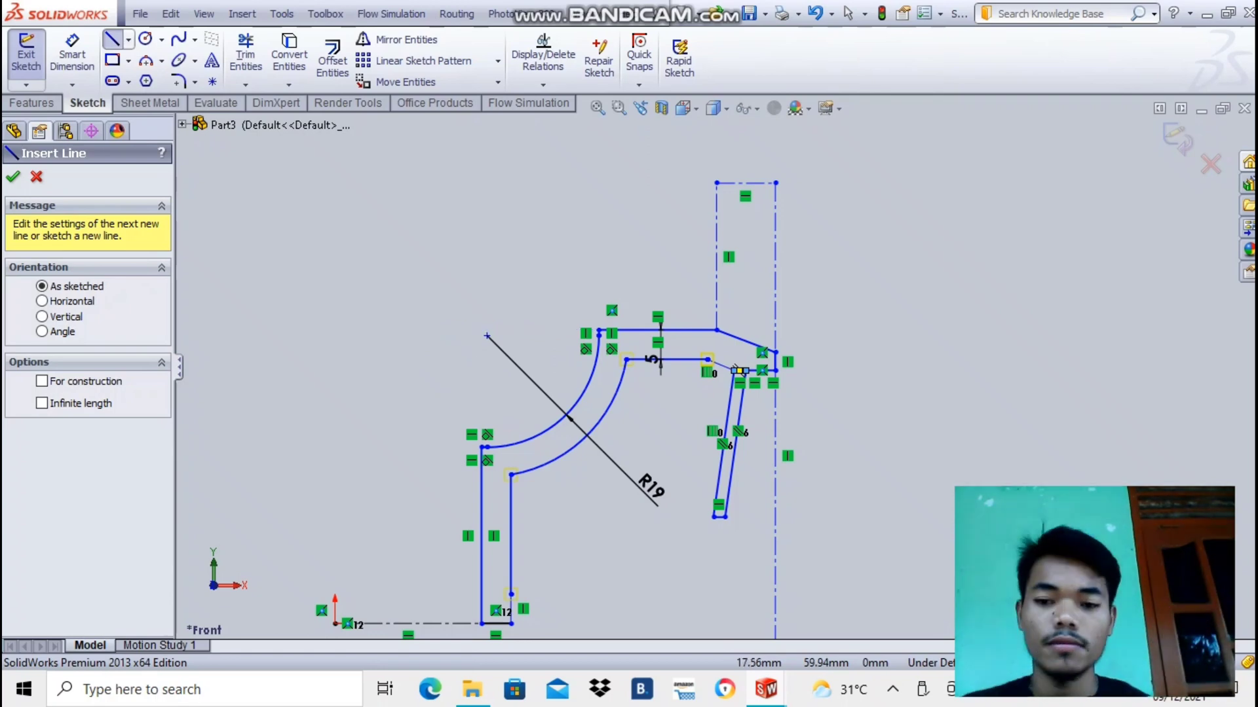
scroll(735, 369, "down", 3)
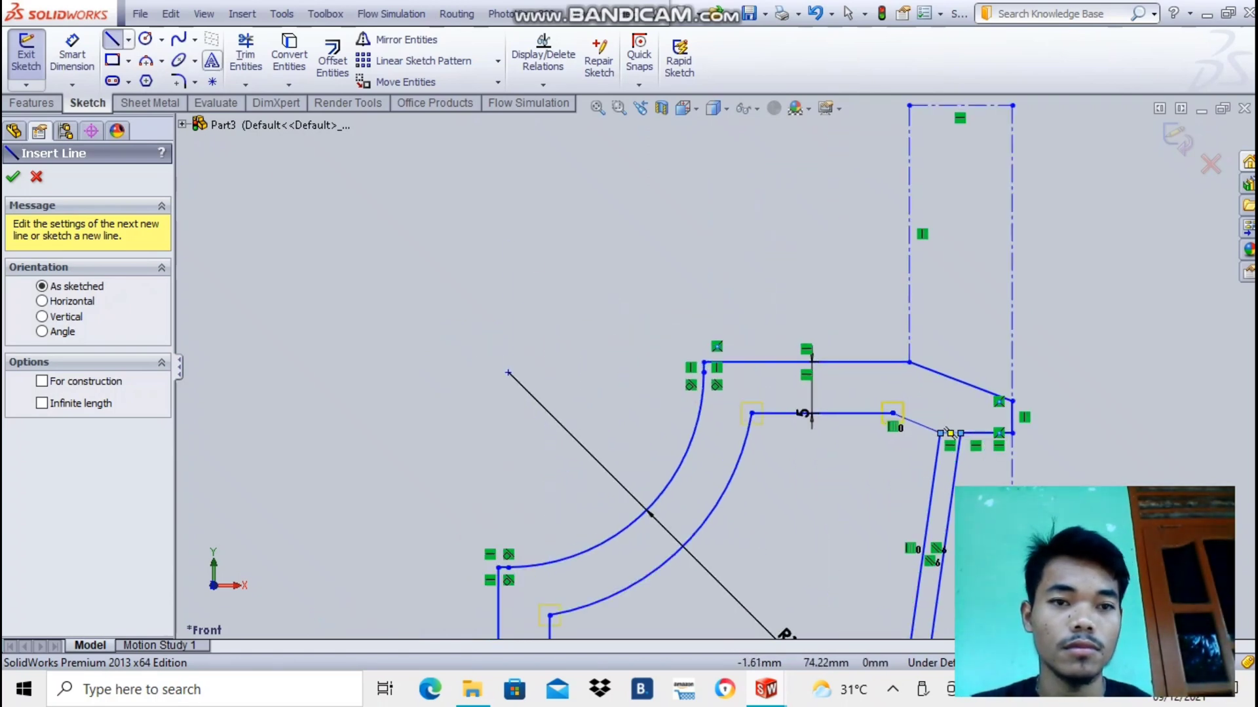
- Fillet the outer profile's corners at both ends of the 19 mm arc with a 0.98 mm radius
left_click(178, 82)
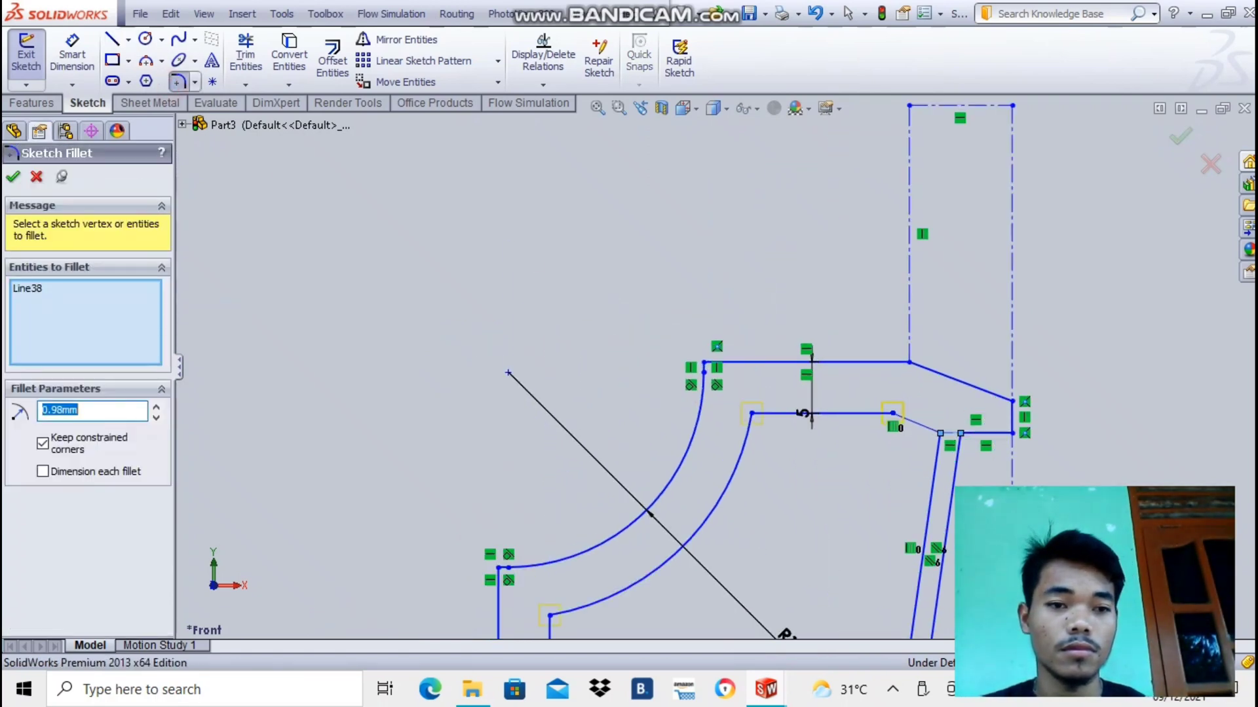
left_click(705, 362)
scroll(550, 518, "down", 1)
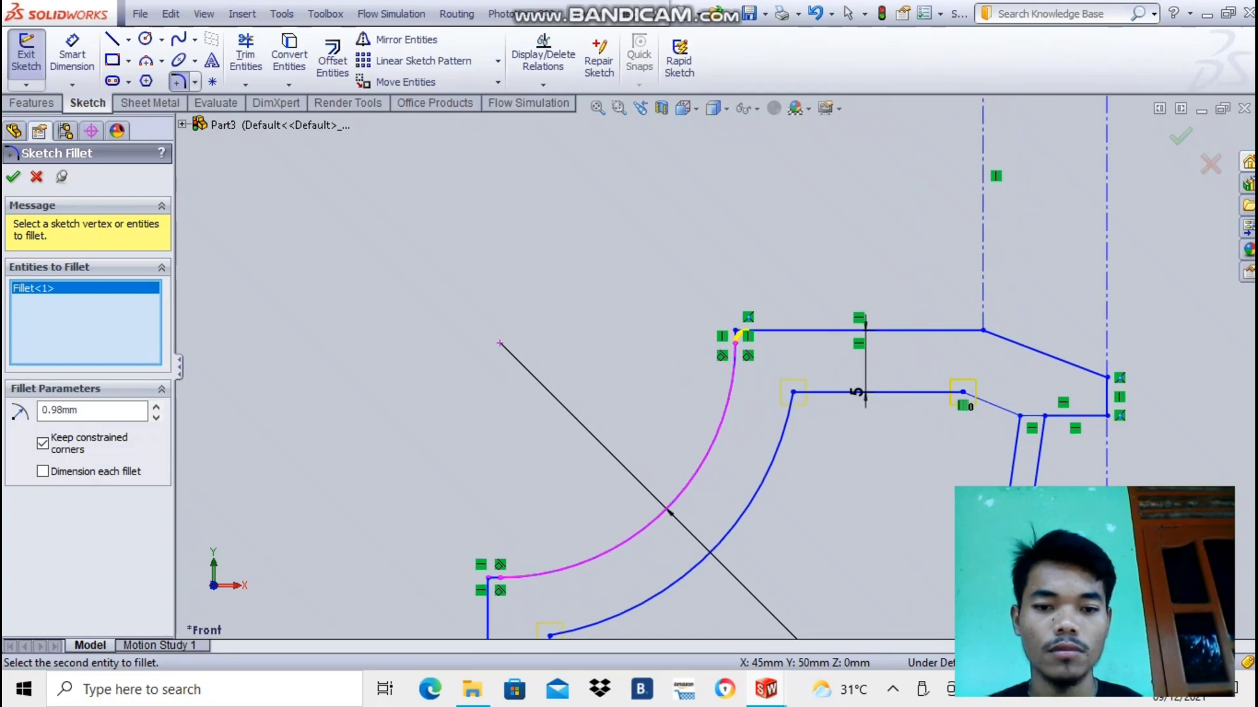
left_click(488, 578)
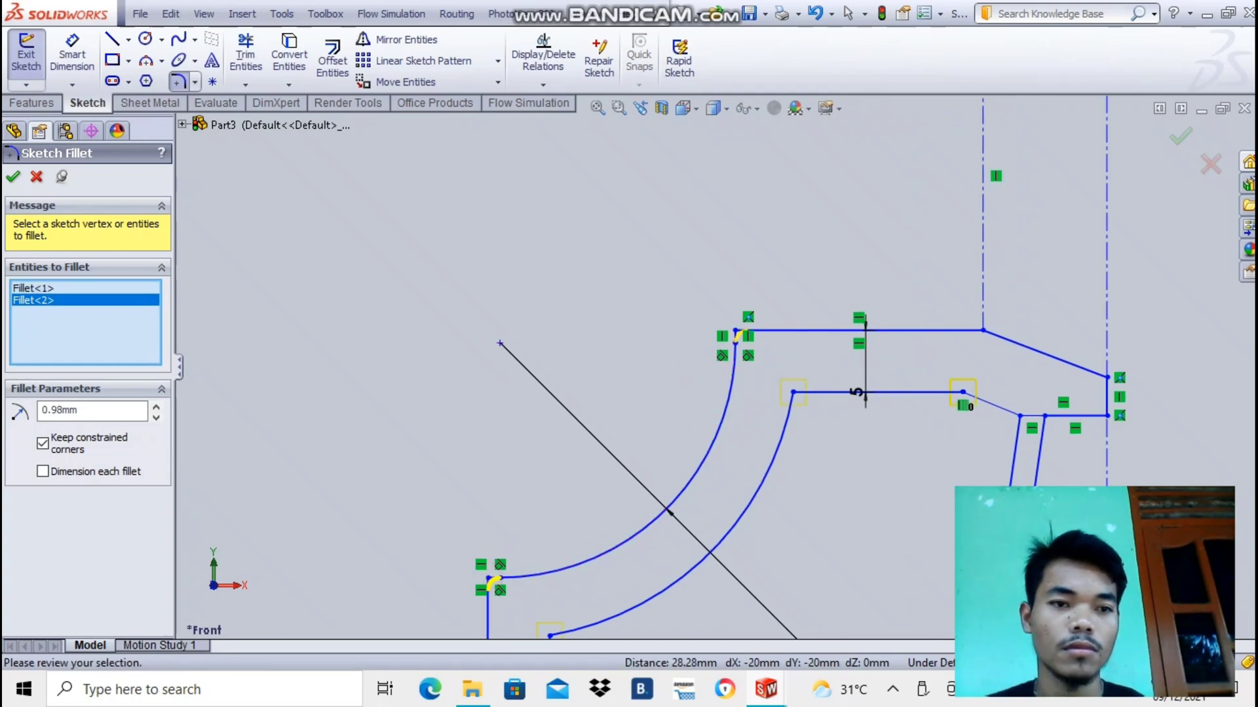
left_click(12, 176)
scroll(735, 338, "up", 3)
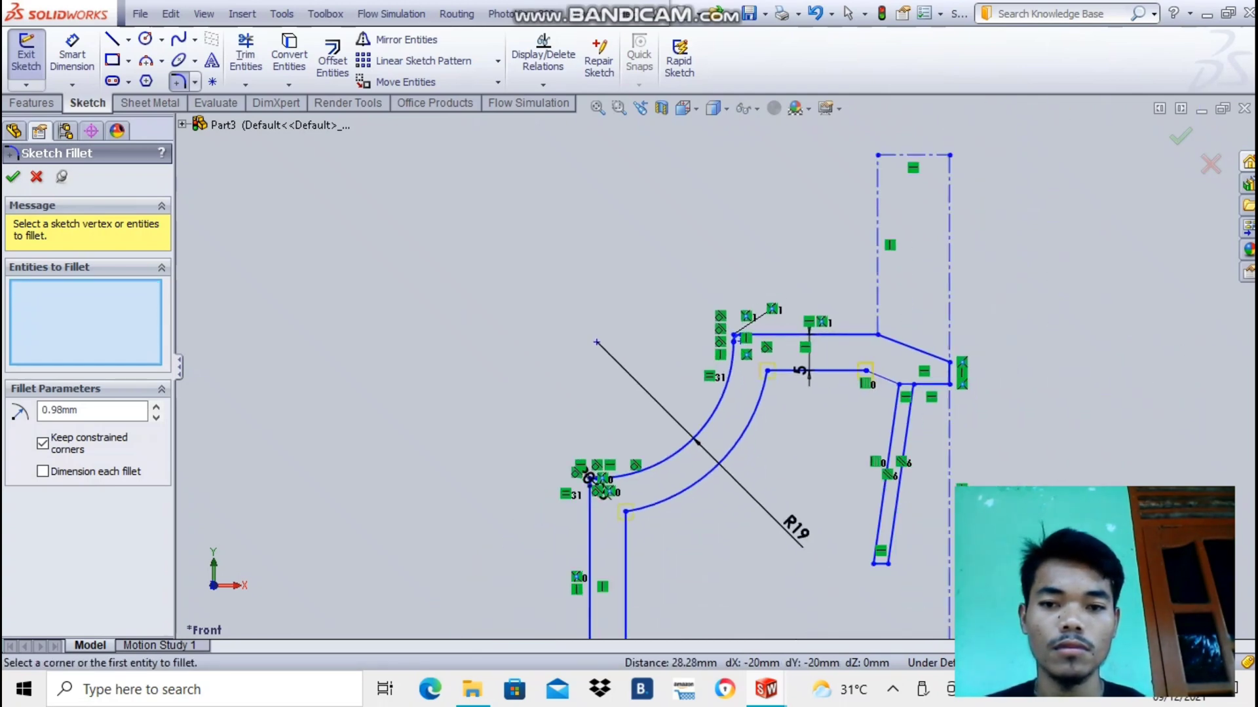
- Trim away the inner offset's upper horizontal line and redraw it between the same endpoints, about 13.71 mm long
key("l")
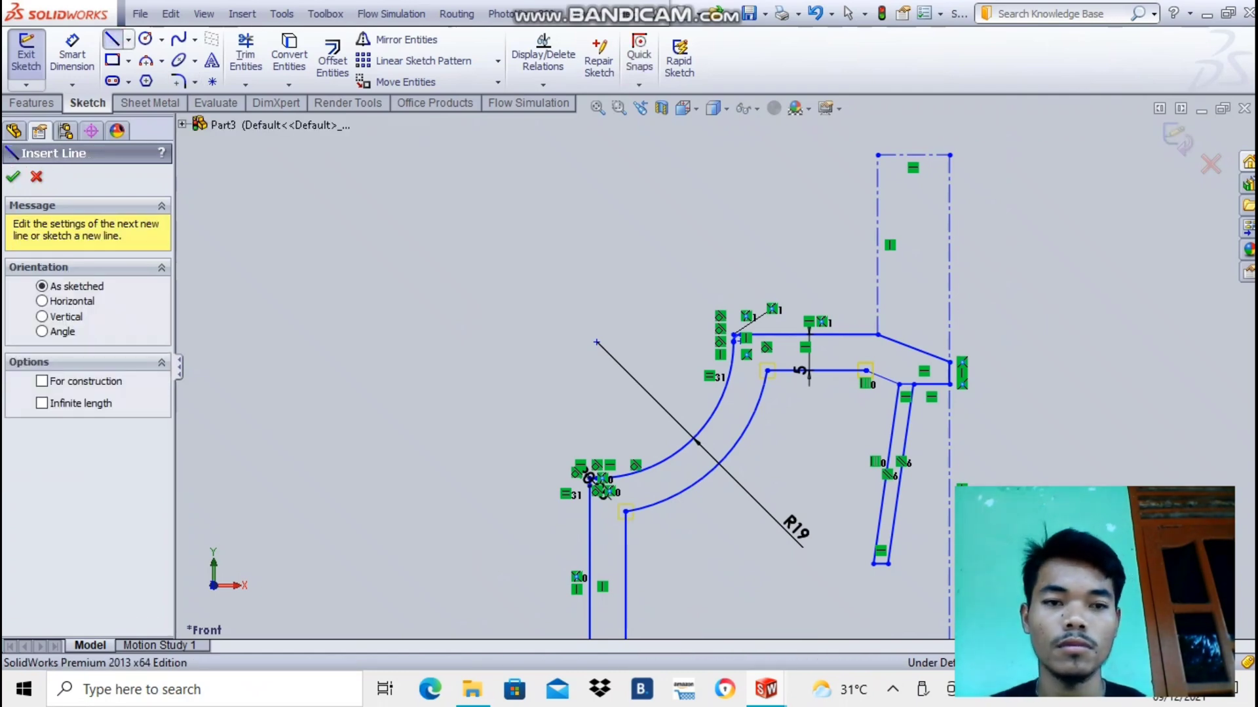
key("t")
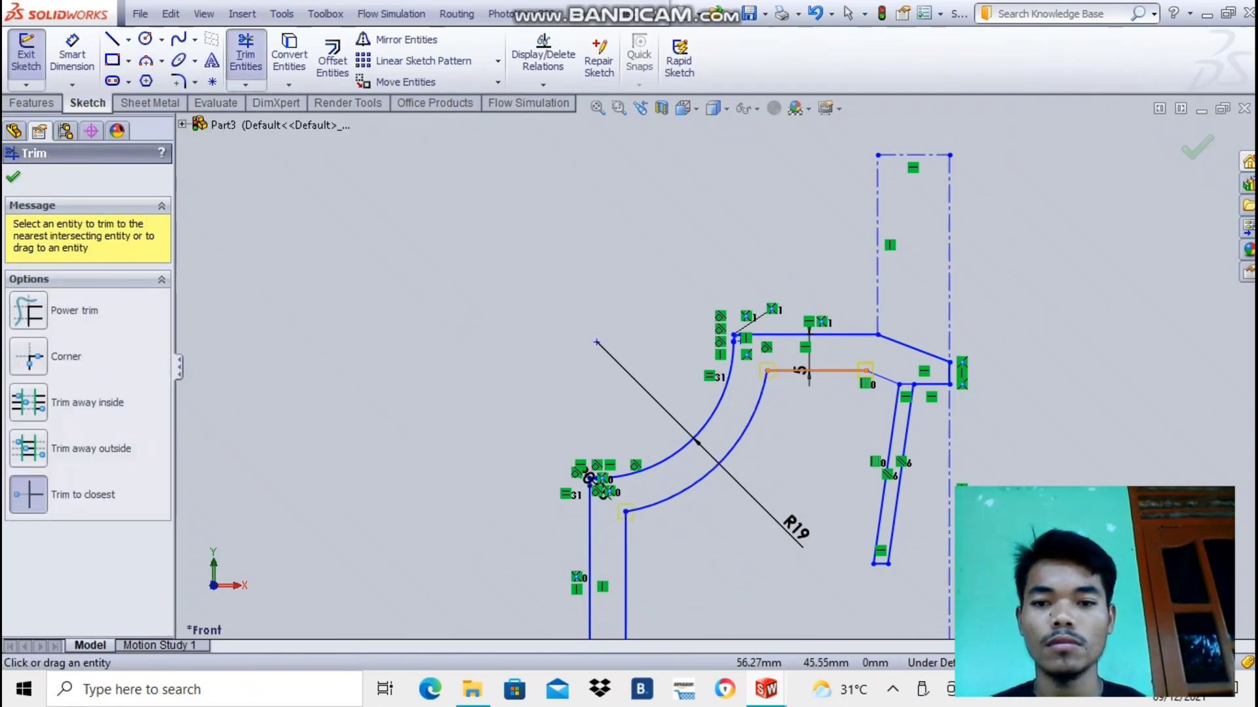
left_click(805, 371)
key("l")
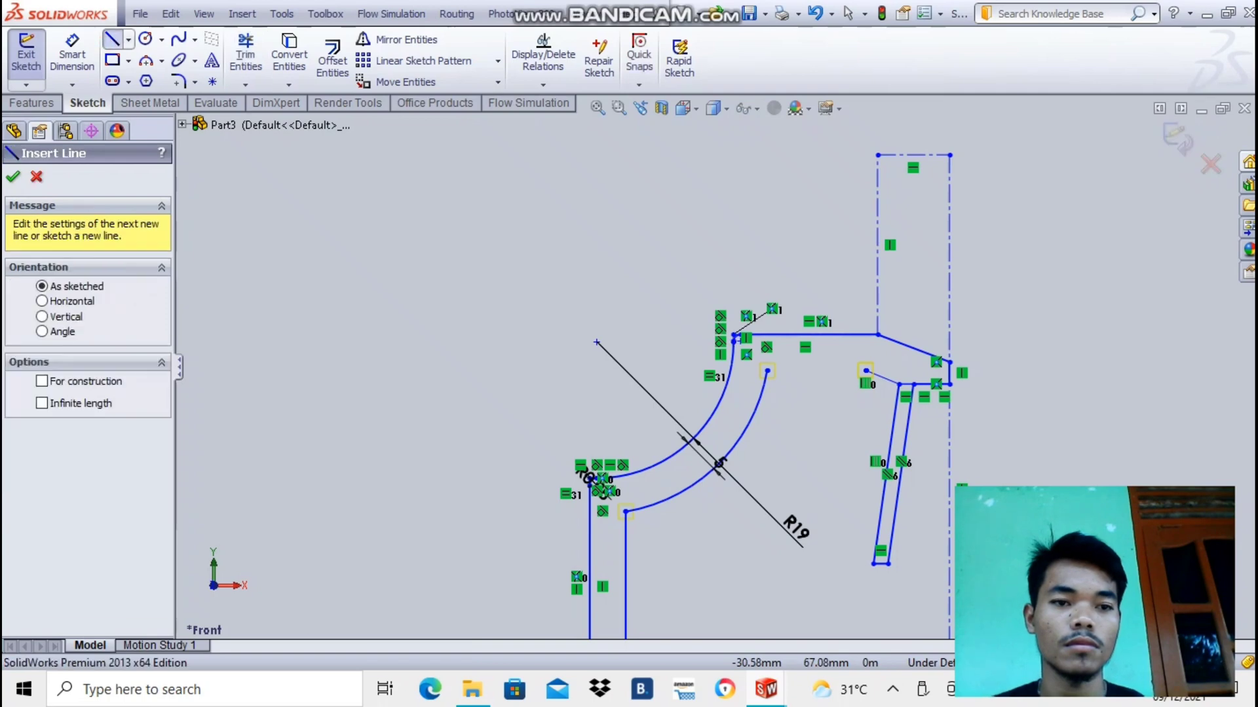
left_click_drag(767, 370, 866, 370)
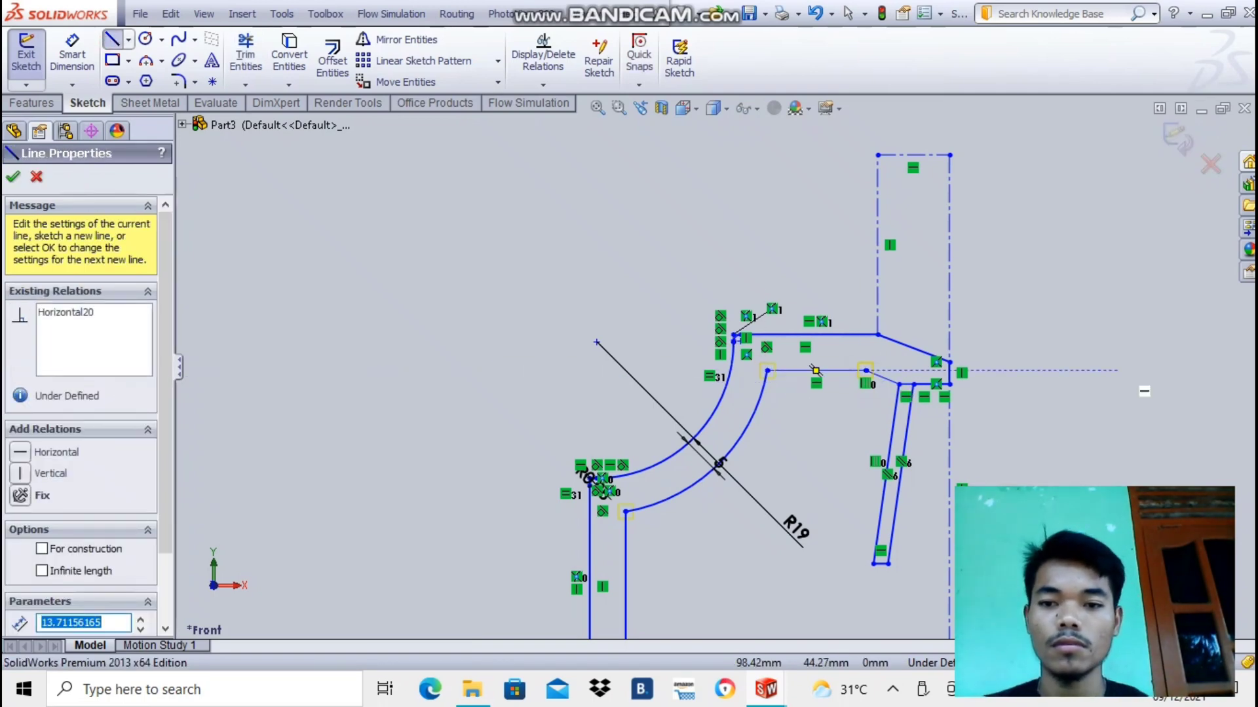
- Extend the flange past the vertical axis with two 10 mm horizontal lines from the short edge's endpoints, closed by a vertical line
left_click(949, 361)
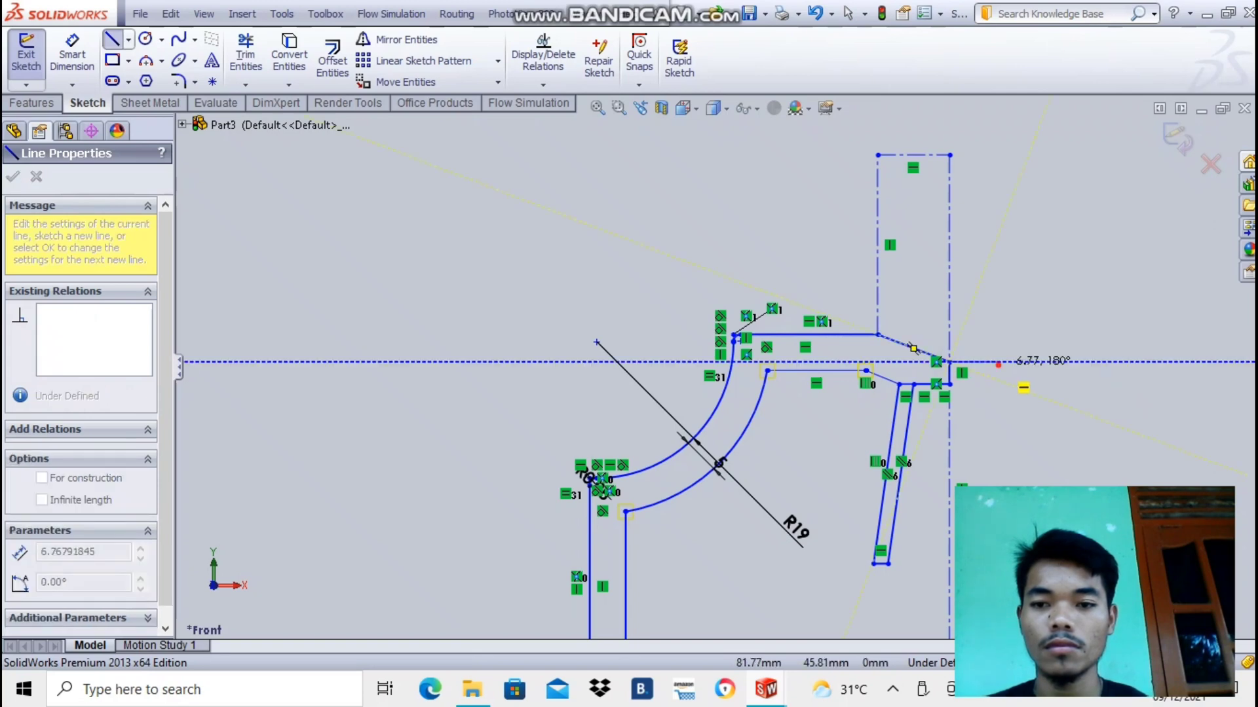
key("Return")
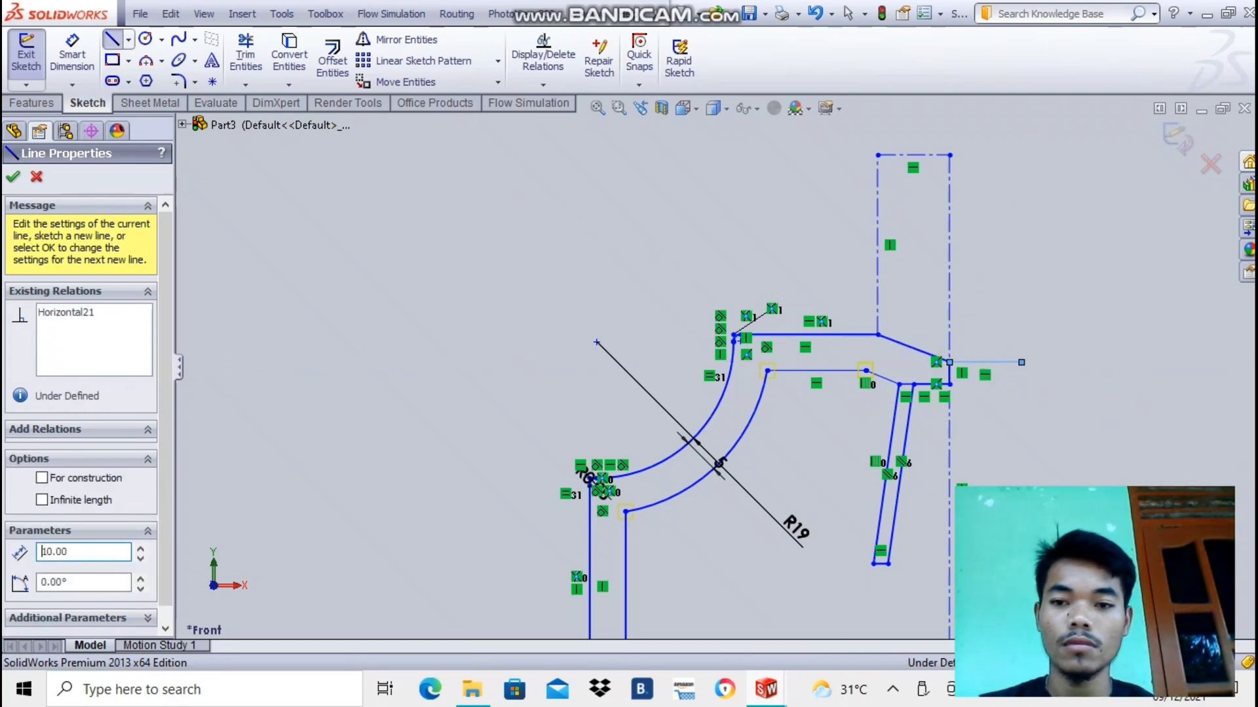
mouse_move(1022, 363)
left_mouse_down()
mouse_move(1038, 378)
mouse_move(1021, 386)
left_mouse_up()
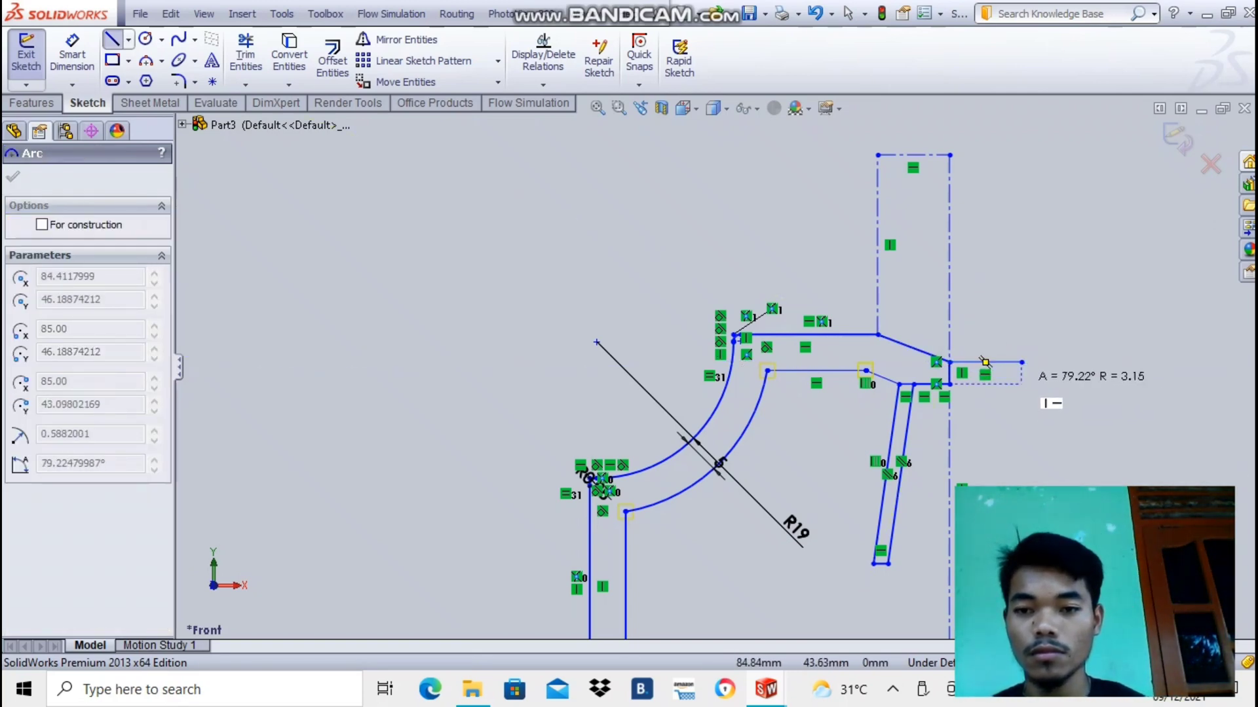
left_click(1020, 381)
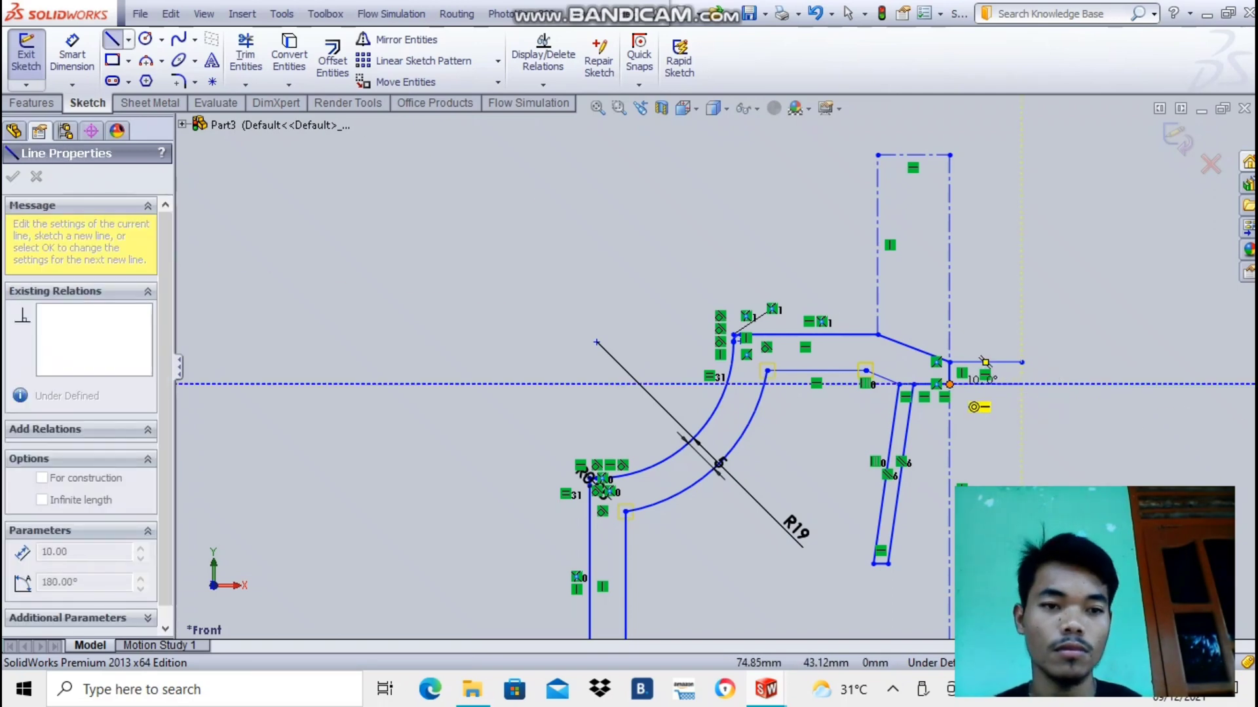
left_click(949, 384)
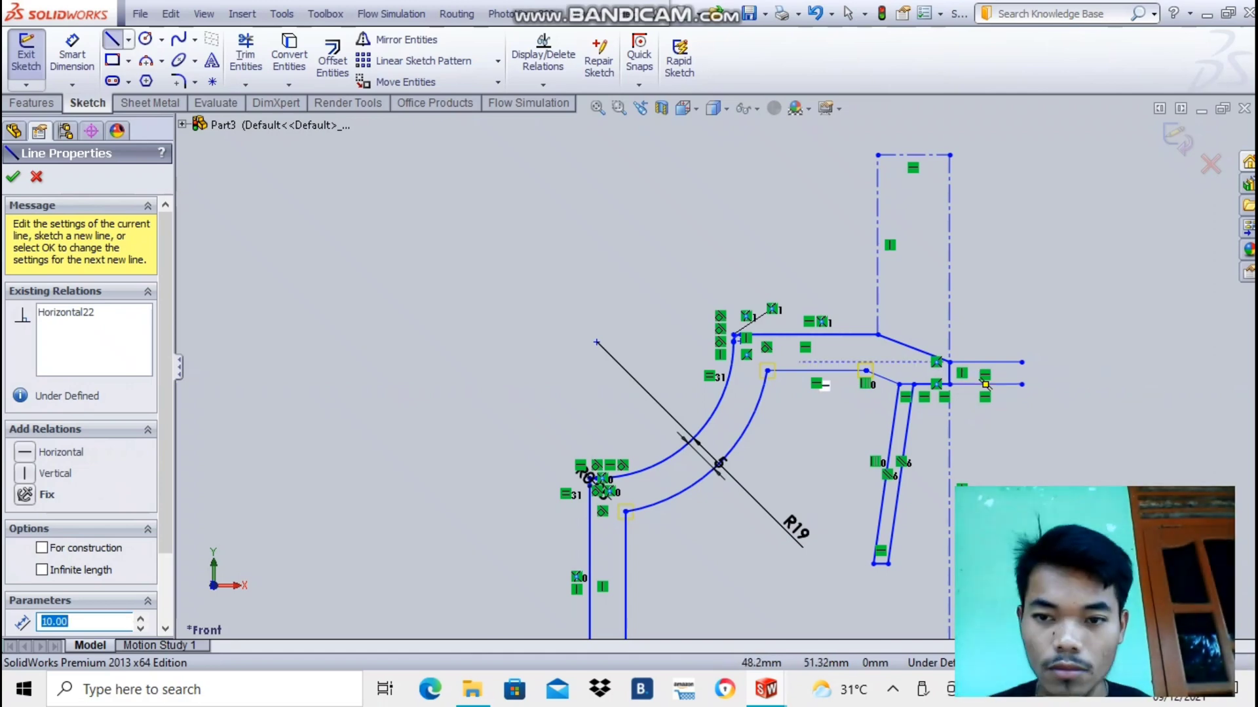
left_click(112, 39)
left_click(112, 39)
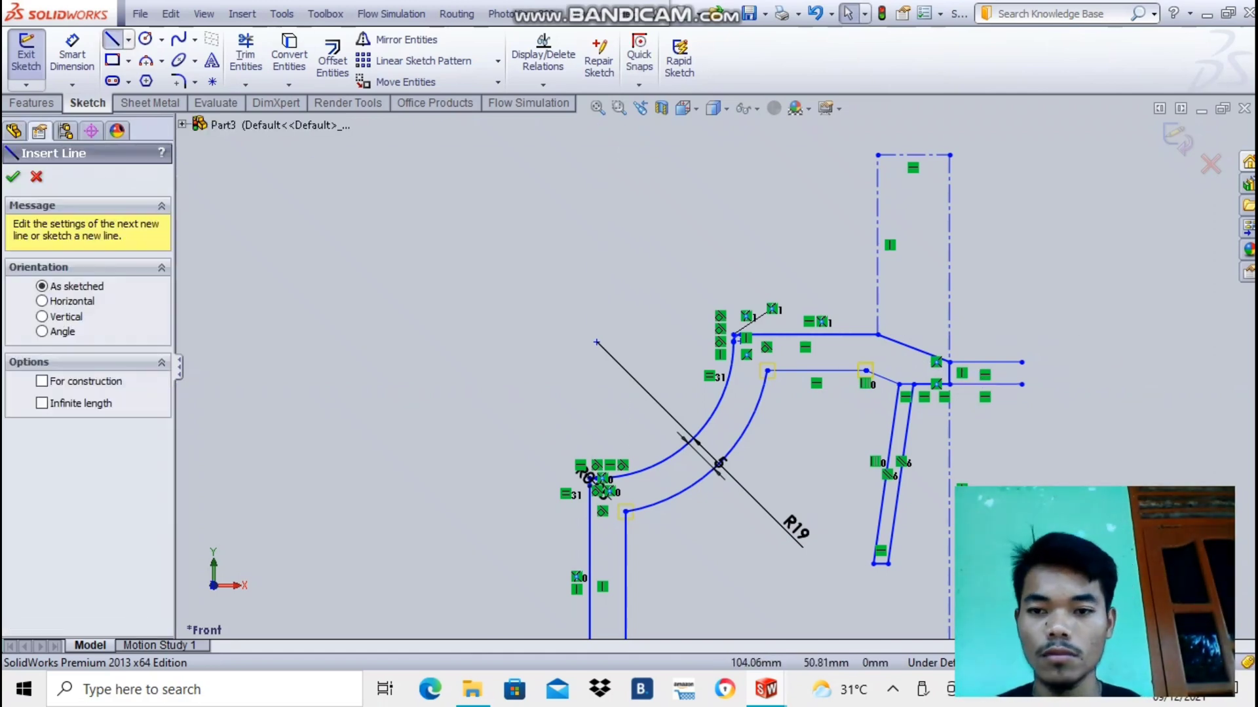
left_click(1023, 362)
left_click(1021, 384)
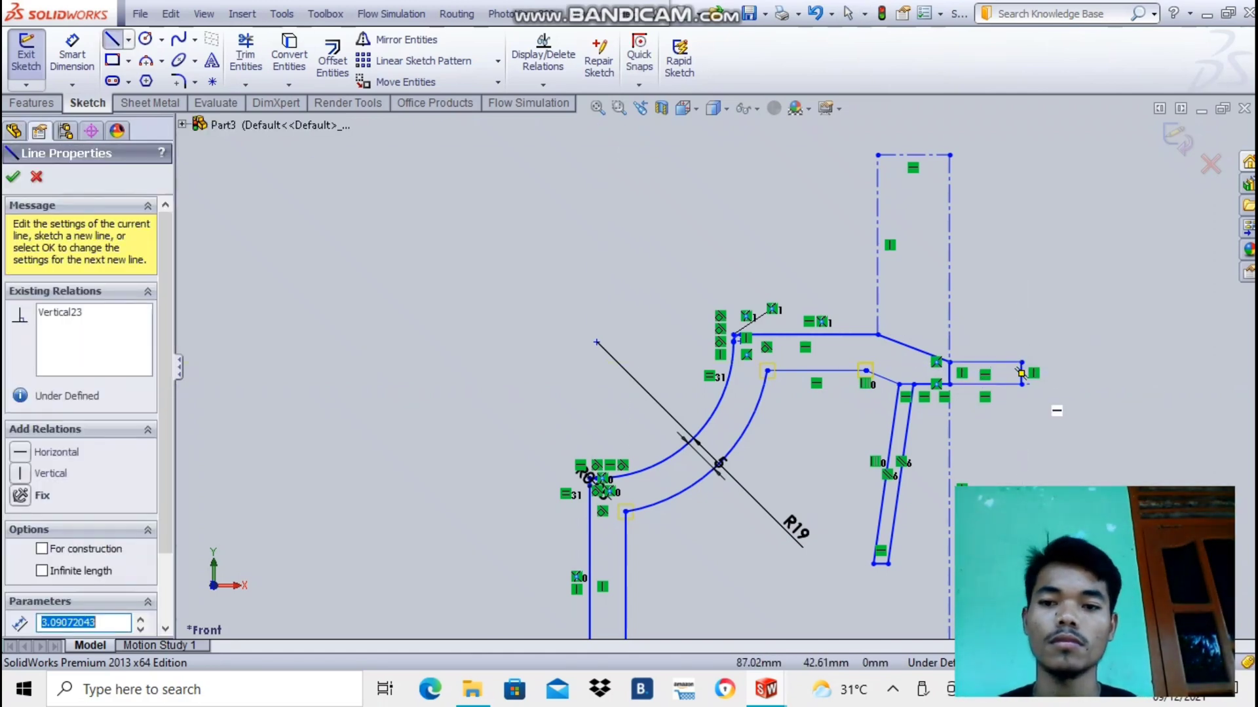
- Trim away the short vertical line separating the new flange extension from the rest of the profile
left_click(245, 58)
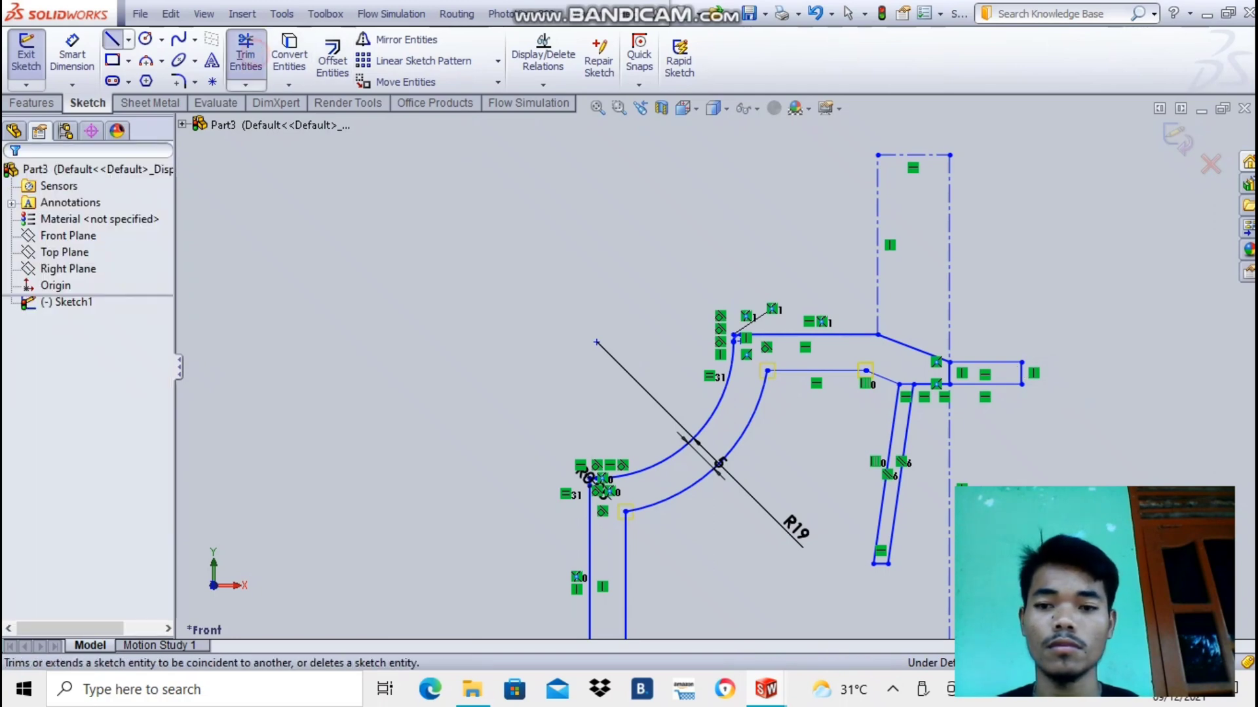
scroll(1151, 406, "down", 2)
scroll(1151, 402, "down", 2)
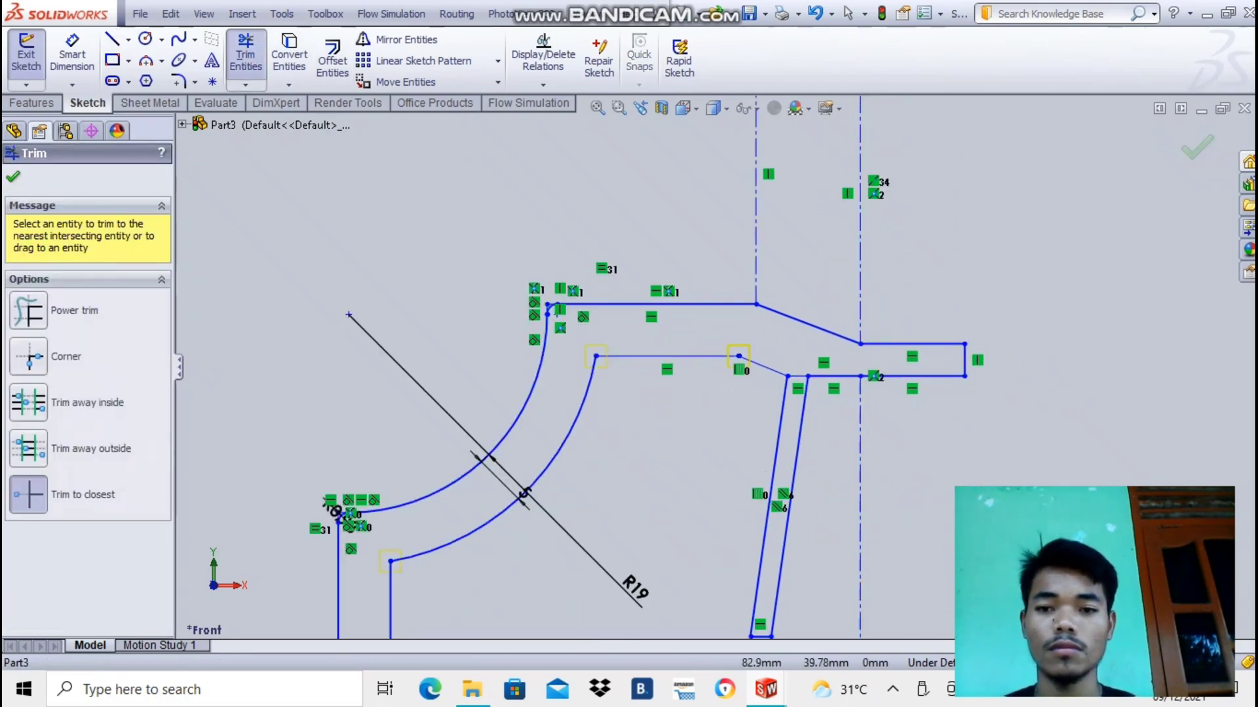
scroll(943, 407, "up", 3)
left_click(13, 177)
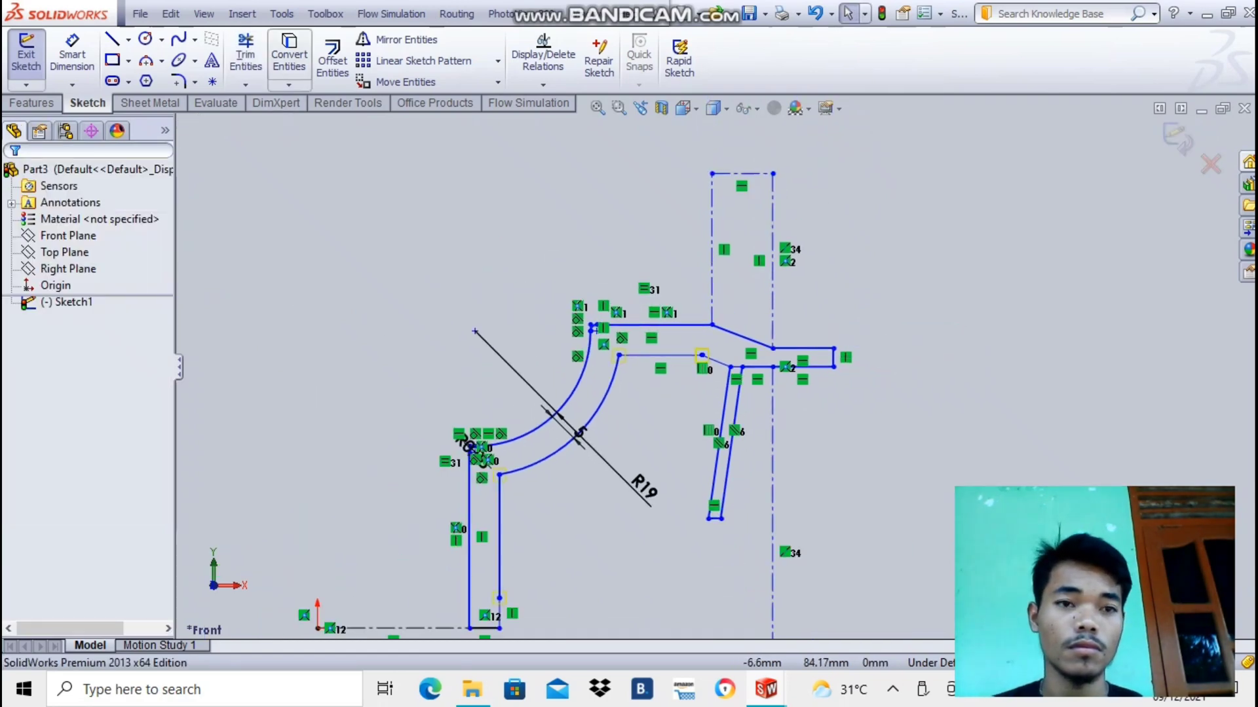
- Draw a nearly vertical construction line about 62.31 mm long upward from the origin as the revolve axis
left_click(112, 39)
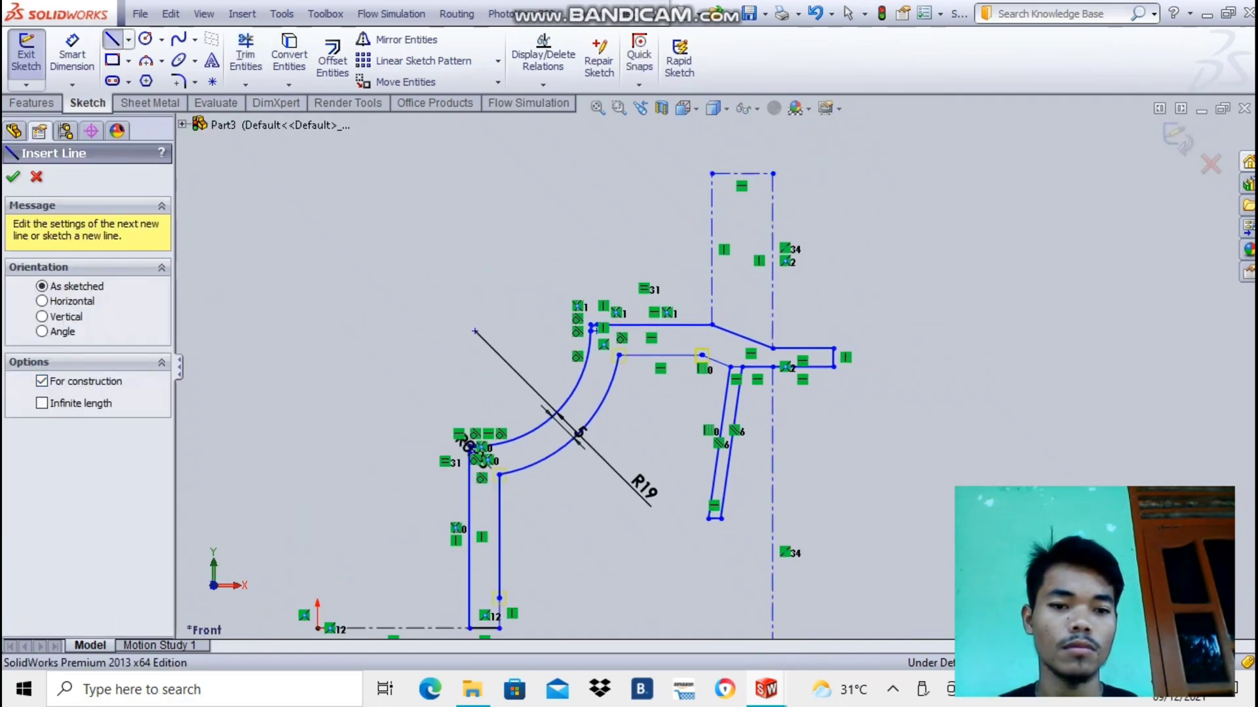
left_click(317, 629)
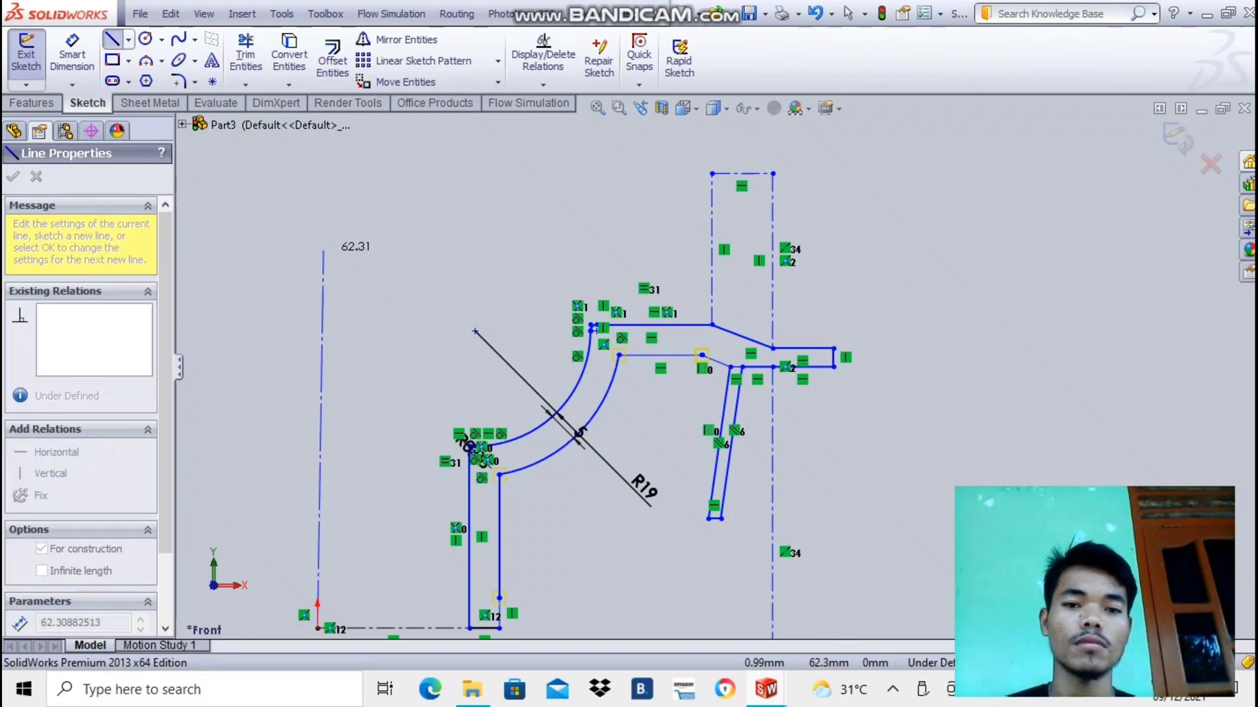
left_click(324, 250)
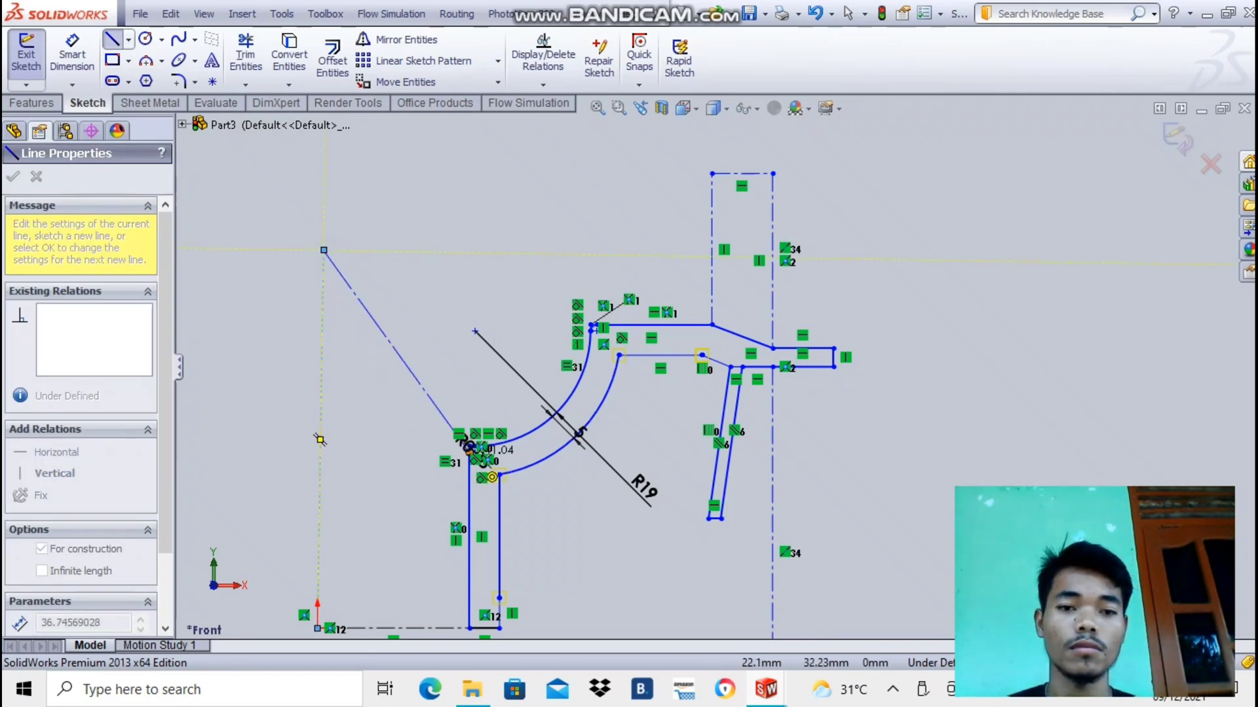
right_click(425, 365)
left_click(528, 168)
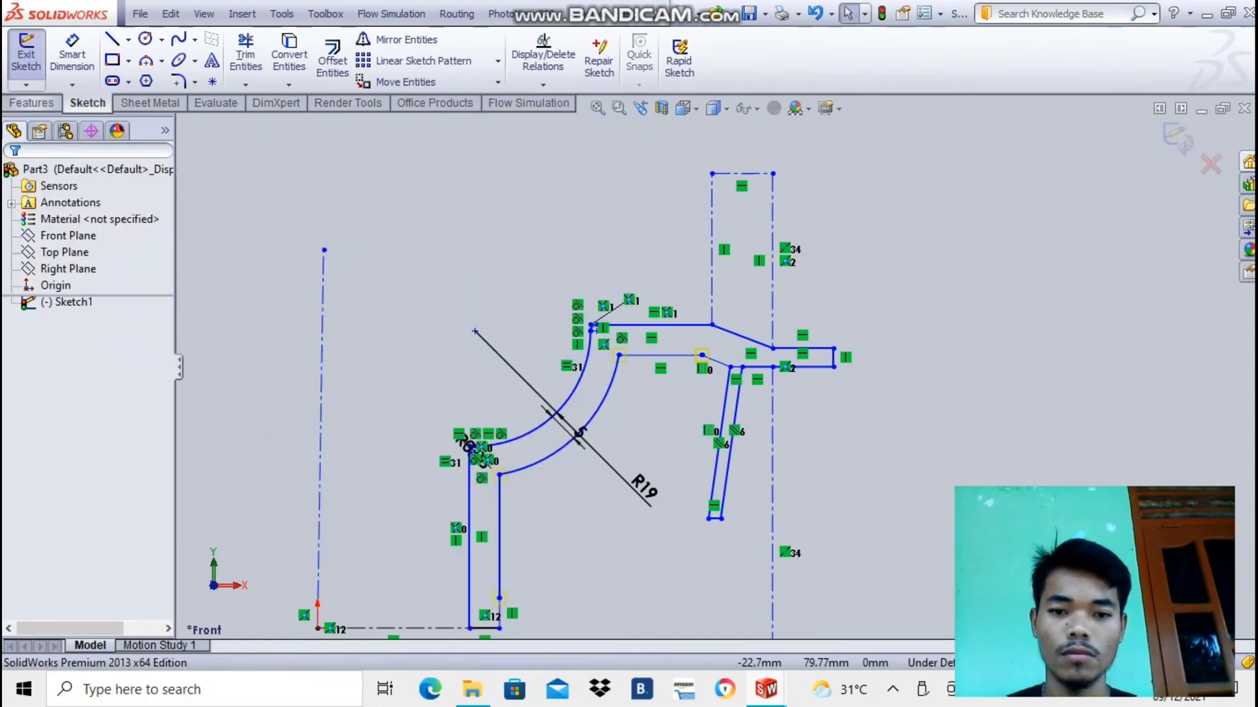
- Revolve the closed profile region 360° about the construction line at the origin and show the part in isometric view
left_click(38, 103)
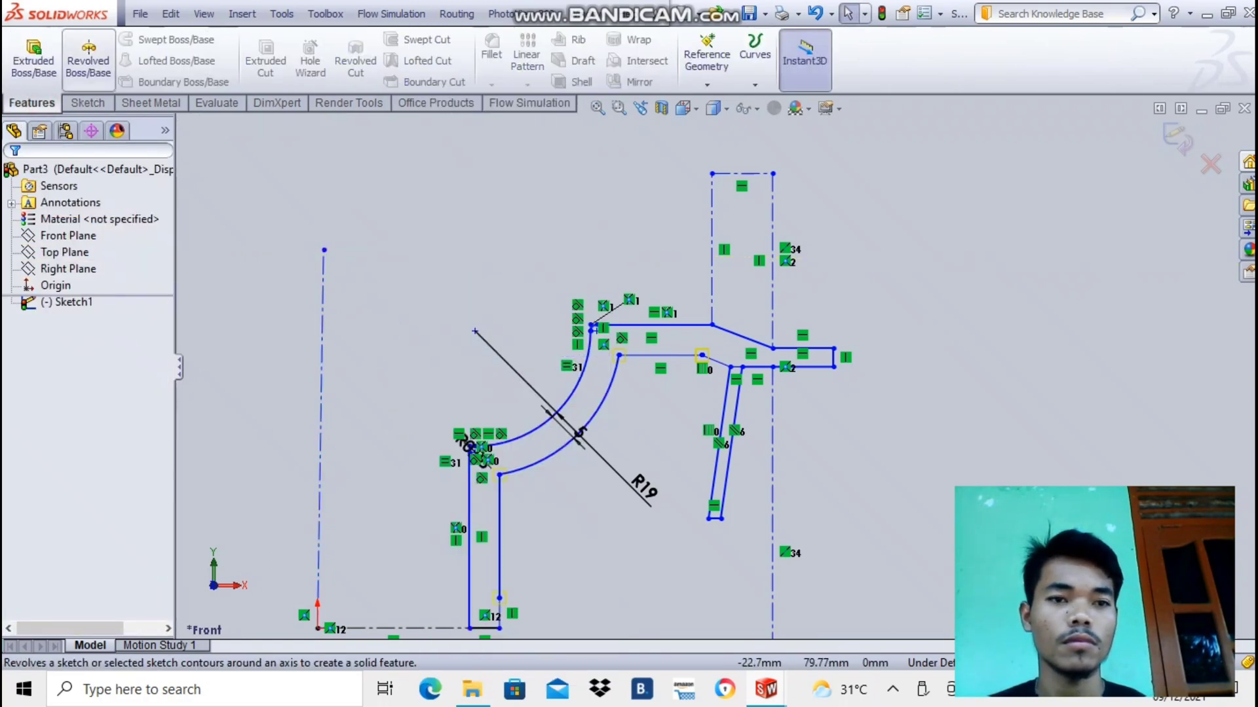
left_click(88, 60)
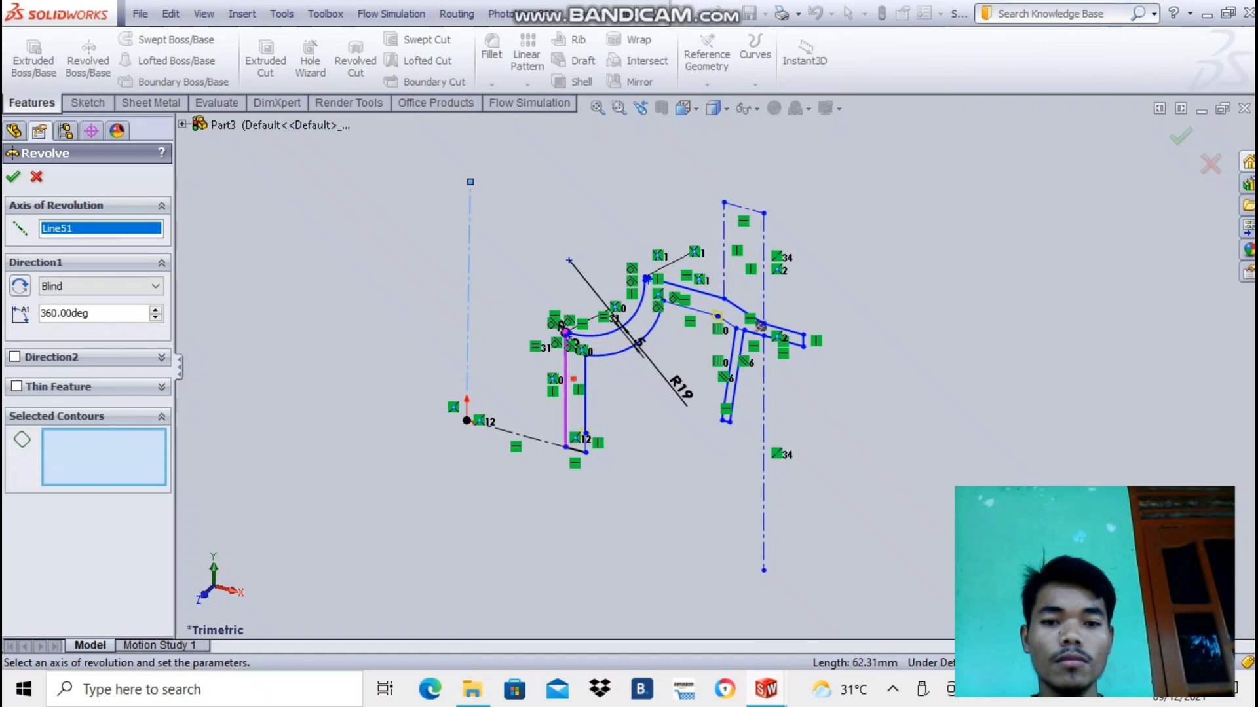
scroll(660, 339, "up", 3)
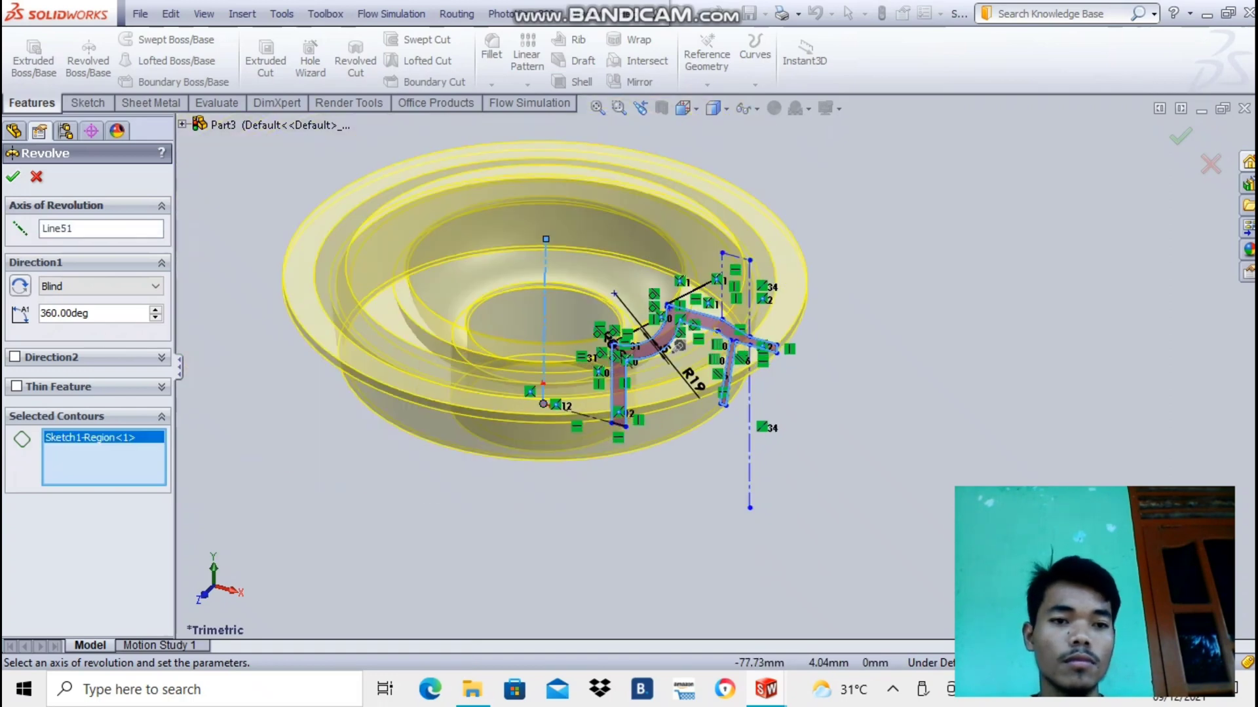
key("Return")
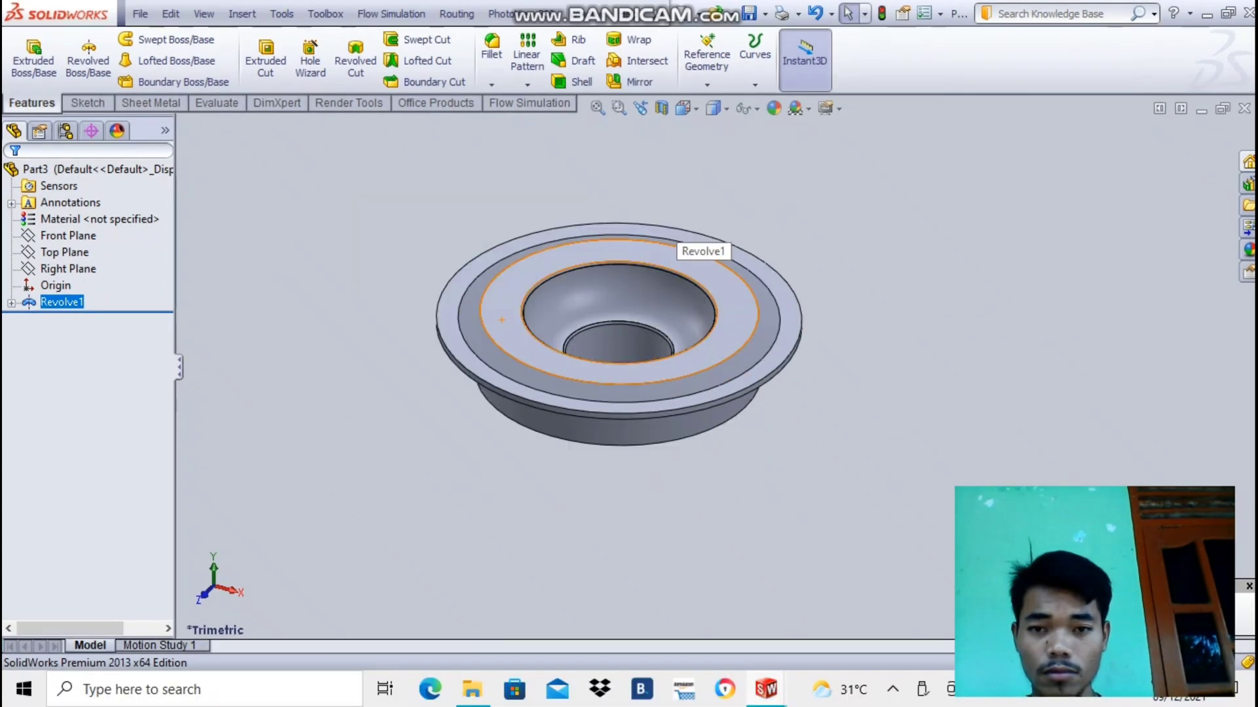
left_click(683, 108)
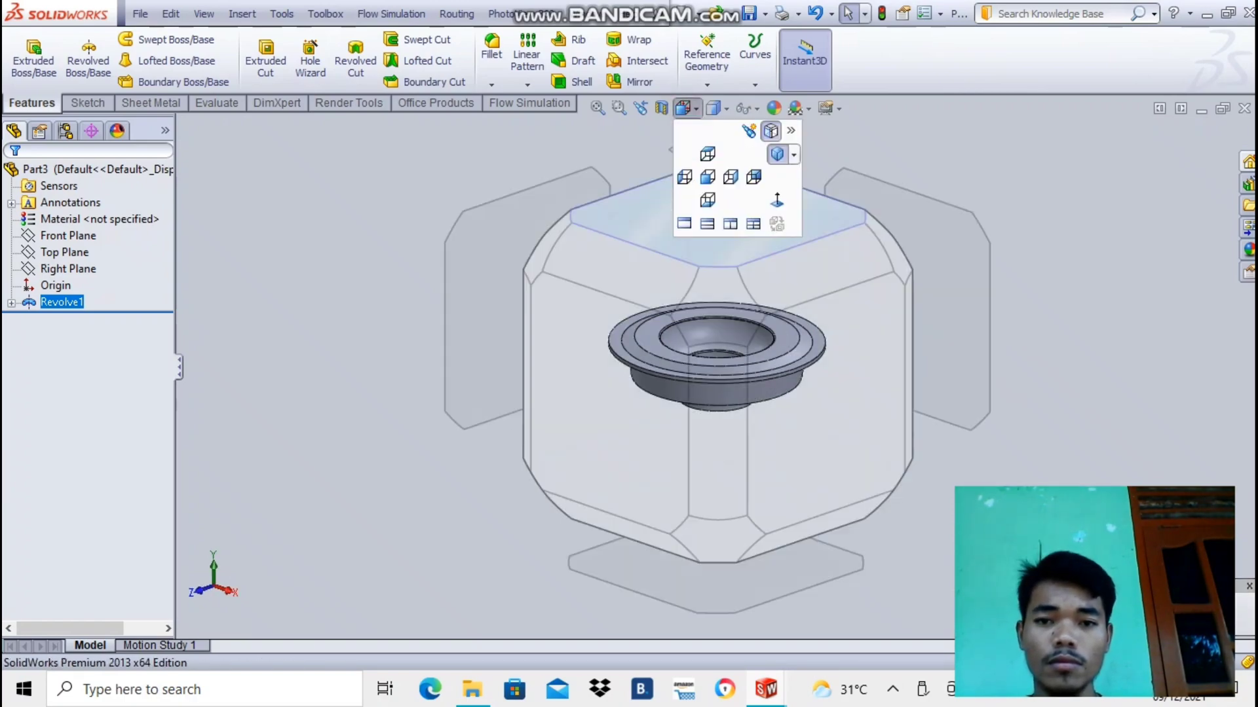
left_click(711, 149)
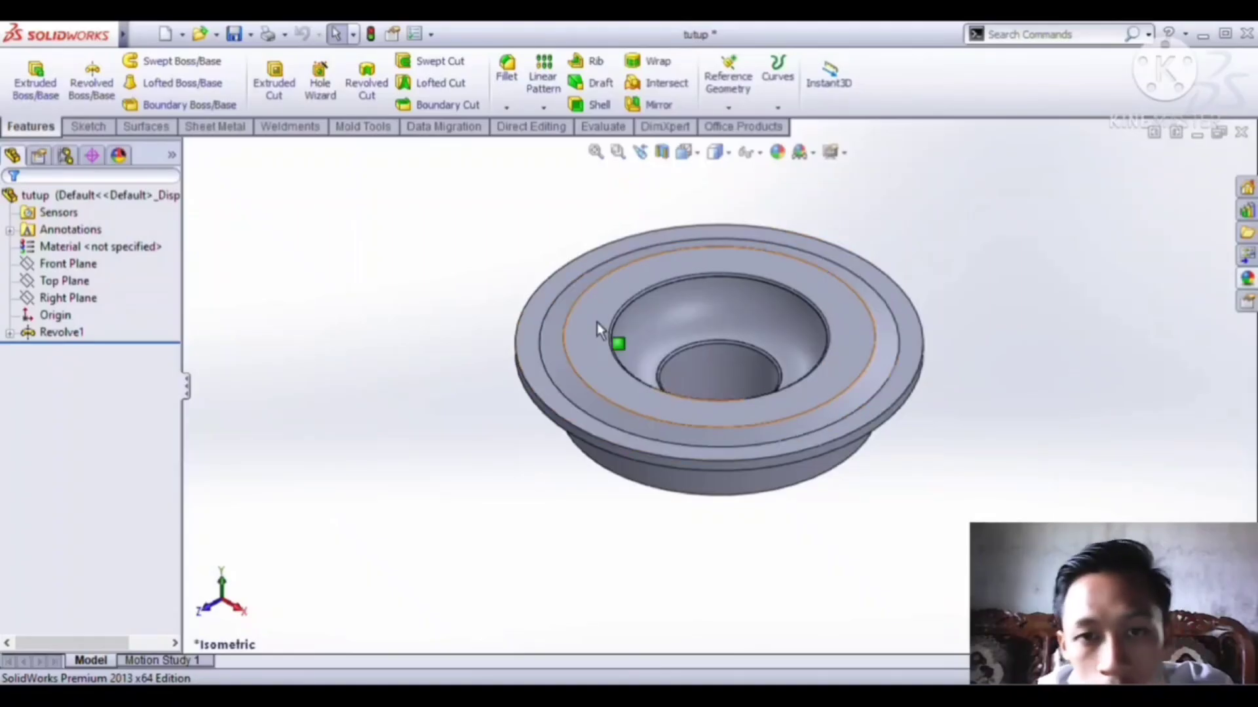
- Start a sketch on the flat ring face of the tutup part and view it from the top
left_click(612, 337)
left_click(673, 273)
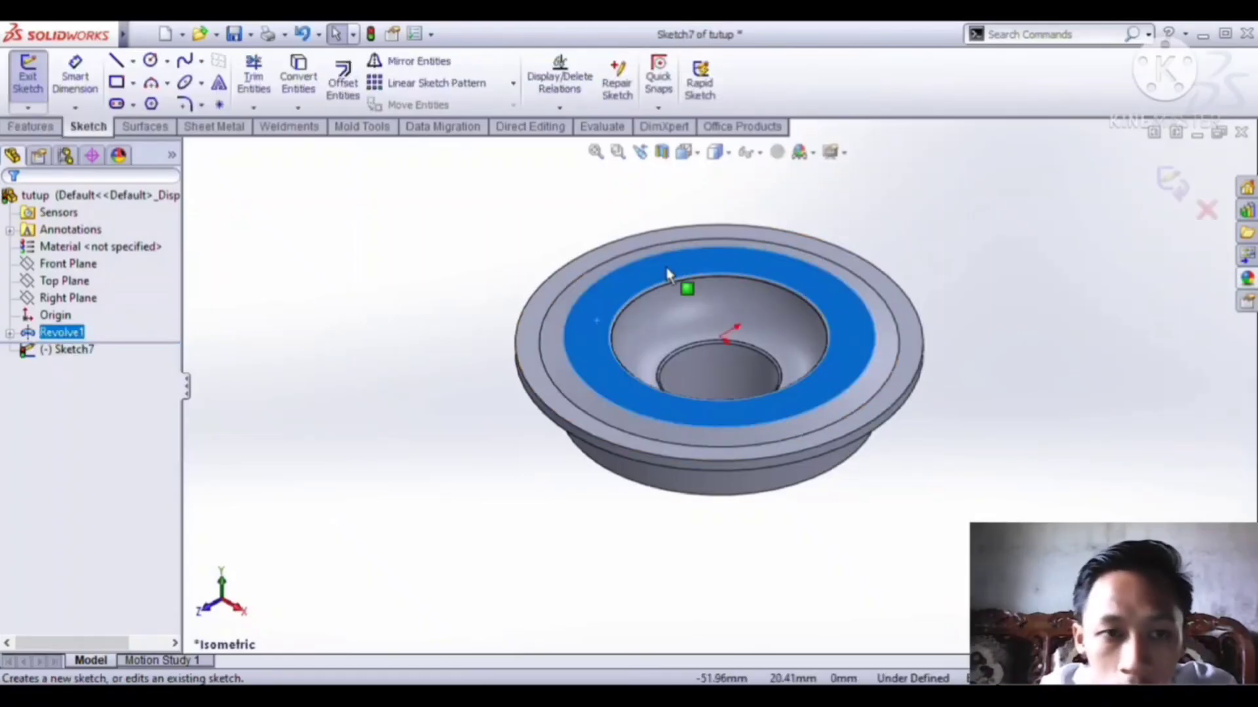
key("space")
left_click(663, 247)
- Draw a horizontal centerline across the outer flange and a 25 mm vertical centerline up from its outer end
left_click(133, 62)
left_click(137, 95)
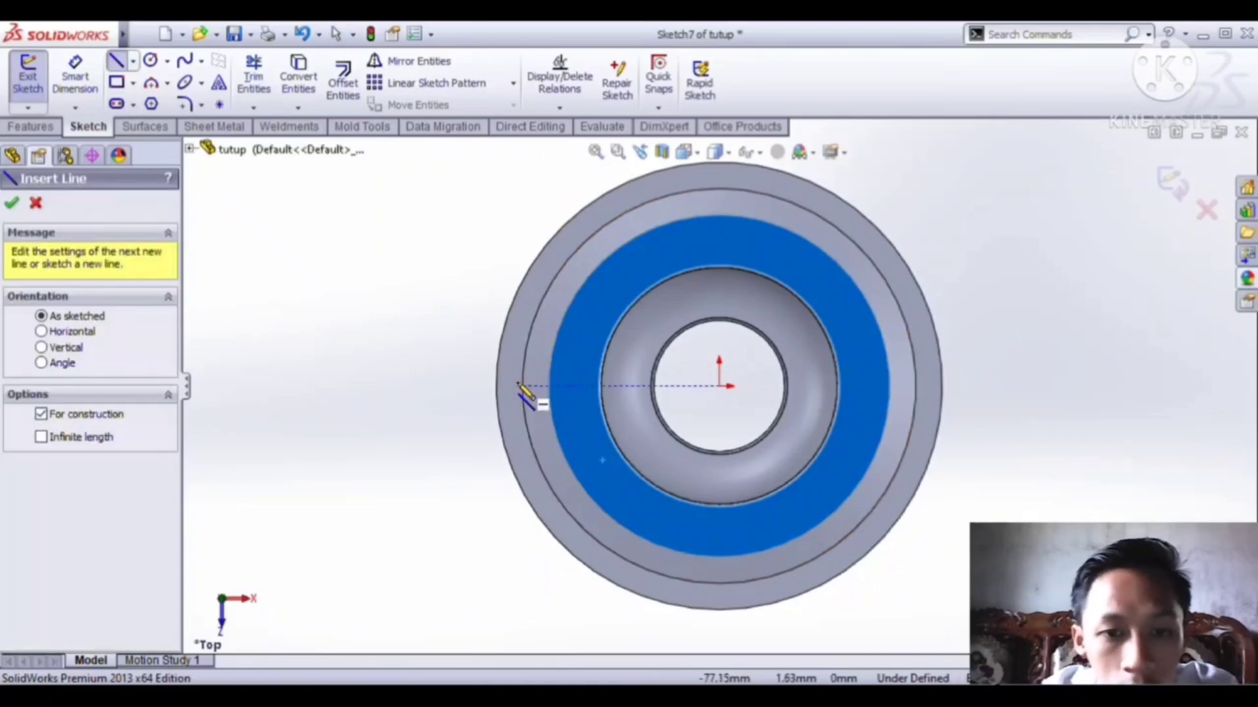
left_click(522, 386)
left_click(497, 387)
double_click(496, 318)
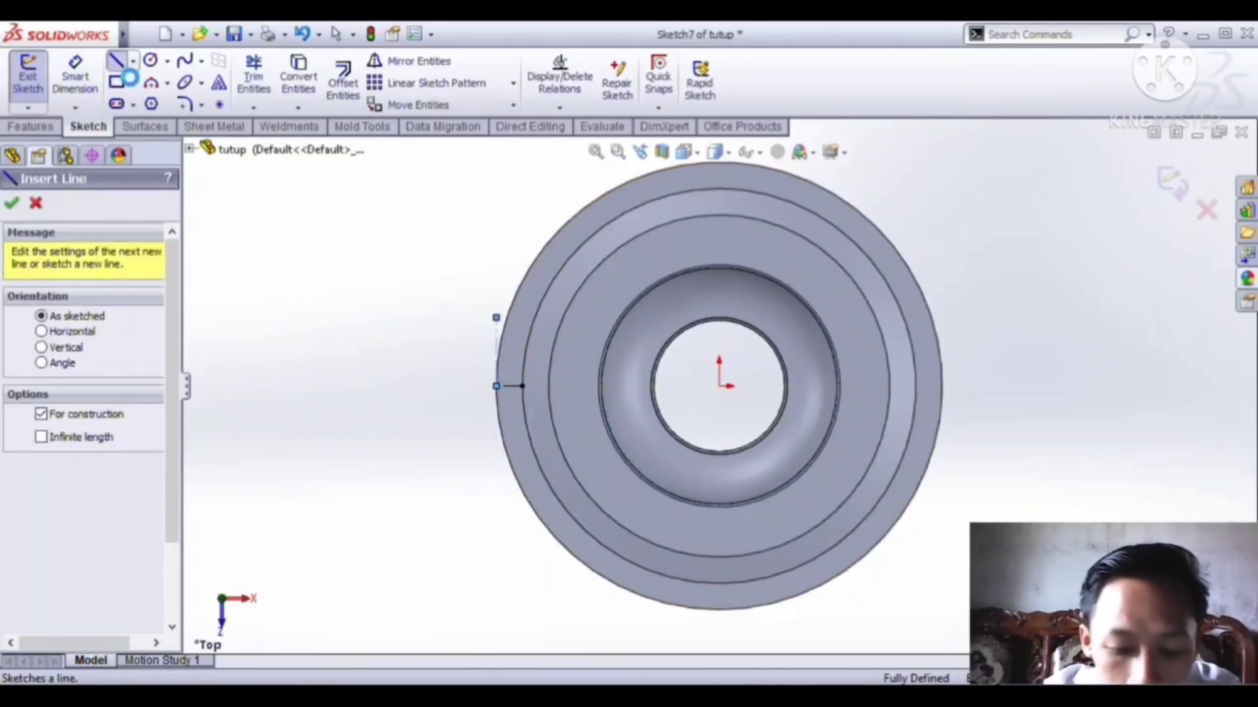
key("Escape")
left_click(495, 343)
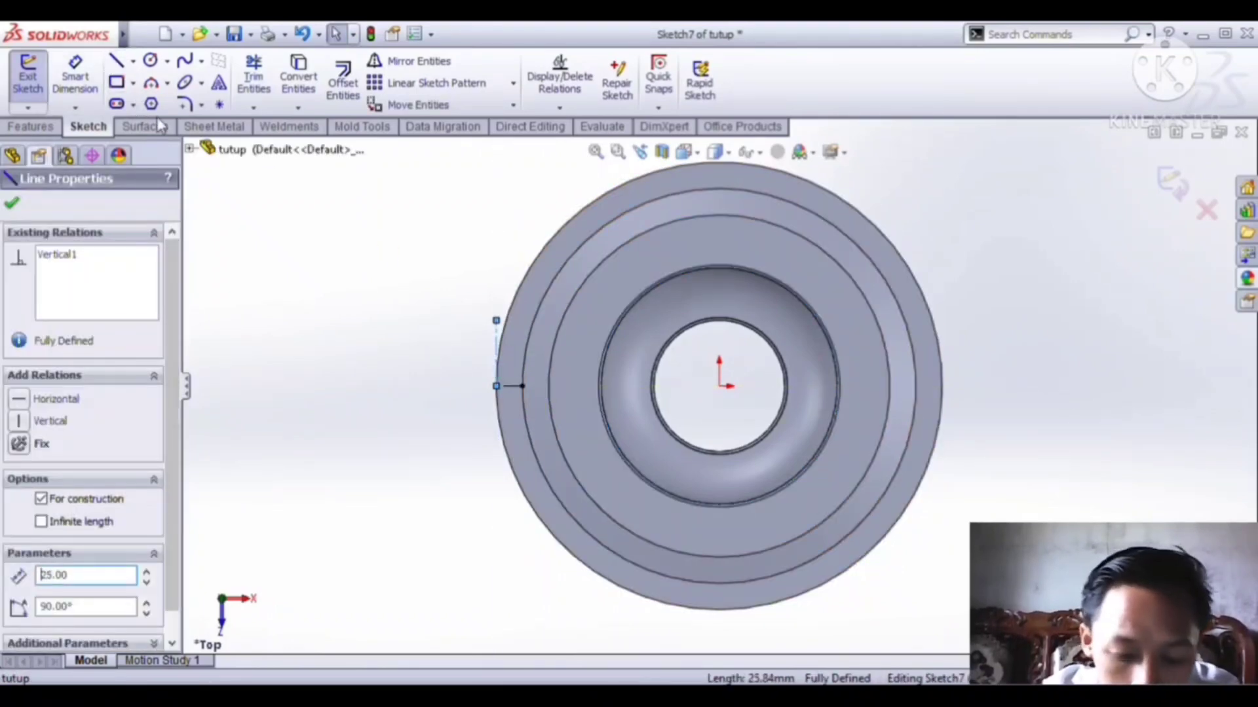
- Draw a horizontal centerline from the vertical one's upper end to the flange's inner circle and mirror both about the short flange centerline
left_click(133, 62)
left_click(136, 95)
left_click(496, 320)
left_click(533, 321)
left_click(419, 61)
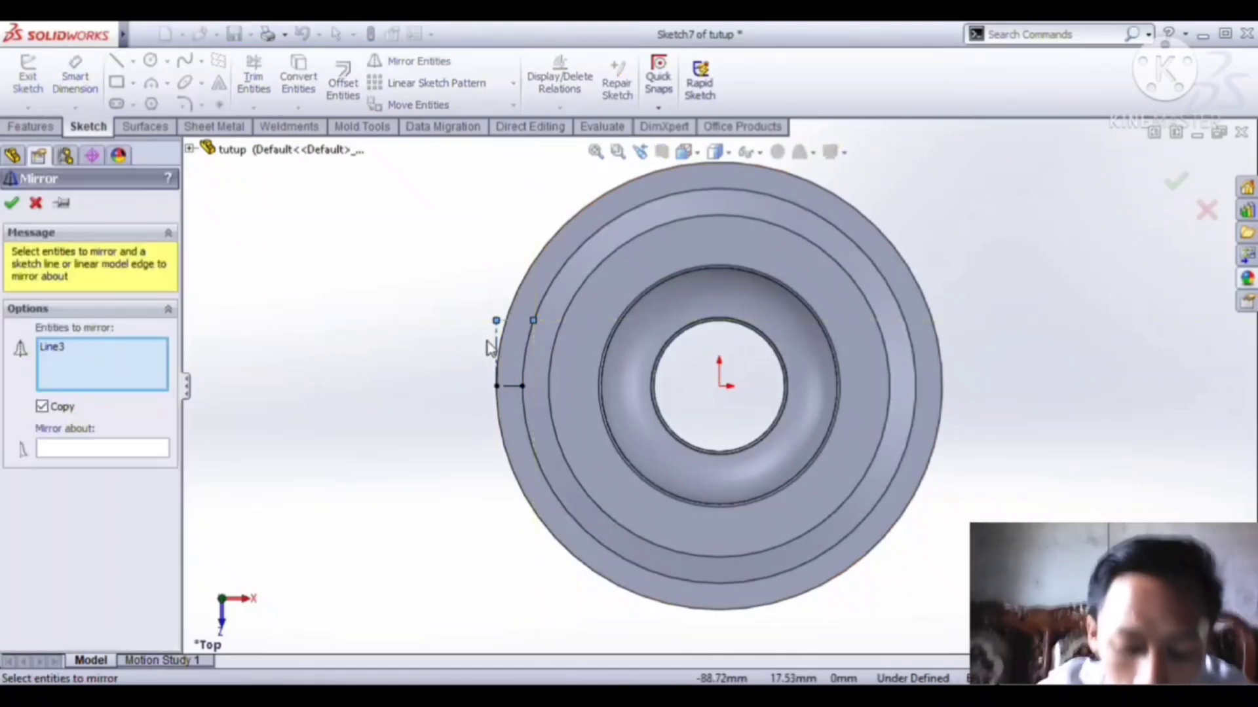
left_click(496, 346)
left_click(113, 449)
left_click(512, 385)
left_click(12, 203)
- Draw a three-point arc of about 29.01 mm radius between the two horizontal centerlines' inner ends, bulging outward to the vertical centerline
left_click(151, 83)
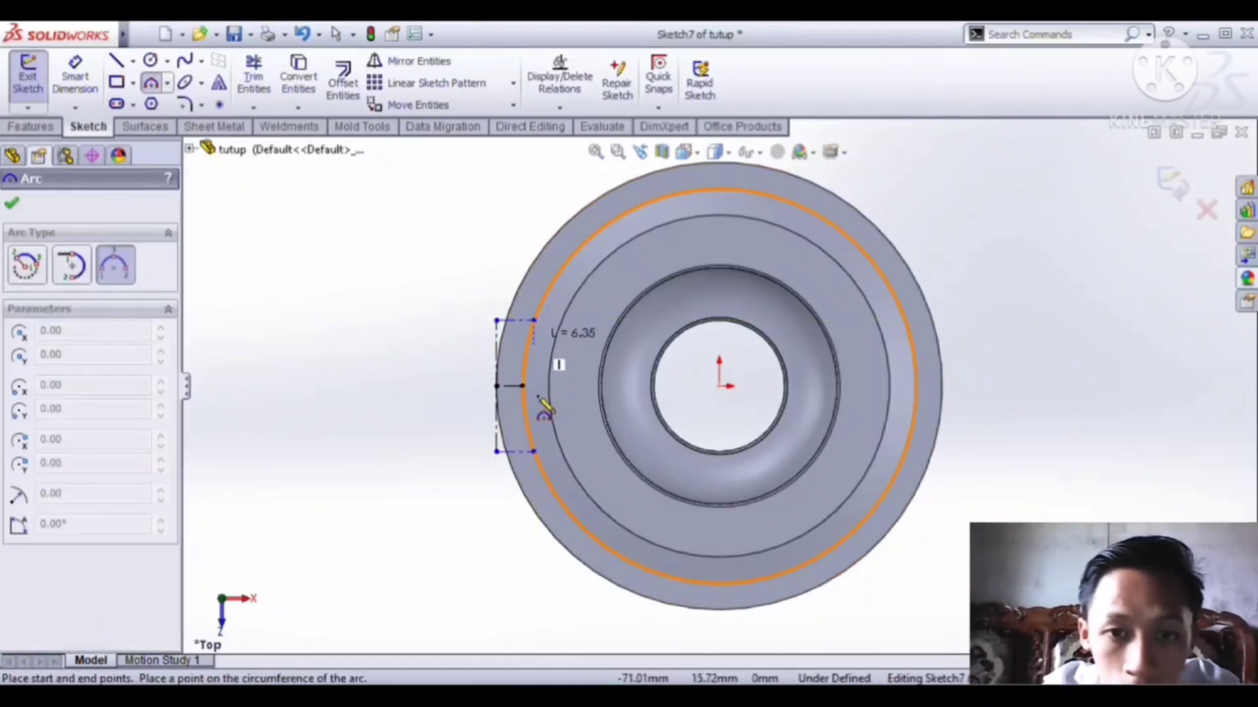
left_click(533, 451)
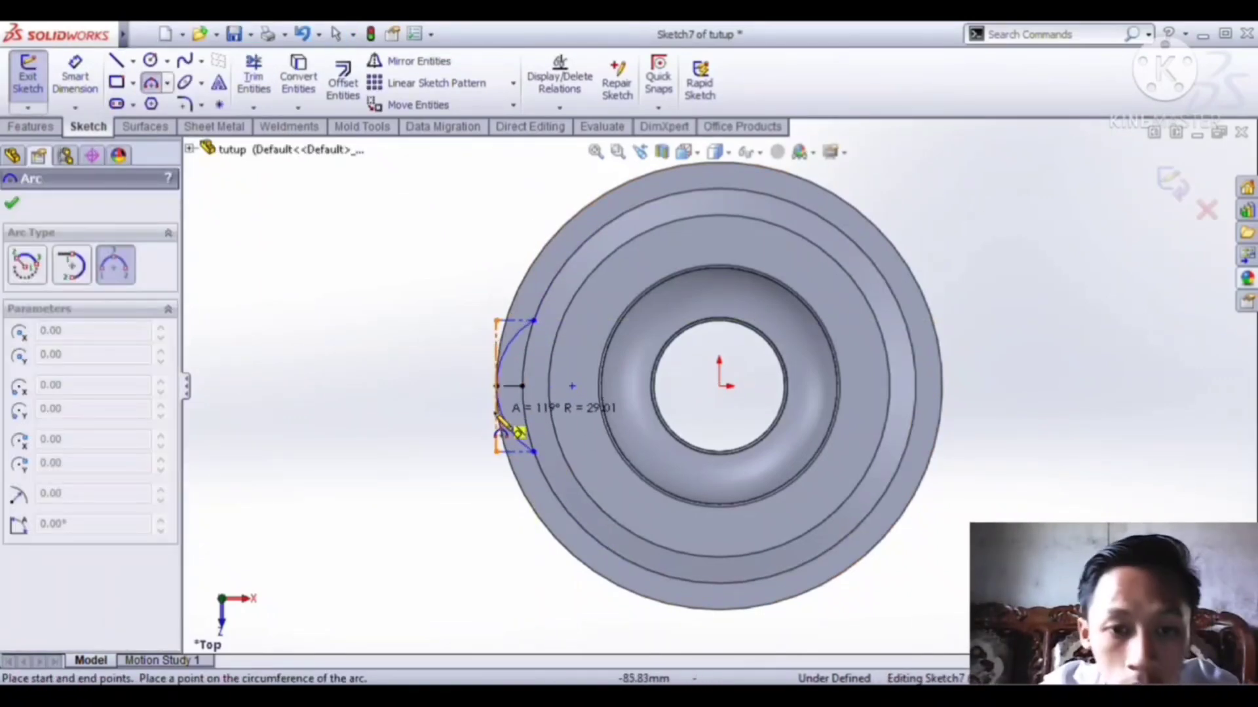
left_click(496, 413)
- Draw a vertical centerline up from the origin and mirror the ear arc about it to the opposite side of the flange
left_click(133, 61)
left_click(136, 95)
left_click(720, 385)
left_click(719, 332)
left_click(419, 62)
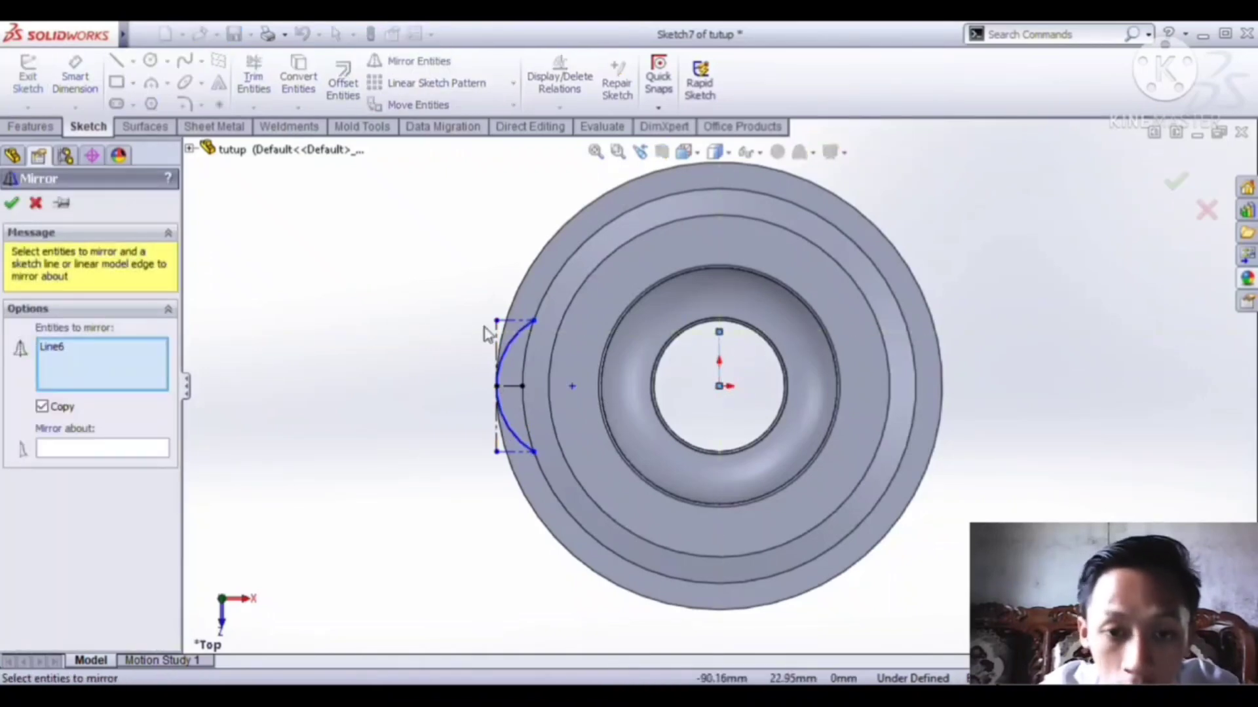
left_click(500, 364)
left_click(124, 449)
left_click(719, 356)
left_click(13, 203)
- Draw a circle centred on the origin over the flange's inner edge and trim away its segments inside both ear arcs
left_click(151, 59)
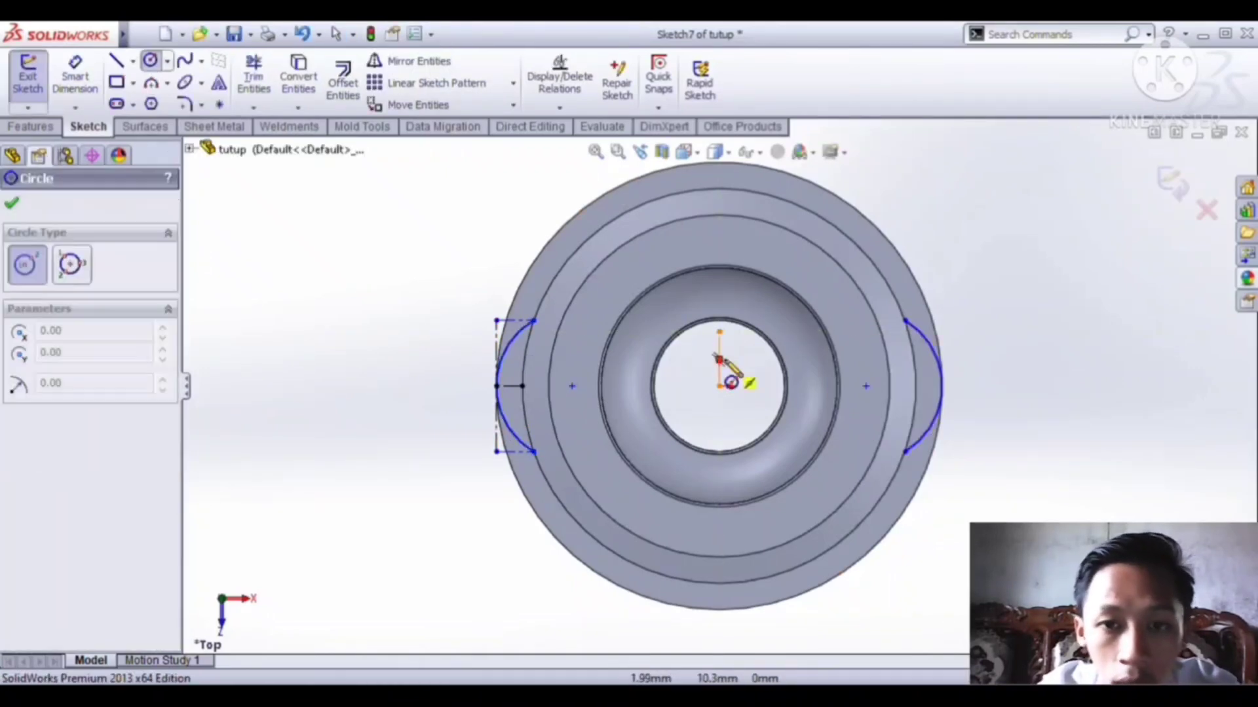
left_click(719, 385)
left_click(917, 413)
left_click(254, 77)
left_click_drag(531, 347, 922, 365)
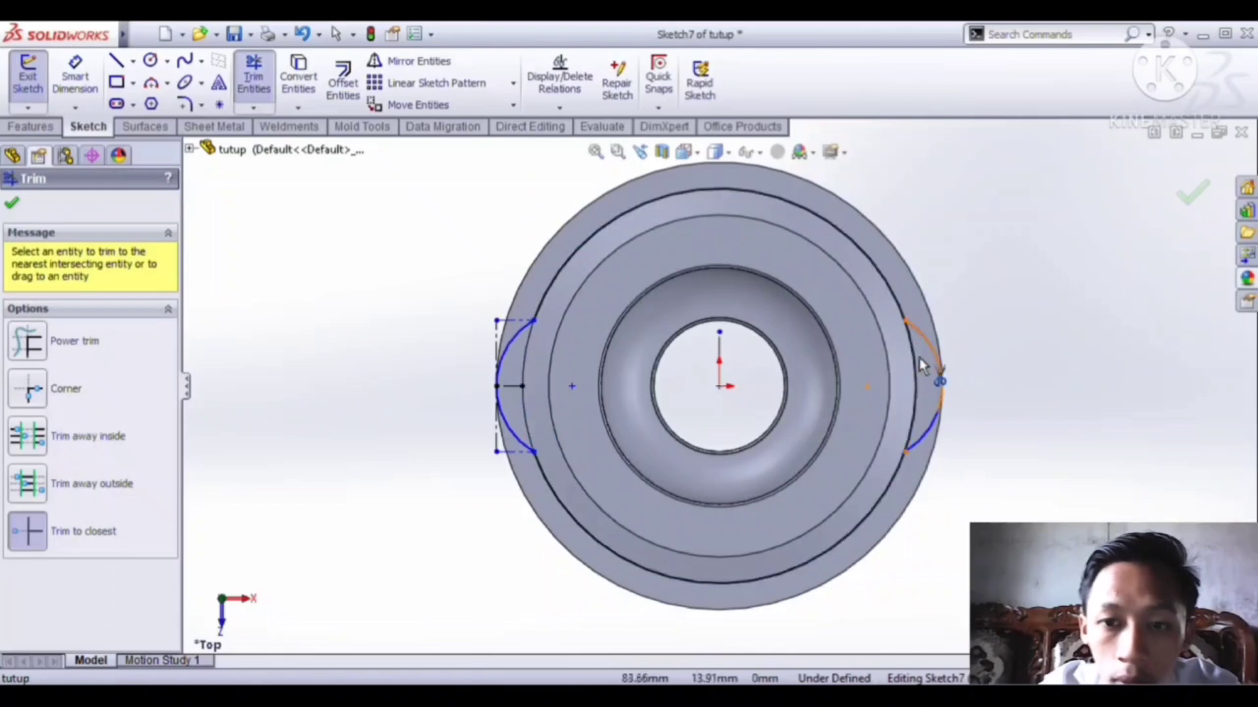
- Enclose the whole part in a large rectangle and make an extruded cut that leaves only two ears of the flange
left_click(117, 82)
left_click(1022, 130)
left_click(338, 623)
left_click(31, 126)
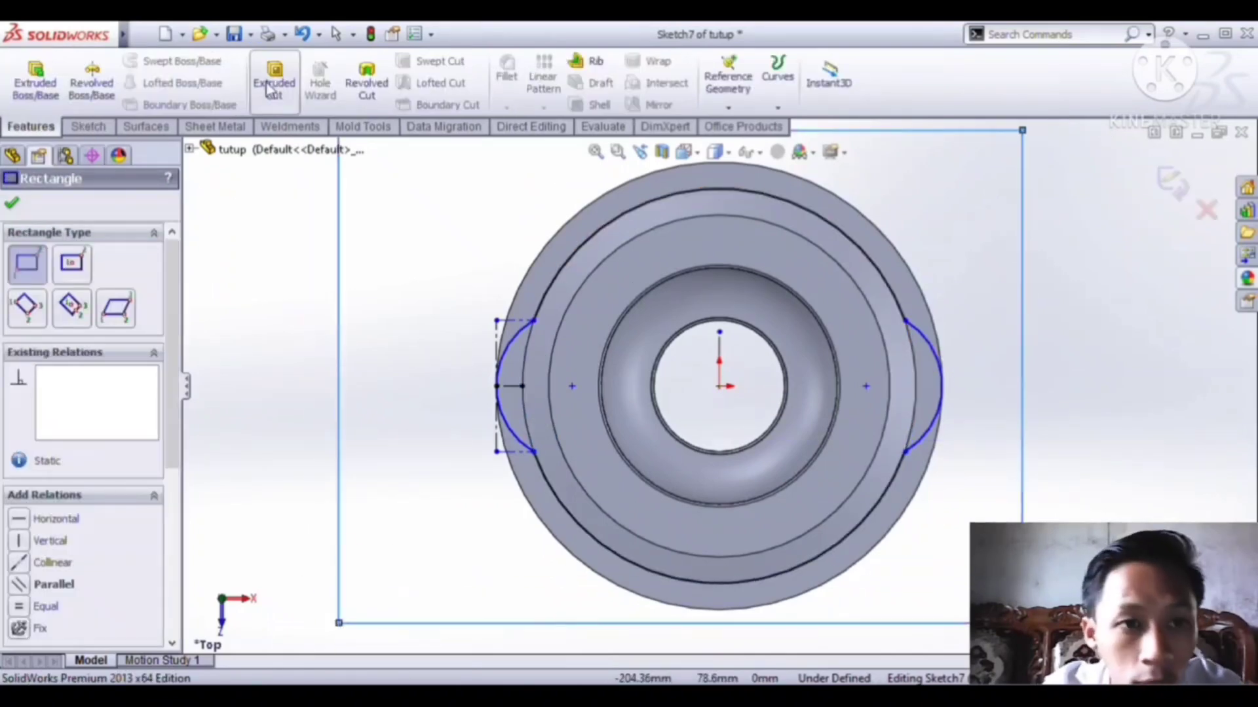
left_click(274, 82)
left_click(689, 153)
left_click(746, 177)
left_click(12, 204)
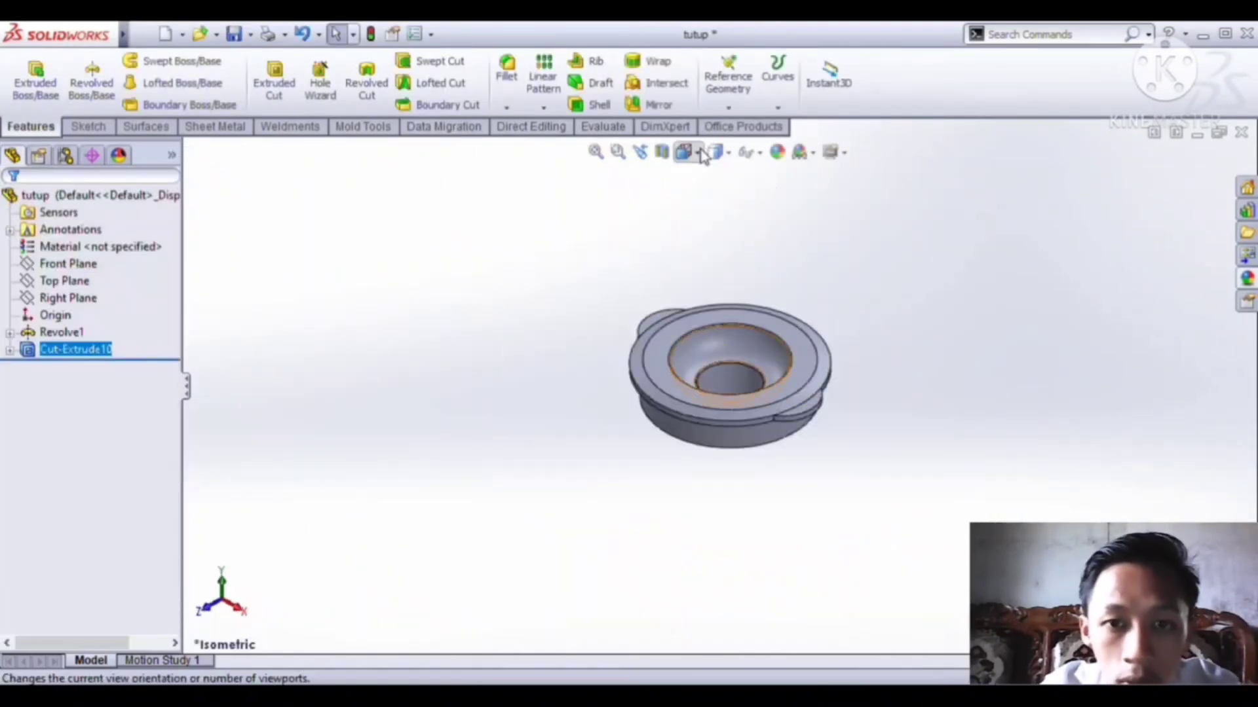
- Fillet the curved outer edges of both flange ears with a 2 mm radius
key("f")
left_click(568, 250)
left_click(506, 65)
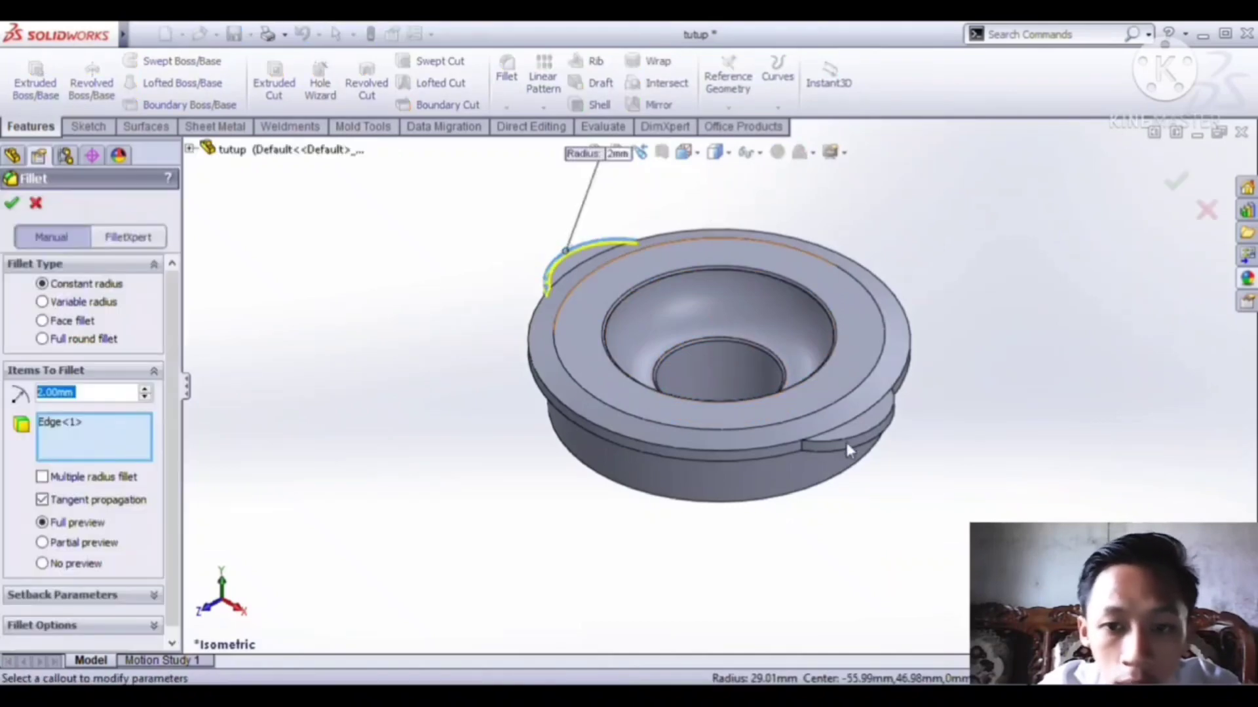
left_click(847, 442)
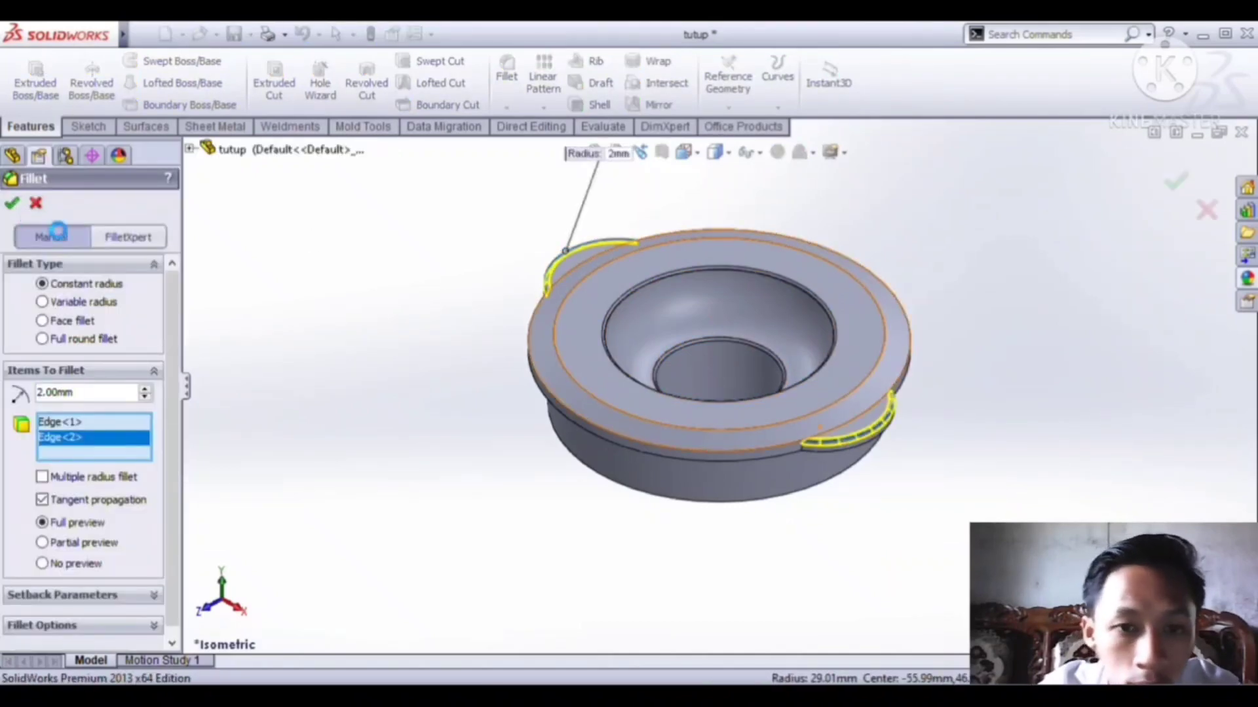
- Start a sketch on the lid's flat top ring and draw a 30 mm horizontal line from the flange's outermost front point
left_click(576, 331)
left_click(673, 221)
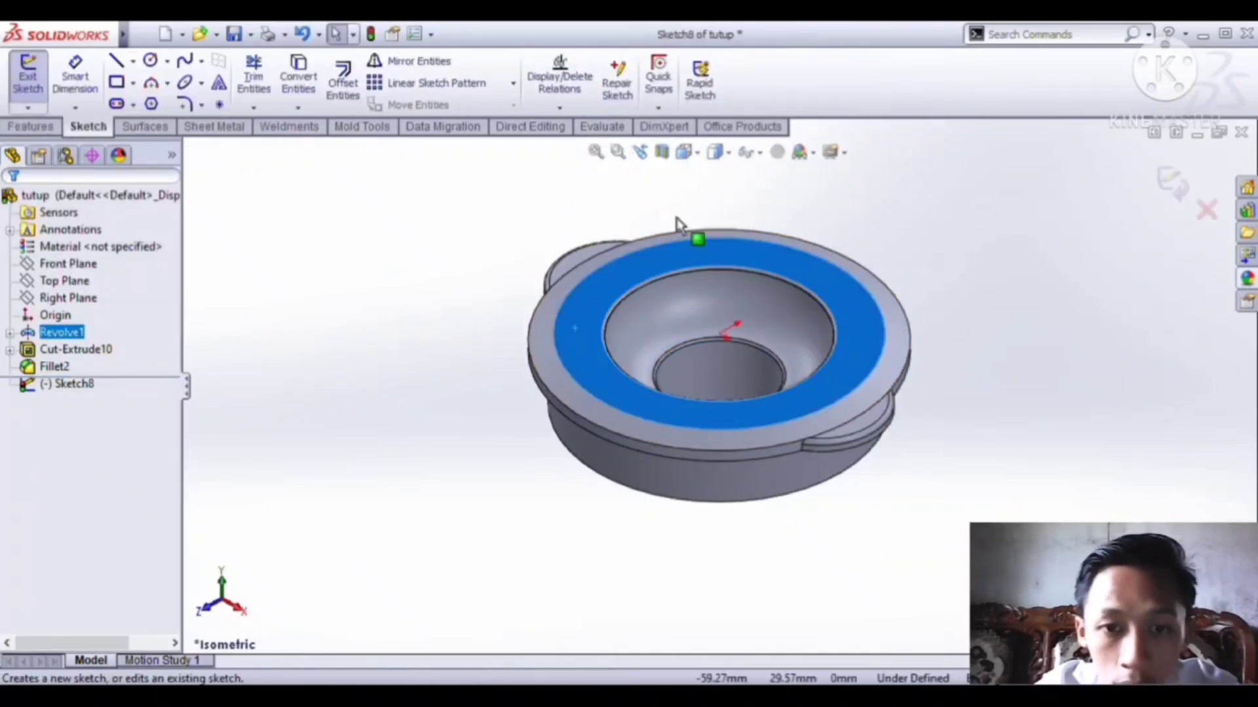
key("ctrl+8")
left_click(118, 64)
left_click(716, 609)
left_click(548, 609)
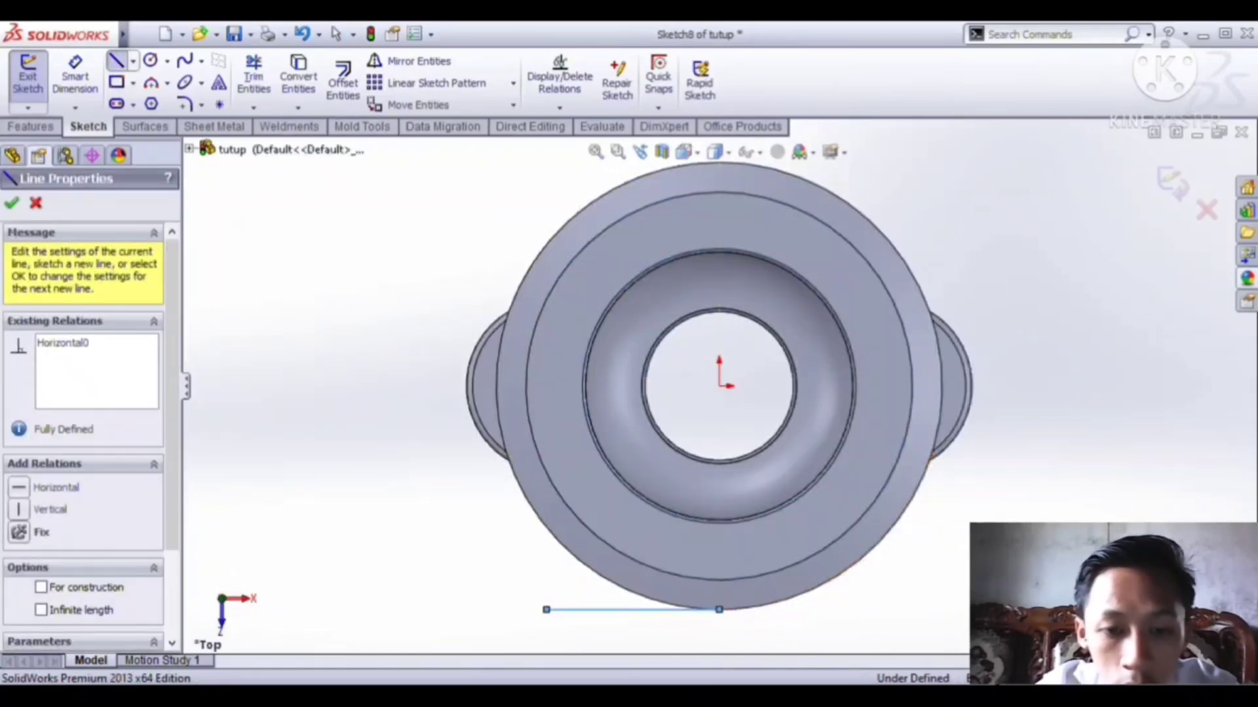
type("30")
key("Return")
- Complete the line into a thin rectangle across the flange's front edge and make an extruded cut that flattens the edge
left_click(630, 610)
left_click(631, 592)
left_click(853, 592)
left_click(854, 610)
left_click(719, 610)
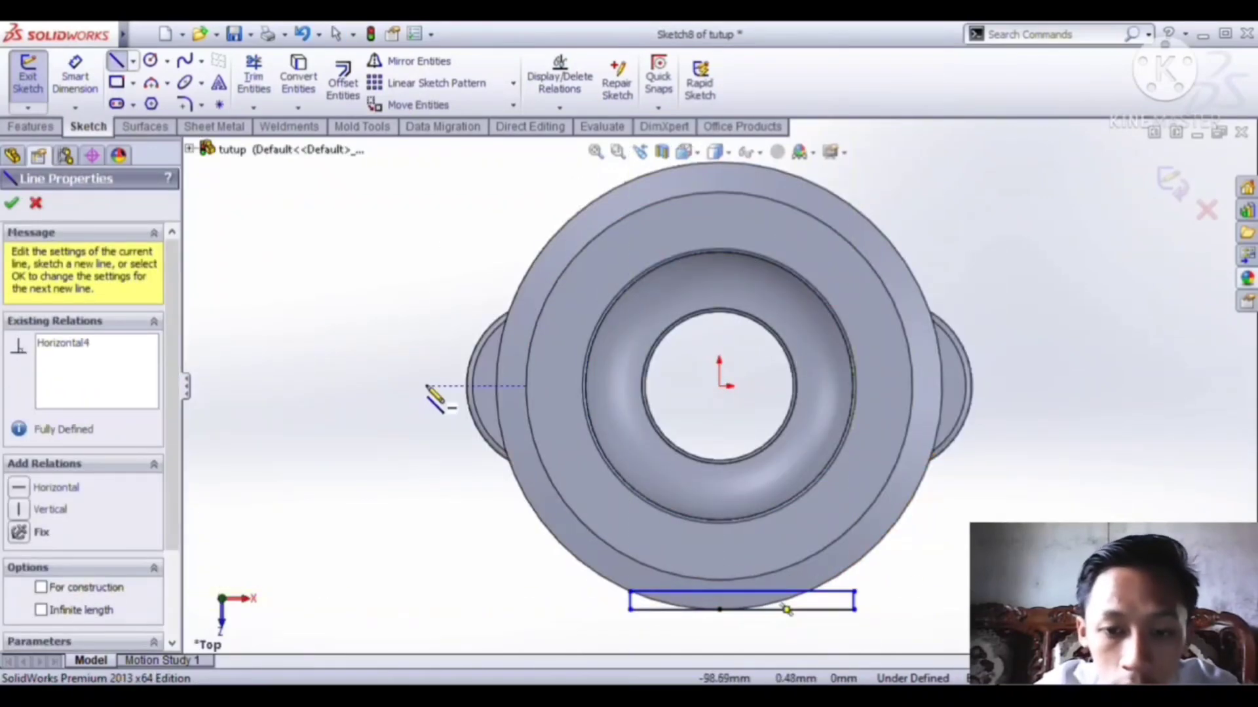
left_click(31, 127)
left_click(274, 80)
left_click(11, 203)
key("ctrl+7")
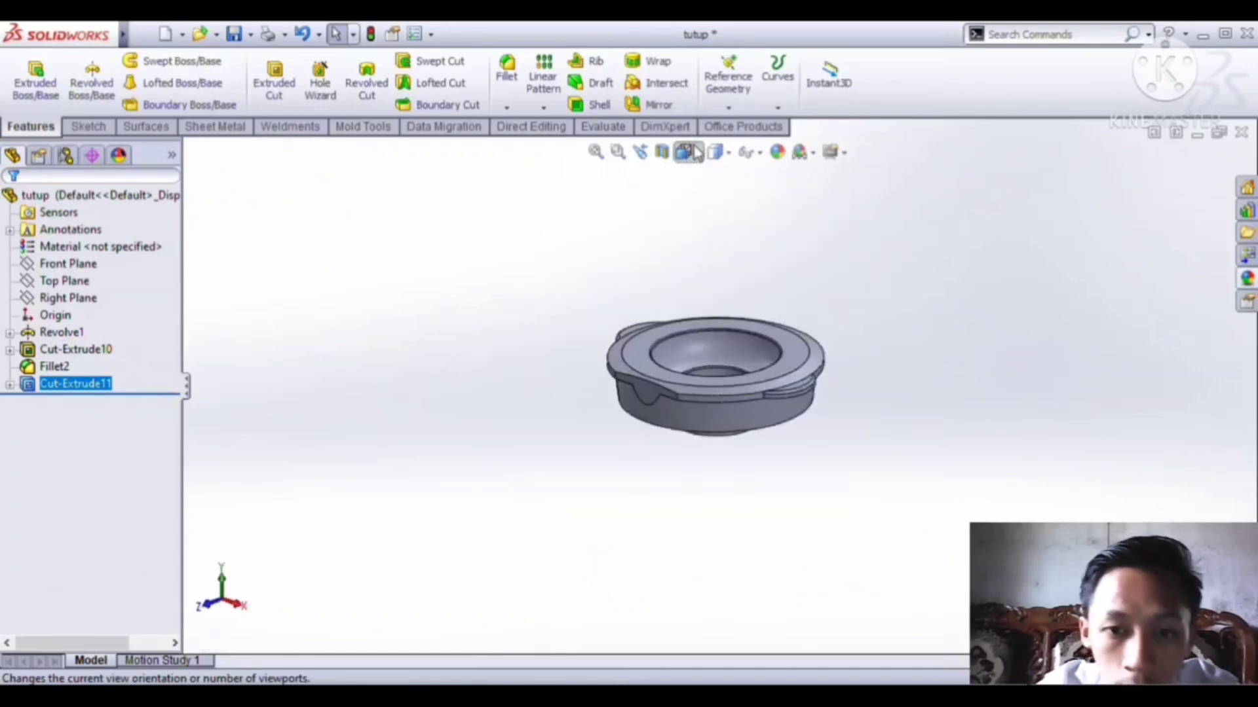
- Start a sketch on the flat face left by the cut and view it from the front
left_click(635, 401)
left_click(685, 152)
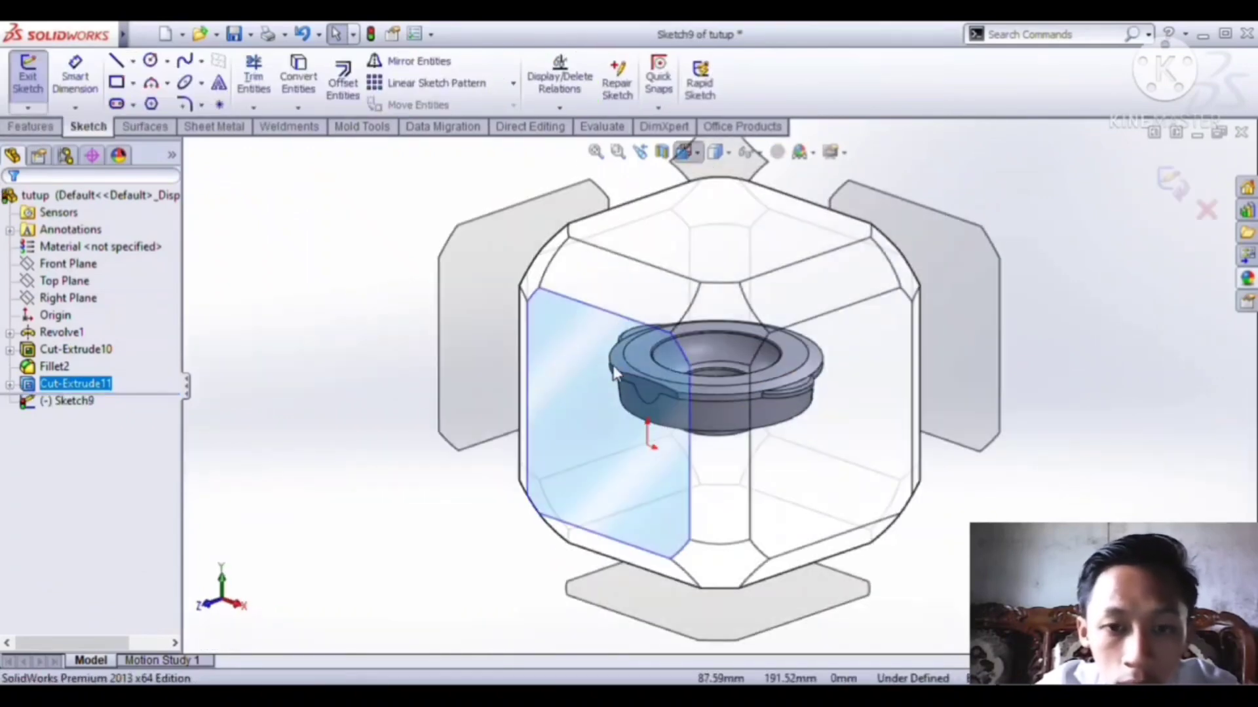
left_click(612, 364)
left_click(116, 61)
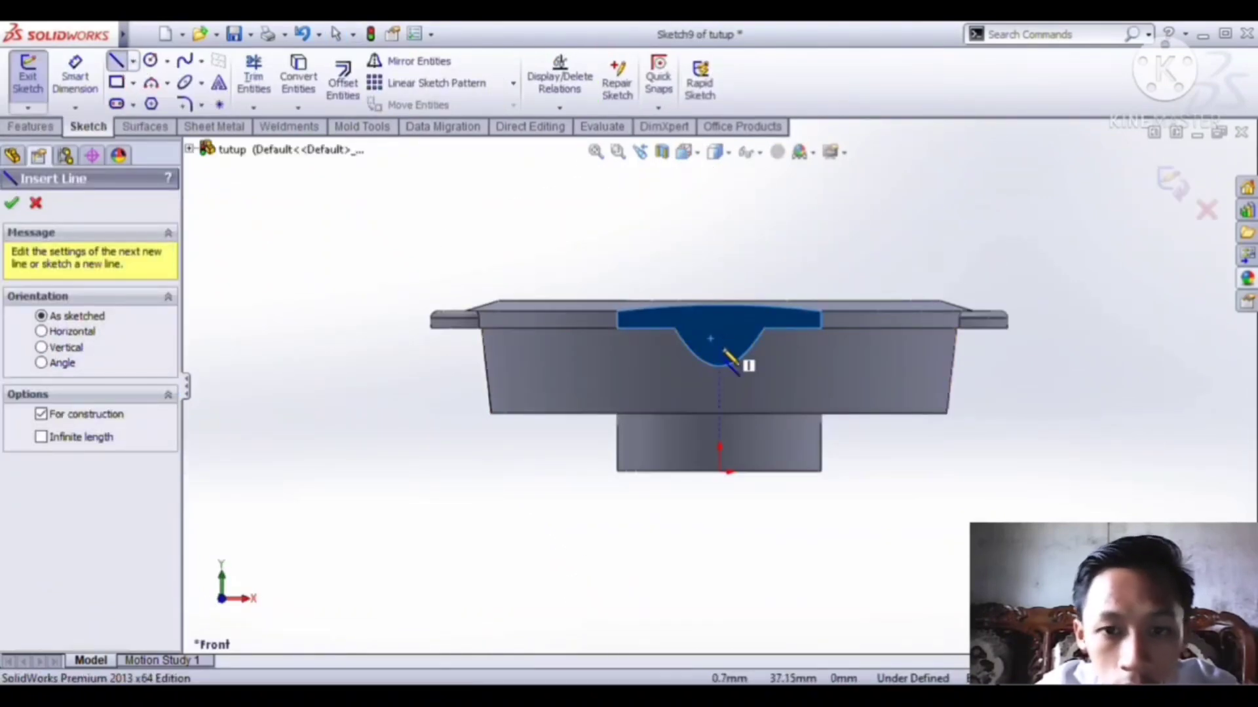
left_click(719, 329)
left_click(647, 327)
key("Escape")
key("Escape")
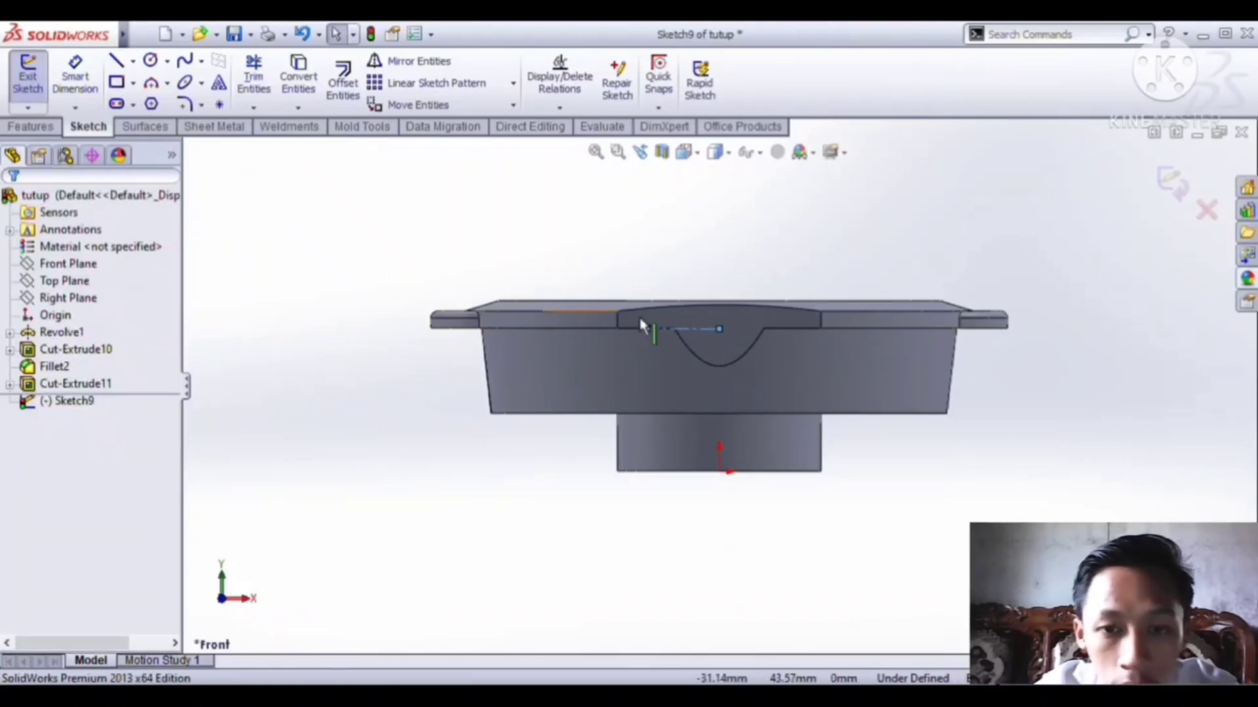
left_click(691, 330)
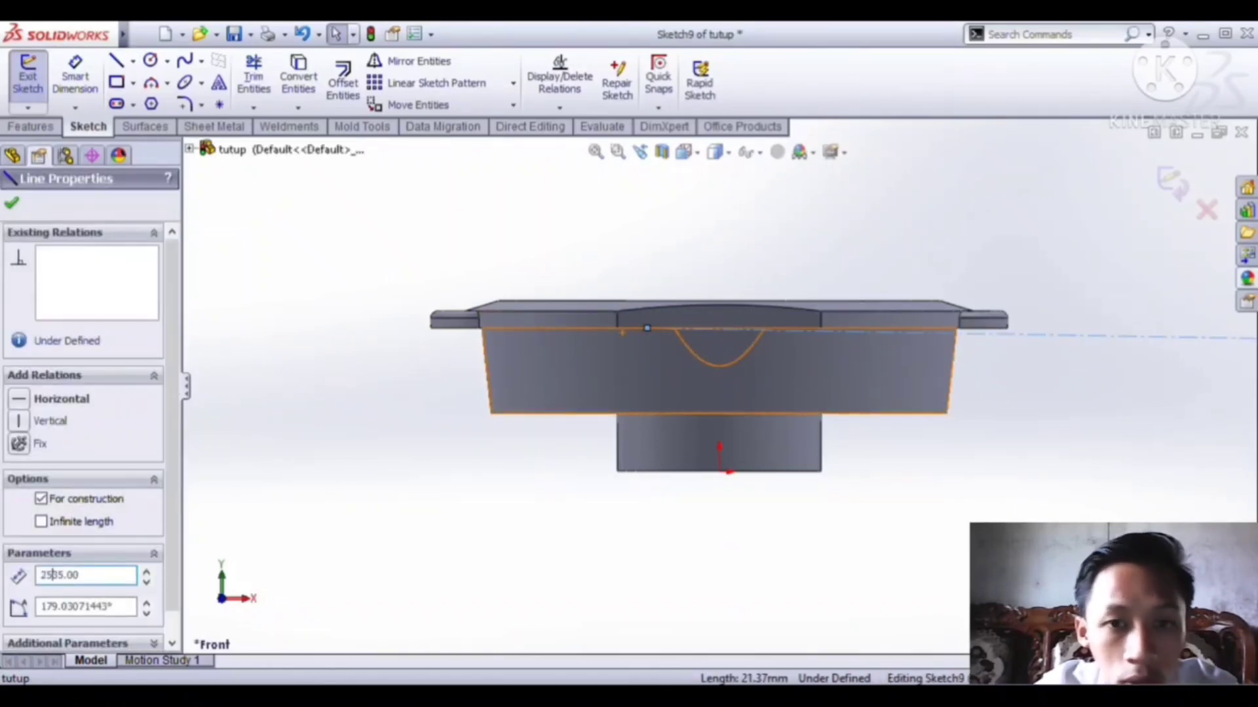
left_click(302, 36)
- Draw a vertical centerline from the flange's lower edge to the origin and a 25 mm horizontal line from its upper end
left_click(116, 61)
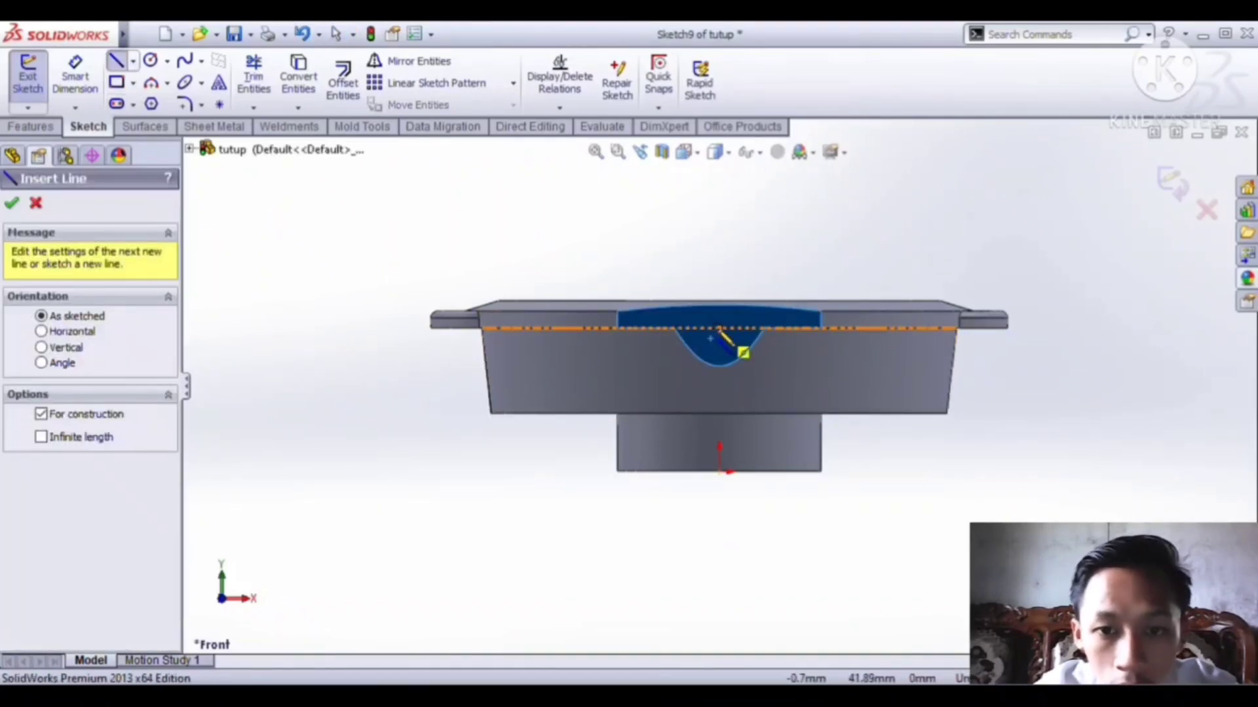
left_click(719, 329)
left_click(719, 471)
left_click(116, 61)
left_click(719, 328)
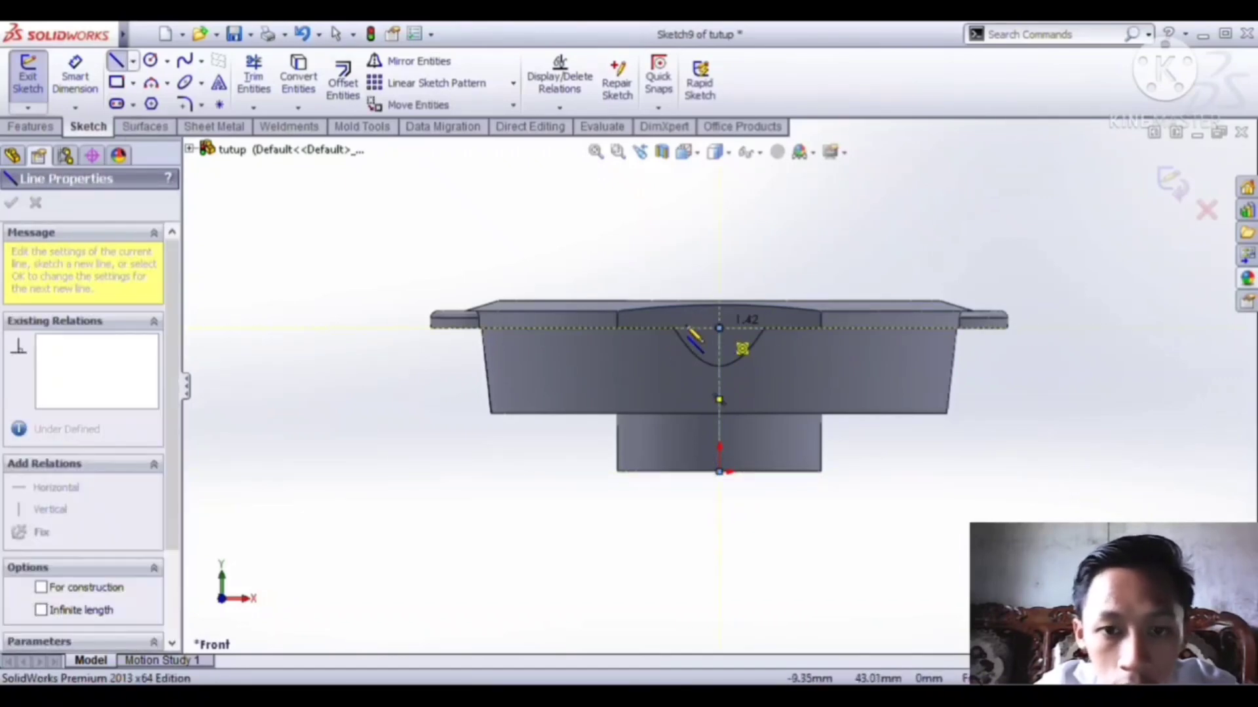
left_click(650, 328)
key("Escape")
key("Escape")
left_click(666, 329)
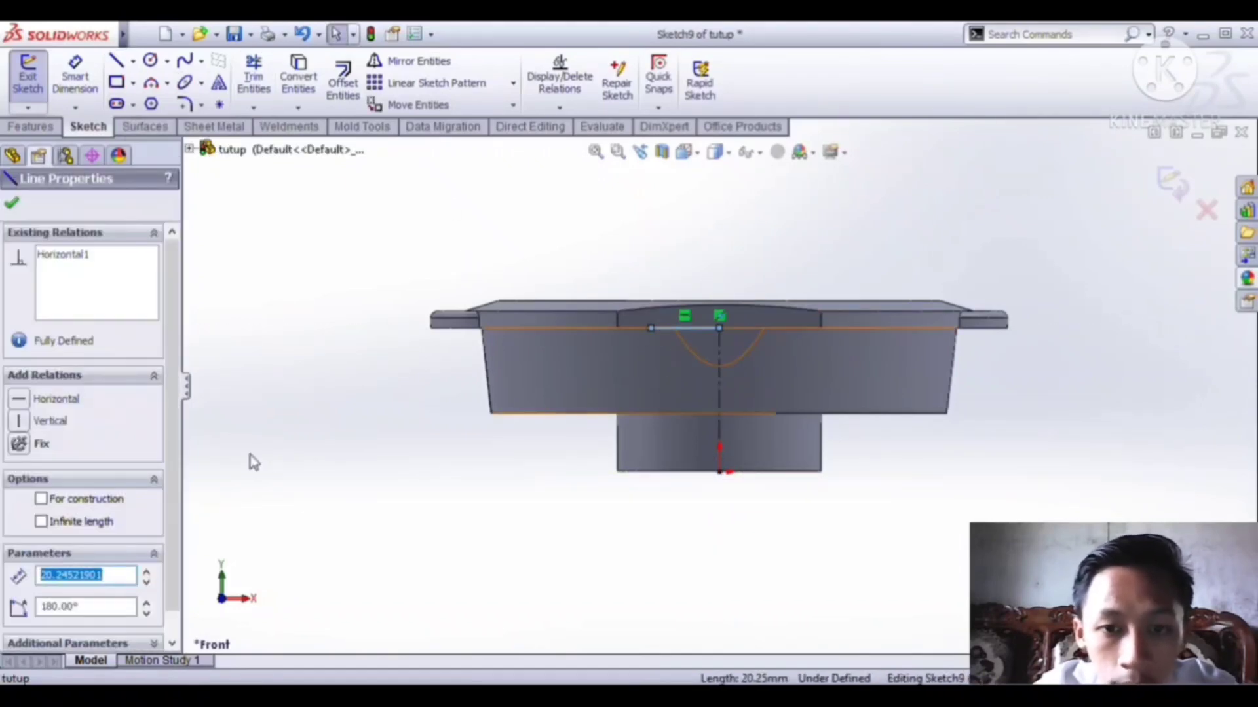
type("25")
key("Return")
- Draw lines that close a rectangle below the 25 mm line, spanning equally to both sides of the centerline
left_click(116, 61)
left_click(634, 328)
left_click(634, 387)
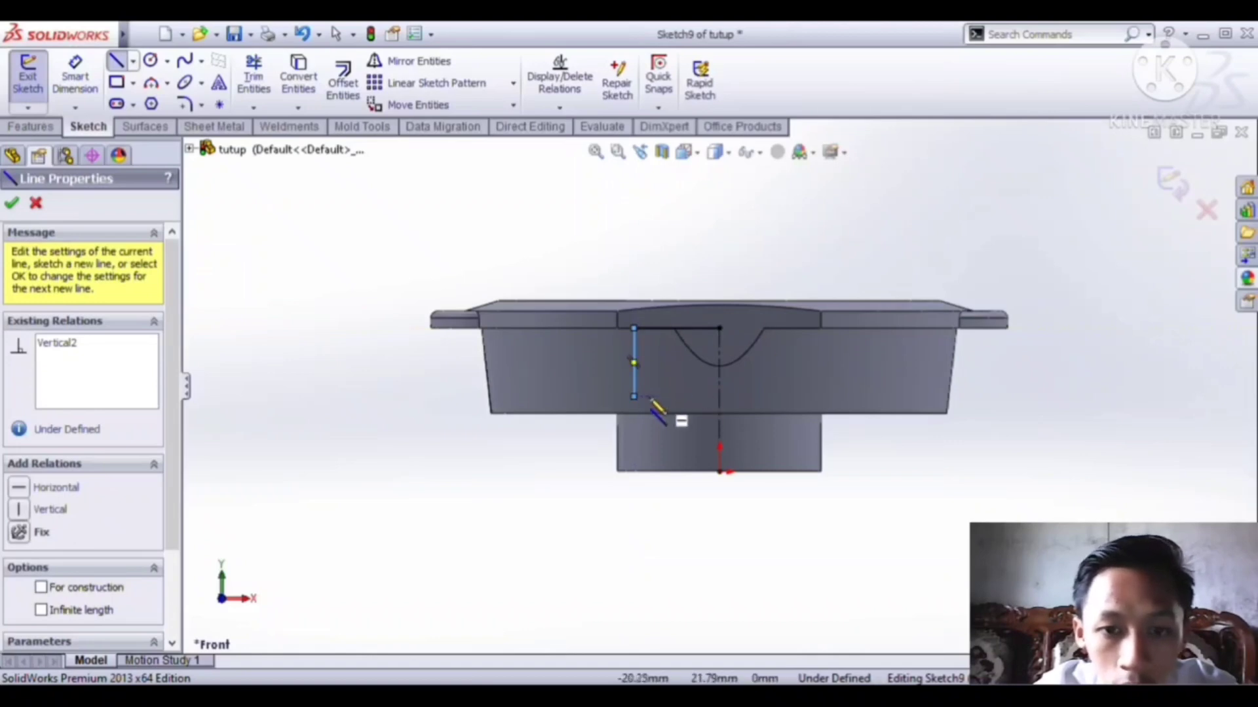
left_click(805, 396)
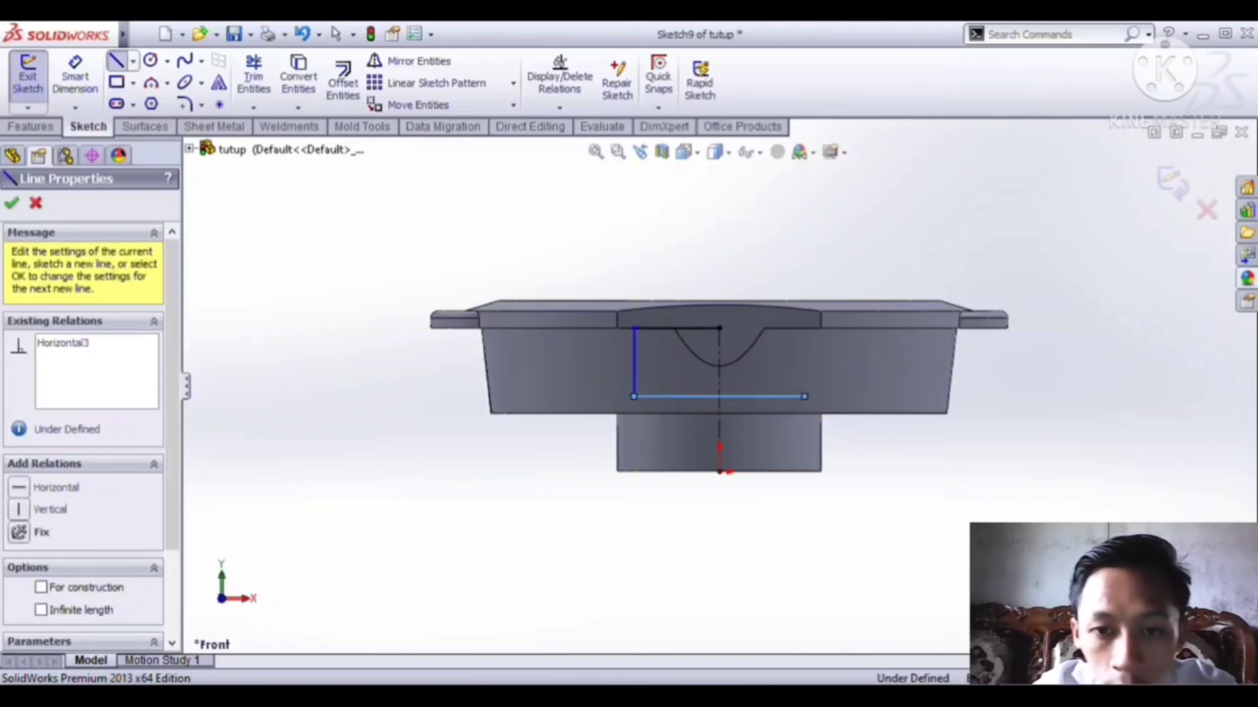
left_click(804, 329)
left_click(719, 328)
- Draw a three-point arc between the rectangle's upper corners down to its base, and trim away the rectangle's sides and base
left_click(151, 83)
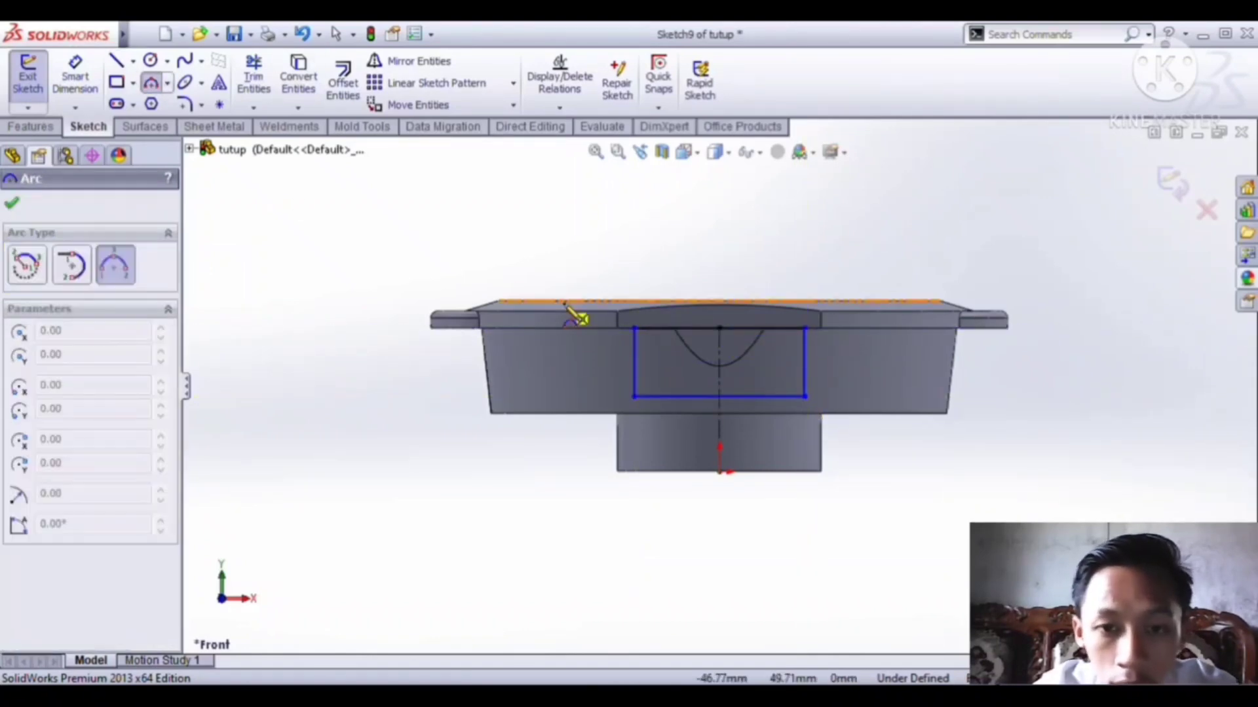
left_click(804, 329)
left_click(720, 396)
left_click(254, 84)
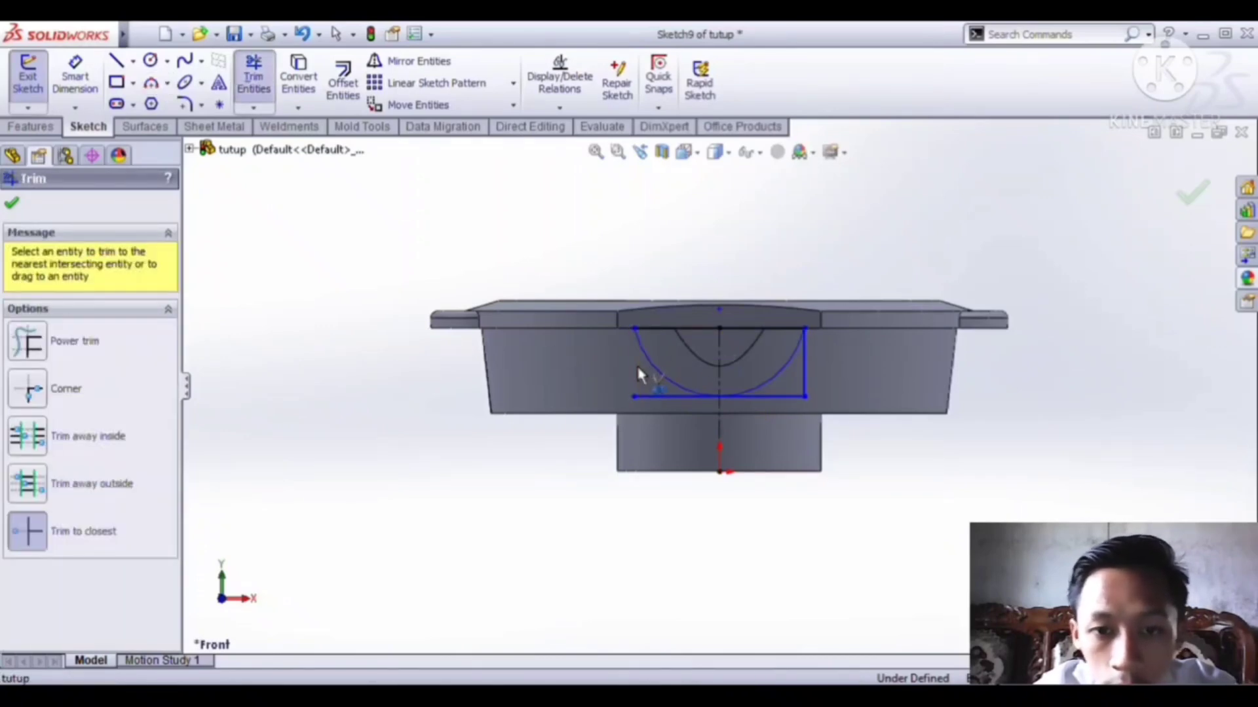
left_click(123, 104)
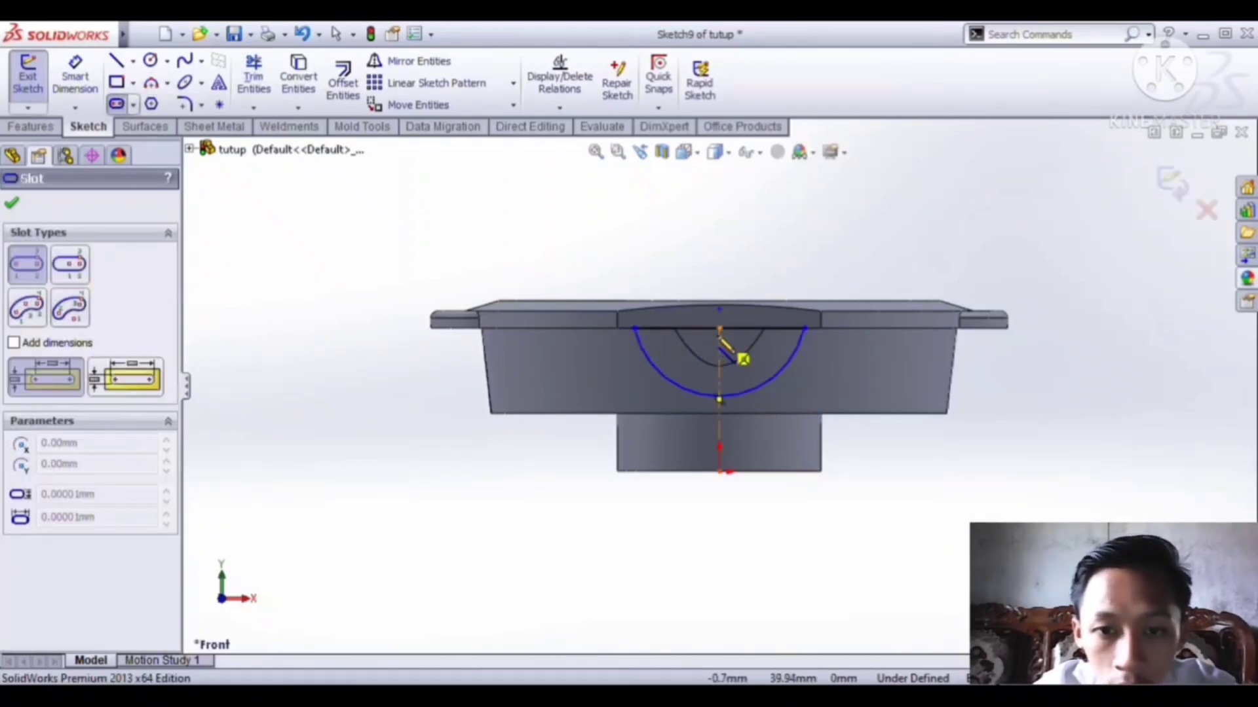
left_click(723, 387)
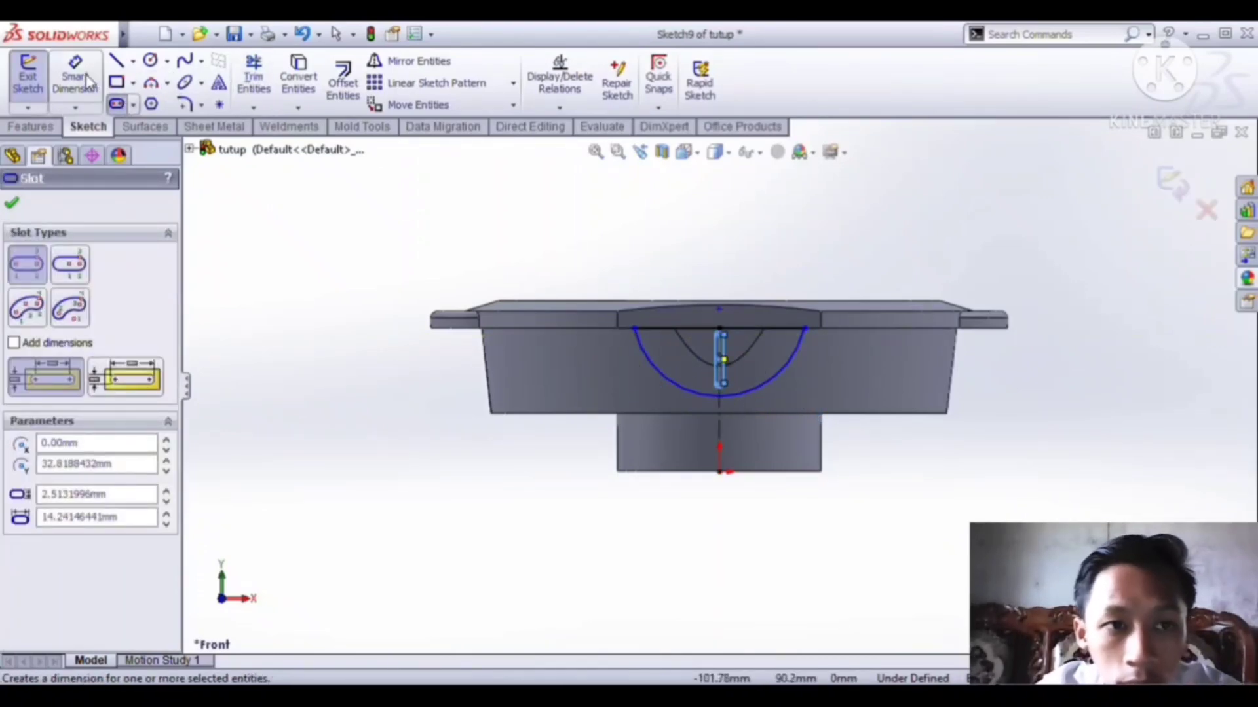
left_click(301, 34)
- Draw four vertical slots about 2.4 mm wide inside the arc, from the centerline outward about 13.7, 12.3, 8.2 and 2.4 mm long
left_click_drag(943, 226, 488, 516)
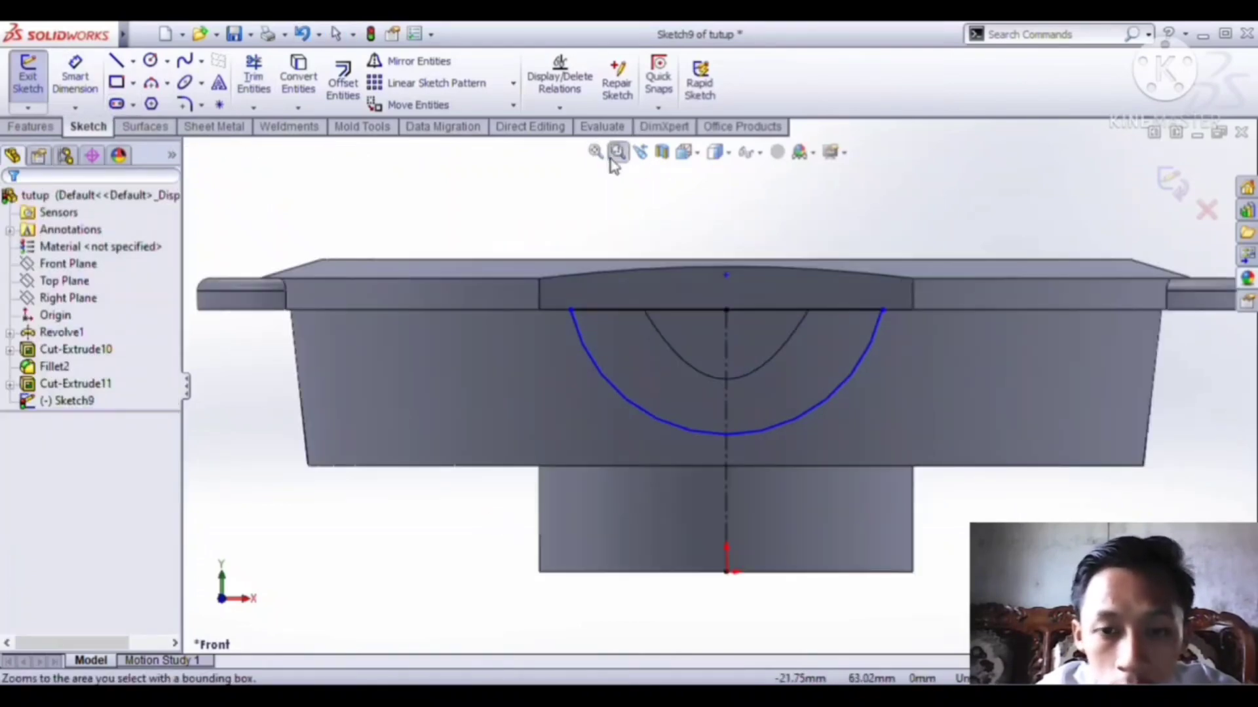
left_click(616, 156)
left_click(117, 103)
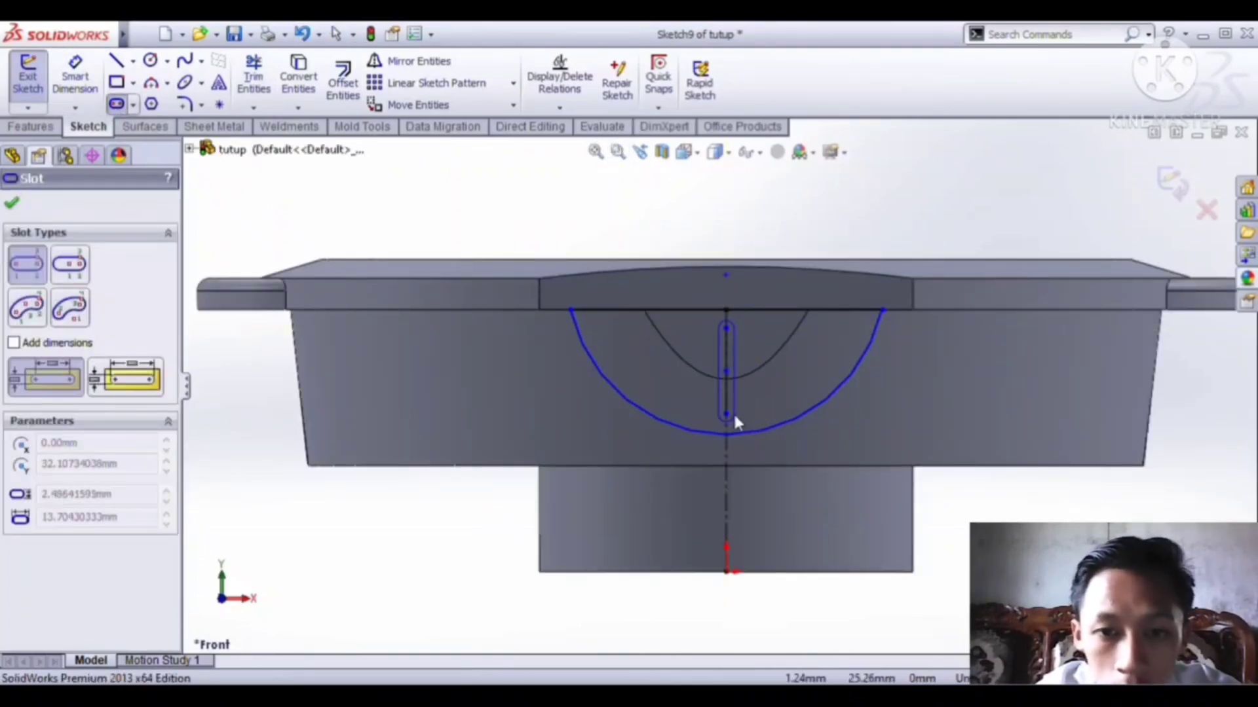
left_click(733, 411)
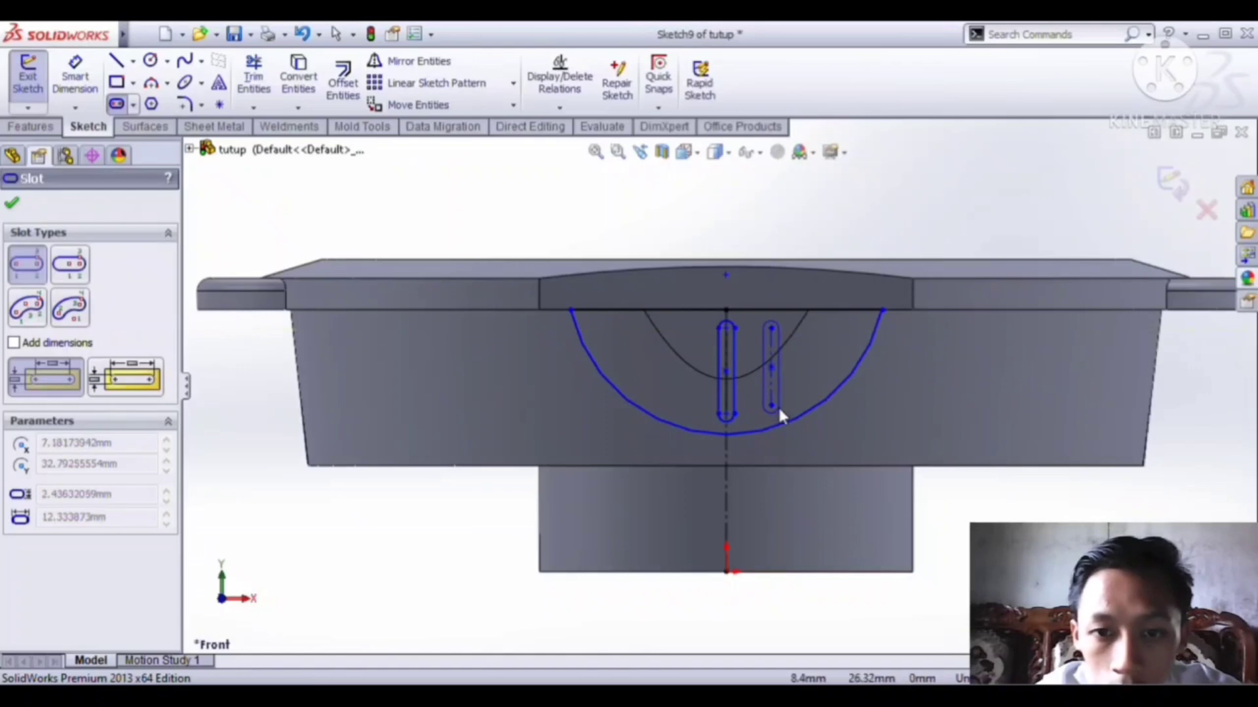
left_click(776, 405)
left_click(816, 329)
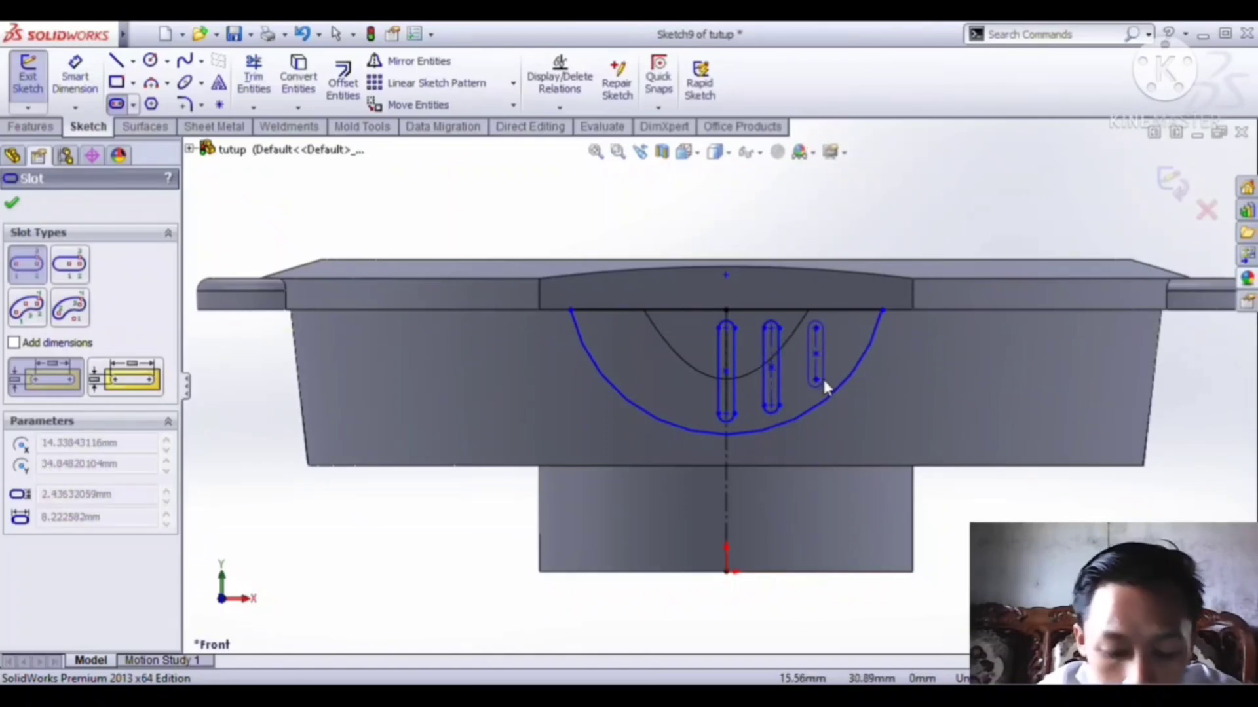
left_click(823, 376)
left_click(861, 351)
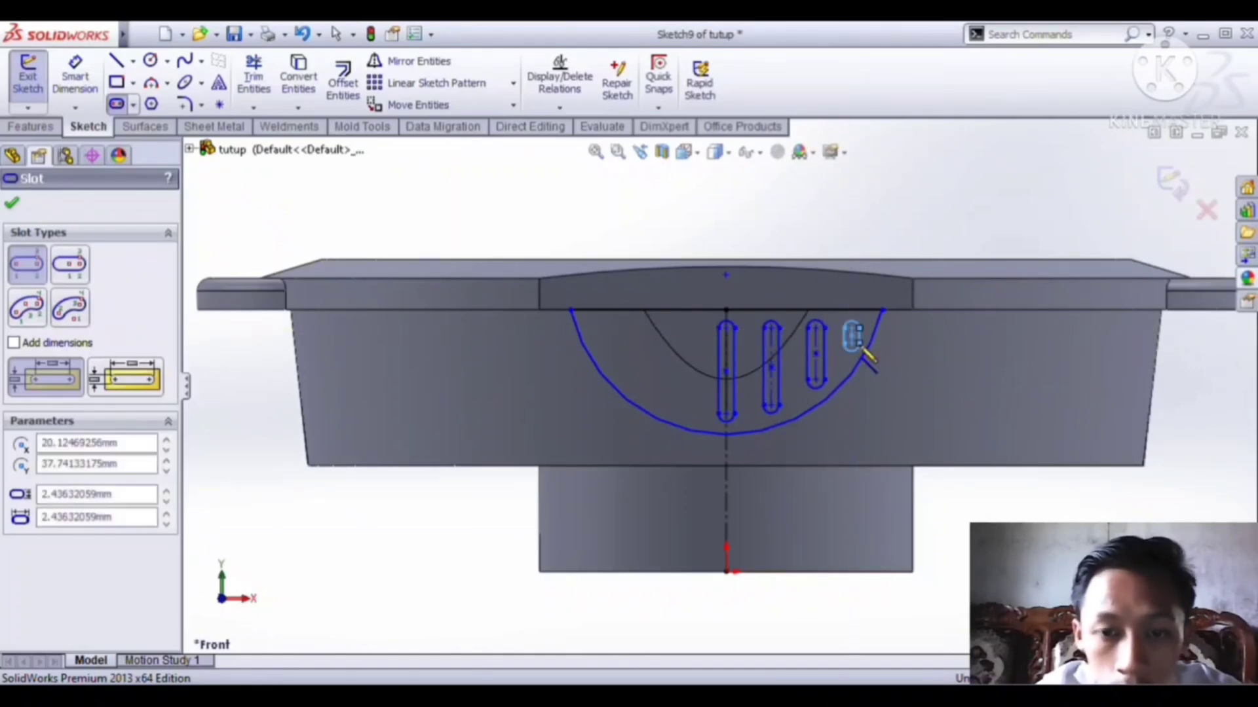
- Mirror the three slots beside the centerline to its opposite side
left_click(419, 63)
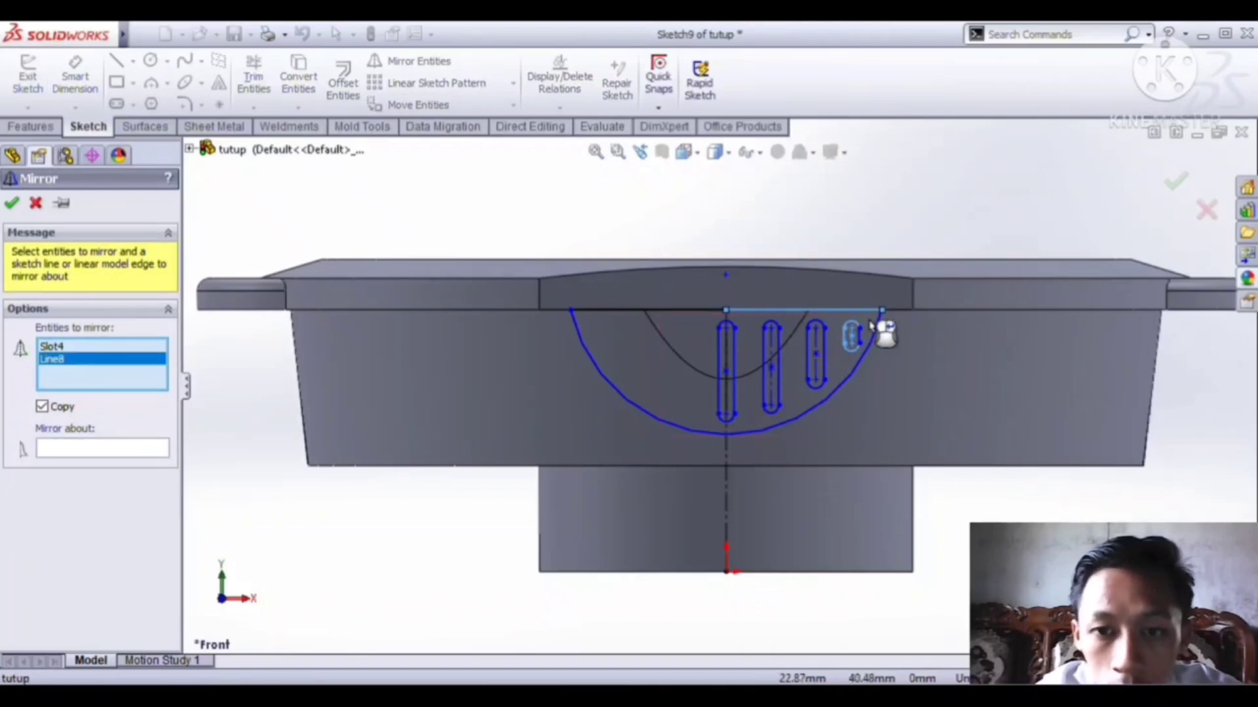
left_click_drag(870, 323, 699, 396)
left_click(103, 449)
left_click(725, 450)
left_click(12, 204)
- Make an extruded cut 11 mm deep into the lid using only the seven slot contours
left_click(31, 126)
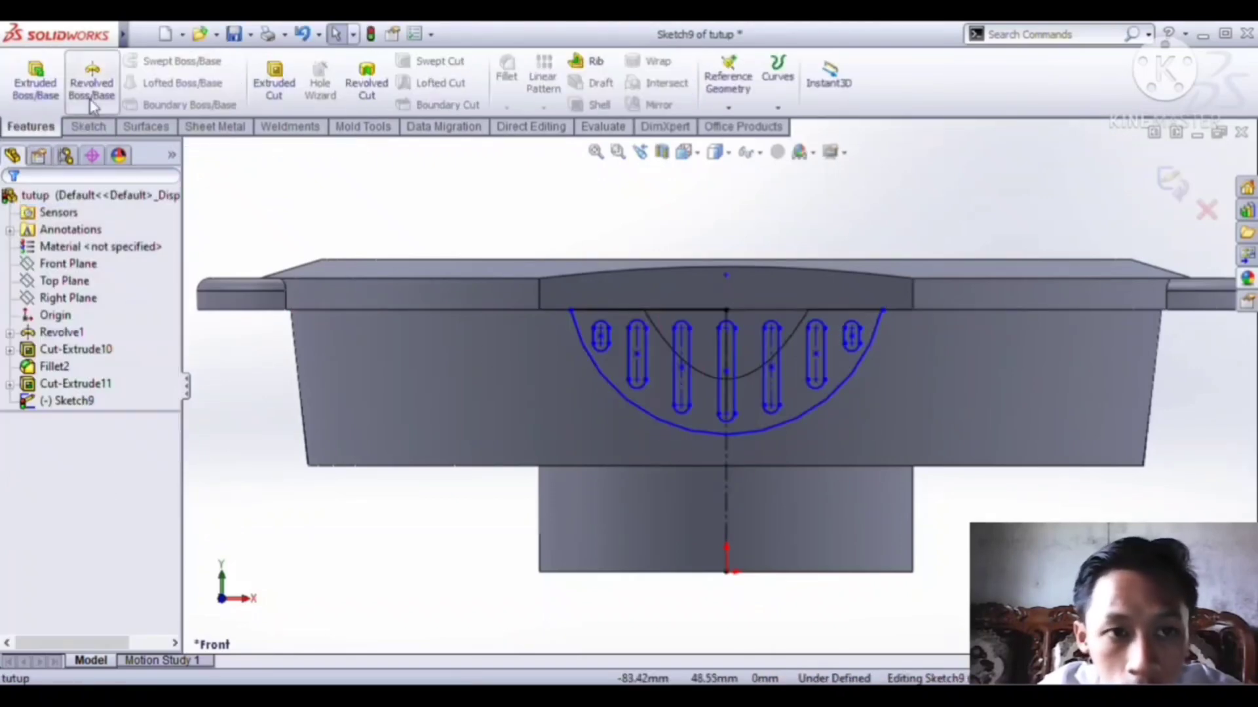
left_click(274, 78)
left_click(594, 346)
left_click(638, 380)
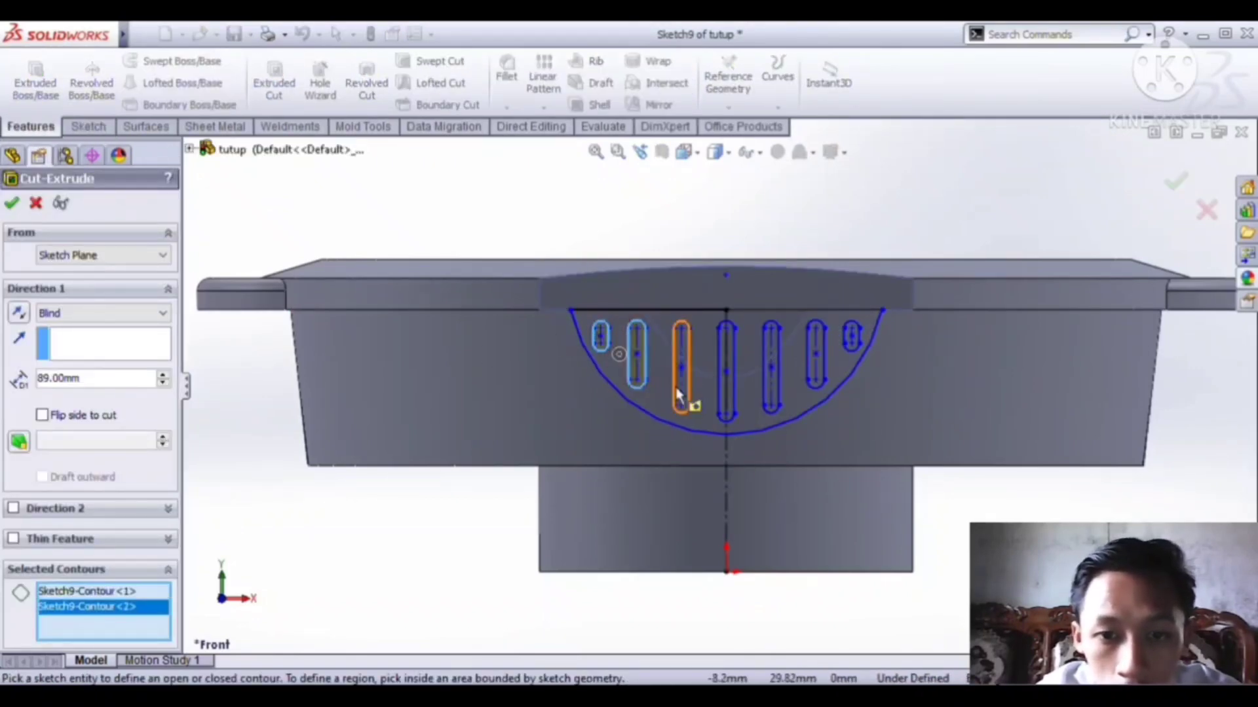
left_click(684, 398)
left_click(728, 406)
left_click(772, 393)
left_click(808, 377)
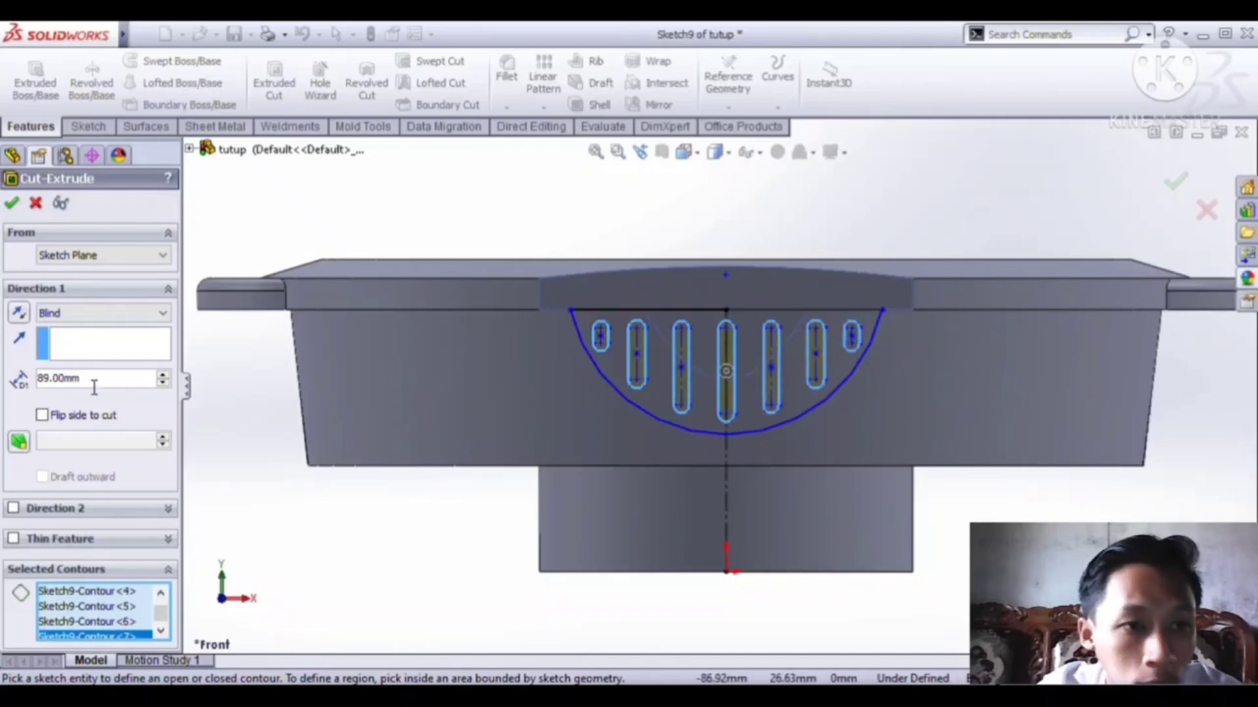
left_click(684, 152)
left_click(585, 237)
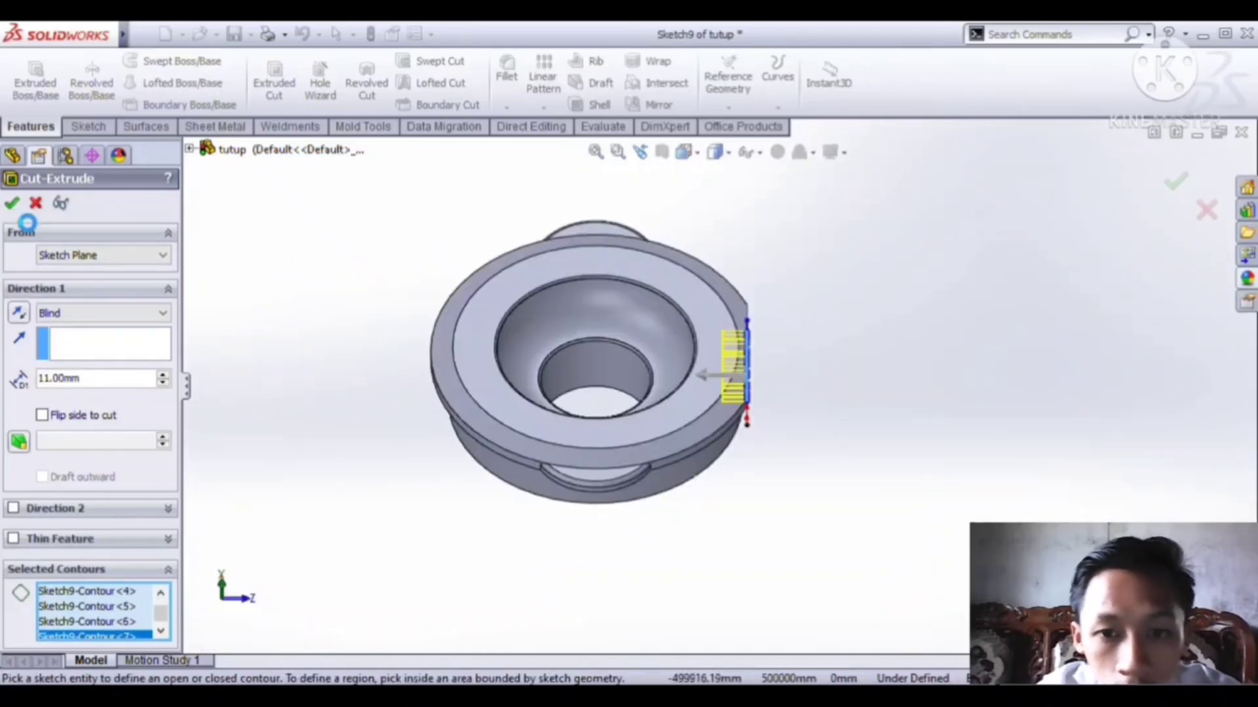
left_click(685, 152)
left_click(580, 418)
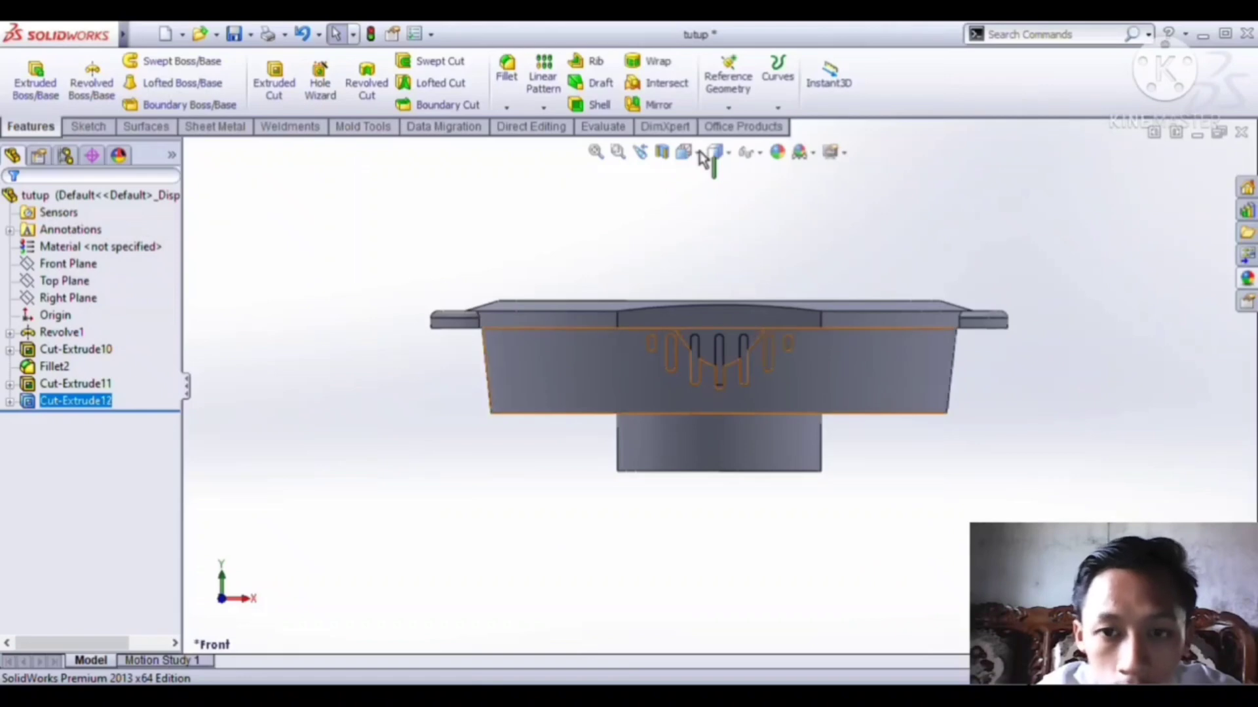
- Apply the black low gloss plastic appearance to the whole lid
left_click(687, 153)
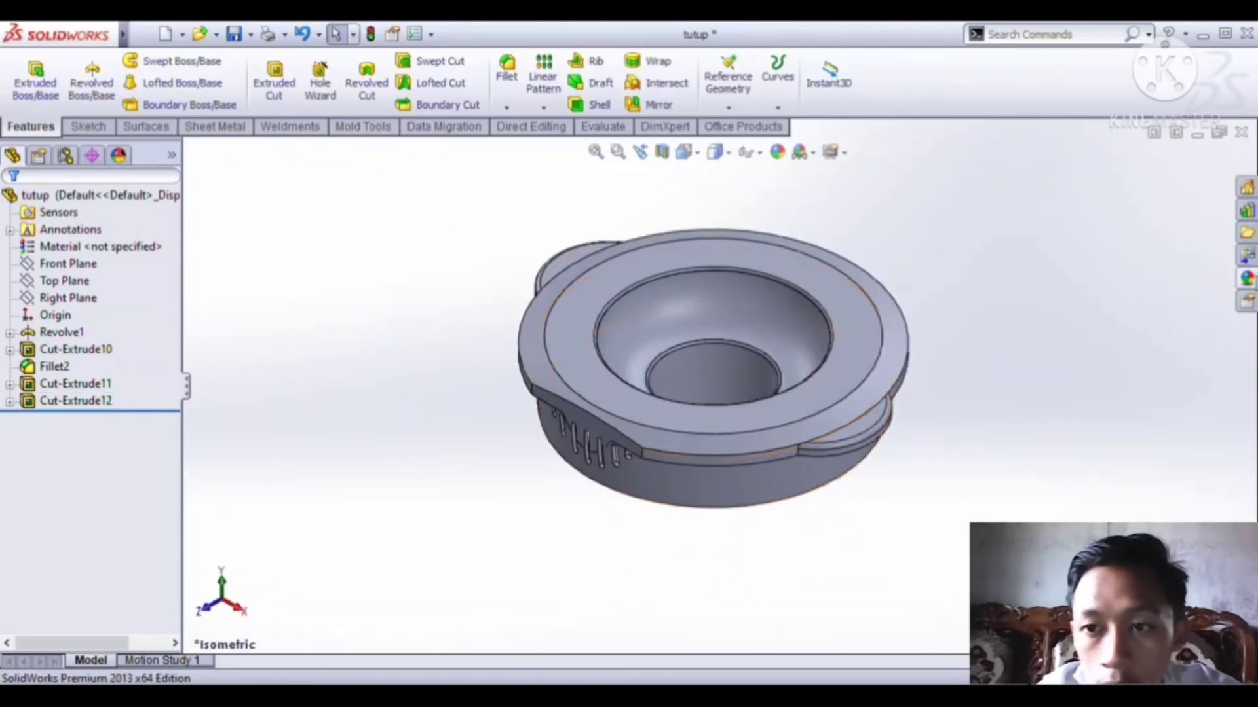
left_click(1247, 278)
left_click(631, 182)
left_click(648, 199)
left_click(696, 237)
double_click(834, 637)
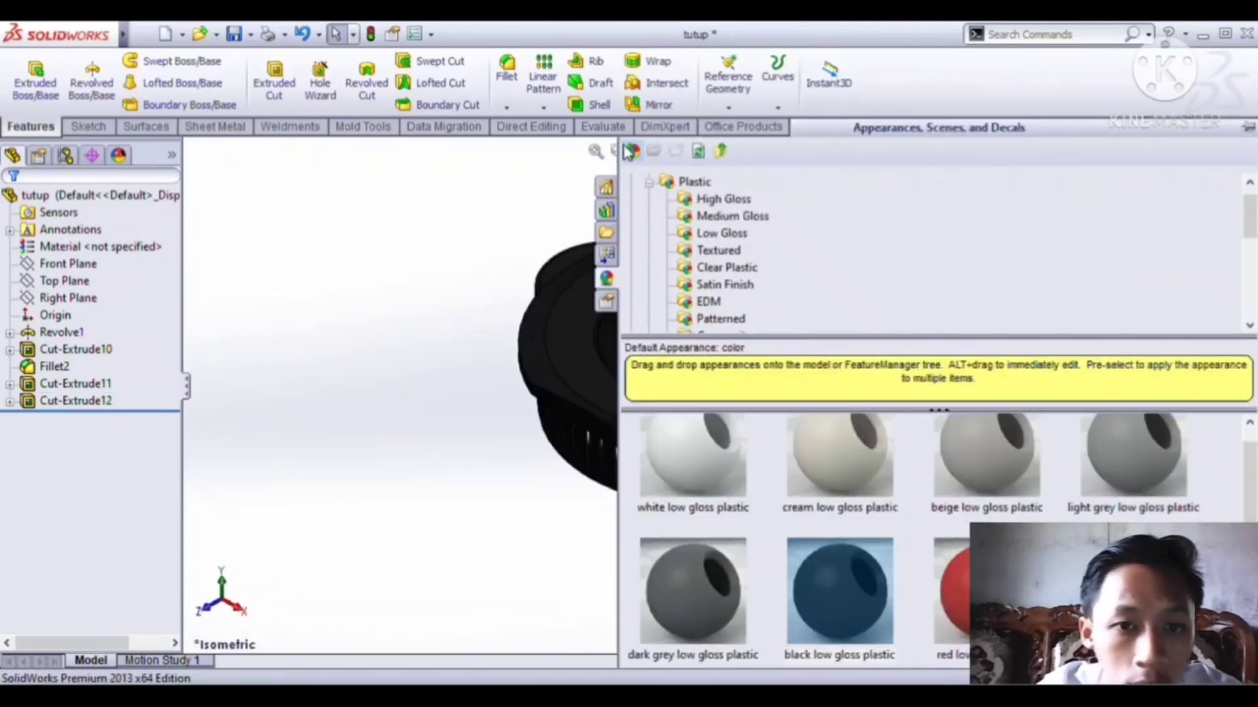
left_click(353, 214)
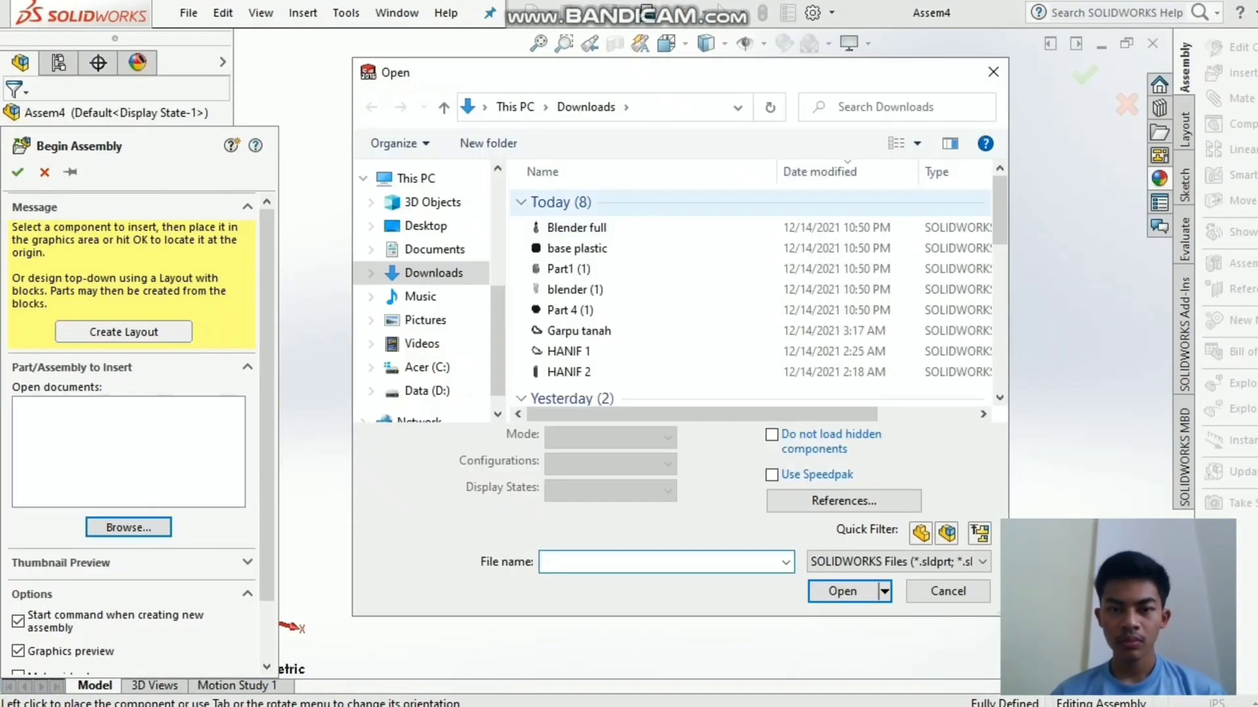
- Insert the Part1 (1) file from Downloads into the new assembly as its first component
left_click(577, 269)
left_click(842, 561)
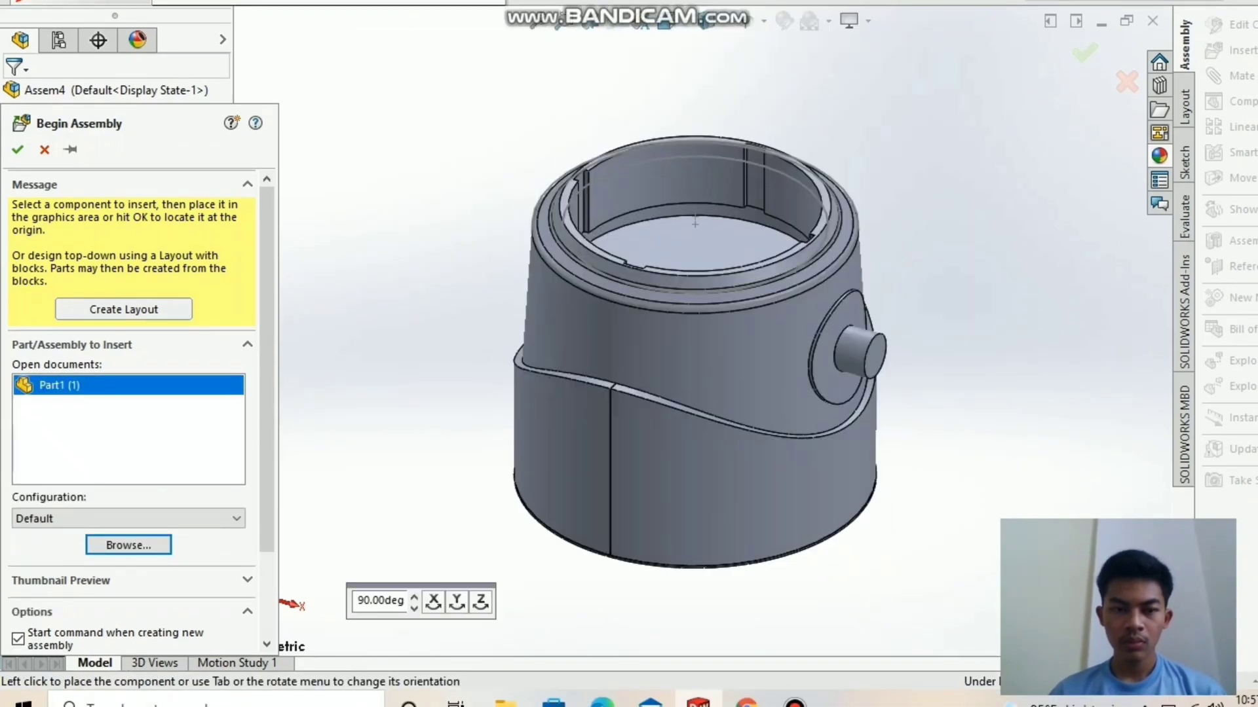
left_click(697, 348)
- Insert the base plastic component into the assembly and place it beside the housing
left_click(1242, 50)
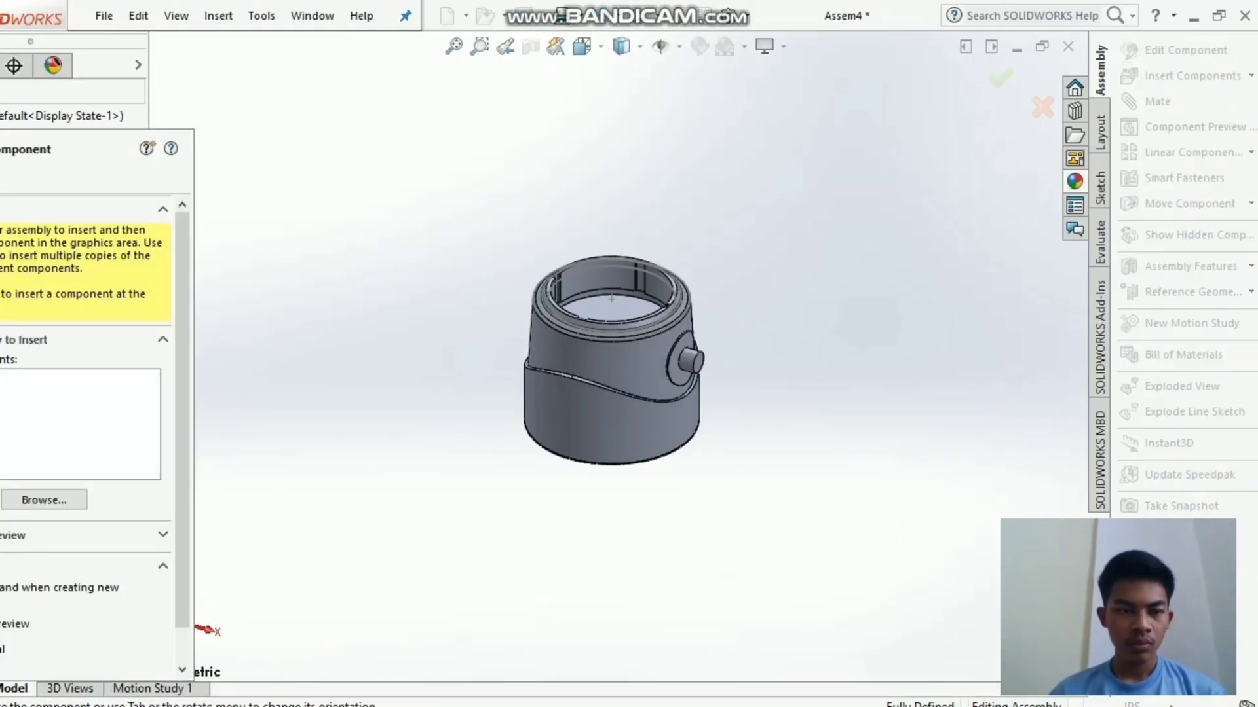
left_click(44, 500)
left_click(576, 253)
left_click(843, 539)
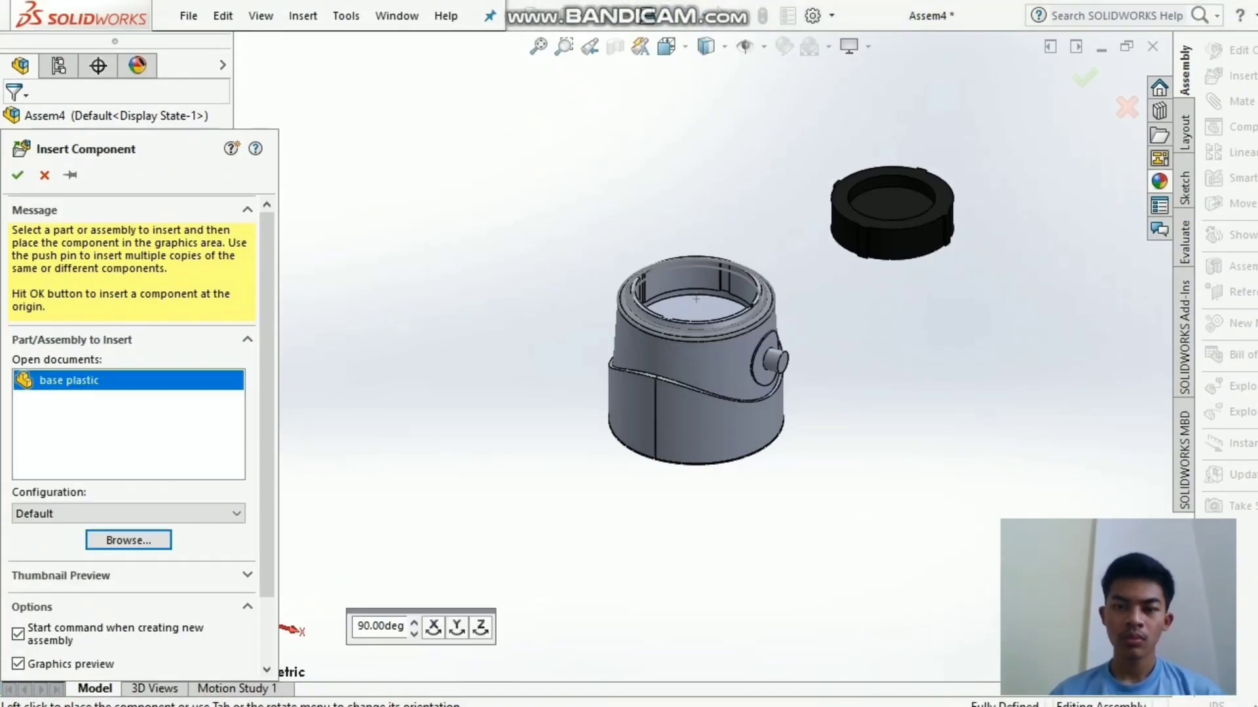
left_click(892, 211)
- Mate the base plastic to the housing with two pairs of faces so that it sits inside the housing's upper opening
left_click(1158, 101)
left_click(630, 322)
middle_click_drag(630, 323, 577, 377)
left_click(359, 341)
middle_click_drag(458, 407, 527, 360)
left_click(17, 175)
middle_click_drag(497, 425, 497, 376)
left_click(555, 306)
left_click(505, 385)
left_click(18, 175)
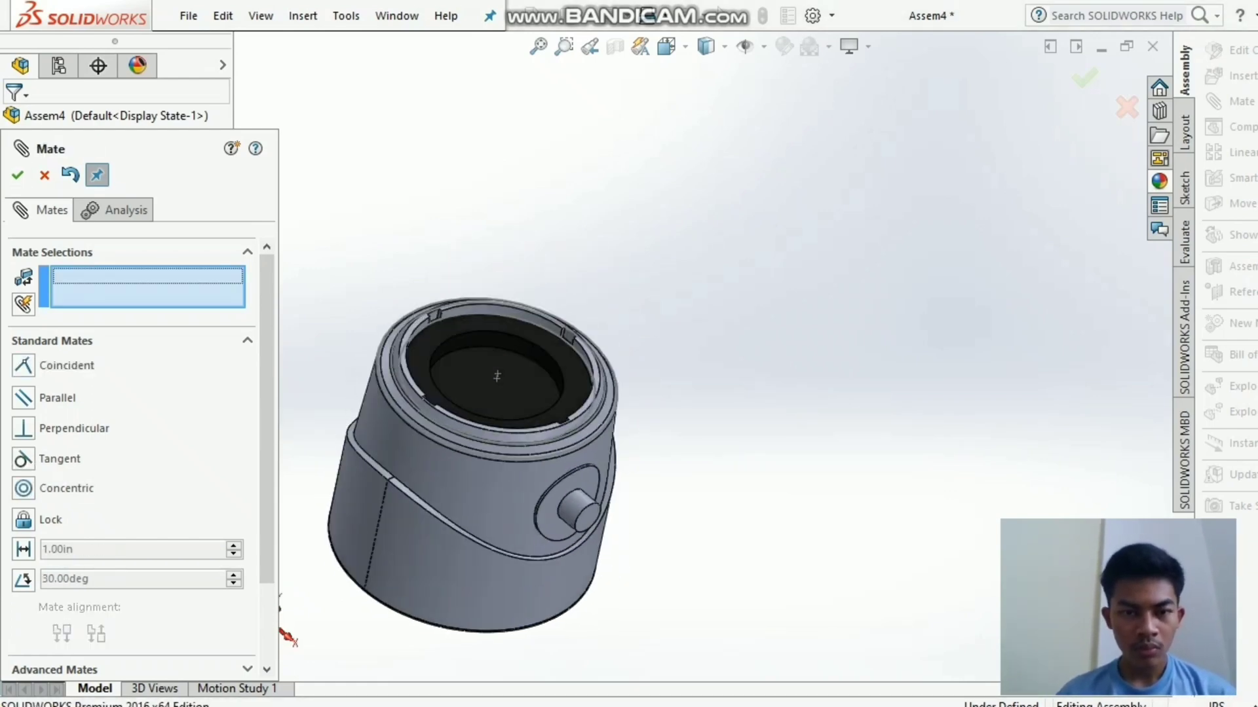
left_click(45, 175)
left_click(539, 46)
left_click_drag(625, 226, 622, 259)
left_click(1241, 76)
left_click(45, 175)
middle_click_drag(295, 187, 291, 155)
right_click(291, 155)
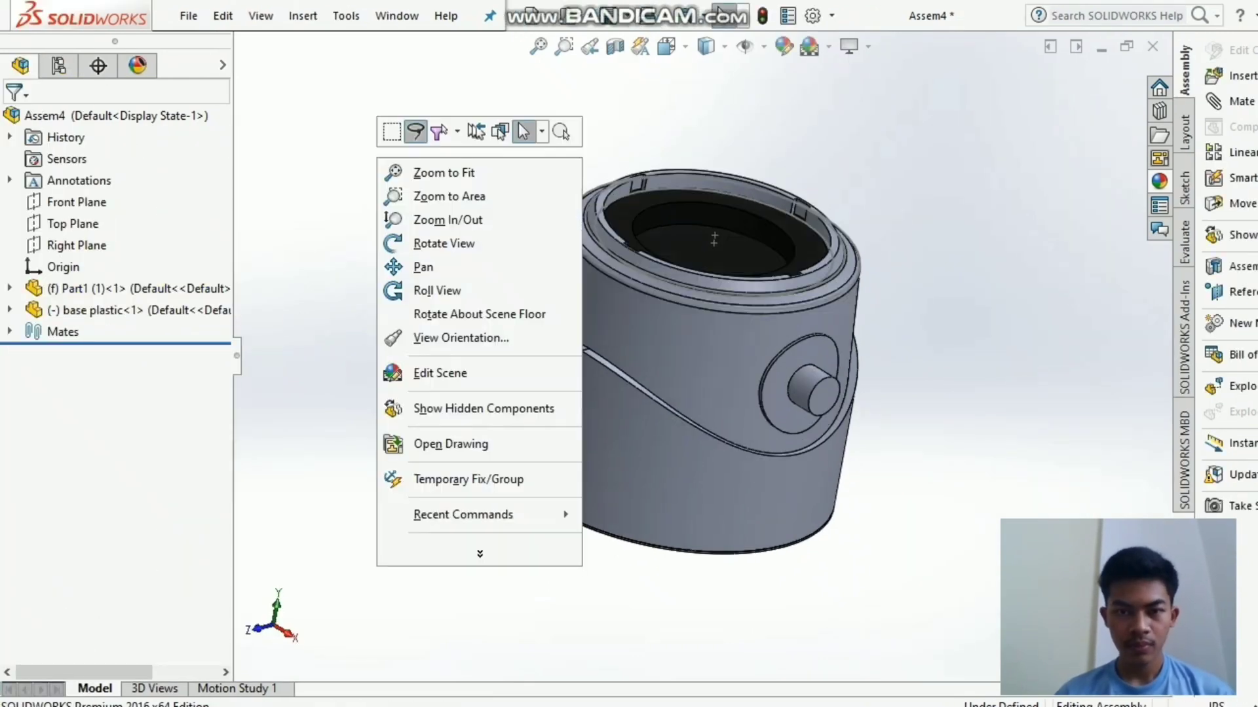
scroll(308, 157, "down", 5)
left_click(454, 47)
- Insert the assm base blade assembly from Downloads and place it above and beside the housing
left_click(1242, 76)
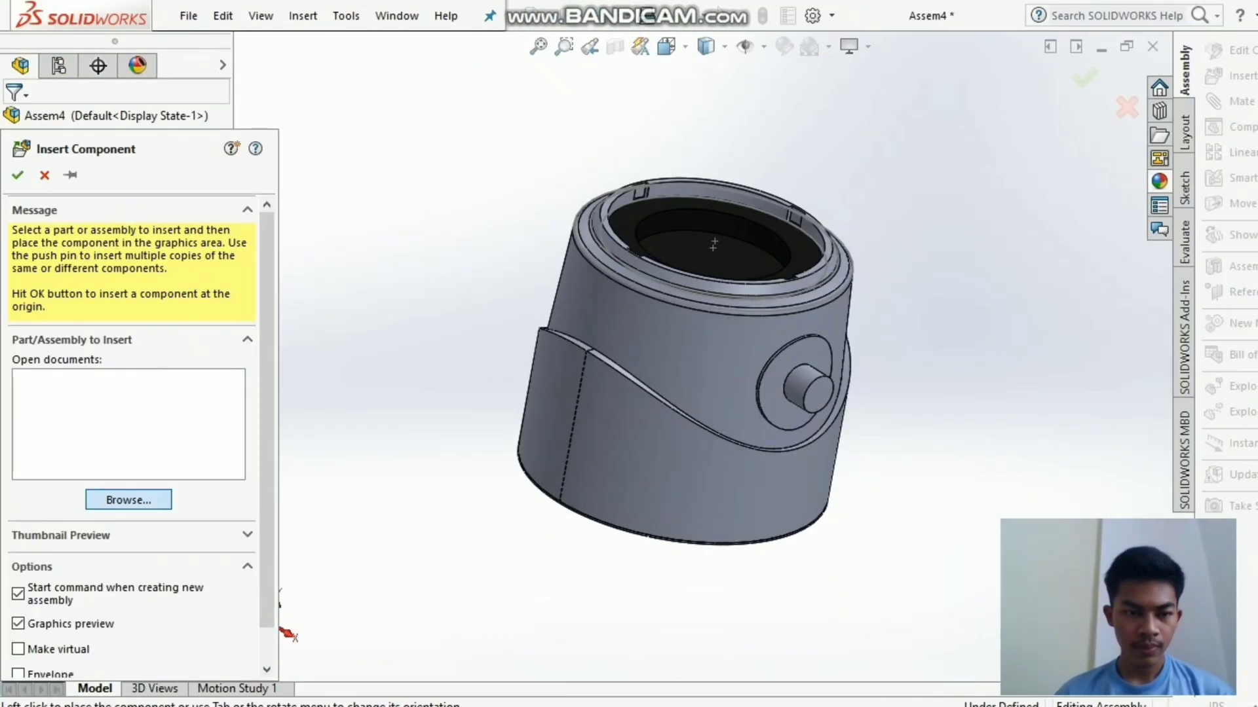
left_click_drag(1000, 213, 999, 267)
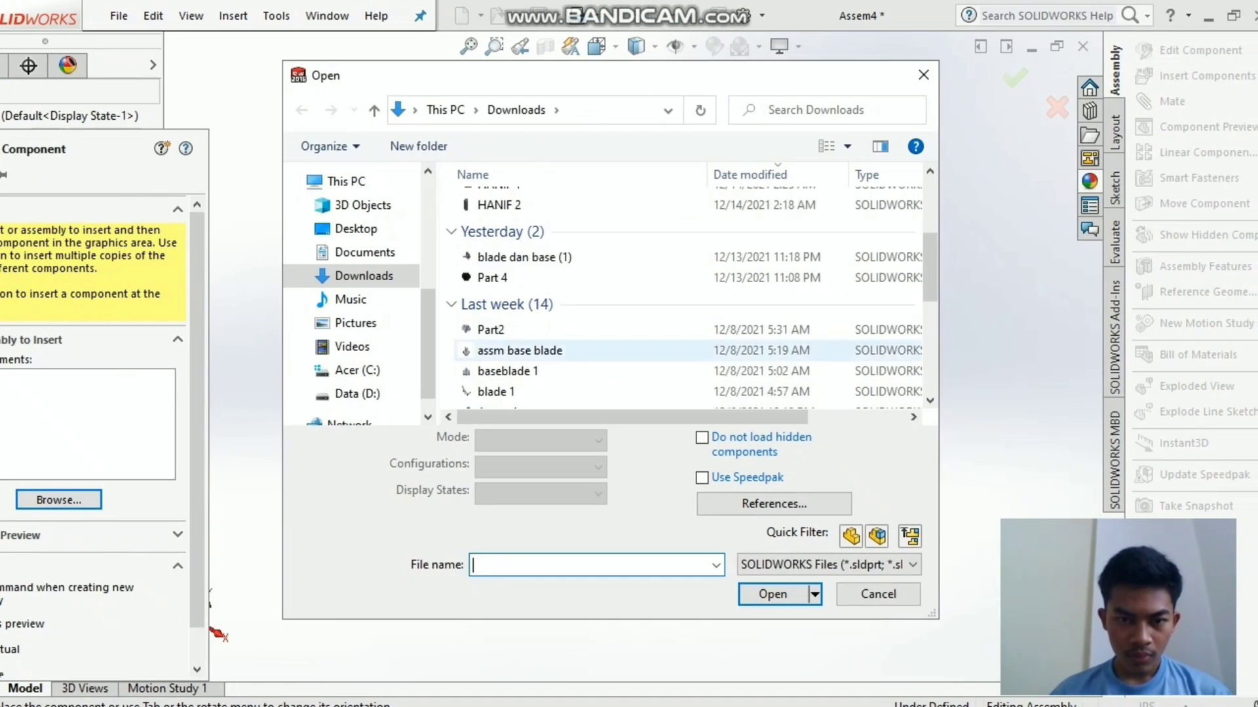
left_click(589, 351)
left_click(773, 547)
left_click(917, 112)
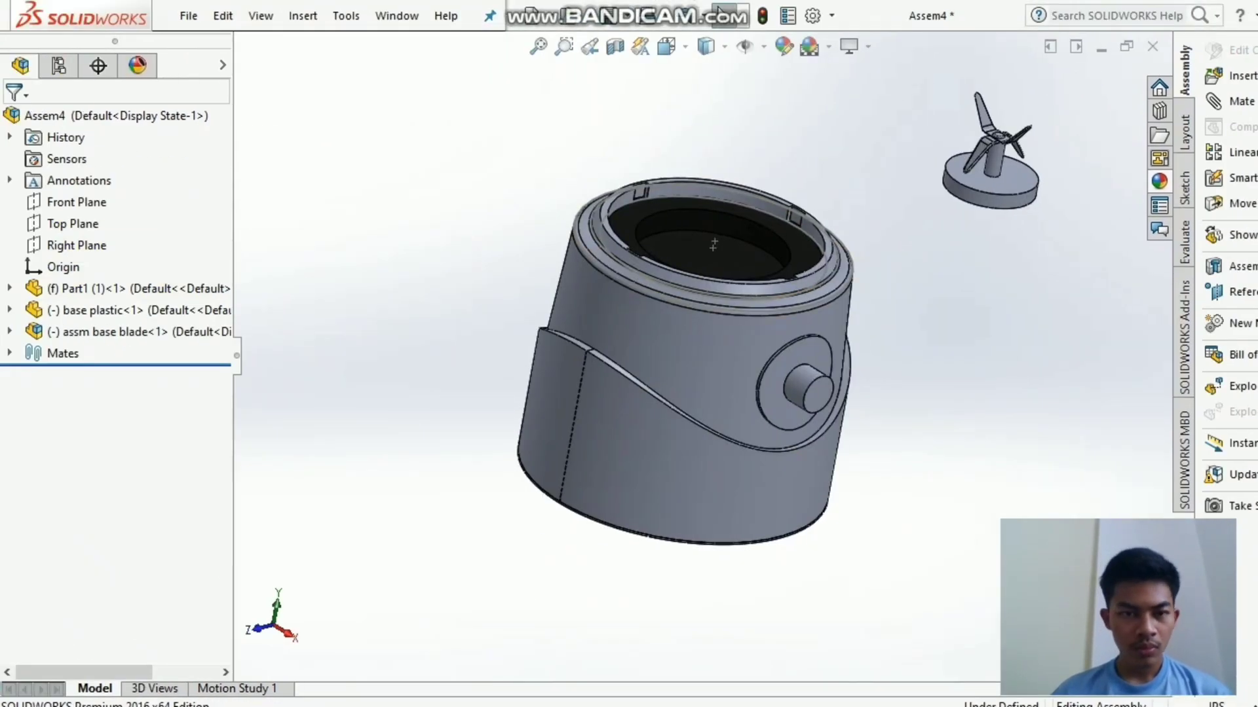
- Mate the blade assembly's round base to the housing's round face so that the blades are centred over the housing
middle_click_drag(655, 302, 611, 272)
left_click(1156, 101)
middle_click_drag(858, 275, 852, 301)
left_click(907, 180)
left_click(575, 226)
left_click(18, 175)
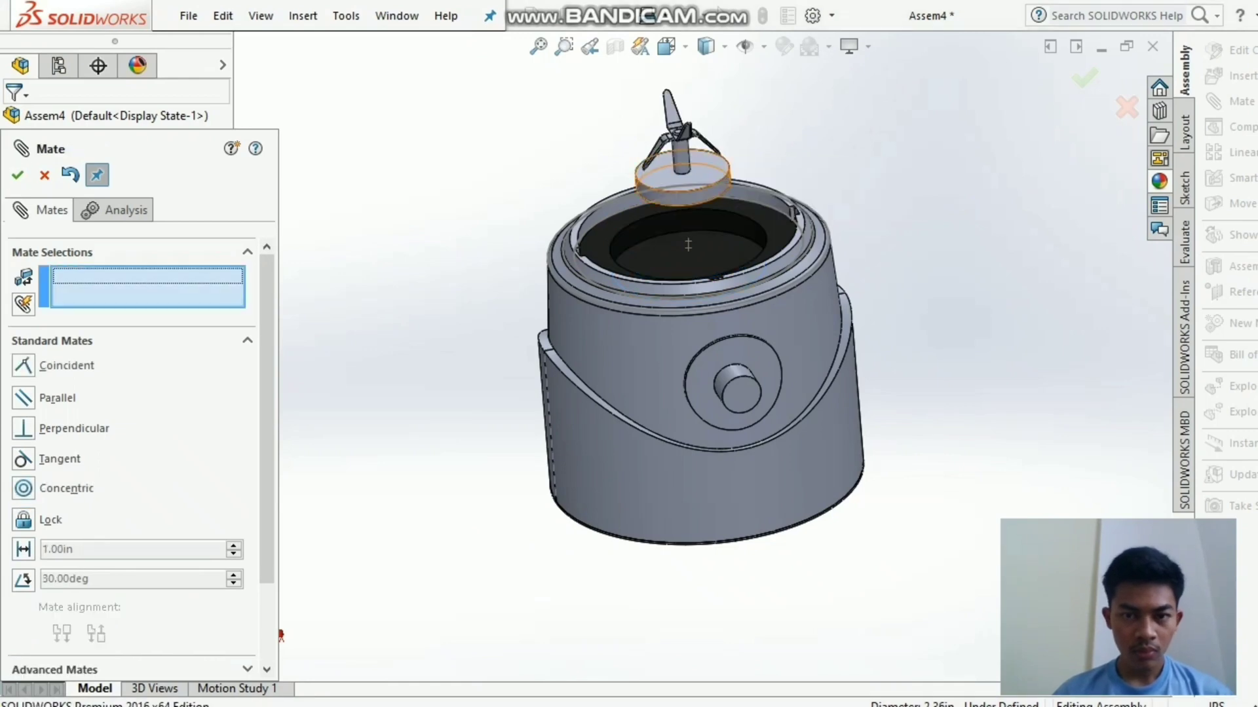
- Add a coincident mate between the blade base's face and the base plastic's recessed floor
mouse_move(677, 252)
middle_mouse_down()
mouse_move(678, 186)
mouse_move(685, 262)
middle_mouse_up()
left_click(685, 186)
left_click(723, 243)
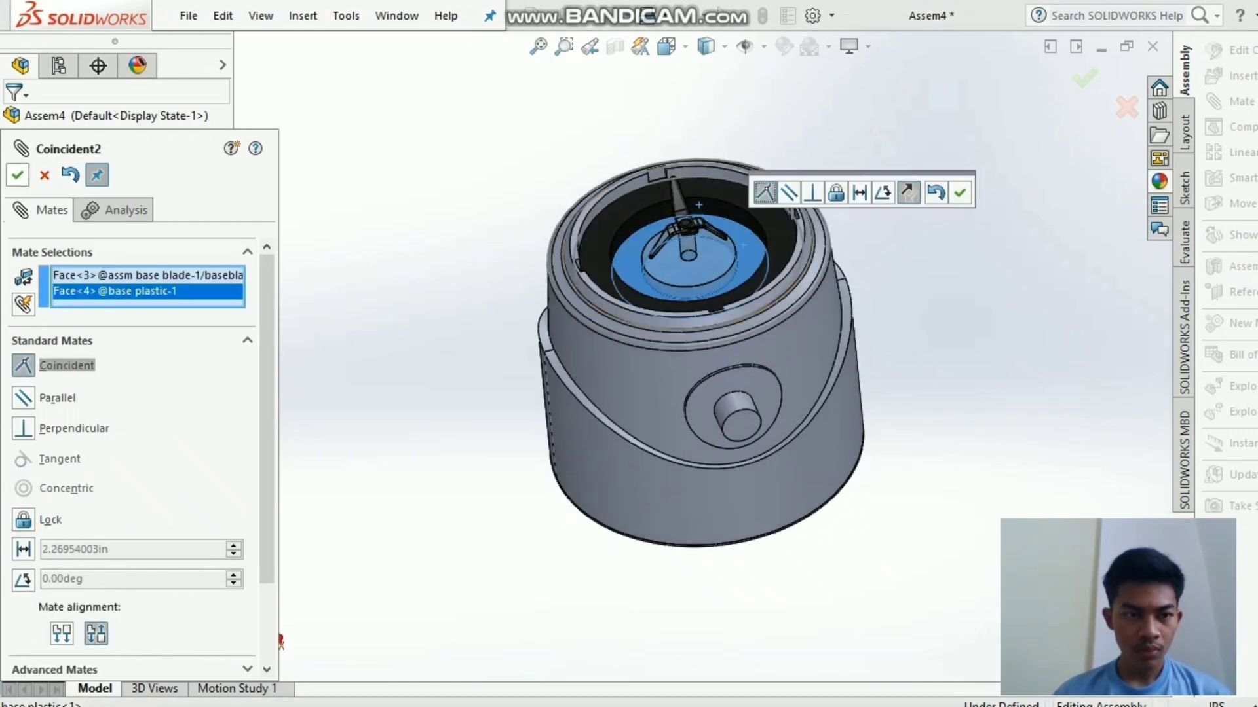
left_click(957, 194)
scroll(698, 348, "up", 3)
middle_click_drag(700, 315, 694, 360)
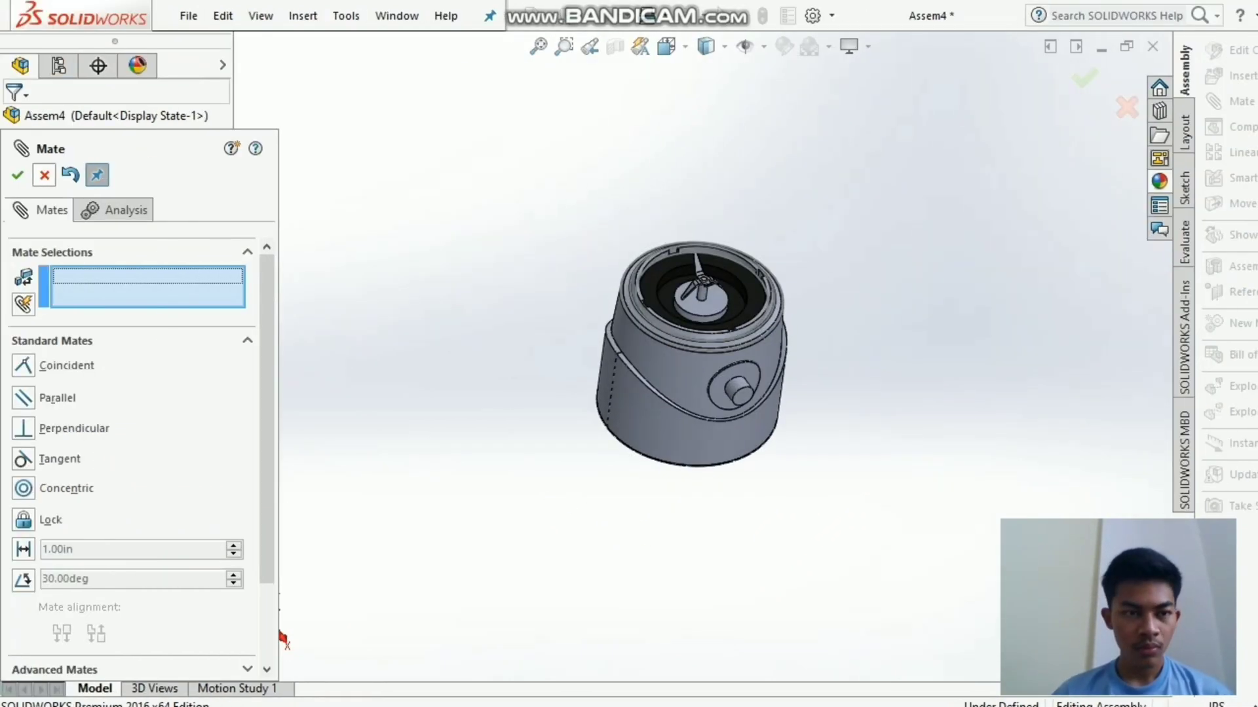
left_click(43, 176)
- Insert the blender (1) jar from Downloads and place it beside the housing
left_click(1192, 76)
left_click(576, 292)
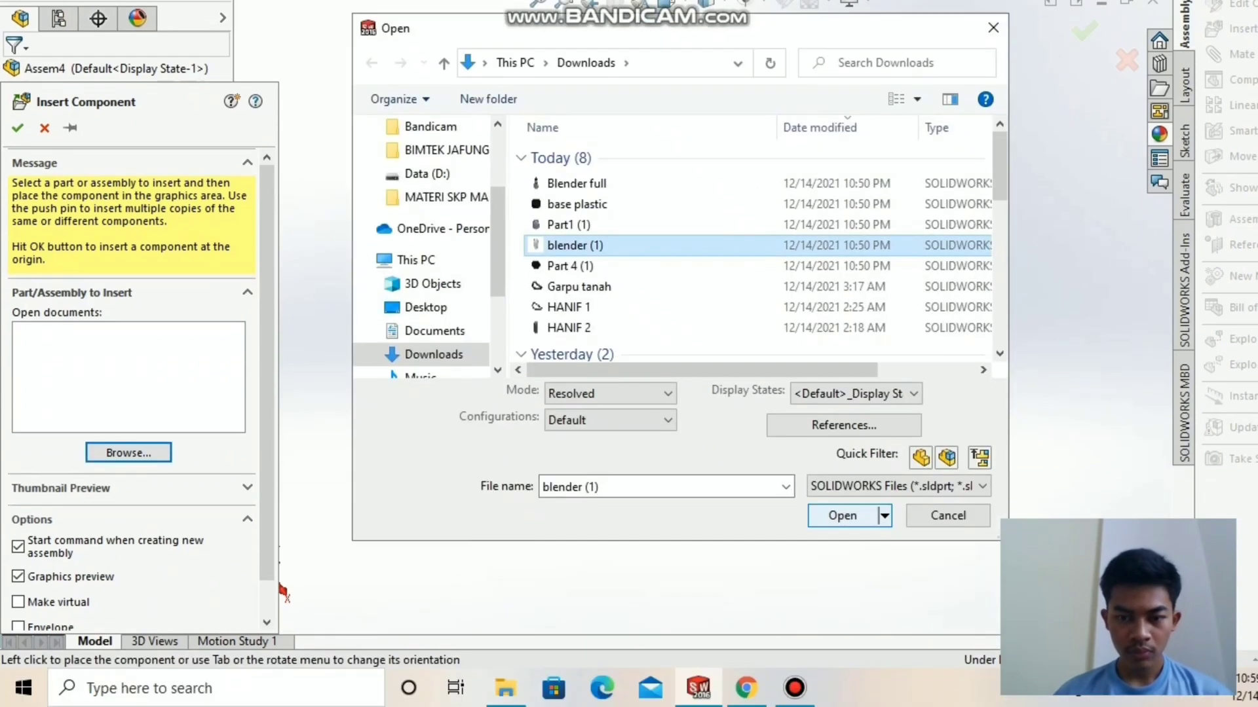
left_click(839, 564)
left_click(939, 141)
- Mate the small cylindrical face in the jar's bottom to the base so that the jar is centred over the housing
middle_click_drag(812, 354, 799, 222)
left_click(564, 46)
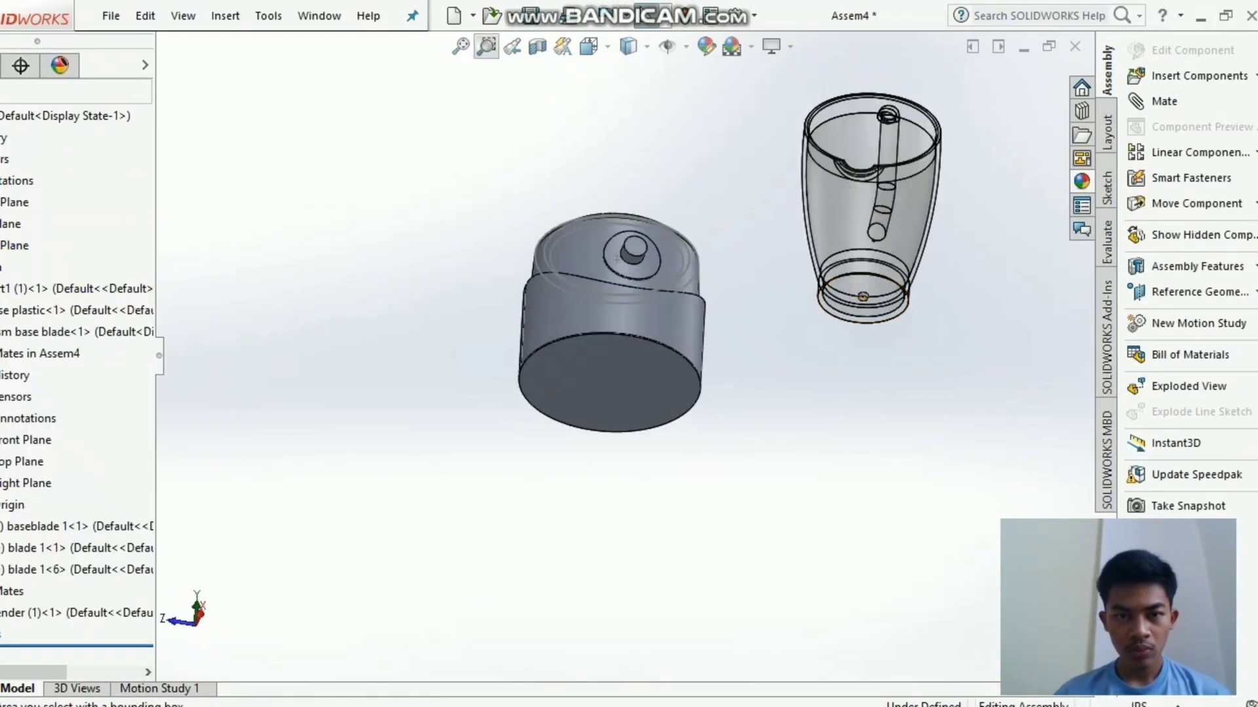
left_click_drag(815, 255, 1141, 465)
left_click_drag(441, 88, 647, 229)
key("Escape")
left_click(1157, 101)
left_click(788, 350)
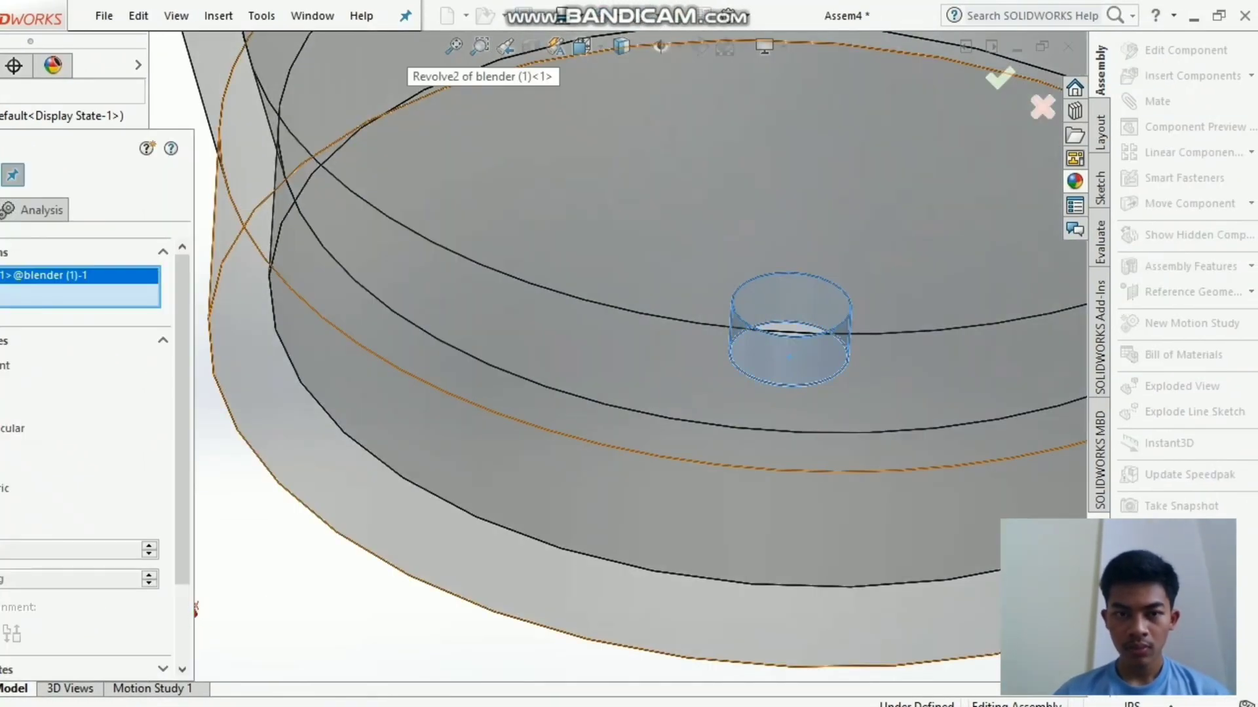
left_click(454, 47)
middle_click_drag(498, 216, 492, 350)
left_click(484, 385)
left_click(17, 175)
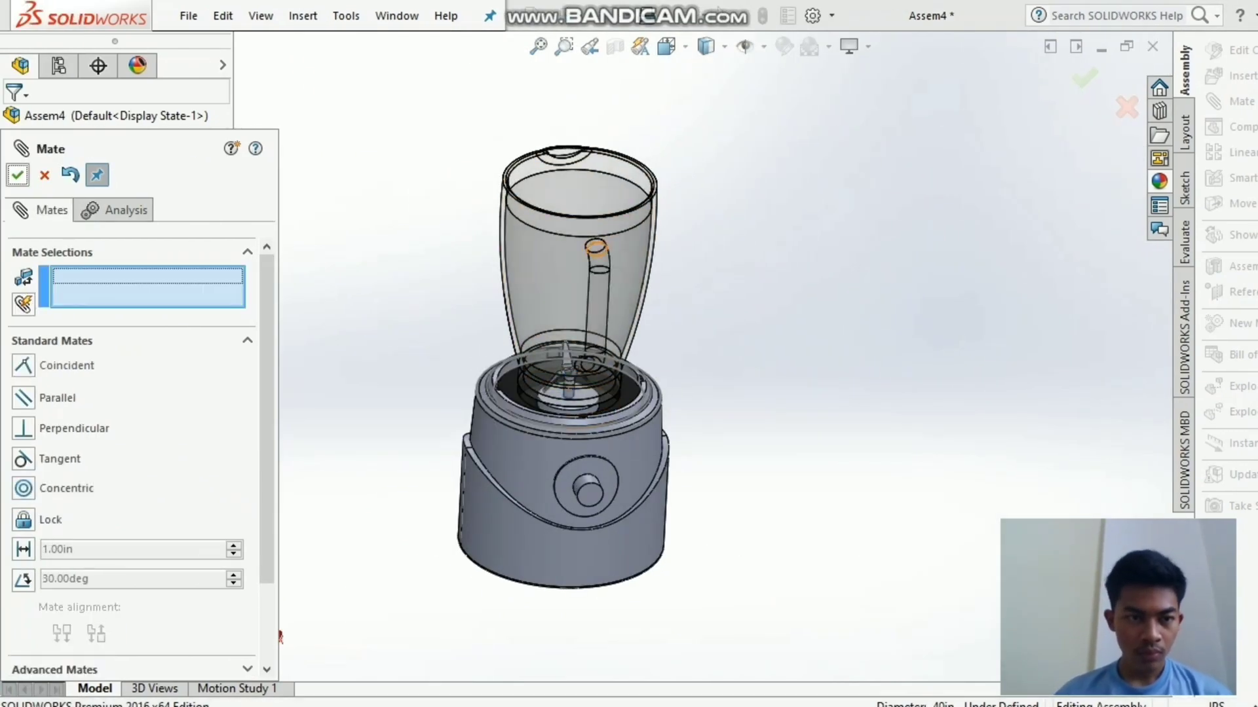
left_click(480, 46)
left_click_drag(396, 364, 595, 544)
middle_click_drag(675, 158, 675, 206)
key("Escape")
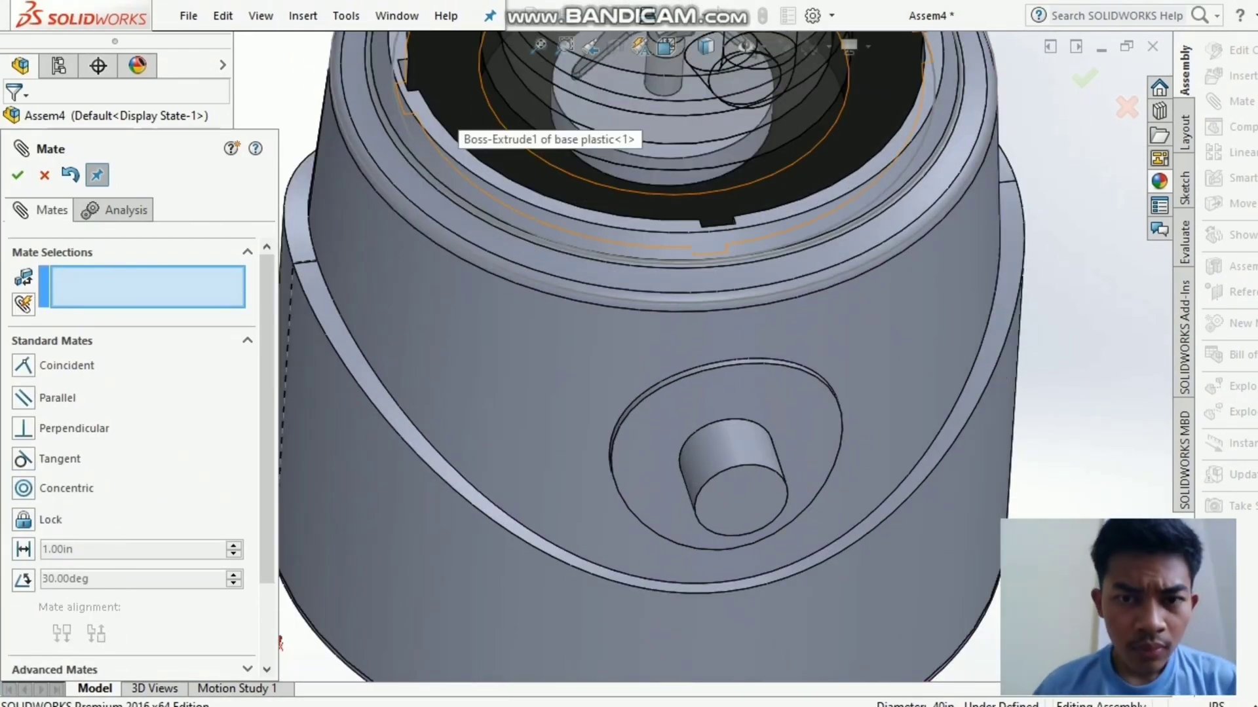
left_click(459, 117)
middle_click_drag(866, 191, 861, 108)
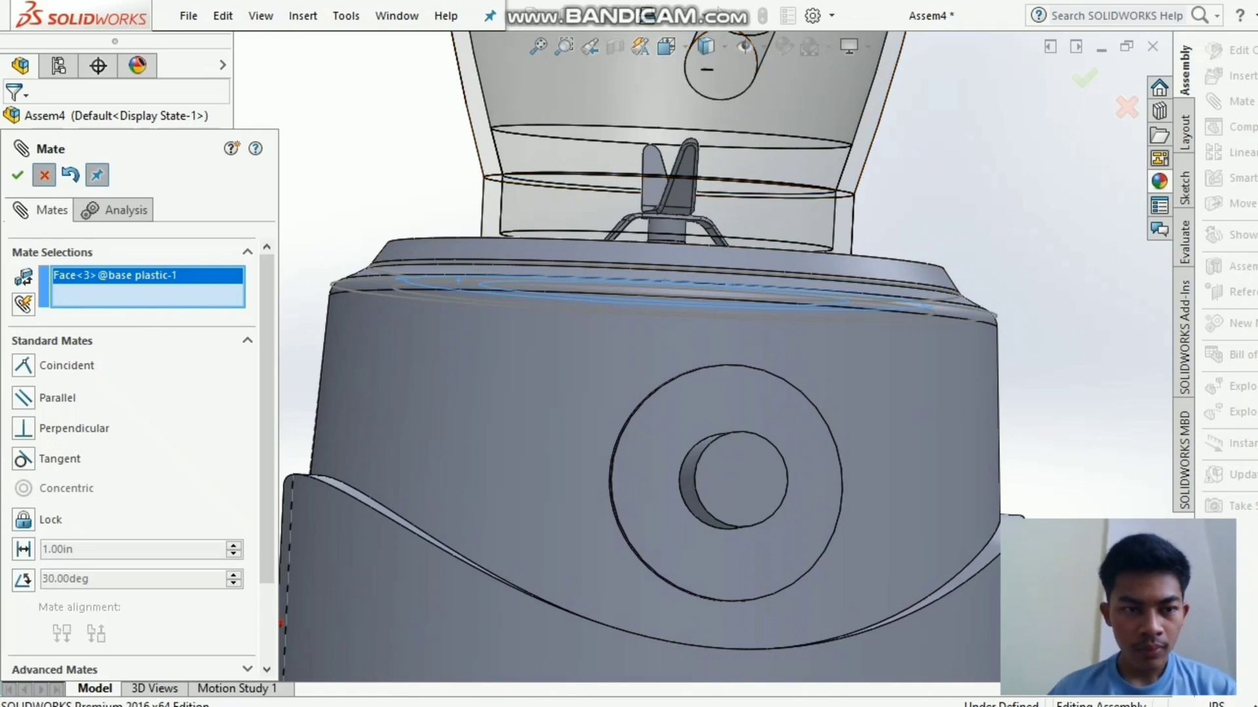
left_click(44, 175)
middle_click_drag(478, 196, 478, 269)
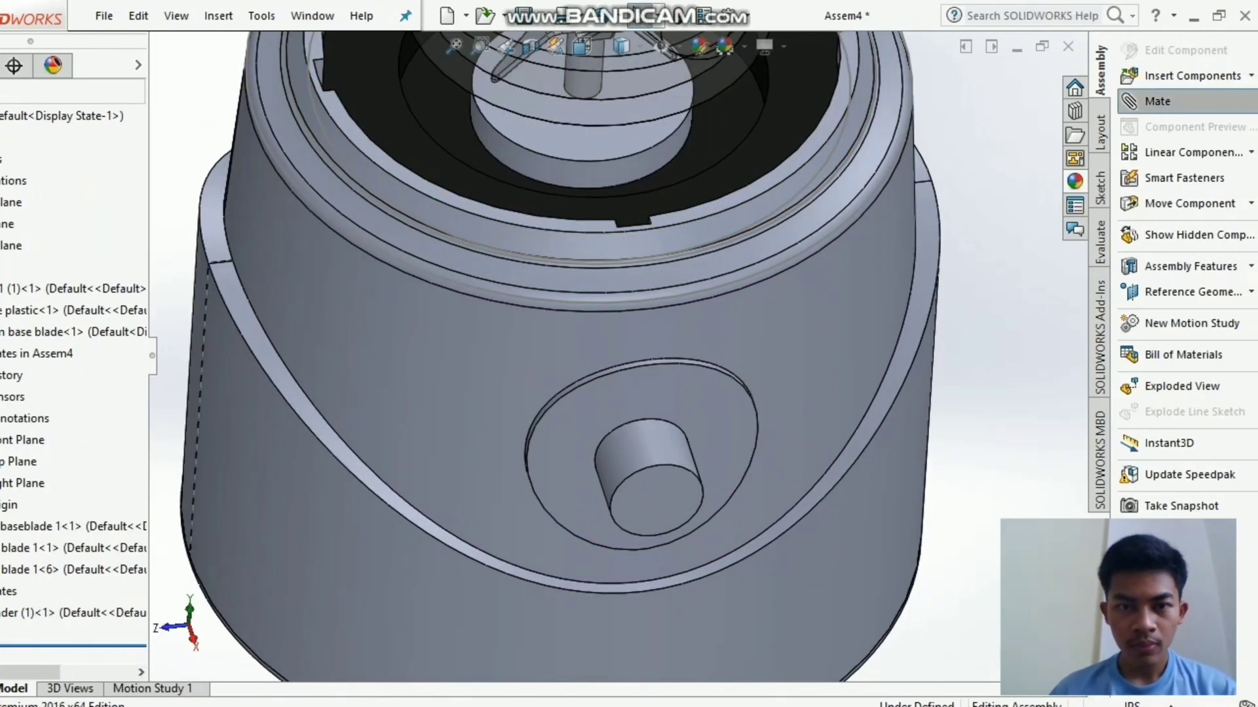
- Mate the base plastic's flat ring face with the jar's lower end to seat the jar in the base
left_click(1240, 101)
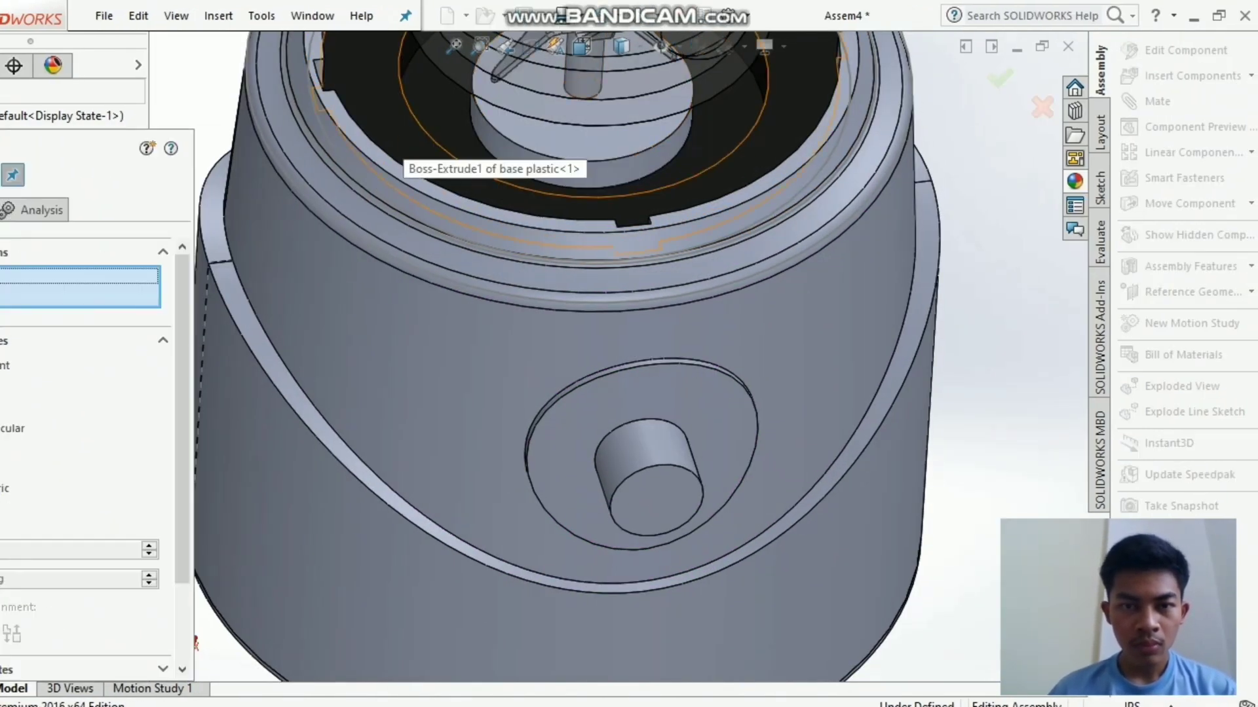
left_click(413, 123)
middle_click_drag(653, 104, 650, 40)
left_click(839, 259)
middle_click_drag(839, 259, 839, 340)
left_click(44, 175)
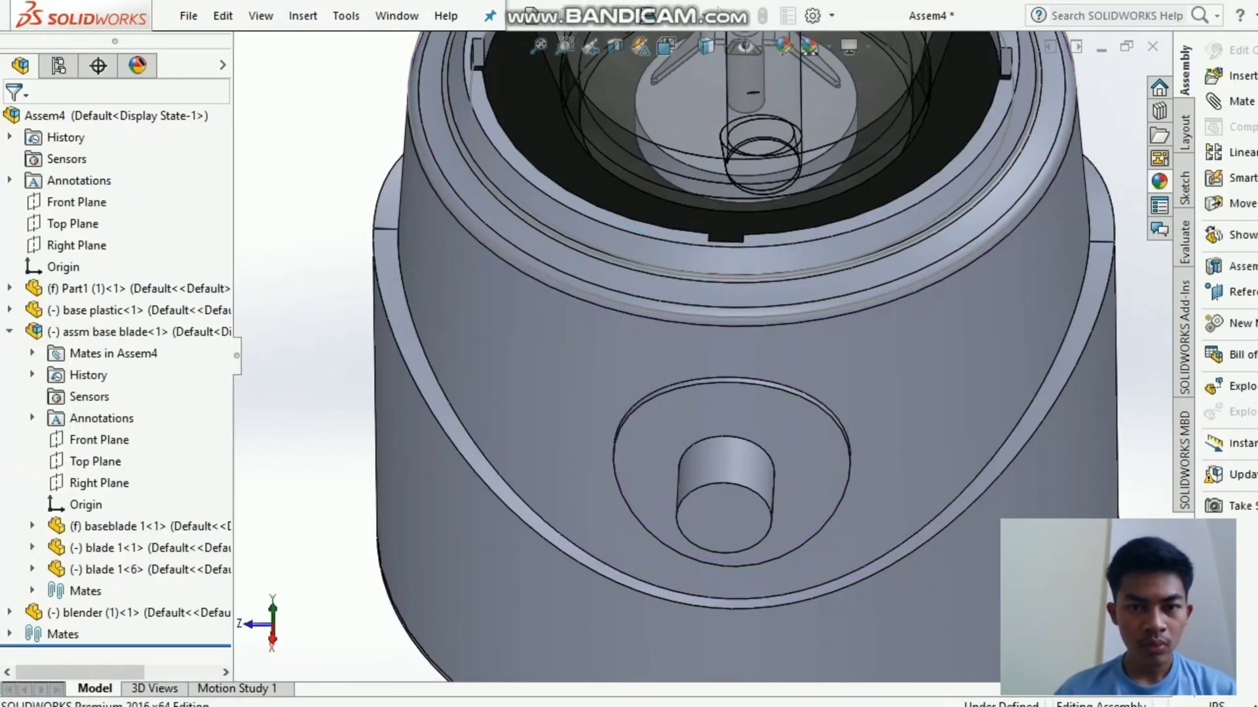
- Turn the jar about its axis so that its spout faces the knob side of the housing
left_click(538, 46)
middle_click_drag(711, 367, 710, 321)
left_click_drag(708, 308, 694, 281)
mouse_move(695, 281)
middle_mouse_down()
mouse_move(714, 314)
mouse_move(675, 275)
middle_mouse_up()
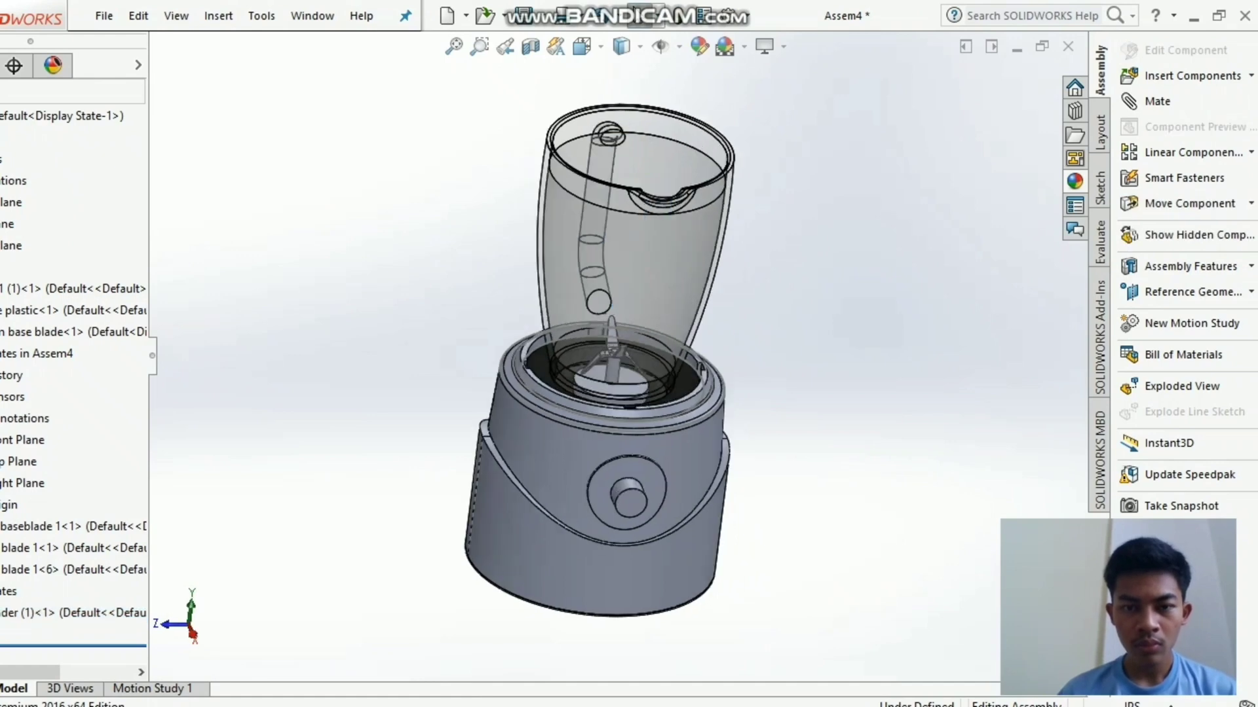
left_click(454, 46)
scroll(613, 357, "up", 4)
left_click(454, 46)
scroll(613, 357, "up", 5)
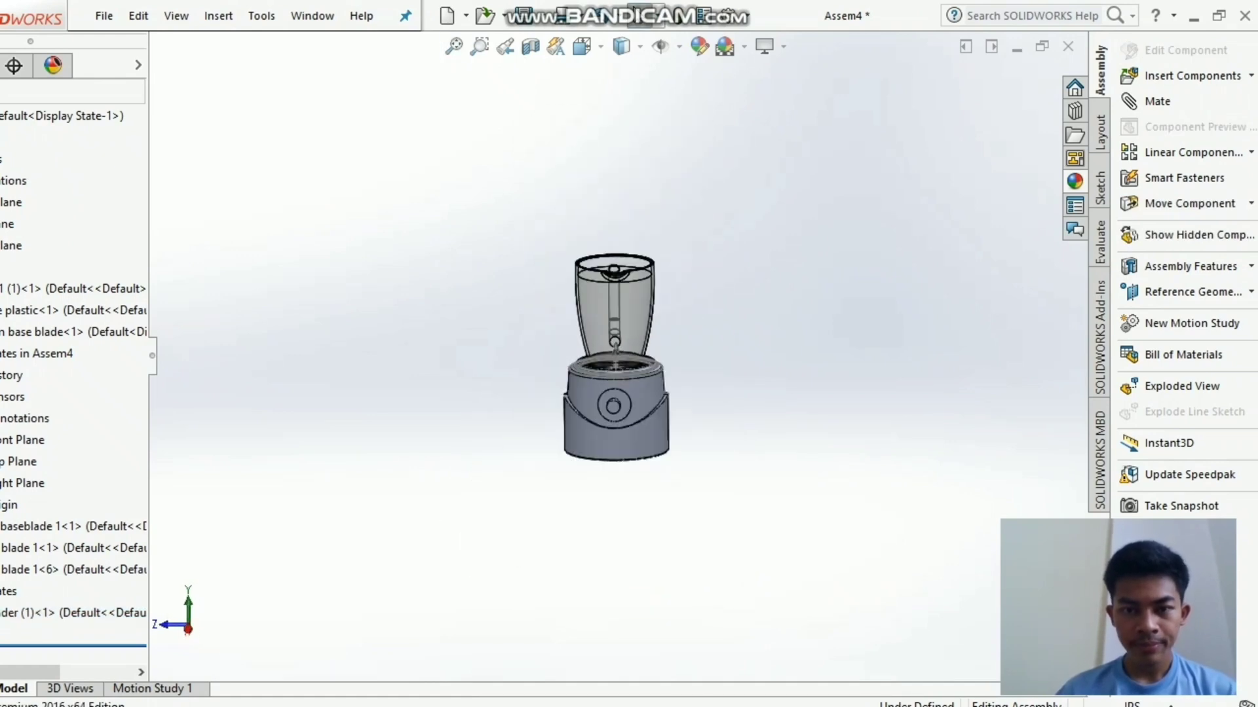
- Insert the Part 4 (1) lid from Downloads and place it above the jar
left_click(454, 45)
right_click(364, 138)
left_click(340, 138)
right_click(339, 137)
scroll(617, 357, "up", 3)
left_click(1193, 76)
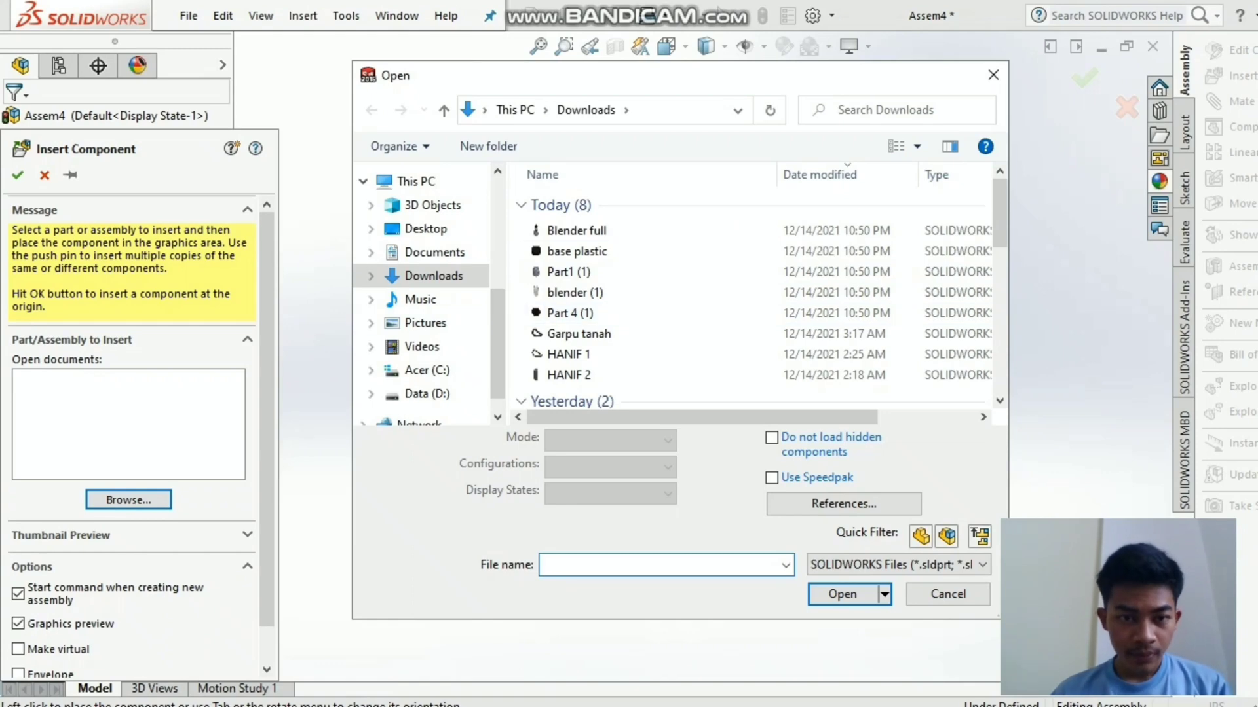
double_click(570, 313)
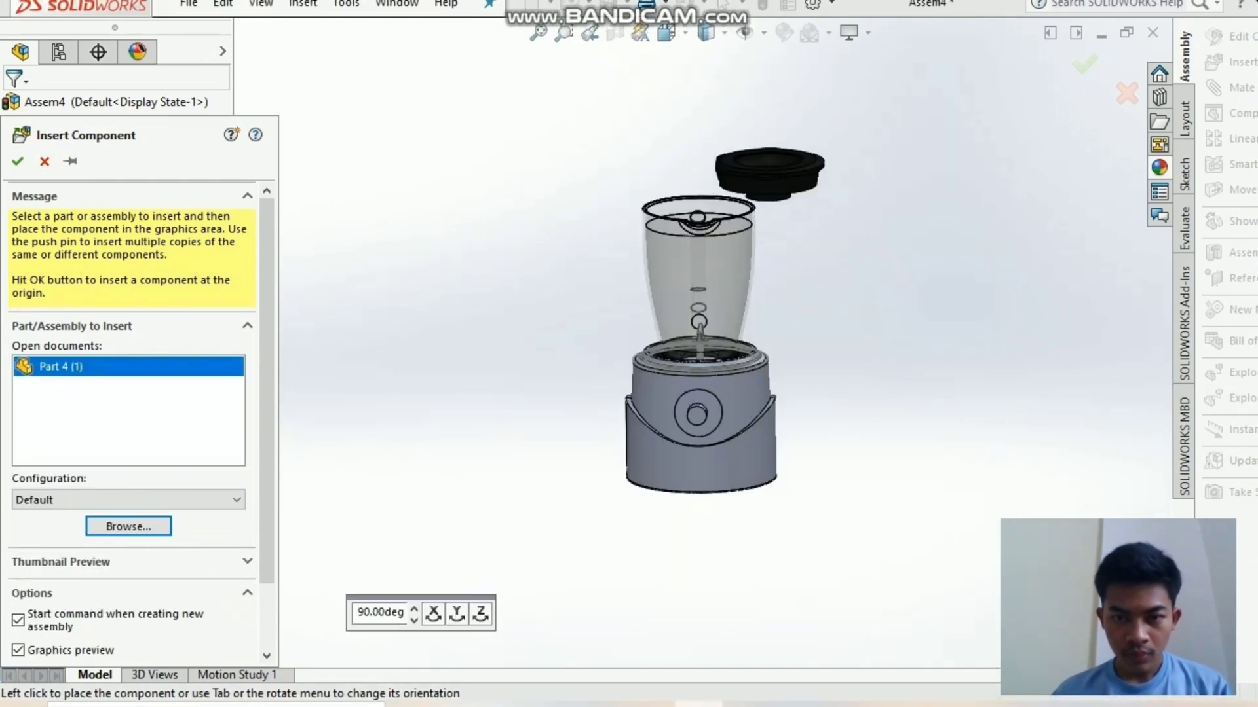
left_click(707, 135)
middle_click_drag(720, 164, 760, 163)
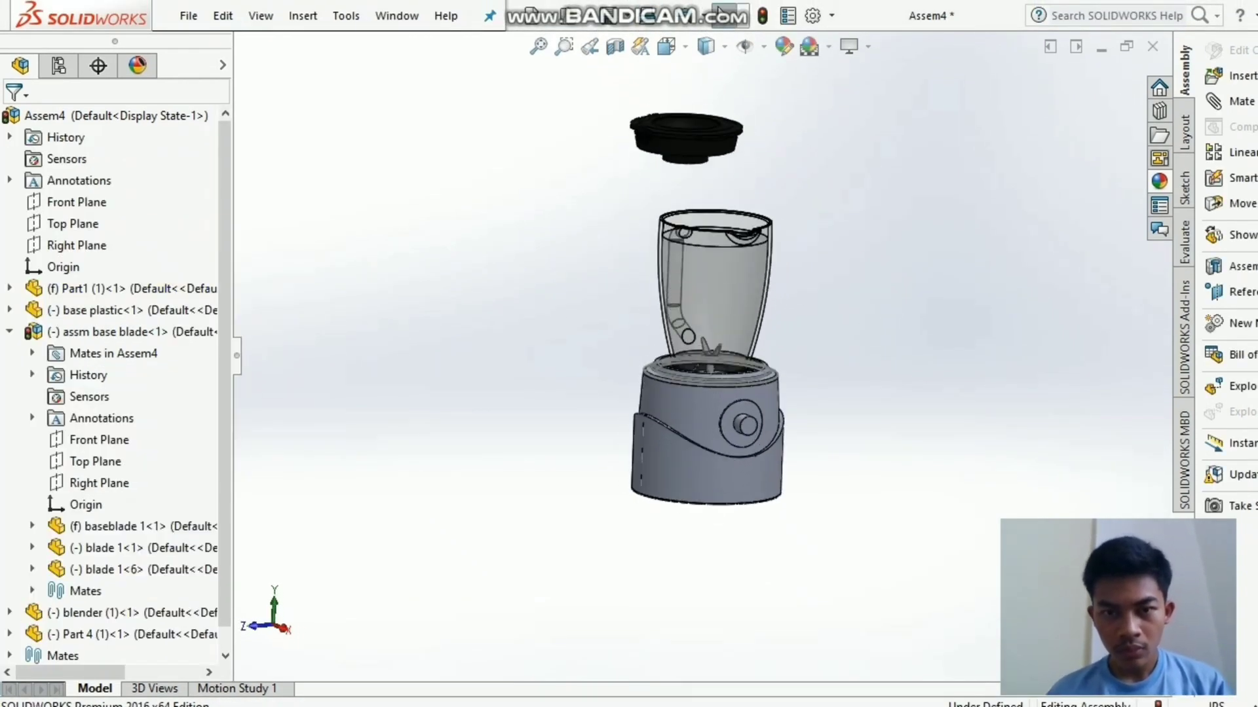
- Move the lid closer so that it sits just above the jar's opening
left_click(1242, 101)
left_click(41, 174)
middle_click_drag(655, 262, 779, 223)
left_click_drag(678, 132, 747, 172)
left_click(538, 46)
middle_click_drag(727, 295, 649, 373)
left_click(673, 155)
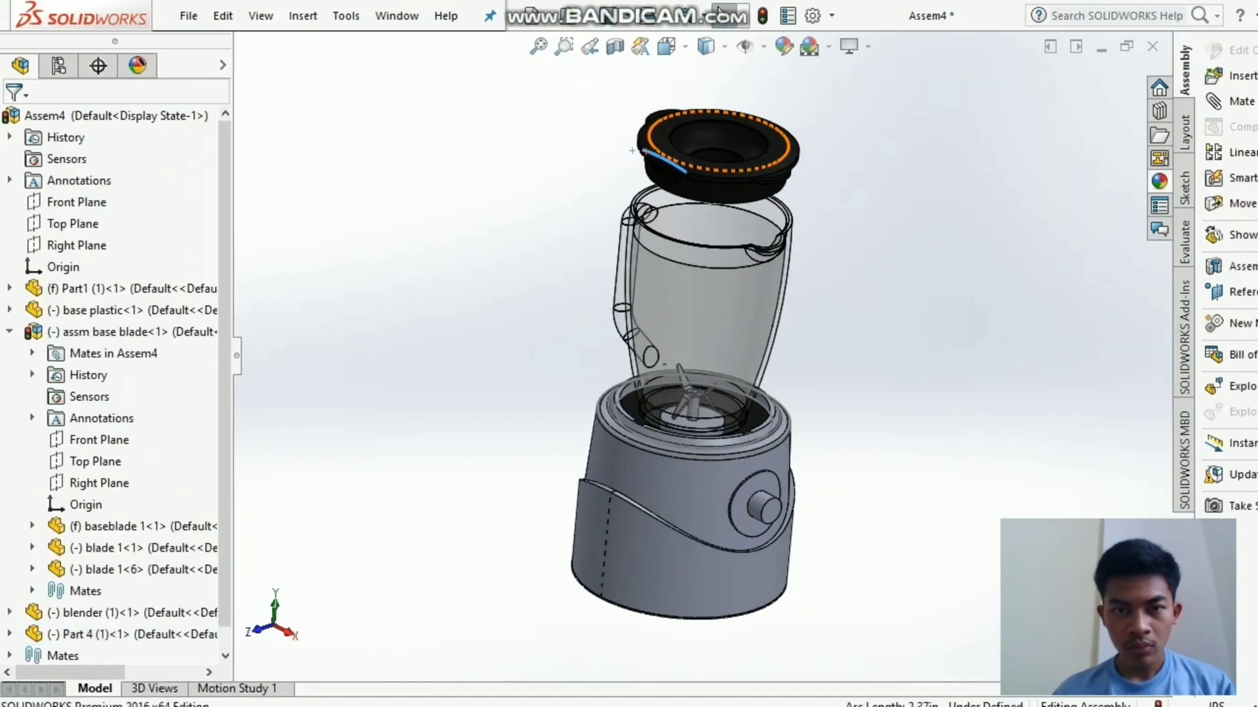
left_click(564, 46)
left_click_drag(579, 88, 832, 347)
key("Escape")
key("Escape")
left_click(780, 429)
middle_click_drag(786, 426, 812, 315)
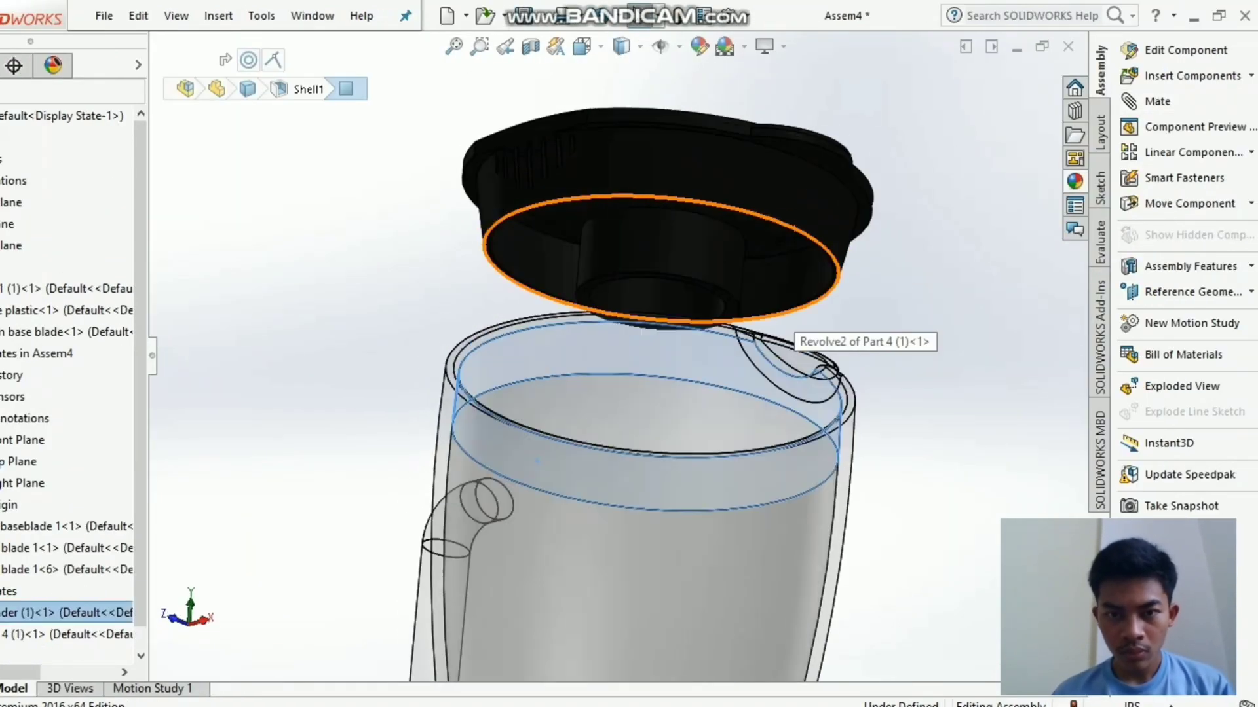
left_click(864, 317)
key("Escape")
left_click(1156, 101)
left_click(551, 351)
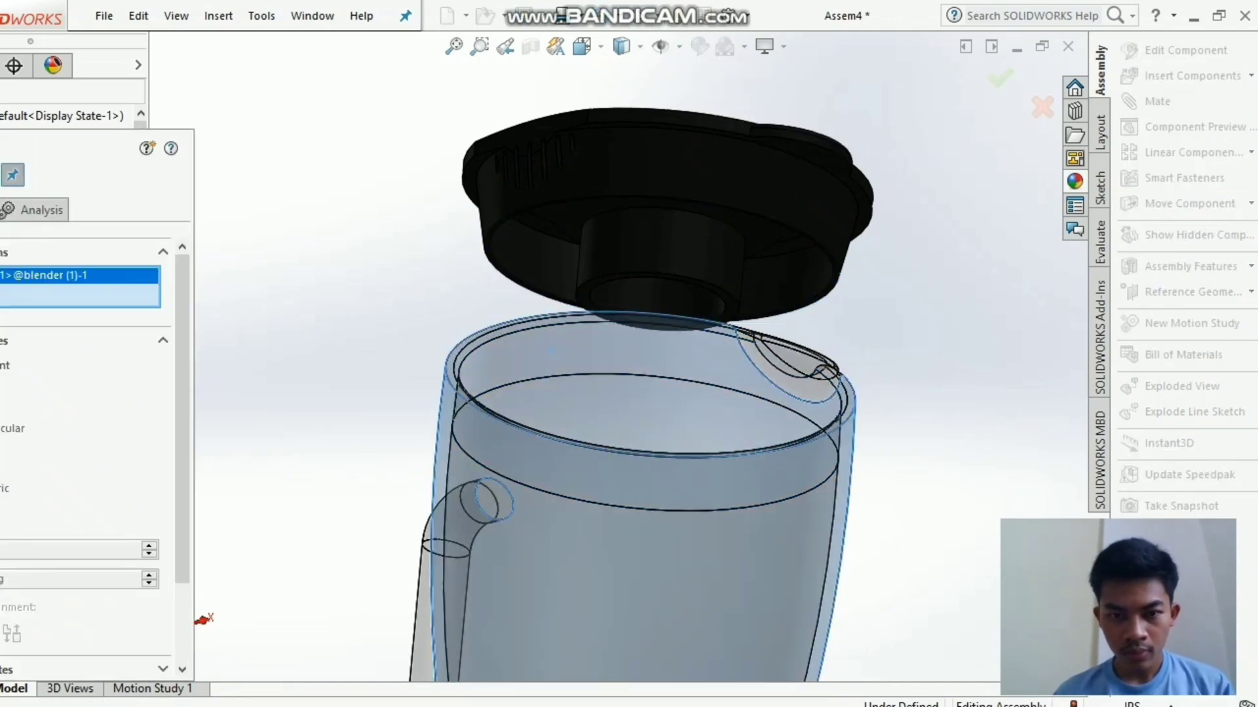
key("Escape")
- Mate the jar's rim edge with the lid's face to centre the lid on the jar
left_click(1186, 101)
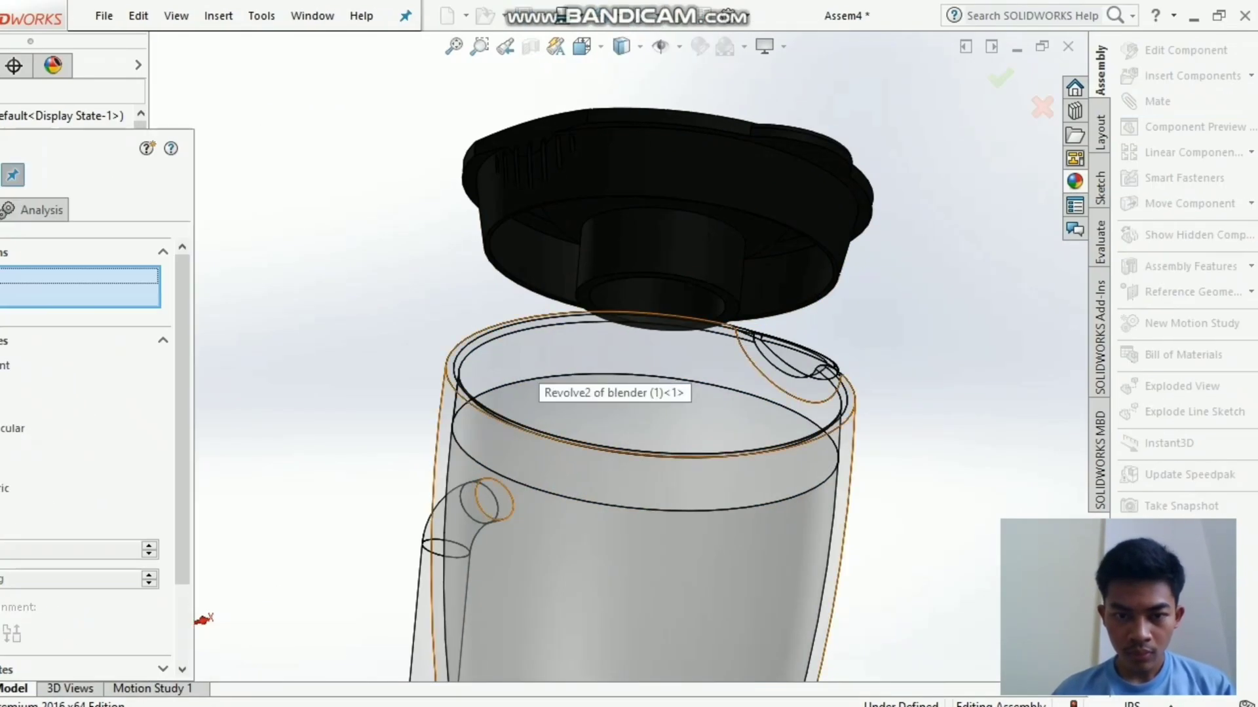
left_click(719, 393)
middle_click_drag(719, 393, 717, 265)
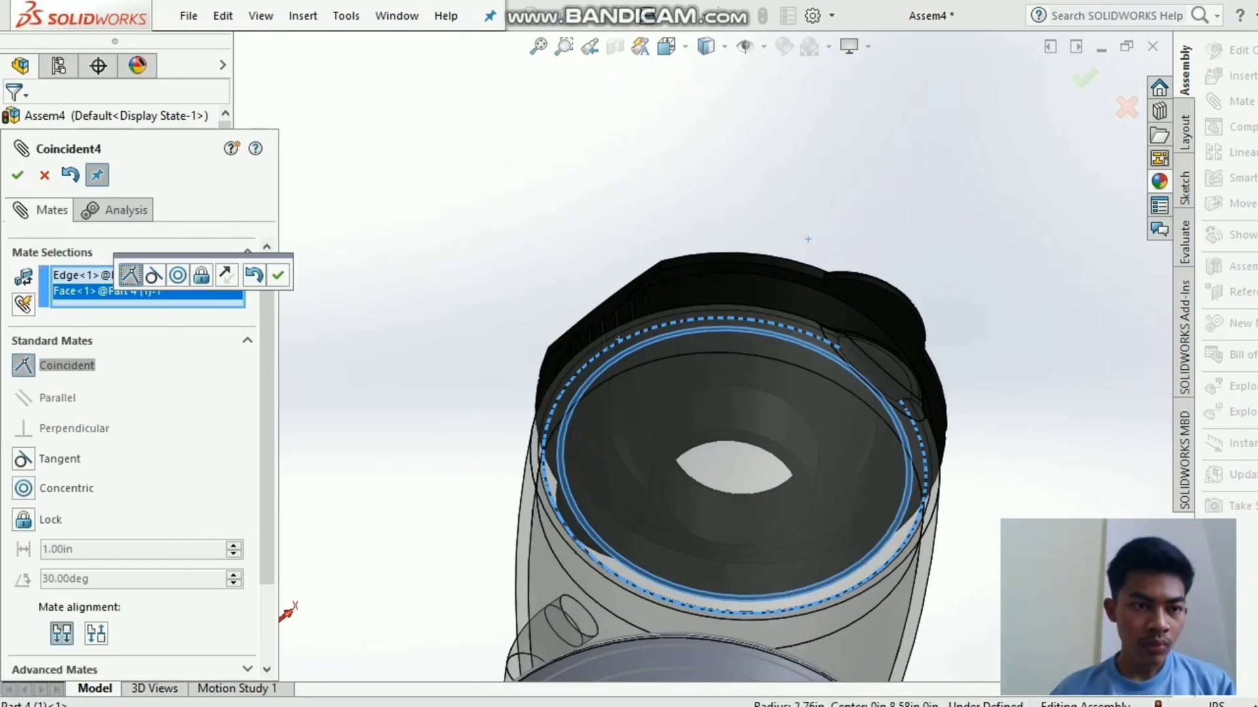
left_click(18, 175)
- Turn the lid about its axis so that its strainer slots line up with the jar's spout
middle_click_drag(655, 315, 622, 419)
left_click_drag(600, 317, 832, 335)
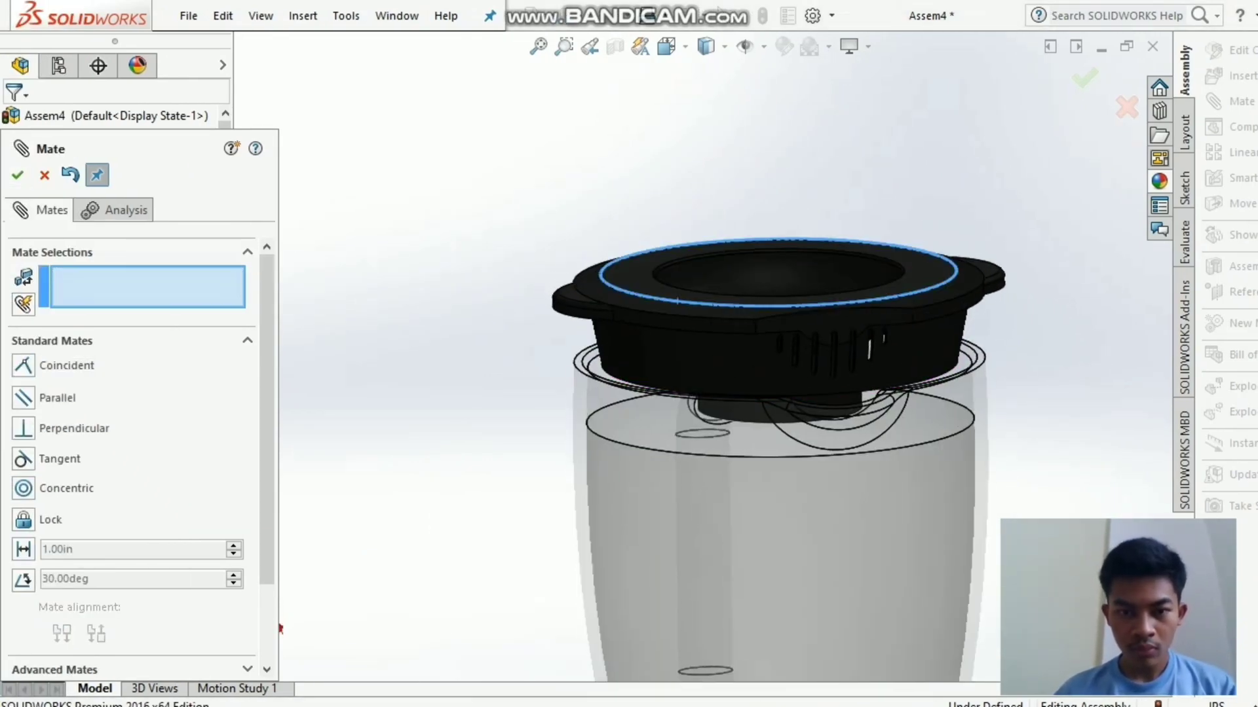
scroll(779, 242, "up", 2)
scroll(785, 276, "down", 2)
left_click_drag(785, 260, 812, 260)
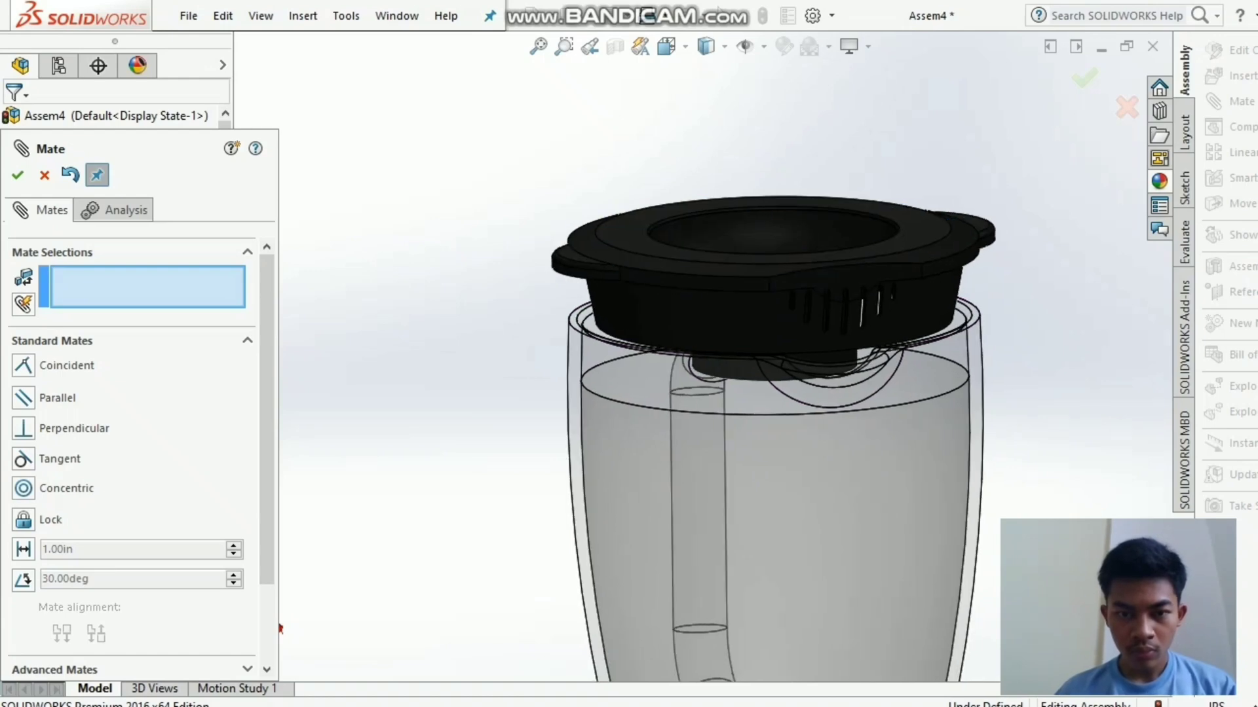
- Try to mate the jar's inner rim face with the lid's outer side face
left_click(585, 337)
left_click(621, 308)
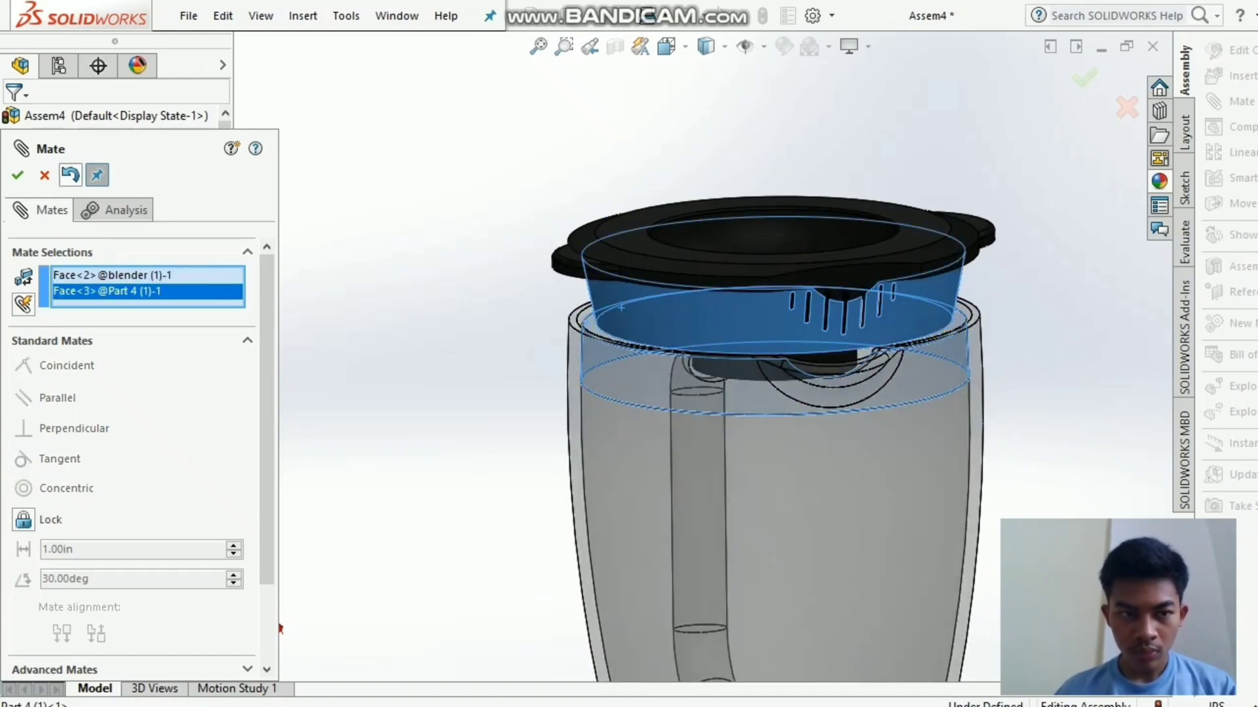
left_click(70, 175)
- Try a tangent mate between the jar's inner rim face and the lid's lower edge or inner collar
middle_click_drag(720, 386, 740, 406)
left_click(694, 576)
middle_click_drag(727, 524, 744, 363)
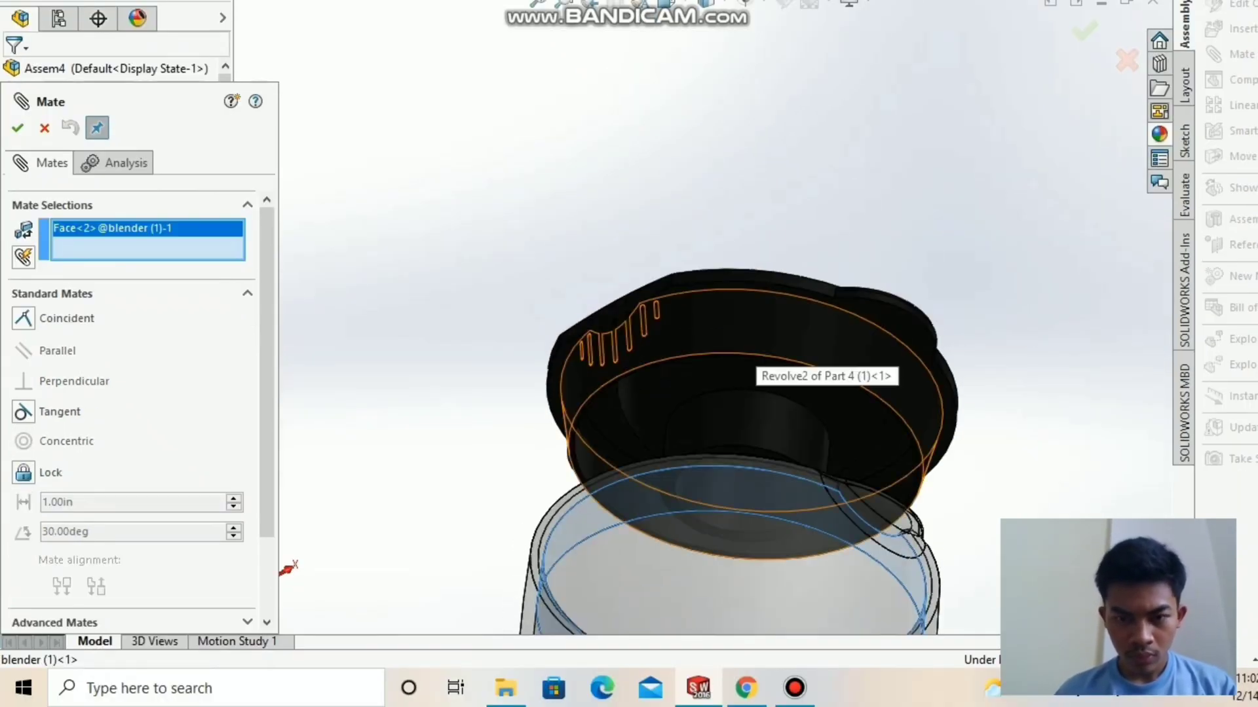
left_click(761, 355)
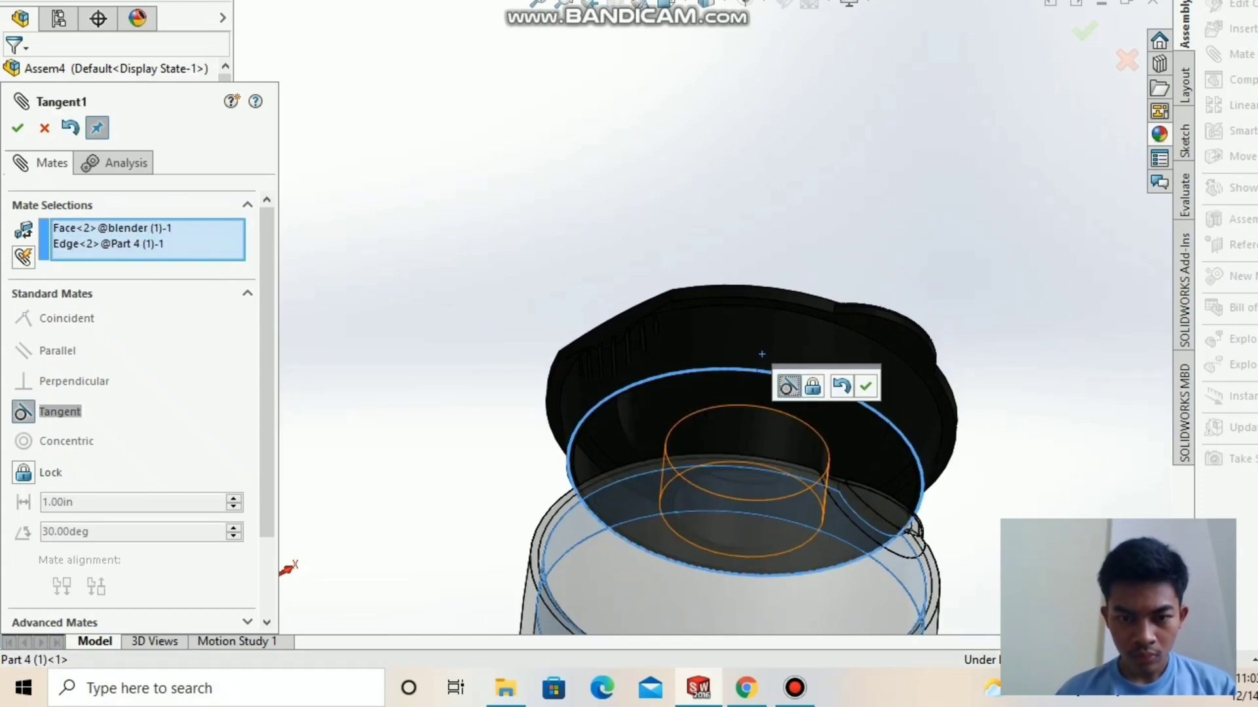
left_click(678, 446)
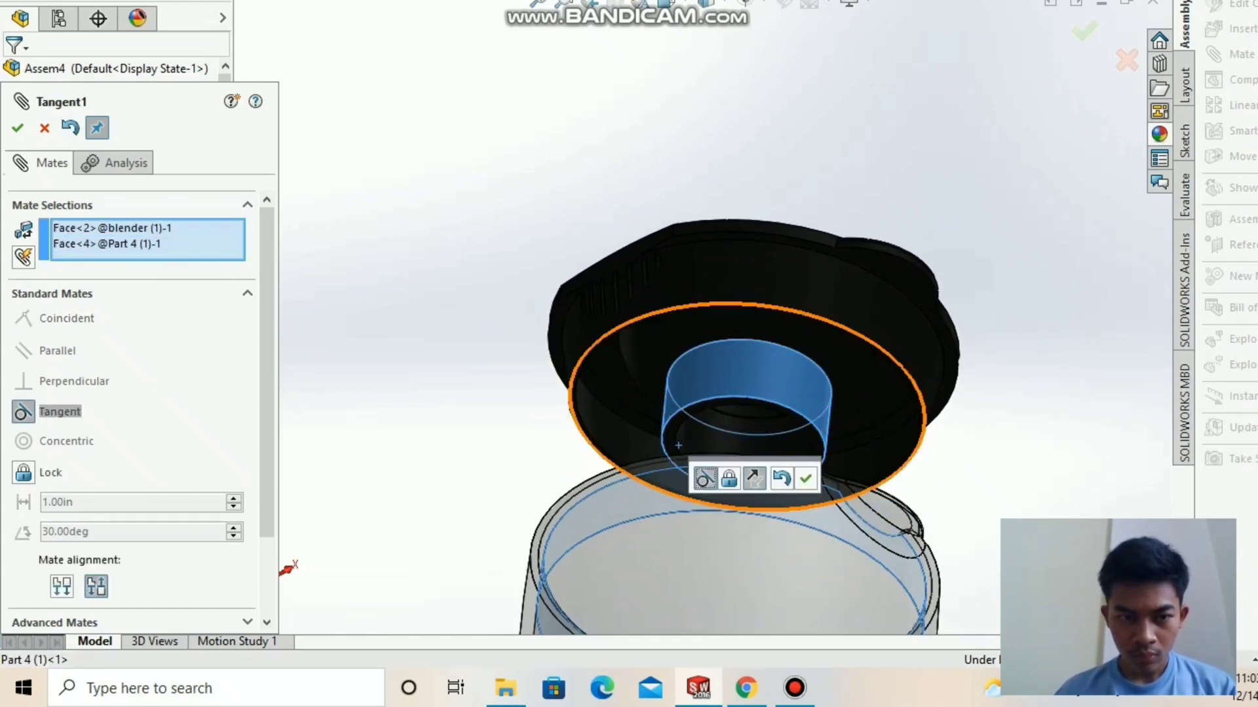
left_click(626, 371)
left_click(70, 128)
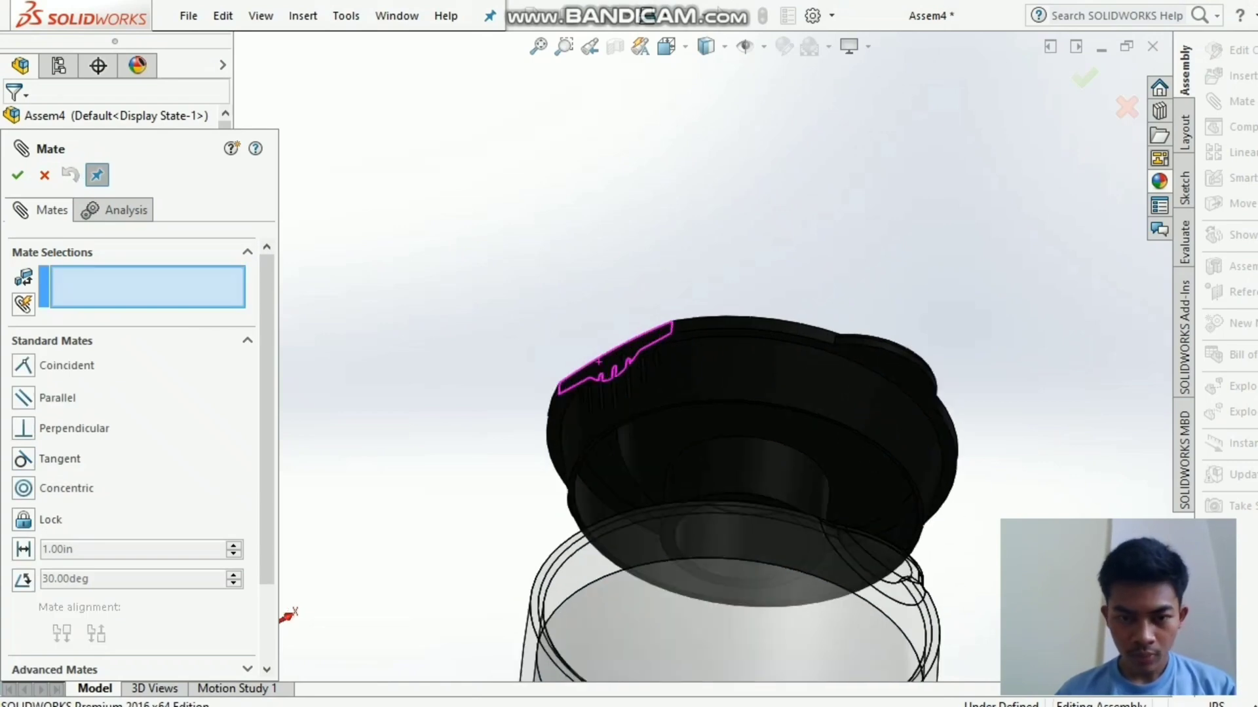
- Lower the lid onto the jar's rim and check its fit up close from the front
key("f")
left_click(17, 175)
left_click(564, 46)
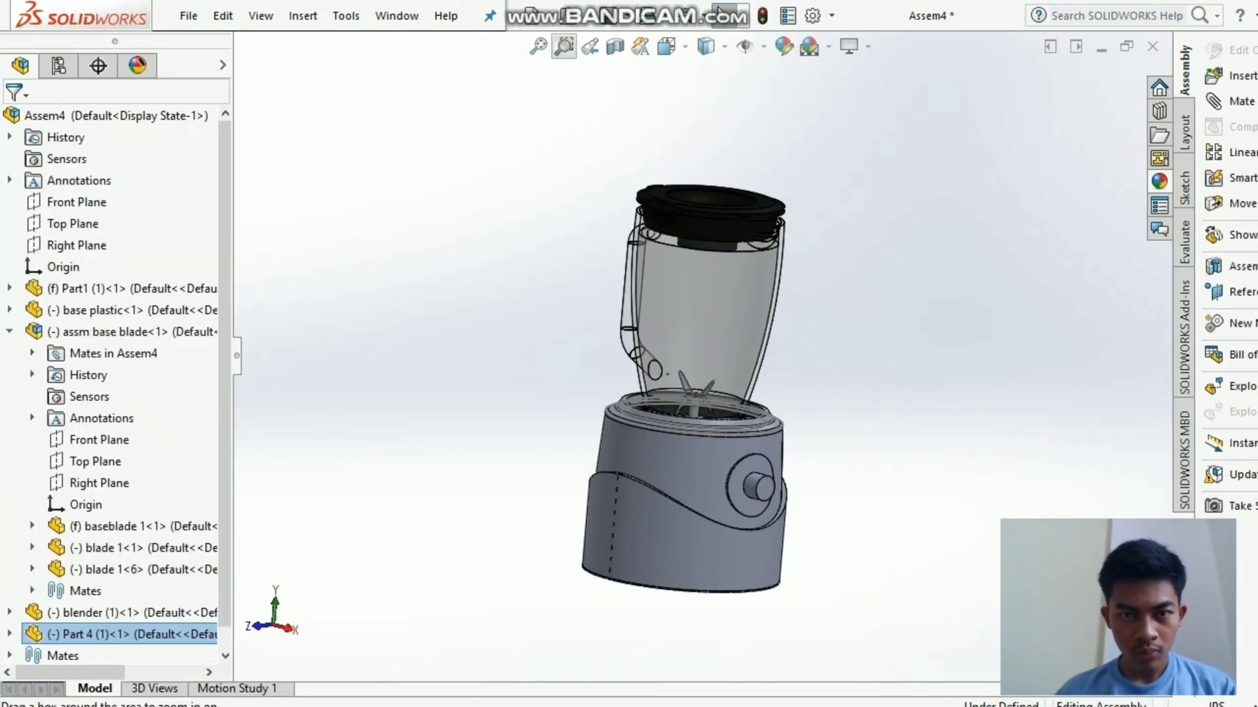
left_click_drag(503, 185, 863, 375)
left_click(795, 692)
left_click(795, 688)
middle_click_drag(786, 328, 623, 327)
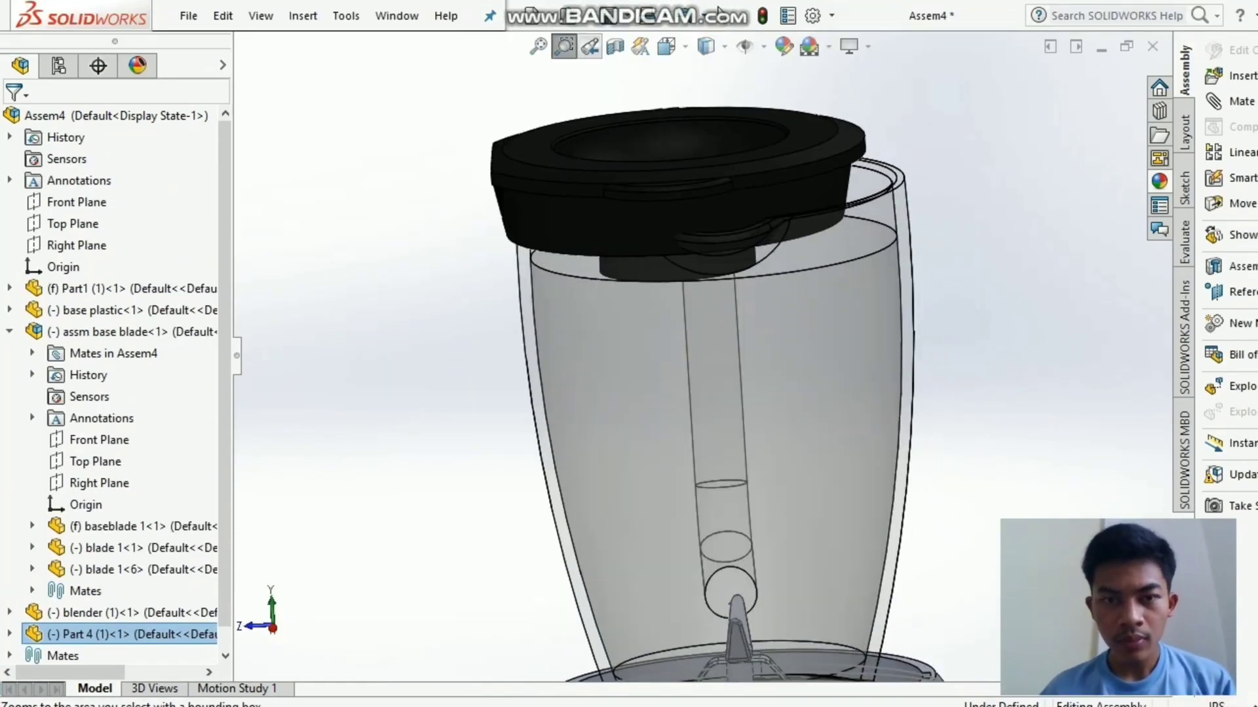
- Rotate the lid on the jar's rim, turn the jar's handle around to the opposite side, and fit the whole blender in view
key("Escape")
left_click_drag(536, 148, 625, 147)
middle_click_drag(625, 146, 670, 147)
left_click_drag(632, 194, 604, 229)
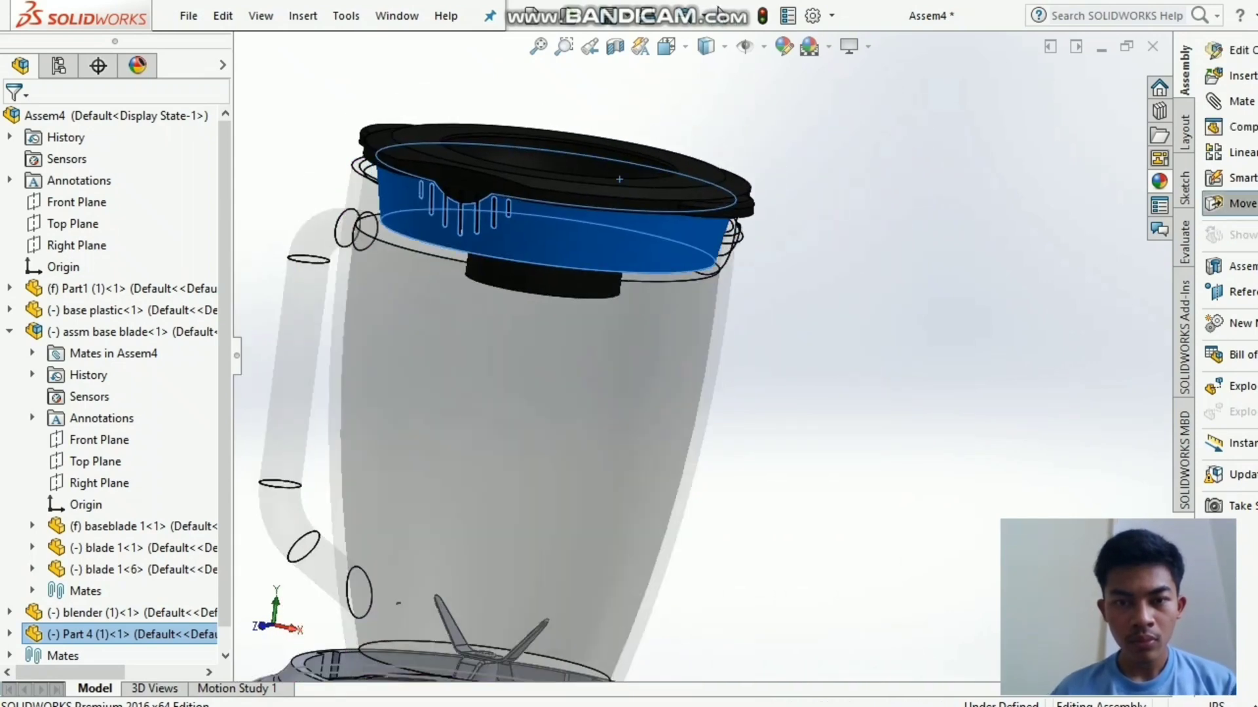
left_click_drag(367, 288, 679, 301)
left_click(488, 46)
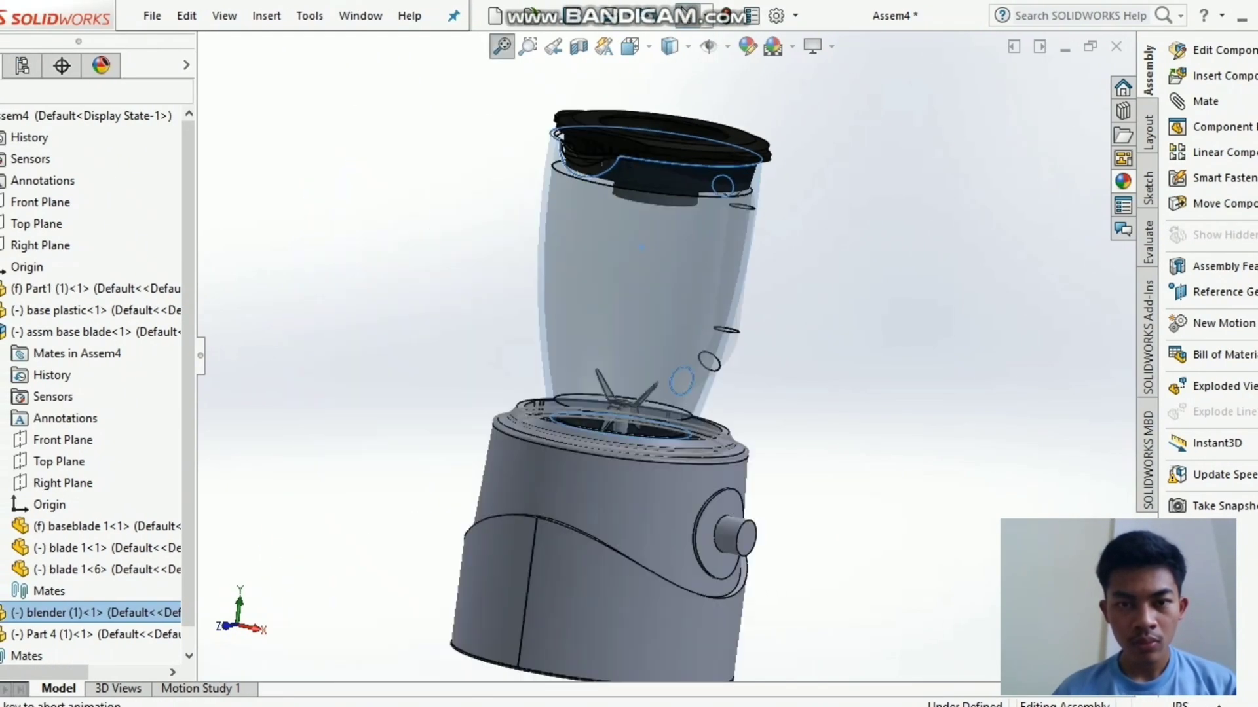
- Nudge the lid on the jar's rim and check its alignment from above and from the side
middle_click_drag(589, 229, 701, 226)
left_click_drag(741, 149, 739, 175)
middle_click_drag(739, 174, 665, 370)
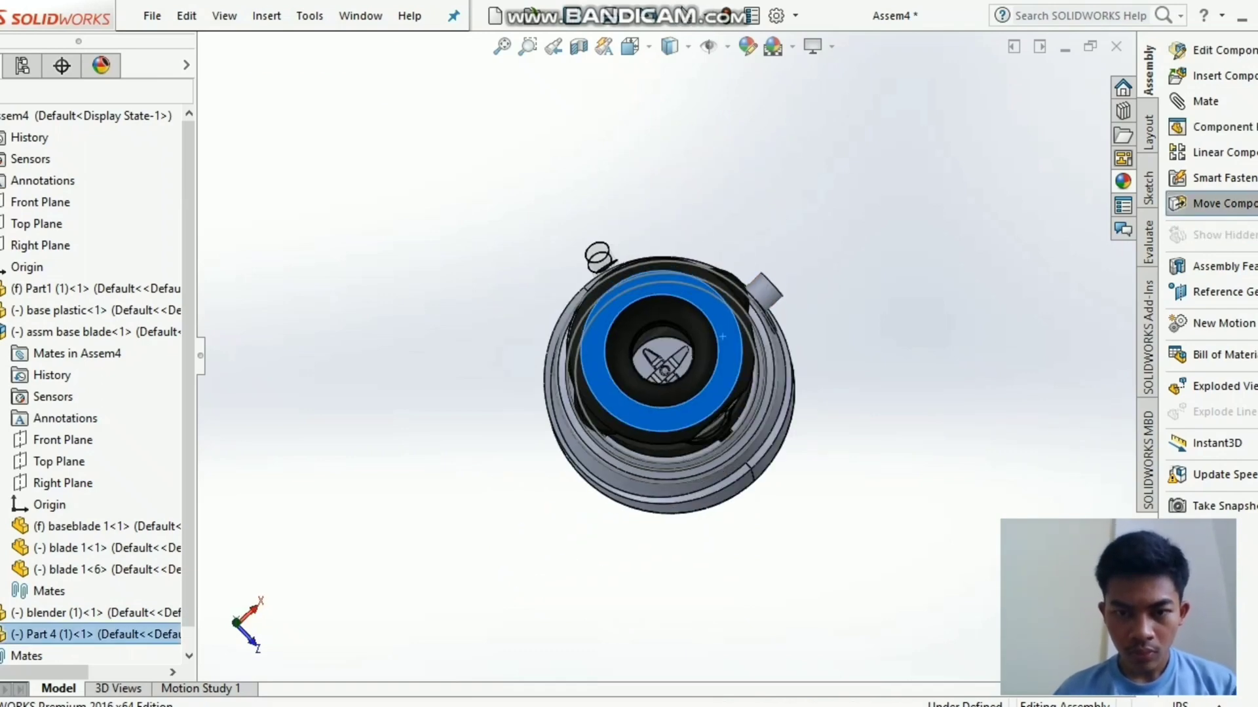
middle_click_drag(722, 337, 694, 249)
left_click_drag(667, 122, 660, 125)
middle_click_drag(661, 125, 644, 156)
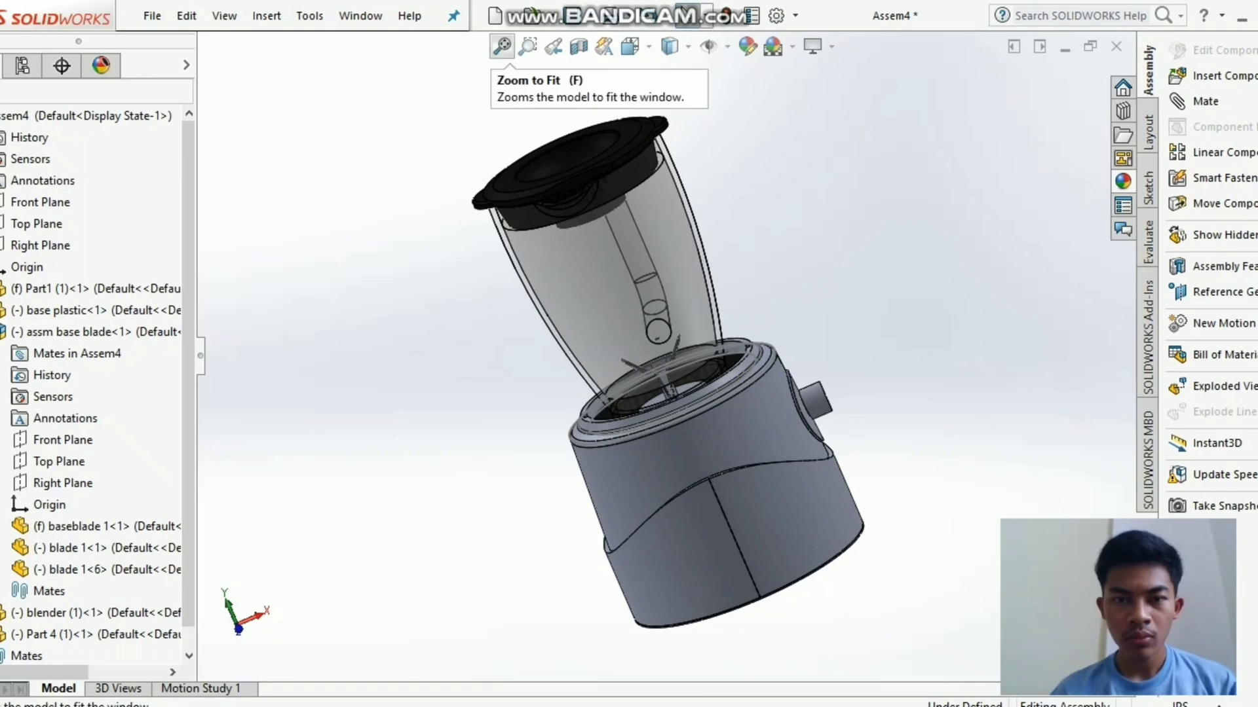
- Turn the jar about its axis so that its handle sits on the knob side of the base
left_click_drag(550, 275, 591, 288)
middle_click_drag(609, 315, 582, 280)
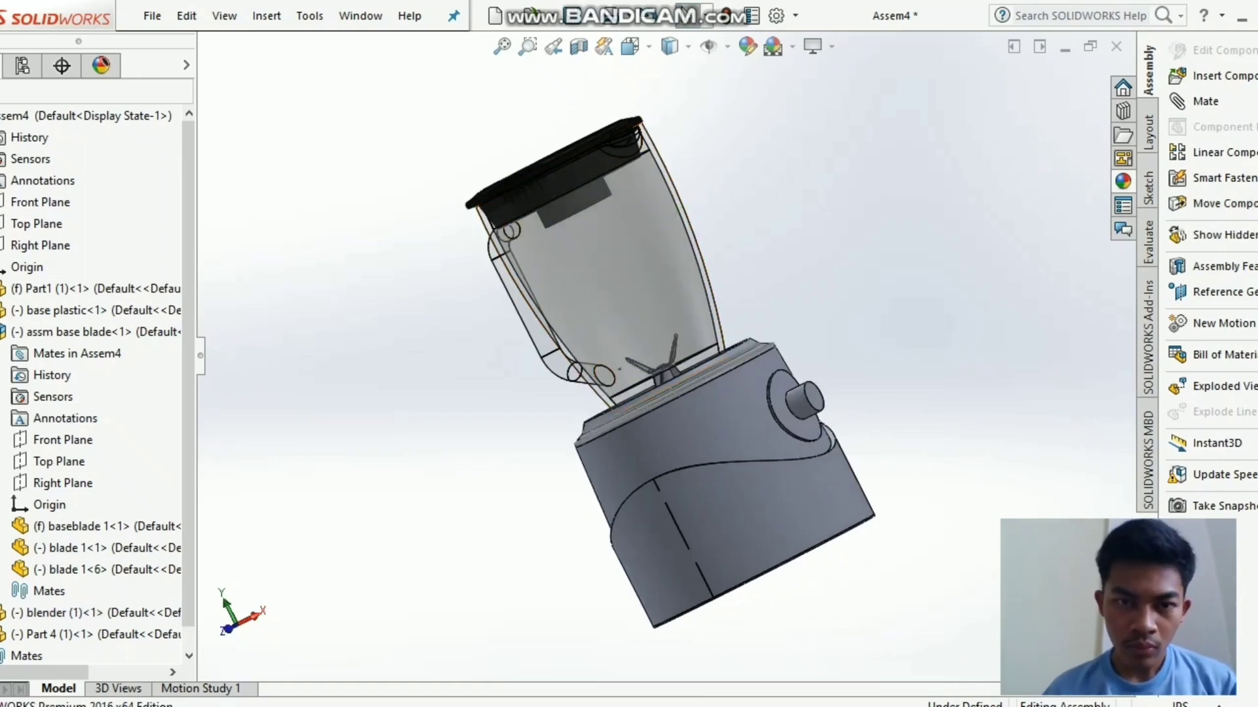
left_click_drag(563, 288, 649, 311)
mouse_move(642, 308)
middle_mouse_down()
mouse_move(636, 386)
mouse_move(638, 324)
middle_mouse_up()
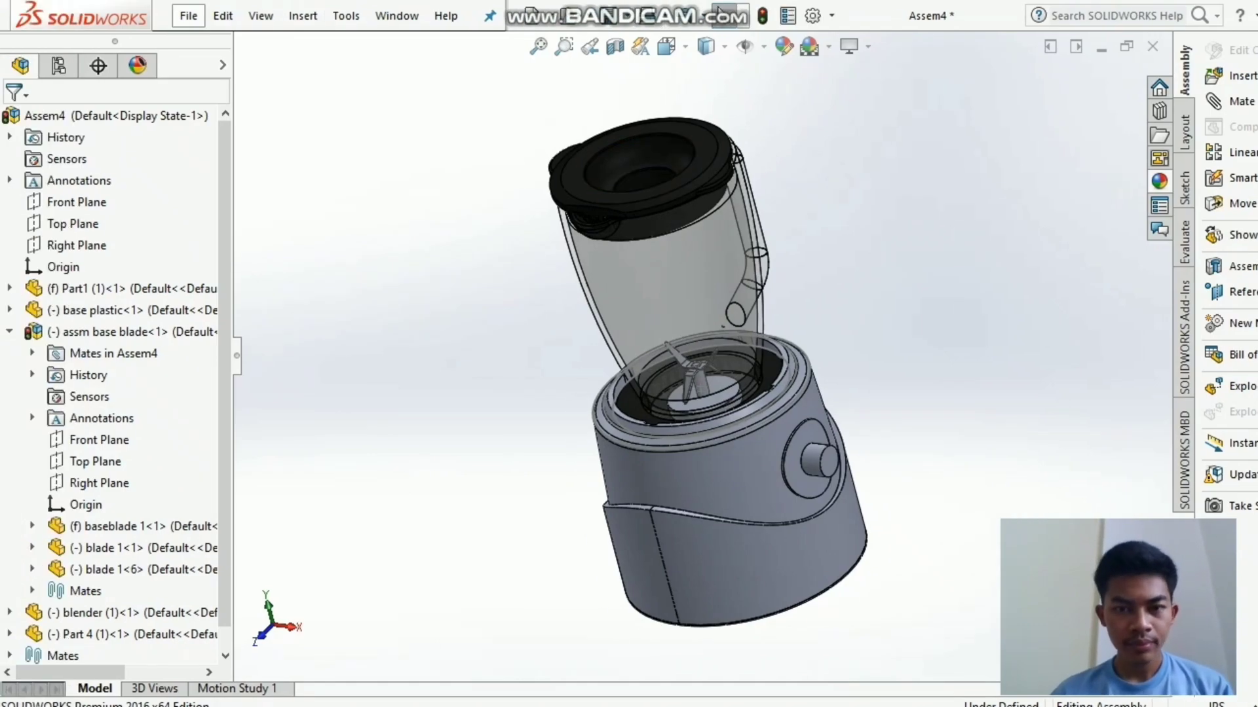
- Save the assembly in the Downloads folder under the name "blender full 1"
left_click(104, 16)
left_click(132, 207)
left_click(561, 211)
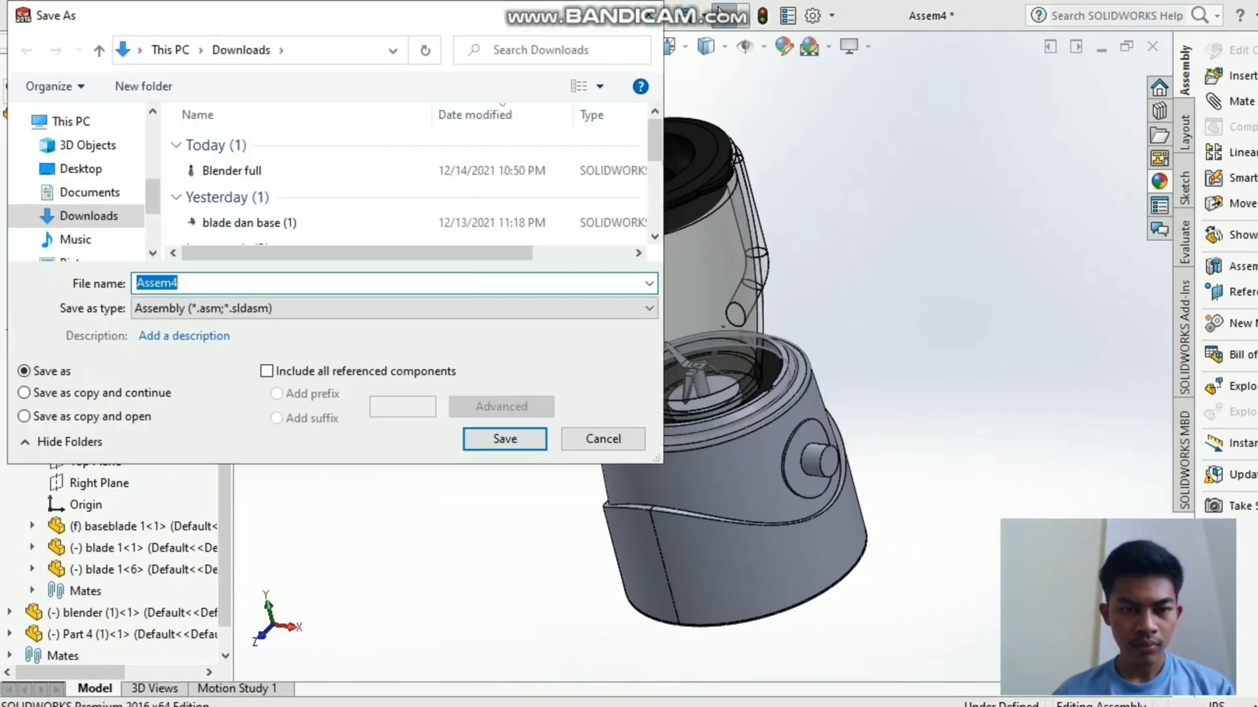
type("blender full 1")
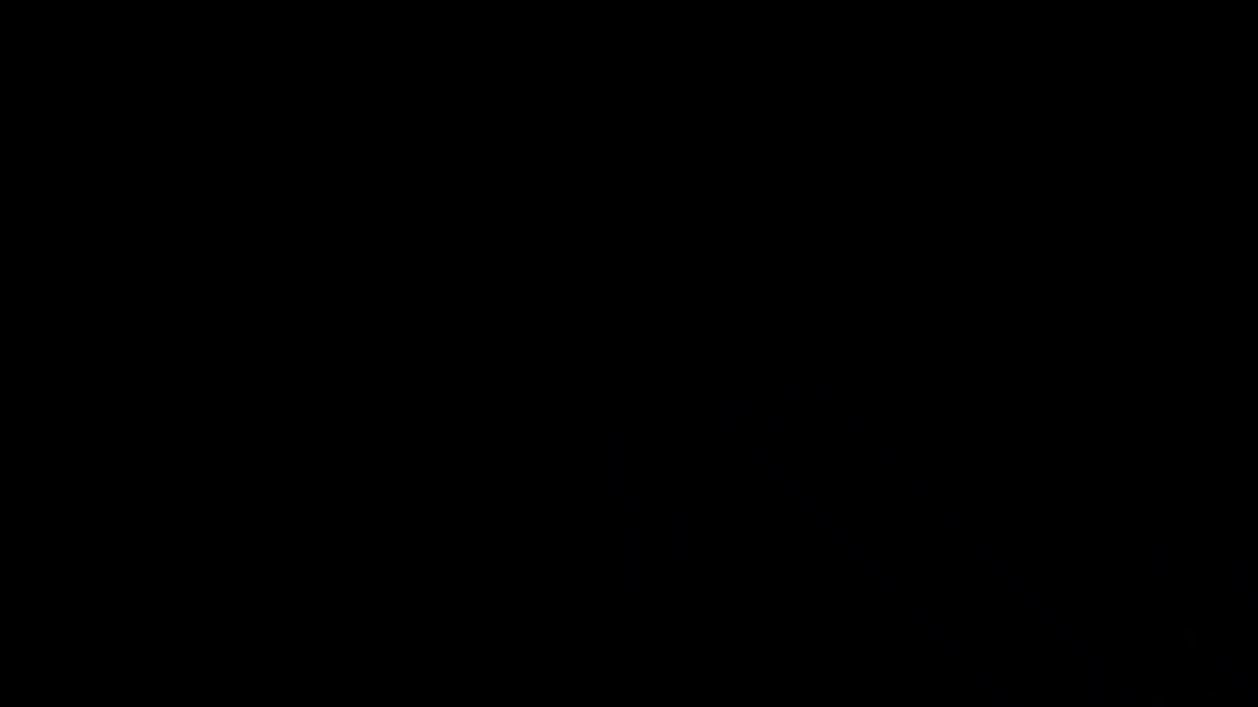